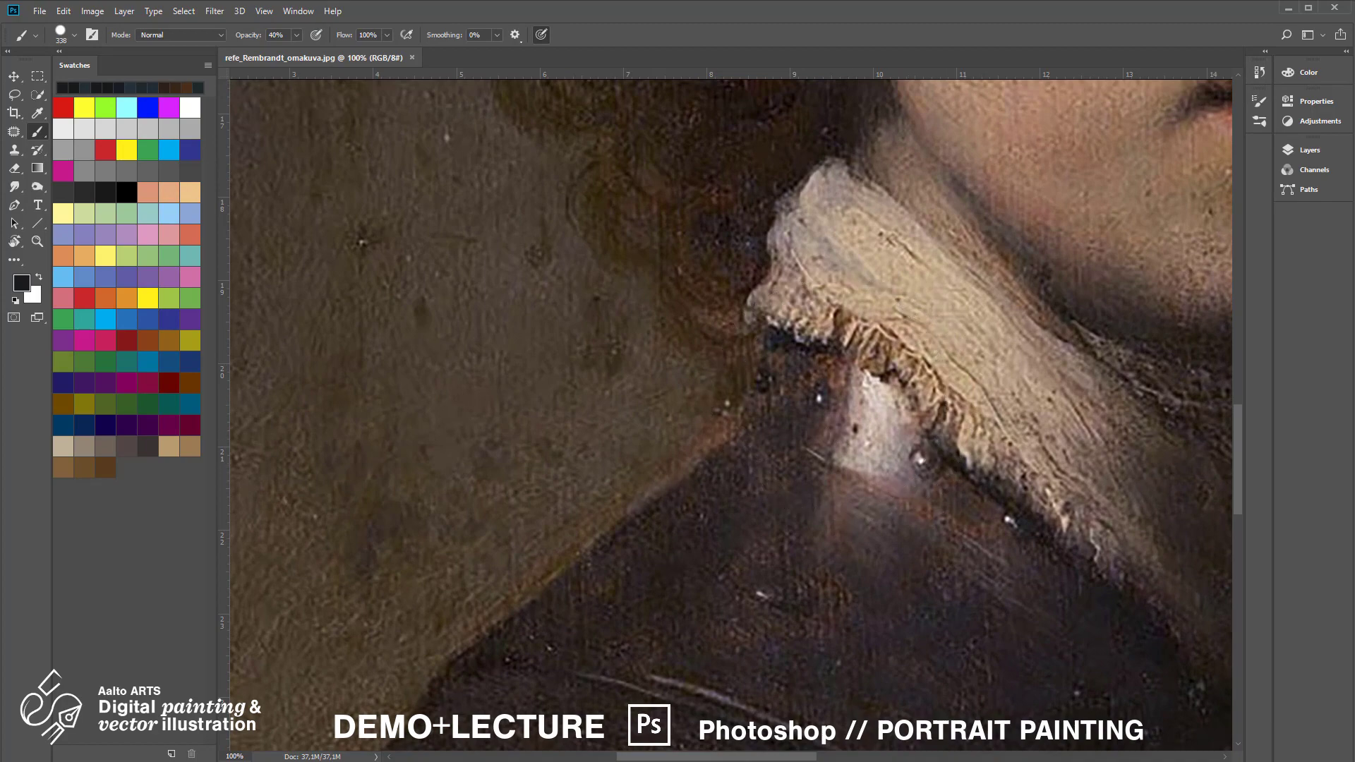
# Copy the entire Rembrandt reference image and create a new white 3238 x 4000 px, 300 ppi document from the Clipboard preset.
pyautogui.hotkey('ctrl', '-')
pyautogui.hotkey('ctrl', '-')
pyautogui.hotkey('ctrl', '-')
pyautogui.hotkey('ctrl', '-')
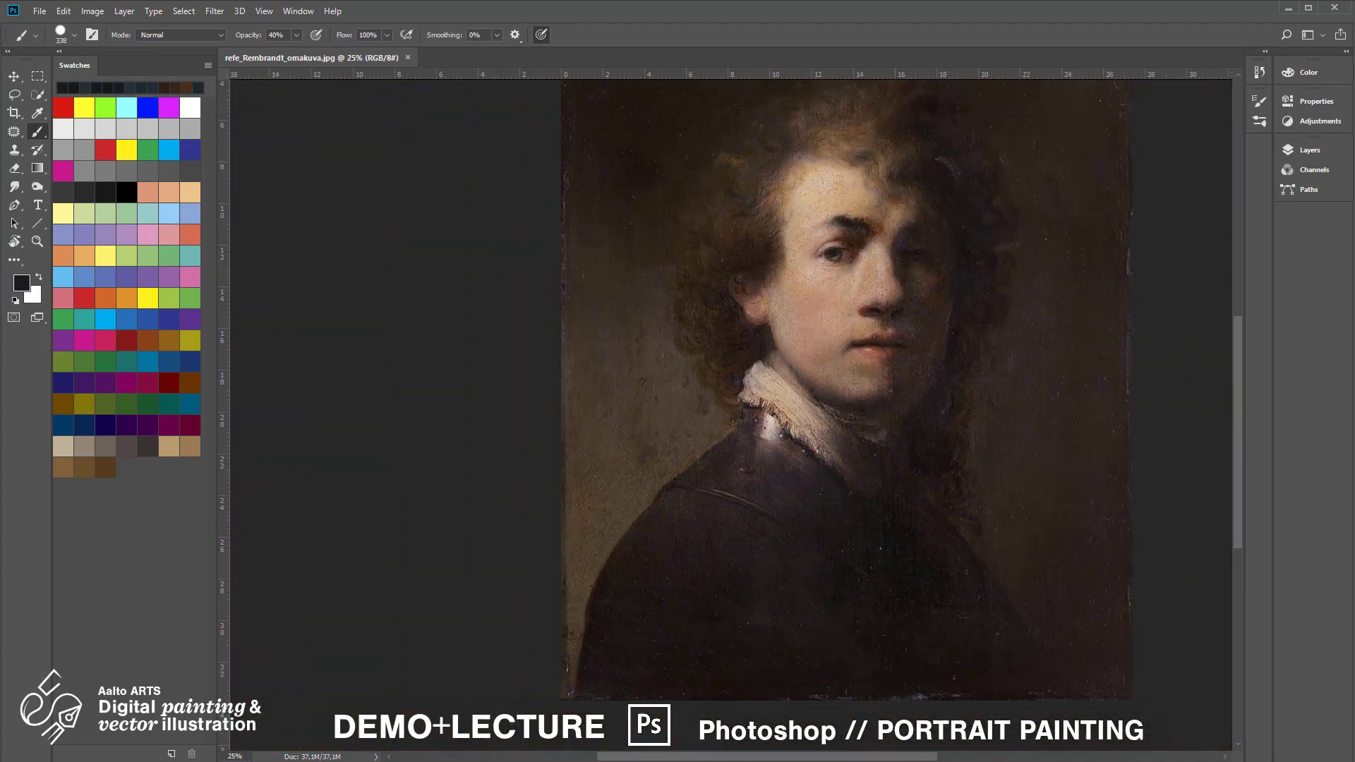
pyautogui.hotkey('ctrl', '-')
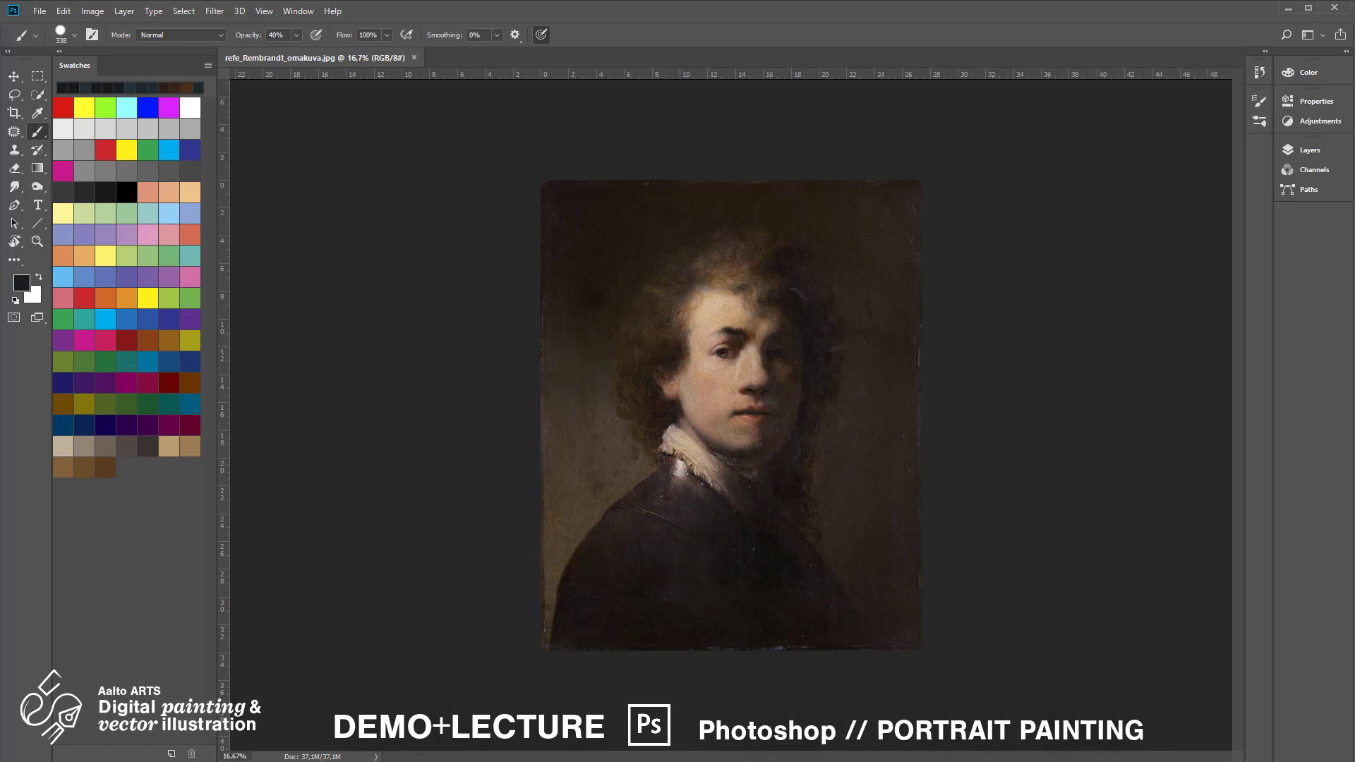
pyautogui.click(1334, 150)
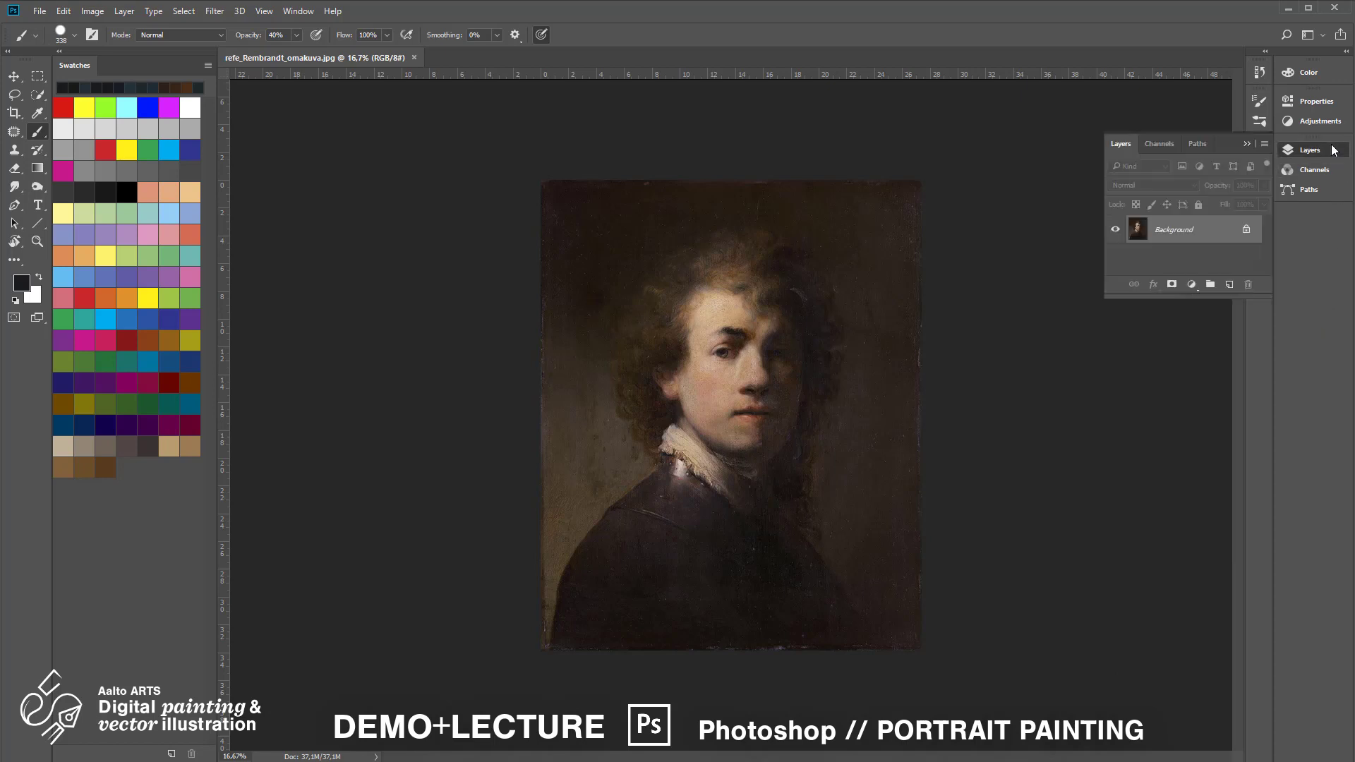
pyautogui.click(1333, 155)
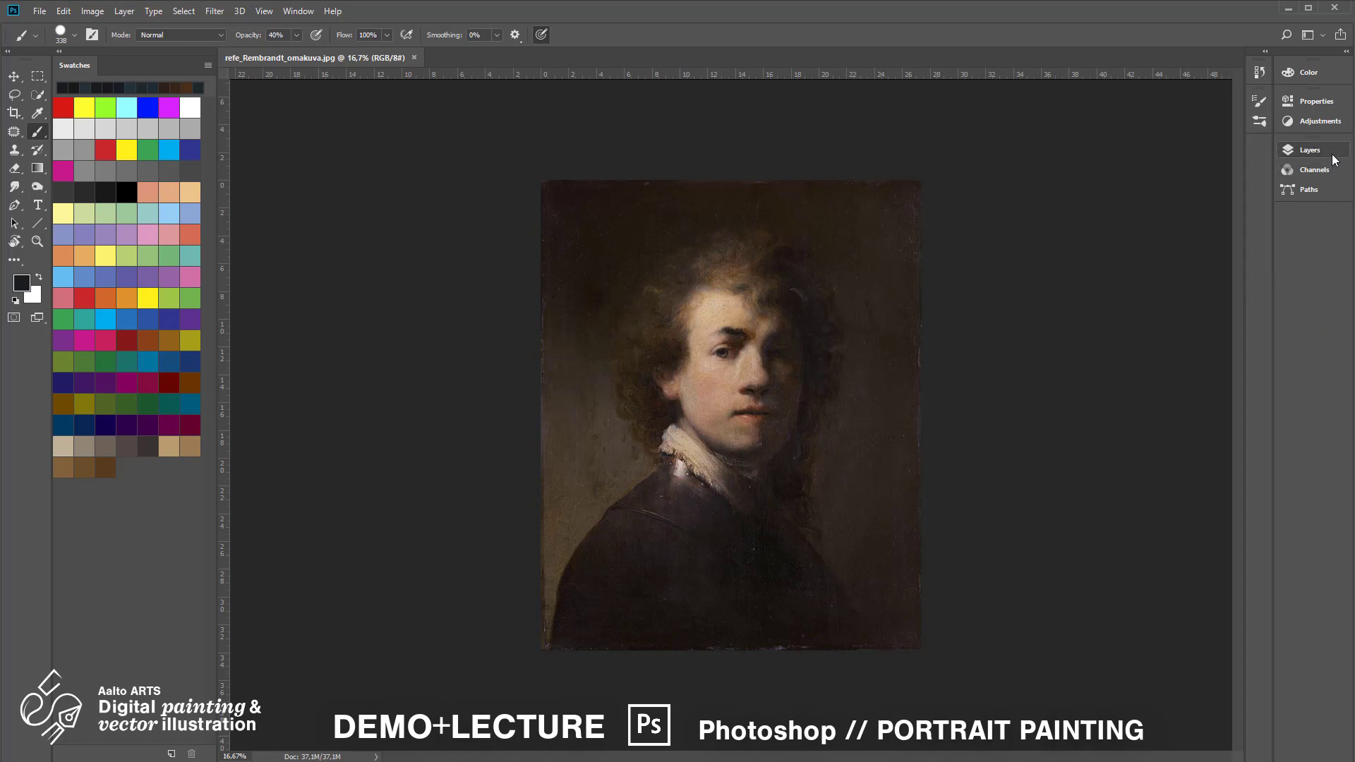
pyautogui.hotkey('ctrl', 'a')
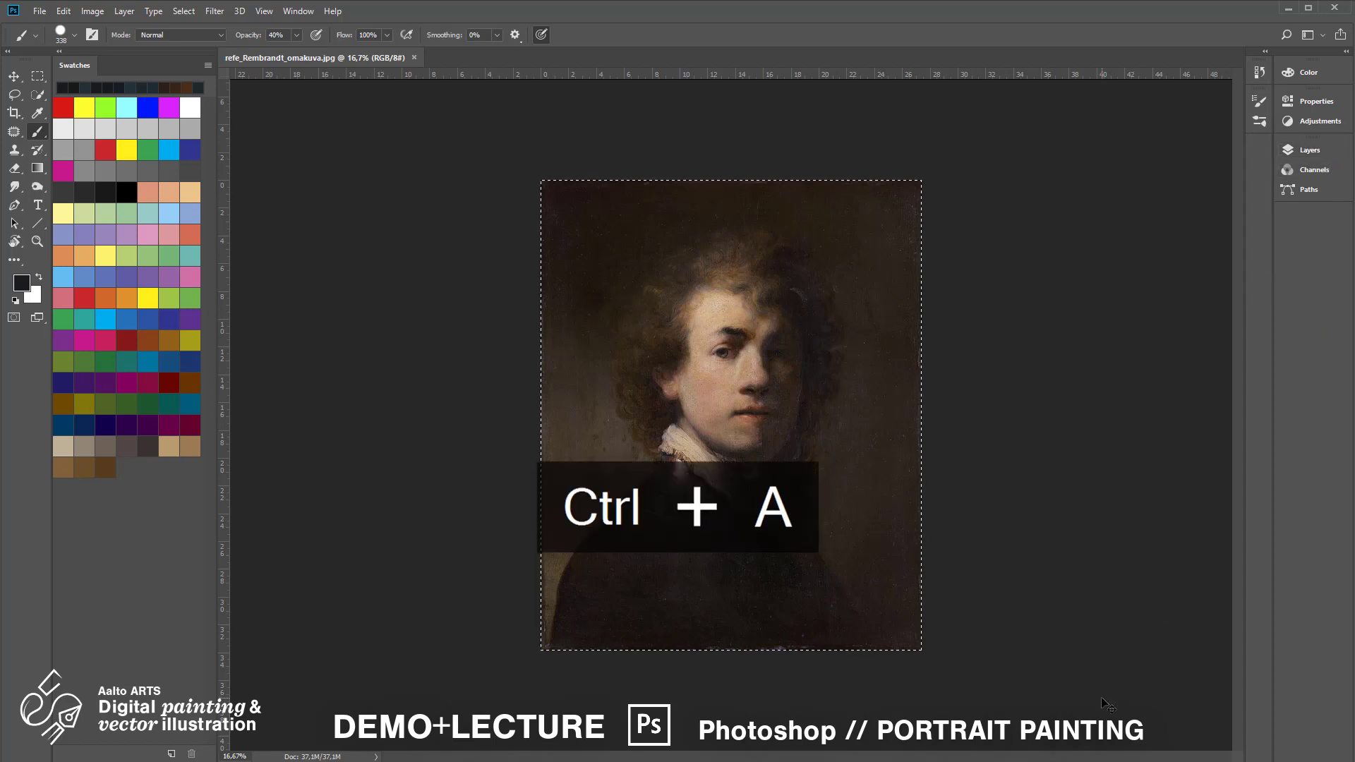
pyautogui.hotkey('ctrl', 'c')
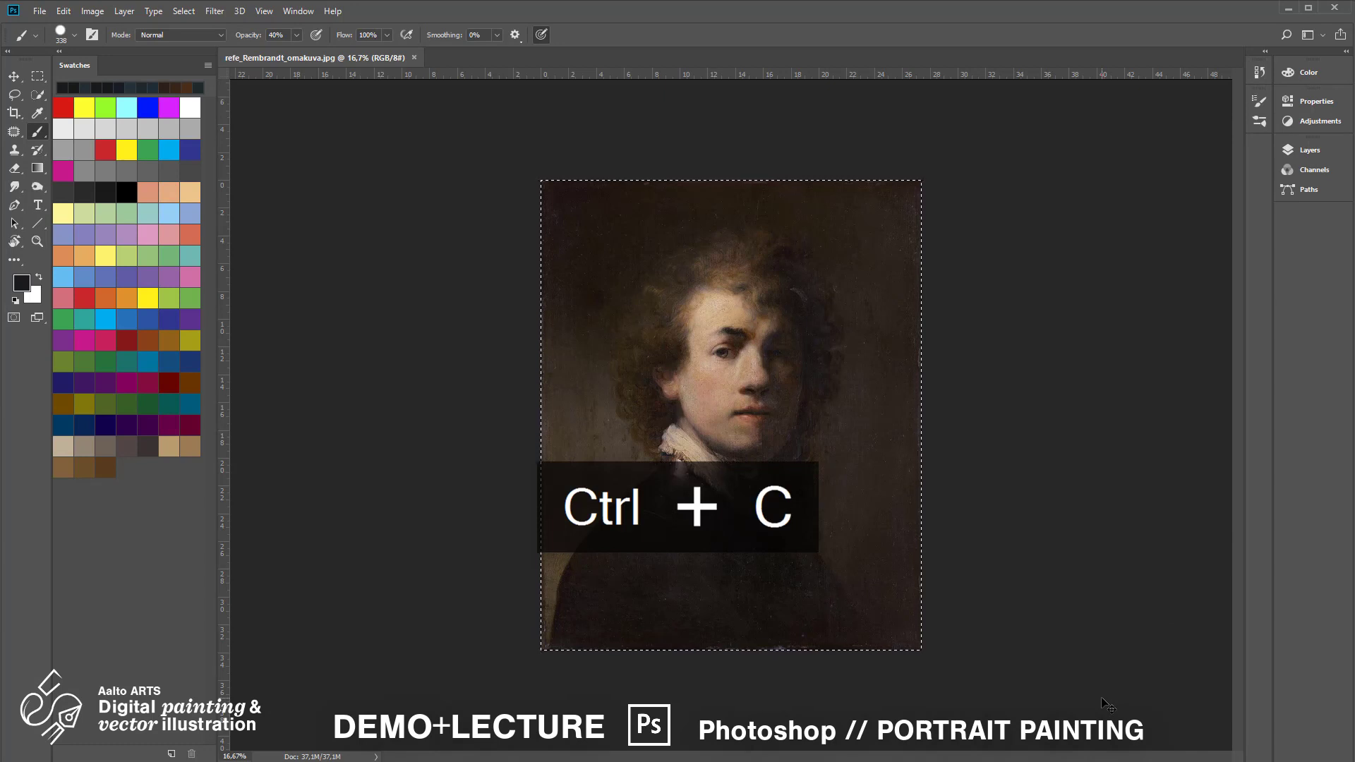
pyautogui.hotkey('ctrl', 'n')
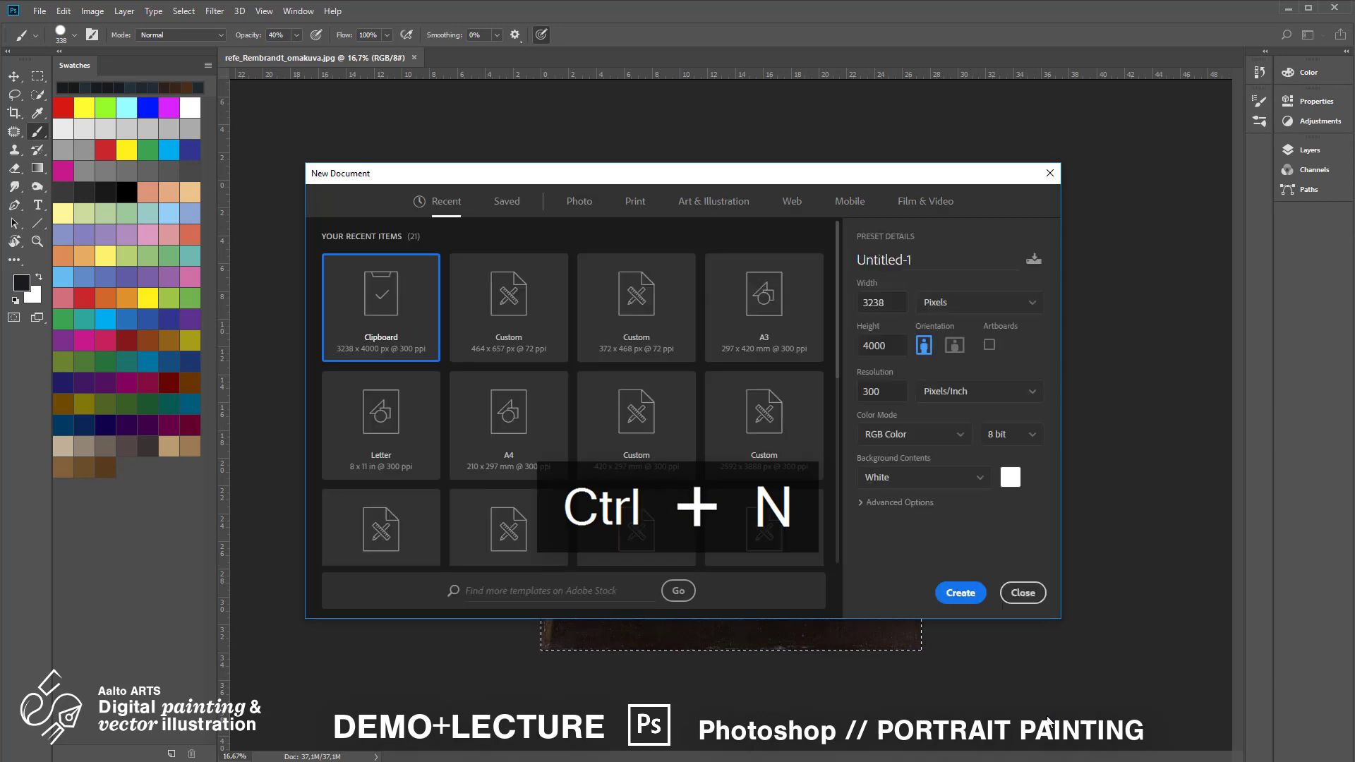
pyautogui.click(959, 593)
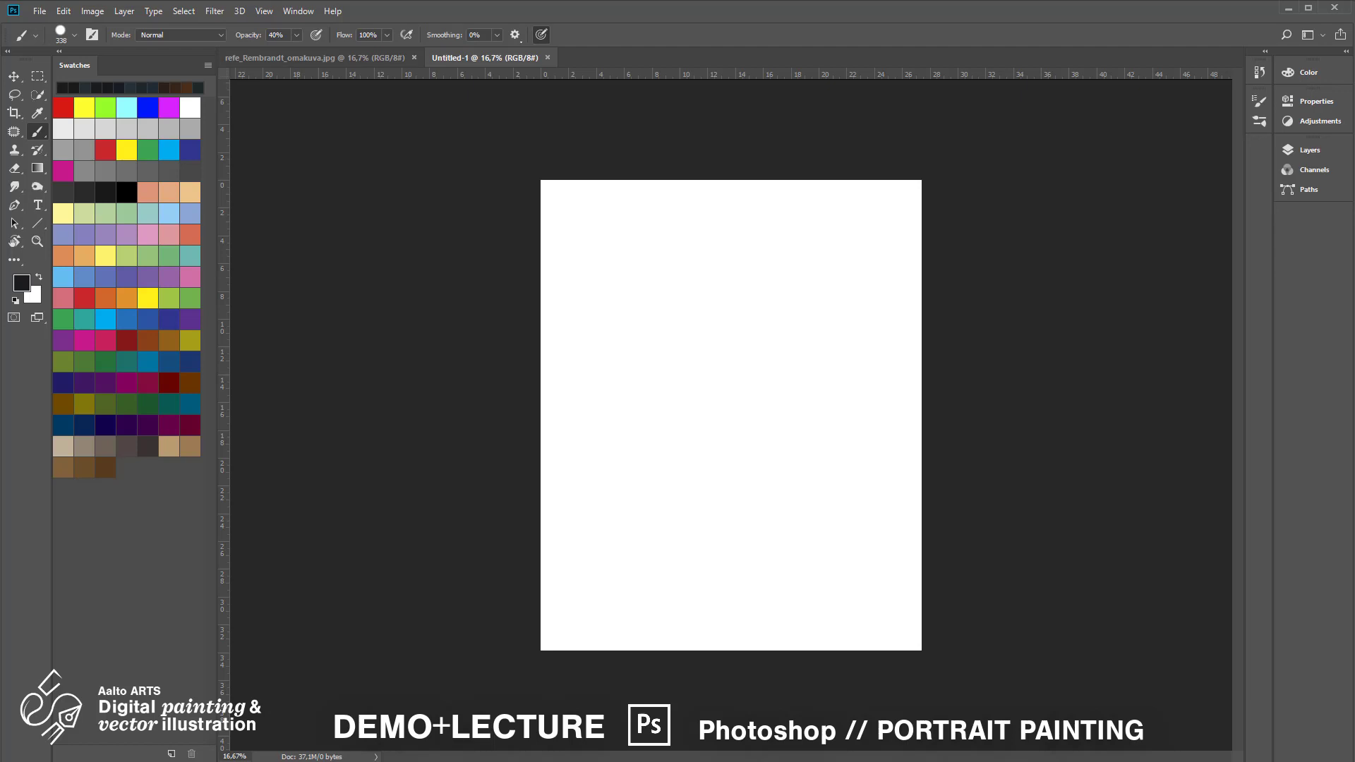
# Tile the blank document and the Rembrandt reference side by side, with the reference active.
pyautogui.moveTo(490, 55); pyautogui.dragTo(220, 143)
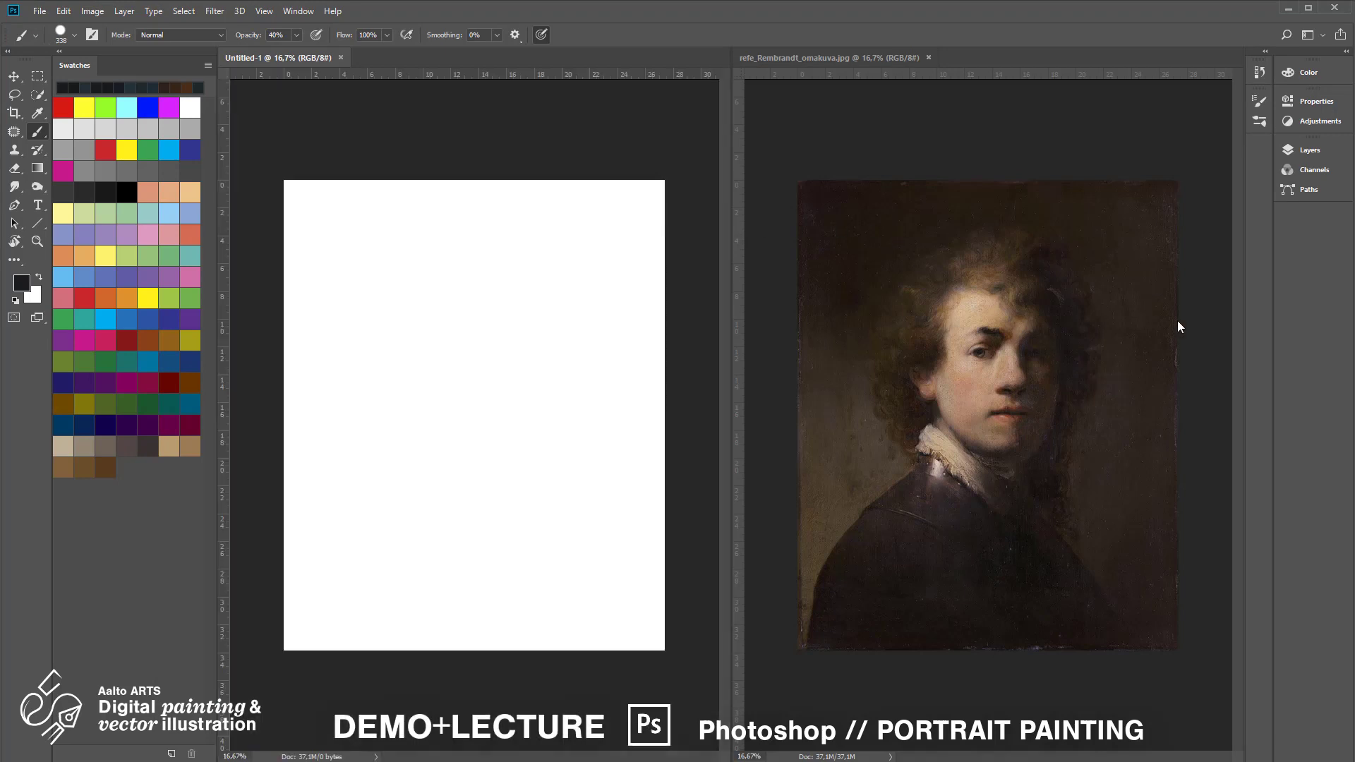
pyautogui.click(1121, 153)
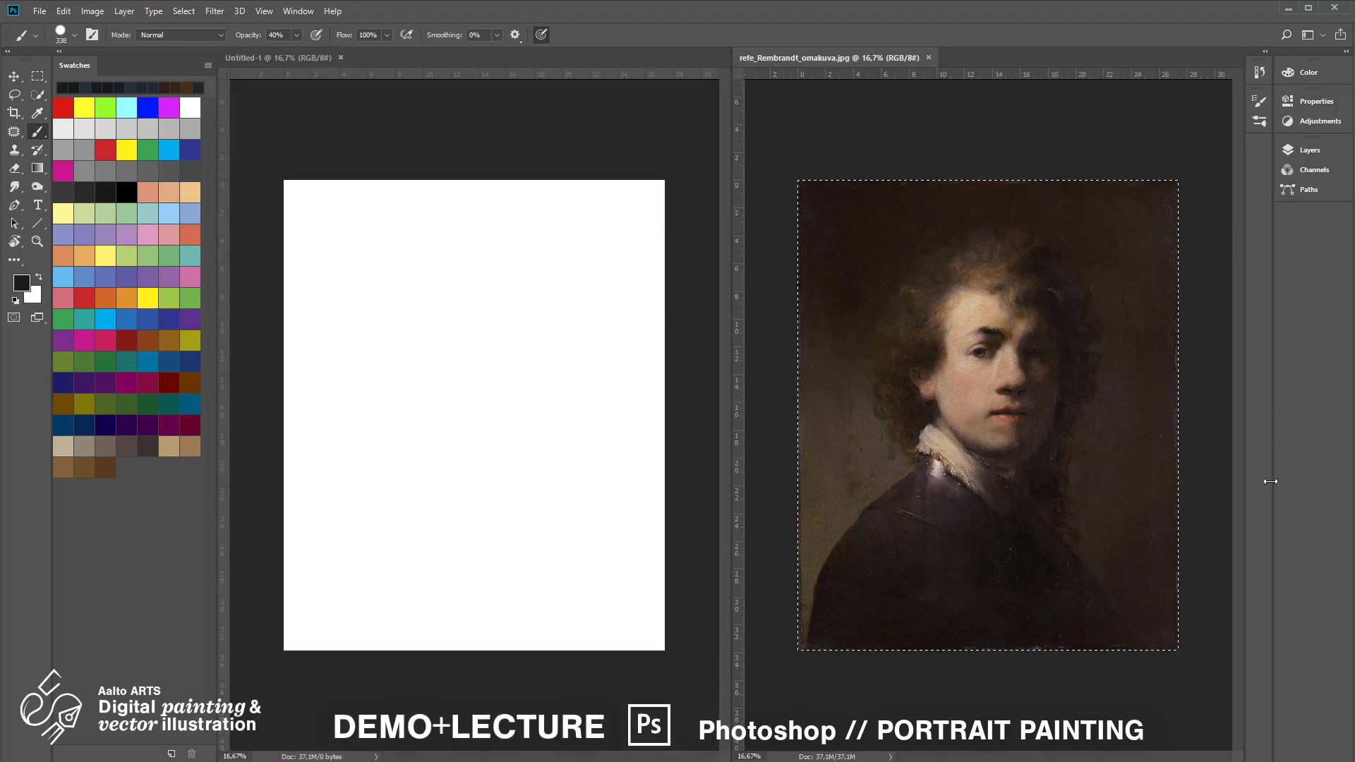
pyautogui.hotkey('ctrl', '+')
pyautogui.hotkey('ctrl', '-')
pyautogui.hotkey('ctrl', '+')
# Draw a violet-filled vertical line about 20.83 cm long through the face and a horizontal line across the eyes on the reference.
pyautogui.click(37, 223)
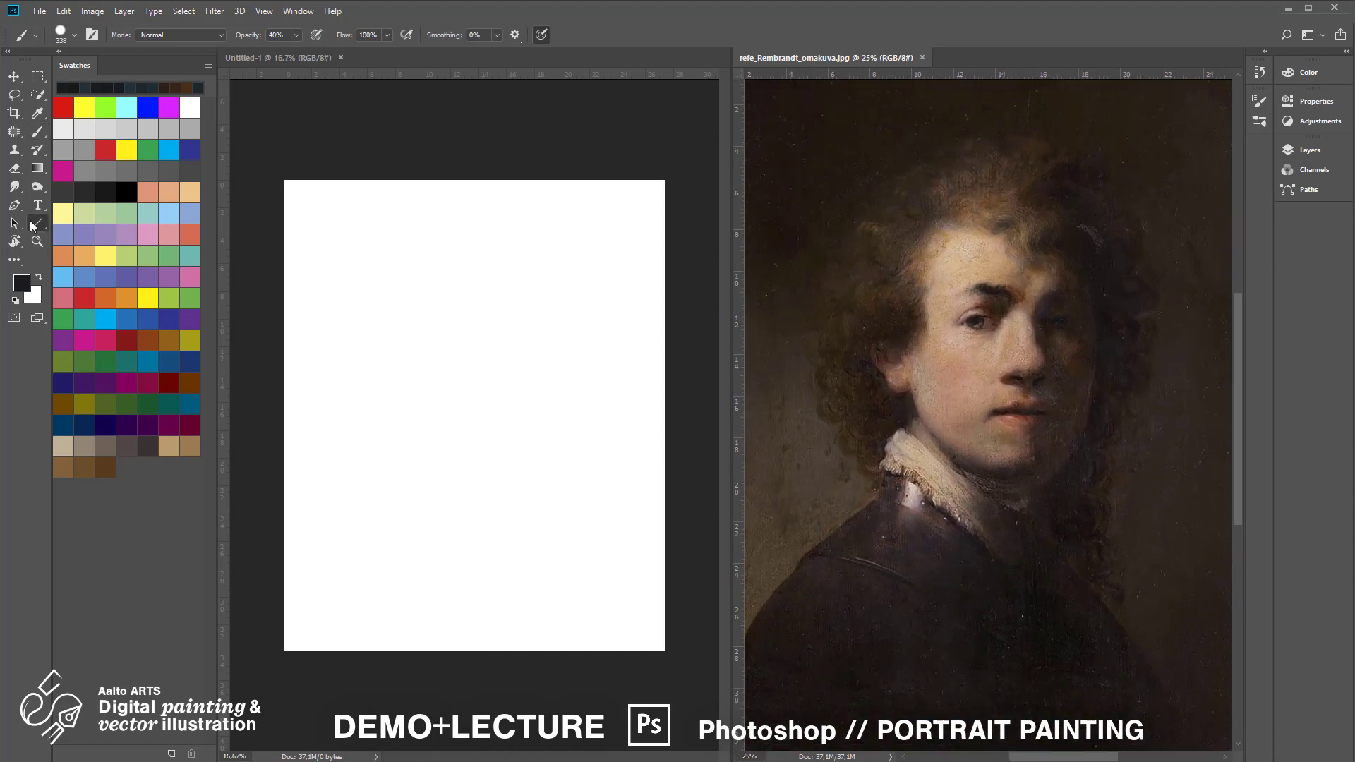
pyautogui.click(130, 35)
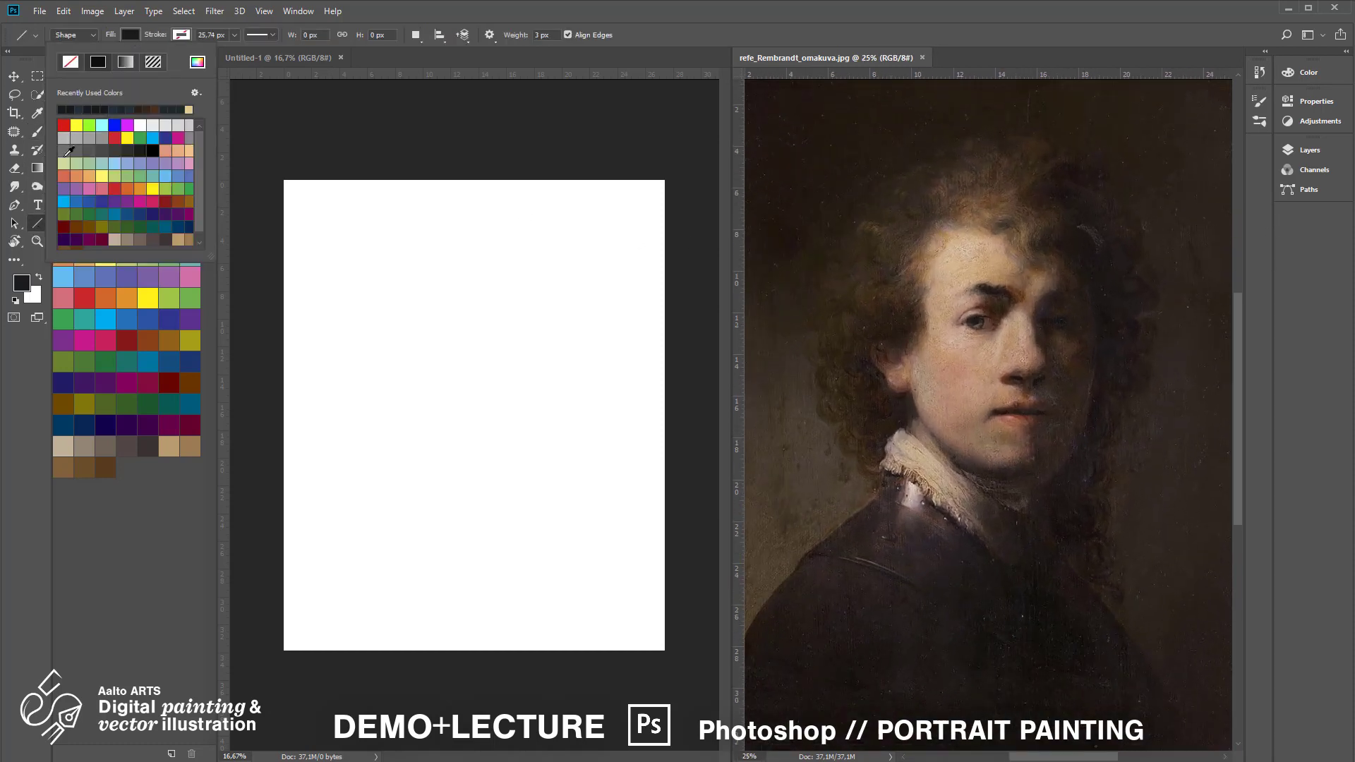
pyautogui.click(68, 187)
pyautogui.click(95, 32)
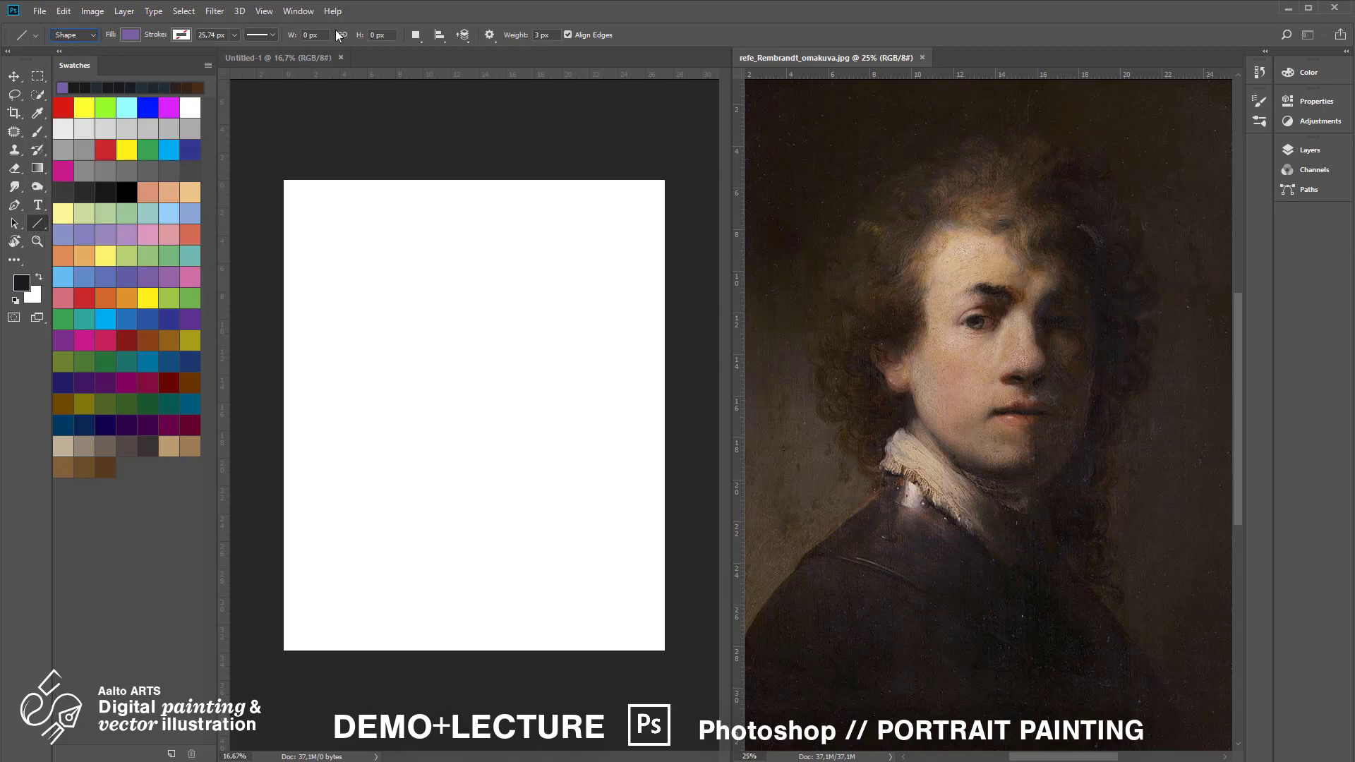
pyautogui.press('Tab')
pyautogui.moveTo(999, 565); pyautogui.dragTo(1009, 130)
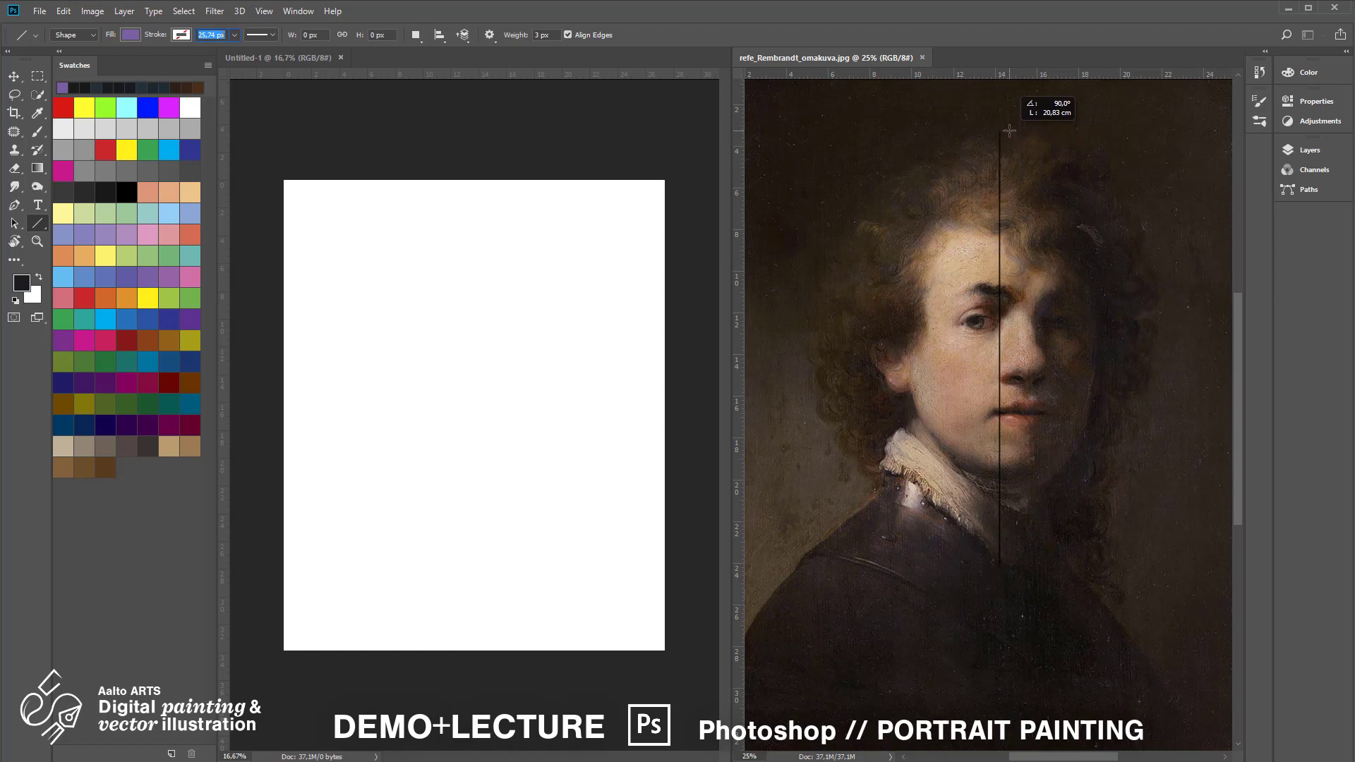
pyautogui.moveTo(1009, 131); pyautogui.dragTo(1010, 131)
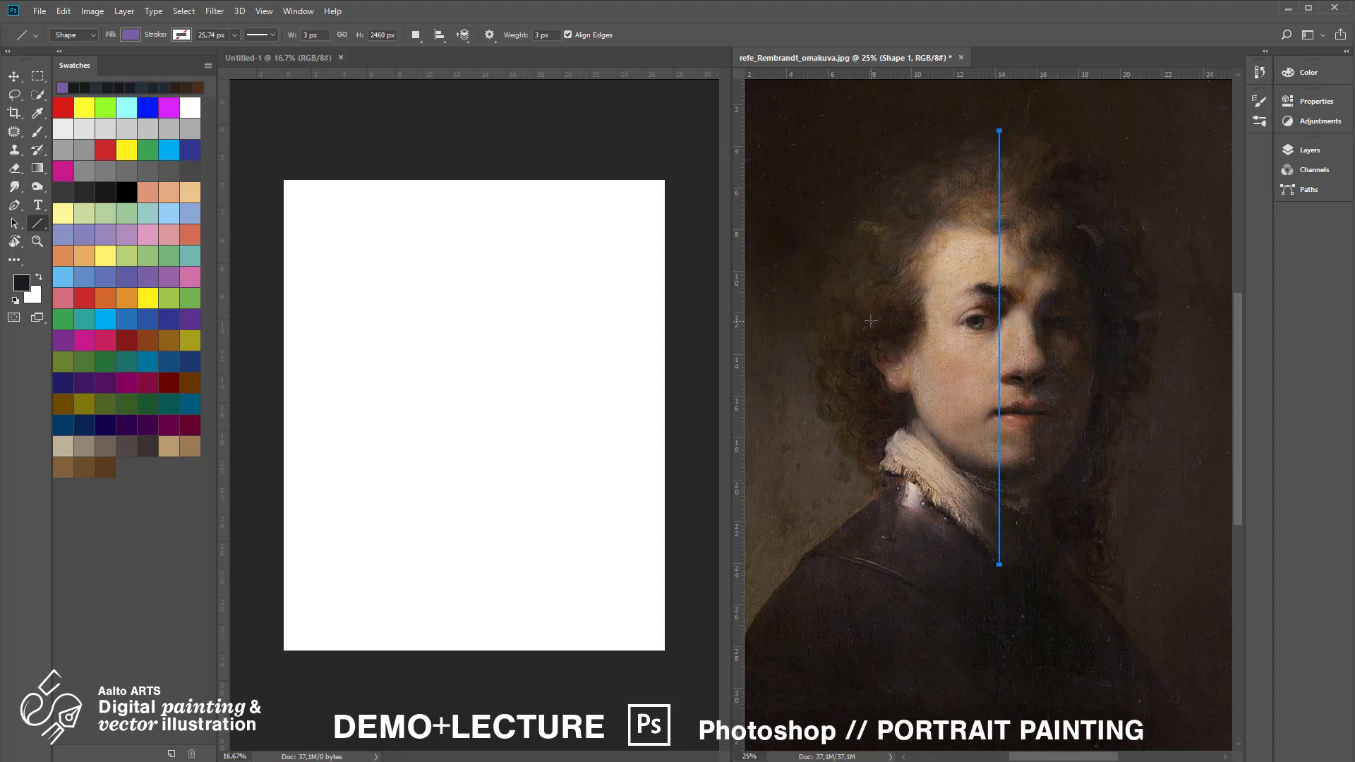
pyautogui.moveTo(871, 321); pyautogui.dragTo(1098, 332)
pyautogui.click(14, 78)
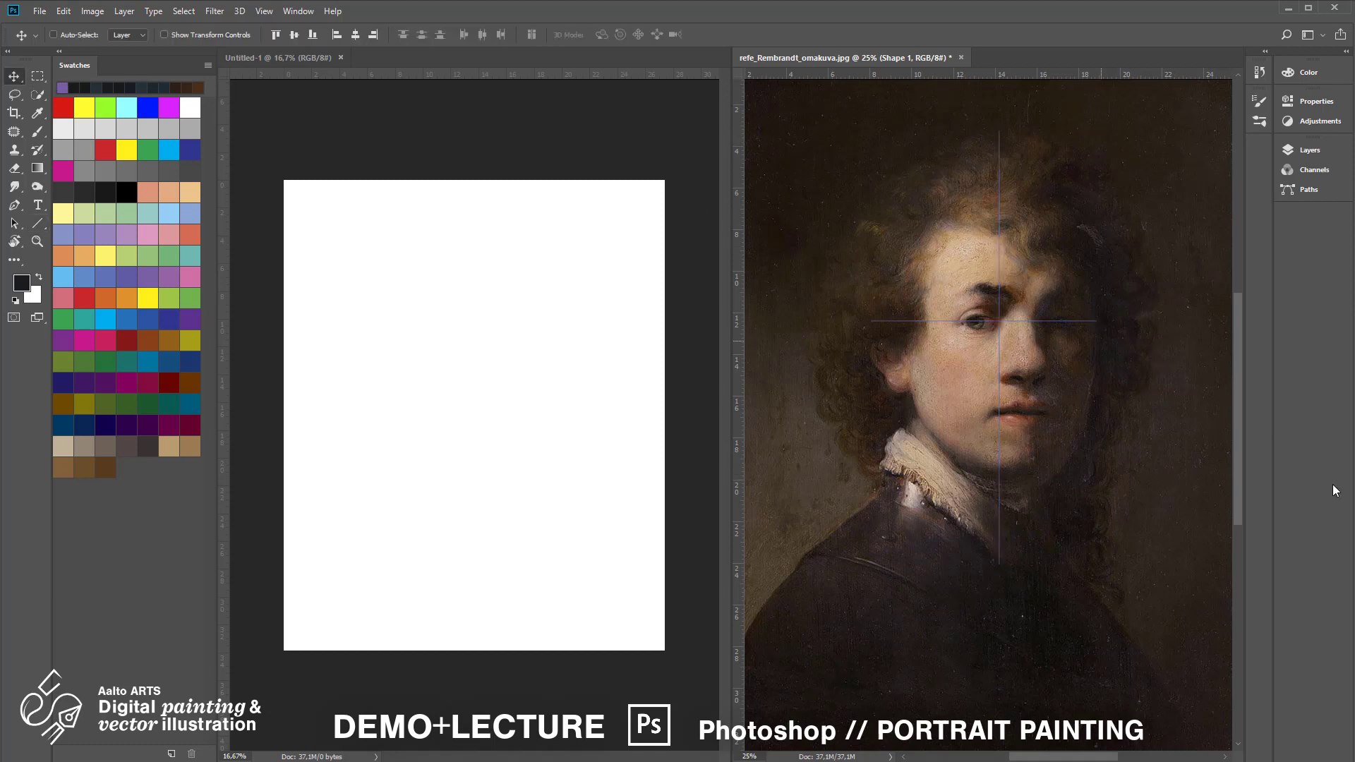
# Duplicate the Shape 1 guide-line layer from the reference into the Untitled-1 document.
pyautogui.click(1311, 151)
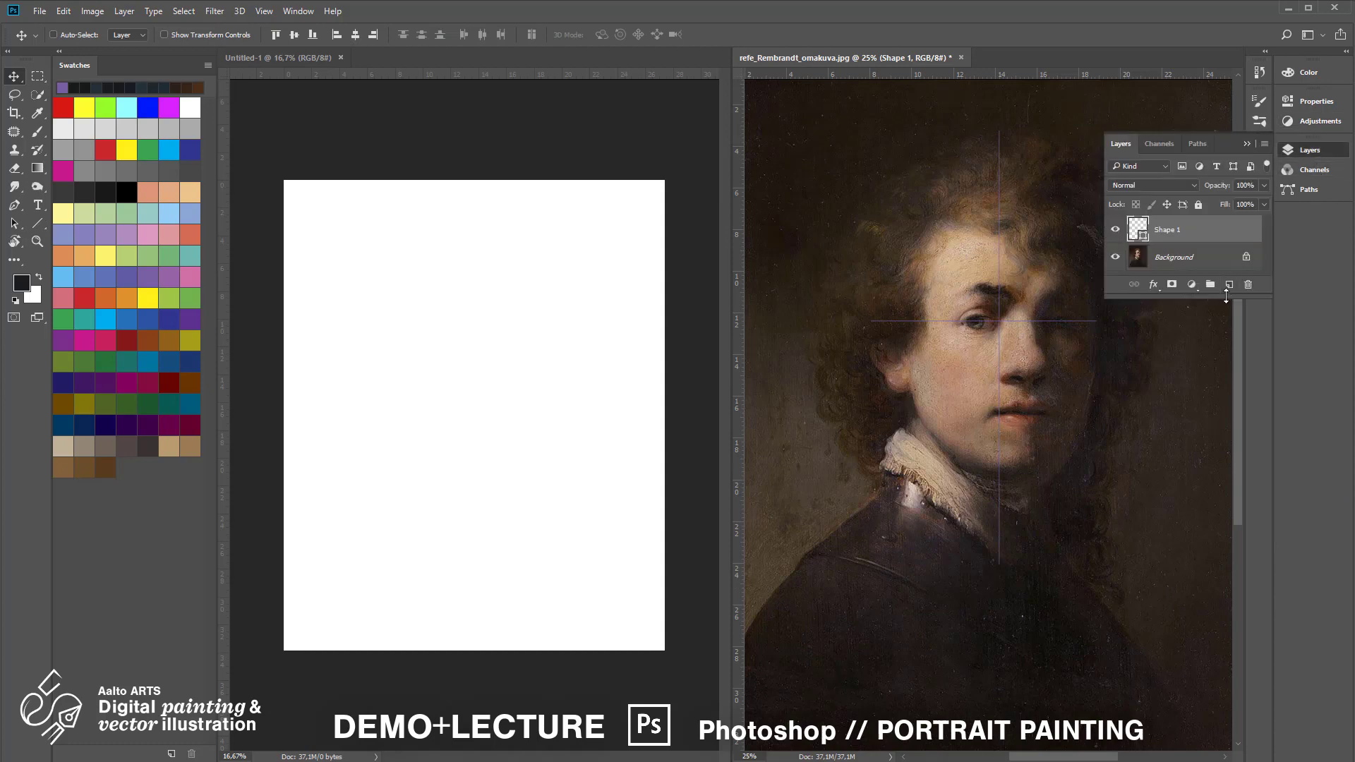
pyautogui.moveTo(1226, 296); pyautogui.dragTo(1226, 367)
pyautogui.rightClick(1197, 234)
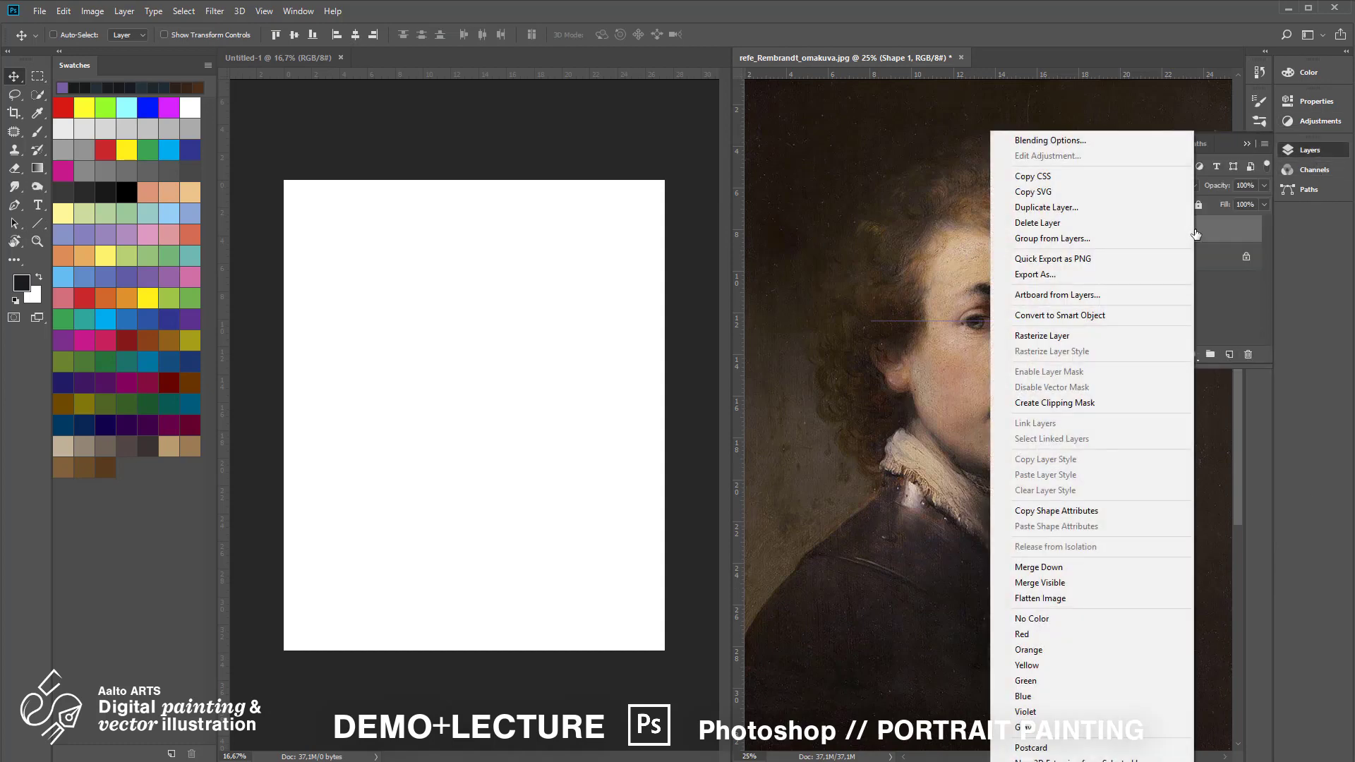
pyautogui.click(1096, 208)
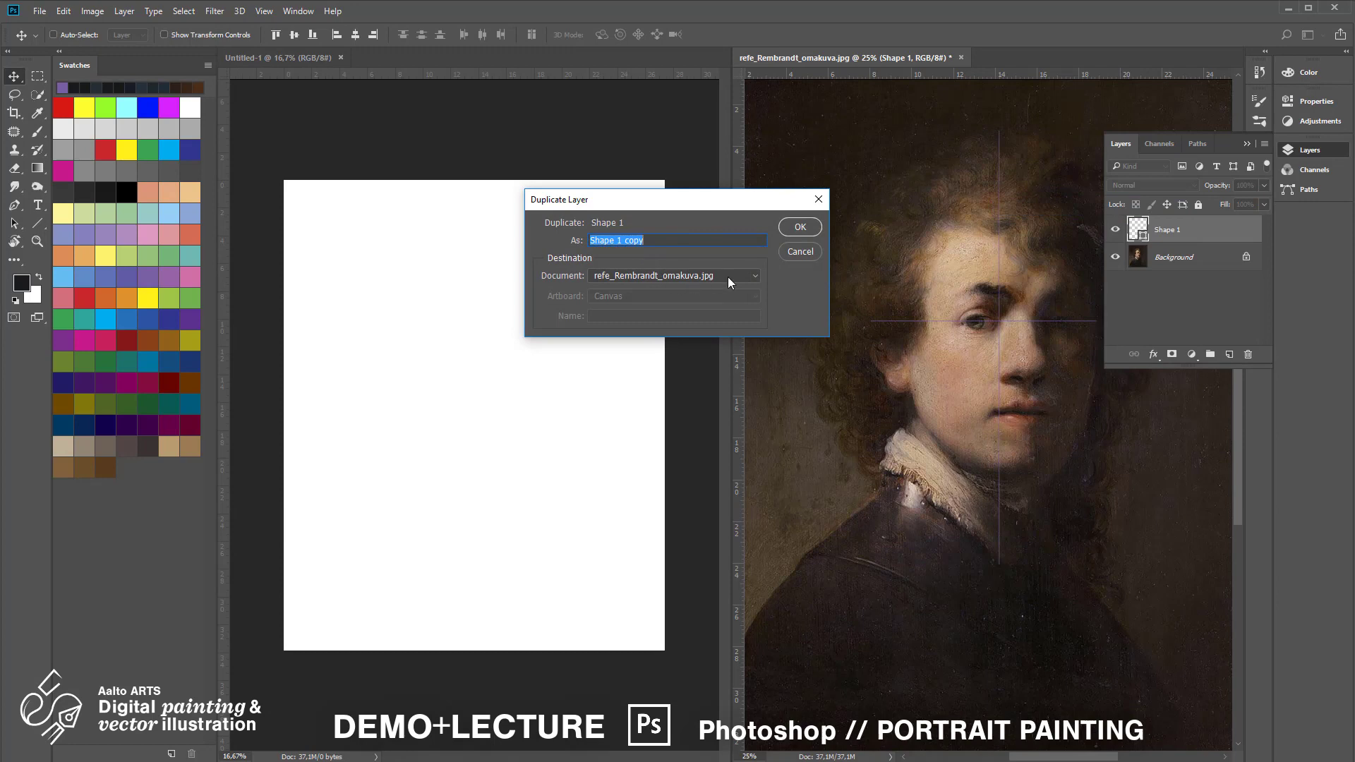
pyautogui.click(729, 278)
pyautogui.click(710, 302)
pyautogui.click(798, 226)
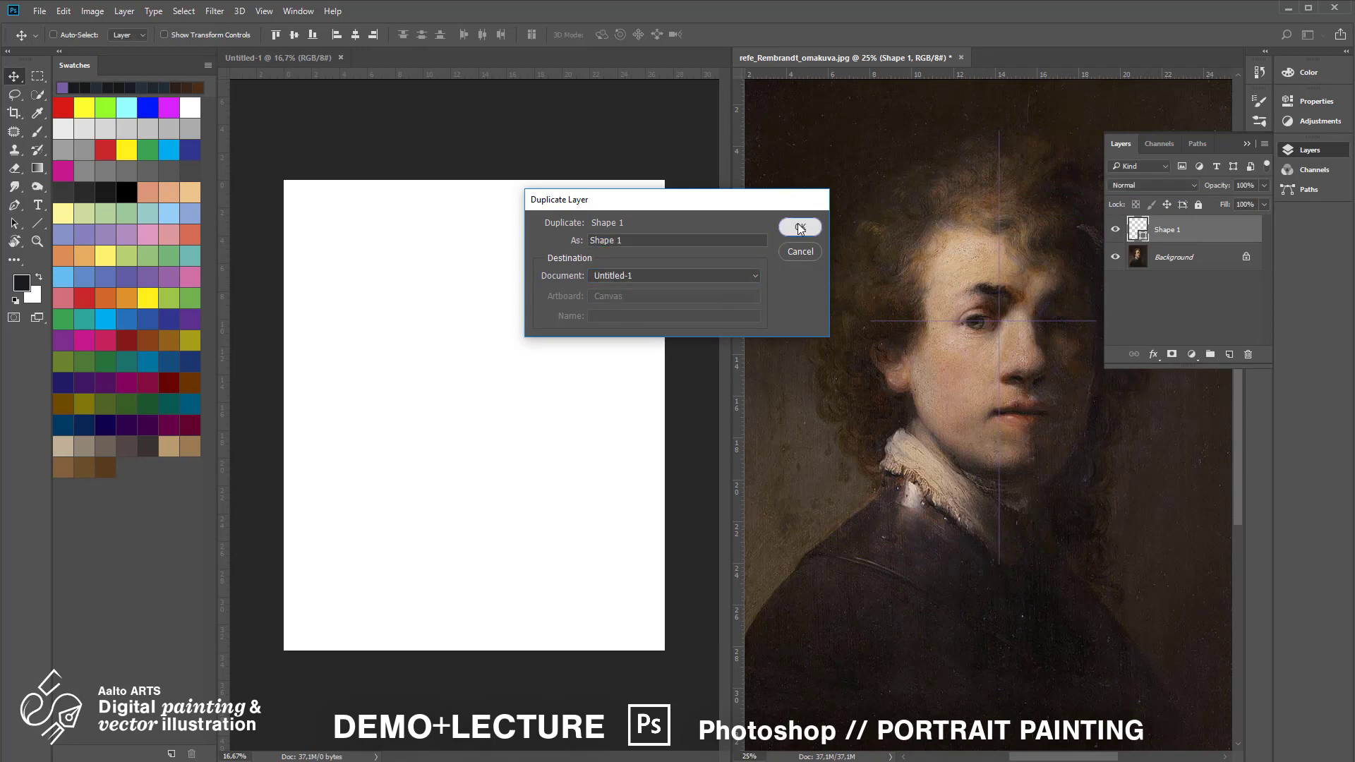
pyautogui.click(1245, 145)
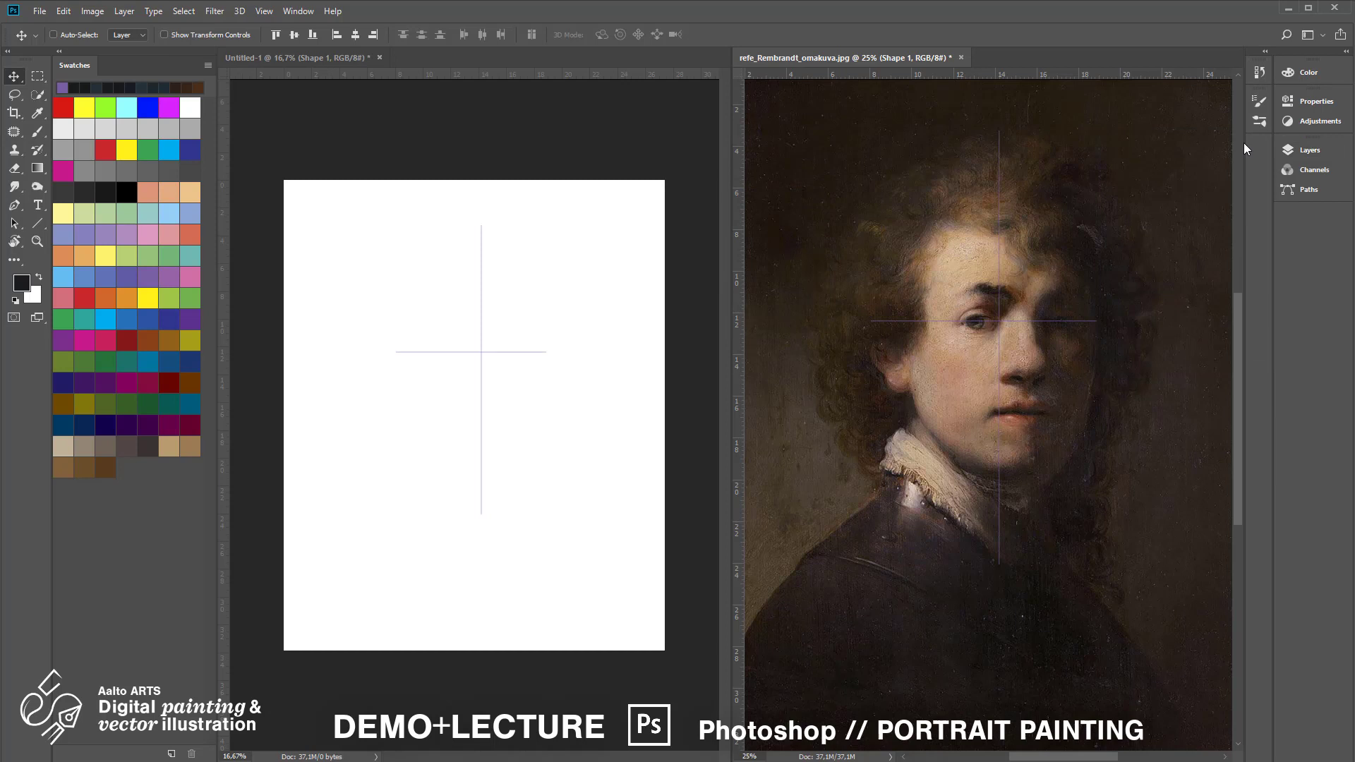
# Choose the tan swatch for the Brush tool and make the Background layer of Untitled-1 active, leaving the shape layer unrasterized.
pyautogui.hotkey('ctrl', 'a')
pyautogui.hotkey('ctrl', '-')
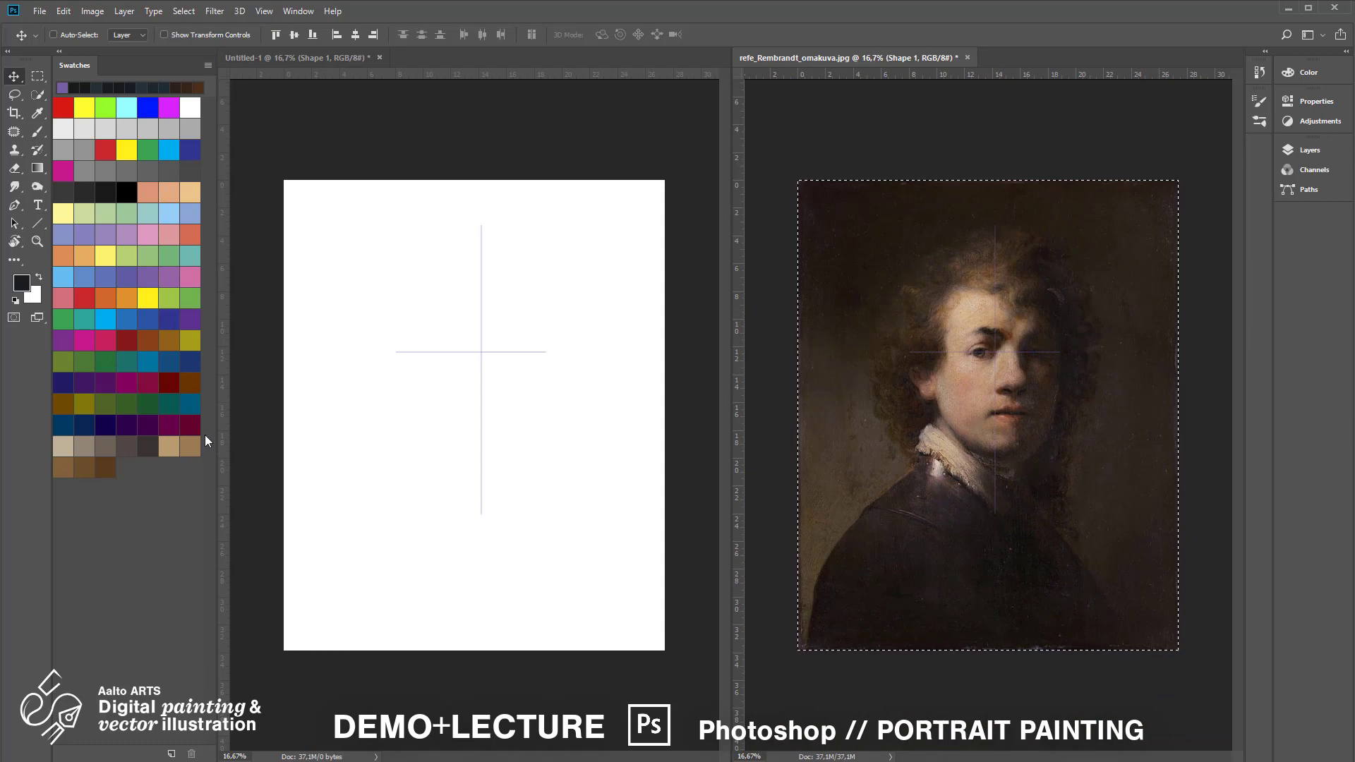
pyautogui.click(170, 446)
pyautogui.press('b')
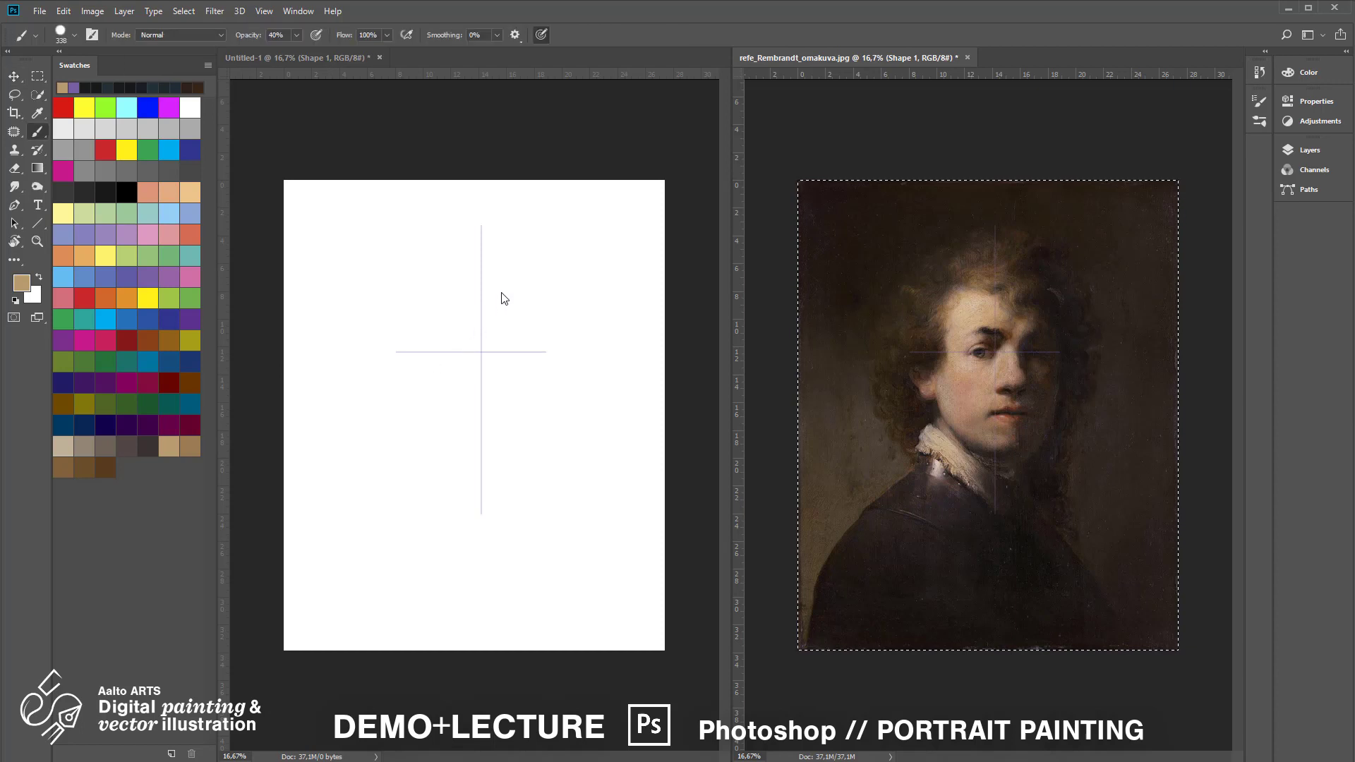
pyautogui.hotkey('ctrl', 'd')
pyautogui.click(582, 248)
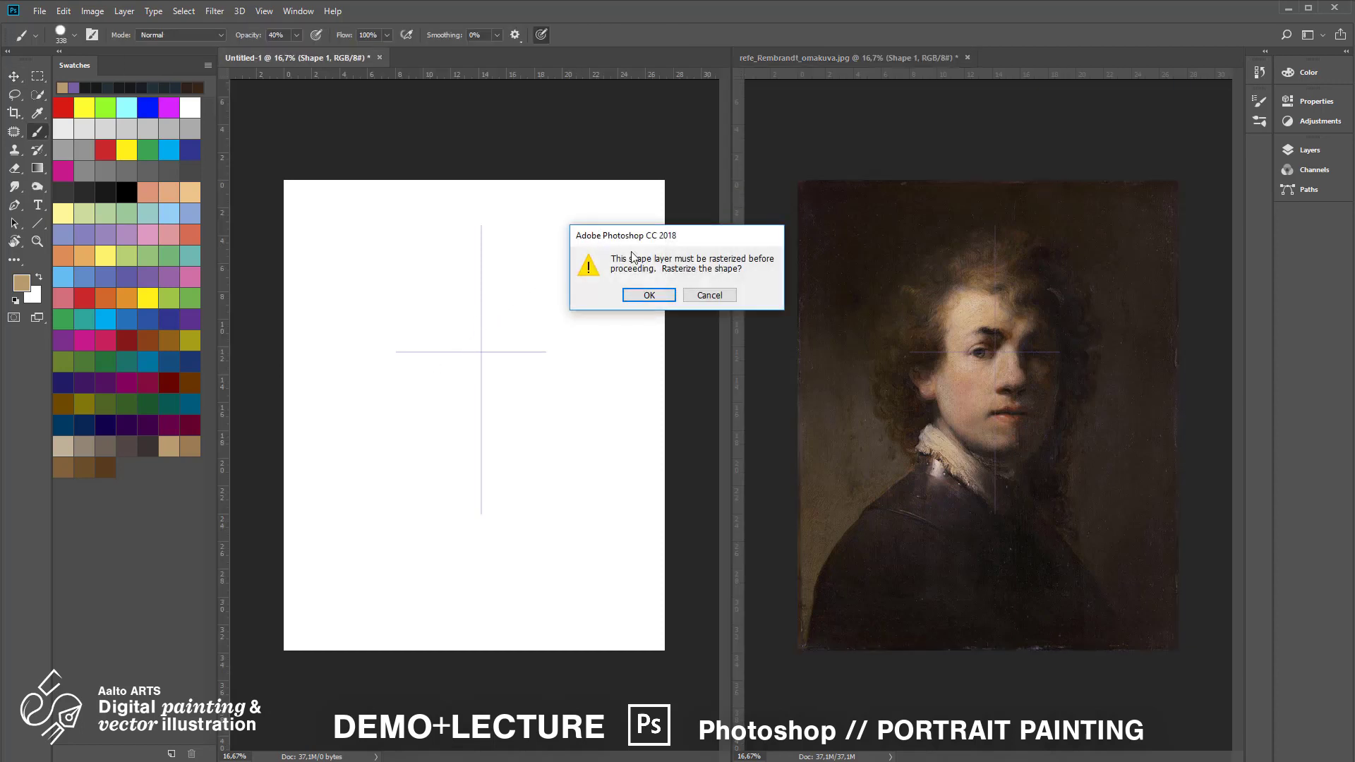
pyautogui.click(708, 294)
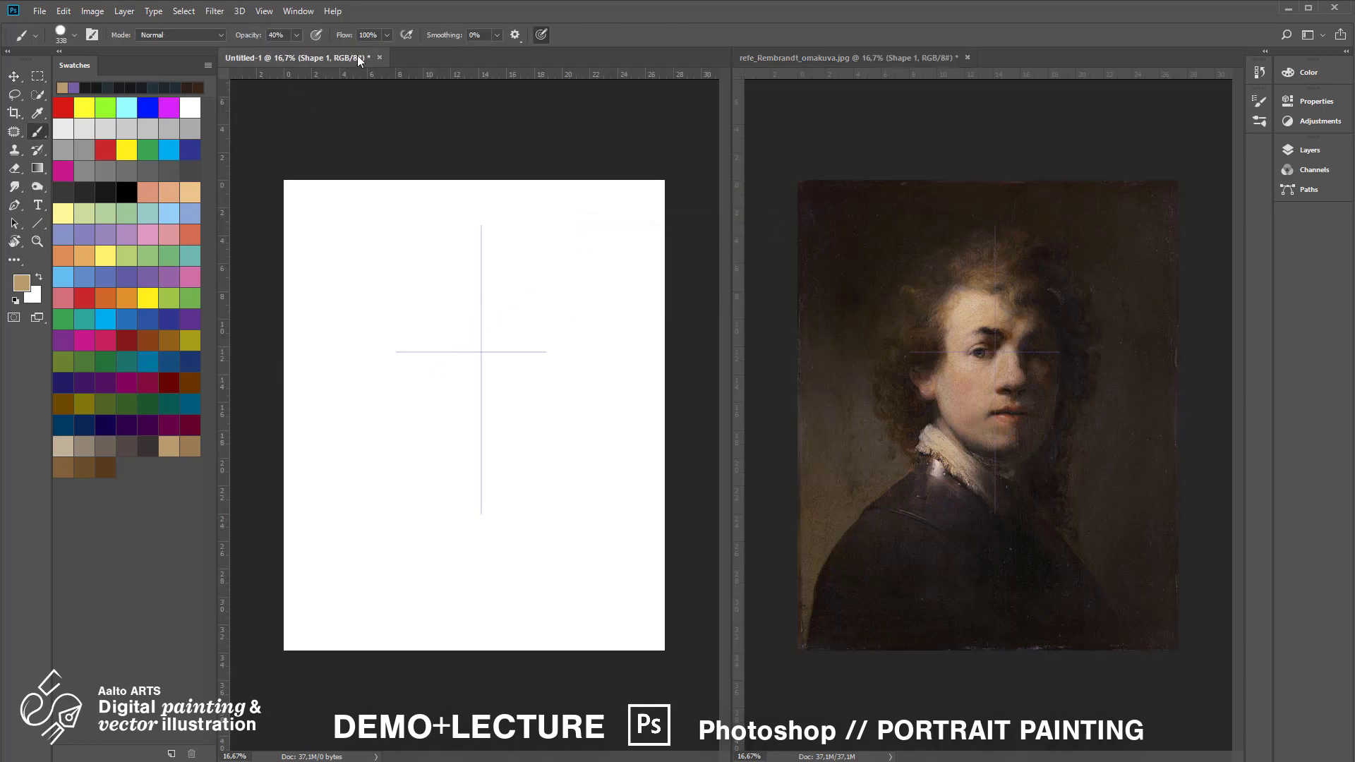
pyautogui.click(1307, 151)
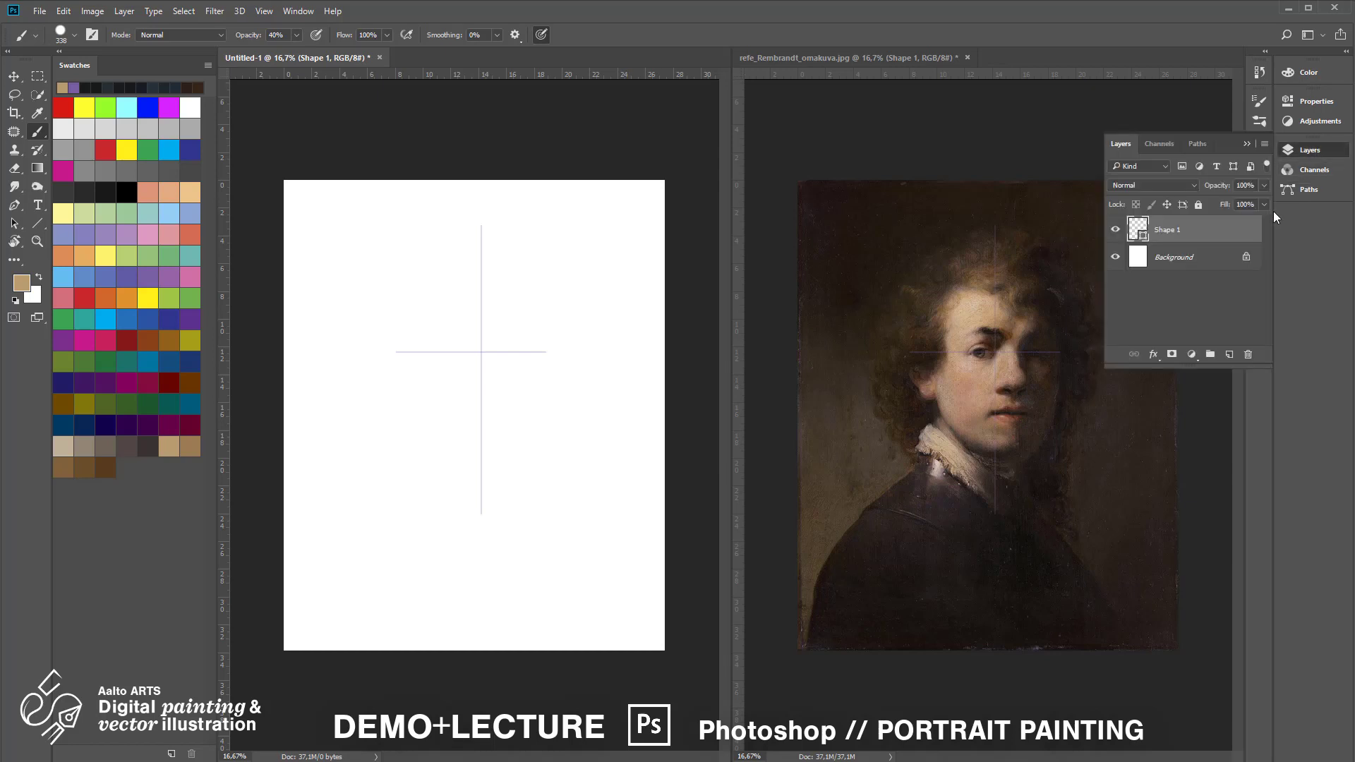
pyautogui.click(1193, 257)
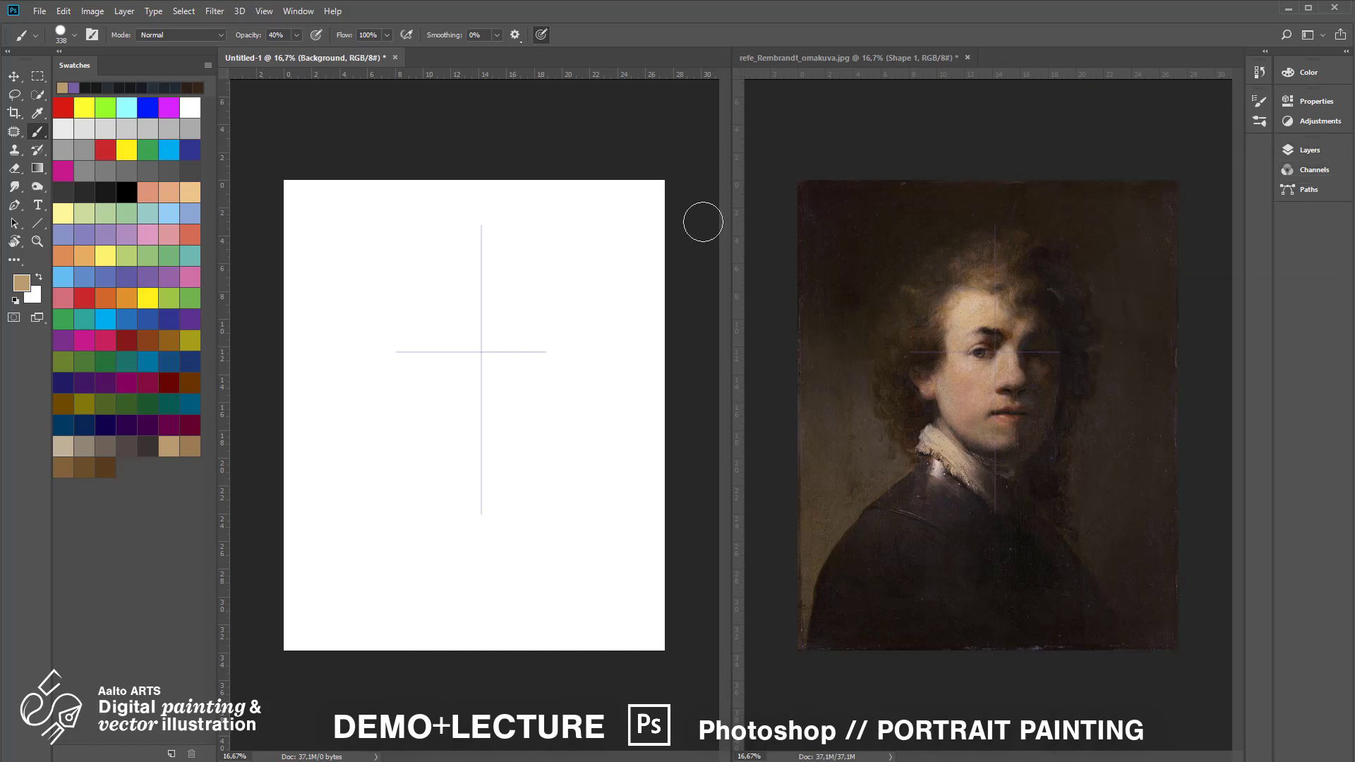
# Mix a warm light tan by painting overlapping brush dabs near the canvas's upper right and sampling the blended colour.
pyautogui.click(581, 272)
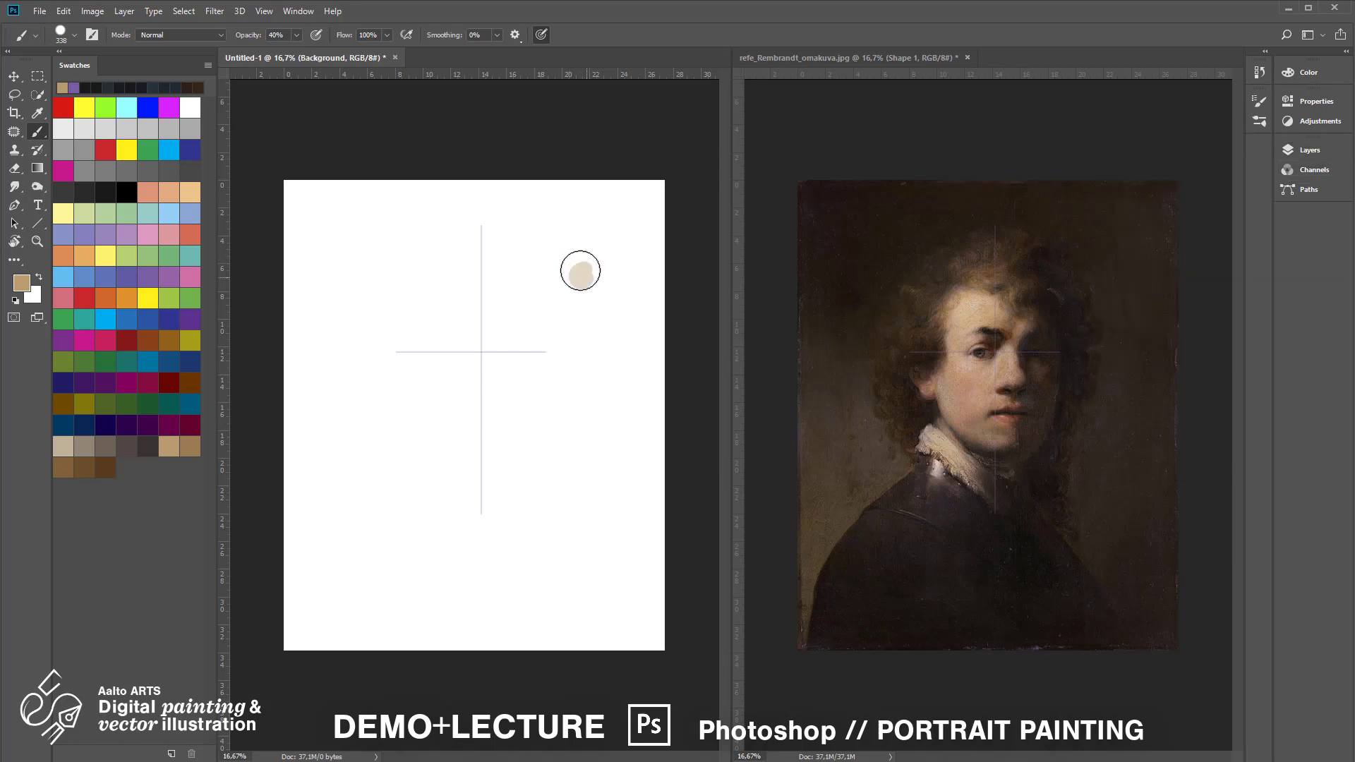
pyautogui.click(576, 276)
pyautogui.click(581, 280)
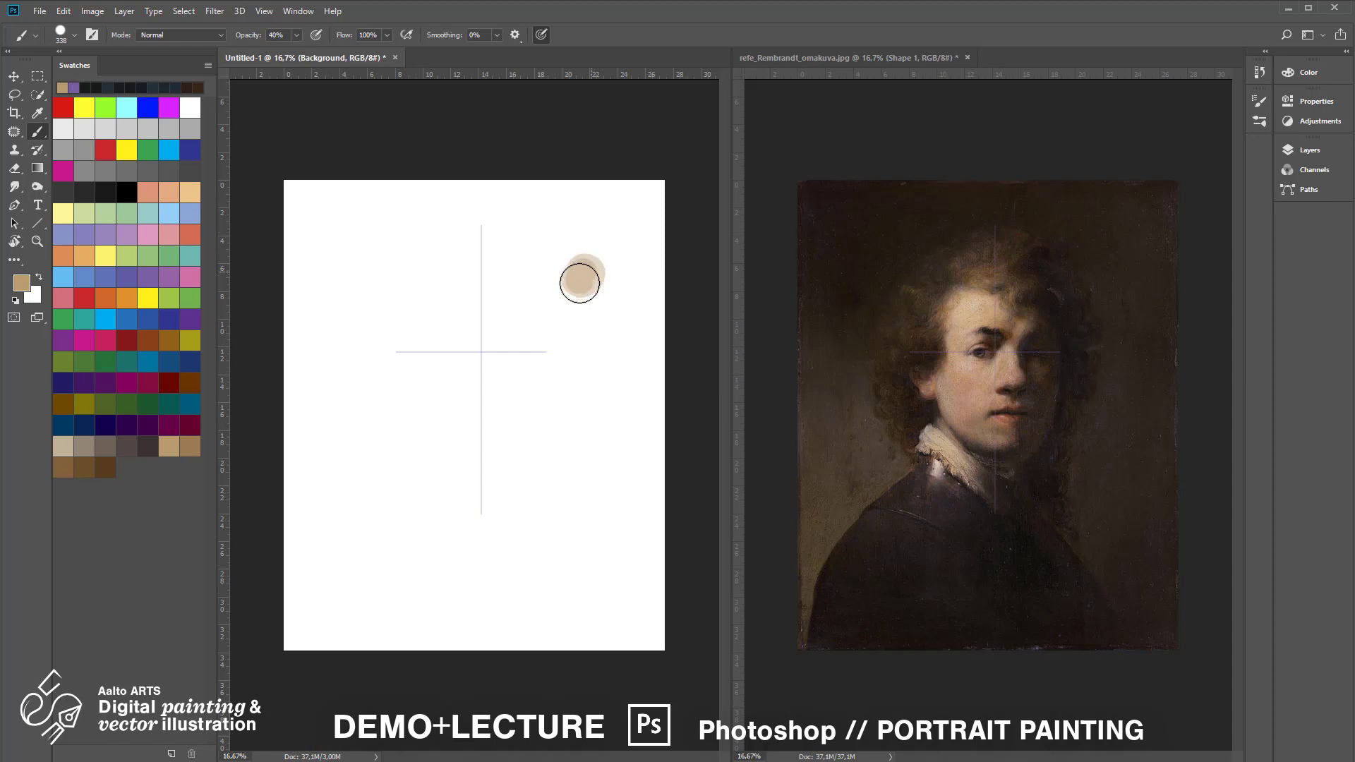
pyautogui.click(533, 381)
pyautogui.click(584, 269)
pyautogui.click(586, 267)
pyautogui.click(586, 265)
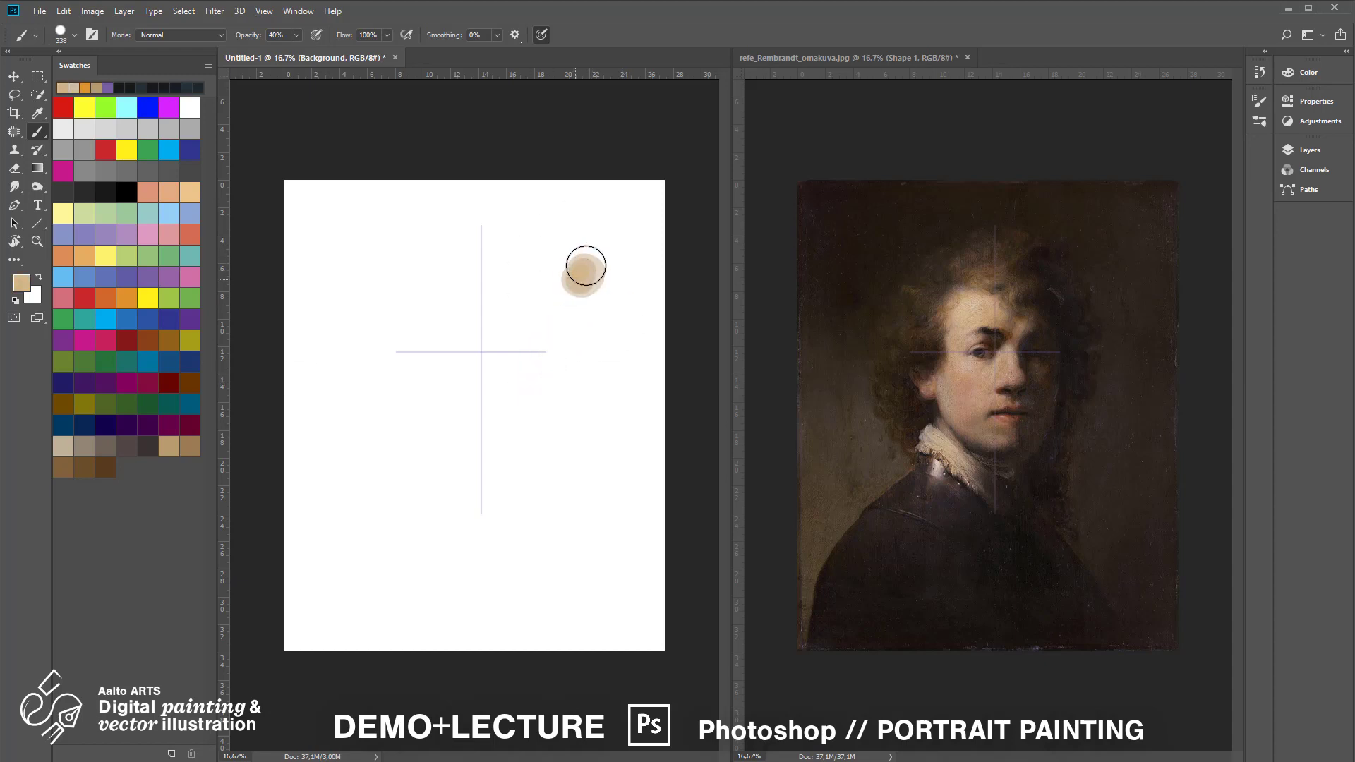
# Save the mixed light tan foreground colour as a new swatch and dismiss the Libraries panel.
pyautogui.click(170, 754)
pyautogui.press('Return')
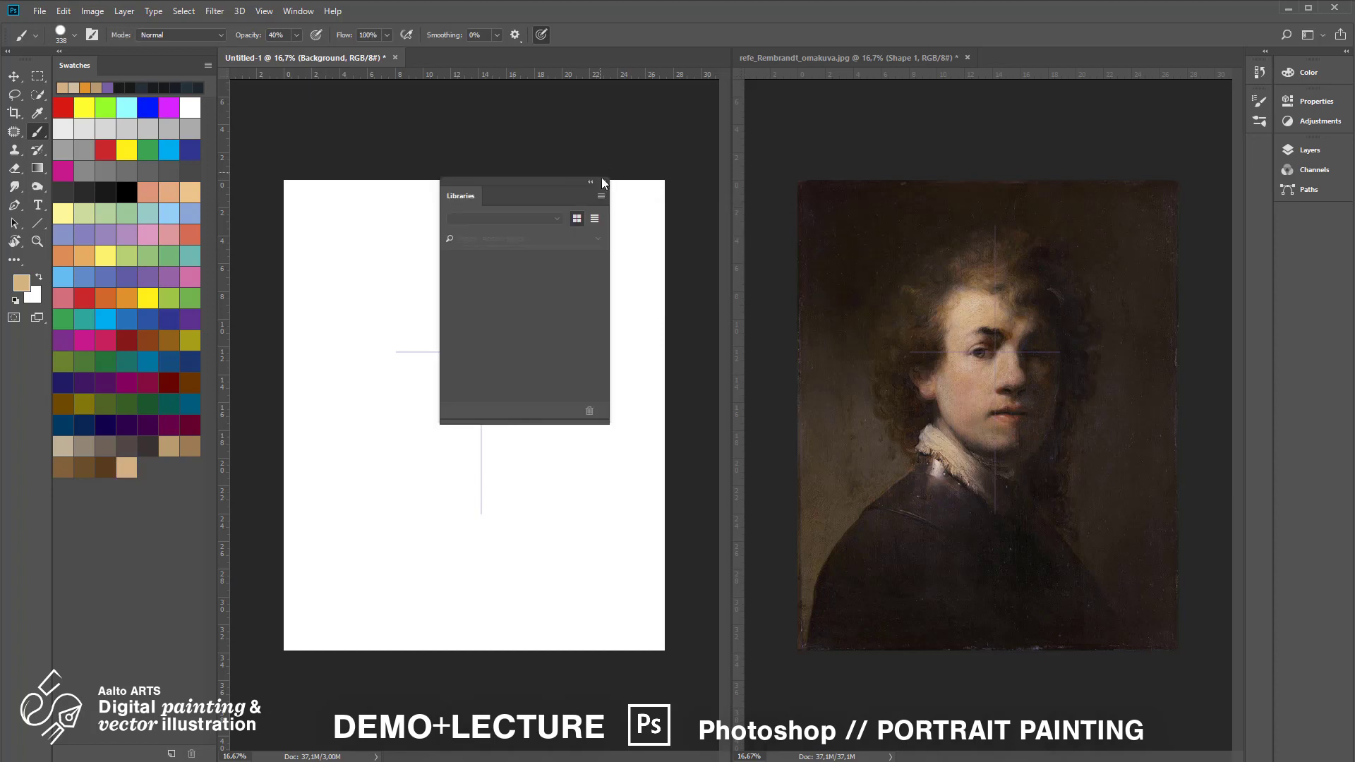
pyautogui.click(604, 184)
# Enlarge the brush to 1811 px, set its opacity to 80%, and cover the whole canvas with the light tan.
pyautogui.press(']')
pyautogui.press(']')
pyautogui.press(']')
pyautogui.press(']')
pyautogui.press(']')
pyautogui.press(']')
pyautogui.press(']')
pyautogui.press(']')
pyautogui.press(']')
pyautogui.press(']')
pyautogui.press(']')
pyautogui.press(']')
pyautogui.press(']')
pyautogui.press(']')
pyautogui.press(']')
pyautogui.press('8')
pyautogui.moveTo(575, 287)
pyautogui.mouseDown()
pyautogui.moveTo(413, 291)
pyautogui.moveTo(520, 621)
pyautogui.moveTo(327, 499)
pyautogui.moveTo(378, 257)
pyautogui.moveTo(480, 662)
pyautogui.mouseUp()
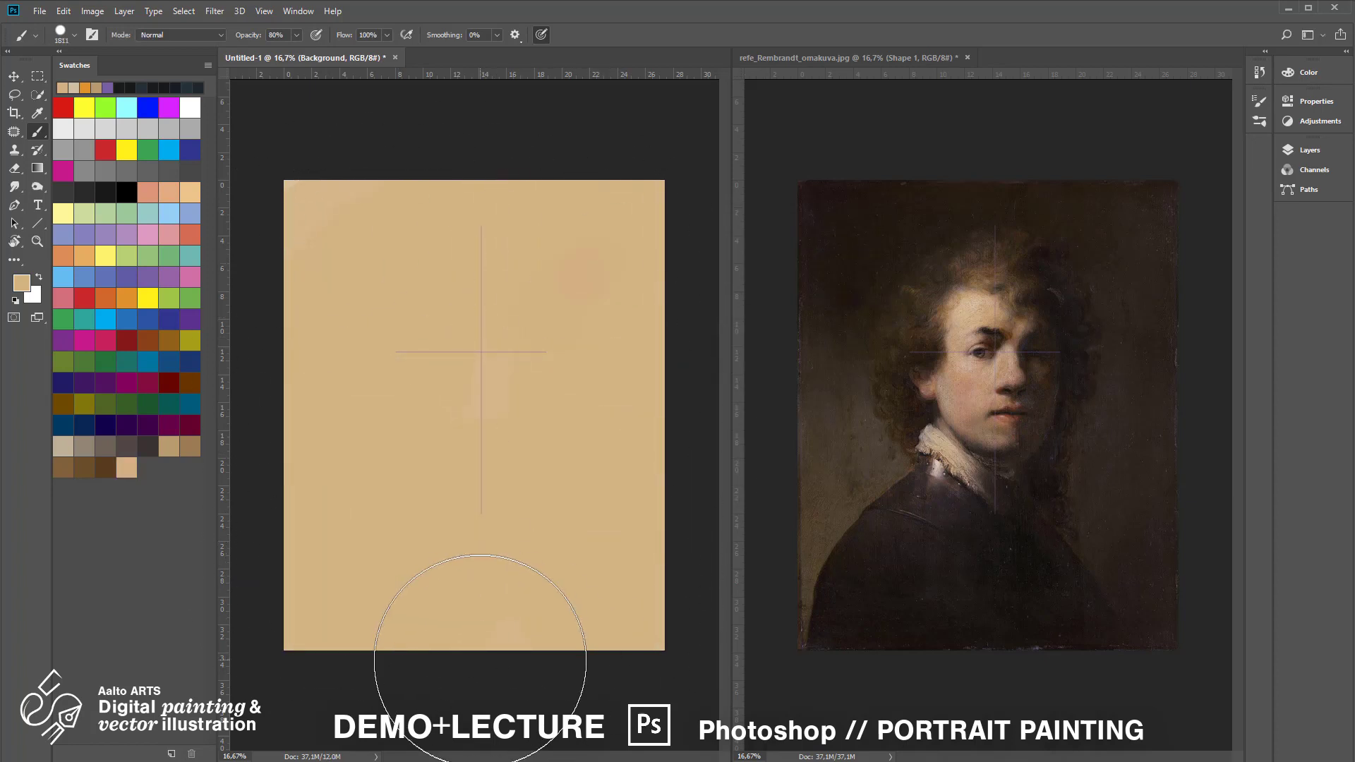
# Darken the canvas by painting over it with the tan swatch and the darker brown swatch at 70% brush opacity.
pyautogui.click(168, 446)
pyautogui.moveTo(607, 424)
pyautogui.mouseDown()
pyautogui.moveTo(514, 394)
pyautogui.moveTo(423, 560)
pyautogui.moveTo(328, 354)
pyautogui.moveTo(565, 395)
pyautogui.mouseUp()
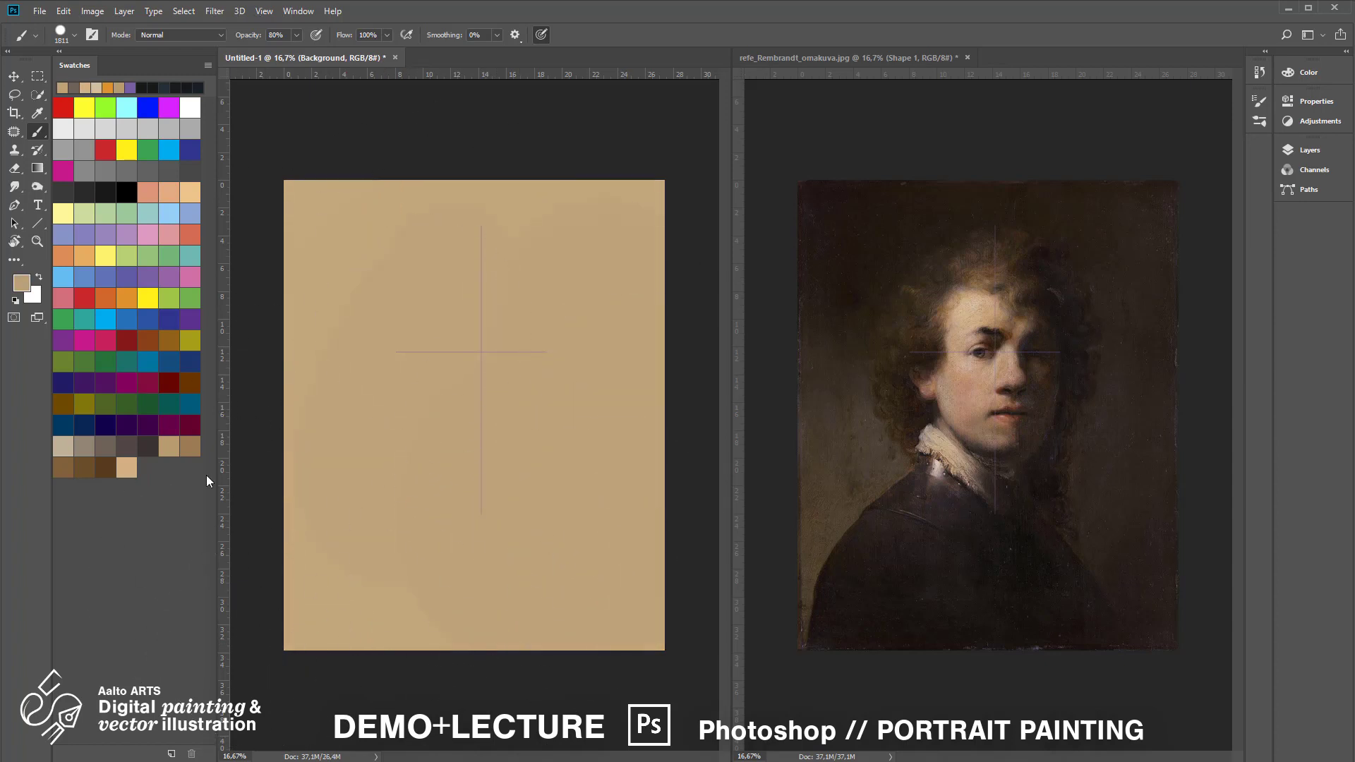
pyautogui.press('7')
pyautogui.click(190, 446)
pyautogui.moveTo(412, 362)
pyautogui.mouseDown()
pyautogui.moveTo(490, 324)
pyautogui.moveTo(498, 529)
pyautogui.moveTo(510, 231)
pyautogui.moveTo(364, 292)
pyautogui.mouseUp()
# Blend the orange swatch into the brown base, sample a warmer mixed tone, and cover the canvas with it at 80% opacity.
pyautogui.click(127, 298)
pyautogui.moveTo(407, 439); pyautogui.dragTo(402, 467)
pyautogui.press('2')
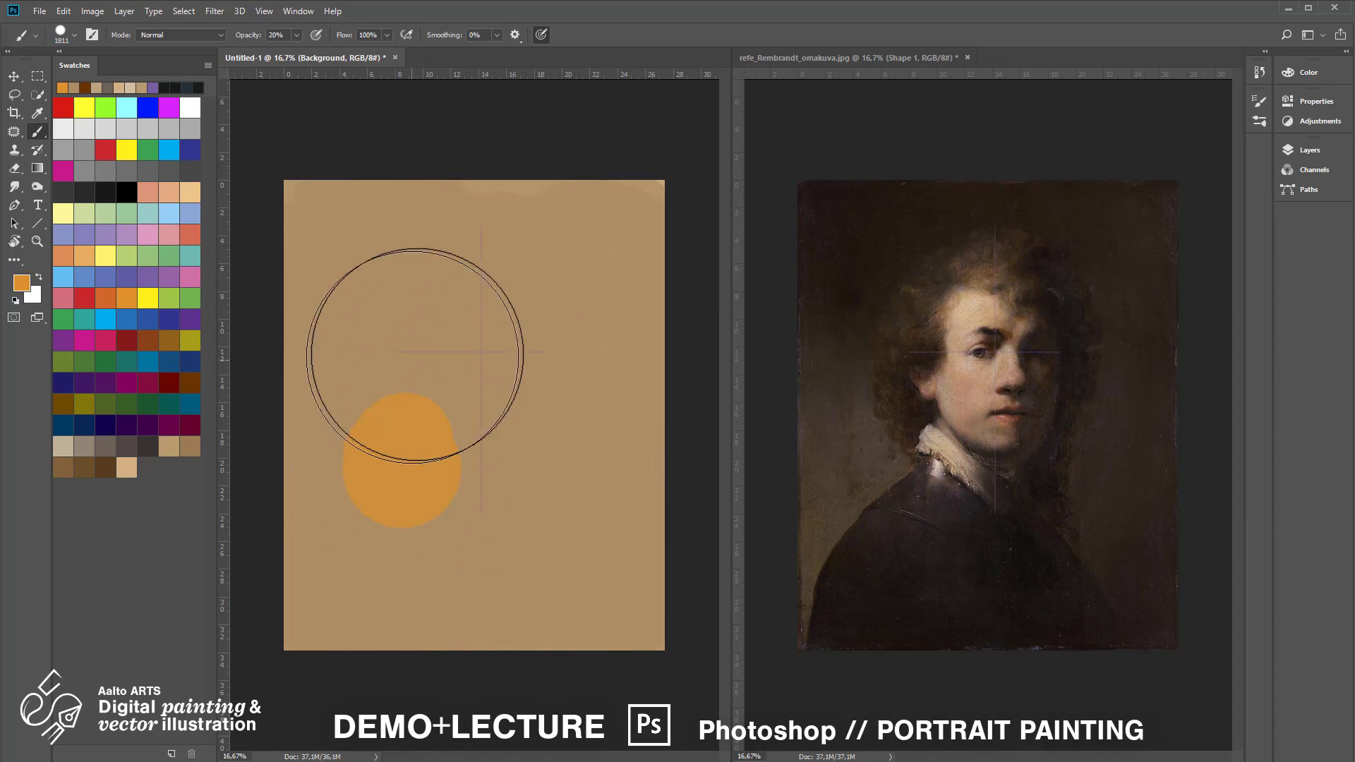
pyautogui.keyDown('alt'); pyautogui.click(415, 355); pyautogui.keyUp('alt')
pyautogui.press('8')
pyautogui.moveTo(415, 355)
pyautogui.mouseDown()
pyautogui.moveTo(439, 484)
pyautogui.moveTo(559, 242)
pyautogui.moveTo(423, 590)
pyautogui.moveTo(438, 611)
pyautogui.mouseUp()
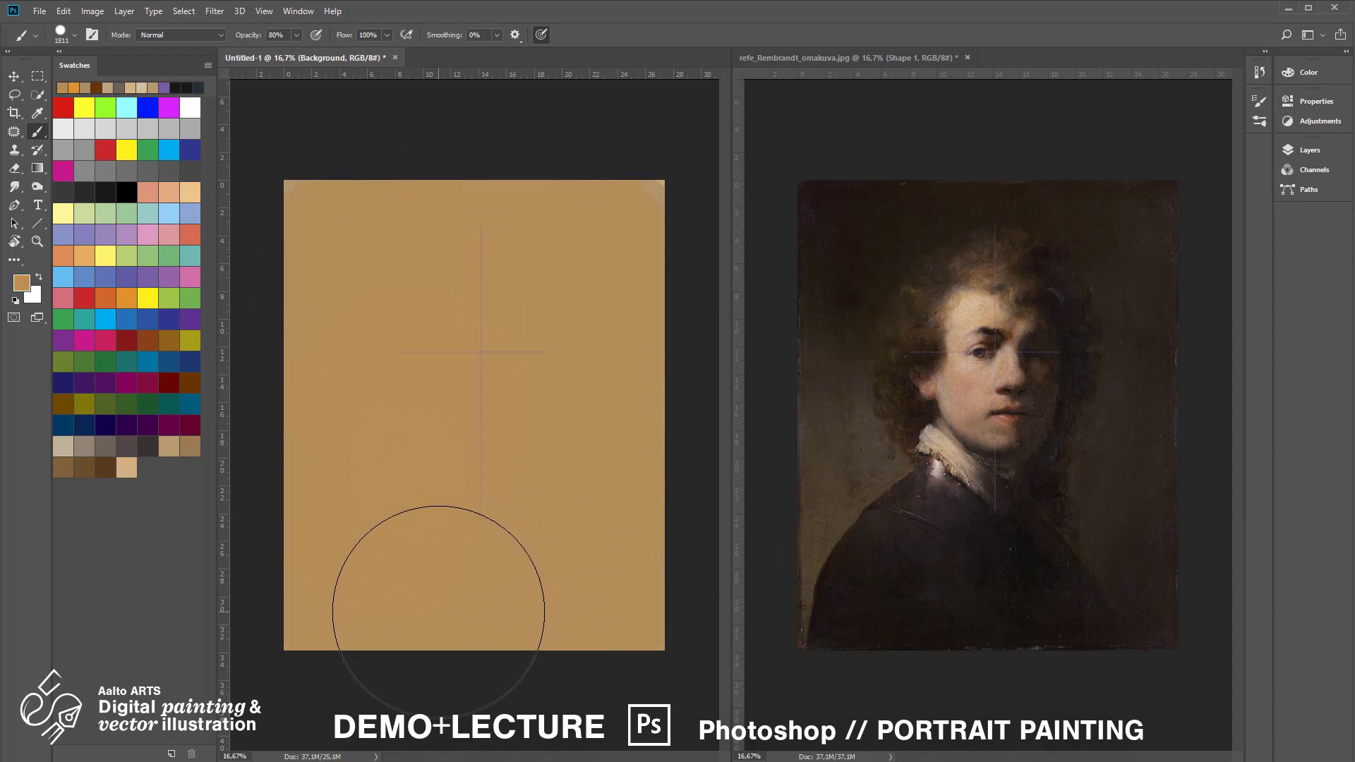
# Block in the shoulders and torso in the lower canvas with the dark brown swatch at 80% brush opacity.
pyautogui.keyDown('ctrl'); pyautogui.click(967, 272); pyautogui.keyUp('ctrl')
pyautogui.hotkey('ctrl', '+')
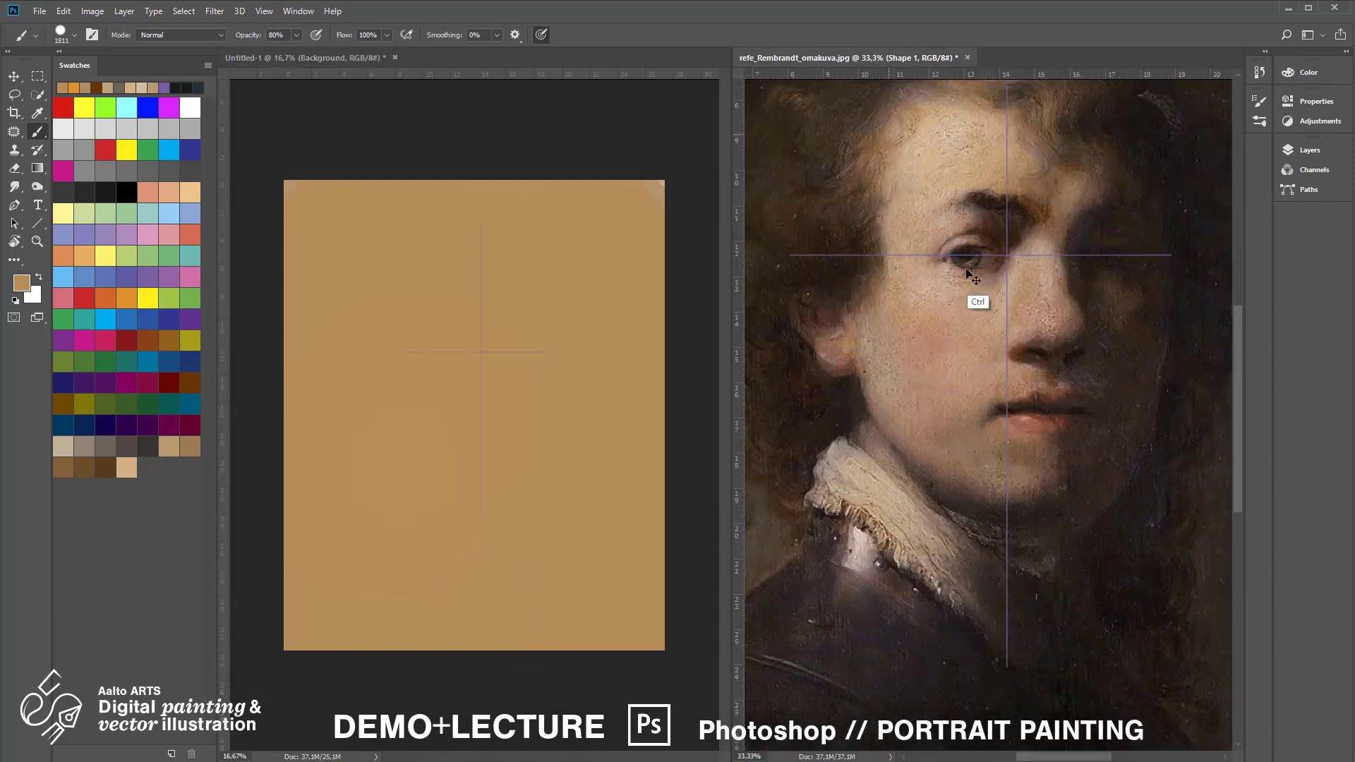
pyautogui.hotkey('ctrl', '-')
pyautogui.click(147, 447)
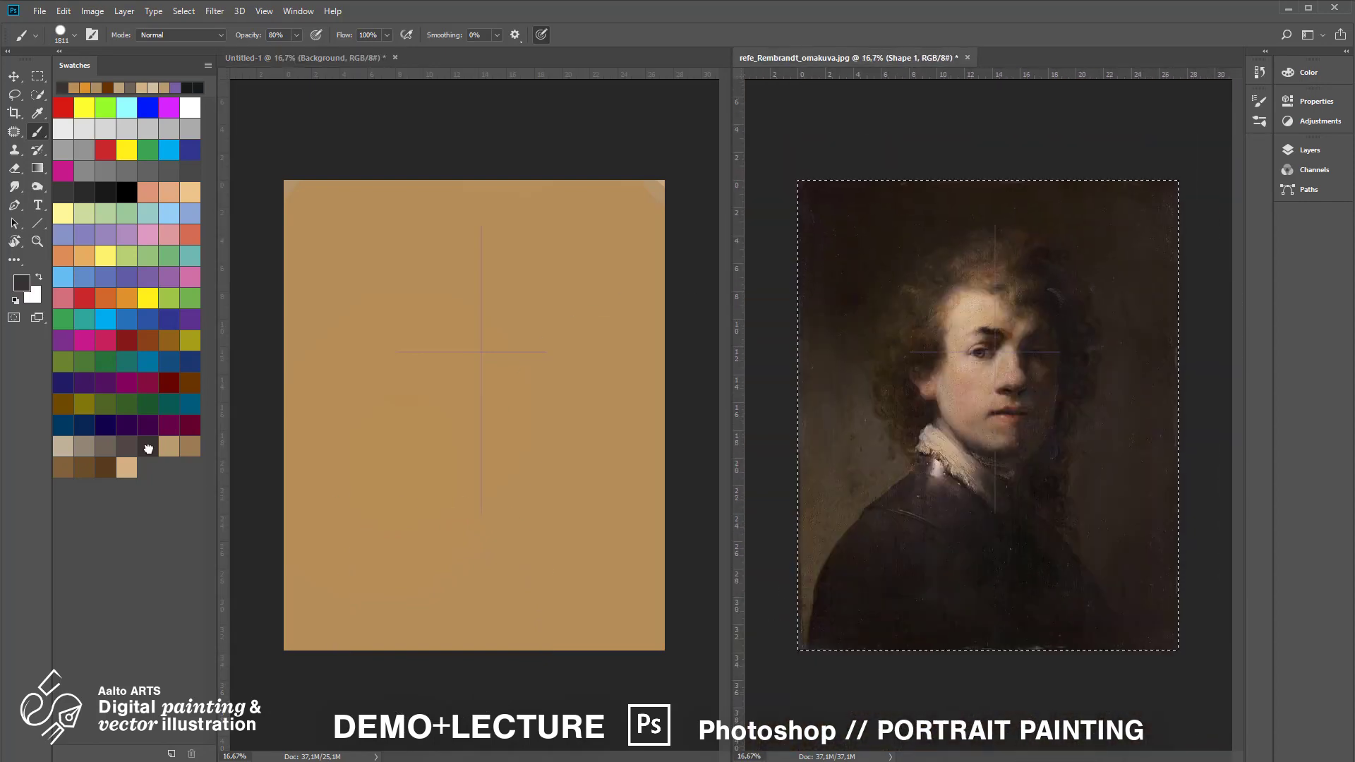
pyautogui.click(354, 591)
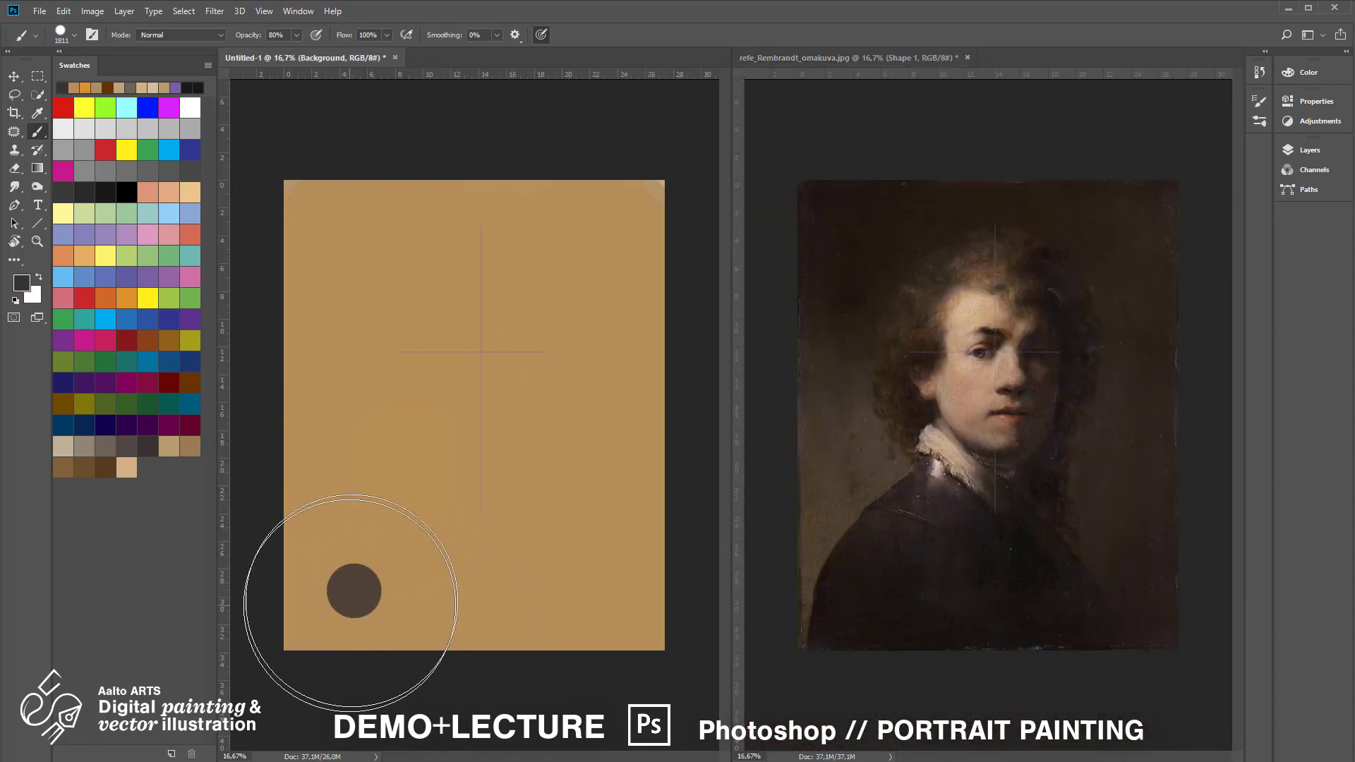
pyautogui.press('4')
pyautogui.moveTo(333, 593)
pyautogui.mouseDown()
pyautogui.moveTo(374, 550)
pyautogui.moveTo(348, 580)
pyautogui.moveTo(408, 590)
pyautogui.moveTo(432, 496)
pyautogui.moveTo(530, 551)
pyautogui.moveTo(485, 590)
pyautogui.moveTo(583, 484)
pyautogui.moveTo(402, 420)
pyautogui.mouseUp()
pyautogui.press('alt')
pyautogui.press('8')
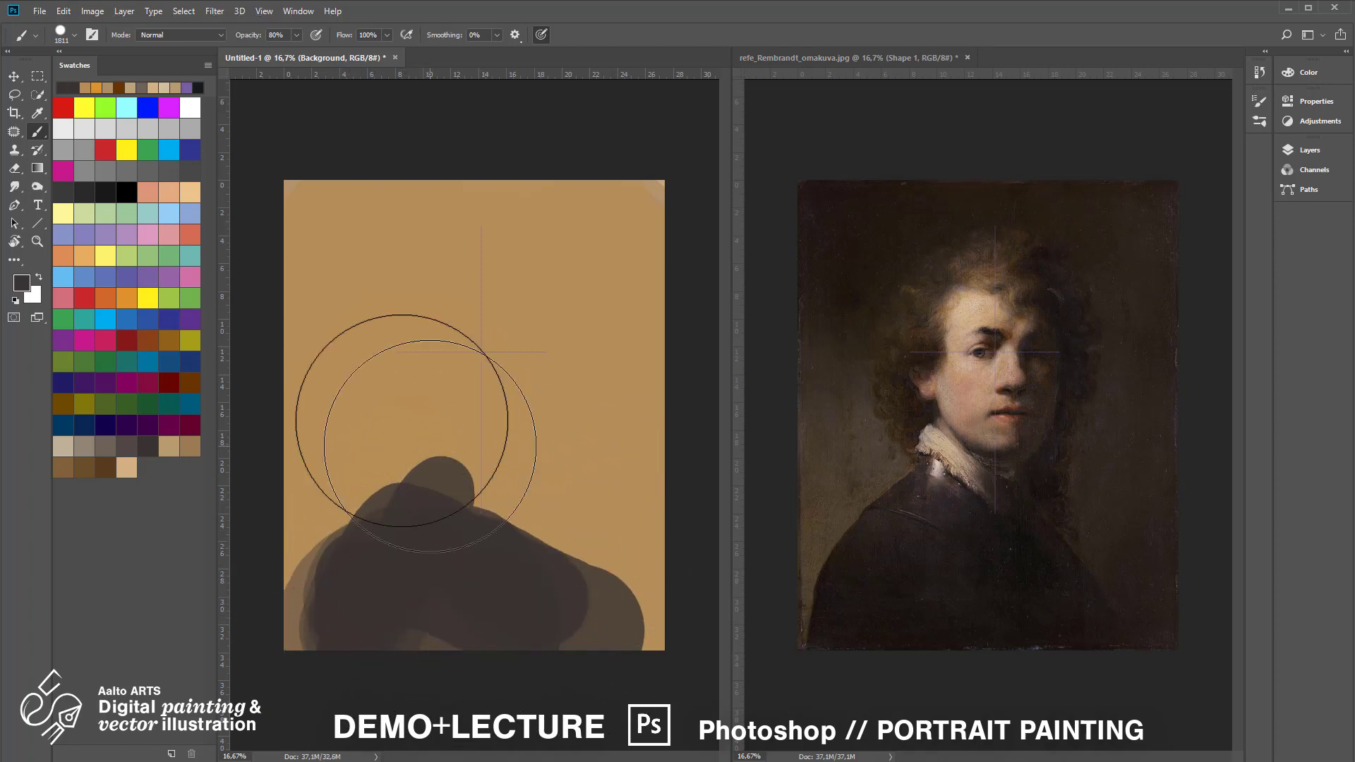
# Choose the textured 60 px brush tip, enlarge it to 259 px and paint a short dark stroke above the torso.
pyautogui.rightClick(409, 253)
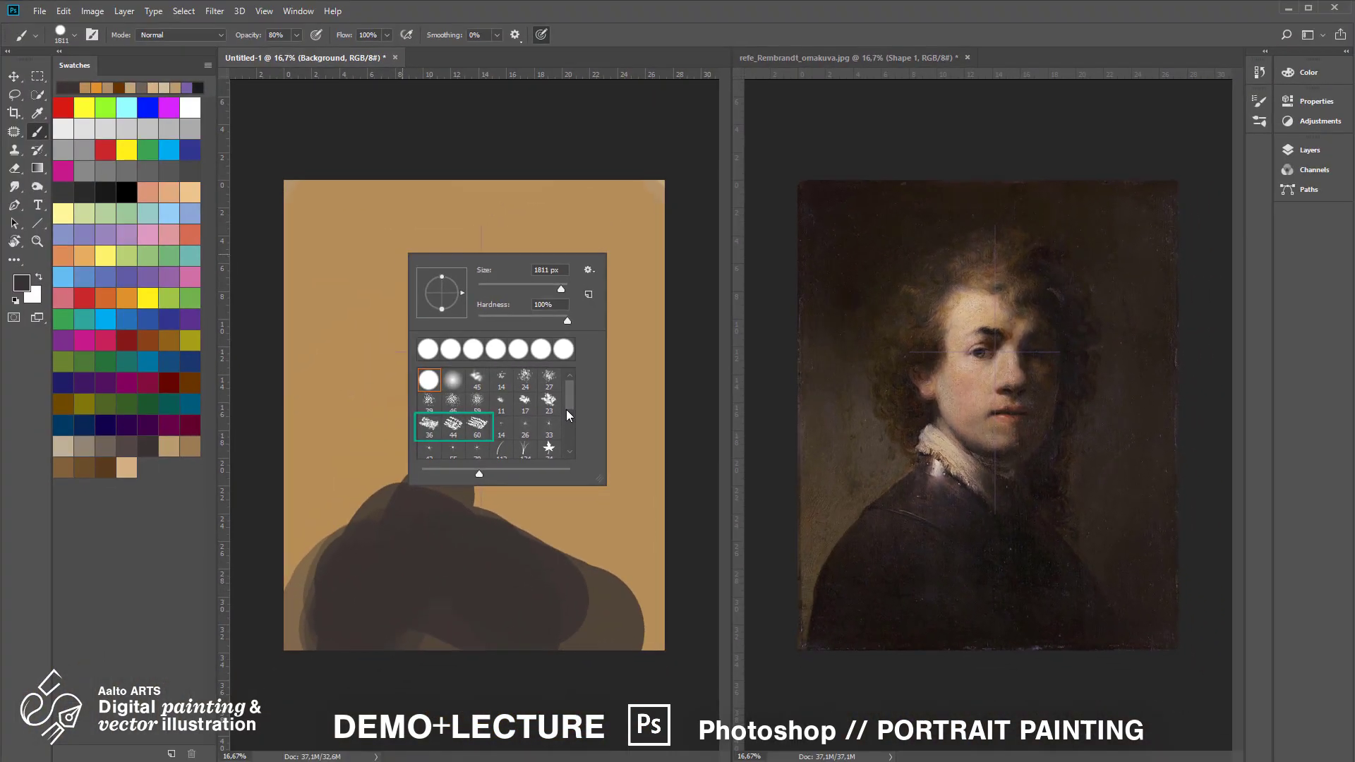
pyautogui.click(478, 424)
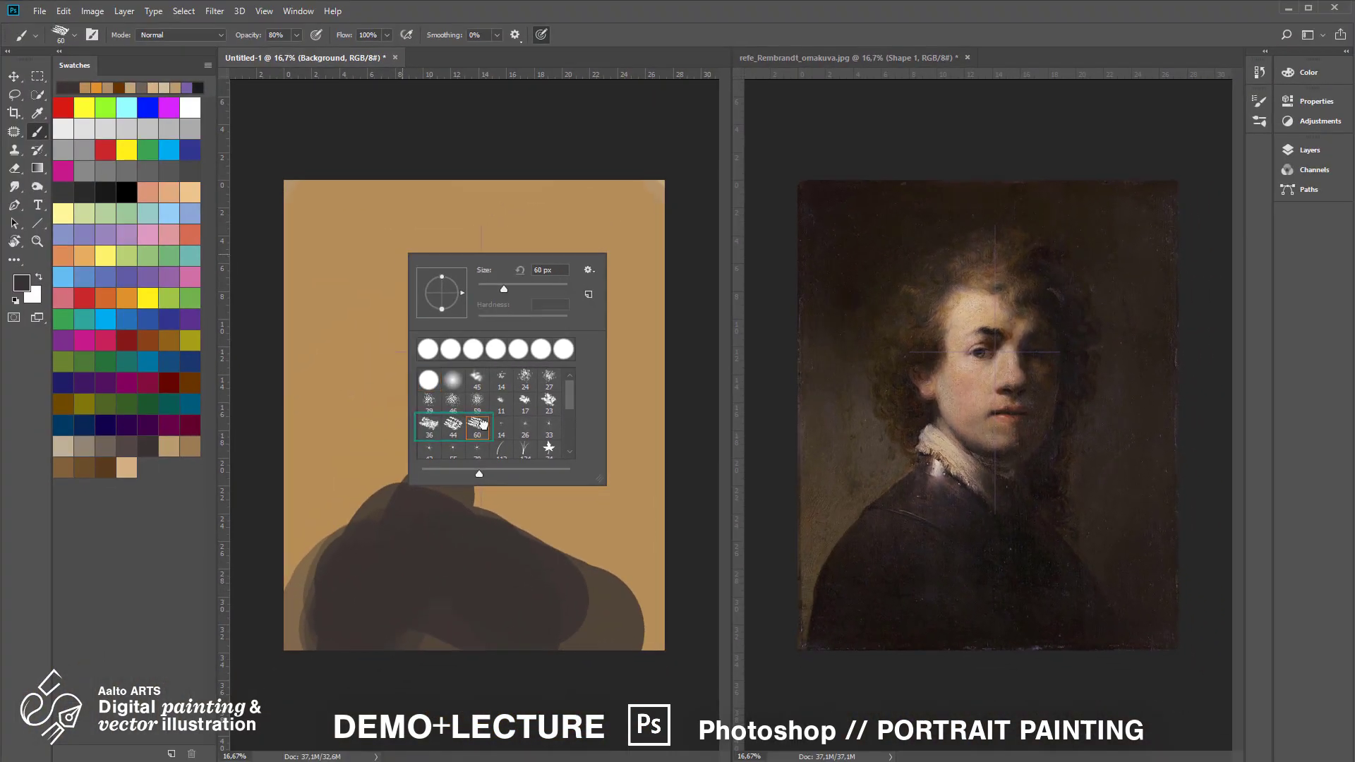
pyautogui.click(552, 285)
pyautogui.click(364, 470)
pyautogui.moveTo(400, 406); pyautogui.dragTo(393, 453)
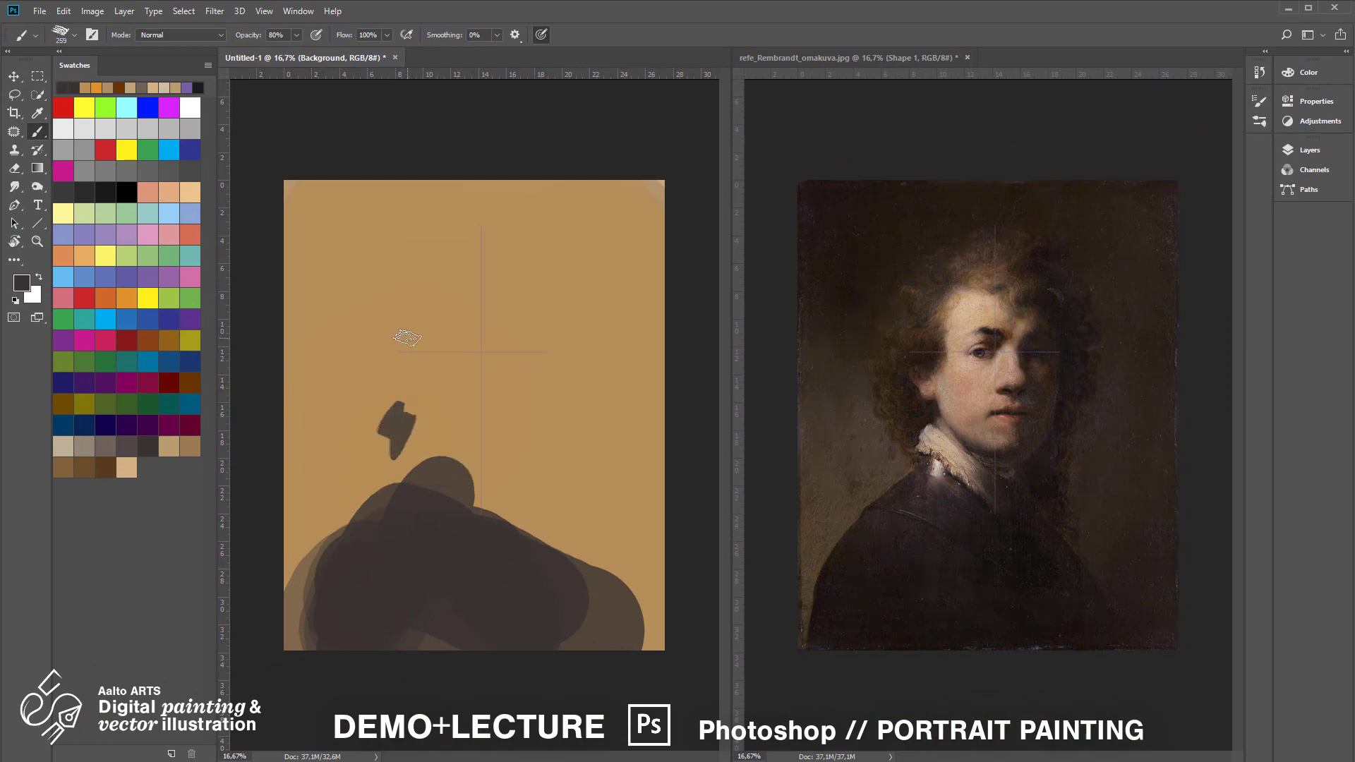
# Stamp the textured tip on the empty upper-left canvas area and paint over the marks with a solid dark test patch.
pyautogui.click(384, 296)
pyautogui.hotkey('ctrl', '+')
pyautogui.hotkey('ctrl', '+')
pyautogui.hotkey('ctrl', '+')
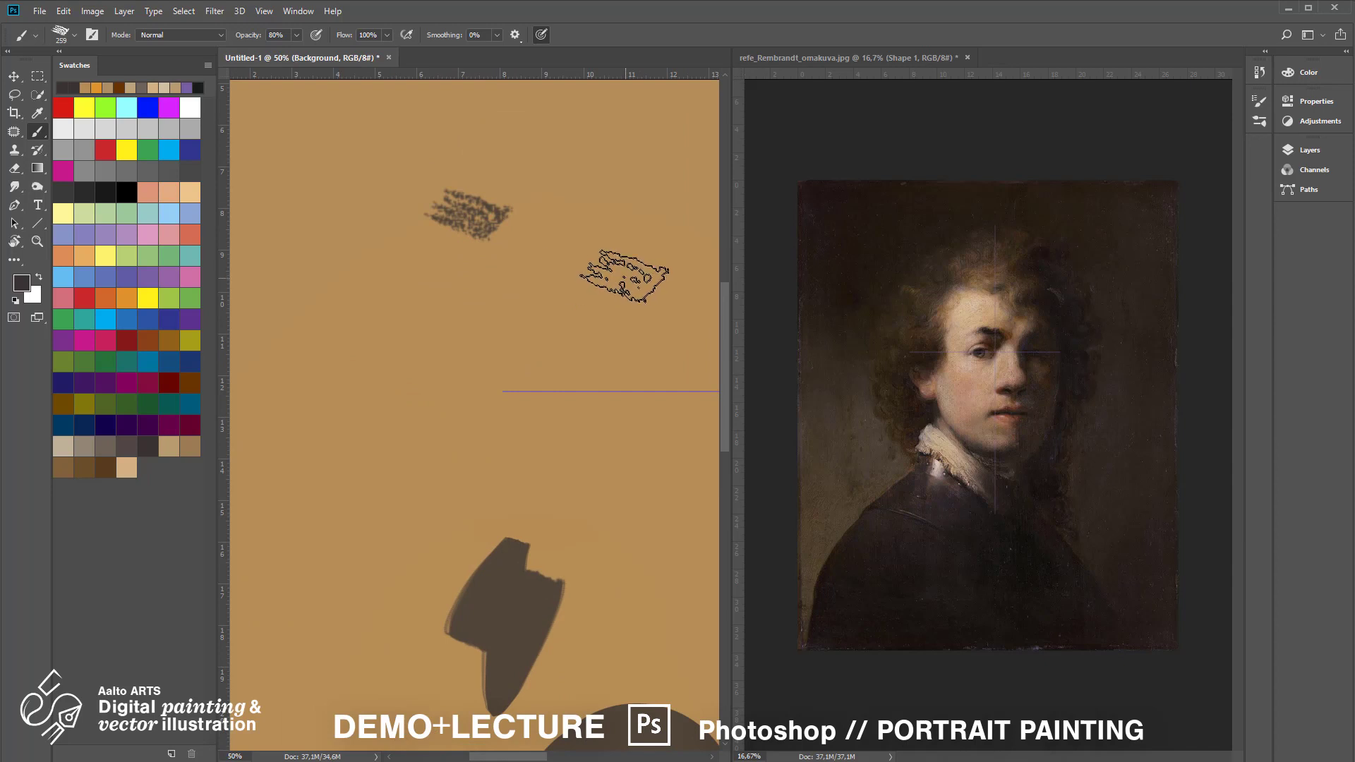
pyautogui.click(393, 283)
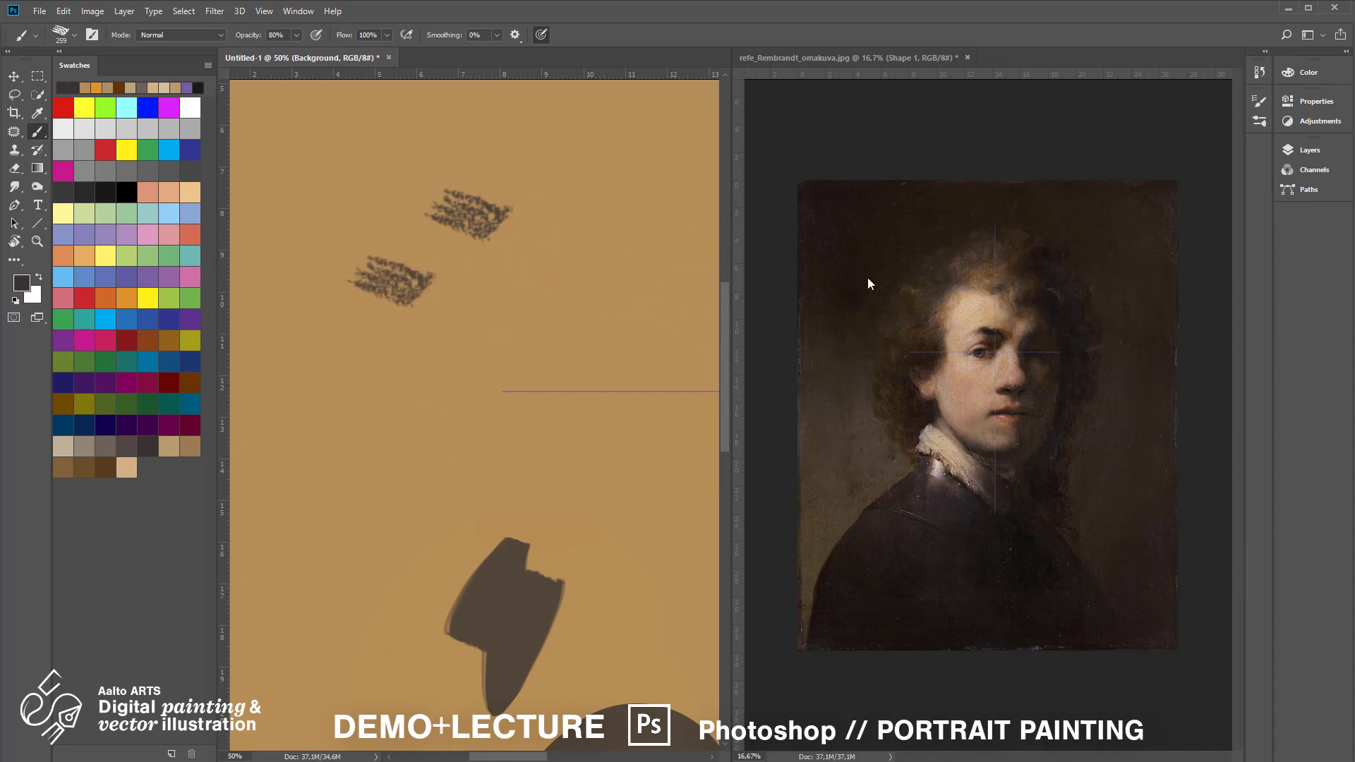
pyautogui.moveTo(452, 233)
pyautogui.mouseDown()
pyautogui.moveTo(459, 225)
pyautogui.moveTo(402, 282)
pyautogui.moveTo(433, 345)
pyautogui.mouseUp()
pyautogui.hotkey('ctrl', '-')
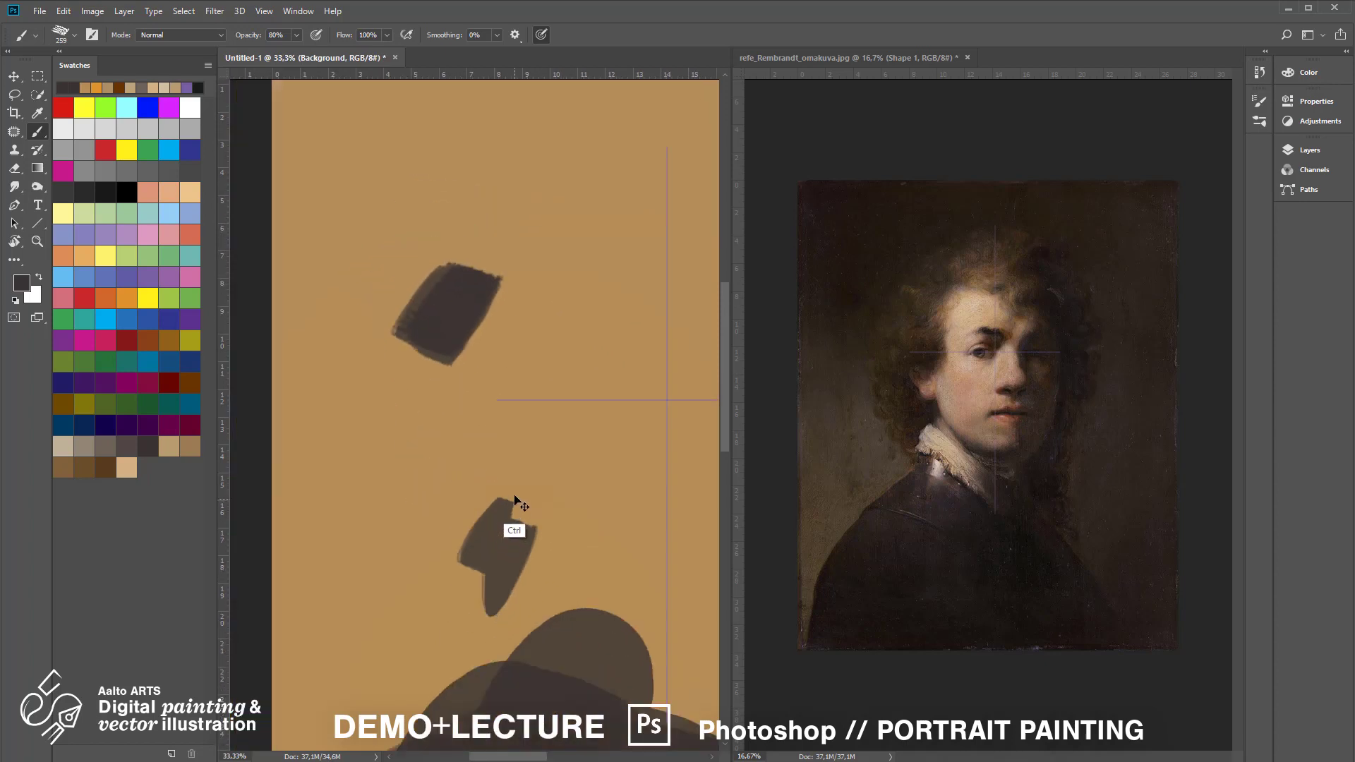
pyautogui.hotkey('ctrl', '-')
pyautogui.hotkey('ctrl', '-')
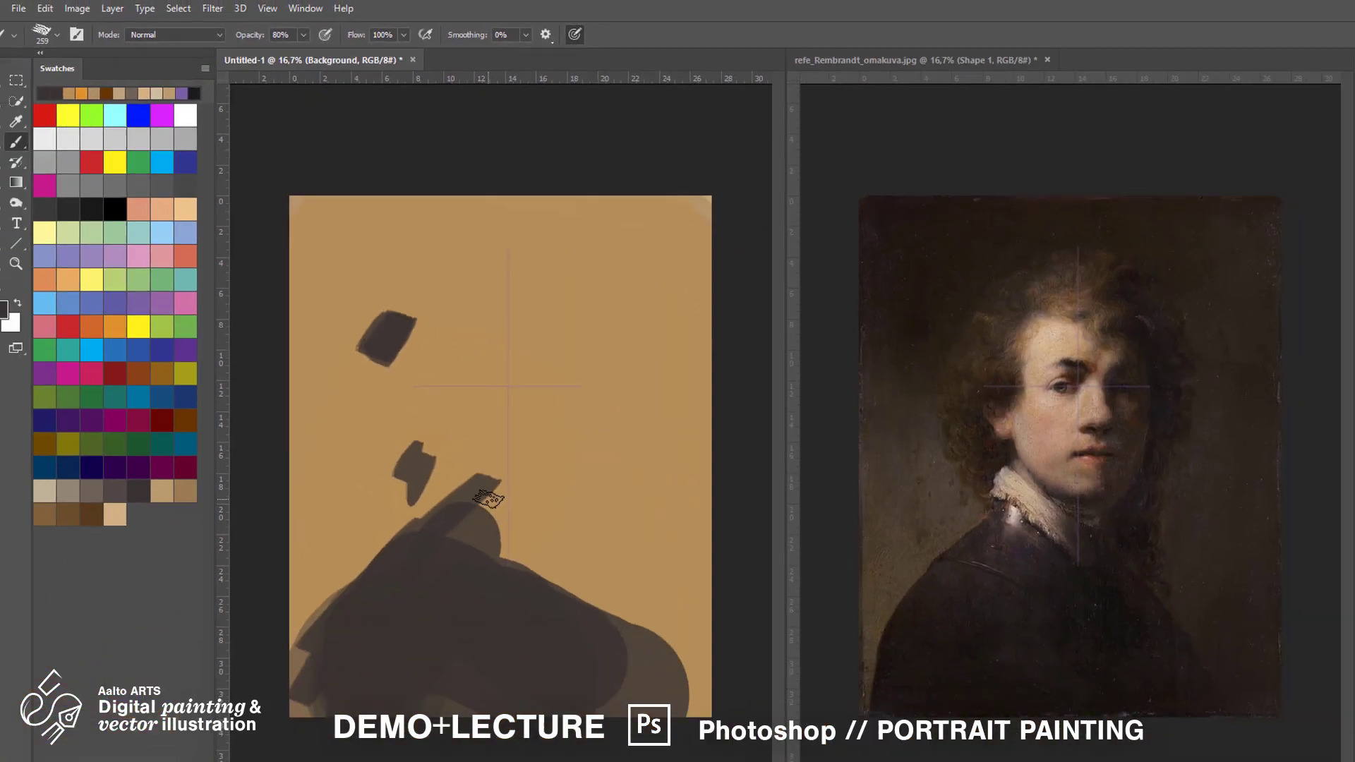
# Check the brush settings, enlarge the textured brush to 464 px and paint over the dark test patch with the sampled tan.
pyautogui.press('F5')
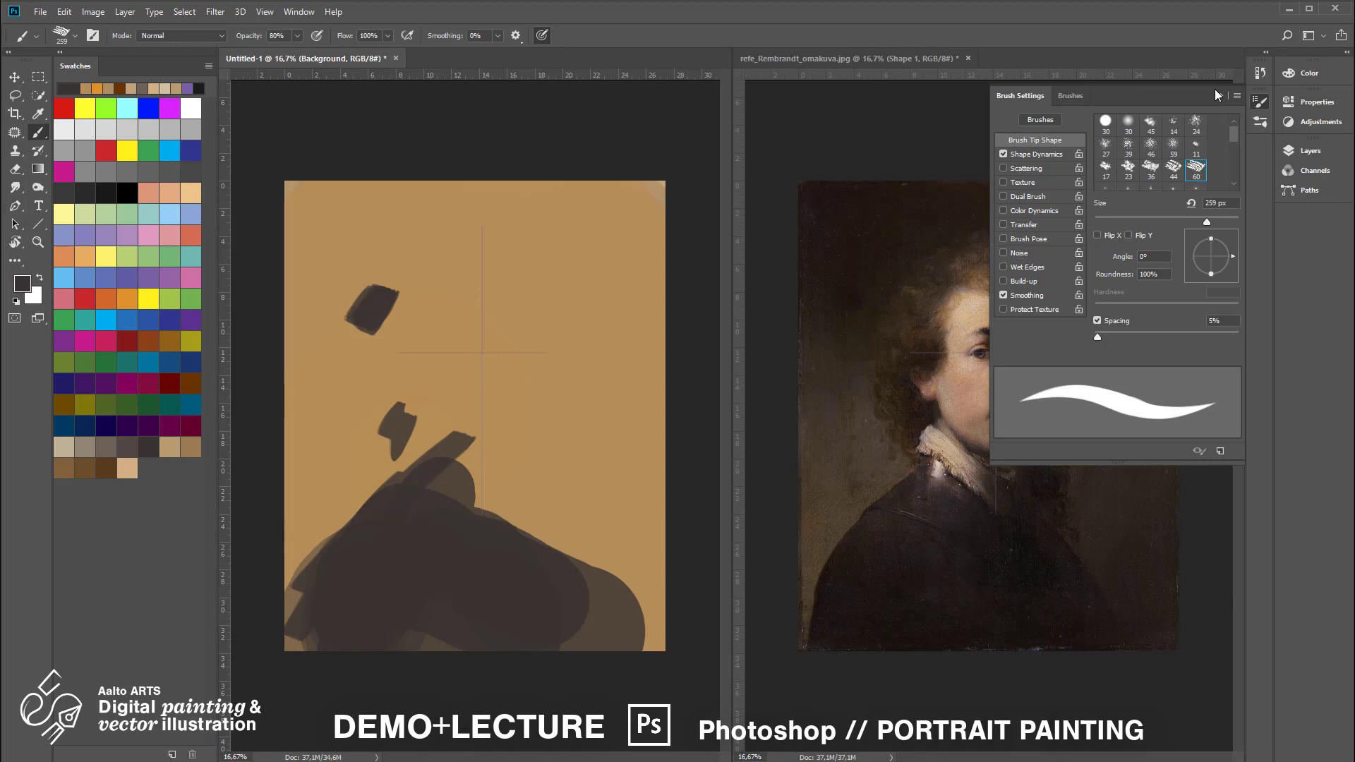
pyautogui.click(1218, 94)
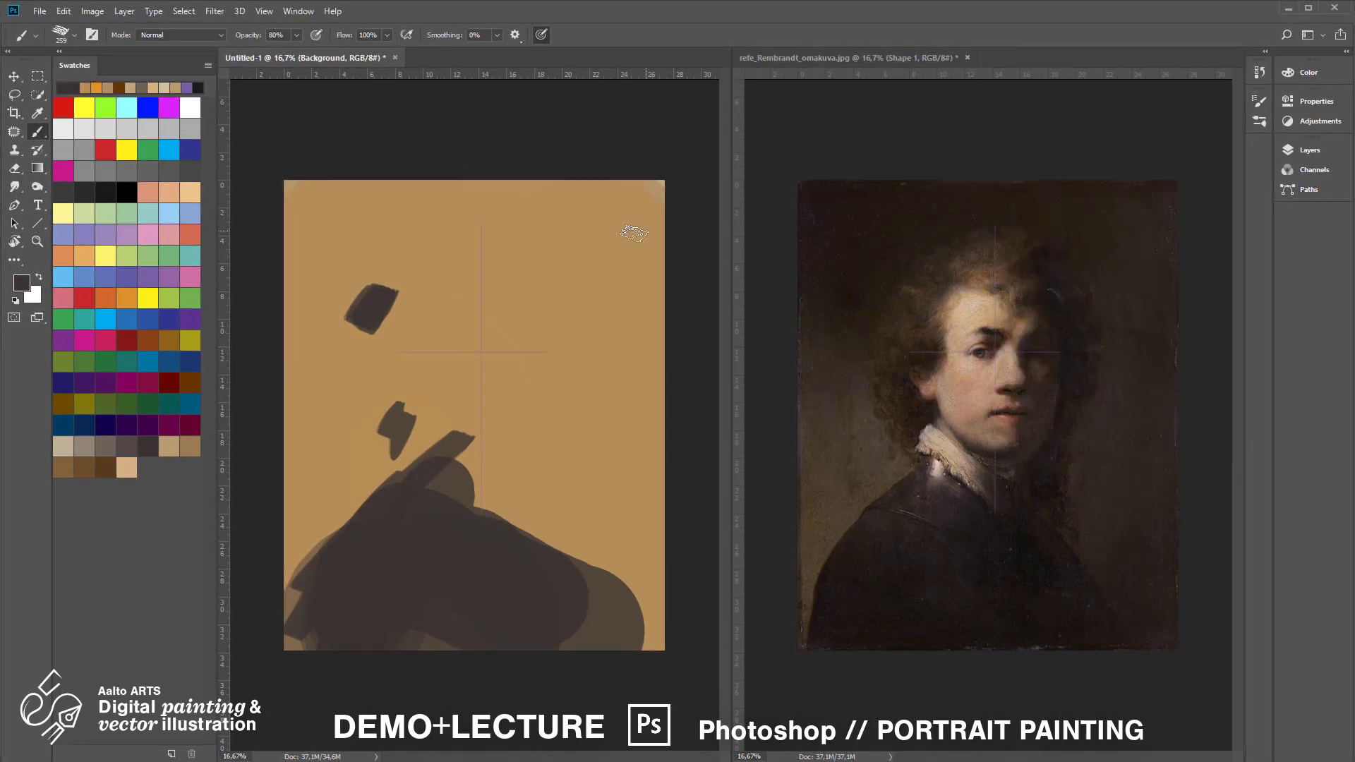
pyautogui.rightClick(440, 311)
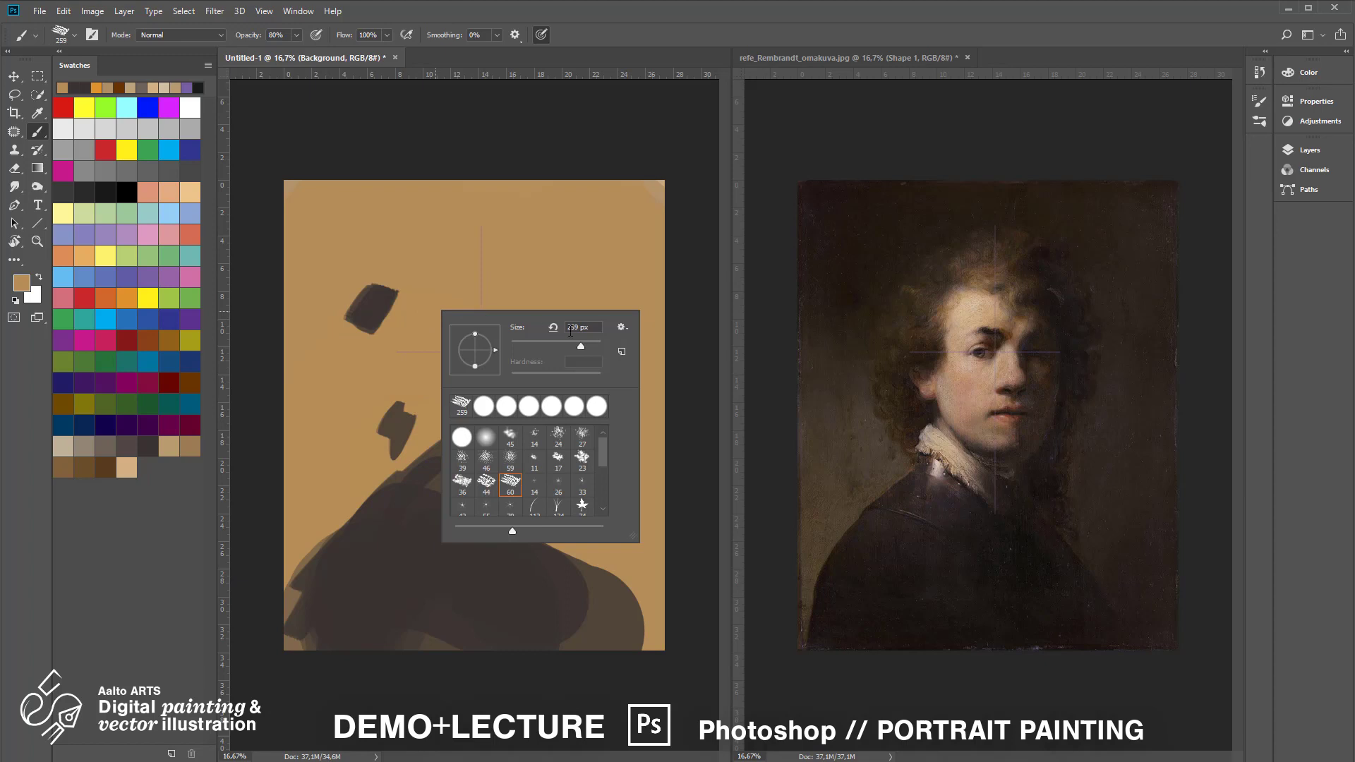
pyautogui.press('Return')
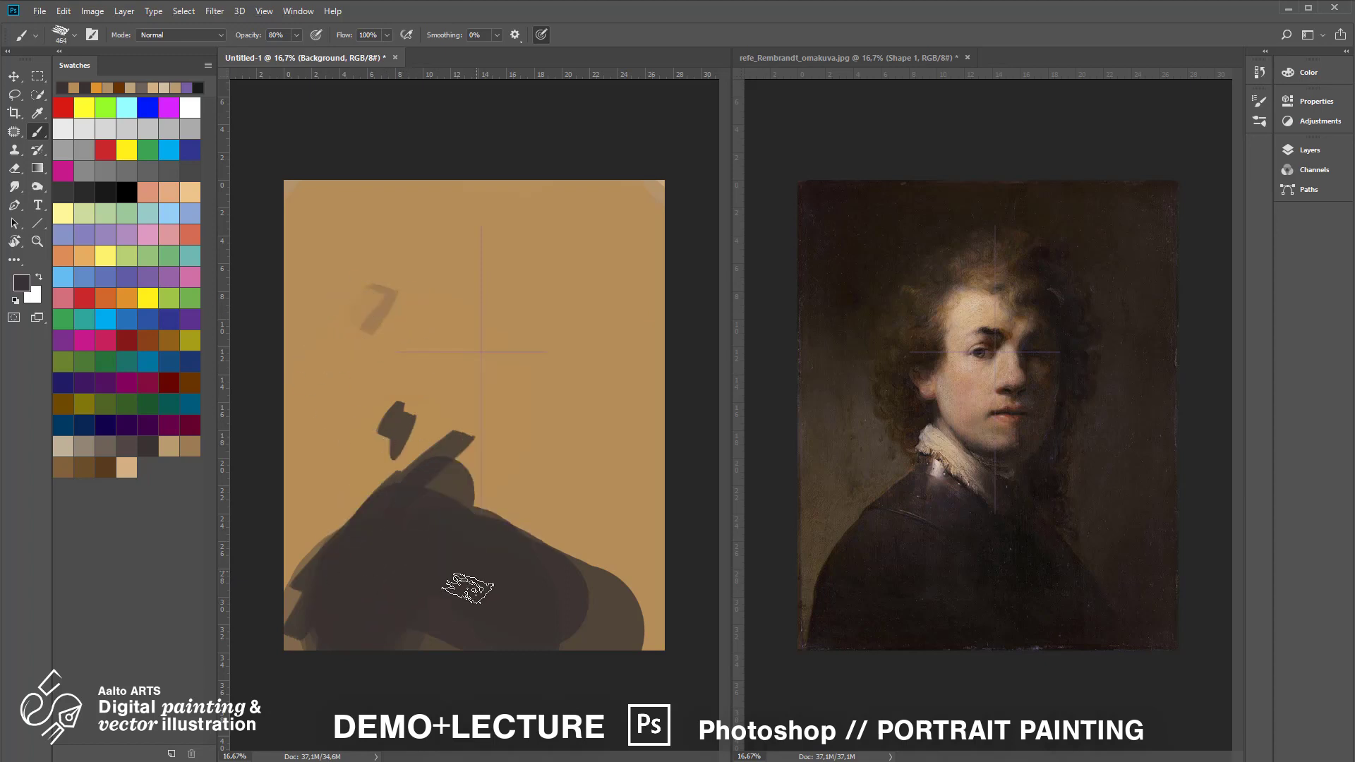
# Reshape the right shoulder and neckline by alternating sampled background tan and dark brown at 80% opacity.
pyautogui.keyDown('alt'); pyautogui.click(655, 621); pyautogui.keyUp('alt')
pyautogui.moveTo(613, 575); pyautogui.dragTo(653, 644)
pyautogui.keyDown('alt'); pyautogui.click(554, 589); pyautogui.keyUp('alt')
pyautogui.moveTo(554, 547)
pyautogui.mouseDown()
pyautogui.moveTo(494, 499)
pyautogui.moveTo(408, 519)
pyautogui.moveTo(387, 626)
pyautogui.mouseUp()
pyautogui.keyDown('alt'); pyautogui.click(425, 443); pyautogui.keyUp('alt')
pyautogui.moveTo(427, 455)
pyautogui.mouseDown()
pyautogui.moveTo(470, 468)
pyautogui.moveTo(415, 468)
pyautogui.mouseUp()
pyautogui.keyDown('alt'); pyautogui.click(431, 505); pyautogui.keyUp('alt')
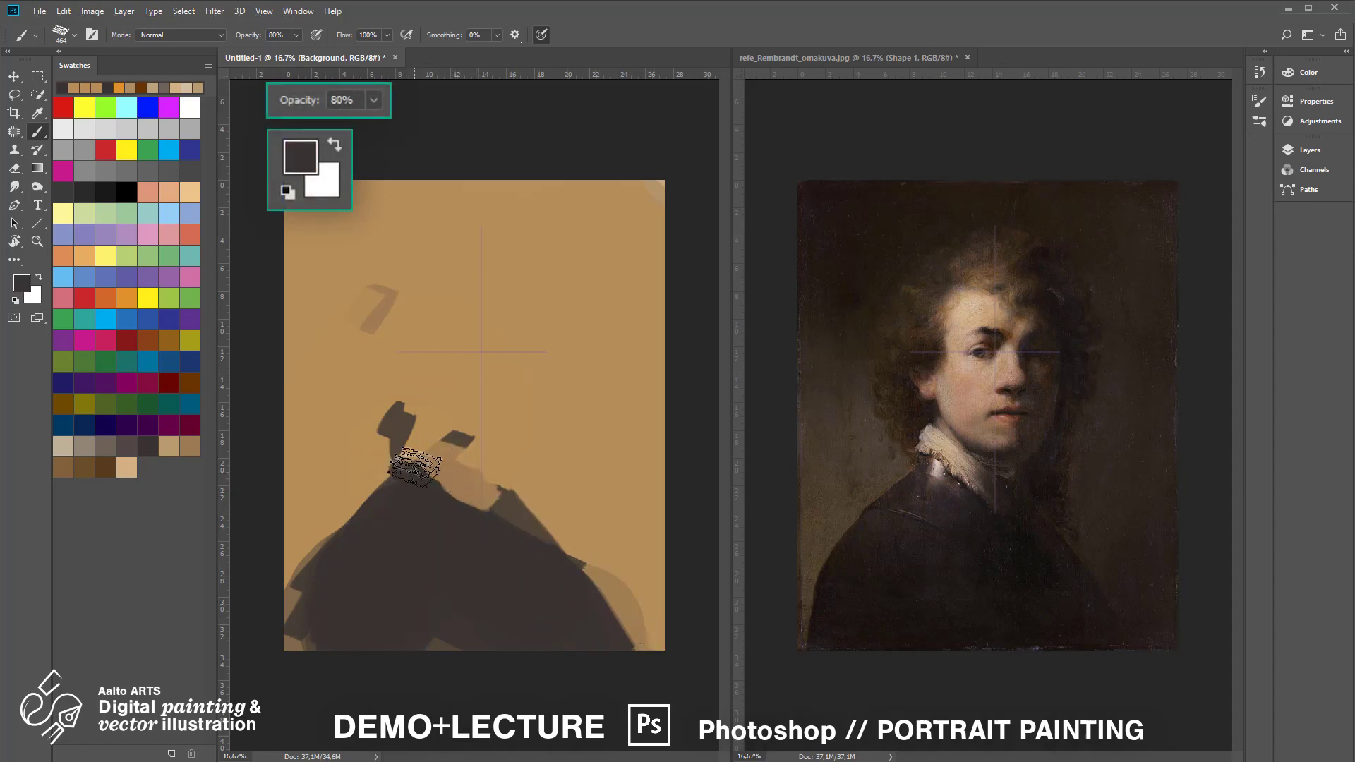
# Refine the left shoulder's outline, cutting in with sampled tan and filling out with sampled dark brown.
pyautogui.keyDown('alt'); pyautogui.click(345, 469); pyautogui.keyUp('alt')
pyautogui.moveTo(281, 558); pyautogui.dragTo(380, 432)
pyautogui.keyDown('alt'); pyautogui.click(395, 498); pyautogui.keyUp('alt')
pyautogui.moveTo(395, 487); pyautogui.dragTo(360, 510)
pyautogui.moveTo(330, 564); pyautogui.dragTo(305, 621)
pyautogui.keyDown('alt'); pyautogui.click(304, 536); pyautogui.keyUp('alt')
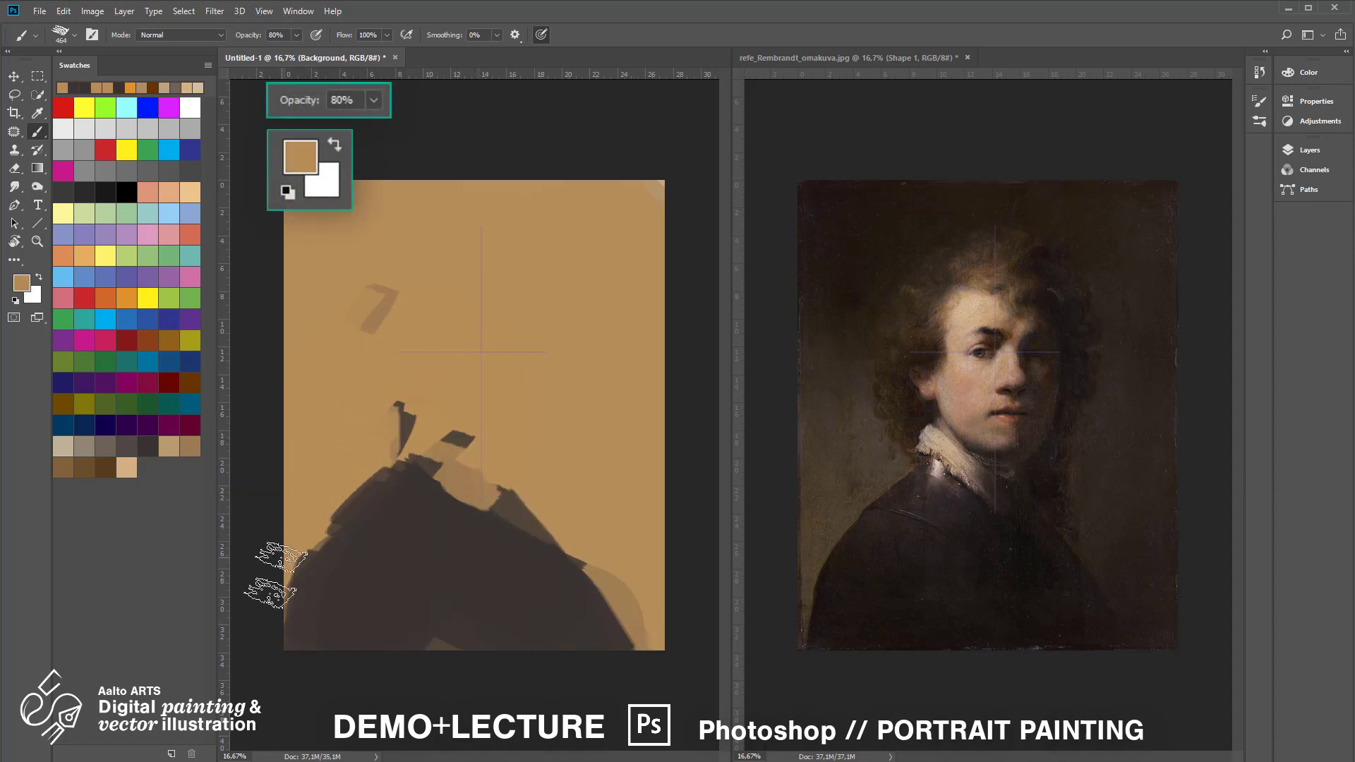
# Strengthen both shoulder contours with the sampled dark brown and trim the lower right edge with tan.
pyautogui.keyDown('alt'); pyautogui.click(334, 550); pyautogui.keyUp('alt')
pyautogui.moveTo(331, 514)
pyautogui.mouseDown()
pyautogui.moveTo(409, 452)
pyautogui.moveTo(557, 565)
pyautogui.mouseUp()
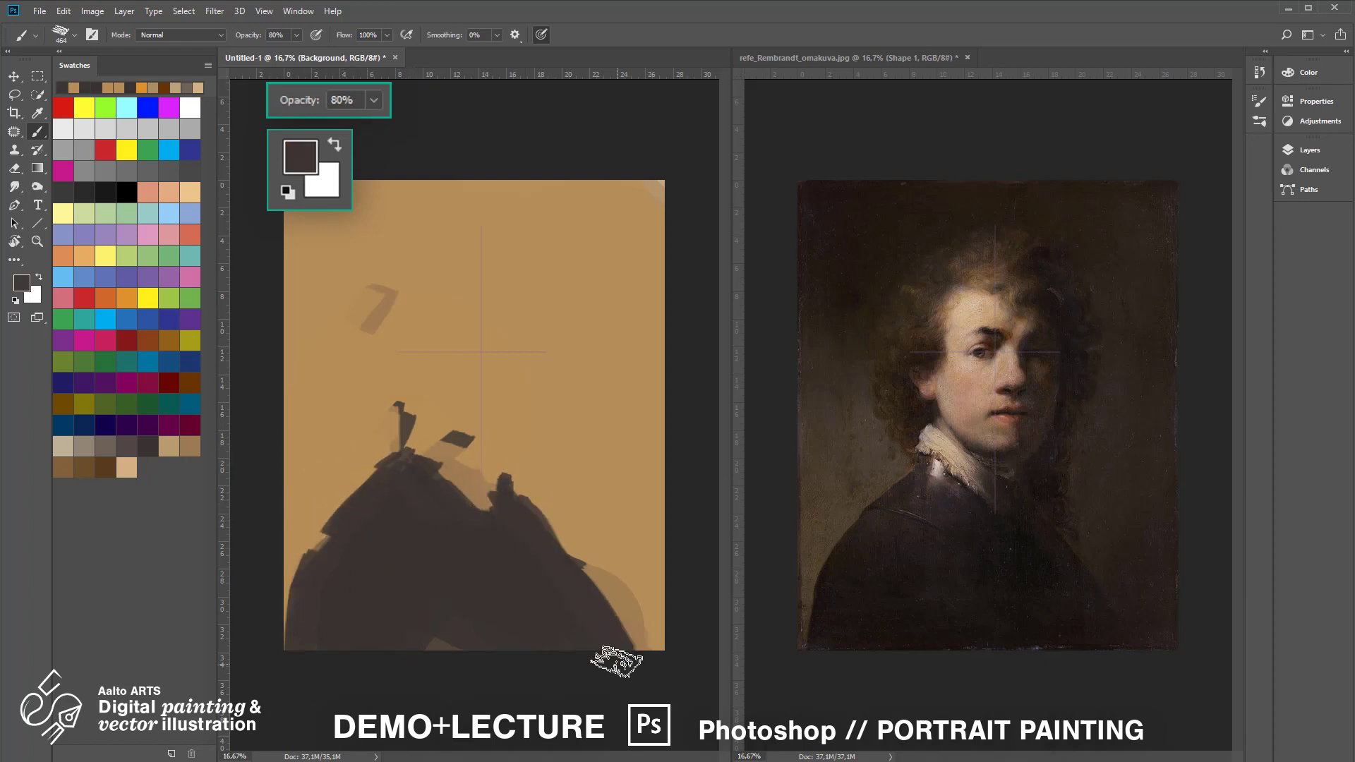
pyautogui.moveTo(638, 586); pyautogui.dragTo(596, 629)
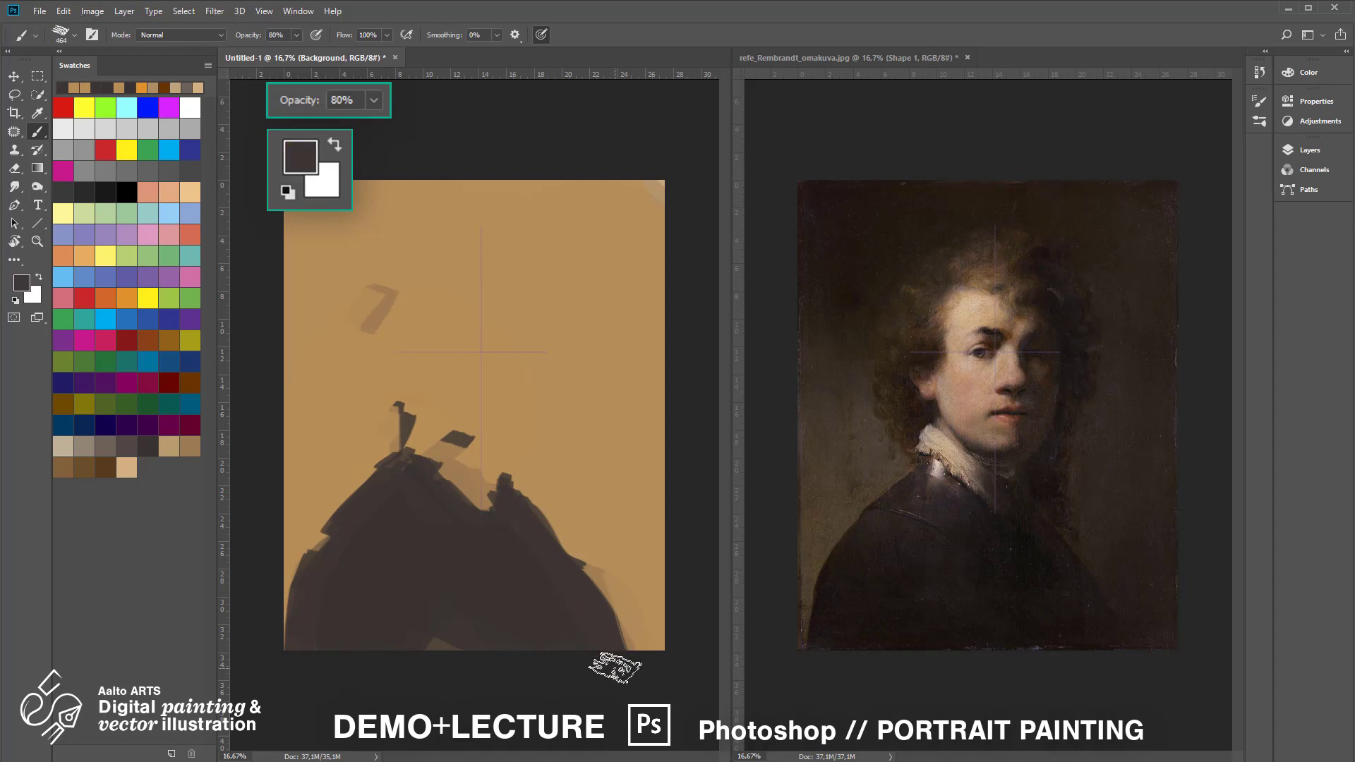
# Paint over the stray dark patch above the neckline with the background tan and tidy the collar edge.
pyautogui.keyDown('alt'); pyautogui.click(456, 443); pyautogui.keyUp('alt')
pyautogui.keyDown('alt'); pyautogui.click(432, 475); pyautogui.keyUp('alt')
pyautogui.moveTo(437, 455); pyautogui.dragTo(416, 453)
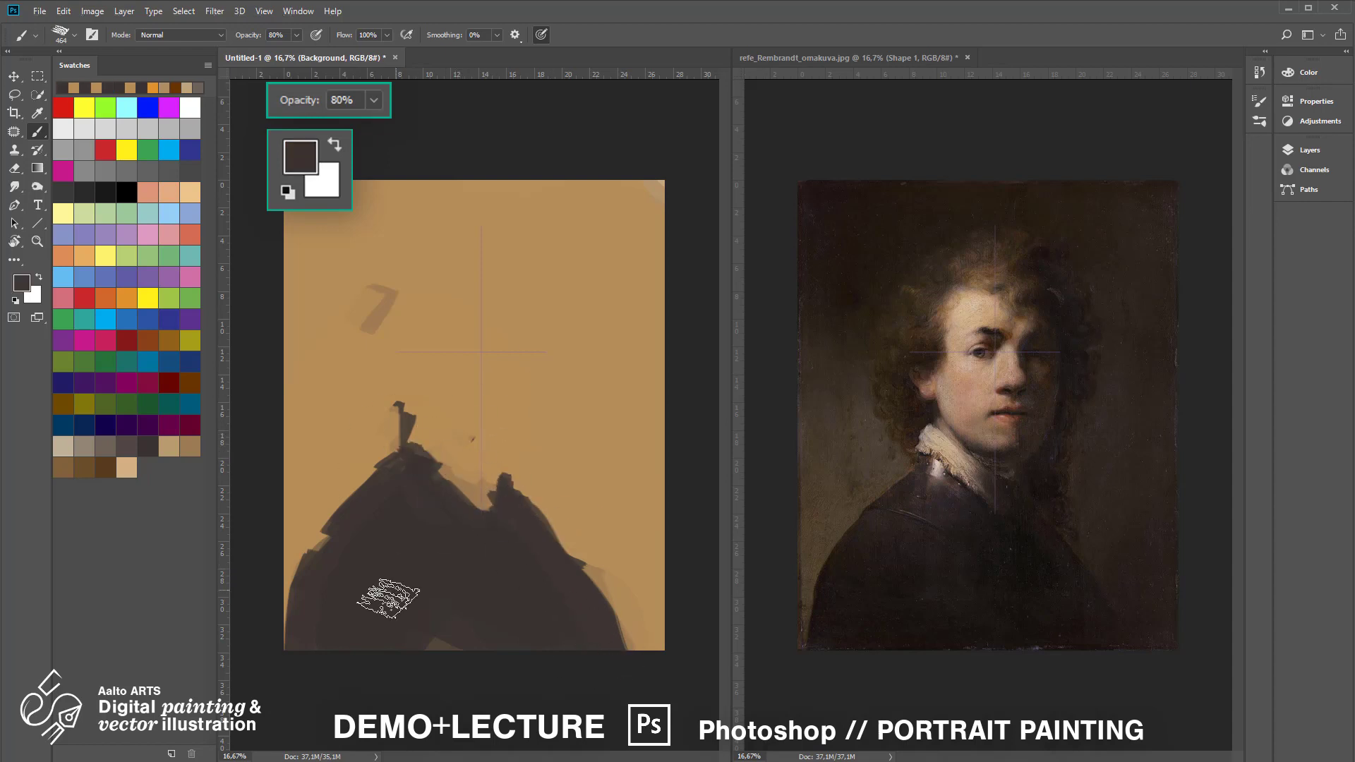
pyautogui.keyDown('alt'); pyautogui.click(399, 472); pyautogui.keyUp('alt')
# Block in the dark hair from the right shoulder up to the crown, plus a patch left of the face, at 80% opacity.
pyautogui.keyDown('alt'); pyautogui.click(515, 545); pyautogui.keyUp('alt')
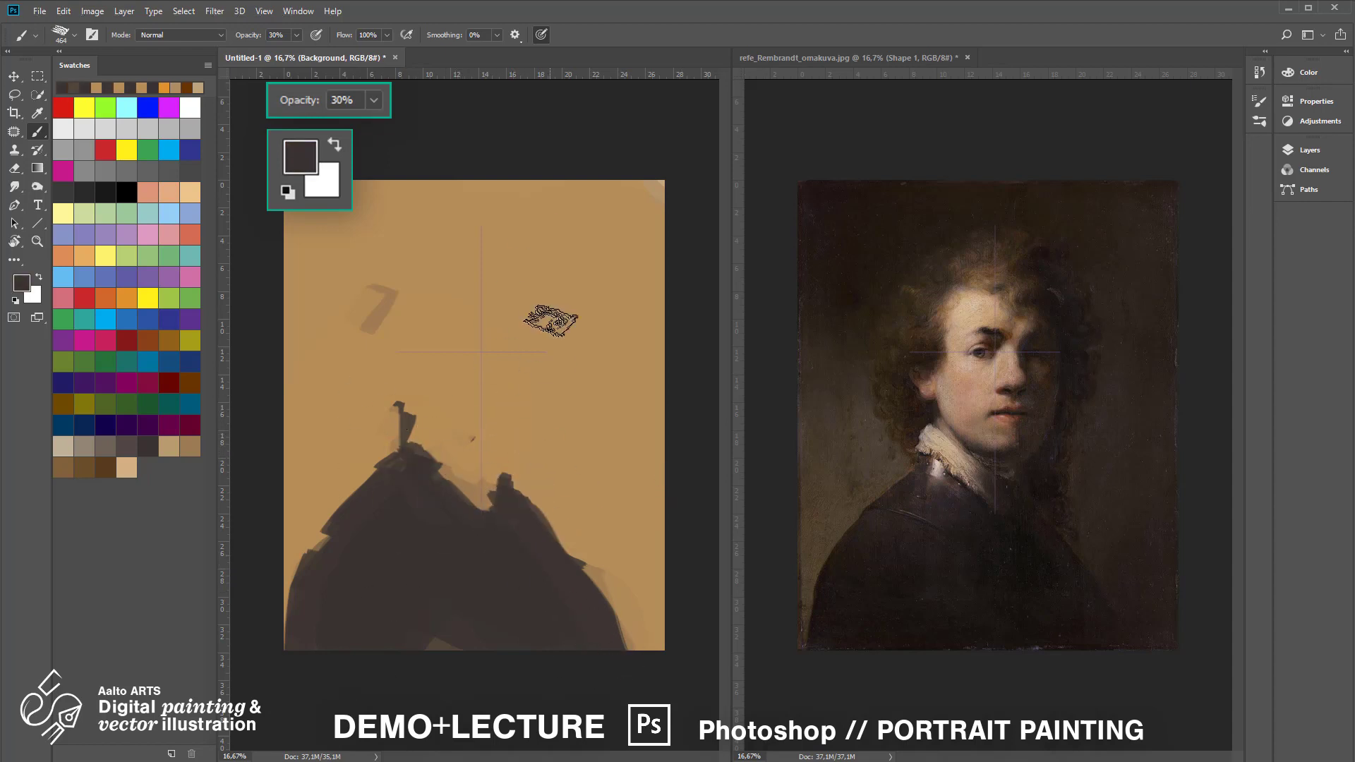
pyautogui.press('8')
pyautogui.moveTo(551, 321)
pyautogui.mouseDown()
pyautogui.moveTo(560, 372)
pyautogui.moveTo(522, 477)
pyautogui.mouseUp()
pyautogui.keyDown('alt'); pyautogui.click(534, 432); pyautogui.keyUp('alt')
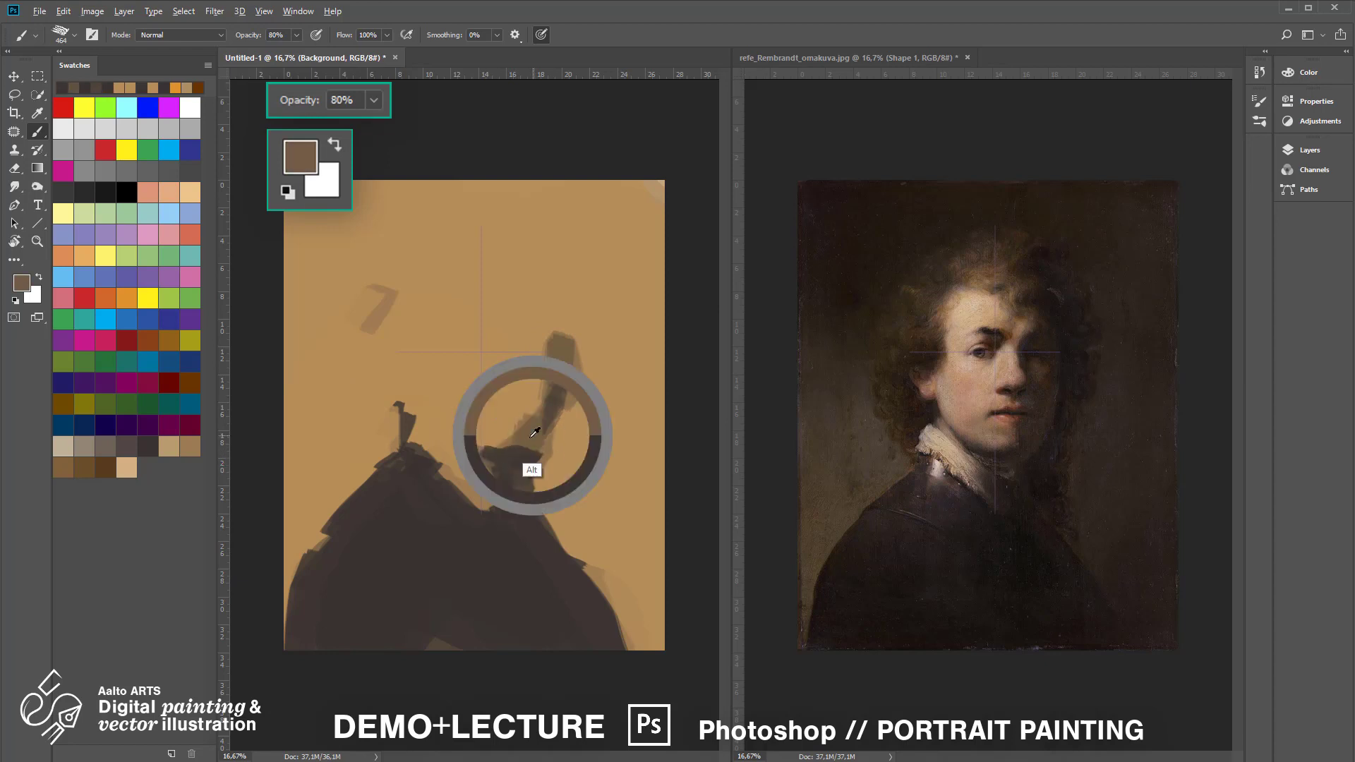
pyautogui.keyDown('alt'); pyautogui.click(531, 454); pyautogui.keyUp('alt')
pyautogui.moveTo(551, 417)
pyautogui.mouseDown()
pyautogui.moveTo(532, 483)
pyautogui.moveTo(563, 346)
pyautogui.moveTo(549, 275)
pyautogui.moveTo(537, 297)
pyautogui.moveTo(515, 248)
pyautogui.moveTo(538, 300)
pyautogui.mouseUp()
pyautogui.moveTo(390, 348); pyautogui.dragTo(408, 358)
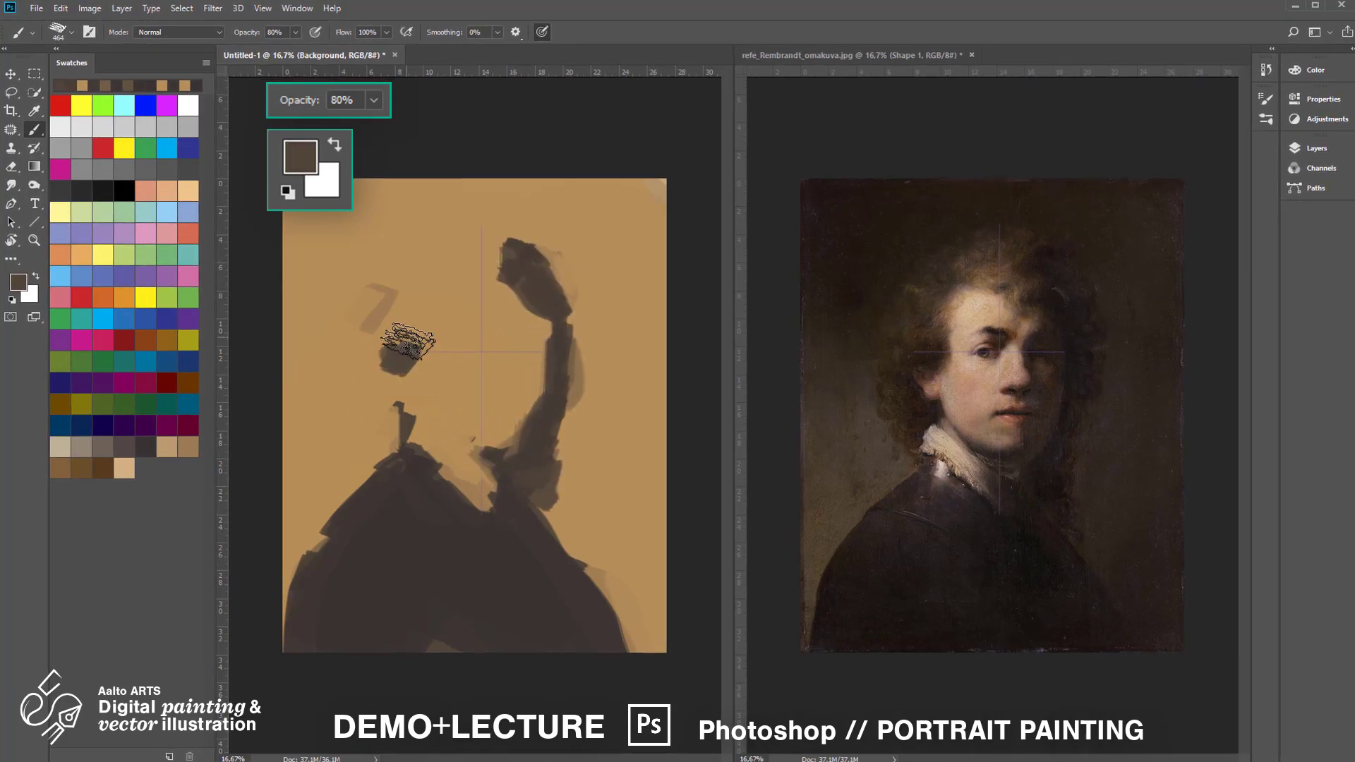
# Clean up both shoulder contours and build up the dark hair shape left of the neck with sampled browns.
pyautogui.keyDown('alt'); pyautogui.click(418, 437); pyautogui.keyUp('alt')
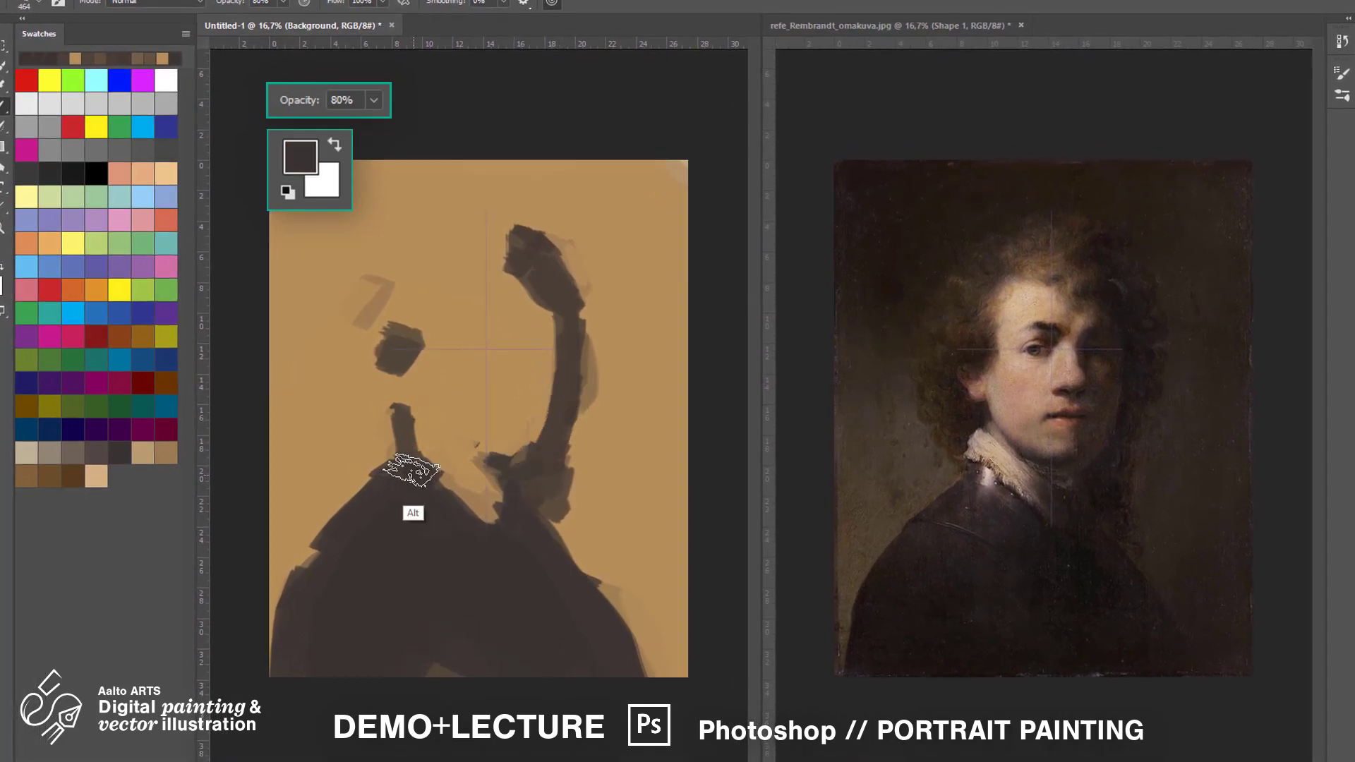
pyautogui.moveTo(343, 500); pyautogui.dragTo(279, 607)
pyautogui.moveTo(586, 526); pyautogui.dragTo(605, 590)
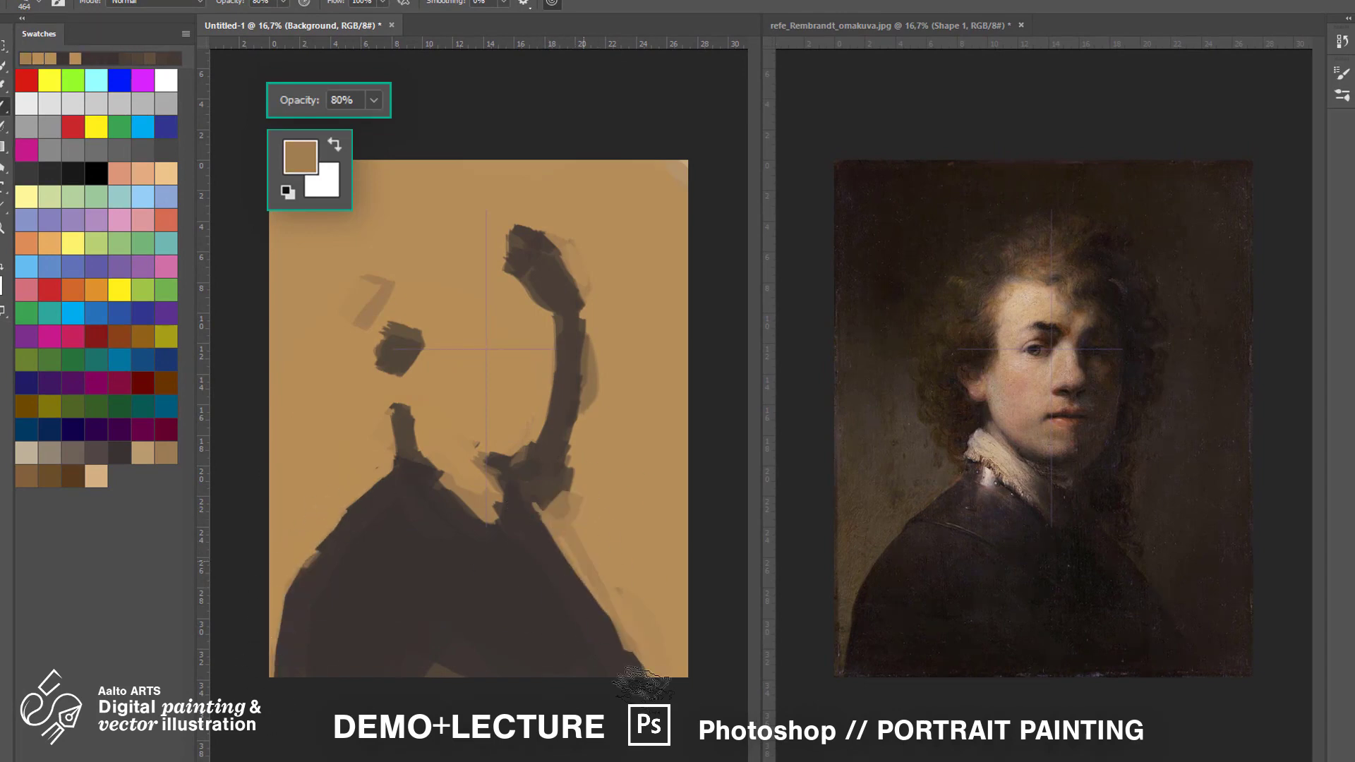
pyautogui.keyDown('alt'); pyautogui.click(403, 408); pyautogui.keyUp('alt')
pyautogui.keyDown('alt'); pyautogui.click(388, 369); pyautogui.keyUp('alt')
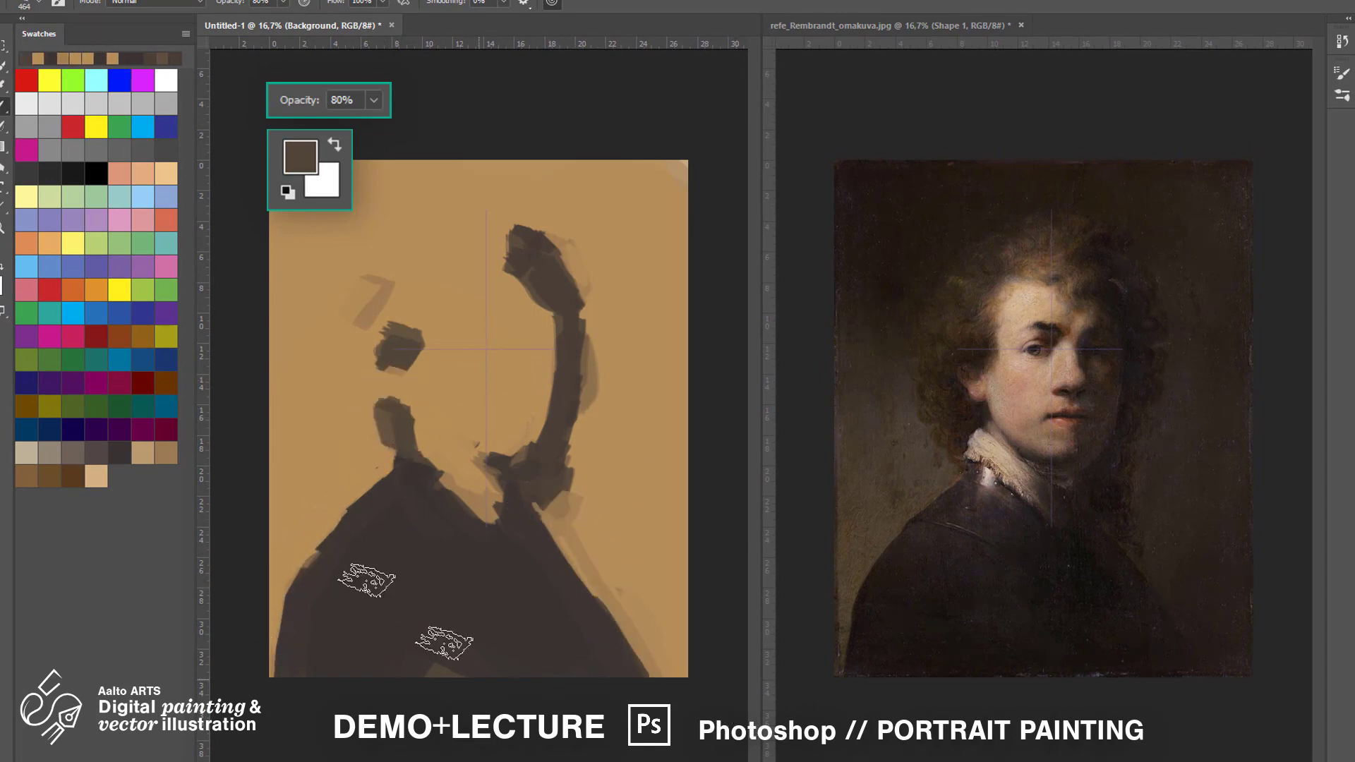
pyautogui.moveTo(381, 405); pyautogui.dragTo(399, 438)
# Repaint the hair strip right of the face with a warmer sampled brown at 80% opacity.
pyautogui.moveTo(565, 452); pyautogui.dragTo(540, 261)
pyautogui.keyDown('alt'); pyautogui.click(541, 261); pyautogui.keyUp('alt')
pyautogui.moveTo(551, 447)
pyautogui.mouseDown()
pyautogui.moveTo(574, 384)
pyautogui.moveTo(534, 261)
pyautogui.mouseUp()
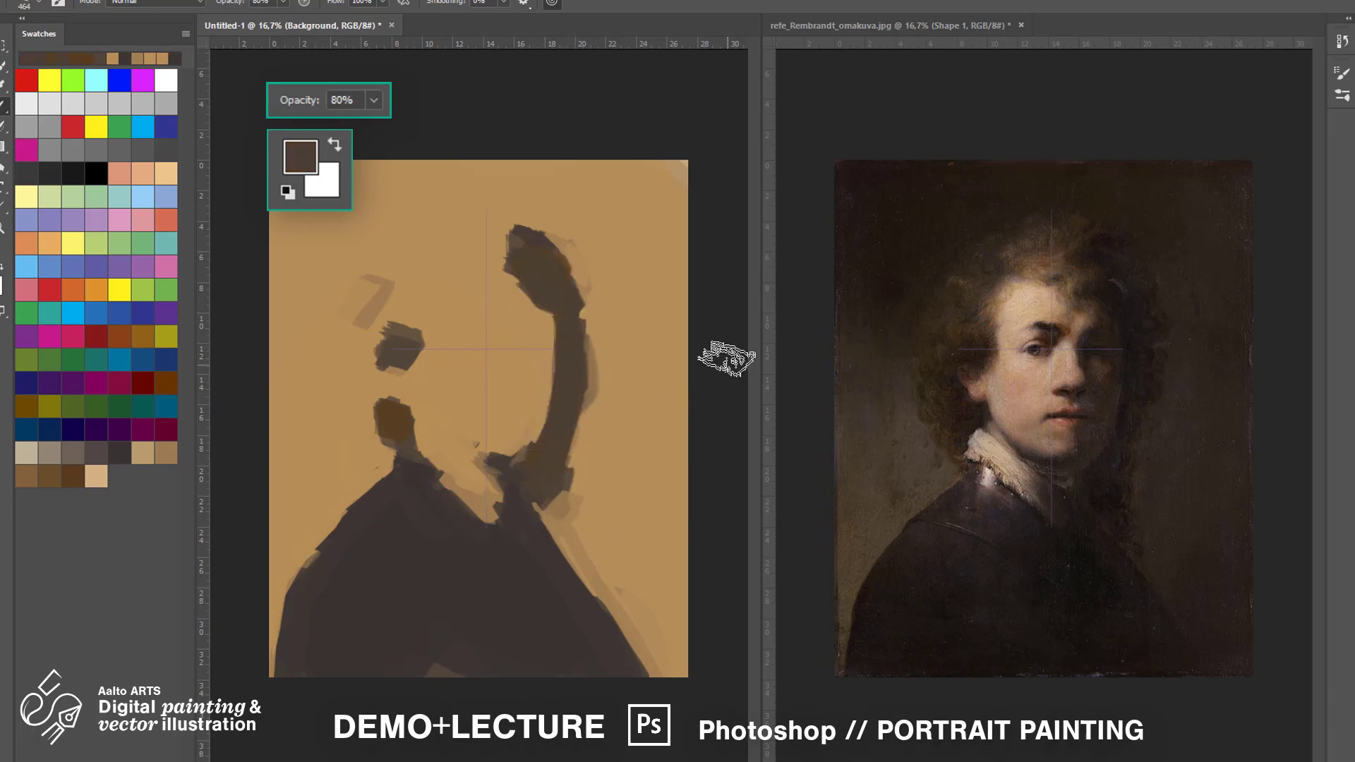
# Trim the lower right shoulder with sampled tan and extend the right-hand hair down onto the shoulder with sampled brown.
pyautogui.keyDown('alt'); pyautogui.click(503, 503); pyautogui.keyUp('alt')
pyautogui.keyDown('alt'); pyautogui.click(651, 653); pyautogui.keyUp('alt')
pyautogui.keyDown('alt'); pyautogui.click(554, 515); pyautogui.keyUp('alt')
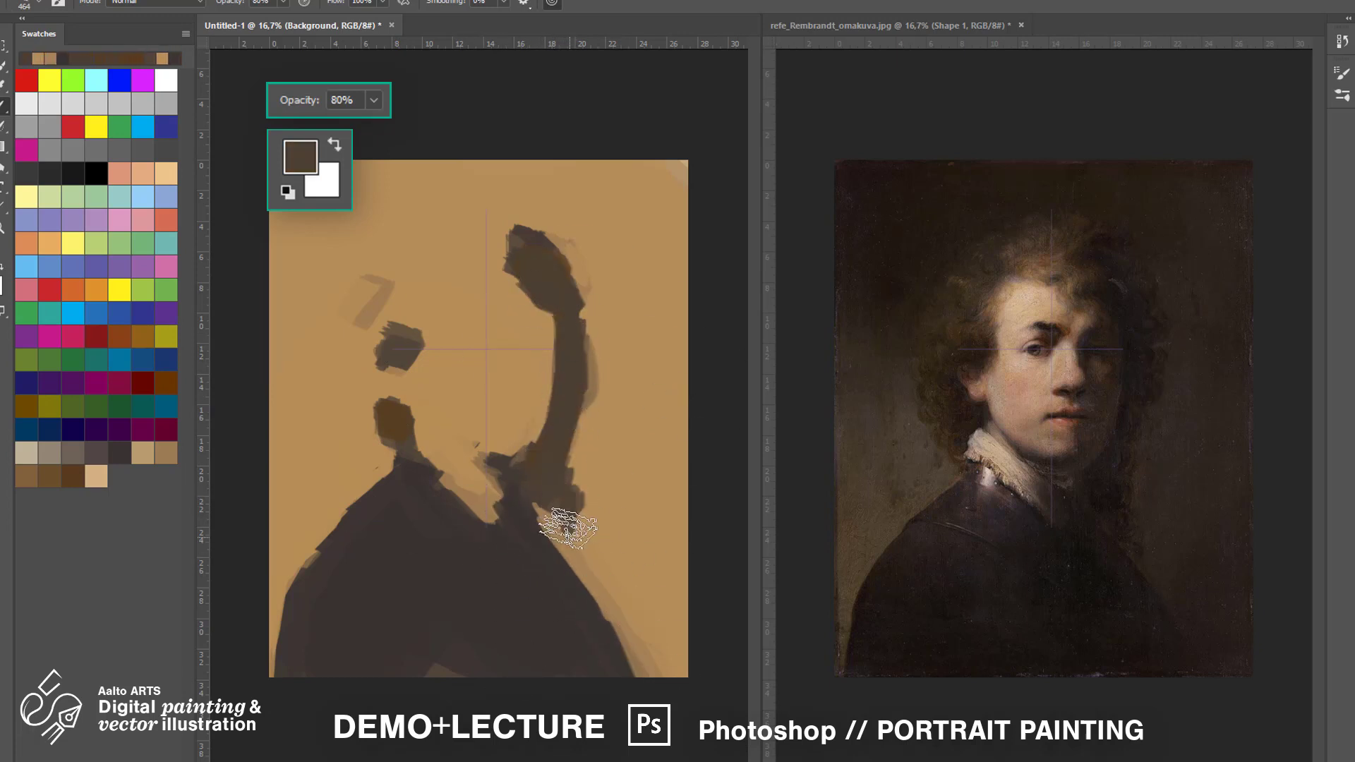
pyautogui.moveTo(554, 515); pyautogui.dragTo(578, 395)
# Carve out the light collar area left of the neck with sampled tan and pick up the saturated brown swatch colour.
pyautogui.keyDown('alt'); pyautogui.click(425, 473); pyautogui.keyUp('alt')
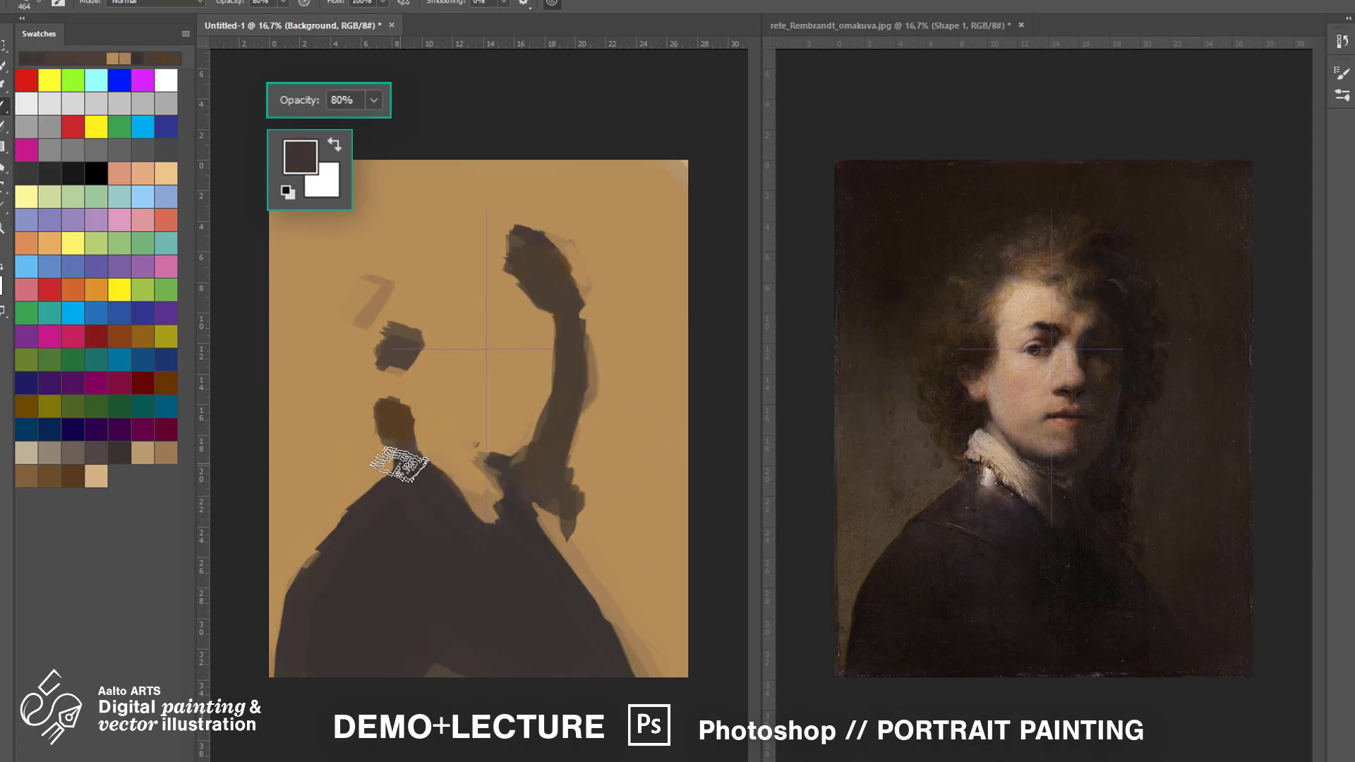
pyautogui.keyDown('alt'); pyautogui.click(422, 432); pyautogui.keyUp('alt')
pyautogui.keyDown('alt'); pyautogui.click(535, 404); pyautogui.keyUp('alt')
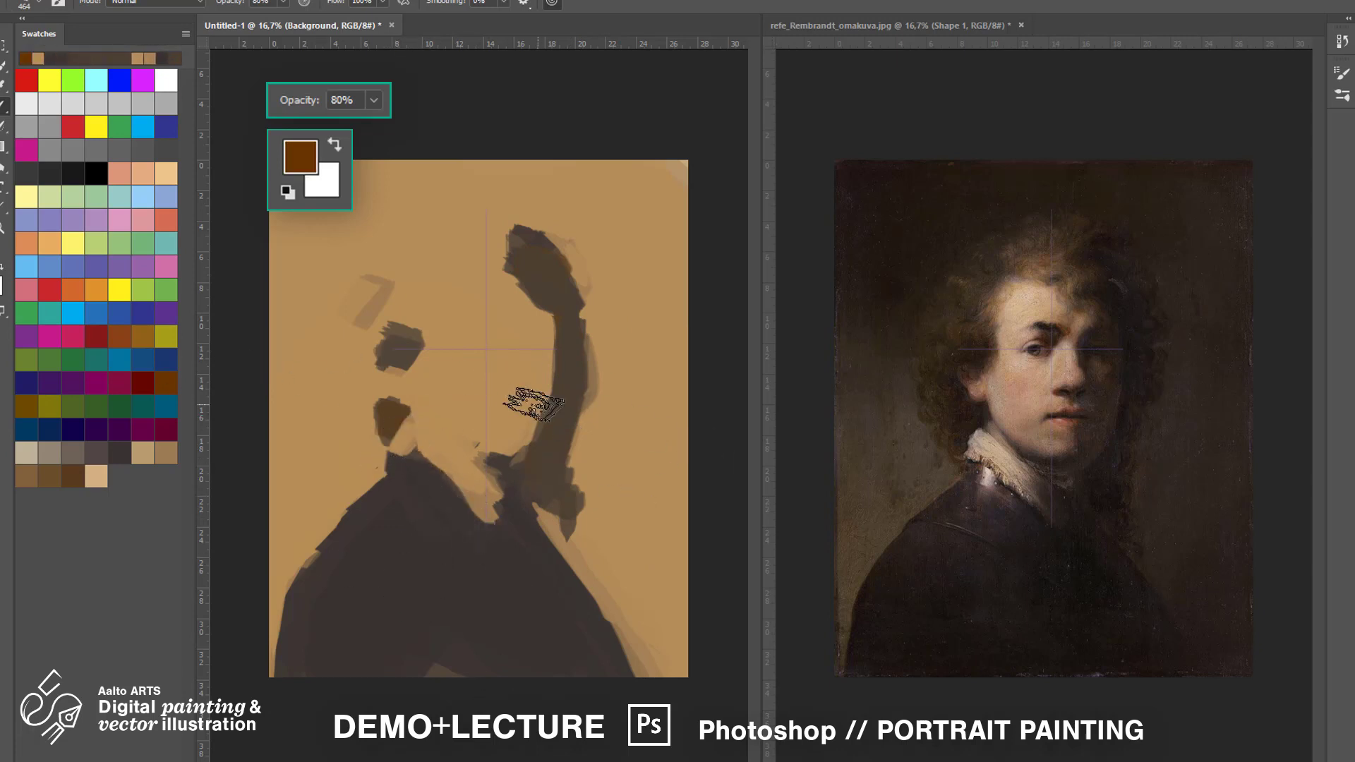
# Block in the shadows on the face's right side, eye, nose and mouth with the mixed reddish brown at 80% opacity.
pyautogui.keyDown('alt'); pyautogui.click(528, 403); pyautogui.keyUp('alt')
pyautogui.press('8')
pyautogui.moveTo(529, 432)
pyautogui.mouseDown()
pyautogui.moveTo(552, 336)
pyautogui.moveTo(528, 494)
pyautogui.moveTo(537, 345)
pyautogui.moveTo(521, 355)
pyautogui.moveTo(533, 410)
pyautogui.moveTo(500, 456)
pyautogui.moveTo(541, 372)
pyautogui.moveTo(516, 416)
pyautogui.moveTo(529, 351)
pyautogui.mouseUp()
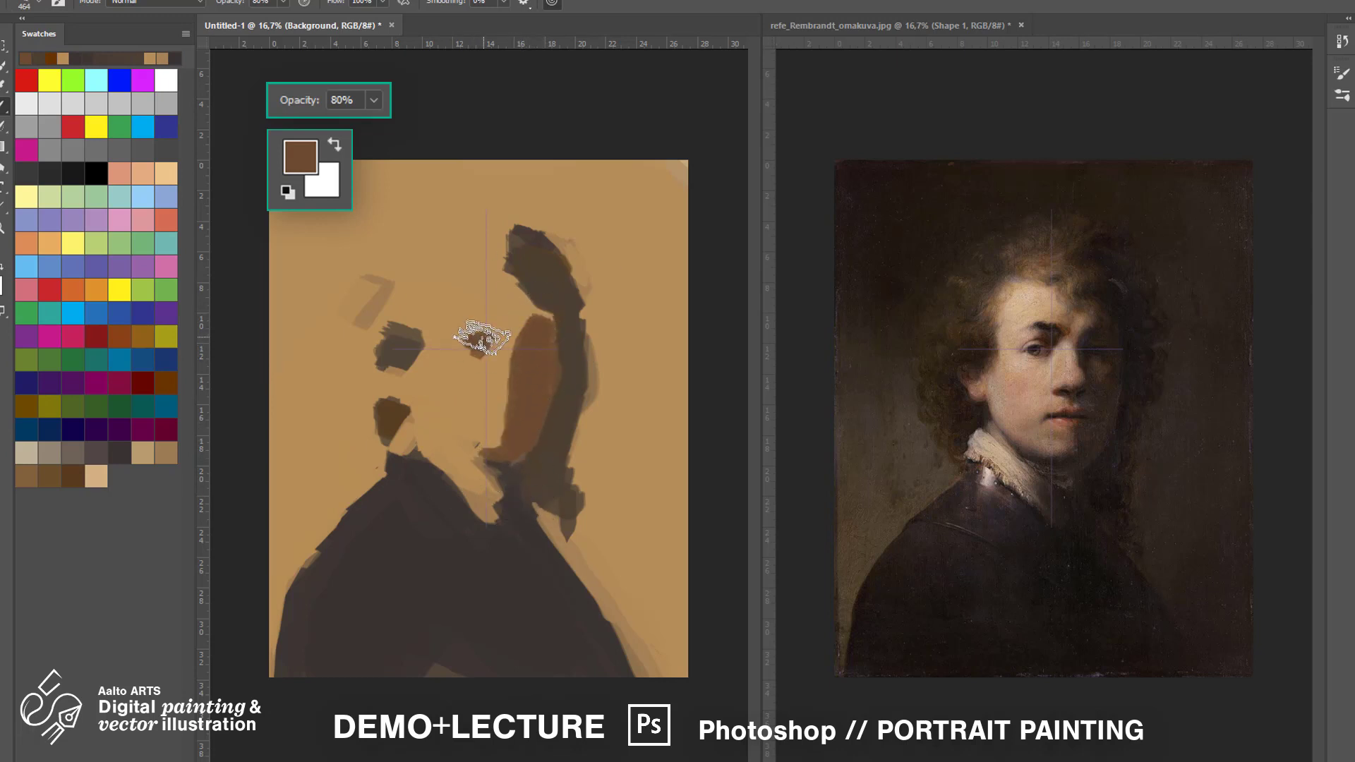
pyautogui.click(482, 339)
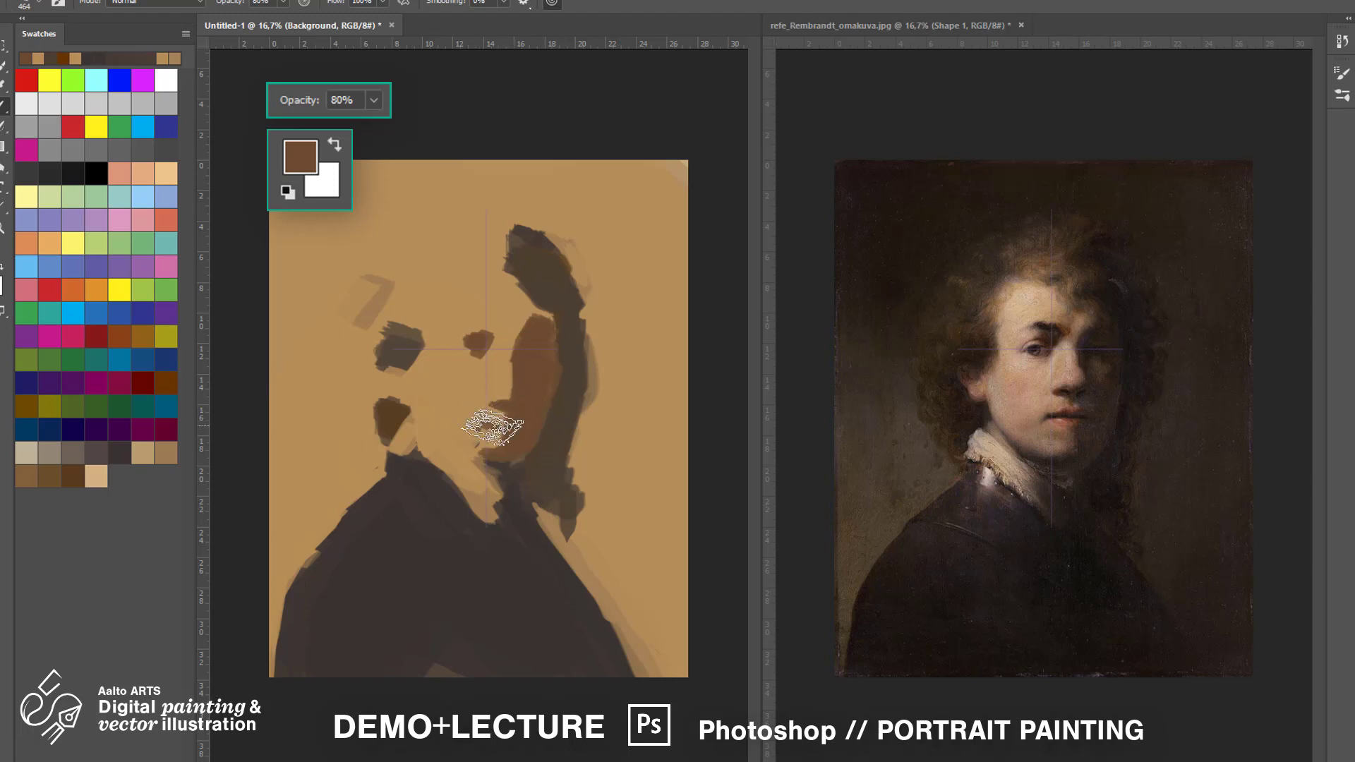
# Darken the torso by painting over it with black at 30% brush opacity.
pyautogui.keyDown('alt'); pyautogui.click(502, 573); pyautogui.keyUp('alt')
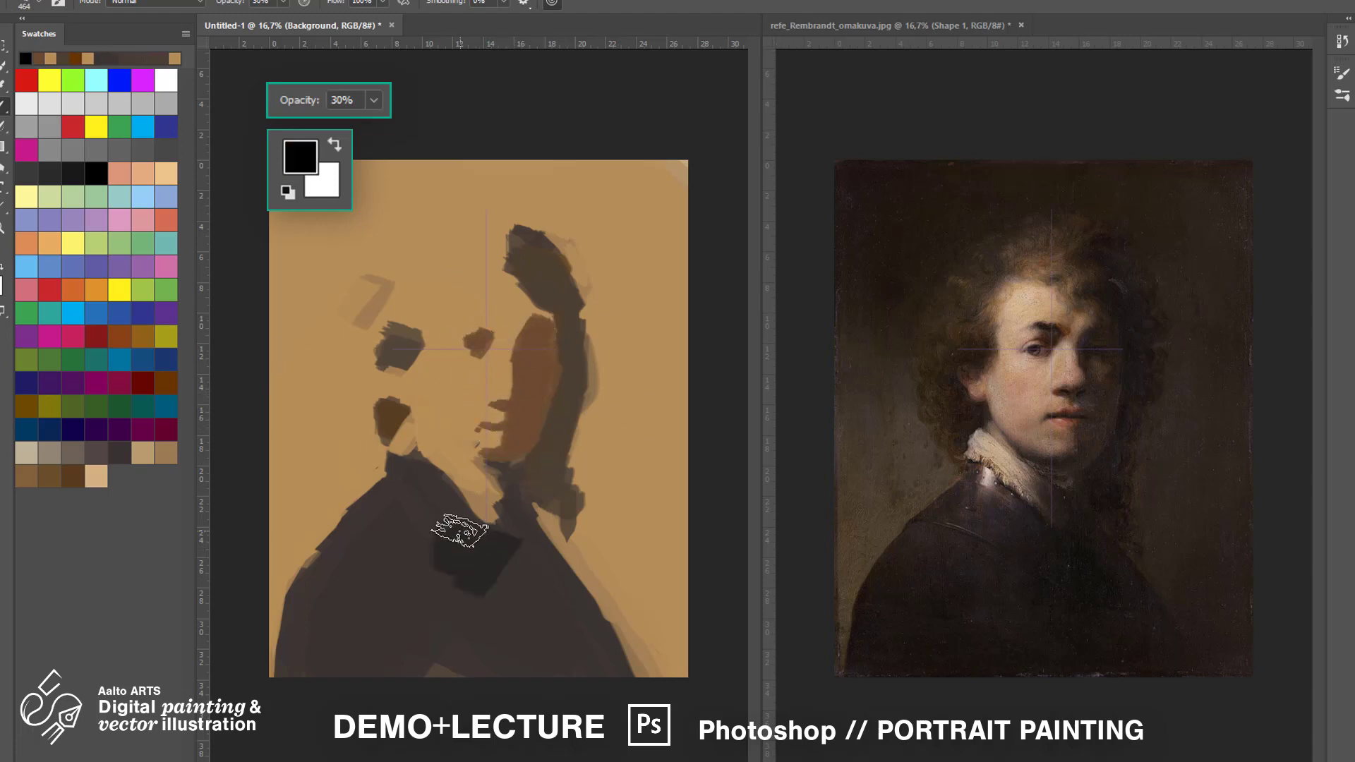
pyautogui.moveTo(454, 539)
pyautogui.mouseDown()
pyautogui.moveTo(492, 607)
pyautogui.moveTo(563, 649)
pyautogui.moveTo(454, 586)
pyautogui.moveTo(317, 690)
pyautogui.moveTo(475, 475)
pyautogui.mouseUp()
# Paint the shadow under the chin and darken the hair along the face's right side with sampled dark browns.
pyautogui.keyDown('alt'); pyautogui.click(484, 454); pyautogui.keyUp('alt')
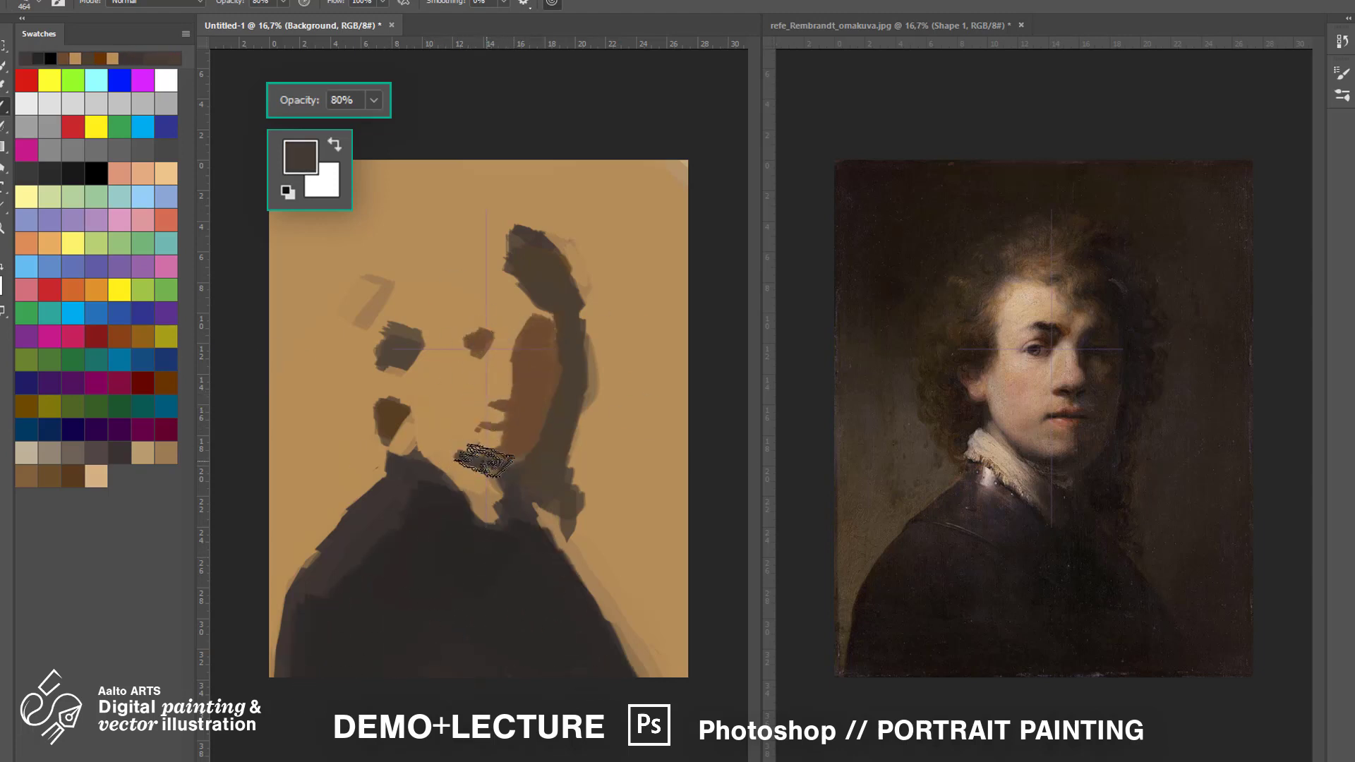
pyautogui.keyDown('alt'); pyautogui.click(522, 441); pyautogui.keyUp('alt')
pyautogui.keyDown('alt'); pyautogui.click(544, 438); pyautogui.keyUp('alt')
pyautogui.press('4')
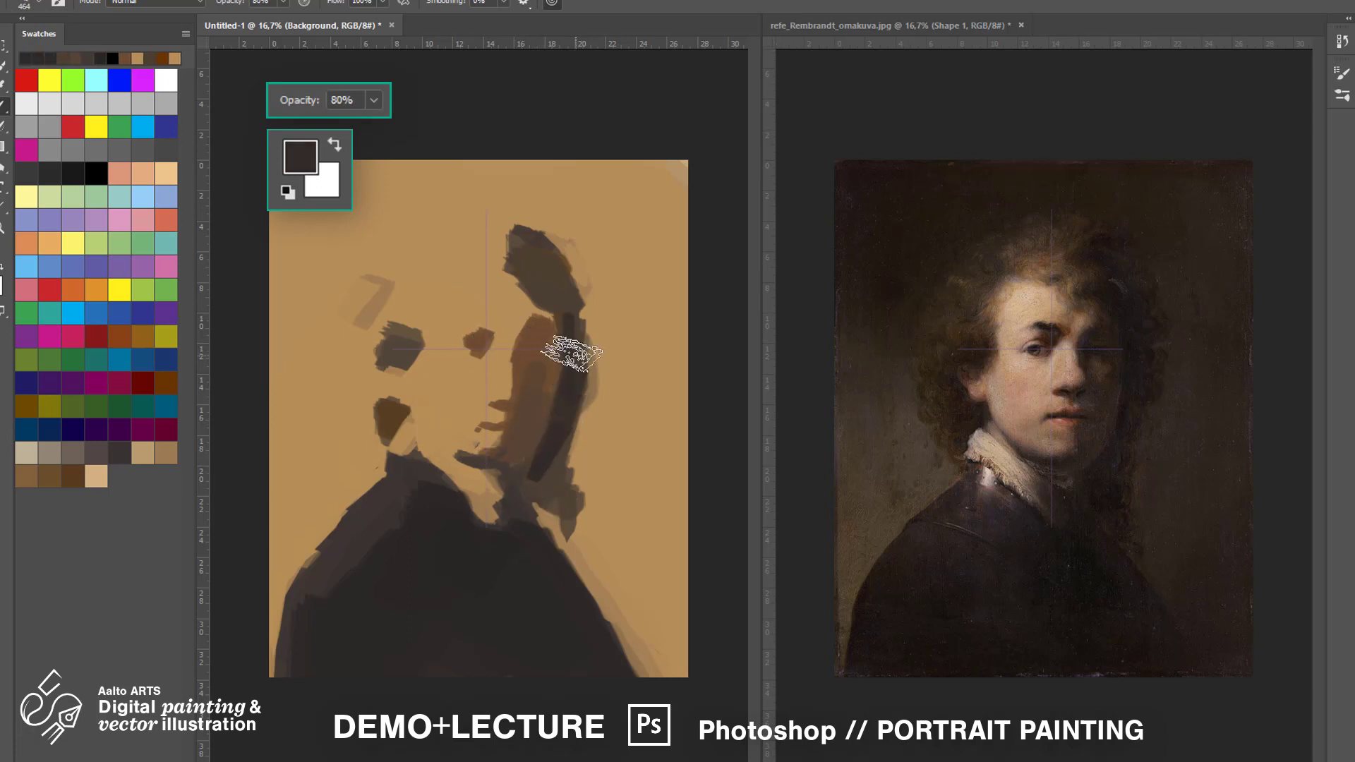
pyautogui.moveTo(549, 480); pyautogui.dragTo(551, 290)
# Reshape the shaded cheek edge and the eye-socket shadow with sampled brown and tan at 40% opacity.
pyautogui.keyDown('alt'); pyautogui.click(532, 431); pyautogui.keyUp('alt')
pyautogui.moveTo(499, 406); pyautogui.dragTo(514, 402)
pyautogui.click(805, 213)
pyautogui.hotkey('ctrl', '+')
pyautogui.click(716, 233)
pyautogui.hotkey('ctrl', '+')
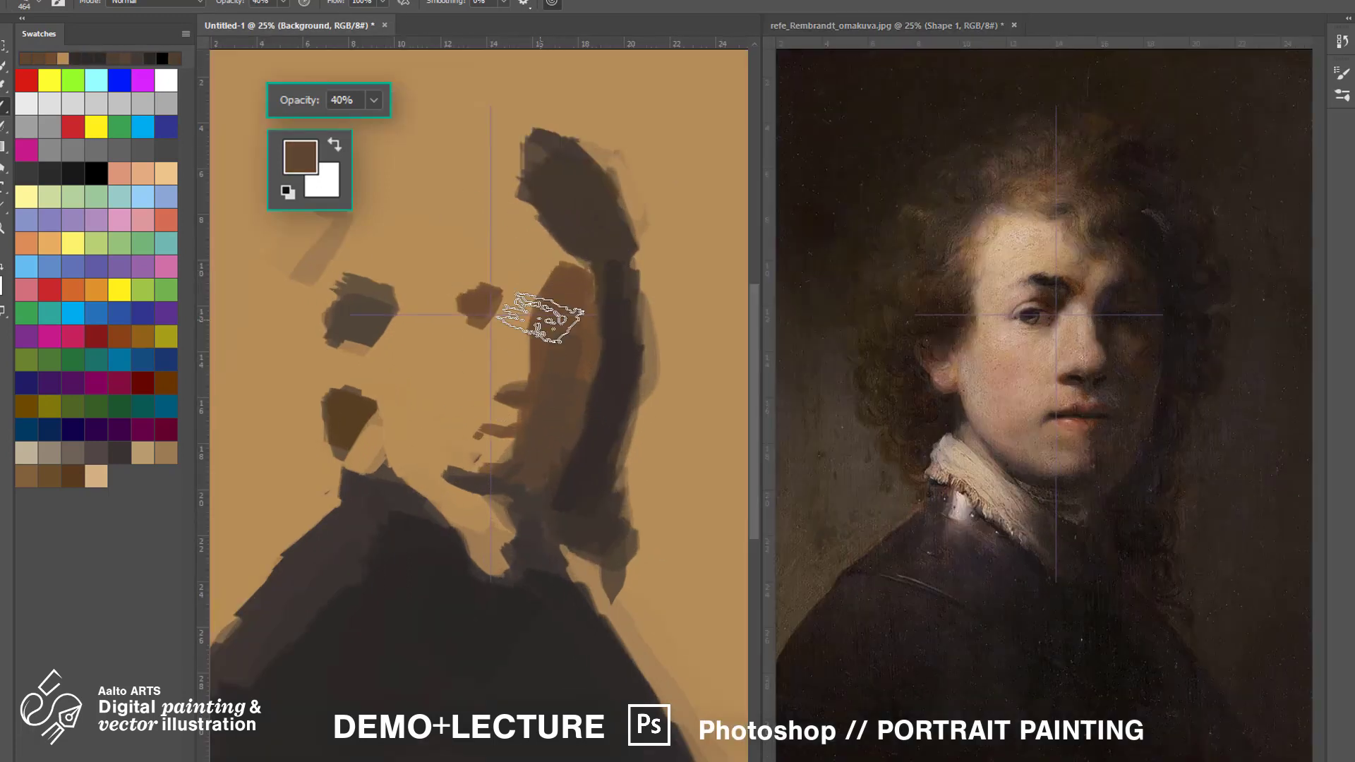
pyautogui.moveTo(531, 341)
pyautogui.mouseDown()
pyautogui.moveTo(581, 384)
pyautogui.moveTo(478, 294)
pyautogui.moveTo(490, 279)
pyautogui.mouseUp()
pyautogui.keyDown('alt'); pyautogui.click(484, 292); pyautogui.keyUp('alt')
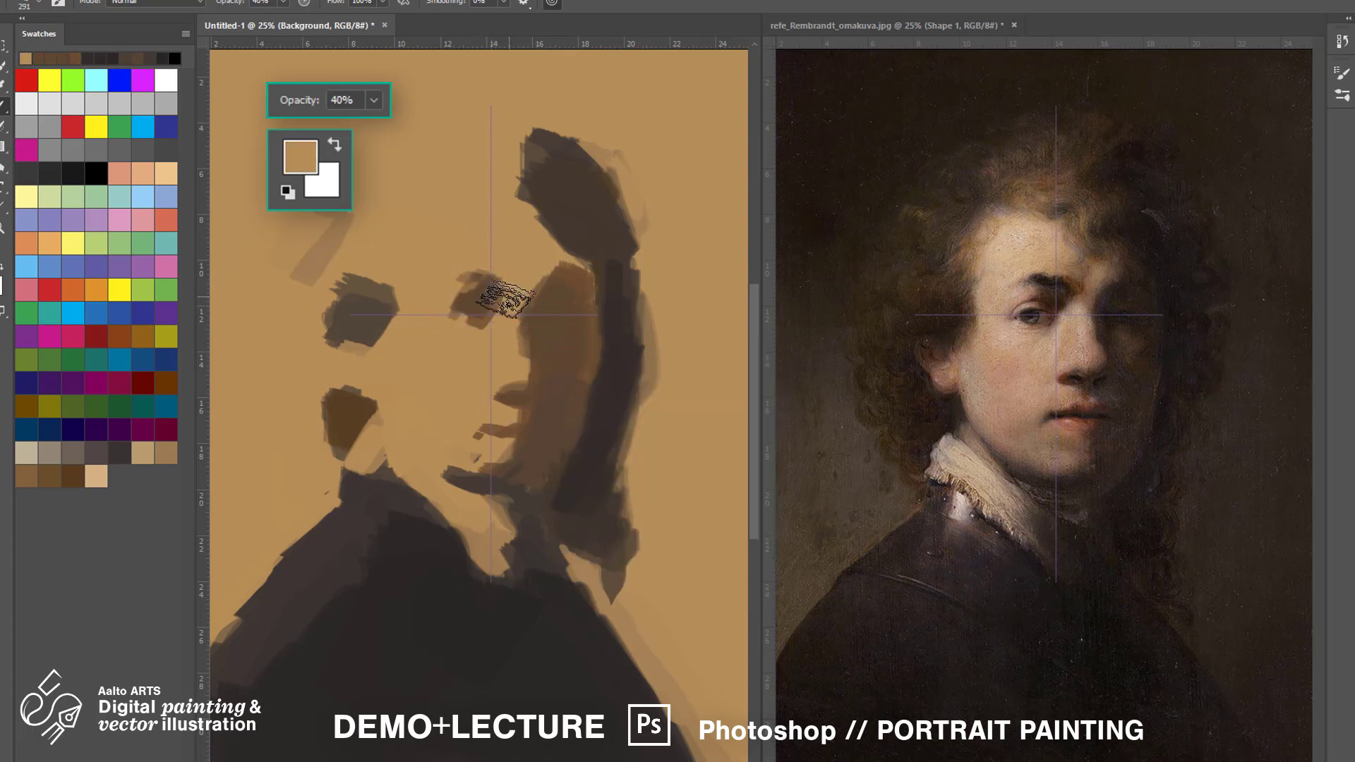
pyautogui.keyDown('alt'); pyautogui.click(459, 302); pyautogui.keyUp('alt')
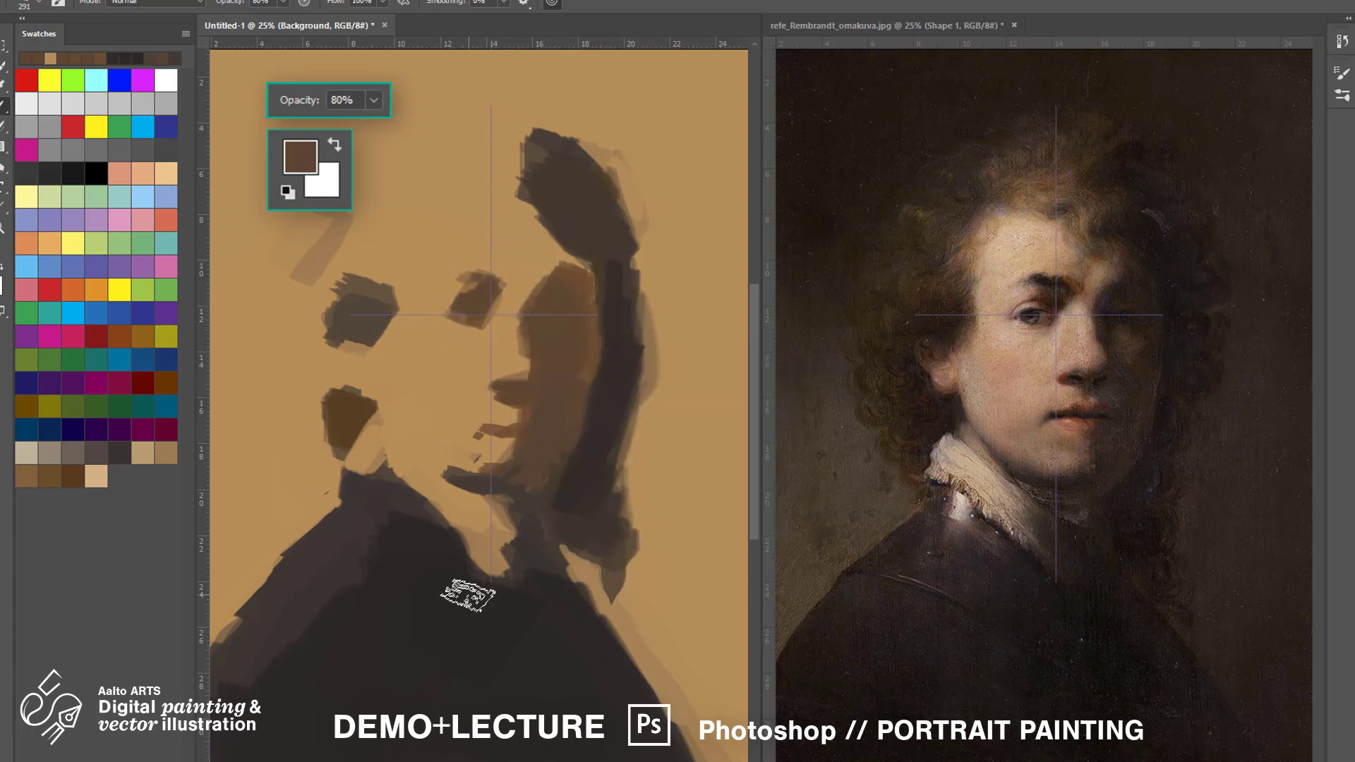
# Strengthen the mouth and chin shadows with sampled brown at 80% opacity.
pyautogui.moveTo(545, 414); pyautogui.dragTo(471, 426)
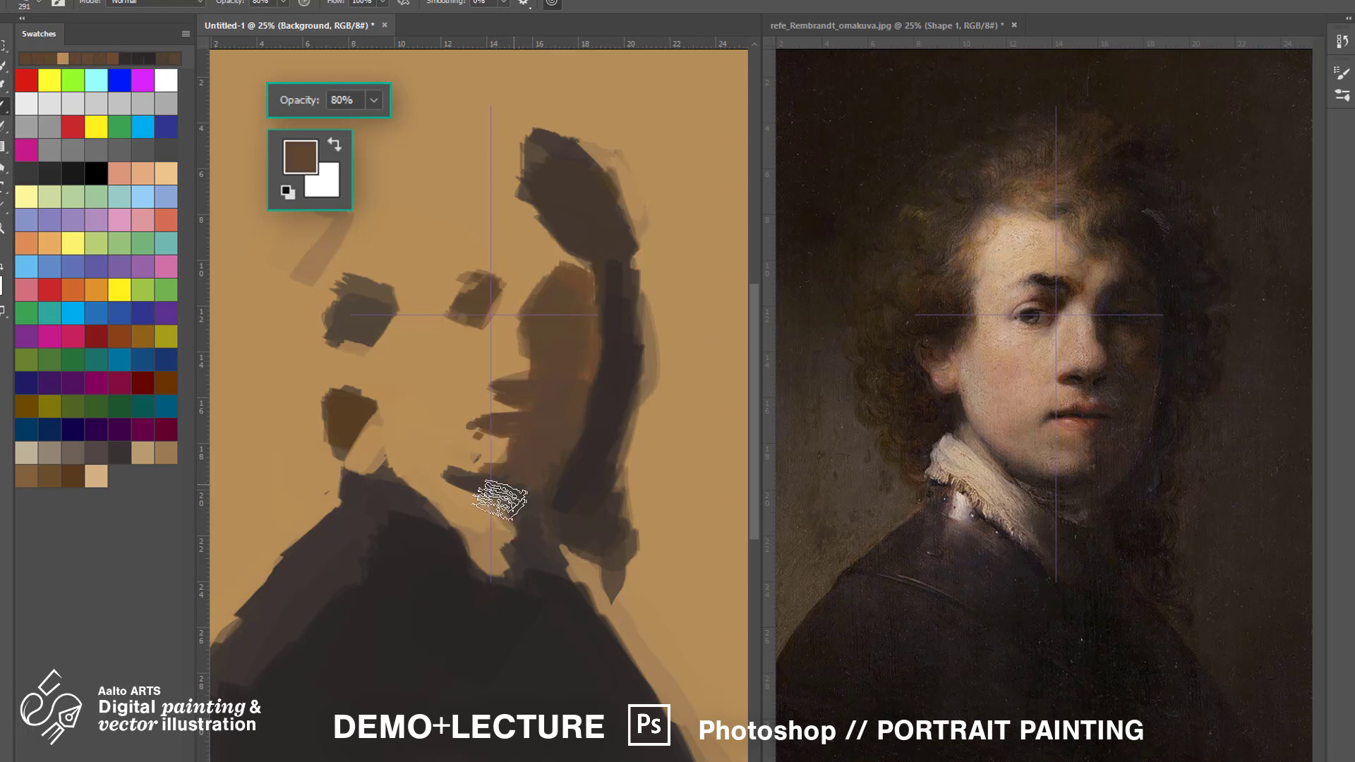
pyautogui.keyDown('alt'); pyautogui.click(503, 498); pyautogui.keyUp('alt')
pyautogui.moveTo(499, 485); pyautogui.dragTo(463, 474)
# Add dark strokes along the jaw and neck below the ear with browns sampled from the left hair.
pyautogui.keyDown('alt'); pyautogui.click(369, 333); pyautogui.keyUp('alt')
pyautogui.moveTo(380, 395); pyautogui.dragTo(362, 462)
pyautogui.keyDown('alt'); pyautogui.click(407, 464); pyautogui.keyUp('alt')
pyautogui.keyDown('alt'); pyautogui.click(382, 422); pyautogui.keyUp('alt')
pyautogui.moveTo(379, 429)
pyautogui.mouseDown()
pyautogui.moveTo(372, 456)
pyautogui.moveTo(404, 441)
pyautogui.mouseUp()
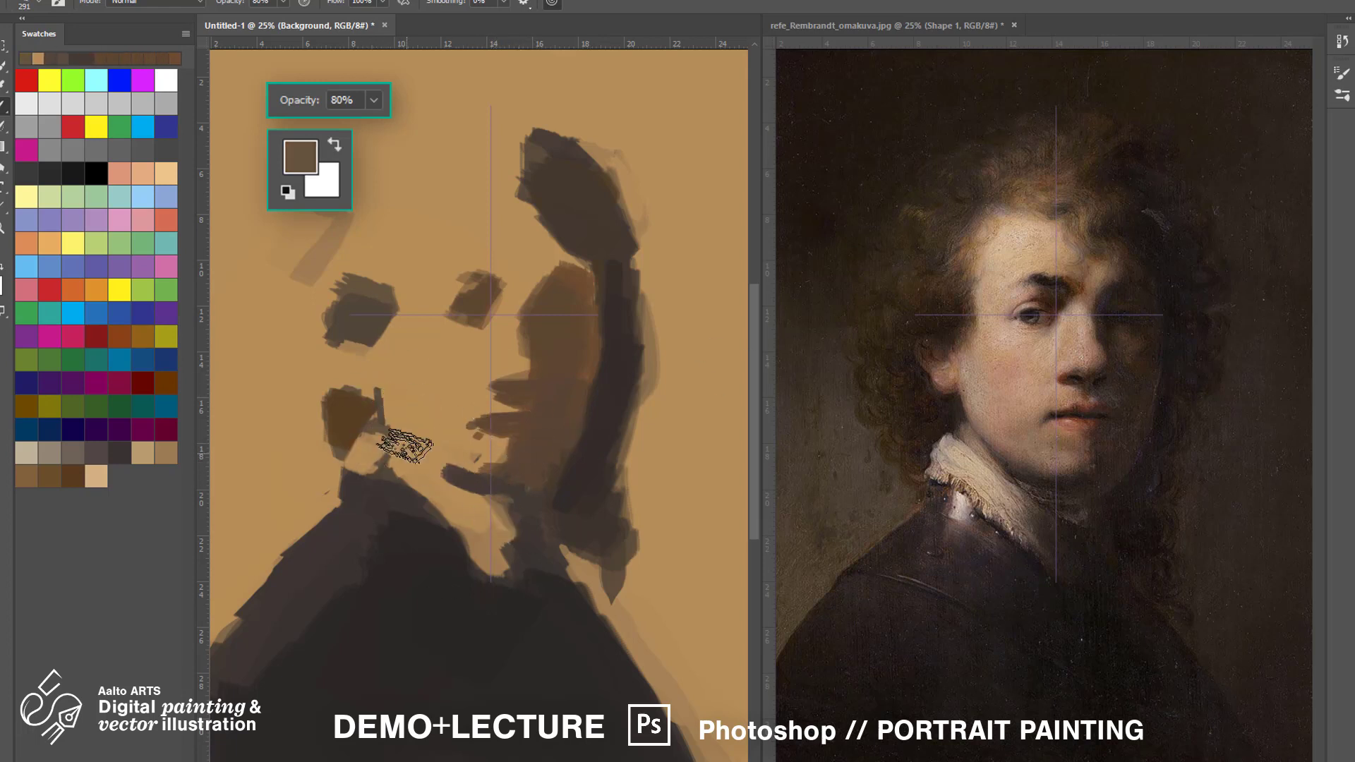
# Define the nose underside and the lips by alternating sampled brown and tan at 80% opacity.
pyautogui.keyDown('alt'); pyautogui.click(537, 448); pyautogui.keyUp('alt')
pyautogui.keyDown('alt'); pyautogui.click(491, 406); pyautogui.keyUp('alt')
pyautogui.keyDown('alt'); pyautogui.click(474, 404); pyautogui.keyUp('alt')
pyautogui.moveTo(491, 404); pyautogui.dragTo(506, 412)
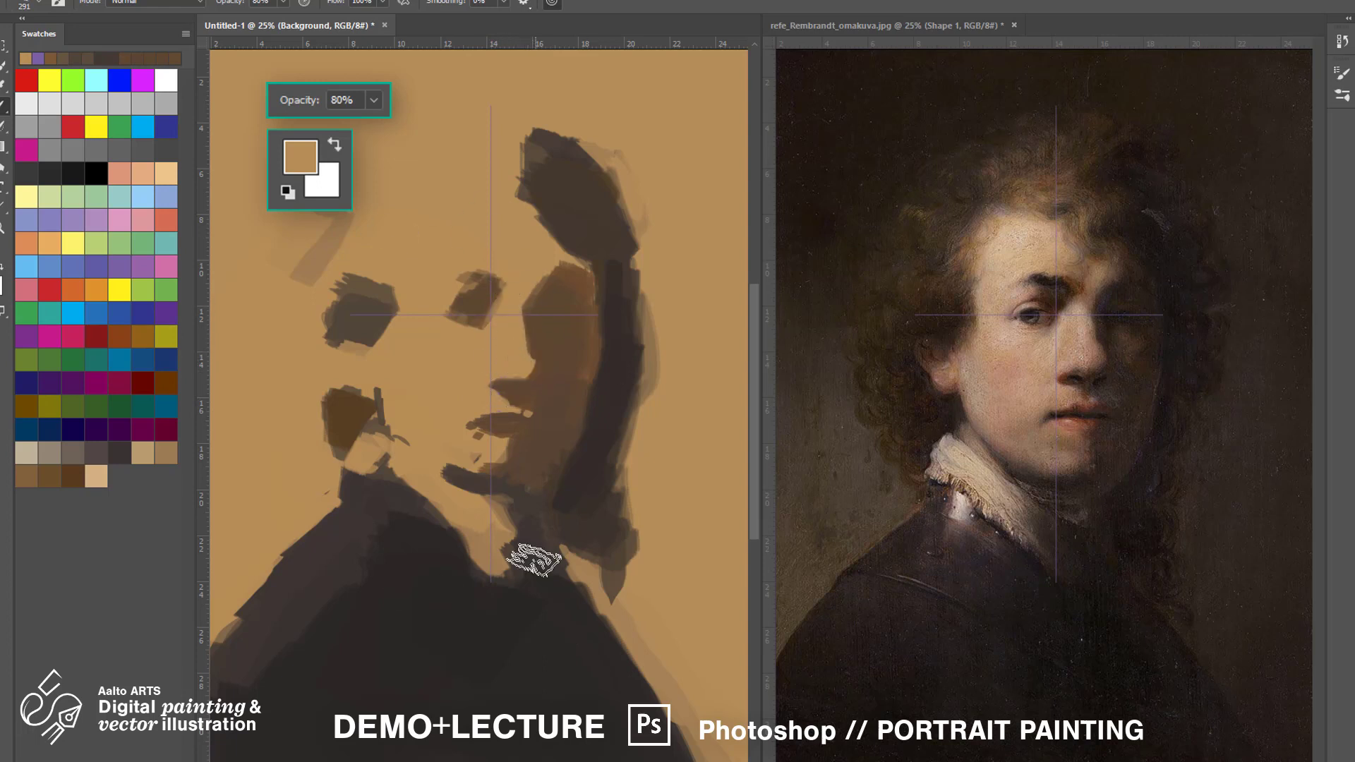
pyautogui.keyDown('alt'); pyautogui.click(536, 345); pyautogui.keyUp('alt')
pyautogui.keyDown('alt'); pyautogui.click(484, 481); pyautogui.keyUp('alt')
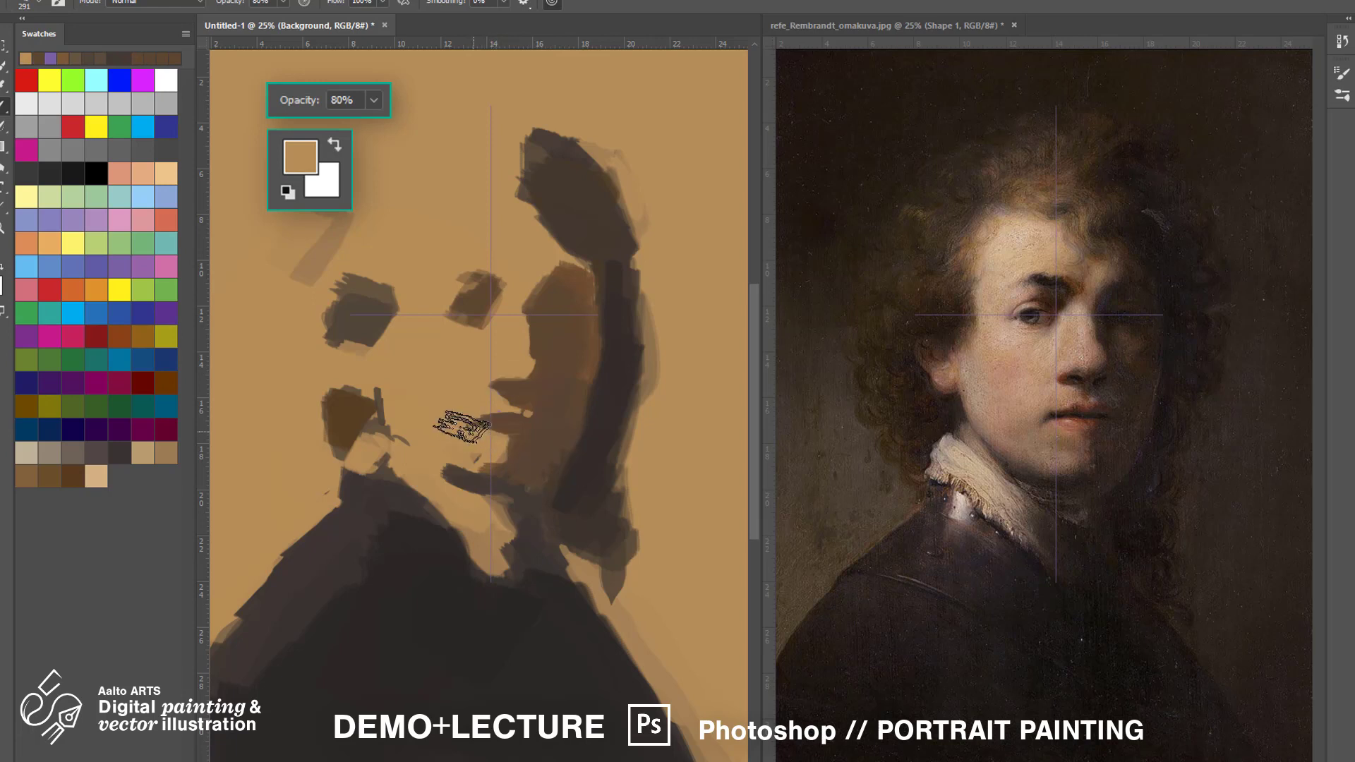
pyautogui.keyDown('alt'); pyautogui.click(466, 424); pyautogui.keyUp('alt')
pyautogui.keyDown('alt'); pyautogui.click(480, 420); pyautogui.keyUp('alt')
pyautogui.keyDown('alt'); pyautogui.click(533, 182); pyautogui.keyUp('alt')
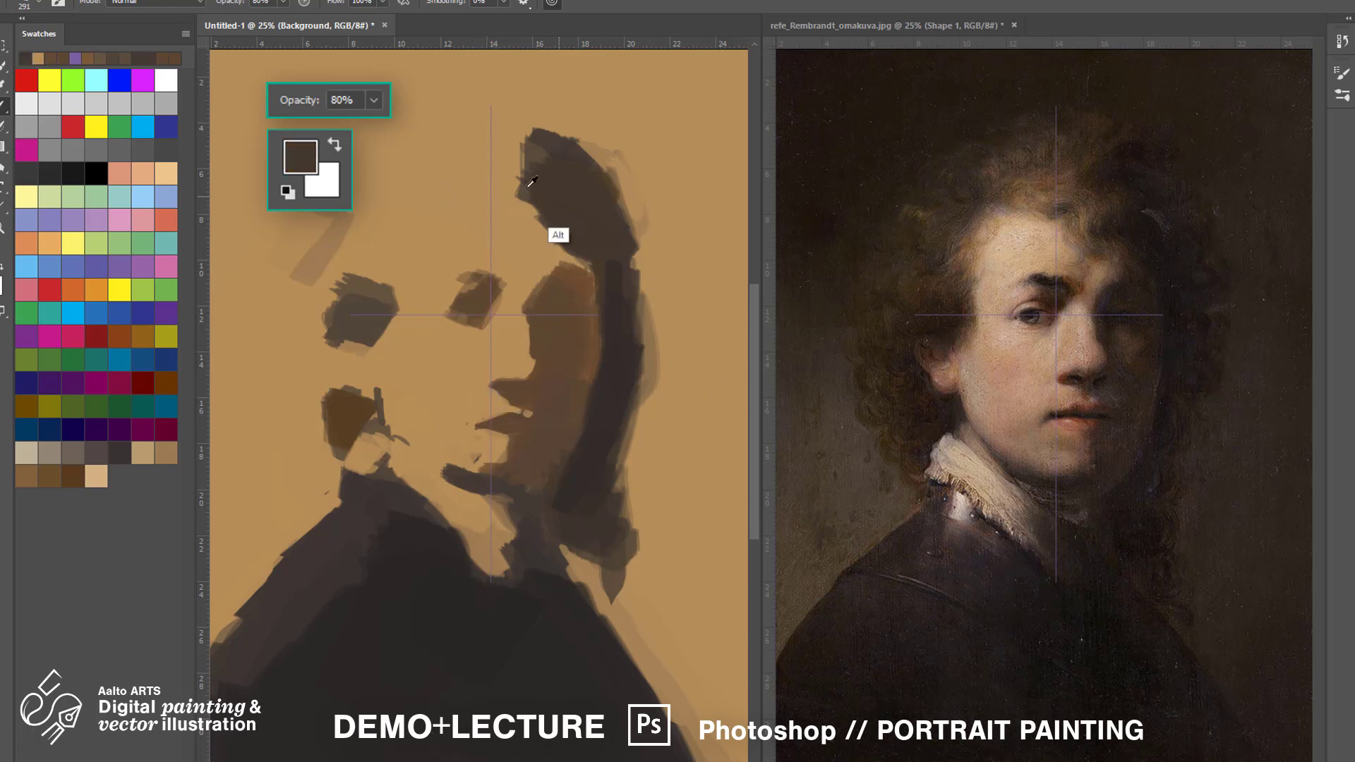
# Repaint the left hair patch in warm brown and join it down to the lower curls behind the ear.
pyautogui.keyDown('alt'); pyautogui.click(357, 302); pyautogui.keyUp('alt')
pyautogui.moveTo(357, 302)
pyautogui.mouseDown()
pyautogui.moveTo(284, 320)
pyautogui.moveTo(302, 314)
pyautogui.moveTo(331, 349)
pyautogui.moveTo(367, 314)
pyautogui.mouseUp()
pyautogui.keyDown('alt'); pyautogui.click(384, 377); pyautogui.keyUp('alt')
pyautogui.moveTo(369, 380); pyautogui.dragTo(370, 415)
pyautogui.keyDown('alt'); pyautogui.click(349, 406); pyautogui.keyUp('alt')
pyautogui.keyDown('alt'); pyautogui.click(342, 356); pyautogui.keyUp('alt')
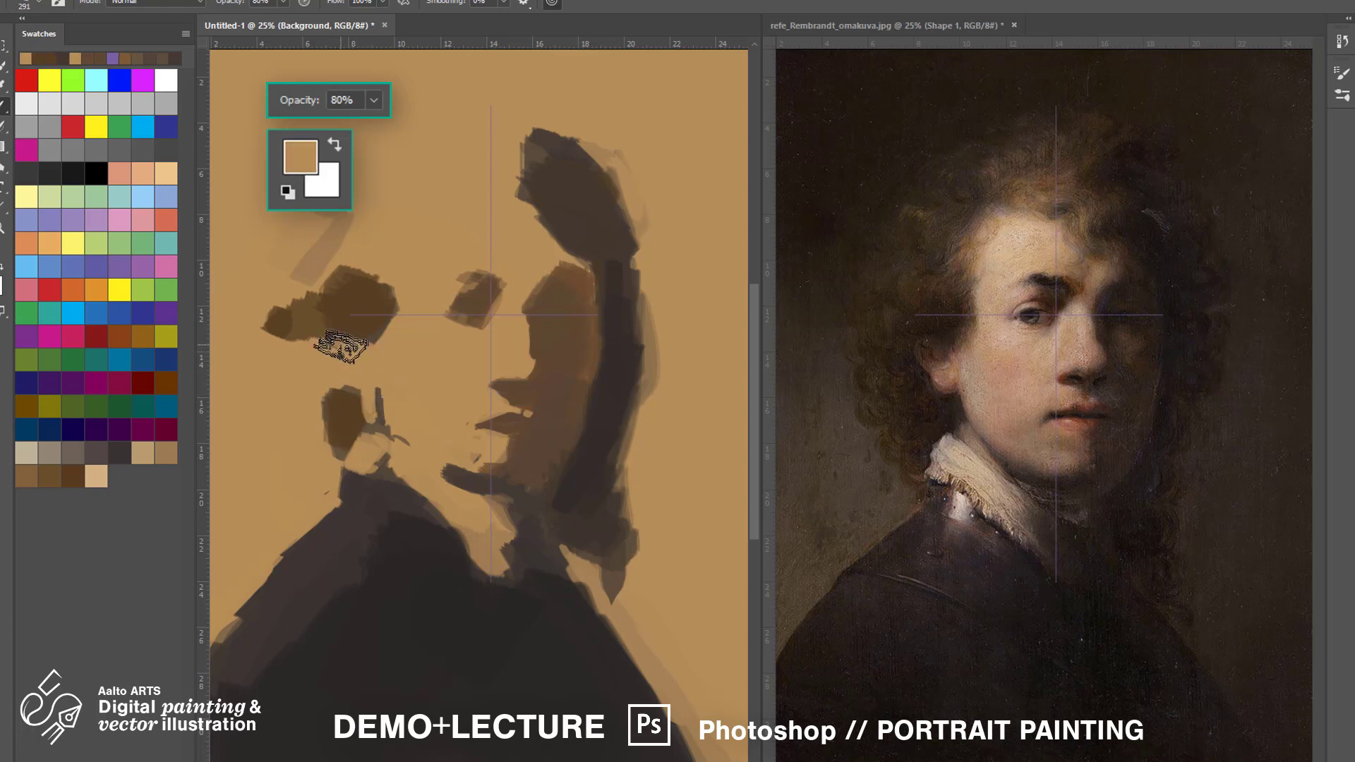
pyautogui.keyDown('alt'); pyautogui.click(311, 328); pyautogui.keyUp('alt')
pyautogui.moveTo(342, 349)
pyautogui.mouseDown()
pyautogui.moveTo(328, 387)
pyautogui.moveTo(324, 318)
pyautogui.moveTo(332, 374)
pyautogui.mouseUp()
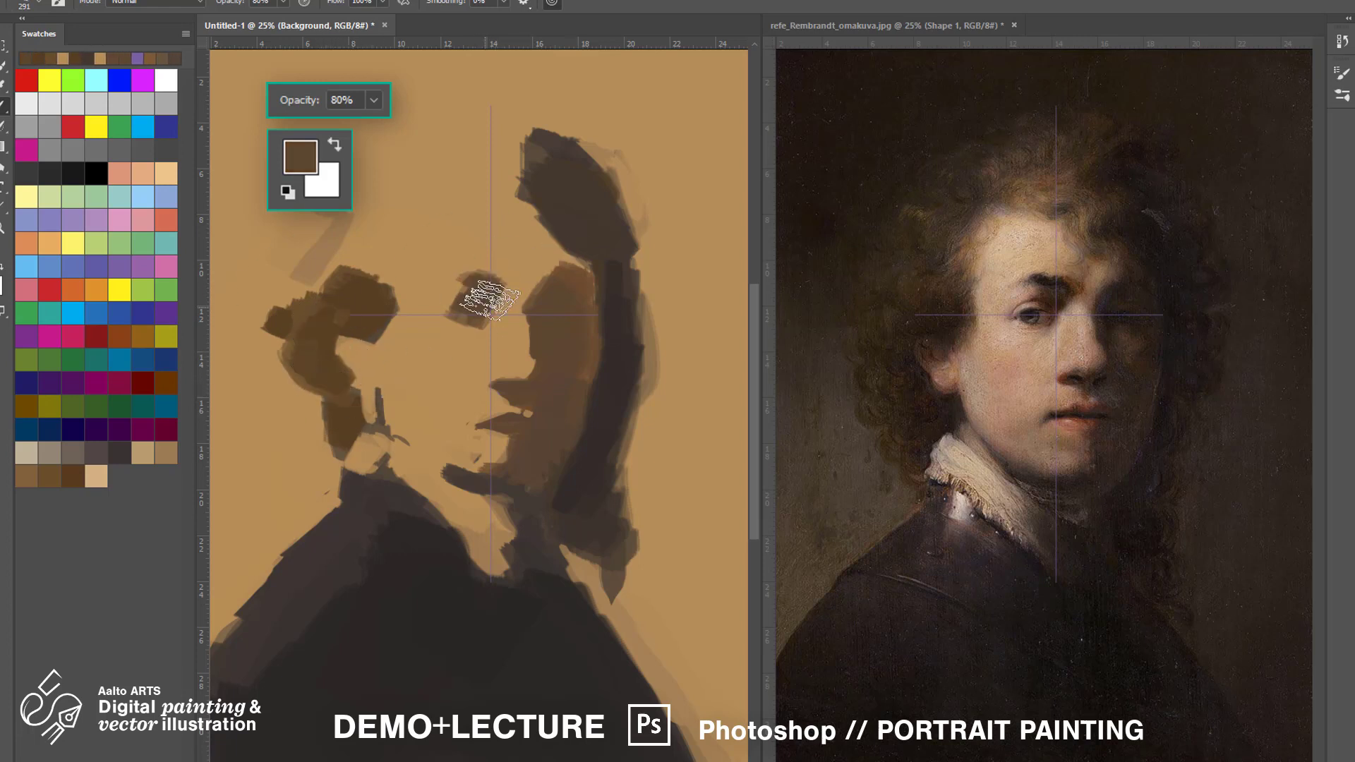
# Retouch the upper edge of the face shadow beneath the right-hand hair with sampled colours.
pyautogui.keyDown('alt'); pyautogui.click(573, 235); pyautogui.keyUp('alt')
pyautogui.moveTo(572, 235)
pyautogui.mouseDown()
pyautogui.moveTo(539, 220)
pyautogui.moveTo(557, 240)
pyautogui.moveTo(559, 279)
pyautogui.mouseUp()
pyautogui.keyDown('alt'); pyautogui.click(549, 275); pyautogui.keyUp('alt')
# Fill in the hair around the ear with sampled dark brown, comparing both images at 12.5% zoom.
pyautogui.hotkey('ctrl', '-')
pyautogui.hotkey('ctrl', '-')
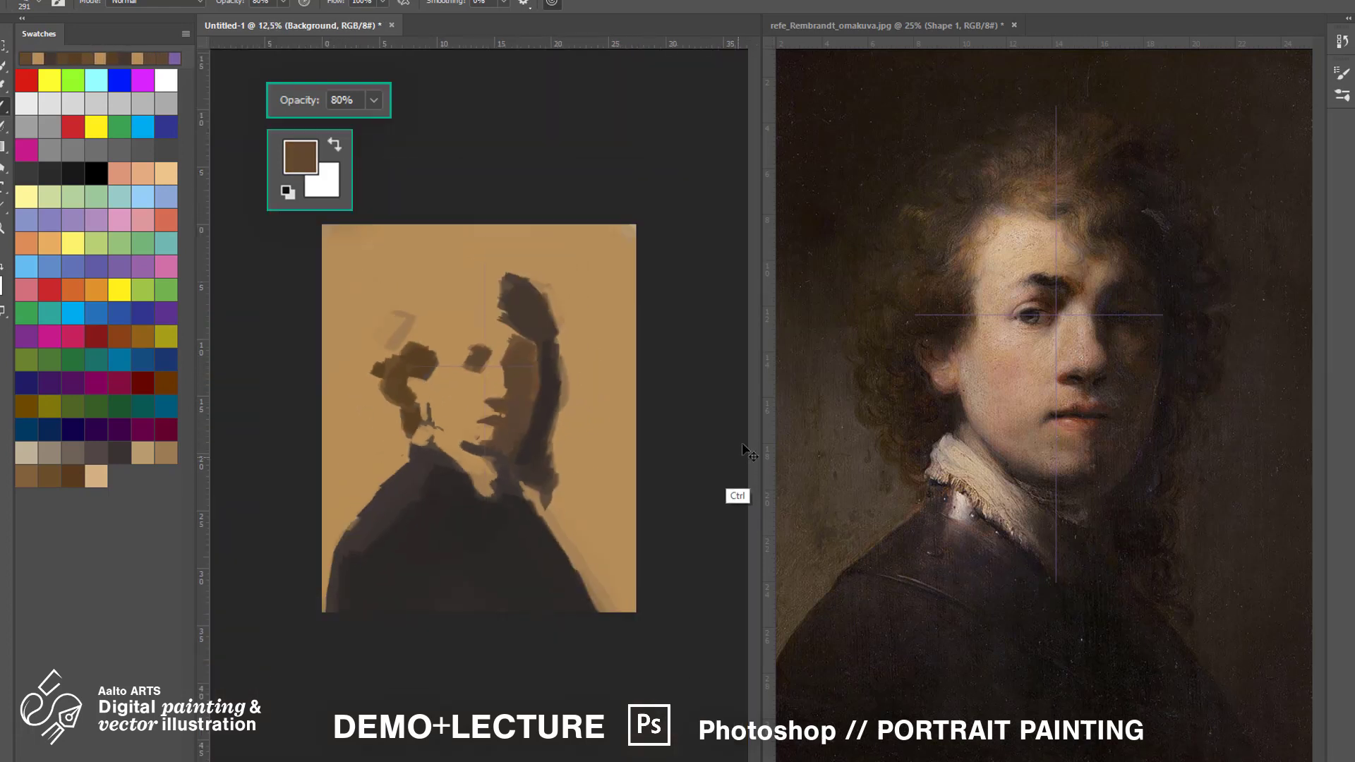
pyautogui.click(787, 424)
pyautogui.click(743, 287)
pyautogui.hotkey('ctrl', '-')
pyautogui.keyDown('alt'); pyautogui.click(428, 372); pyautogui.keyUp('alt')
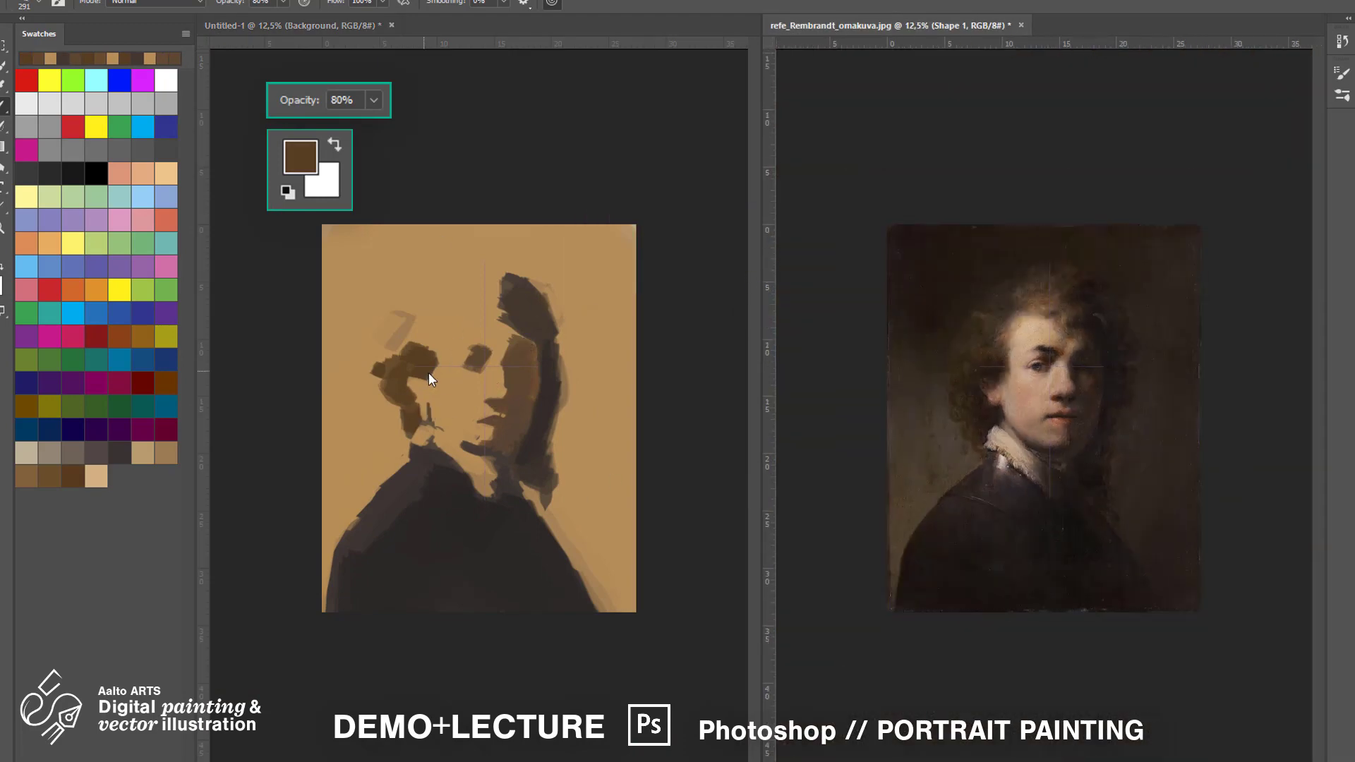
pyautogui.click(430, 374)
pyautogui.moveTo(428, 377); pyautogui.dragTo(422, 423)
pyautogui.keyDown('alt'); pyautogui.click(432, 397); pyautogui.keyUp('alt')
pyautogui.keyDown('alt'); pyautogui.click(414, 418); pyautogui.keyUp('alt')
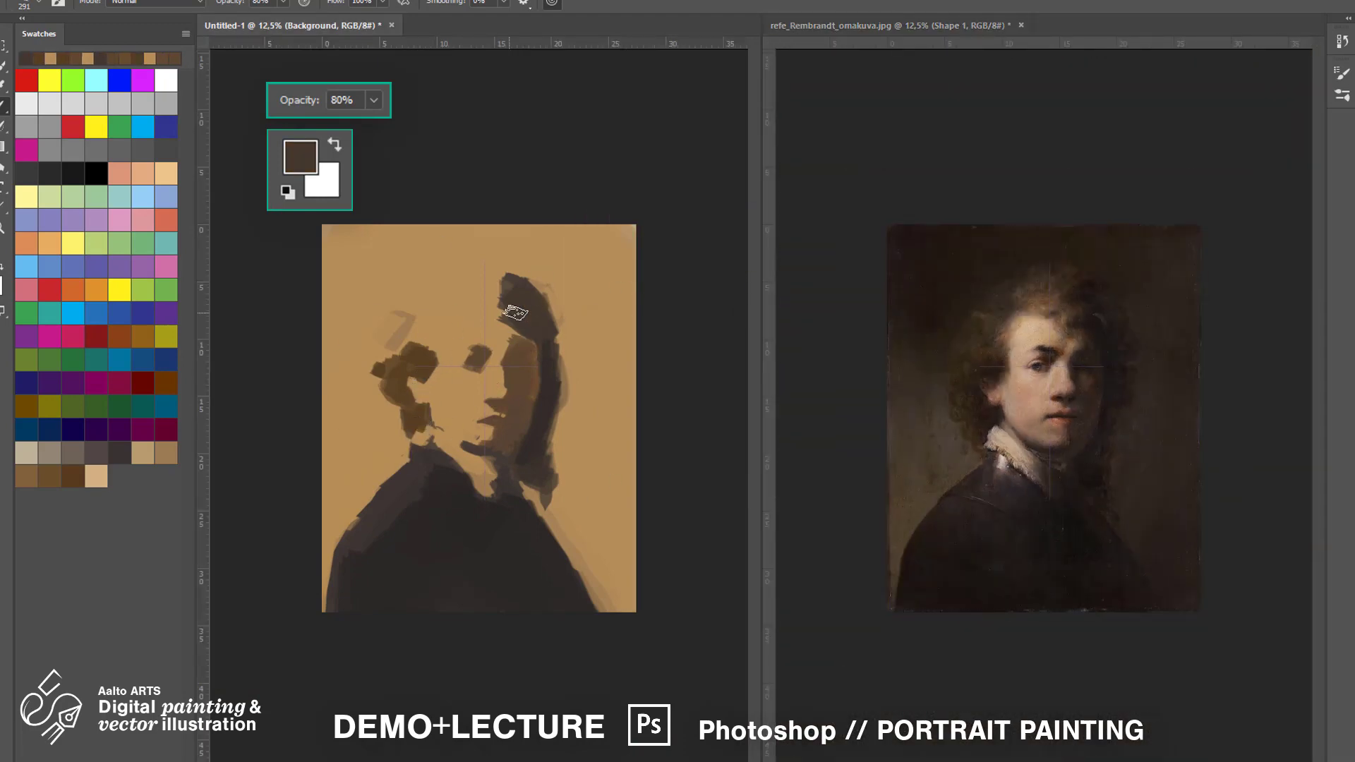
# Block in the background right of and above the head in dark brown with a 495 px brush at 76% opacity.
pyautogui.rightClick(573, 424)
pyautogui.moveTo(725, 463); pyautogui.dragTo(738, 463)
pyautogui.click(642, 376)
pyautogui.moveTo(621, 438); pyautogui.dragTo(575, 518)
pyautogui.moveTo(625, 317); pyautogui.dragTo(593, 438)
pyautogui.press('7')
pyautogui.press('6')
pyautogui.moveTo(585, 289)
pyautogui.mouseDown()
pyautogui.moveTo(572, 438)
pyautogui.moveTo(607, 276)
pyautogui.moveTo(367, 247)
pyautogui.moveTo(345, 339)
pyautogui.moveTo(529, 245)
pyautogui.mouseUp()
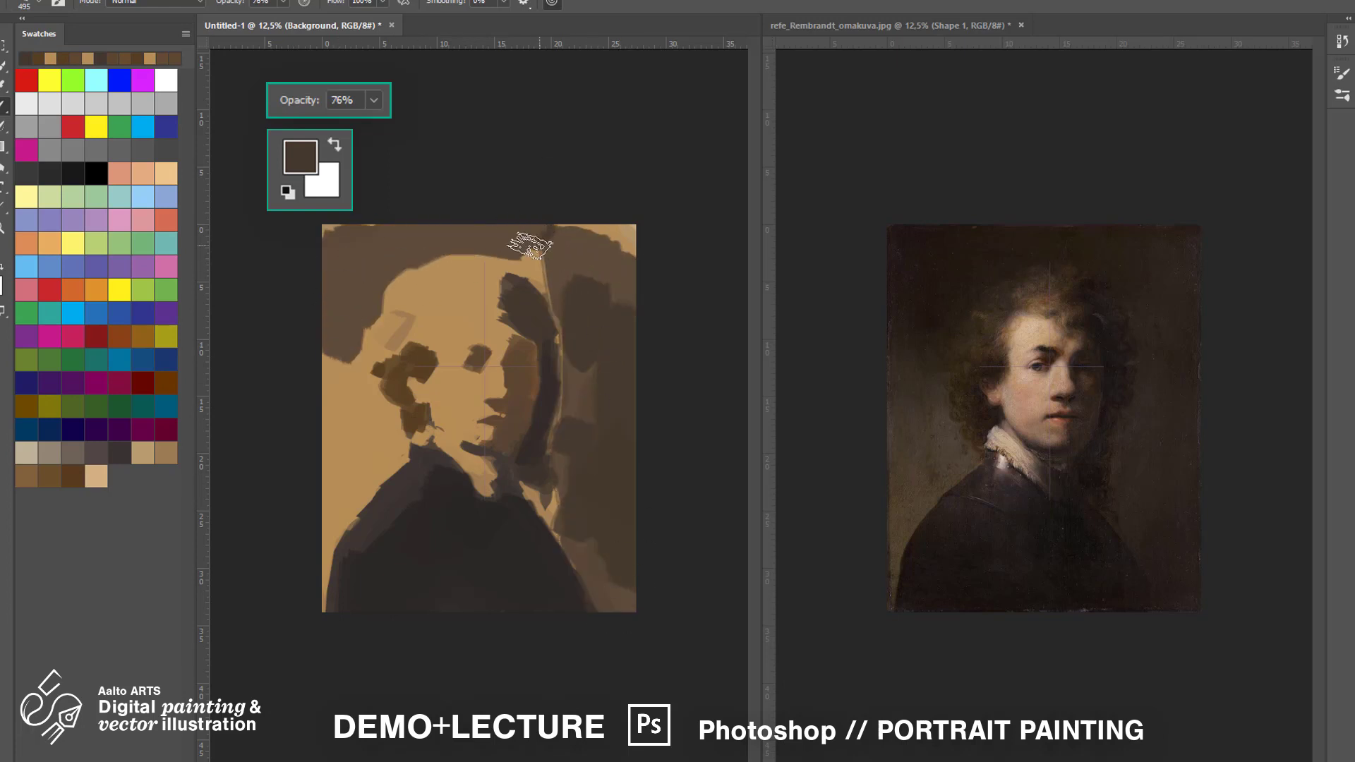
pyautogui.moveTo(559, 340)
pyautogui.mouseDown()
pyautogui.moveTo(343, 237)
pyautogui.moveTo(560, 234)
pyautogui.moveTo(619, 290)
pyautogui.mouseUp()
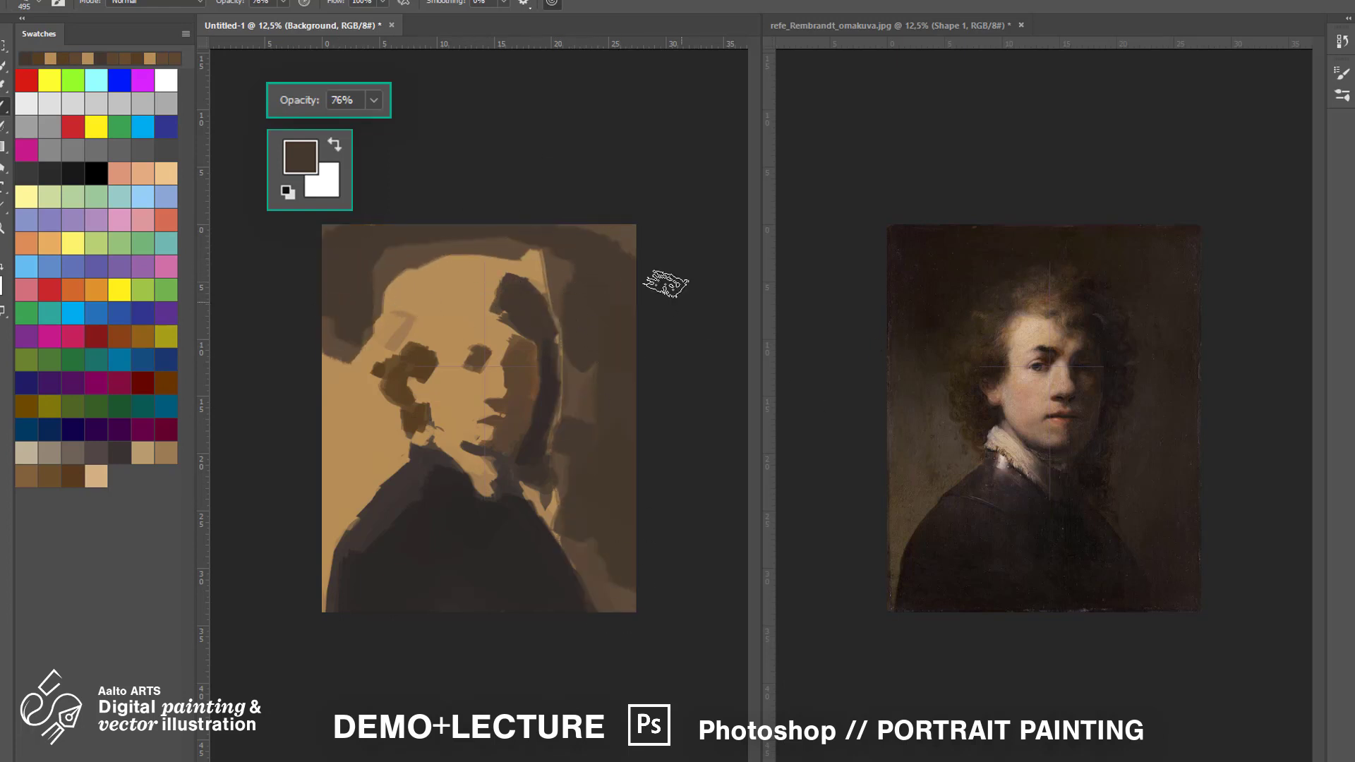
# Darken the right background in patches and blend it into the right-hand shoulder and hair with sampled browns.
pyautogui.keyDown('alt'); pyautogui.click(582, 381); pyautogui.keyUp('alt')
pyautogui.moveTo(584, 339); pyautogui.dragTo(580, 416)
pyautogui.keyDown('alt'); pyautogui.click(614, 424); pyautogui.keyUp('alt')
pyautogui.moveTo(590, 382); pyautogui.dragTo(600, 438)
pyautogui.keyDown('alt'); pyautogui.click(569, 532); pyautogui.keyUp('alt')
pyautogui.moveTo(554, 511)
pyautogui.mouseDown()
pyautogui.moveTo(606, 601)
pyautogui.moveTo(592, 608)
pyautogui.mouseUp()
pyautogui.keyDown('alt'); pyautogui.click(524, 528); pyautogui.keyUp('alt')
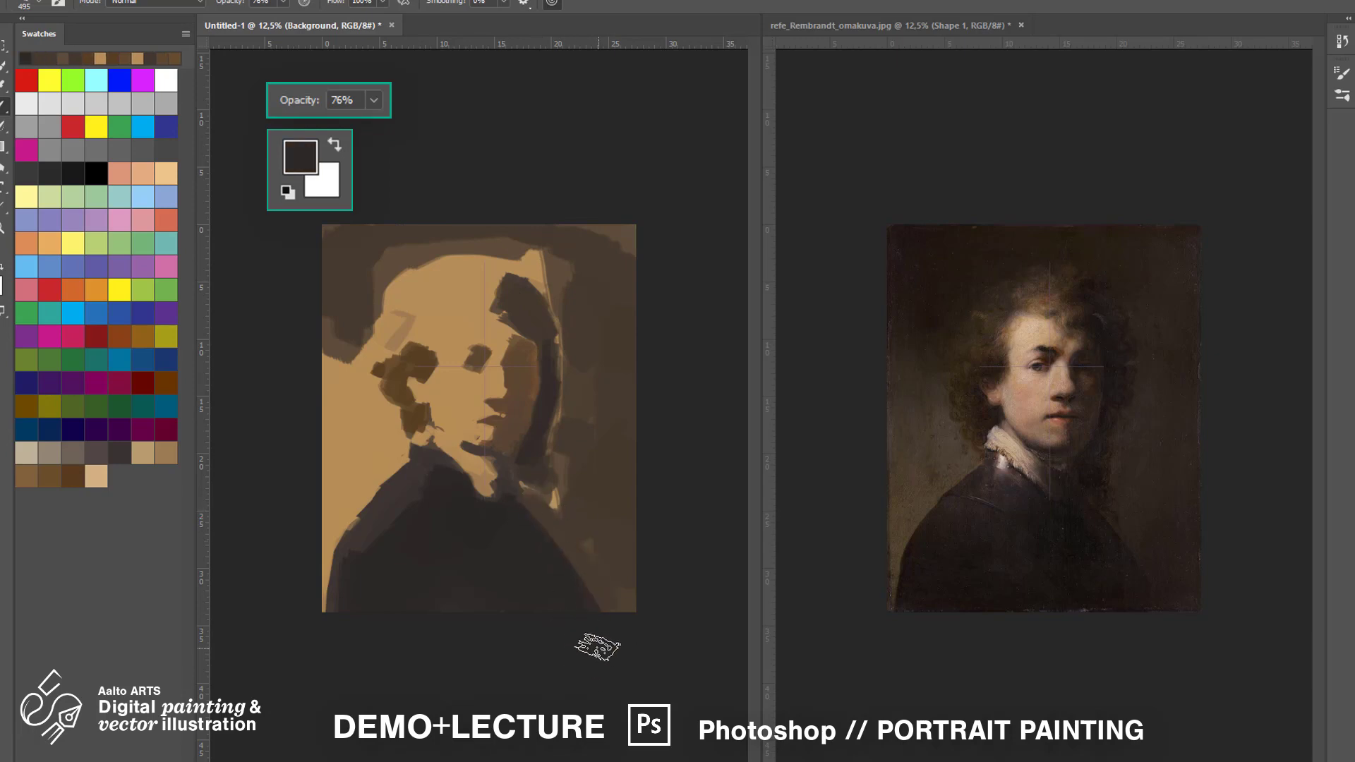
pyautogui.keyDown('alt'); pyautogui.click(533, 433); pyautogui.keyUp('alt')
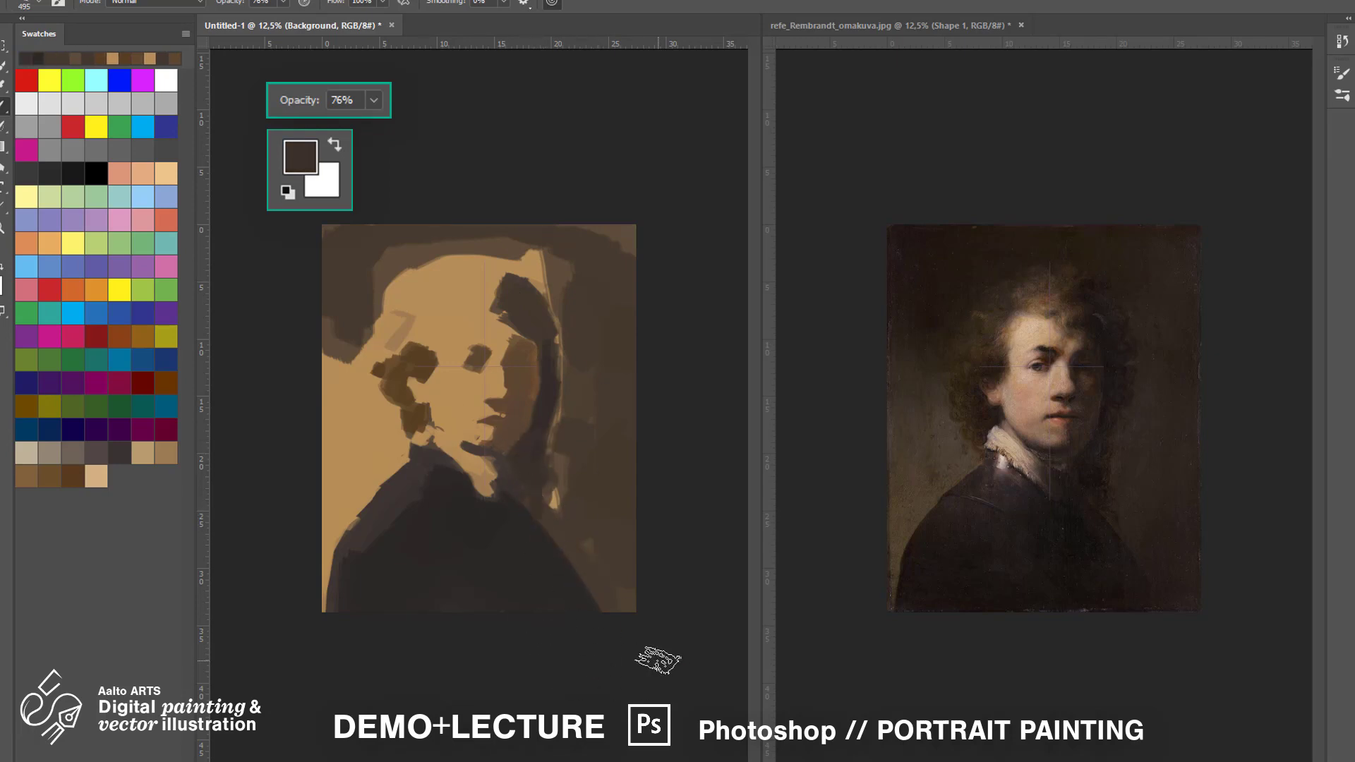
# Refine the eye shadow, nose and mouth contours with sampled tan and brown at 33.3% zoom.
pyautogui.hotkey('ctrl', '+')
pyautogui.hotkey('ctrl', '+')
pyautogui.hotkey('ctrl', '+')
pyautogui.keyDown('alt'); pyautogui.click(535, 260); pyautogui.keyUp('alt')
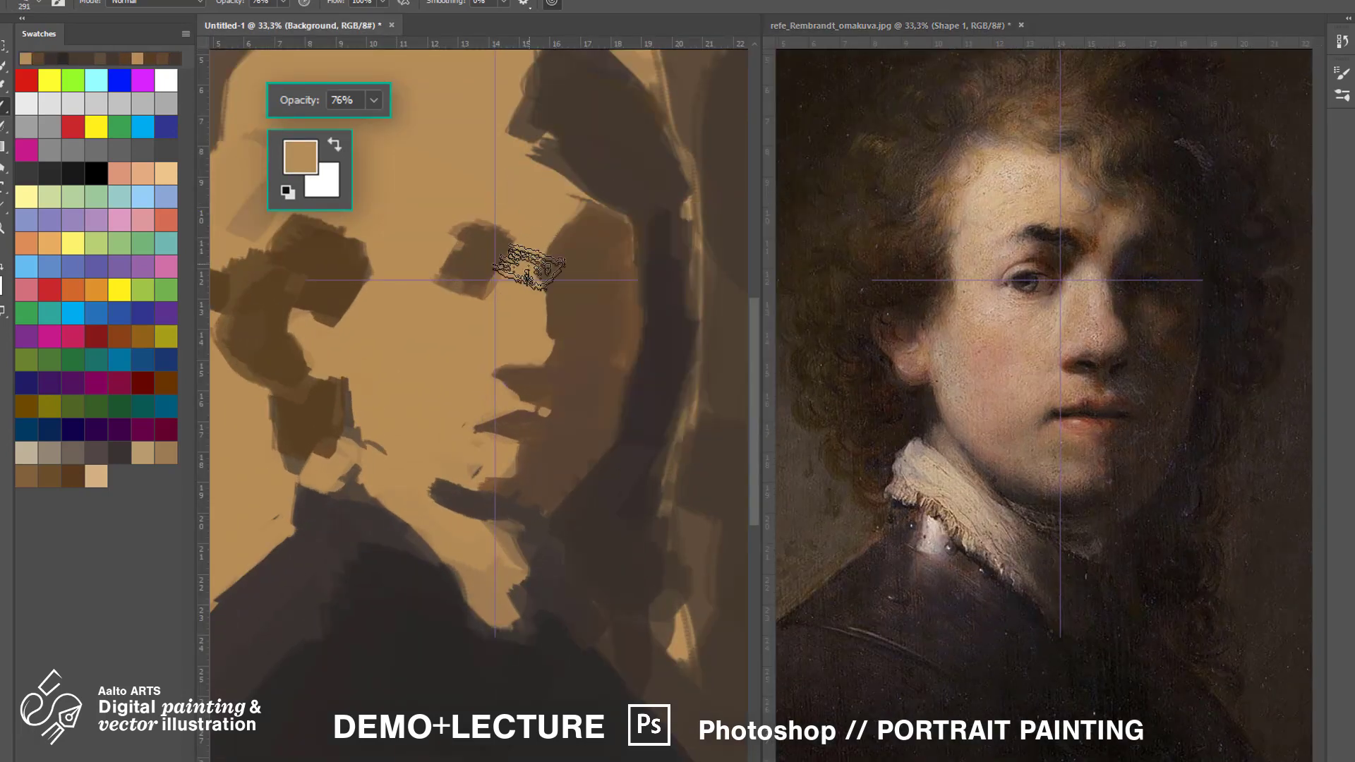
pyautogui.keyDown('alt'); pyautogui.click(559, 560); pyautogui.keyUp('alt')
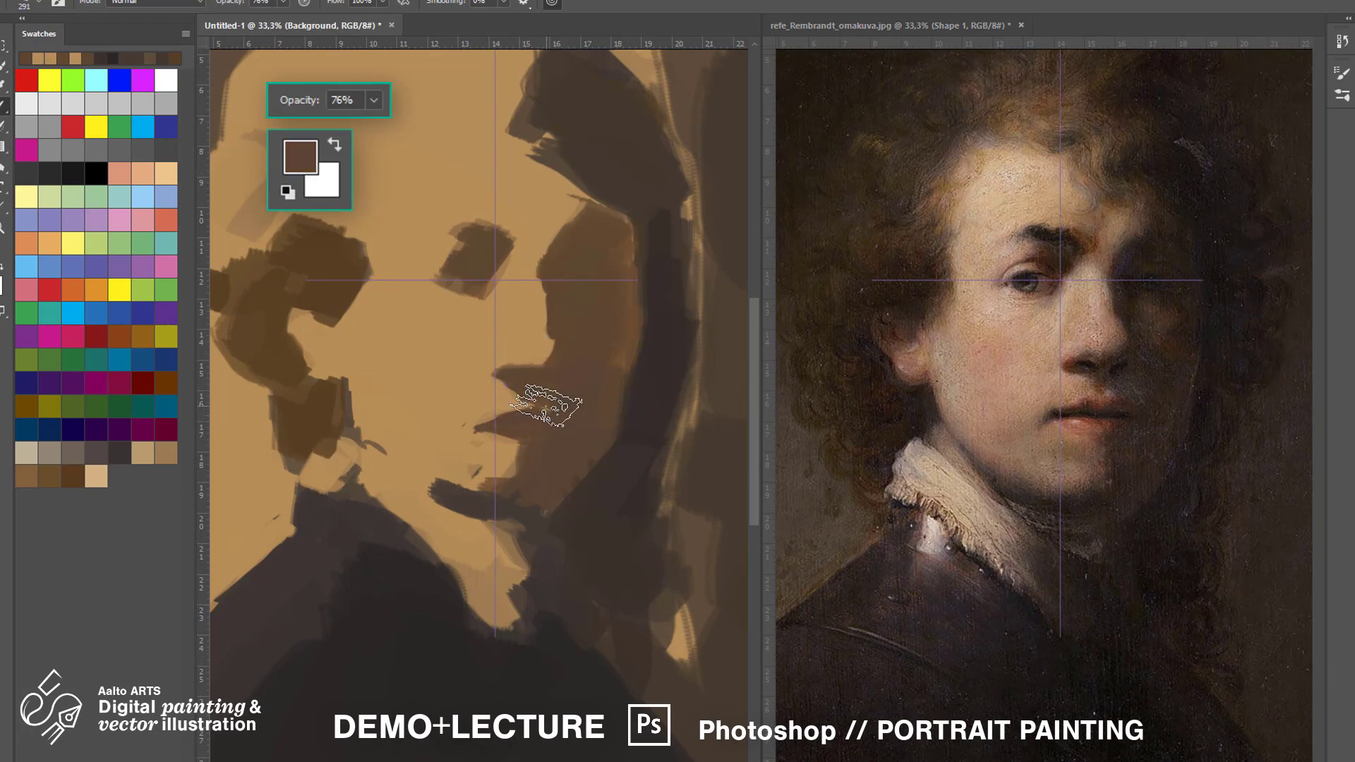
pyautogui.keyDown('alt'); pyautogui.click(517, 380); pyautogui.keyUp('alt')
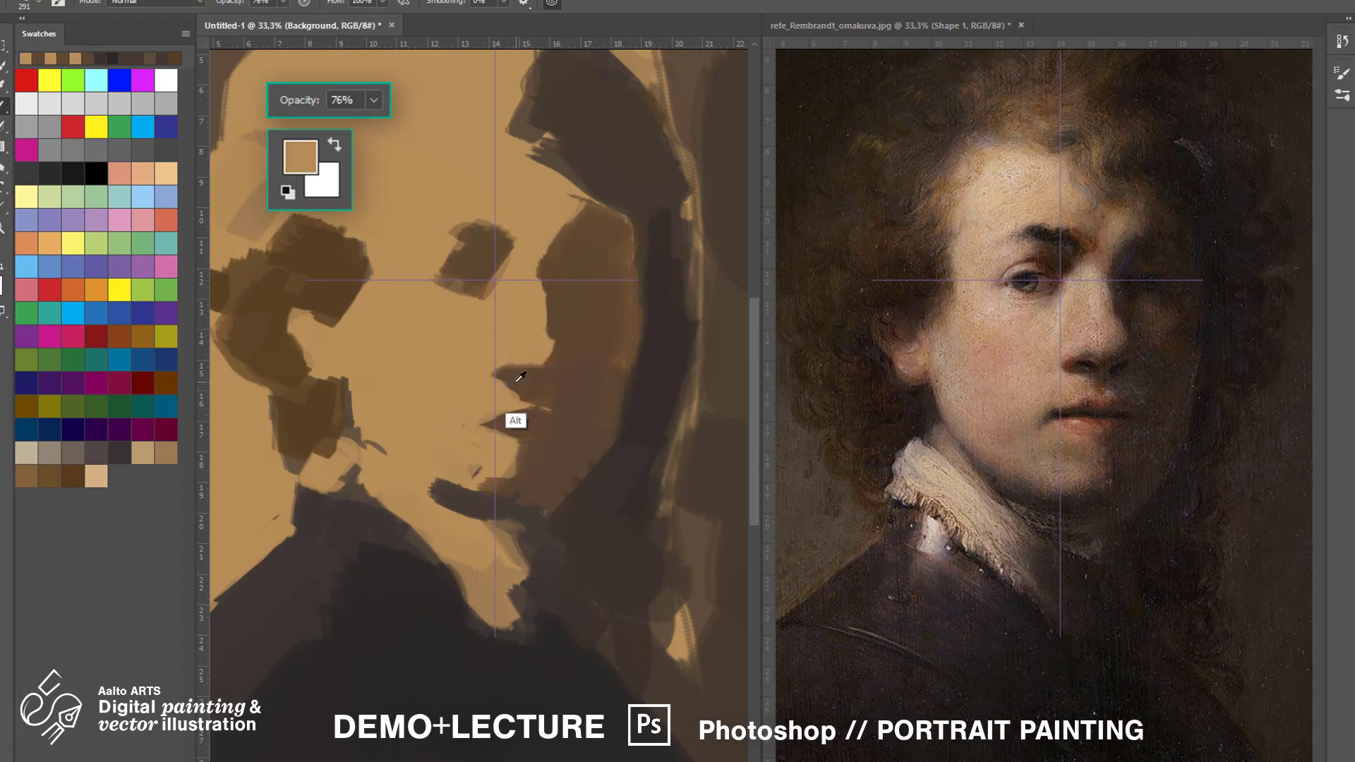
pyautogui.keyDown('alt'); pyautogui.click(531, 452); pyautogui.keyUp('alt')
# Widen the lower left curls with sampled brown and shape the eyebrow shadow with sampled brown and tan.
pyautogui.keyDown('alt'); pyautogui.click(351, 438); pyautogui.keyUp('alt')
pyautogui.moveTo(332, 459); pyautogui.dragTo(261, 395)
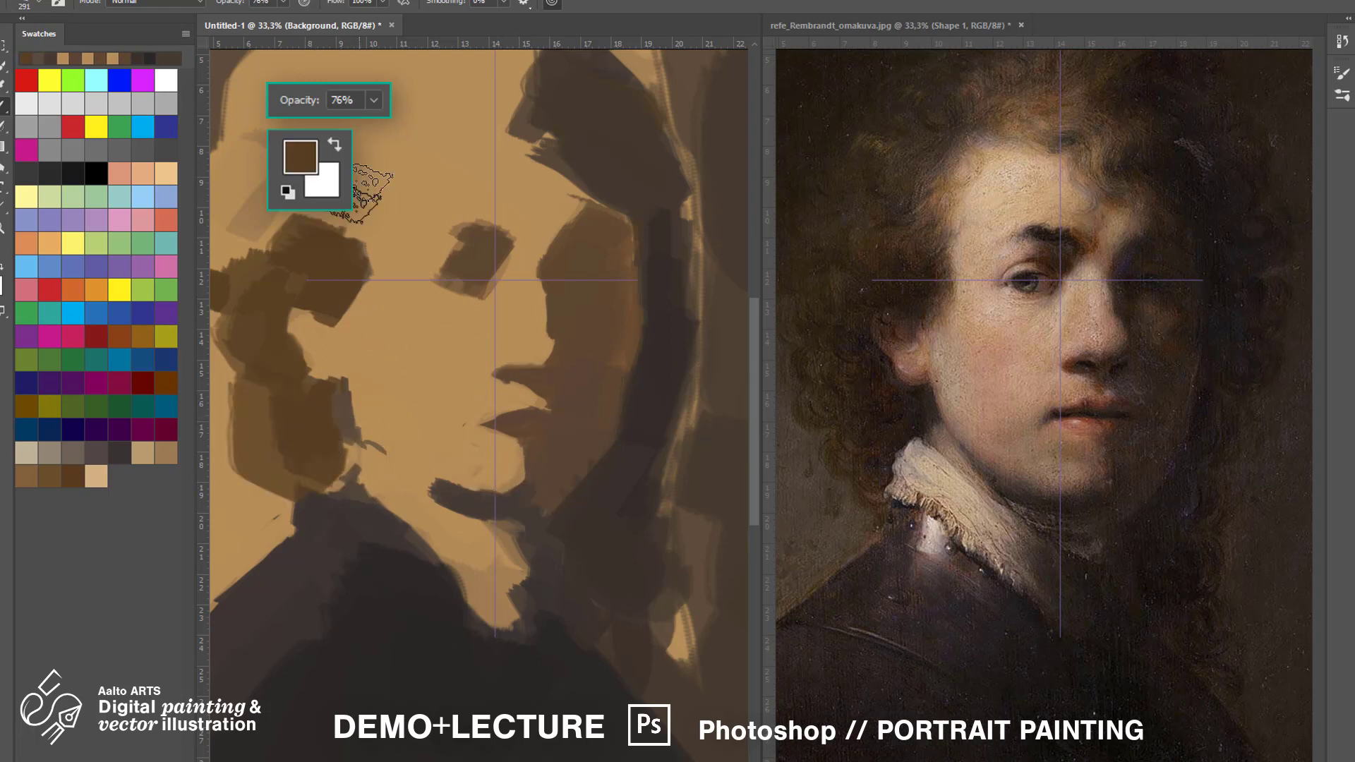
pyautogui.keyDown('alt'); pyautogui.click(602, 321); pyautogui.keyUp('alt')
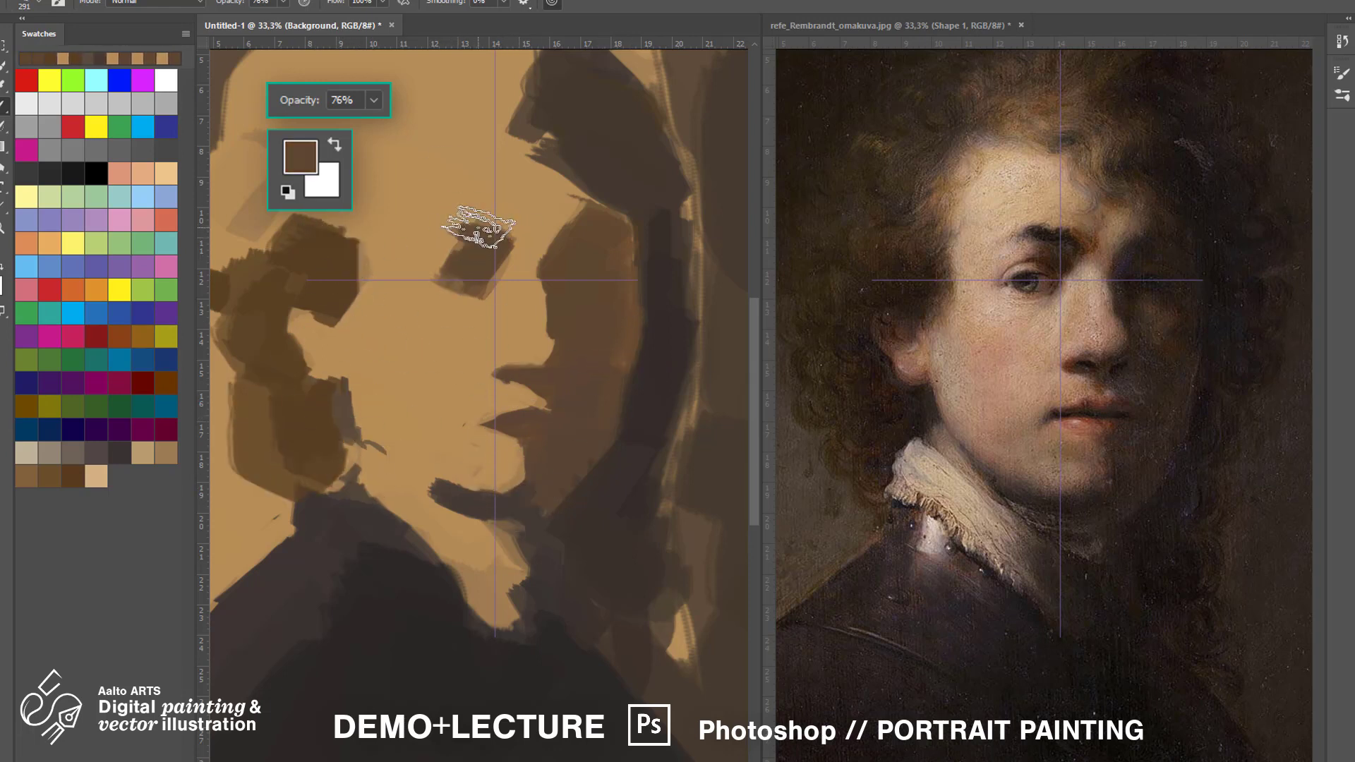
pyautogui.moveTo(477, 227)
pyautogui.mouseDown()
pyautogui.moveTo(445, 263)
pyautogui.moveTo(454, 224)
pyautogui.mouseUp()
pyautogui.keyDown('alt'); pyautogui.click(468, 235); pyautogui.keyUp('alt')
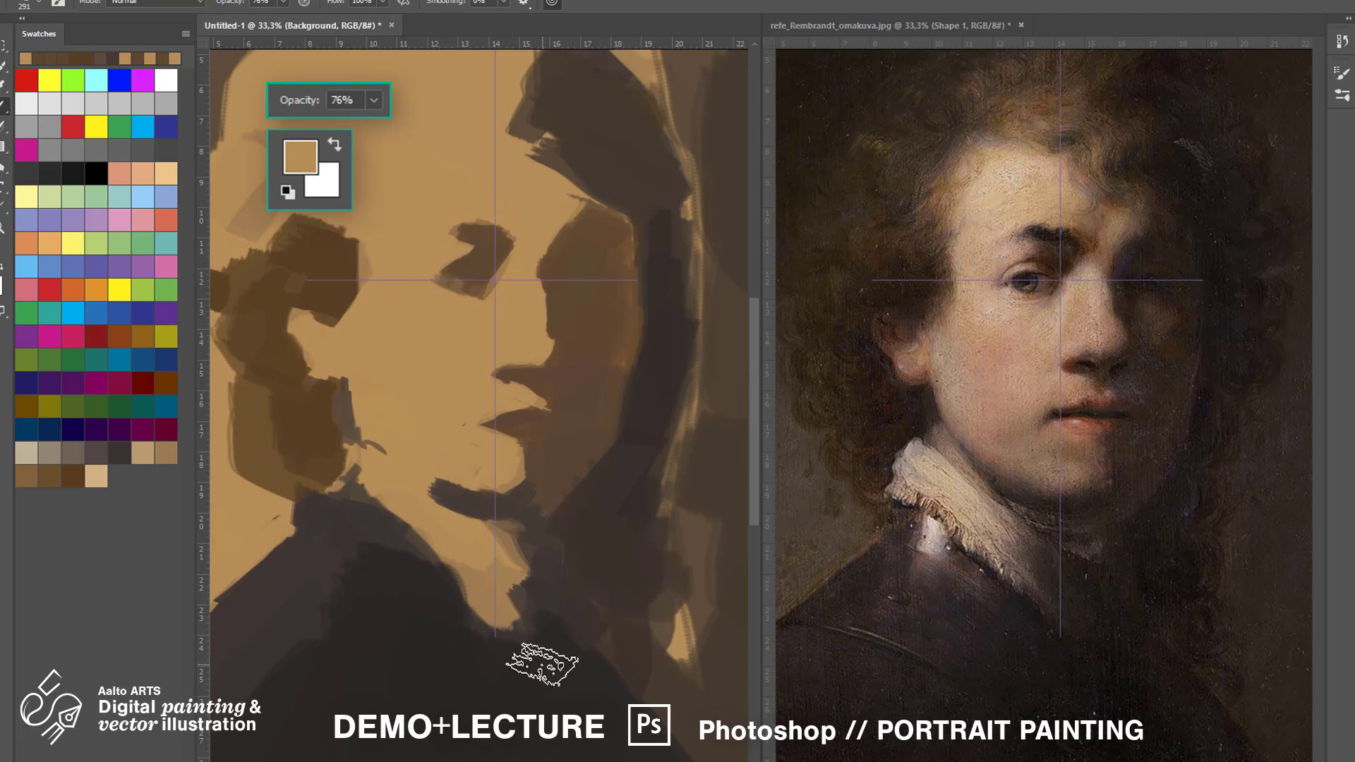
# Brush a grey swatch over the left background and the collar at 30% opacity.
pyautogui.hotkey('ctrl', '-')
pyautogui.hotkey('ctrl', '-')
pyautogui.click(761, 192)
pyautogui.hotkey('ctrl', '-')
pyautogui.hotkey('ctrl', '-')
pyautogui.click(74, 150)
pyautogui.moveTo(297, 399); pyautogui.dragTo(297, 473)
pyautogui.press('3')
pyautogui.moveTo(312, 488); pyautogui.dragTo(318, 400)
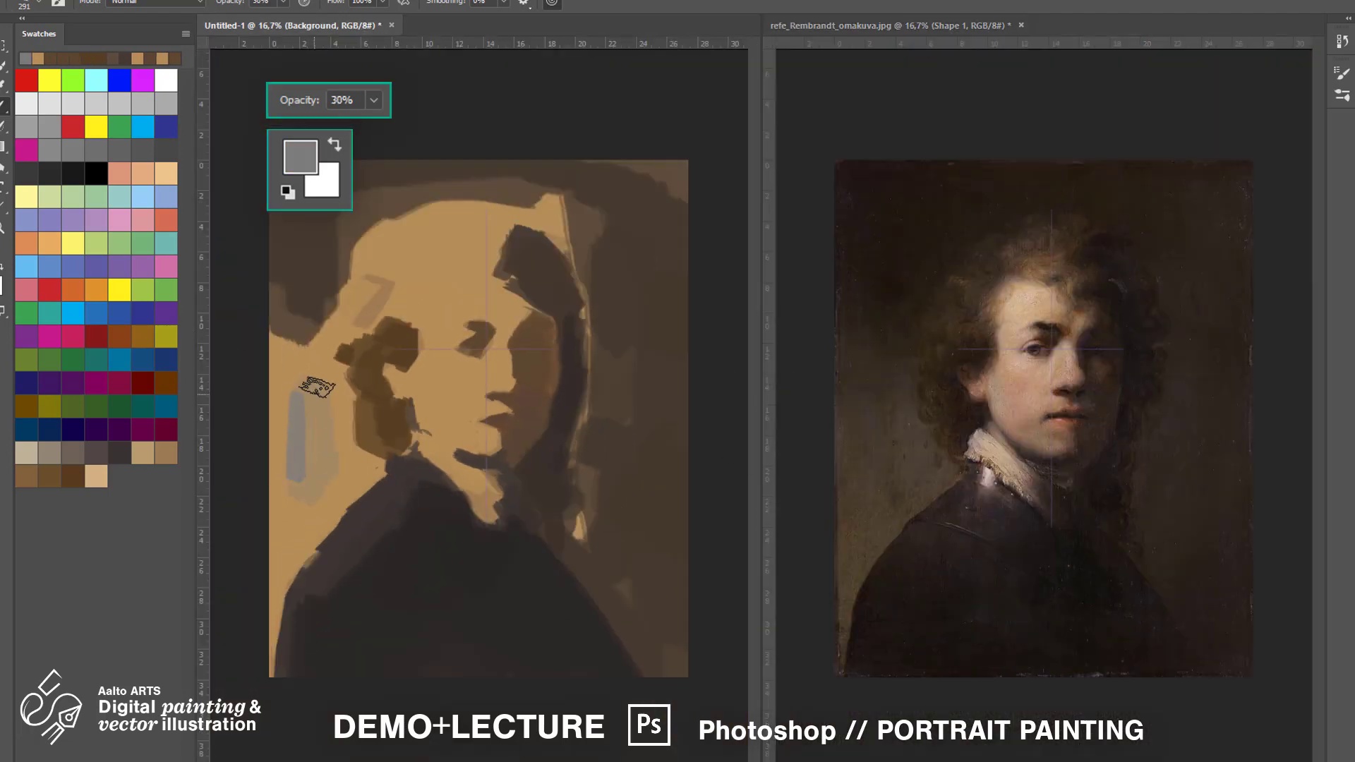
pyautogui.moveTo(413, 443); pyautogui.dragTo(432, 469)
# Fill the left background around the hair and shoulder with sampled grey-brown, using 70% and 30% opacity.
pyautogui.keyDown('alt'); pyautogui.click(302, 459); pyautogui.keyUp('alt')
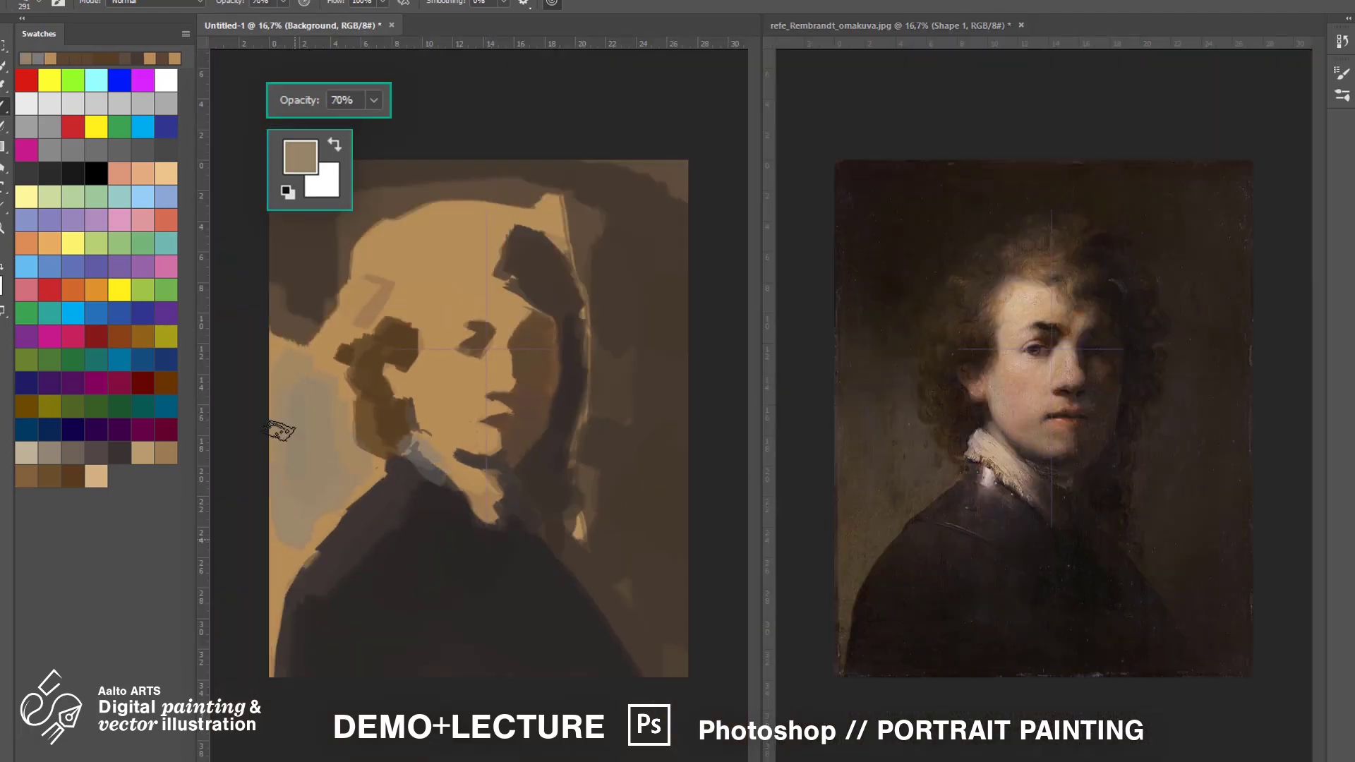
pyautogui.moveTo(280, 431); pyautogui.dragTo(315, 353)
pyautogui.keyDown('alt'); pyautogui.click(300, 554); pyautogui.keyUp('alt')
pyautogui.moveTo(303, 544); pyautogui.dragTo(331, 504)
pyautogui.keyDown('alt'); pyautogui.click(341, 483); pyautogui.keyUp('alt')
pyautogui.press('3')
pyautogui.moveTo(341, 482); pyautogui.dragTo(341, 467)
# Glaze the right and left background areas with a brown sampled right of the figure at 30% opacity.
pyautogui.keyDown('alt'); pyautogui.click(600, 432); pyautogui.keyUp('alt')
pyautogui.moveTo(605, 477)
pyautogui.mouseDown()
pyautogui.moveTo(604, 550)
pyautogui.moveTo(605, 466)
pyautogui.mouseUp()
pyautogui.moveTo(283, 331)
pyautogui.mouseDown()
pyautogui.moveTo(338, 526)
pyautogui.moveTo(384, 483)
pyautogui.moveTo(358, 522)
pyautogui.mouseUp()
# Clean up the left shoulder outline against the background with sampled grey-brown and dark tones at 80% opacity.
pyautogui.keyDown('alt'); pyautogui.click(310, 392); pyautogui.keyUp('alt')
pyautogui.keyDown('alt'); pyautogui.click(402, 460); pyautogui.keyUp('alt')
pyautogui.press('8')
pyautogui.keyDown('alt'); pyautogui.click(330, 495); pyautogui.keyUp('alt')
pyautogui.keyDown('alt'); pyautogui.click(381, 487); pyautogui.keyUp('alt')
pyautogui.keyDown('alt'); pyautogui.click(304, 482); pyautogui.keyUp('alt')
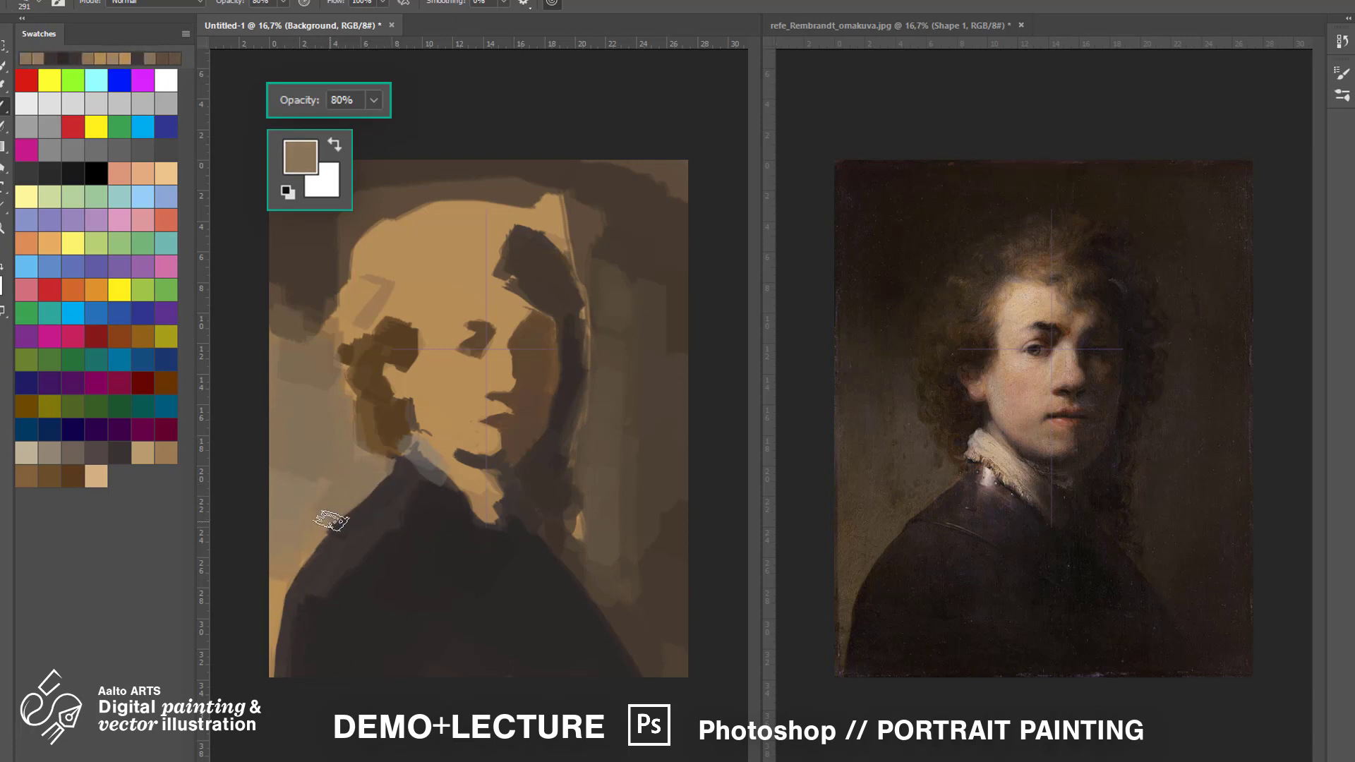
pyautogui.keyDown('alt'); pyautogui.click(583, 628); pyautogui.keyUp('alt')
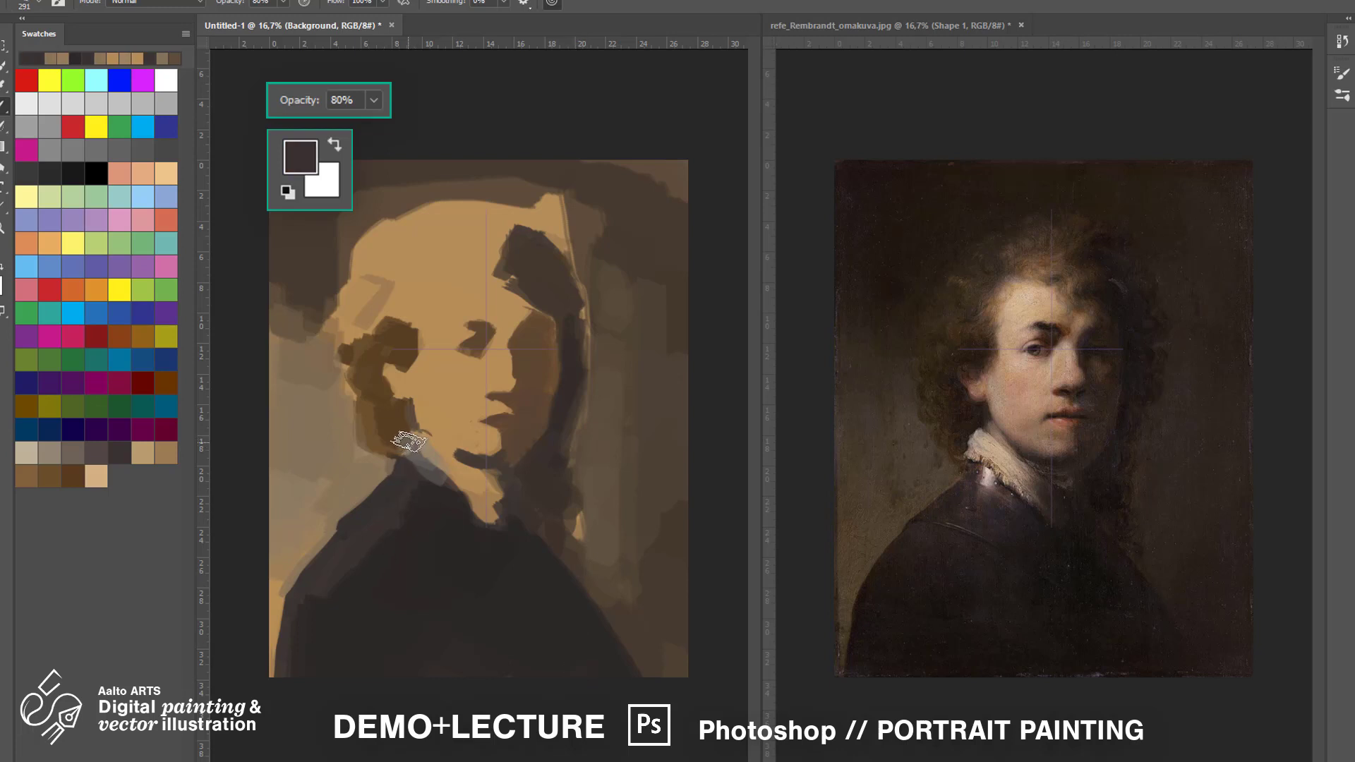
# Glaze the torso and soften the right shoulder into the background with sampled browns at 30% opacity.
pyautogui.press('3')
pyautogui.keyDown('alt'); pyautogui.click(369, 557); pyautogui.keyUp('alt')
pyautogui.moveTo(371, 551)
pyautogui.mouseDown()
pyautogui.moveTo(367, 663)
pyautogui.moveTo(432, 676)
pyautogui.mouseUp()
pyautogui.keyDown('alt'); pyautogui.click(279, 617); pyautogui.keyUp('alt')
pyautogui.keyDown('alt'); pyautogui.click(661, 631); pyautogui.keyUp('alt')
pyautogui.moveTo(562, 522); pyautogui.dragTo(621, 635)
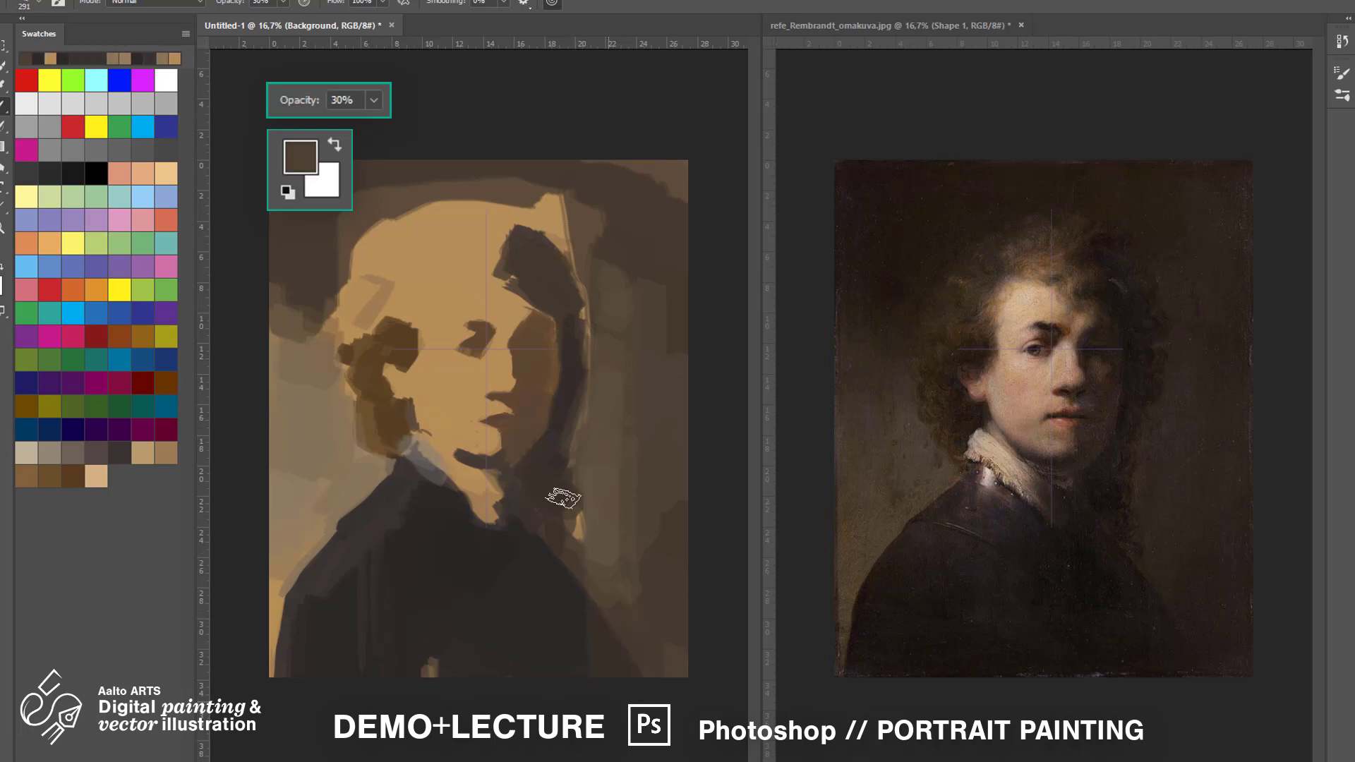
# Trim the head's outline from the left temple over the crown with dark background brown at 80% opacity.
pyautogui.keyDown('alt'); pyautogui.click(549, 559); pyautogui.keyUp('alt')
pyautogui.keyDown('alt'); pyautogui.click(378, 293); pyautogui.keyUp('alt')
pyautogui.press('8')
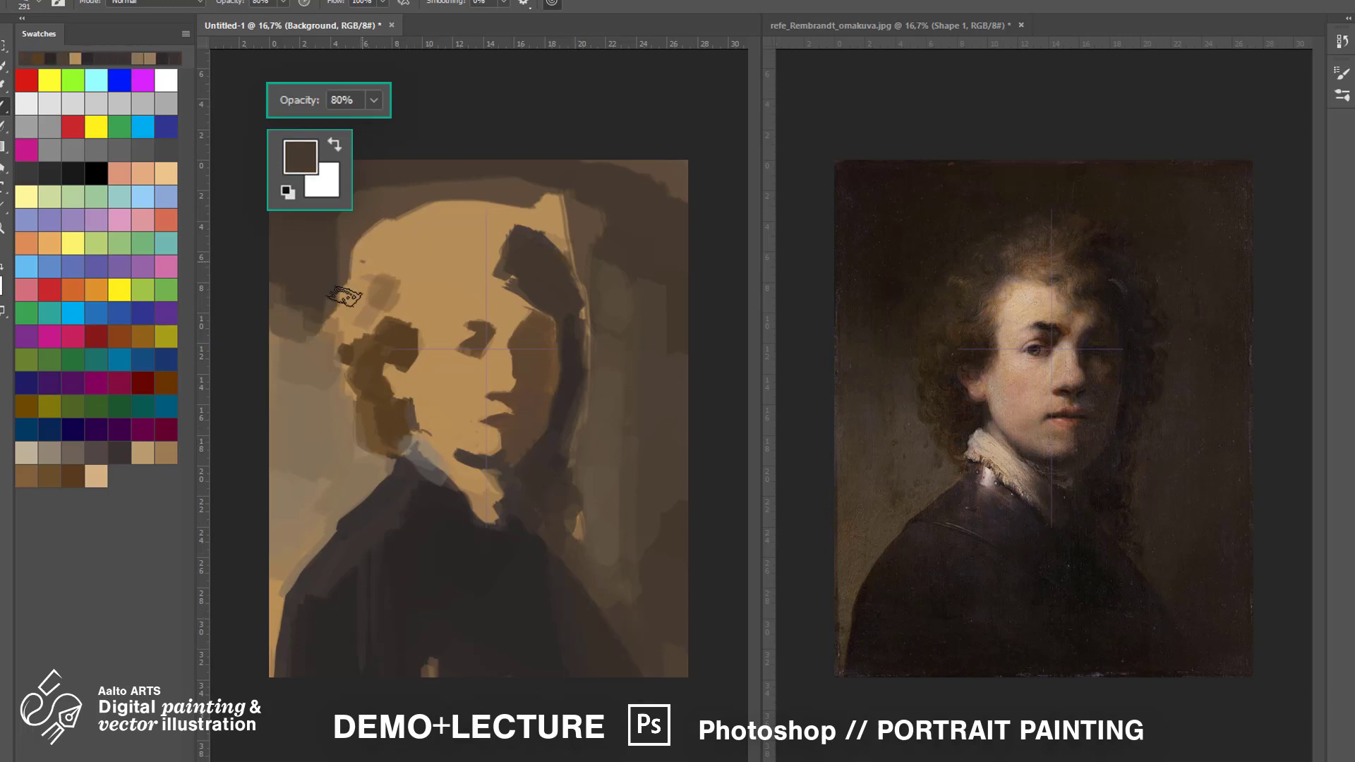
pyautogui.moveTo(364, 318)
pyautogui.mouseDown()
pyautogui.moveTo(484, 176)
pyautogui.moveTo(474, 195)
pyautogui.moveTo(590, 278)
pyautogui.mouseUp()
pyautogui.keyDown('alt'); pyautogui.click(538, 283); pyautogui.keyUp('alt')
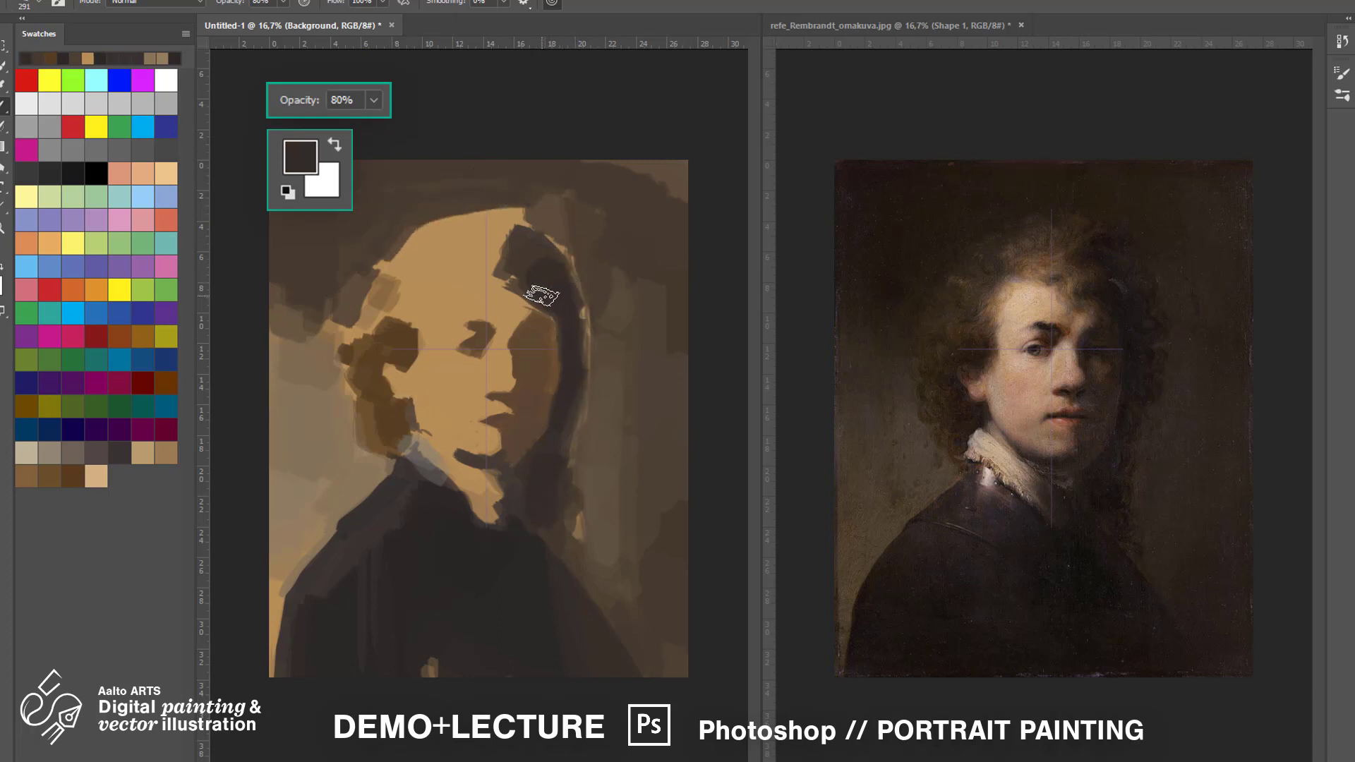
# Darken the shaded side of the face from eye level to jaw with sampled dark brown at 30% opacity.
pyautogui.keyDown('alt'); pyautogui.click(535, 337); pyautogui.keyUp('alt')
pyautogui.keyDown('alt'); pyautogui.click(558, 352); pyautogui.keyUp('alt')
pyautogui.press('3')
pyautogui.moveTo(538, 340); pyautogui.dragTo(533, 382)
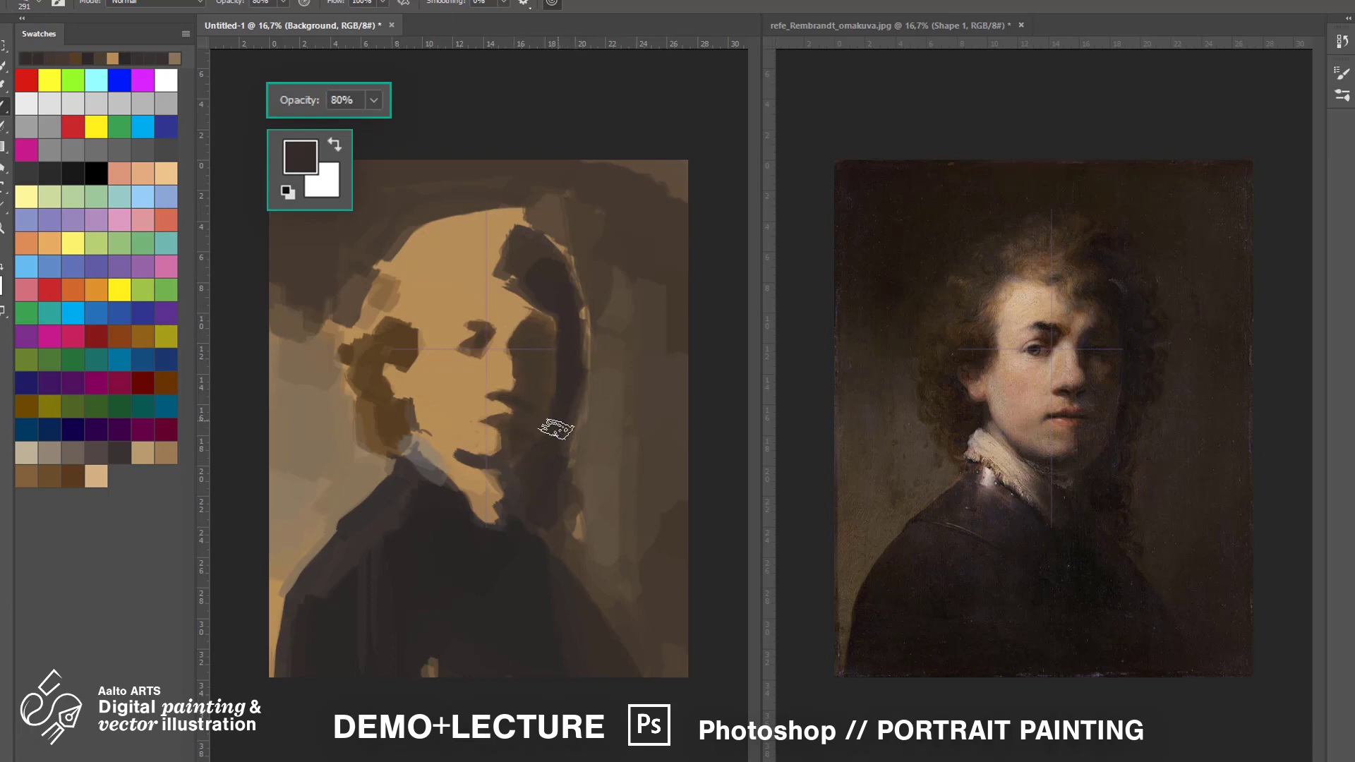
pyautogui.keyDown('alt'); pyautogui.click(538, 434); pyautogui.keyUp('alt')
# Warm the face with a light orange glaze from the swatches at 10% opacity, using the 495 px textured brush.
pyautogui.hotkey('ctrl', 'Tab')
pyautogui.hotkey('ctrl', '+')
pyautogui.hotkey('ctrl', '+')
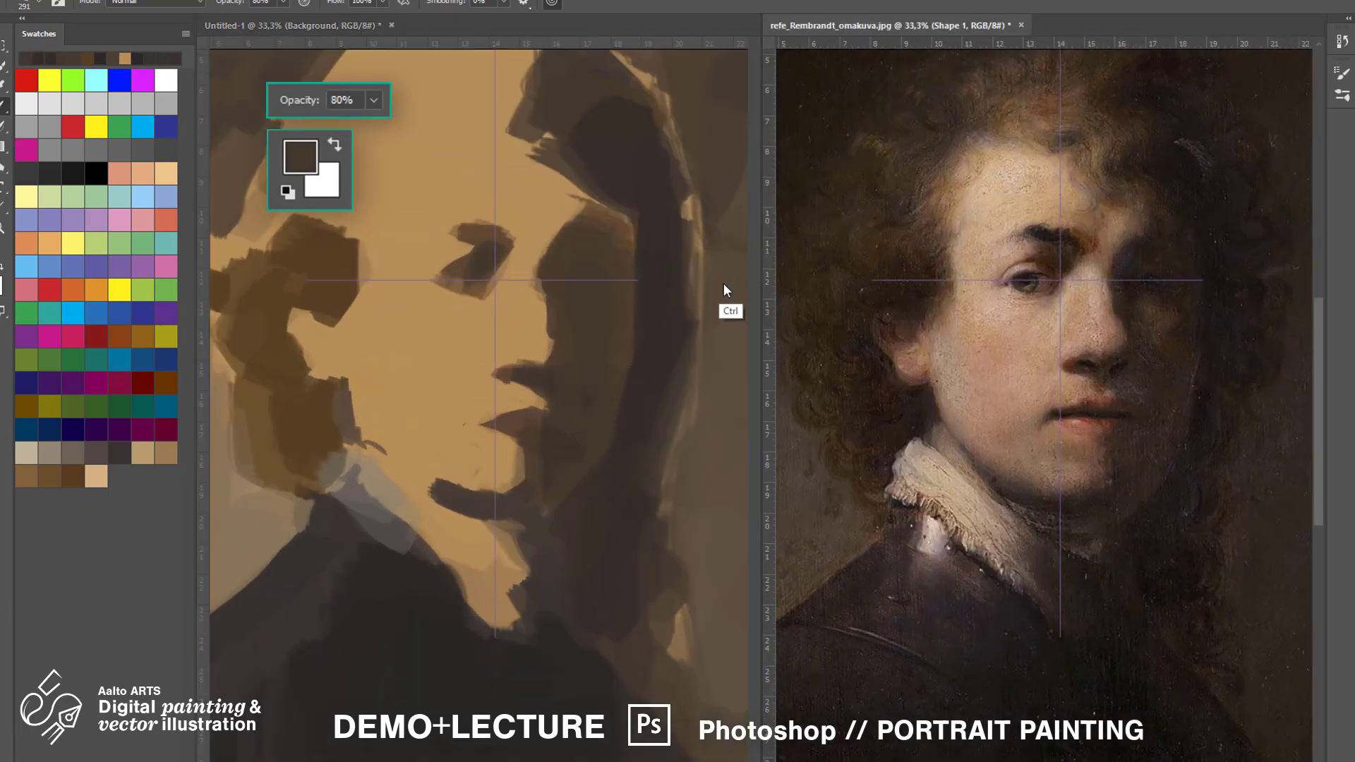
pyautogui.hotkey('ctrl', 'Tab')
pyautogui.press('3')
pyautogui.click(72, 289)
pyautogui.press('1')
pyautogui.rightClick(463, 343)
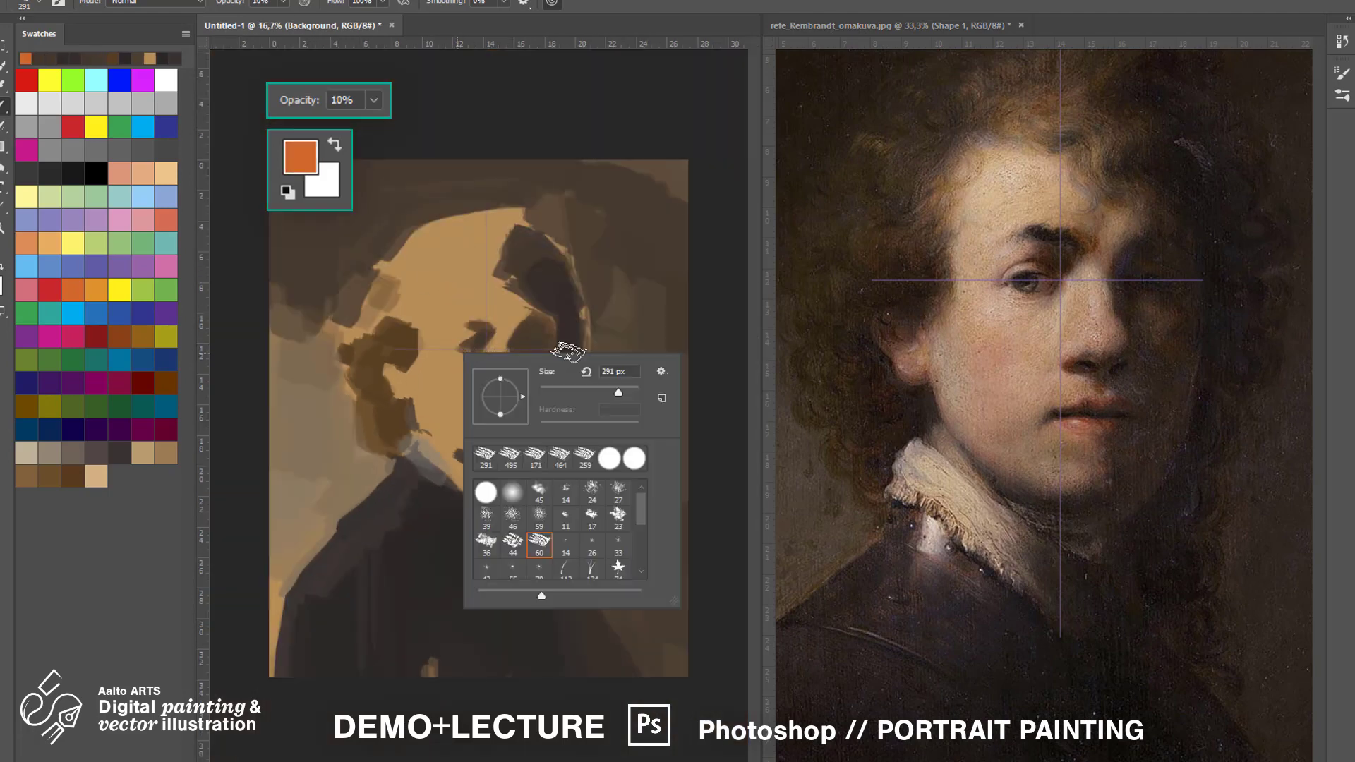
pyautogui.click(481, 318)
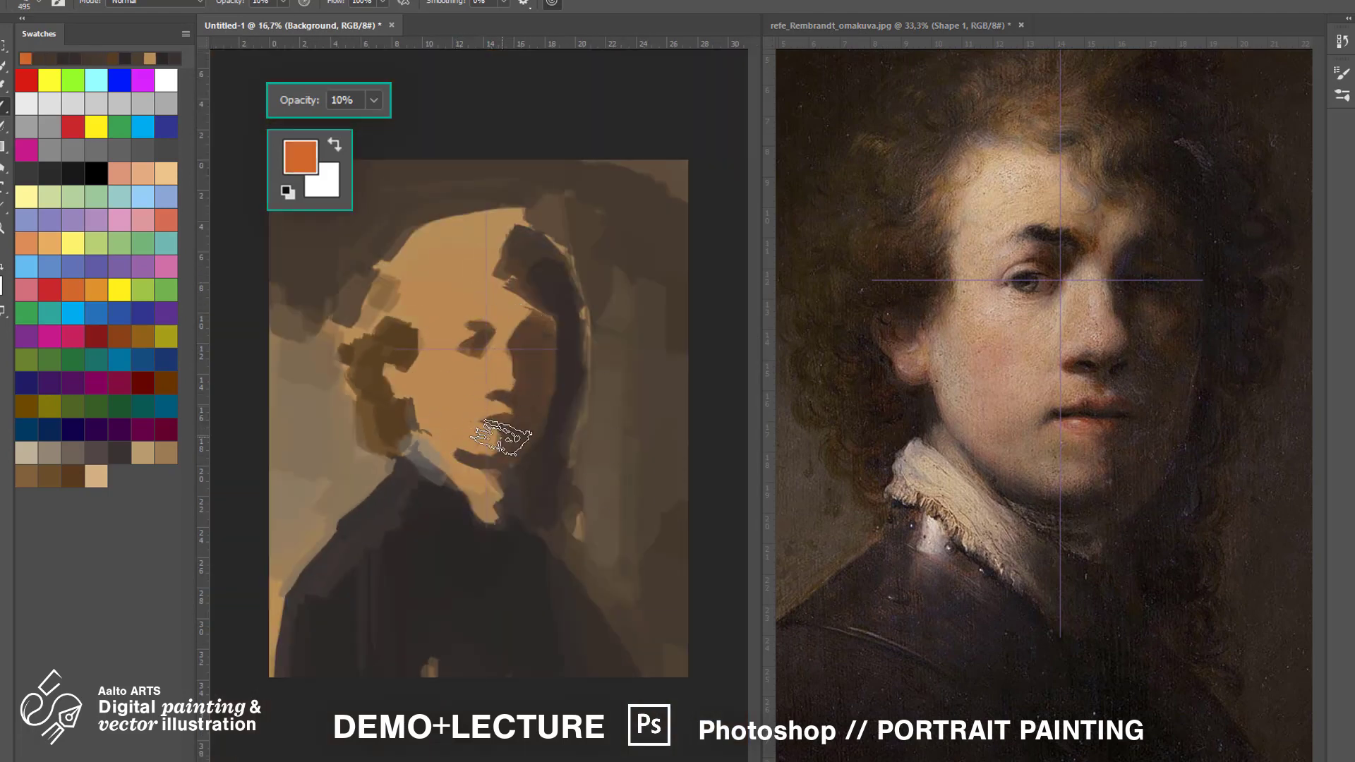
# Refine the nose, upper lip and shadow edge with sampled skin and brown tones at 80% and 30% opacity.
pyautogui.hotkey('ctrl', '+')
pyautogui.hotkey('ctrl', '+')
pyautogui.keyDown('alt'); pyautogui.click(502, 397); pyautogui.keyUp('alt')
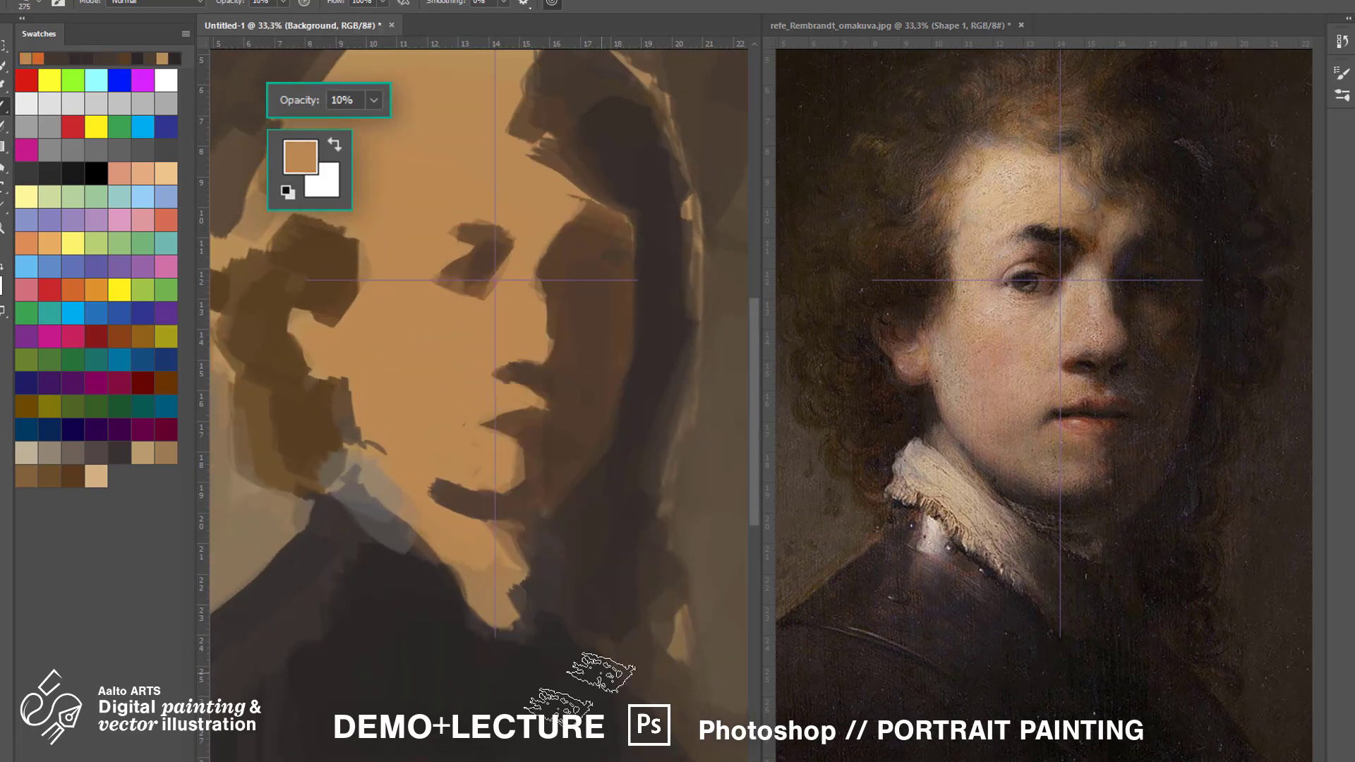
pyautogui.keyDown('alt'); pyautogui.click(476, 403); pyautogui.keyUp('alt')
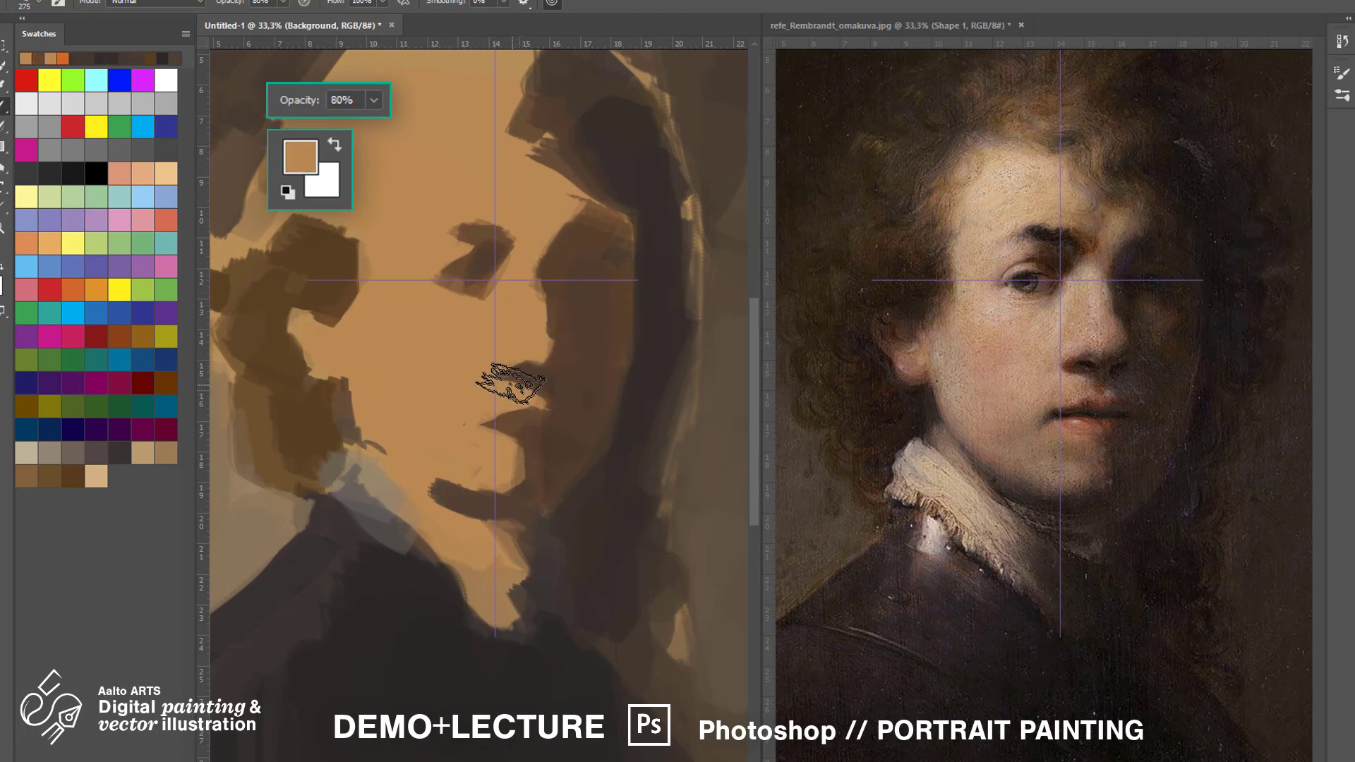
pyautogui.keyDown('alt'); pyautogui.click(549, 362); pyautogui.keyUp('alt')
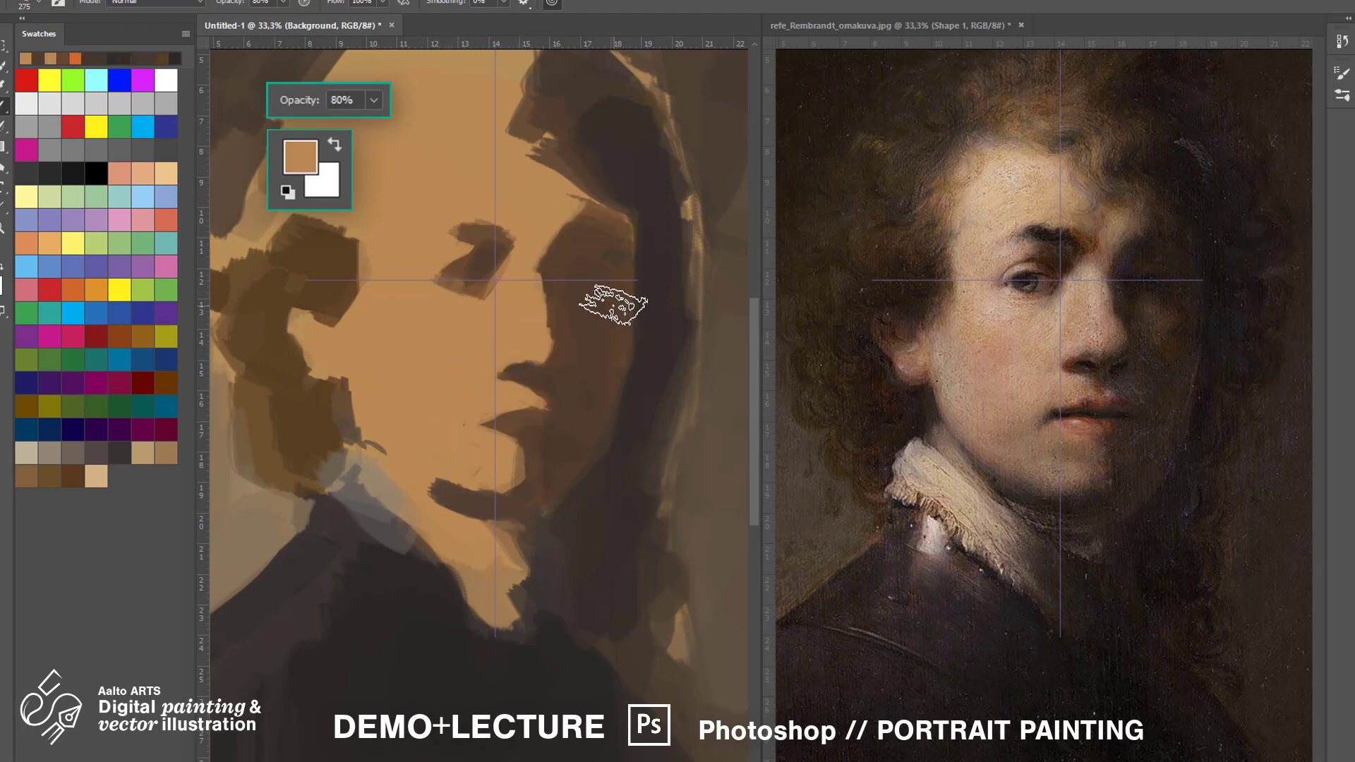
pyautogui.keyDown('alt'); pyautogui.click(559, 358); pyautogui.keyUp('alt')
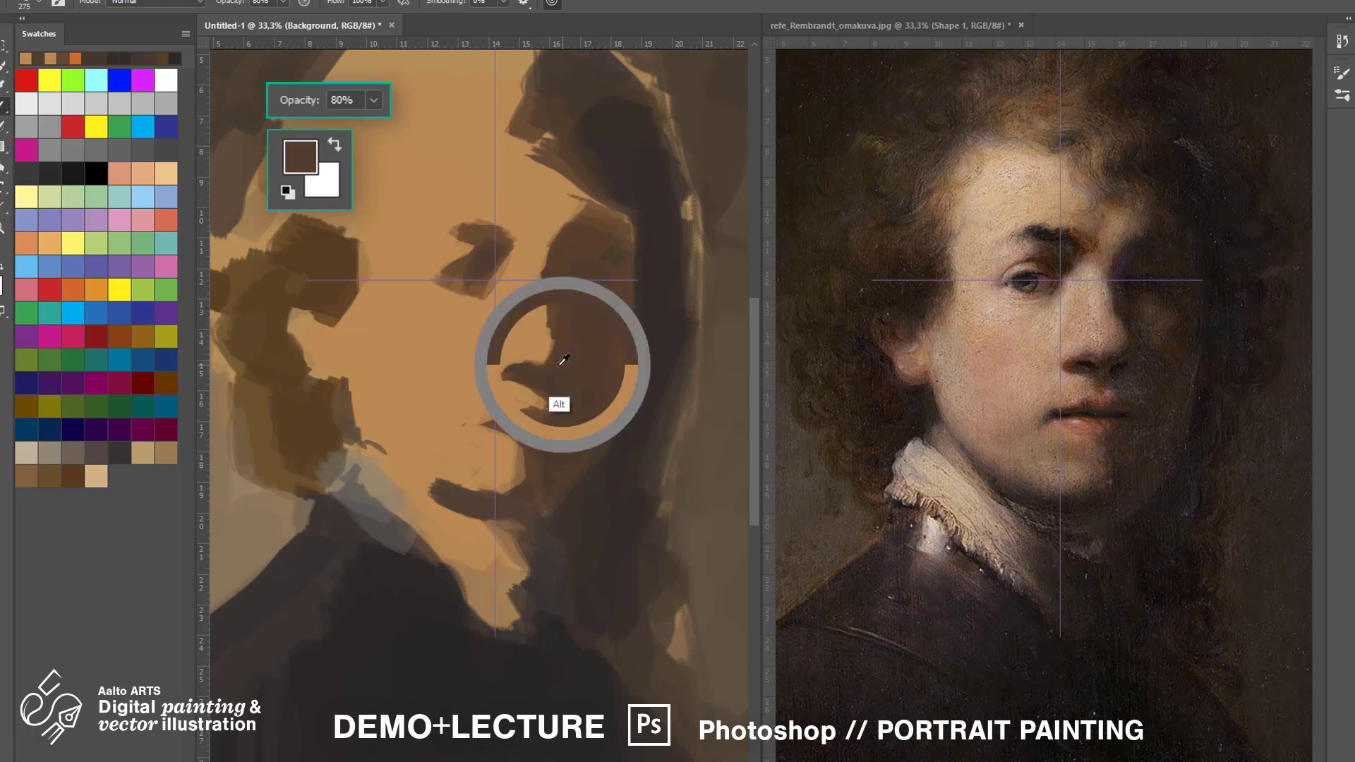
pyautogui.press('3')
pyautogui.moveTo(592, 475); pyautogui.dragTo(515, 411)
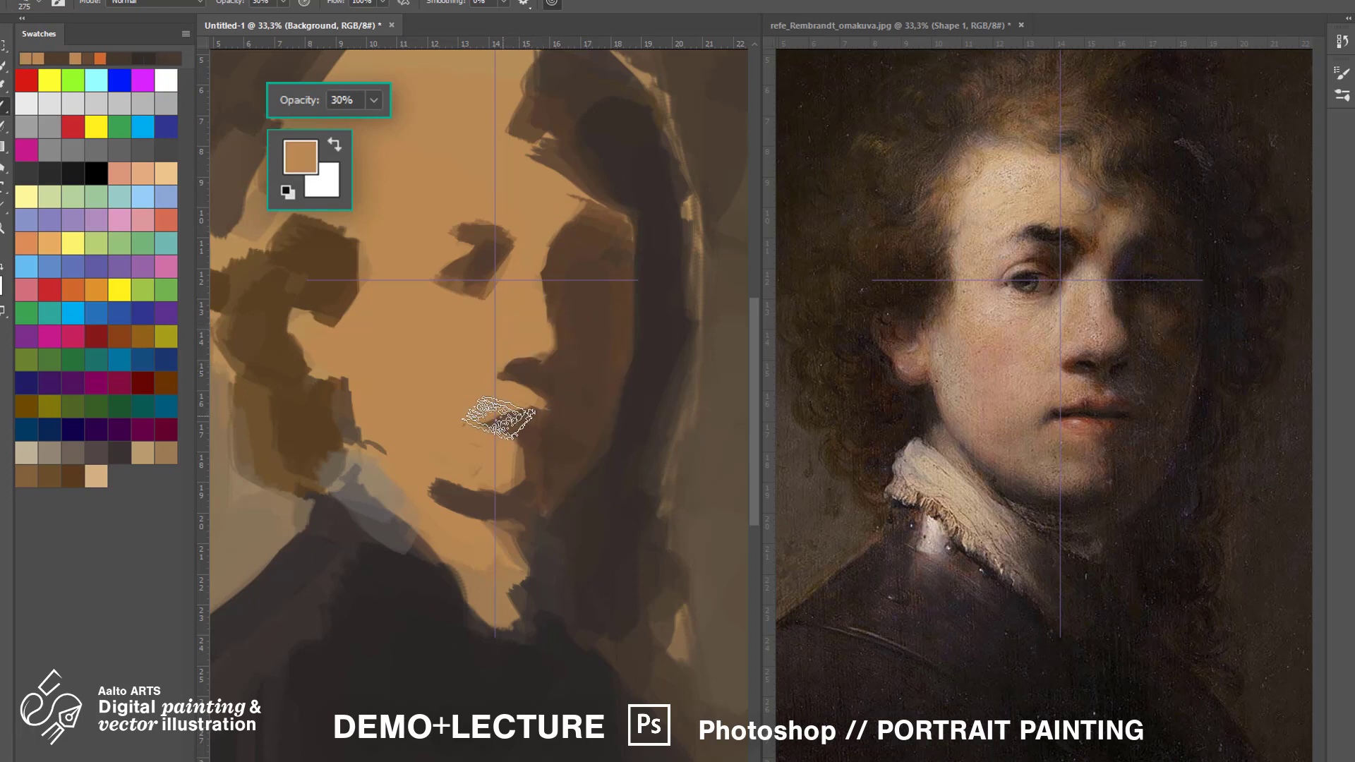
# Shade the jawline from the chin up to the left cheek with sampled brown at 30% opacity.
pyautogui.keyDown('alt'); pyautogui.click(519, 494); pyautogui.keyUp('alt')
pyautogui.moveTo(452, 487); pyautogui.dragTo(478, 490)
pyautogui.moveTo(377, 448)
pyautogui.mouseDown()
pyautogui.moveTo(354, 400)
pyautogui.moveTo(372, 451)
pyautogui.moveTo(462, 498)
pyautogui.mouseUp()
pyautogui.keyDown('alt'); pyautogui.click(346, 396); pyautogui.keyUp('alt')
pyautogui.keyDown('alt'); pyautogui.click(484, 475); pyautogui.keyUp('alt')
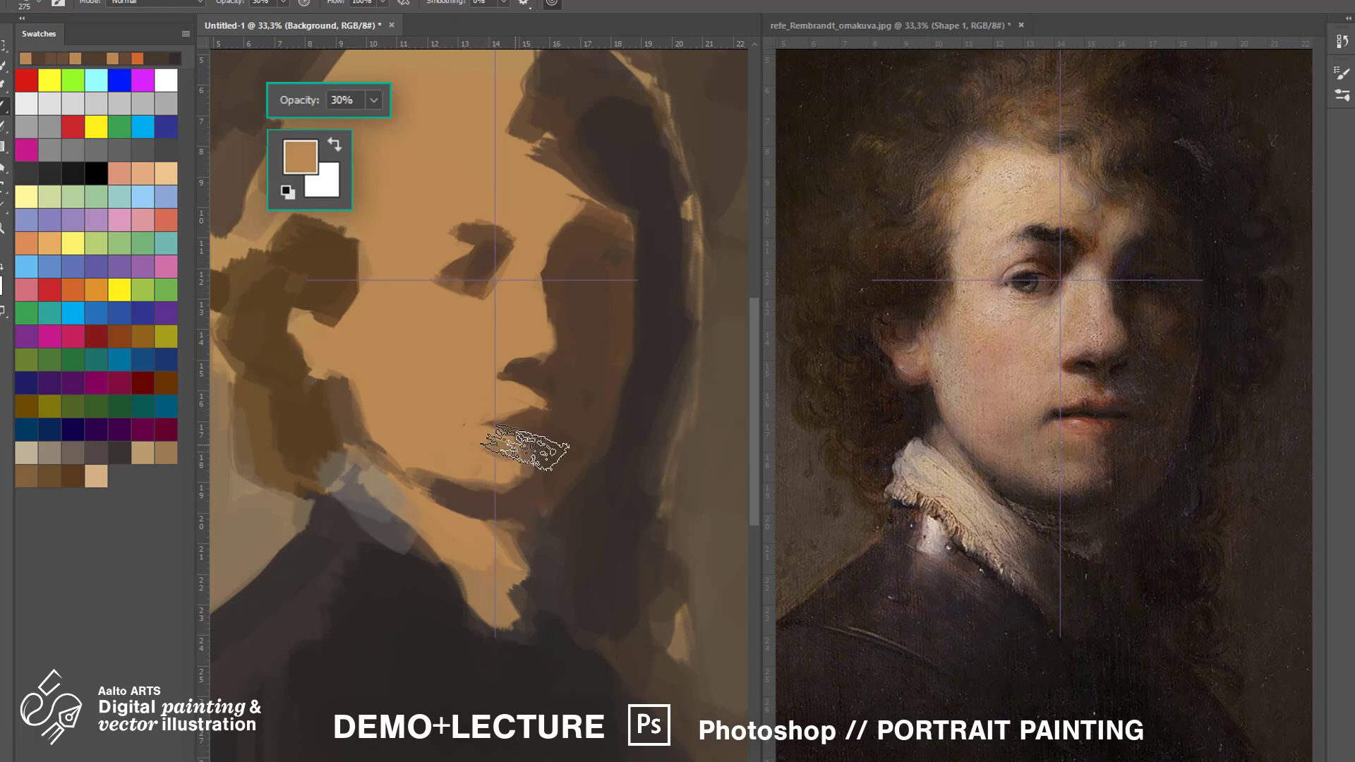
# Shape the lips and the left eye socket with tones sampled from the face at 30% opacity.
pyautogui.keyDown('alt'); pyautogui.click(498, 420); pyautogui.keyUp('alt')
pyautogui.keyDown('alt'); pyautogui.click(469, 406); pyautogui.keyUp('alt')
pyautogui.moveTo(498, 418); pyautogui.dragTo(473, 409)
pyautogui.keyDown('alt'); pyautogui.click(502, 418); pyautogui.keyUp('alt')
pyautogui.keyDown('alt'); pyautogui.click(487, 403); pyautogui.keyUp('alt')
pyautogui.keyDown('alt'); pyautogui.click(463, 276); pyautogui.keyUp('alt')
pyautogui.moveTo(434, 278); pyautogui.dragTo(458, 267)
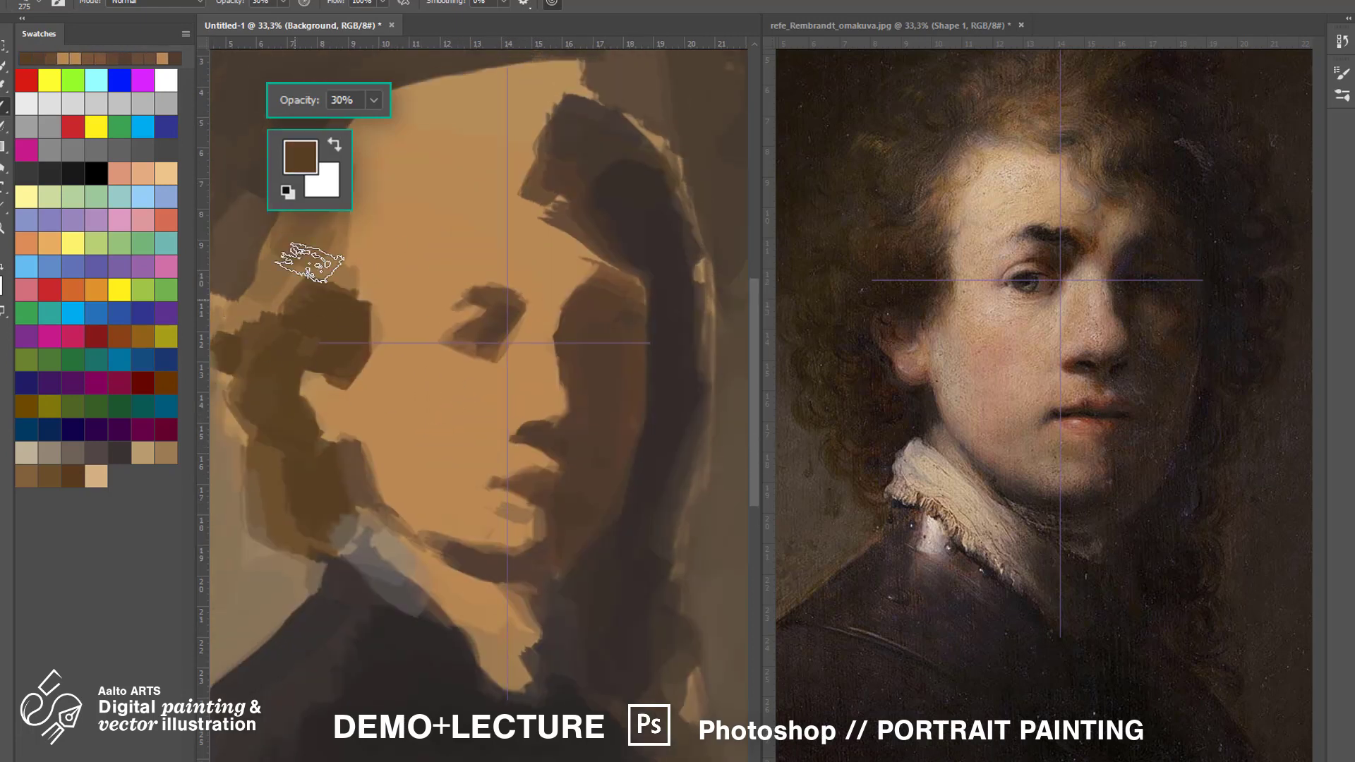
# Glaze brown hair across the top of the forehead at 30% opacity to establish the hairline.
pyautogui.scroll(-1, 1322, 374)
pyautogui.moveTo(1322, 374); pyautogui.dragTo(1322, 338)
pyautogui.click(487, 152)
pyautogui.moveTo(471, 145); pyautogui.dragTo(520, 185)
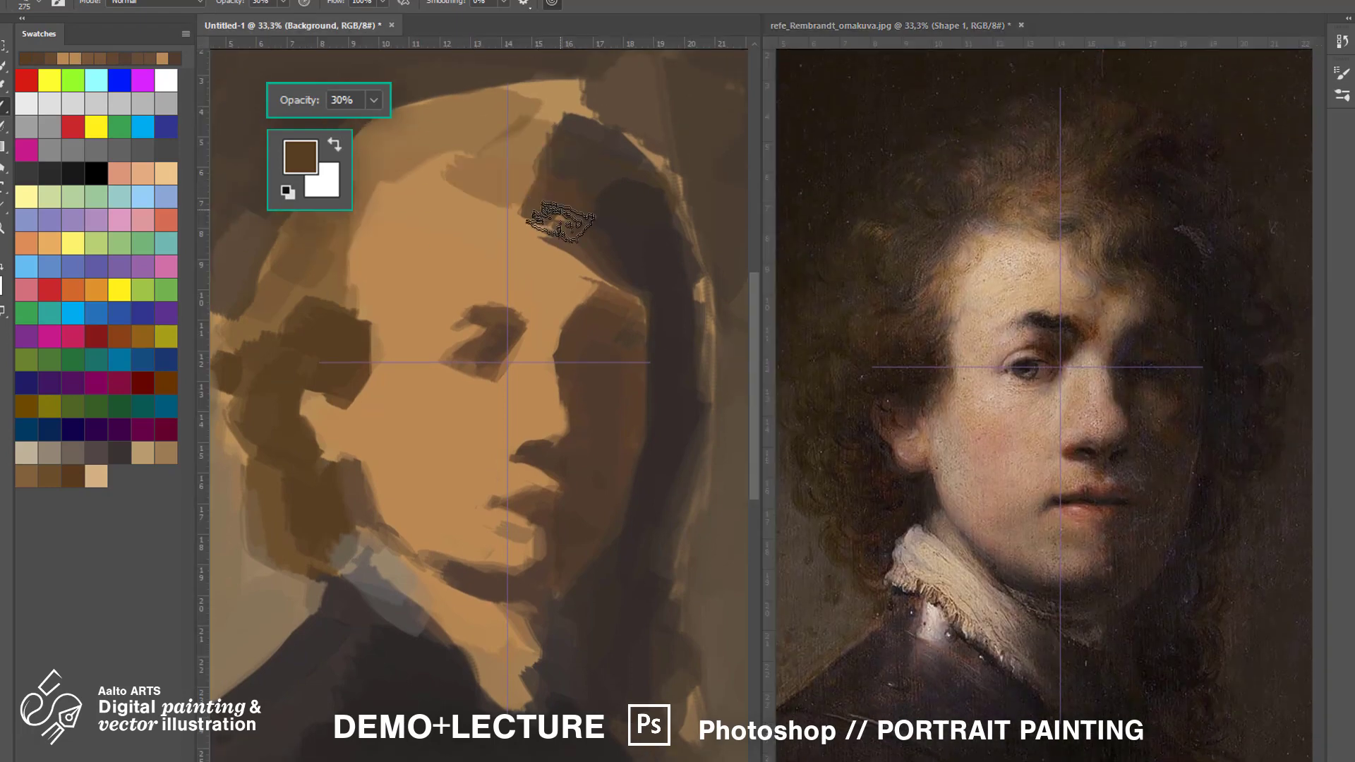
pyautogui.moveTo(526, 109)
pyautogui.mouseDown()
pyautogui.moveTo(430, 173)
pyautogui.moveTo(475, 134)
pyautogui.moveTo(538, 151)
pyautogui.mouseUp()
# Trim the crown's outline from the left temple upward with sampled dark background brown at 80% opacity.
pyautogui.press('8')
pyautogui.keyDown('alt'); pyautogui.click(293, 241); pyautogui.keyUp('alt')
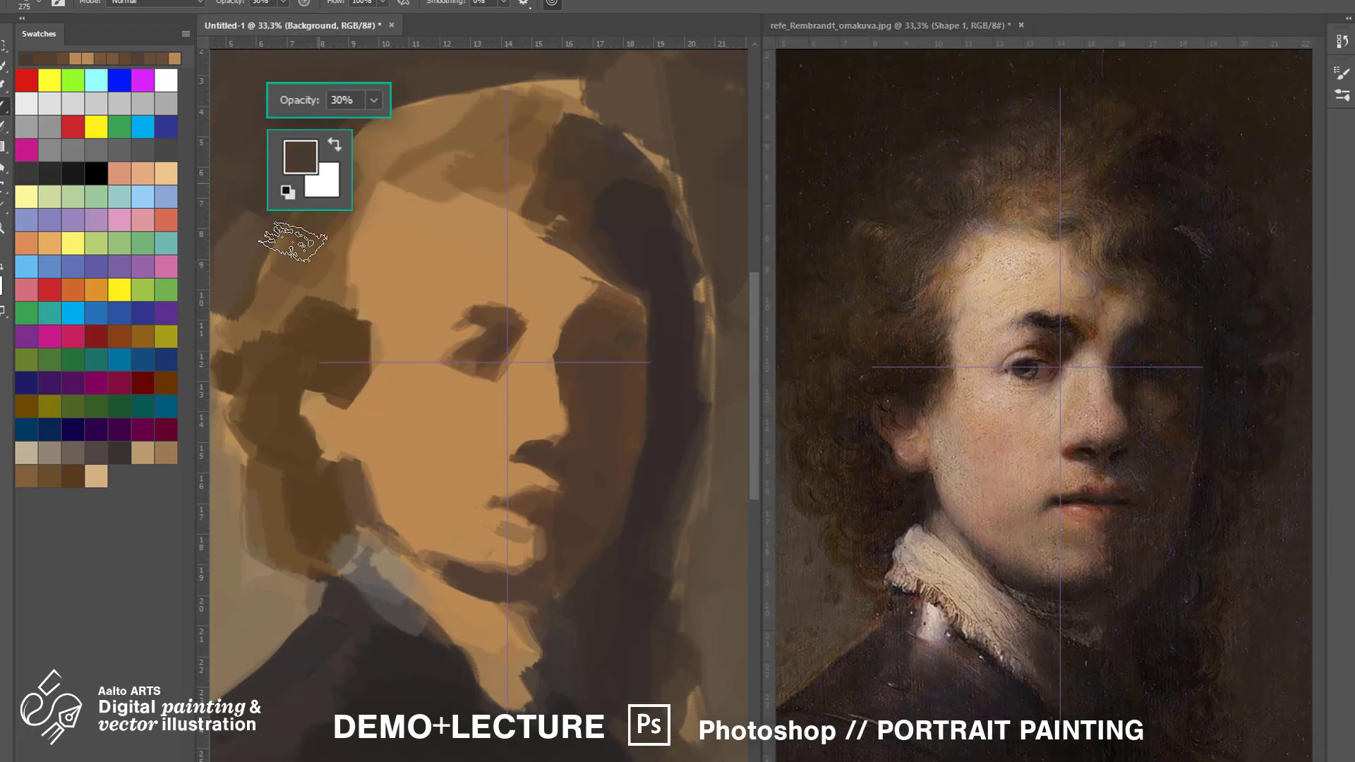
pyautogui.moveTo(369, 141); pyautogui.dragTo(550, 74)
# Strengthen the left eye shadow and add a faint skin-tone patch on the shaded cheek at 20% opacity.
pyautogui.moveTo(616, 304); pyautogui.dragTo(590, 379)
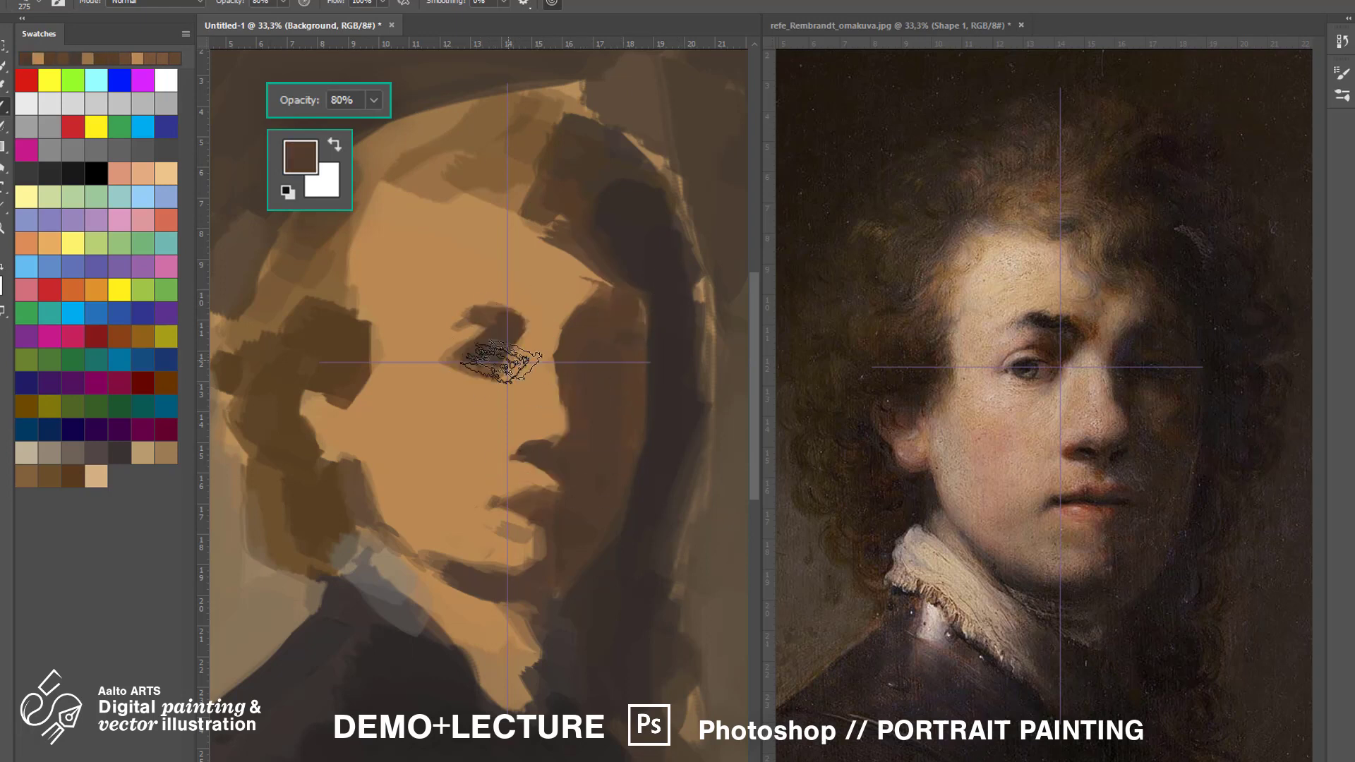
pyautogui.keyDown('alt'); pyautogui.click(473, 368); pyautogui.keyUp('alt')
pyautogui.keyDown('alt'); pyautogui.click(484, 378); pyautogui.keyUp('alt')
pyautogui.press('2')
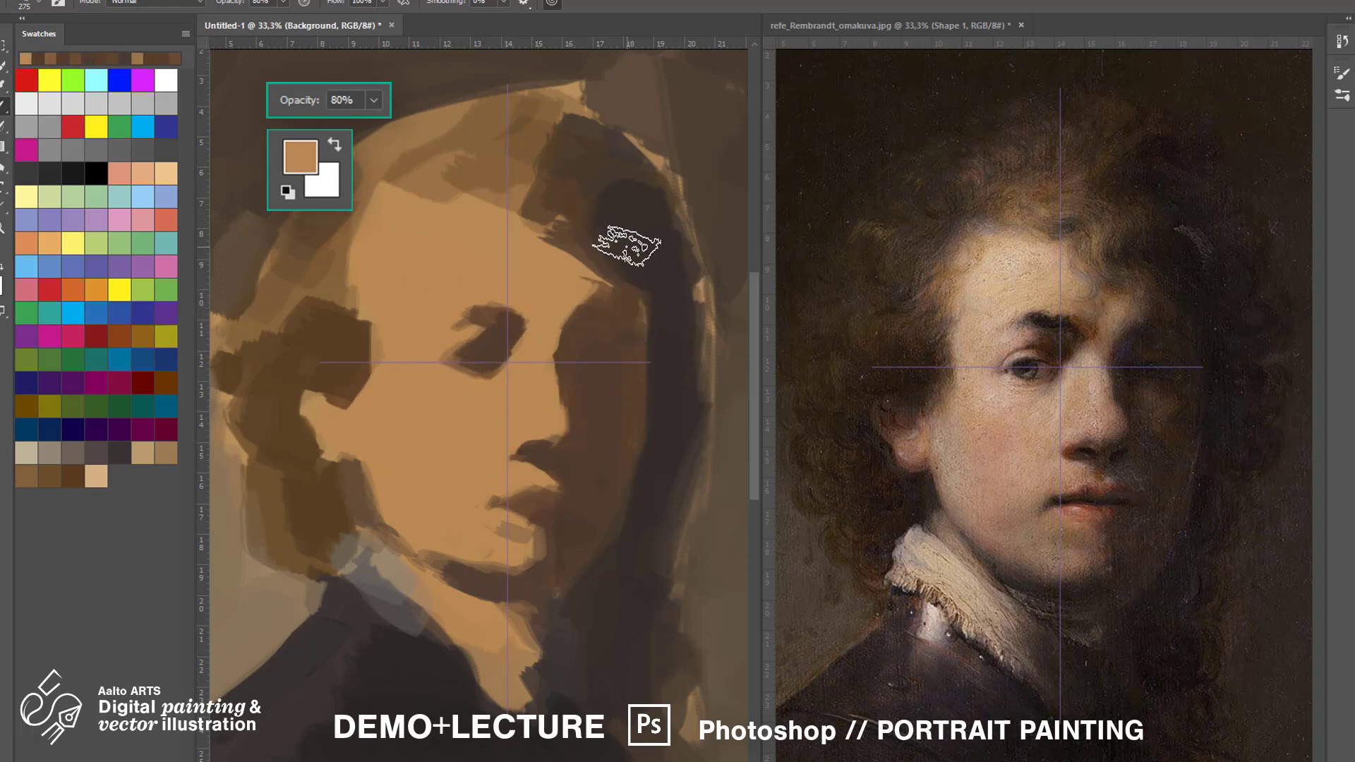
pyautogui.moveTo(602, 378); pyautogui.dragTo(612, 395)
pyautogui.press('8')
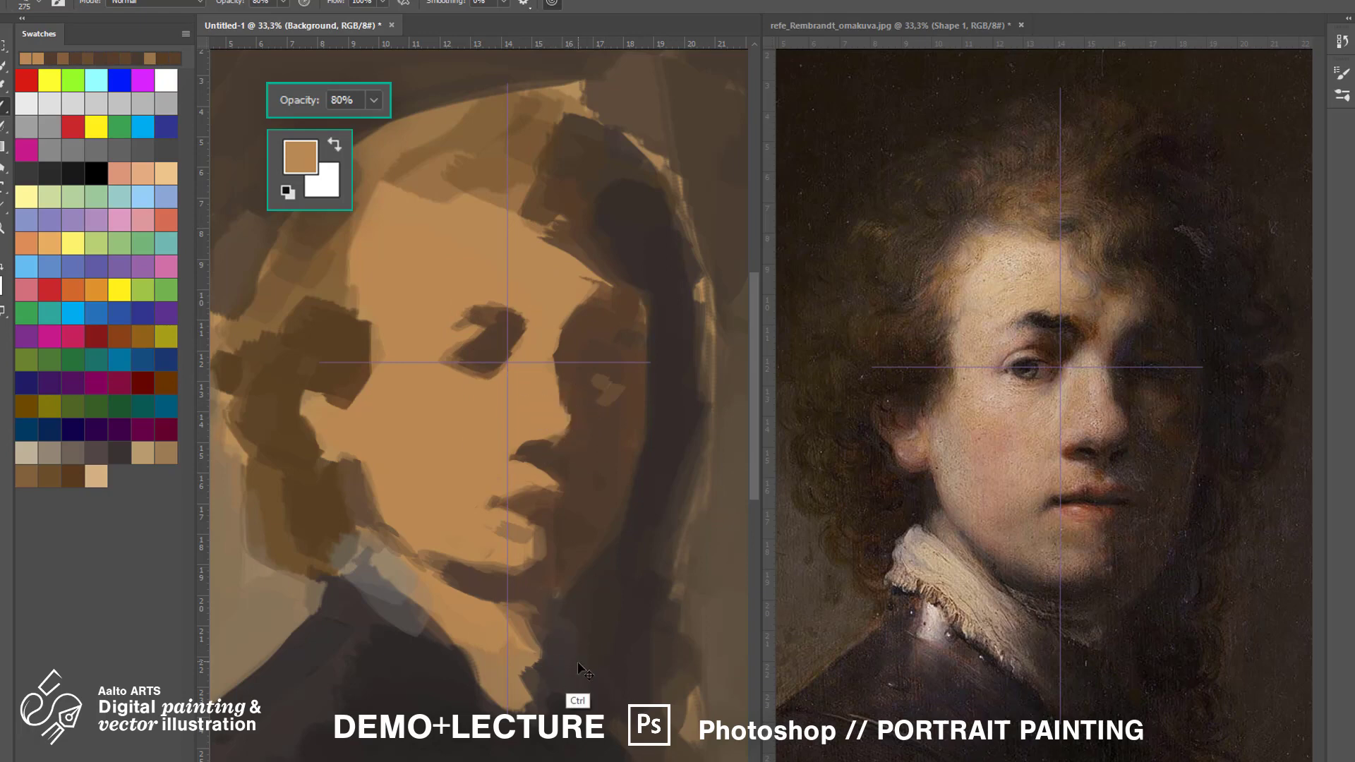
pyautogui.keyDown('alt'); pyautogui.click(570, 435); pyautogui.keyUp('alt')
# Make the Background layer active in the Rembrandt reference image.
pyautogui.hotkey('ctrl', '-')
pyautogui.hotkey('ctrl', '-')
pyautogui.click(963, 253)
pyautogui.hotkey('ctrl', '-')
pyautogui.hotkey('ctrl', '-')
pyautogui.press('F7')
pyautogui.click(1250, 244)
pyautogui.press('F7')
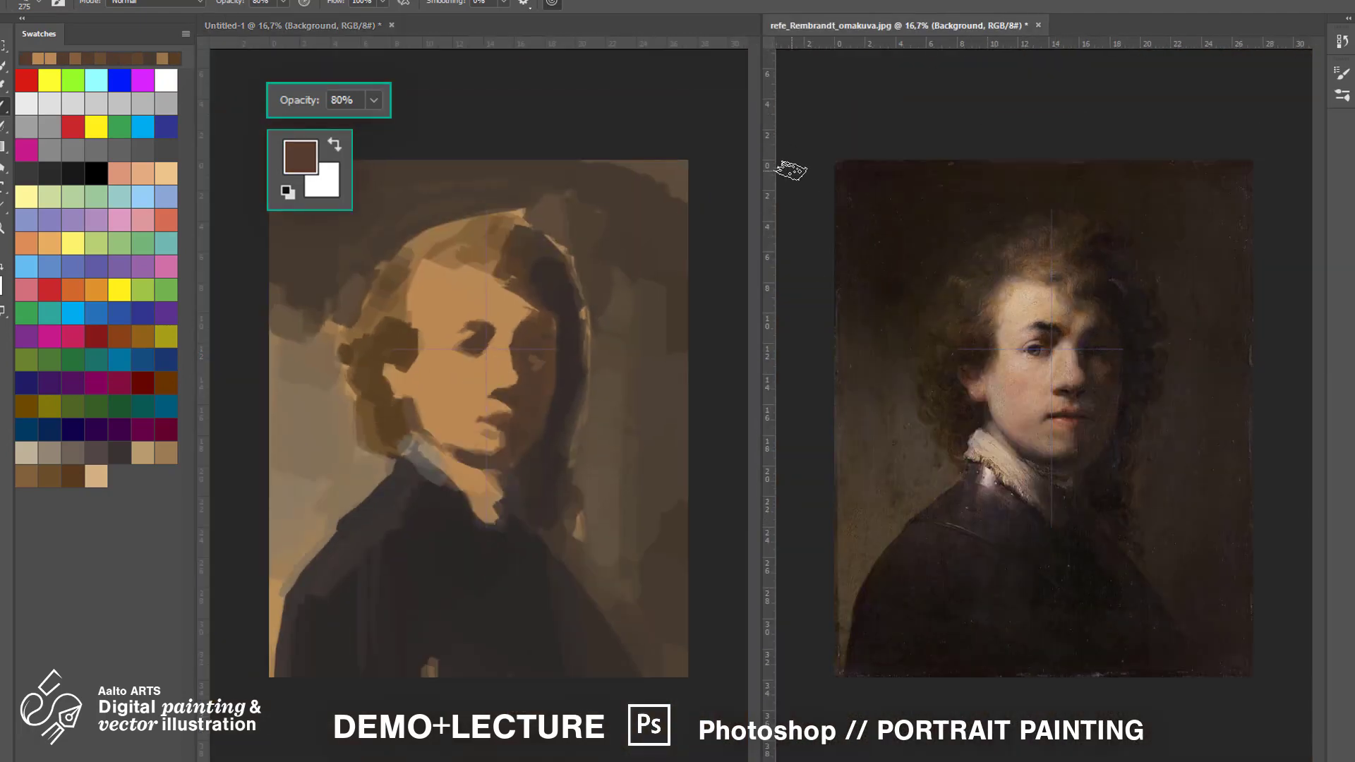
# Touch up the hair beside the ear and the left eye shadow with sampled browns at 80% opacity.
pyautogui.keyDown('alt'); pyautogui.click(446, 536); pyautogui.keyUp('alt')
pyautogui.keyDown('alt'); pyautogui.click(532, 432); pyautogui.keyUp('alt')
pyautogui.click(385, 402)
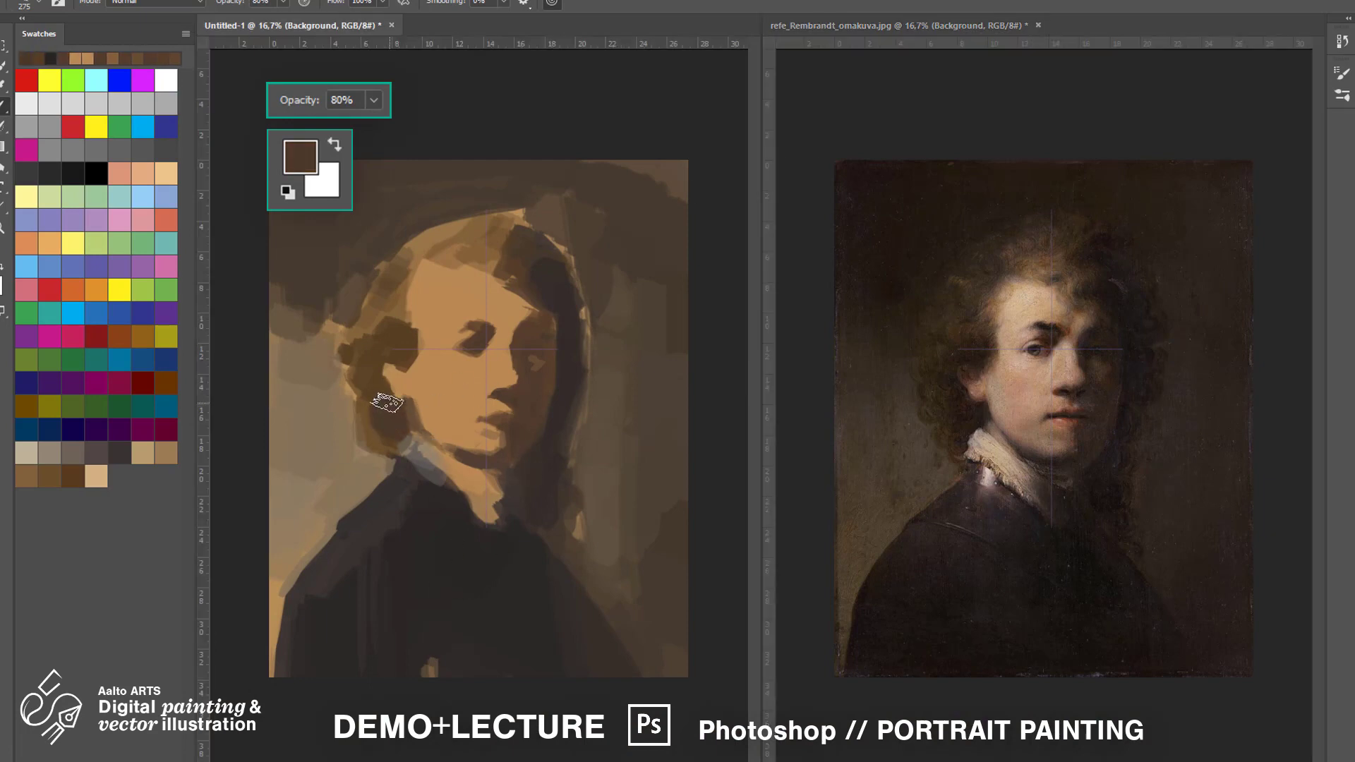
pyautogui.click(461, 348)
pyautogui.keyDown('alt'); pyautogui.click(400, 336); pyautogui.keyUp('alt')
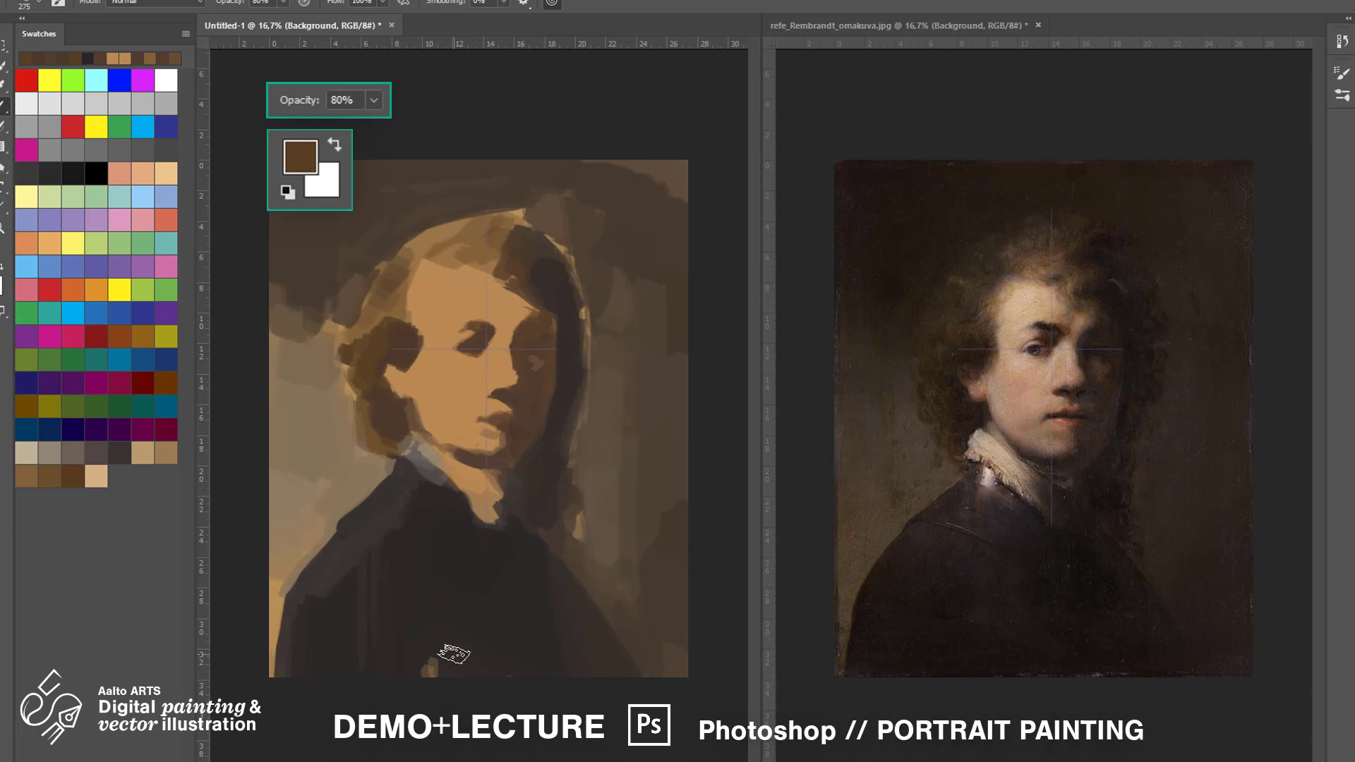
# Paint the light collar down the neck in sampled grey-beige and touch up the left eyebrow at 80% opacity.
pyautogui.keyDown('alt'); pyautogui.click(457, 467); pyautogui.keyUp('alt')
pyautogui.keyDown('alt'); pyautogui.click(452, 455); pyautogui.keyUp('alt')
pyautogui.moveTo(446, 451)
pyautogui.mouseDown()
pyautogui.moveTo(496, 453)
pyautogui.moveTo(423, 451)
pyautogui.mouseUp()
pyautogui.keyDown('alt'); pyautogui.click(418, 449); pyautogui.keyUp('alt')
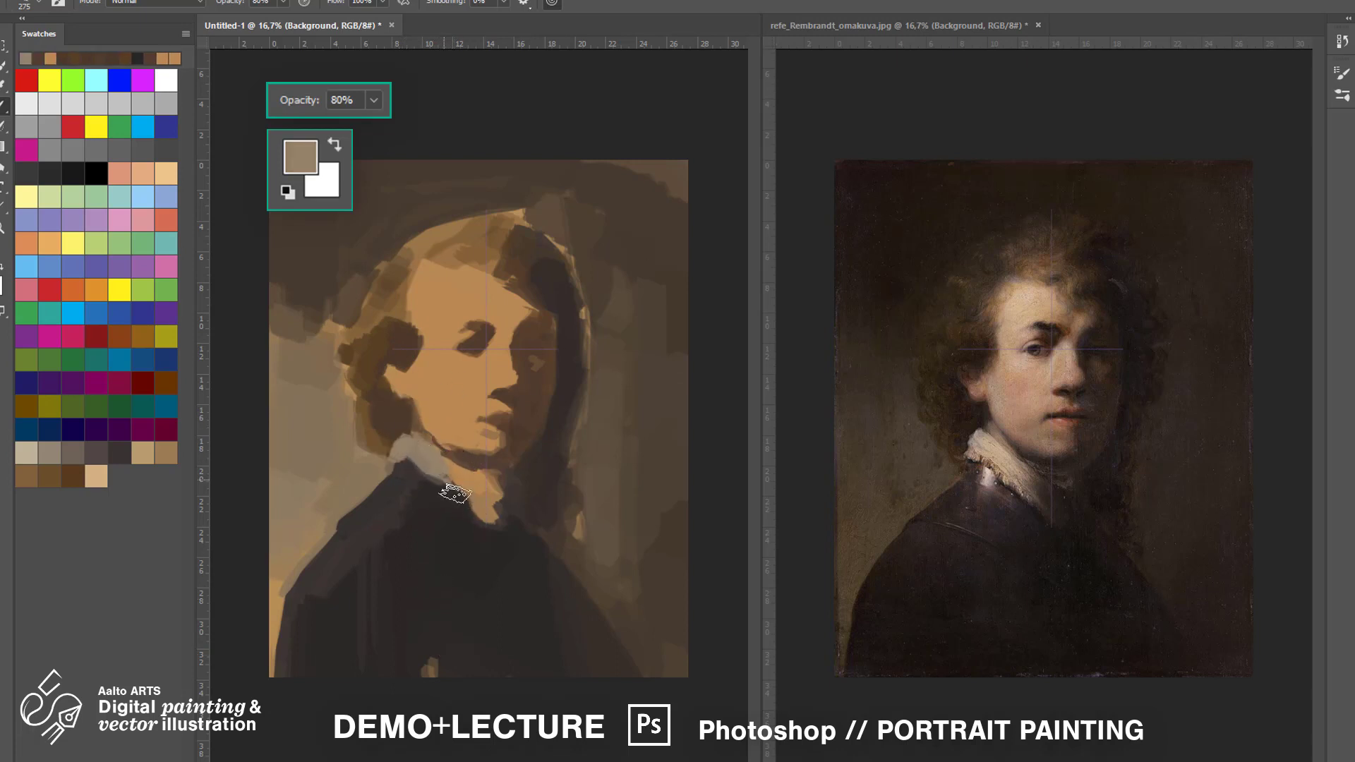
pyautogui.keyDown('alt'); pyautogui.click(459, 329); pyautogui.keyUp('alt')
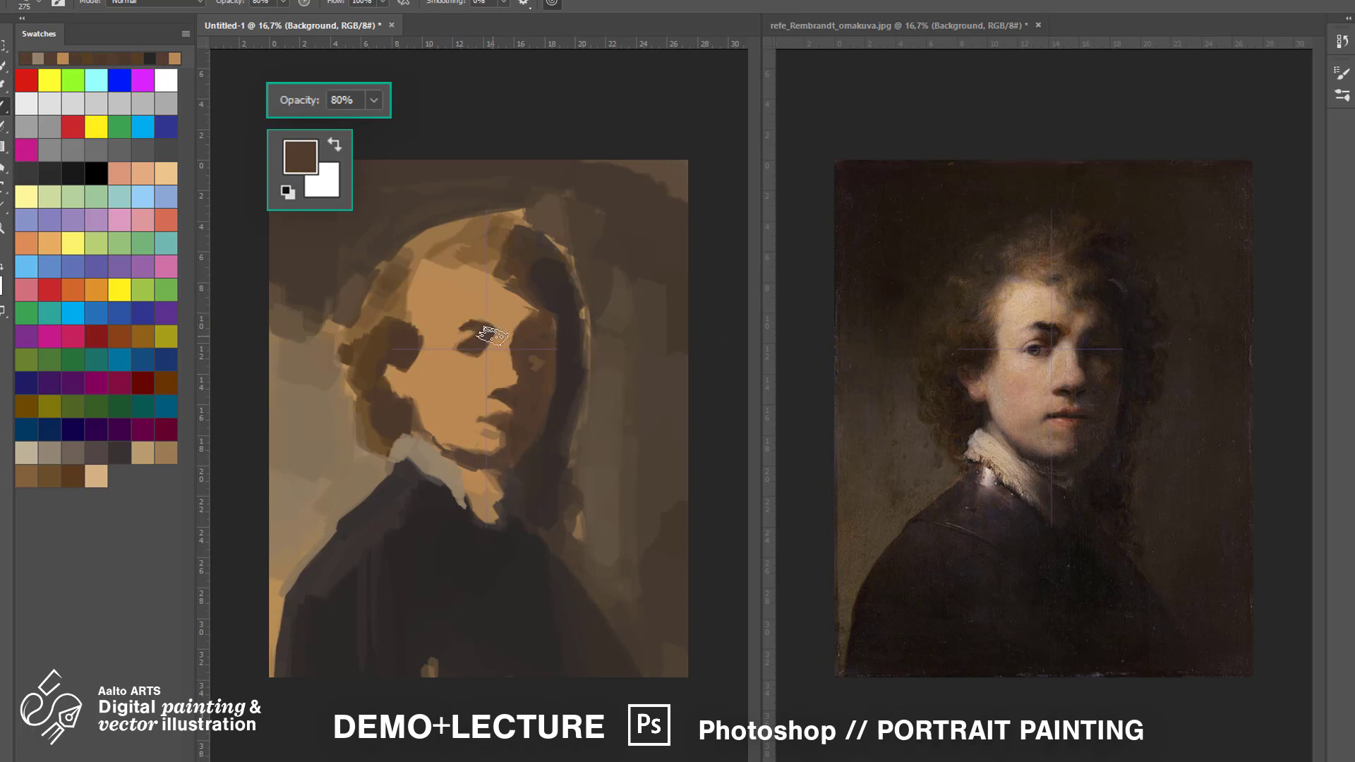
# Darken the upper-left background and blend it into the hair's outline with sampled dark browns, finishing at 30% opacity.
pyautogui.keyDown('alt'); pyautogui.click(319, 381); pyautogui.keyUp('alt')
pyautogui.keyDown('alt'); pyautogui.click(360, 240); pyautogui.keyUp('alt')
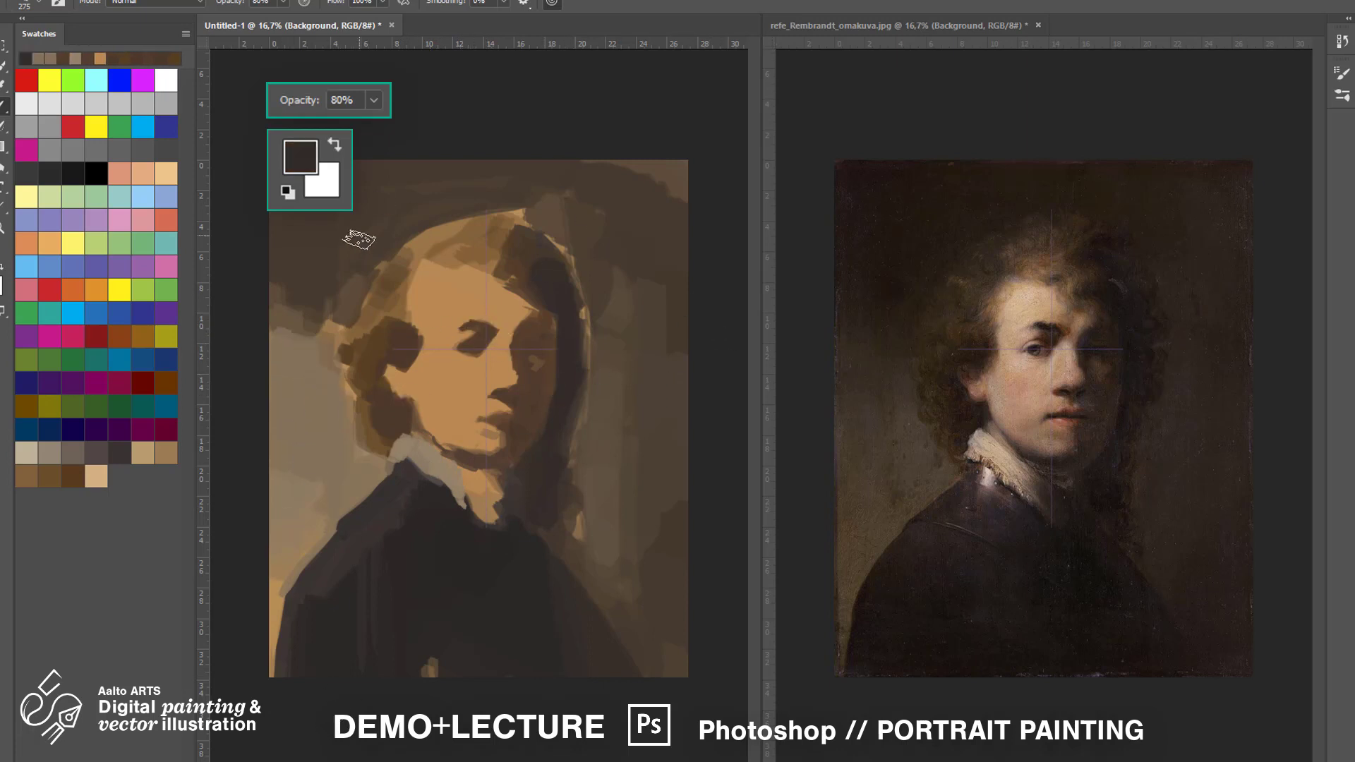
pyautogui.moveTo(279, 317); pyautogui.dragTo(452, 149)
pyautogui.keyDown('alt'); pyautogui.click(564, 343); pyautogui.keyUp('alt')
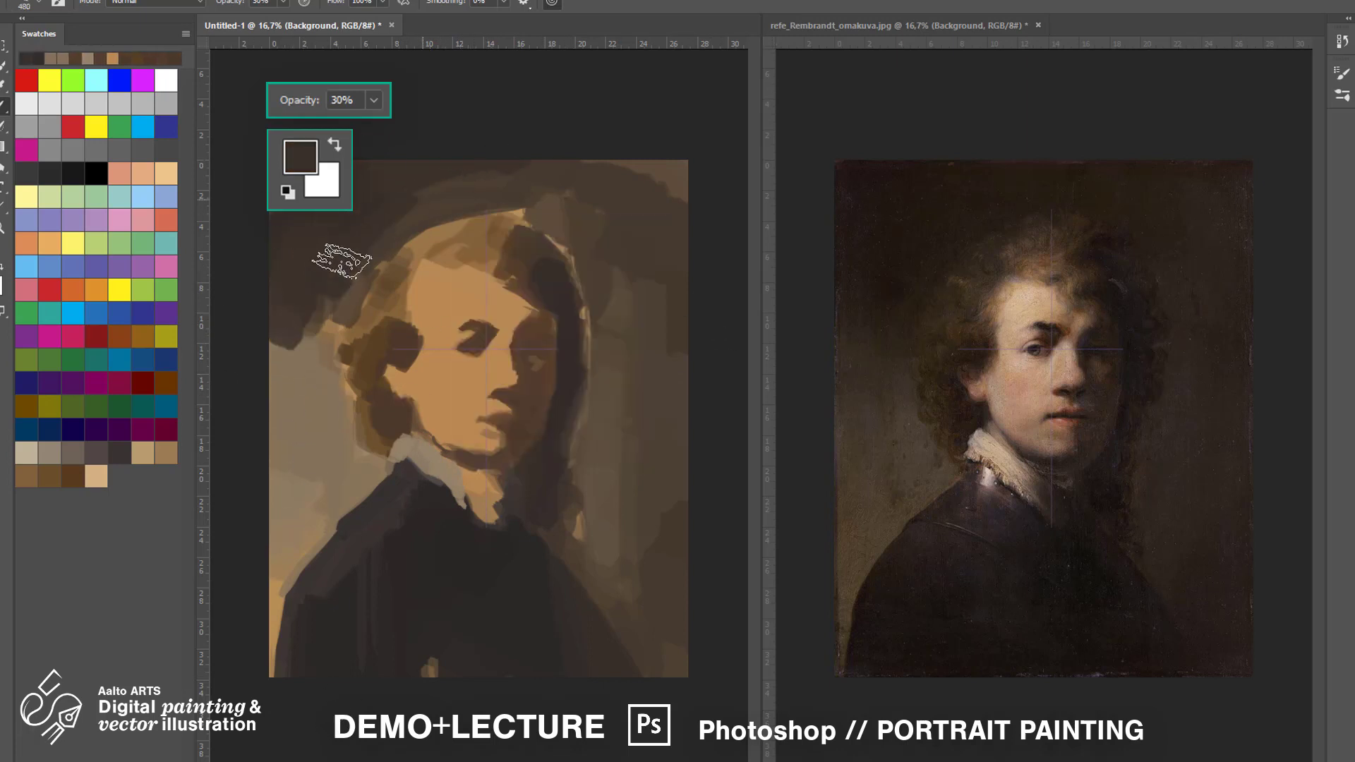
pyautogui.press('3')
pyautogui.keyDown('alt'); pyautogui.click(286, 287); pyautogui.keyUp('alt')
pyautogui.moveTo(297, 353); pyautogui.dragTo(494, 191)
# Fill out the dark hair on the shaded side and the shoulder beneath it with sampled darks at 80% opacity.
pyautogui.press('8')
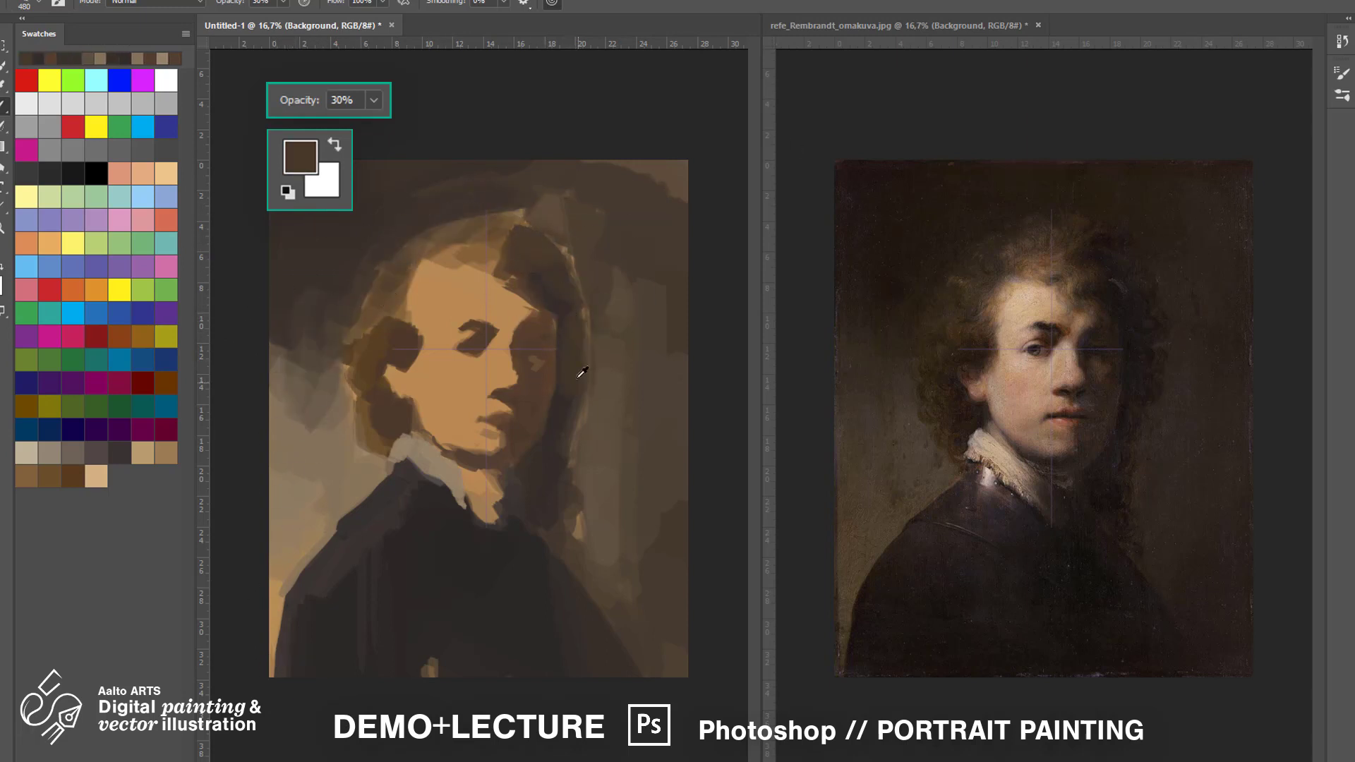
pyautogui.keyDown('alt'); pyautogui.click(561, 385); pyautogui.keyUp('alt')
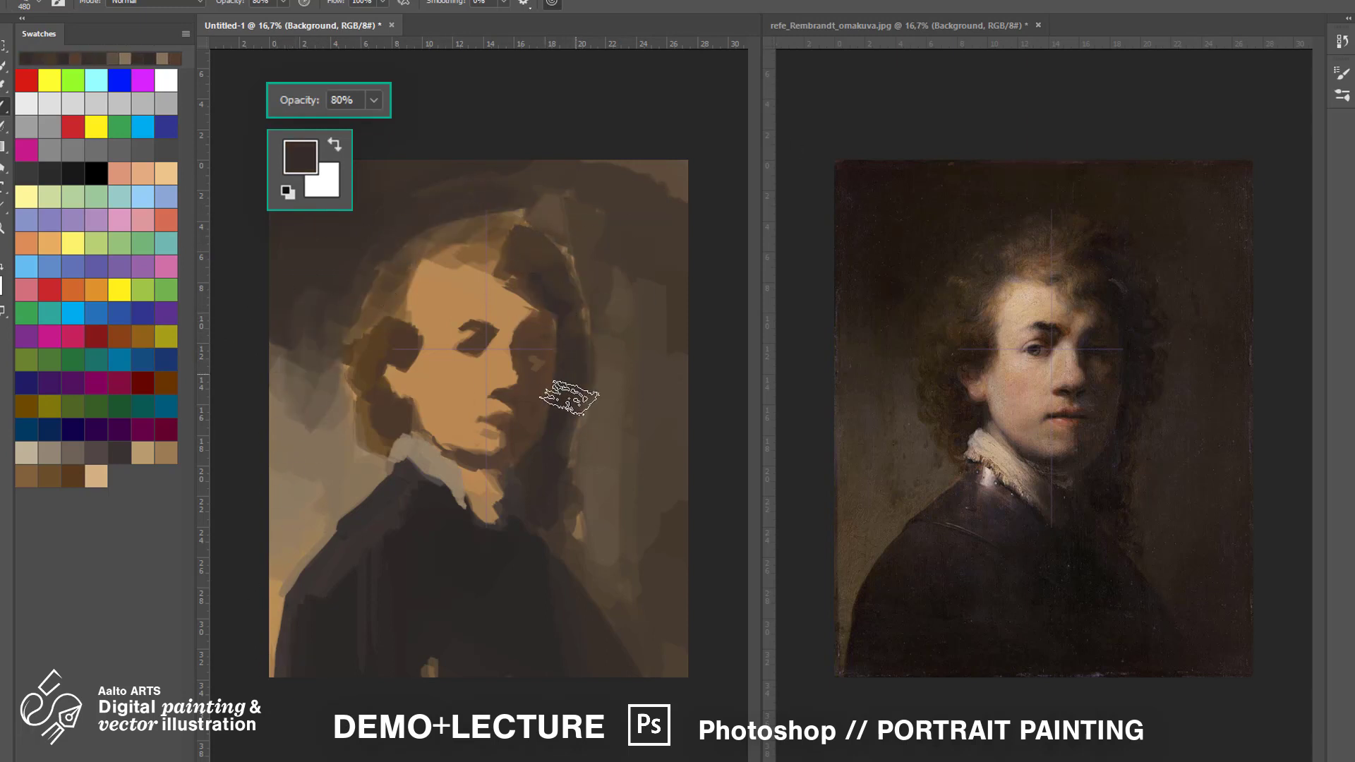
pyautogui.keyDown('alt'); pyautogui.click(578, 570); pyautogui.keyUp('alt')
pyautogui.moveTo(528, 521); pyautogui.dragTo(573, 552)
# Extend the collar over the throat and clean up the adjoining neck and hair edges with sampled tones at 80% opacity.
pyautogui.keyDown('alt'); pyautogui.click(452, 477); pyautogui.keyUp('alt')
pyautogui.moveTo(474, 488)
pyautogui.mouseDown()
pyautogui.moveTo(486, 509)
pyautogui.moveTo(465, 457)
pyautogui.moveTo(418, 461)
pyautogui.mouseUp()
pyautogui.keyDown('alt'); pyautogui.click(540, 414); pyautogui.keyUp('alt')
pyautogui.keyDown('alt'); pyautogui.click(408, 426); pyautogui.keyUp('alt')
pyautogui.keyDown('alt'); pyautogui.click(418, 425); pyautogui.keyUp('alt')
pyautogui.keyDown('alt'); pyautogui.click(451, 459); pyautogui.keyUp('alt')
pyautogui.keyDown('alt'); pyautogui.click(421, 456); pyautogui.keyUp('alt')
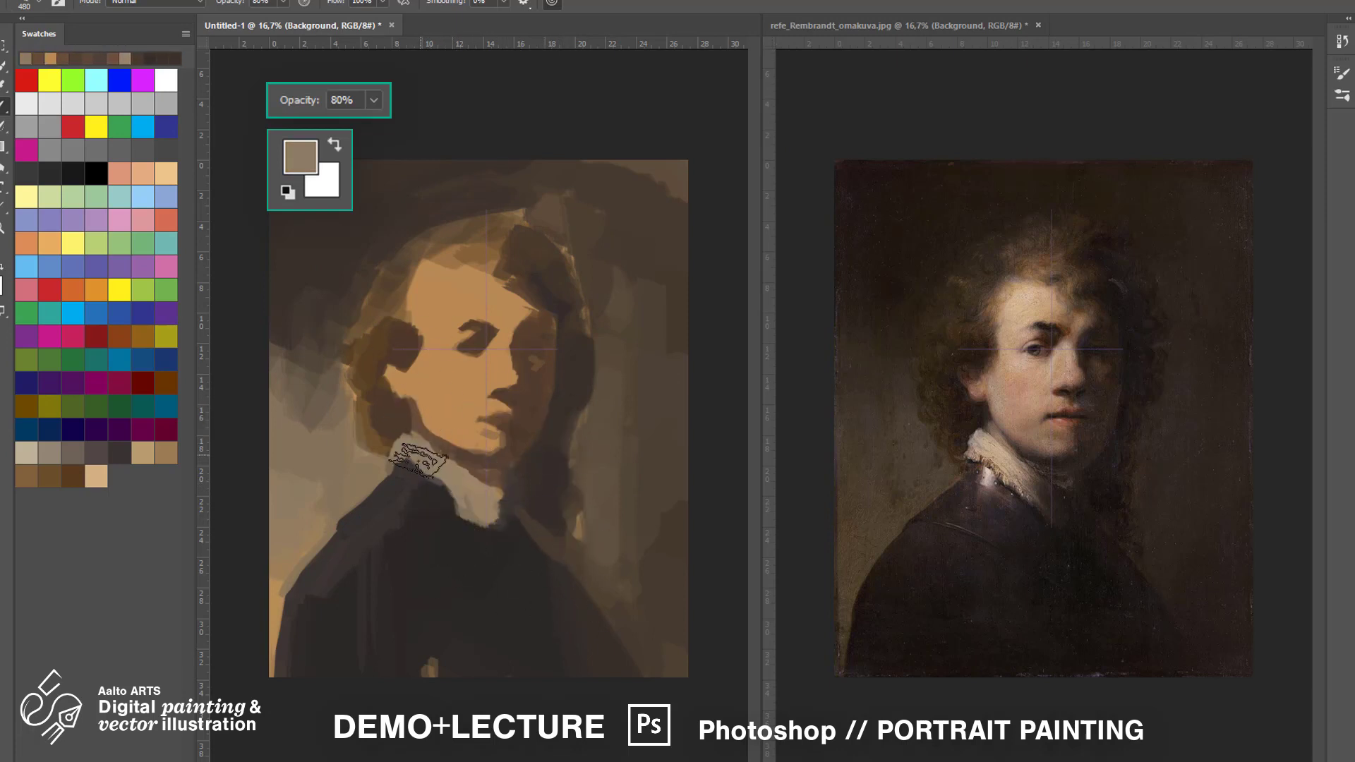
# Undo the last collar stroke and glaze the collar's lower end with sampled torso black at 30% opacity.
pyautogui.hotkey('ctrl', 'z')
pyautogui.press('3')
pyautogui.keyDown('alt'); pyautogui.click(474, 540); pyautogui.keyUp('alt')
pyautogui.moveTo(479, 503)
pyautogui.mouseDown()
pyautogui.moveTo(465, 480)
pyautogui.moveTo(481, 505)
pyautogui.mouseUp()
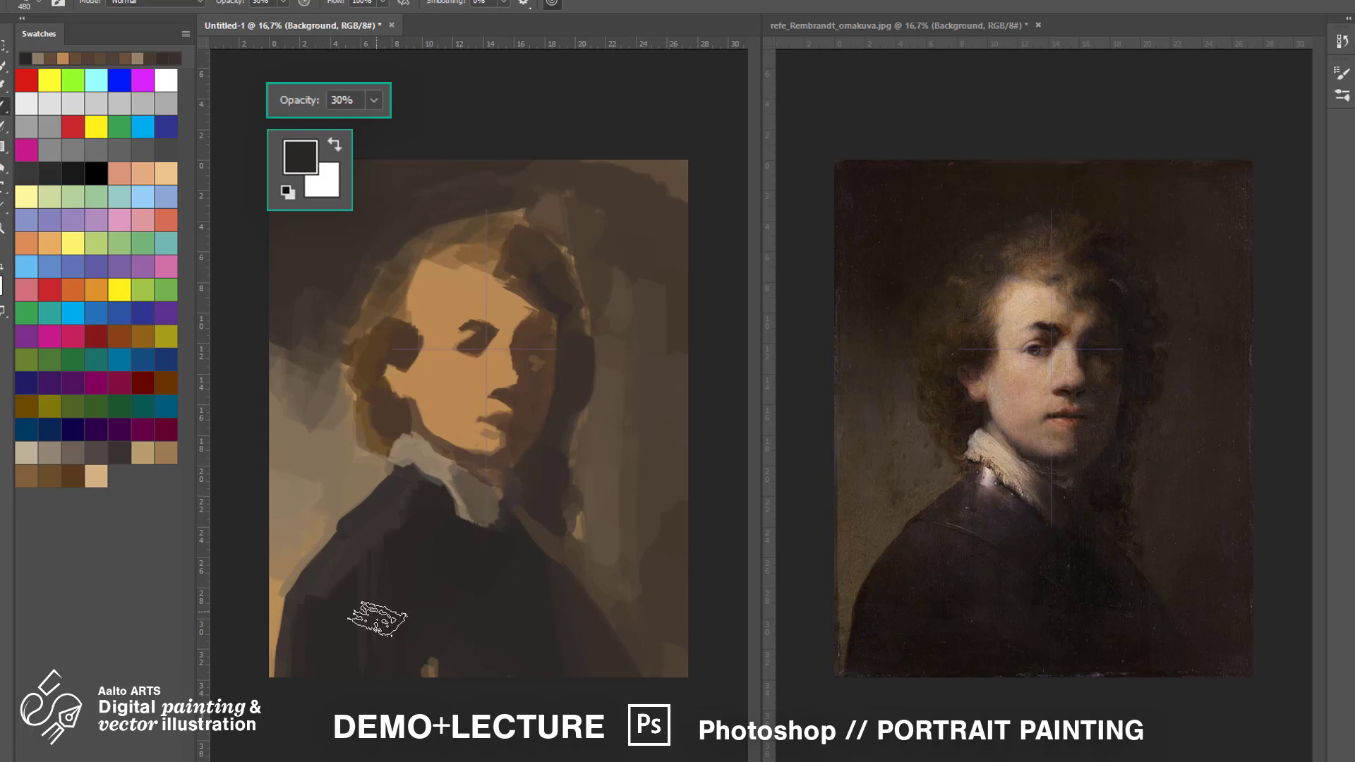
# Glaze the right side of the background with sampled dark browns at 30% opacity.
pyautogui.keyDown('alt'); pyautogui.click(406, 428); pyautogui.keyUp('alt')
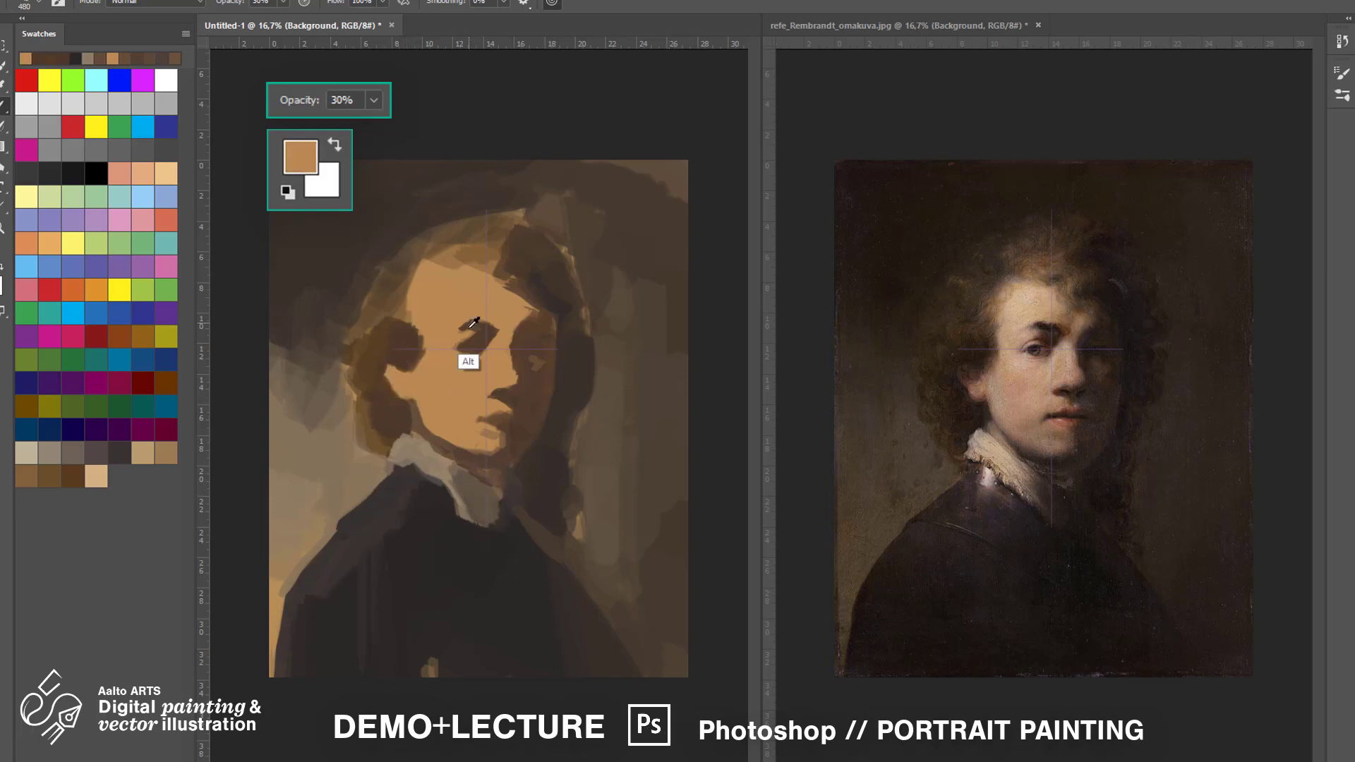
pyautogui.keyDown('alt'); pyautogui.click(302, 210); pyautogui.keyUp('alt')
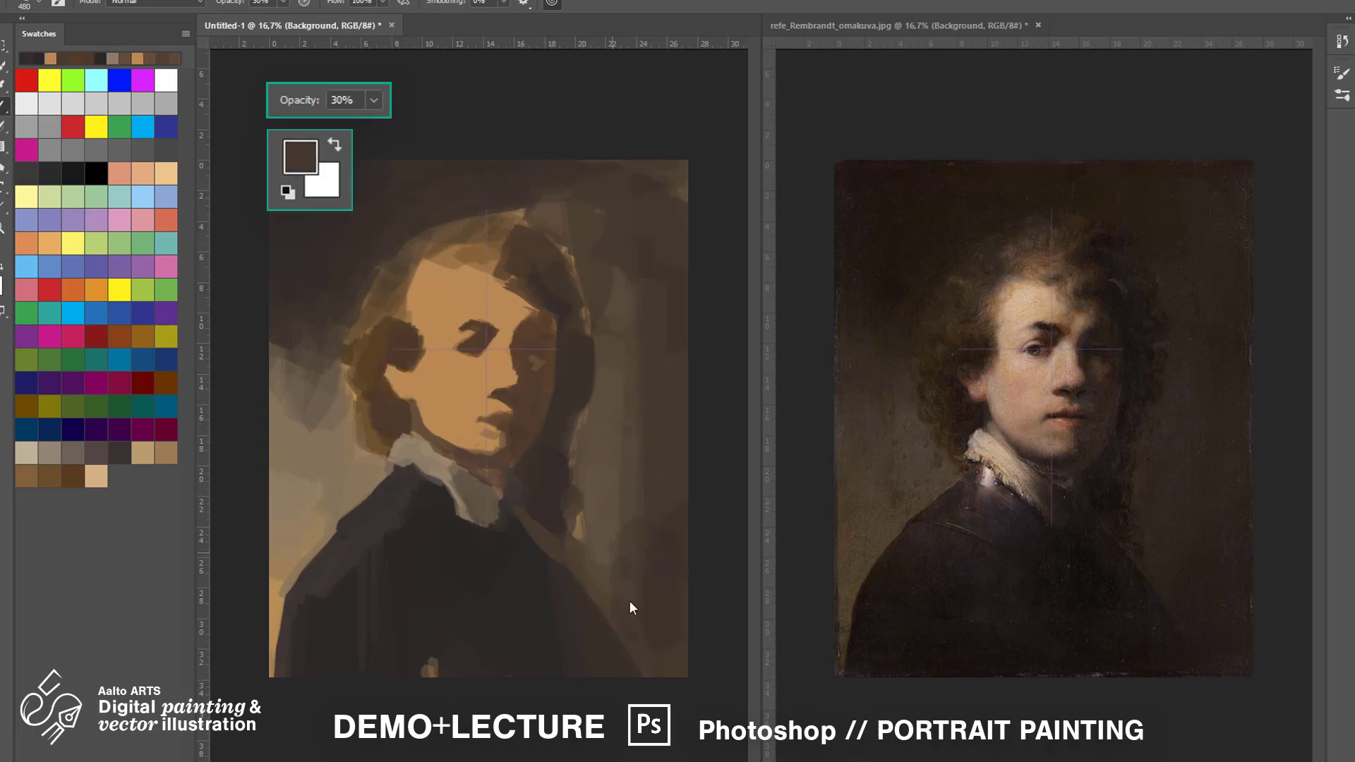
pyautogui.moveTo(627, 442); pyautogui.dragTo(685, 426)
pyautogui.keyDown('alt'); pyautogui.click(665, 283); pyautogui.keyUp('alt')
pyautogui.moveTo(664, 248); pyautogui.dragTo(663, 552)
# Soften the lower-left background with sampled tan at 30% opacity and add dark patches left of the hair at 80%.
pyautogui.keyDown('alt'); pyautogui.click(281, 551); pyautogui.keyUp('alt')
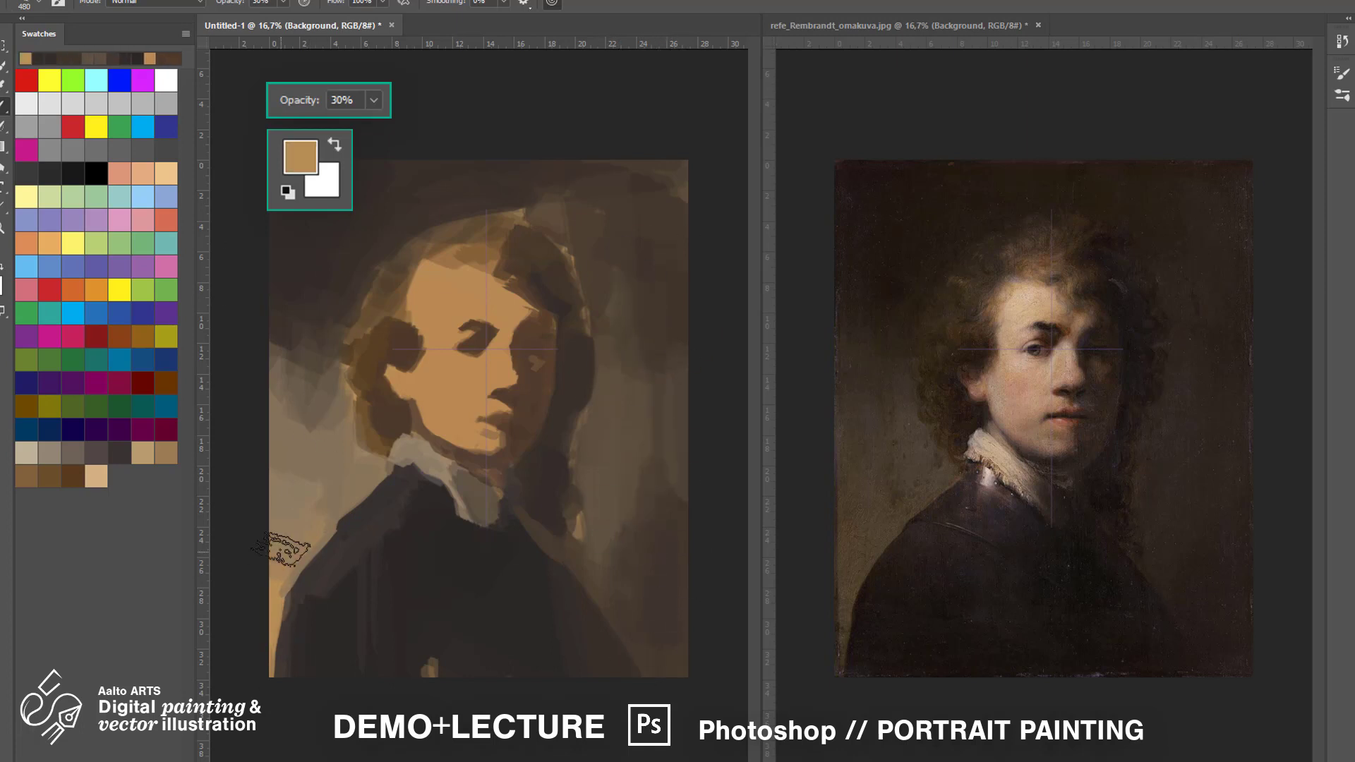
pyautogui.moveTo(280, 550); pyautogui.dragTo(282, 635)
pyautogui.keyDown('alt'); pyautogui.click(296, 508); pyautogui.keyUp('alt')
pyautogui.press('8')
pyautogui.keyDown('alt'); pyautogui.click(303, 388); pyautogui.keyUp('alt')
pyautogui.moveTo(303, 388); pyautogui.dragTo(339, 396)
# Retouch the left eyebrow and darken the shaded eye socket with browns sampled from the face.
pyautogui.keyDown('alt'); pyautogui.click(483, 326); pyautogui.keyUp('alt')
pyautogui.moveTo(482, 326); pyautogui.dragTo(482, 323)
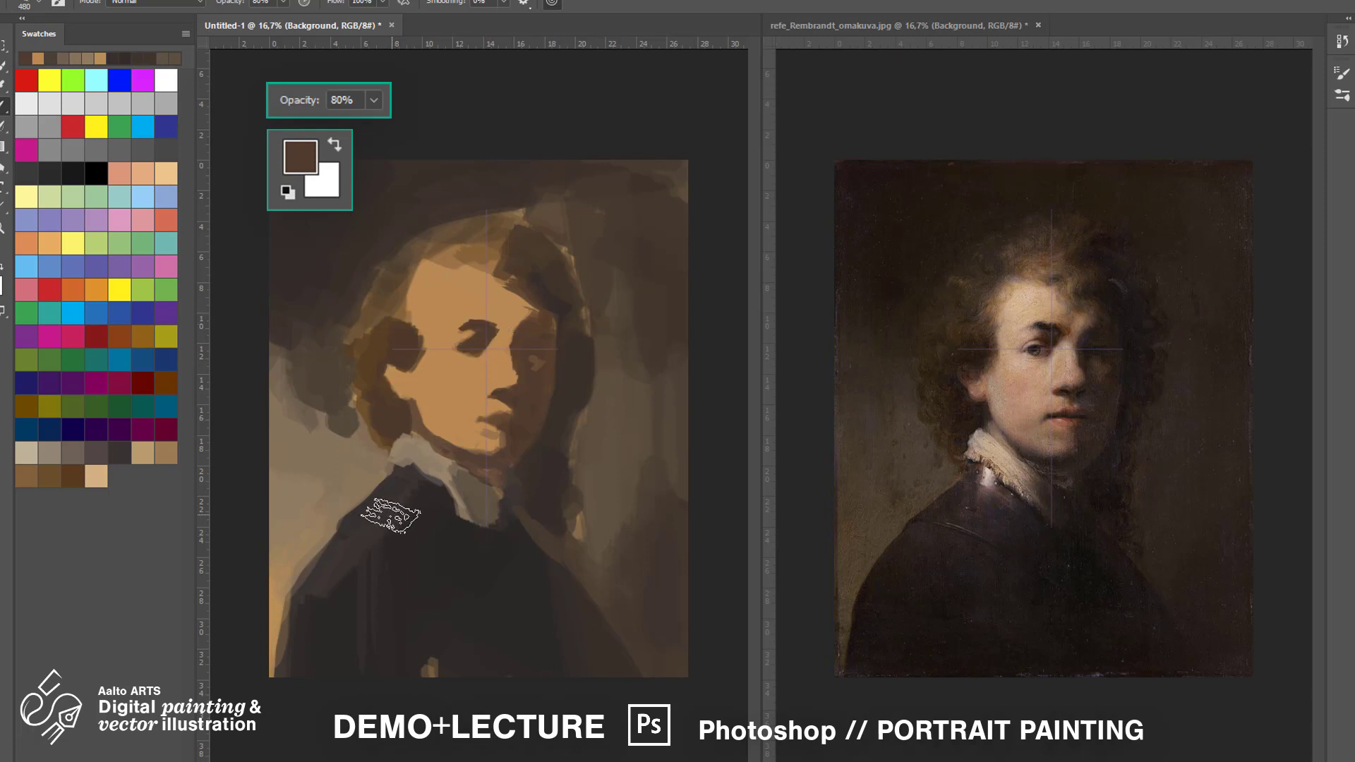
pyautogui.keyDown('alt'); pyautogui.click(525, 344); pyautogui.keyUp('alt')
pyautogui.press('3')
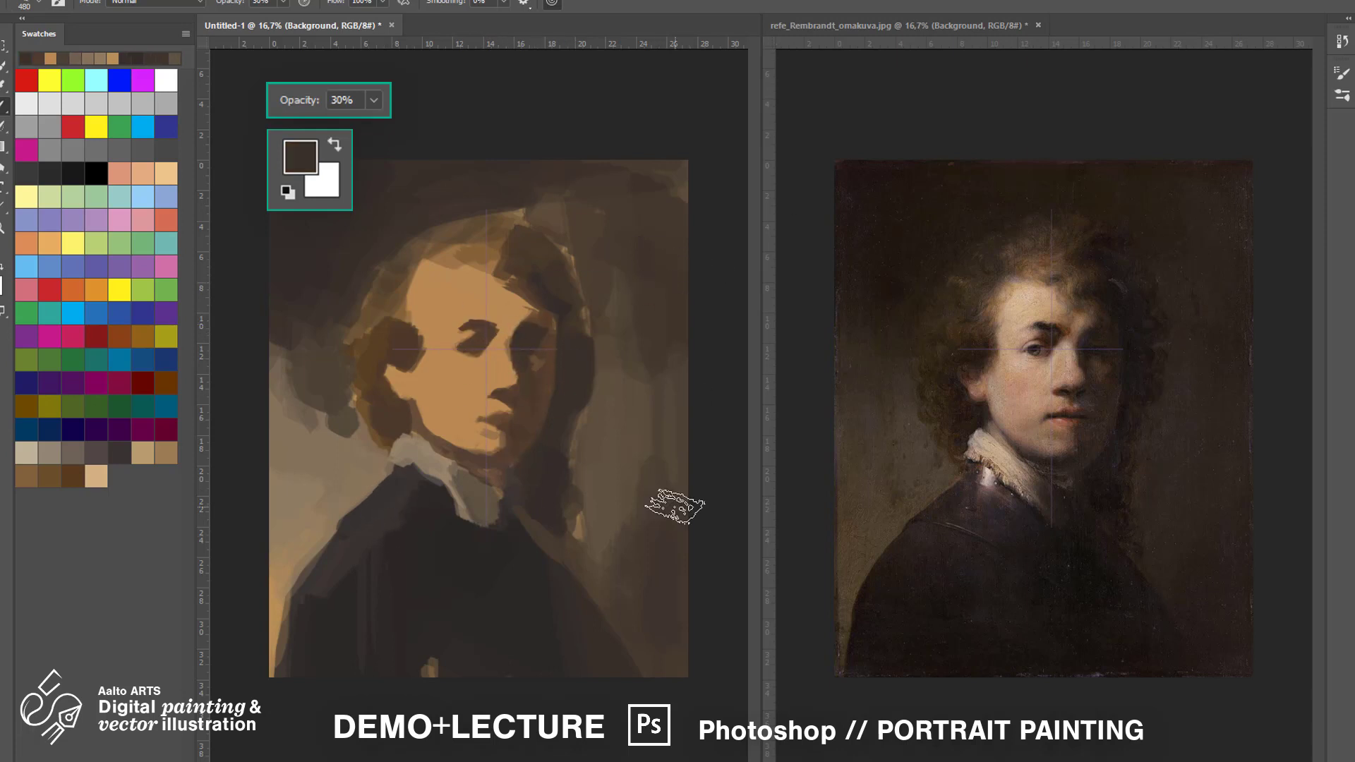
# Enlarge the painting's view area and refine the ear and surrounding hair edge with sampled browns and skin tan, raising opacity to 80%.
pyautogui.hotkey('ctrl', '-')
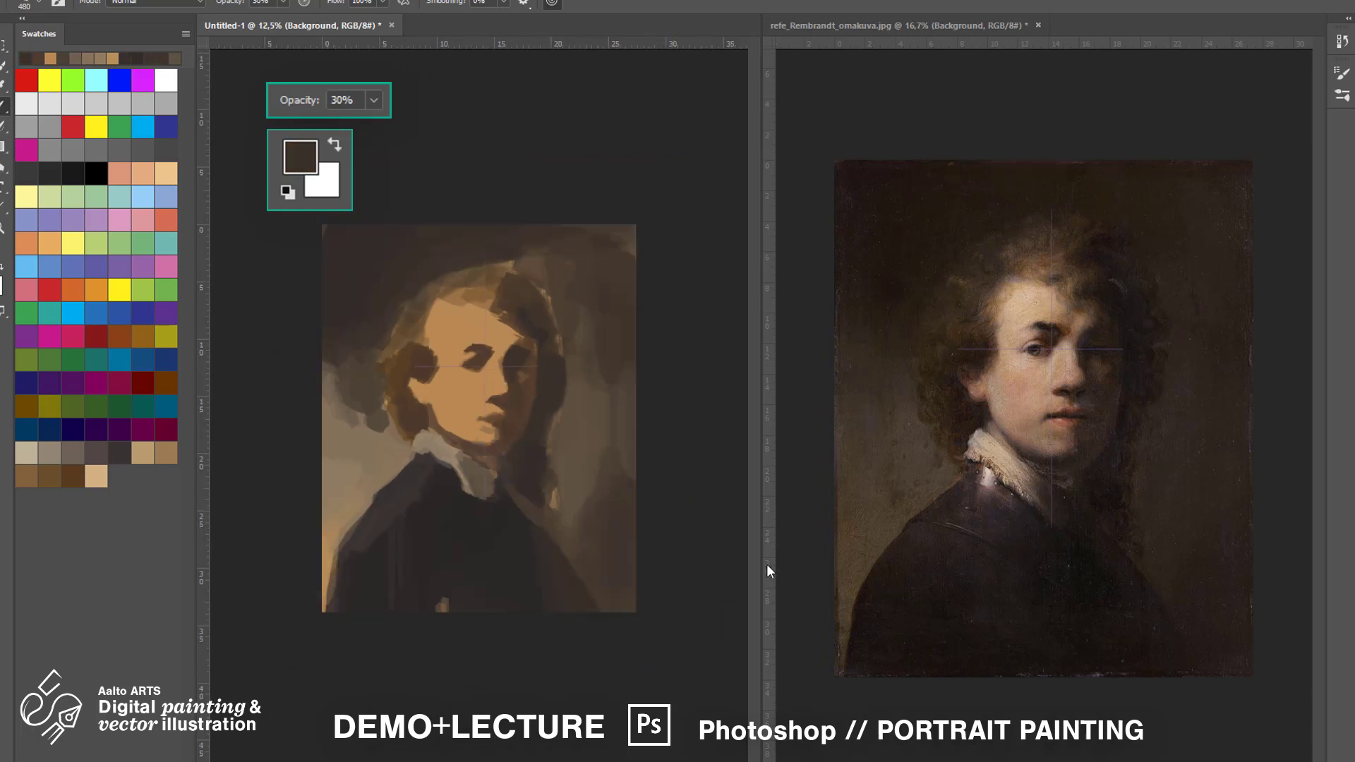
pyautogui.moveTo(197, 534); pyautogui.dragTo(735, 527)
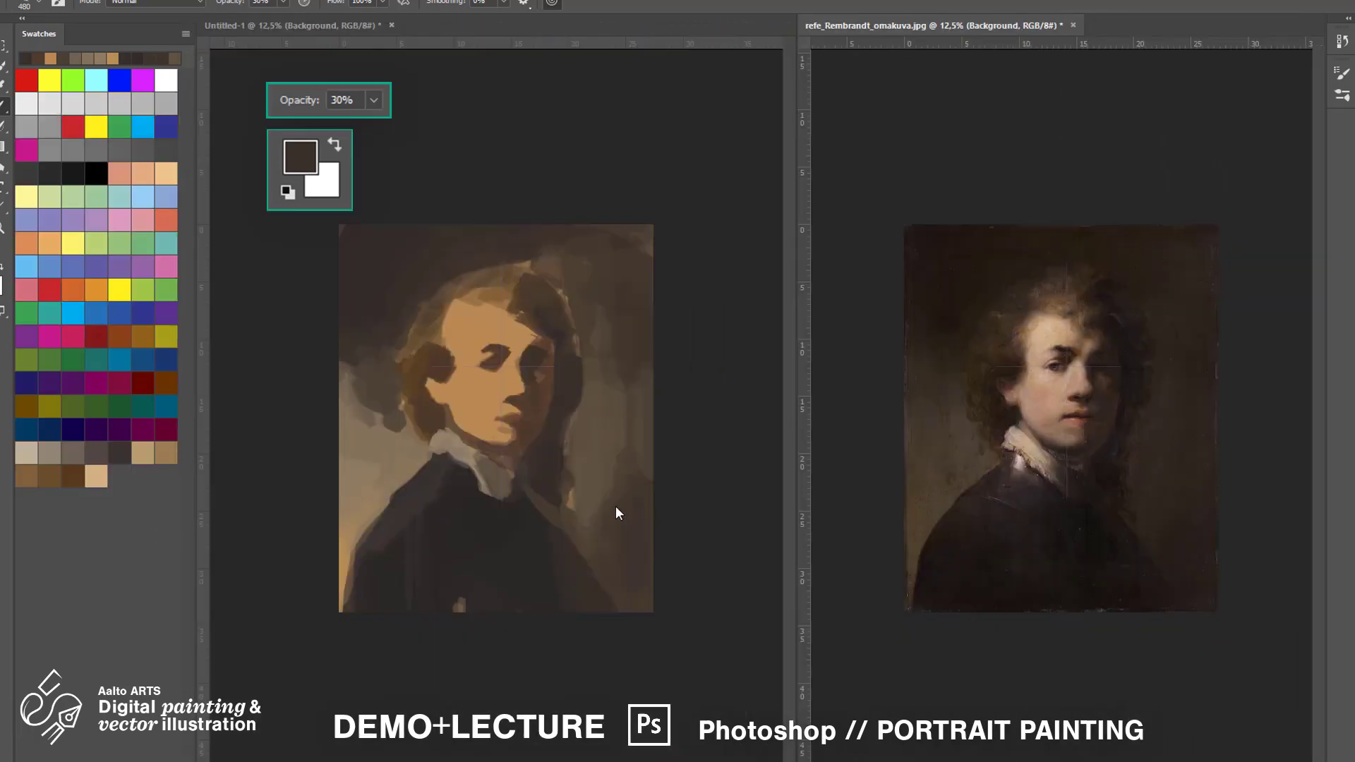
pyautogui.hotkey('ctrl', '+')
pyautogui.hotkey('ctrl', '+')
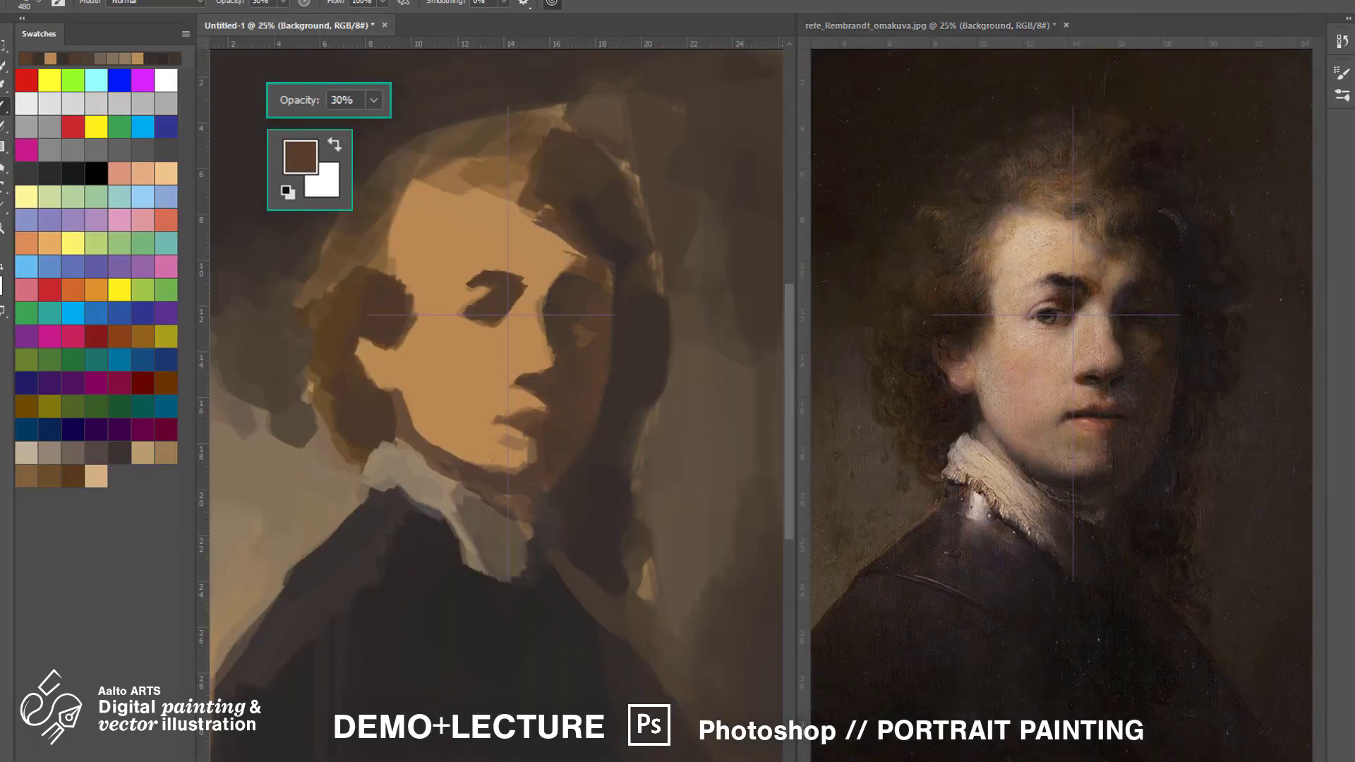
pyautogui.keyDown('alt'); pyautogui.click(541, 354); pyautogui.keyUp('alt')
pyautogui.keyDown('alt'); pyautogui.click(393, 304); pyautogui.keyUp('alt')
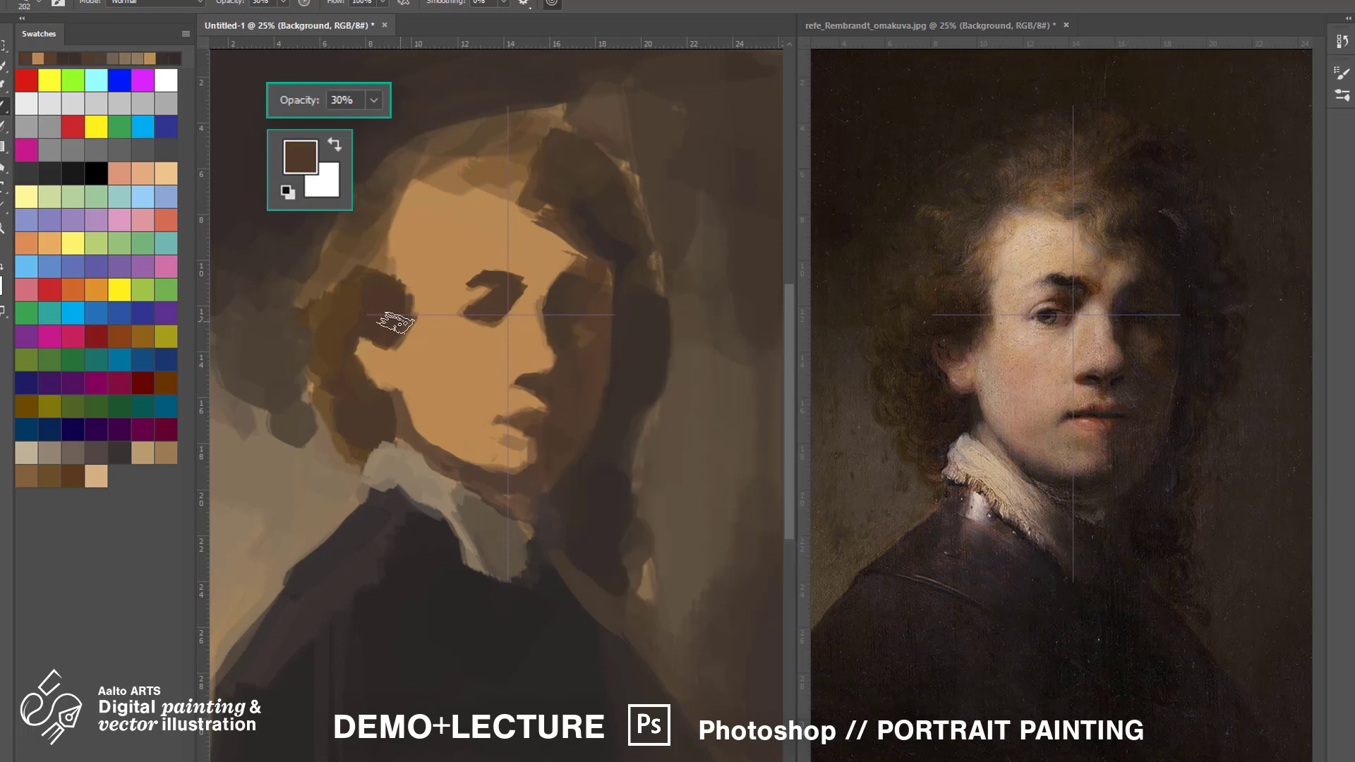
pyautogui.keyDown('alt'); pyautogui.click(360, 376); pyautogui.keyUp('alt')
pyautogui.press('8')
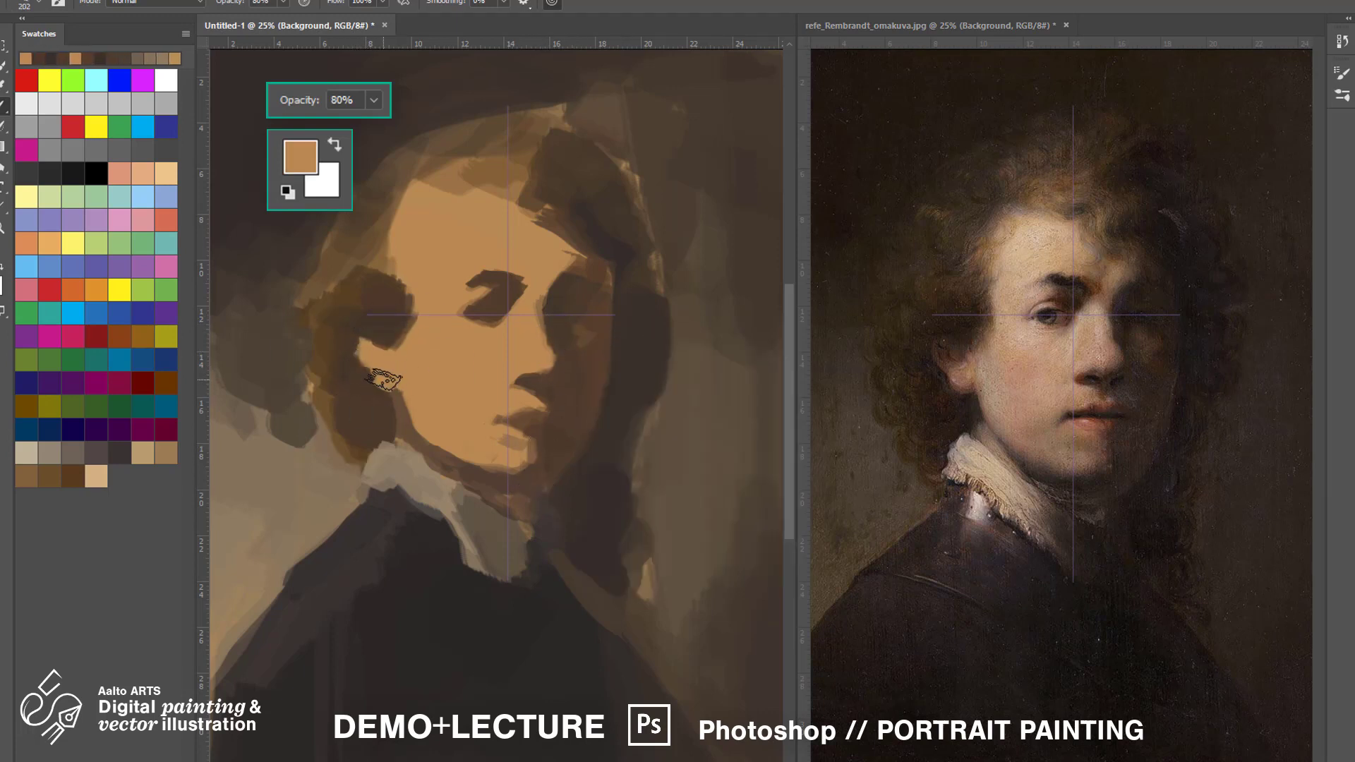
pyautogui.keyDown('alt'); pyautogui.click(385, 410); pyautogui.keyUp('alt')
pyautogui.keyDown('alt'); pyautogui.click(521, 376); pyautogui.keyUp('alt')
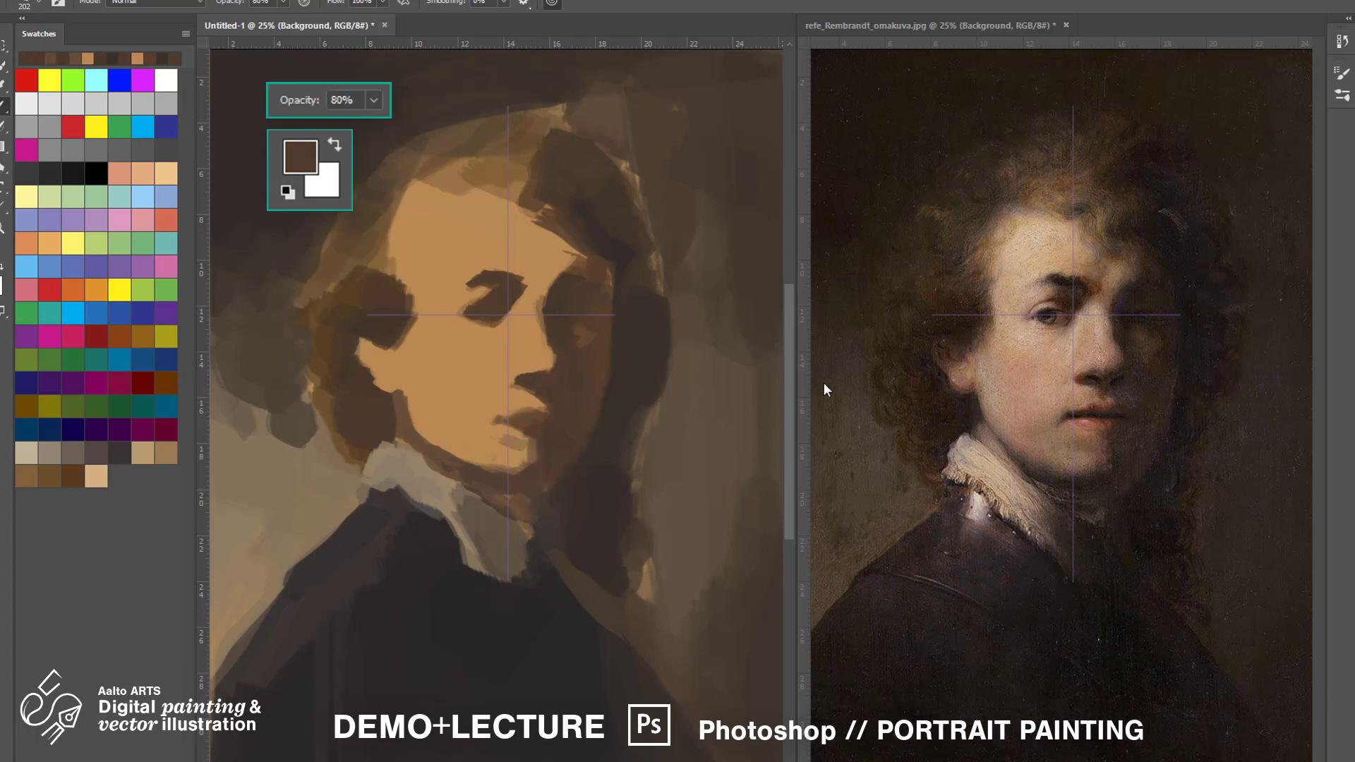
# Reshape the chin, jaw shadow and mouth line with skin and dark brown tones sampled from the painting at 80% opacity.
pyautogui.keyDown('alt'); pyautogui.click(528, 438); pyautogui.keyUp('alt')
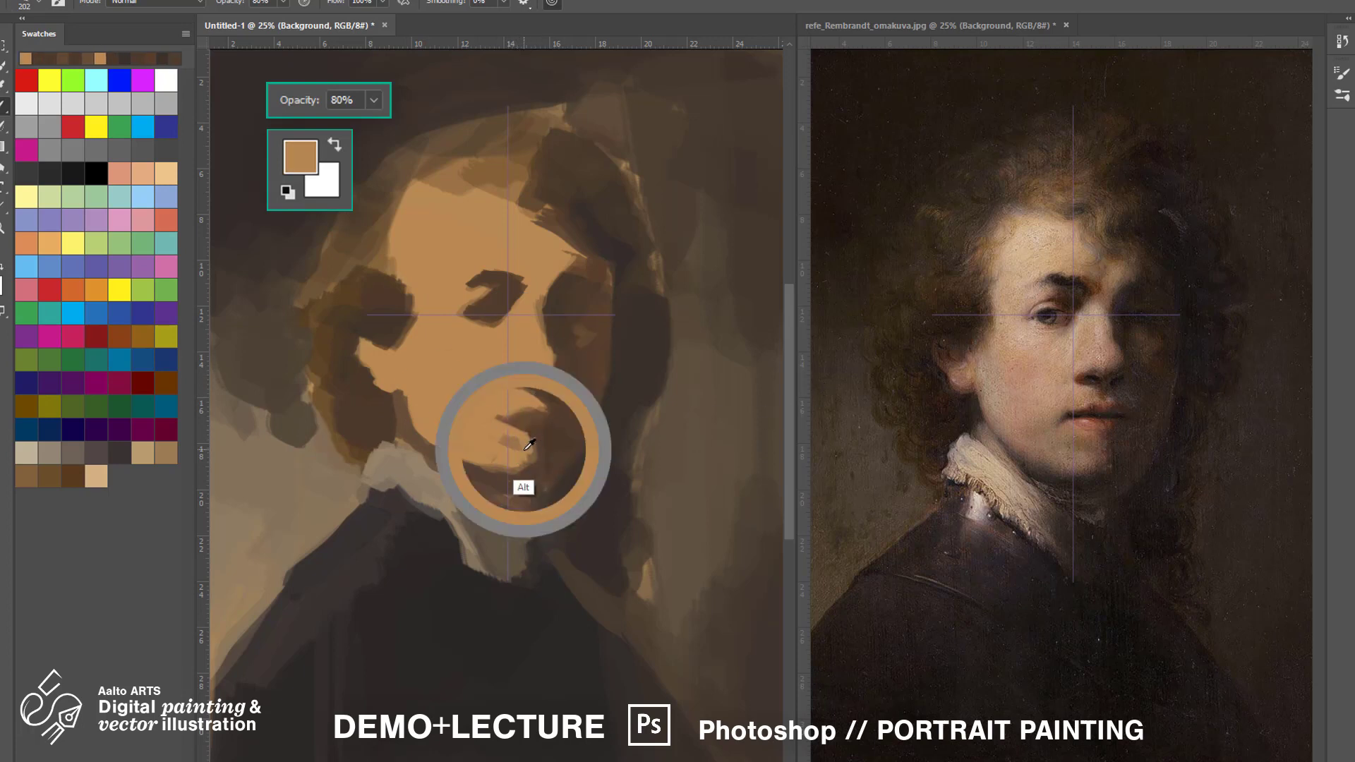
pyautogui.keyDown('alt'); pyautogui.click(517, 486); pyautogui.keyUp('alt')
pyautogui.moveTo(487, 467); pyautogui.dragTo(543, 480)
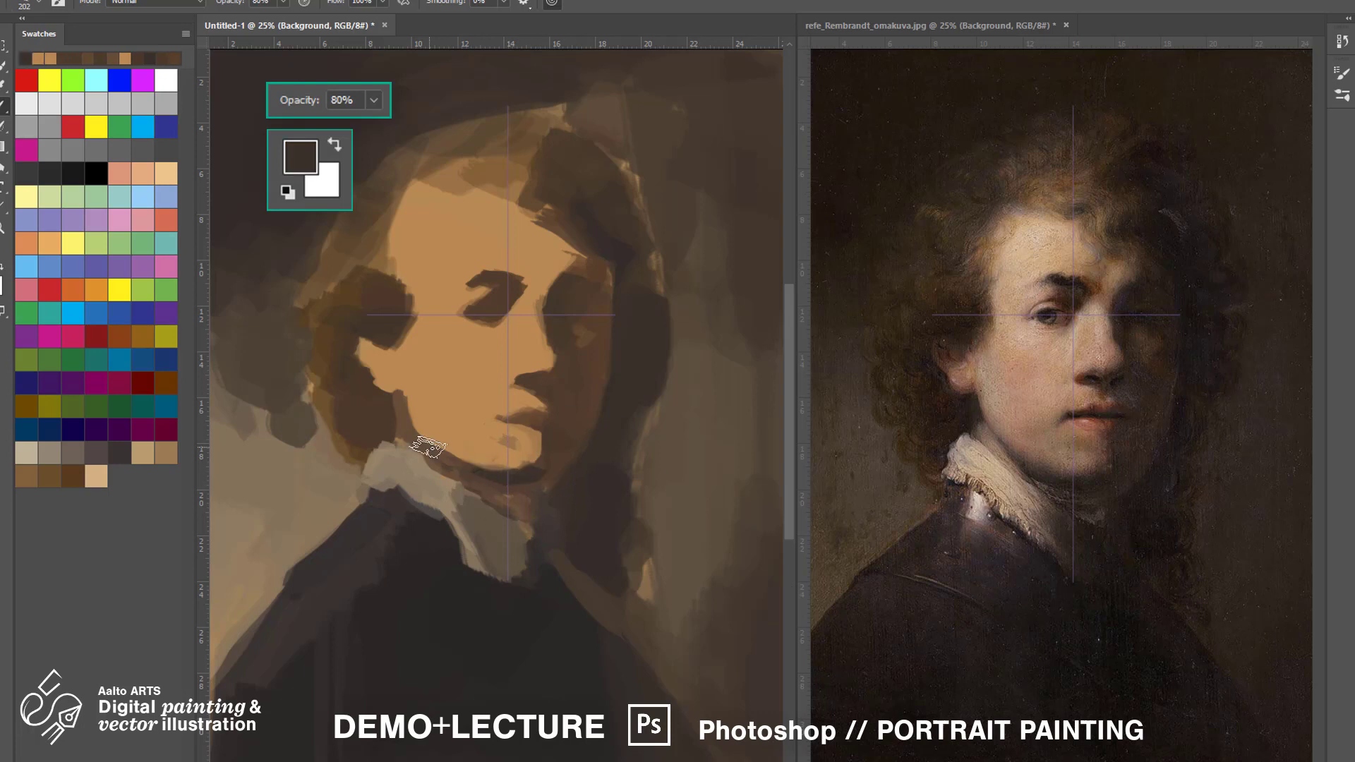
pyautogui.moveTo(429, 447); pyautogui.dragTo(515, 479)
pyautogui.keyDown('alt'); pyautogui.click(521, 627); pyautogui.keyUp('alt')
# Glaze the shaded eye socket with dark brown and soften the chin with sampled skin tones at 30% opacity.
pyautogui.press('3')
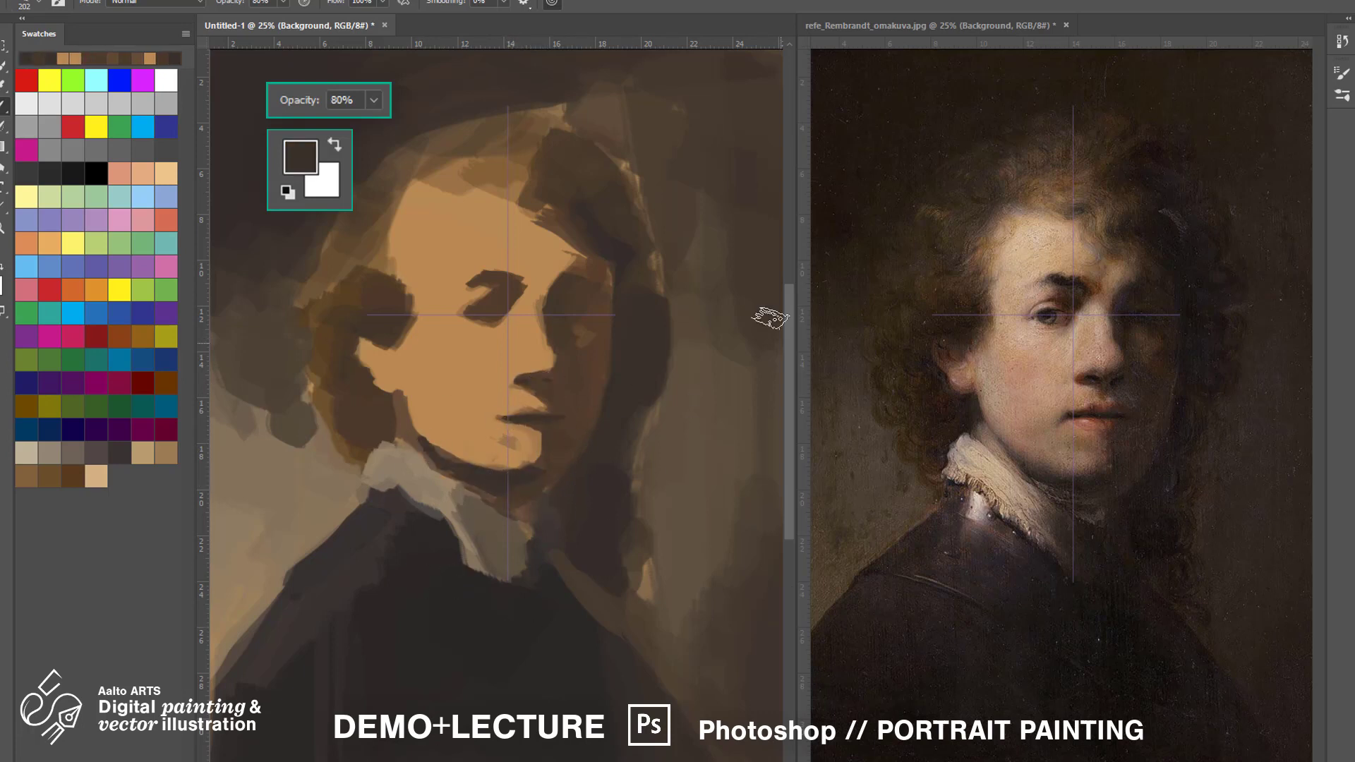
pyautogui.moveTo(568, 302)
pyautogui.mouseDown()
pyautogui.moveTo(554, 288)
pyautogui.moveTo(614, 306)
pyautogui.moveTo(621, 329)
pyautogui.mouseUp()
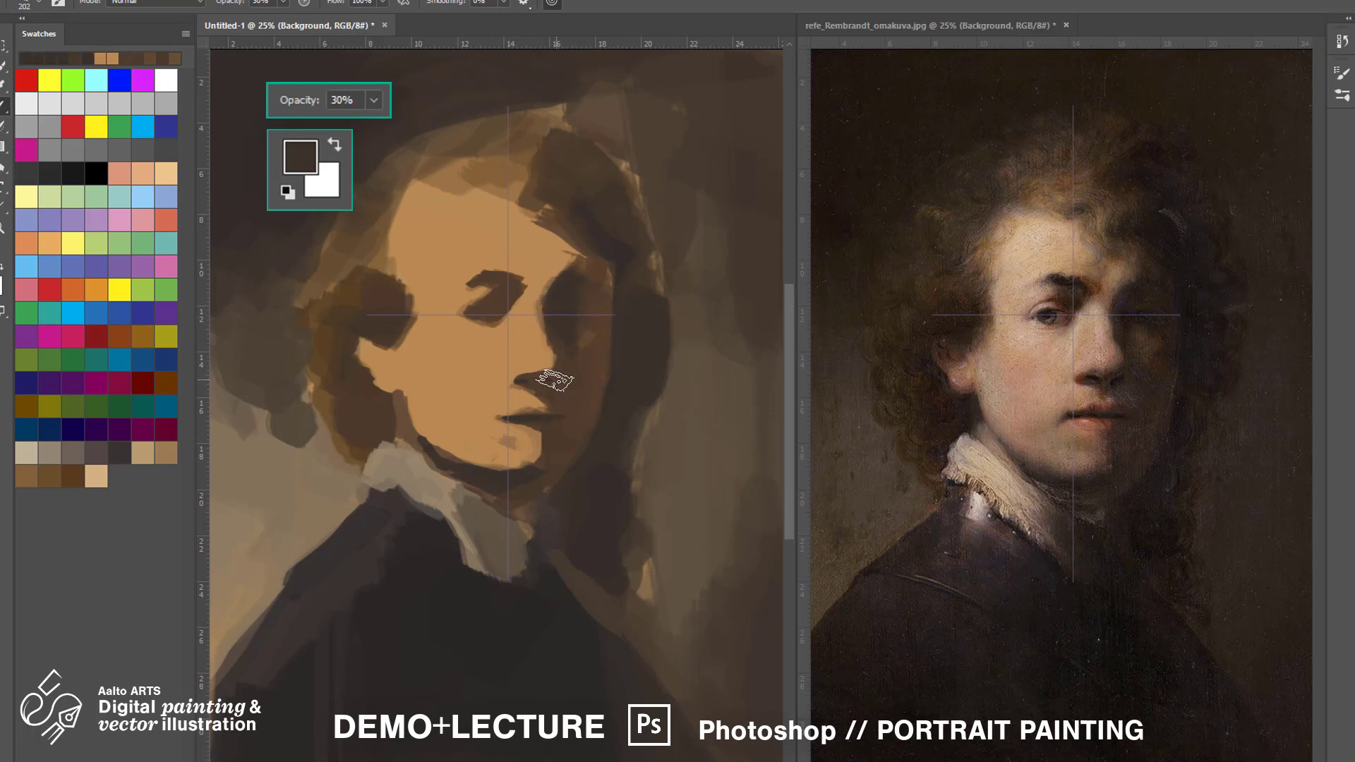
pyautogui.keyDown('alt'); pyautogui.click(423, 424); pyautogui.keyUp('alt')
pyautogui.keyDown('alt'); pyautogui.click(497, 444); pyautogui.keyUp('alt')
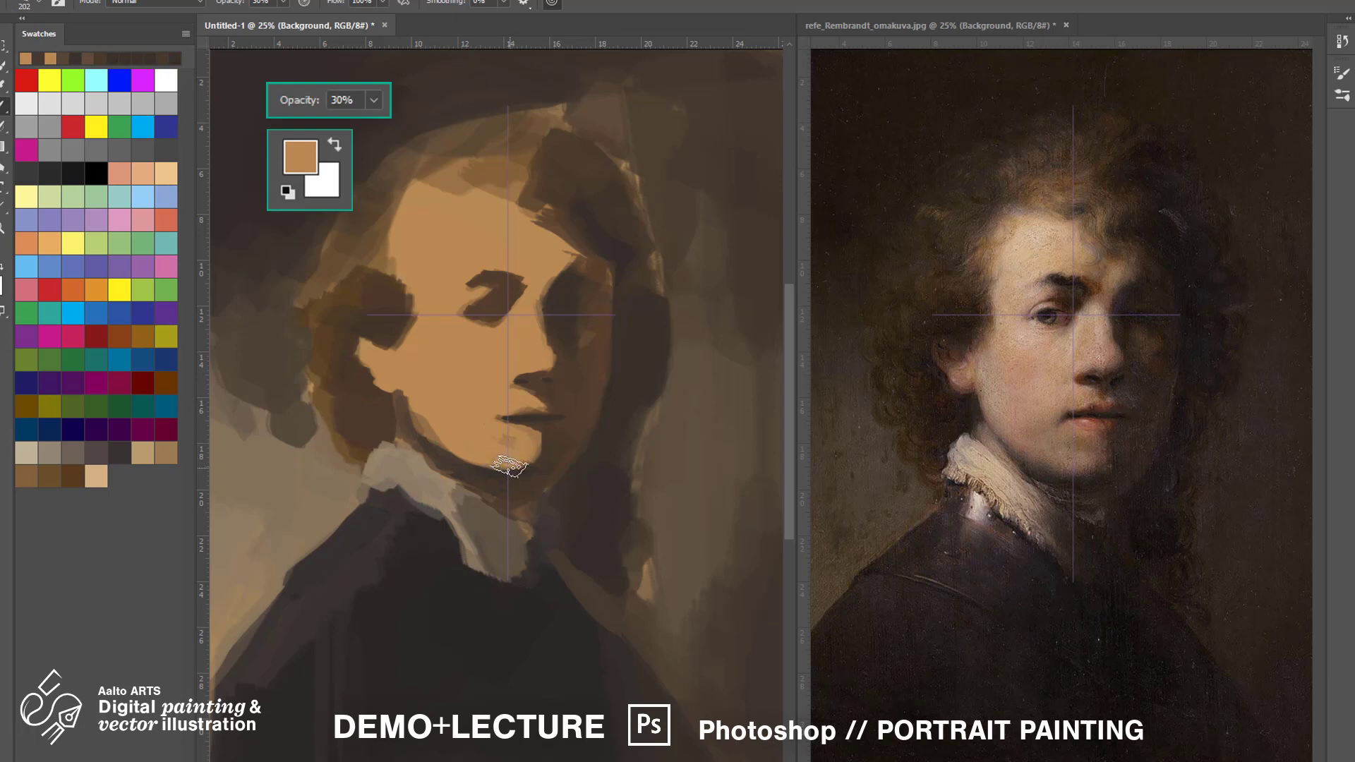
pyautogui.keyDown('alt'); pyautogui.click(497, 422); pyautogui.keyUp('alt')
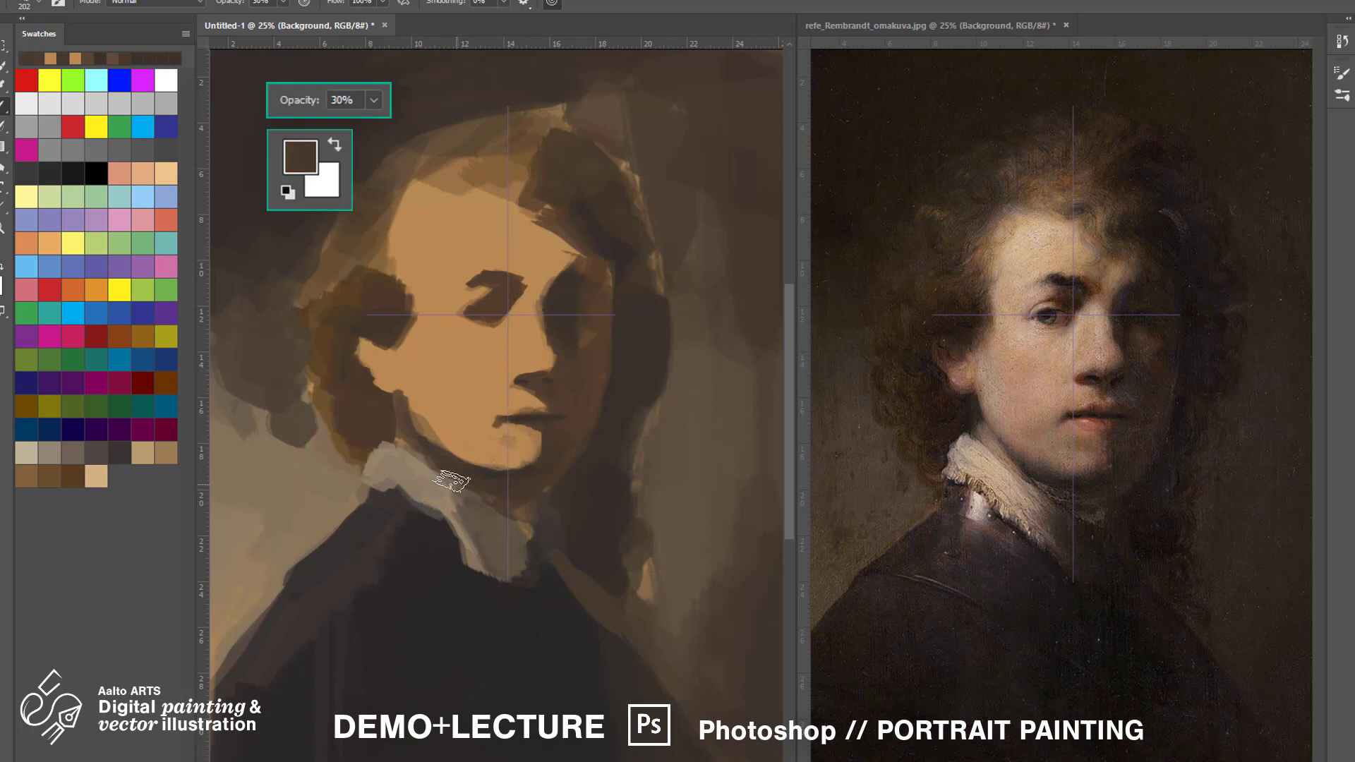
# Sharpen the neck shadow below the jaw and the collar's upper edges with sampled skin, brown and grey-beige tones at 80% opacity.
pyautogui.press('8')
pyautogui.keyDown('alt'); pyautogui.click(413, 446); pyautogui.keyUp('alt')
pyautogui.keyDown('alt'); pyautogui.click(496, 469); pyautogui.keyUp('alt')
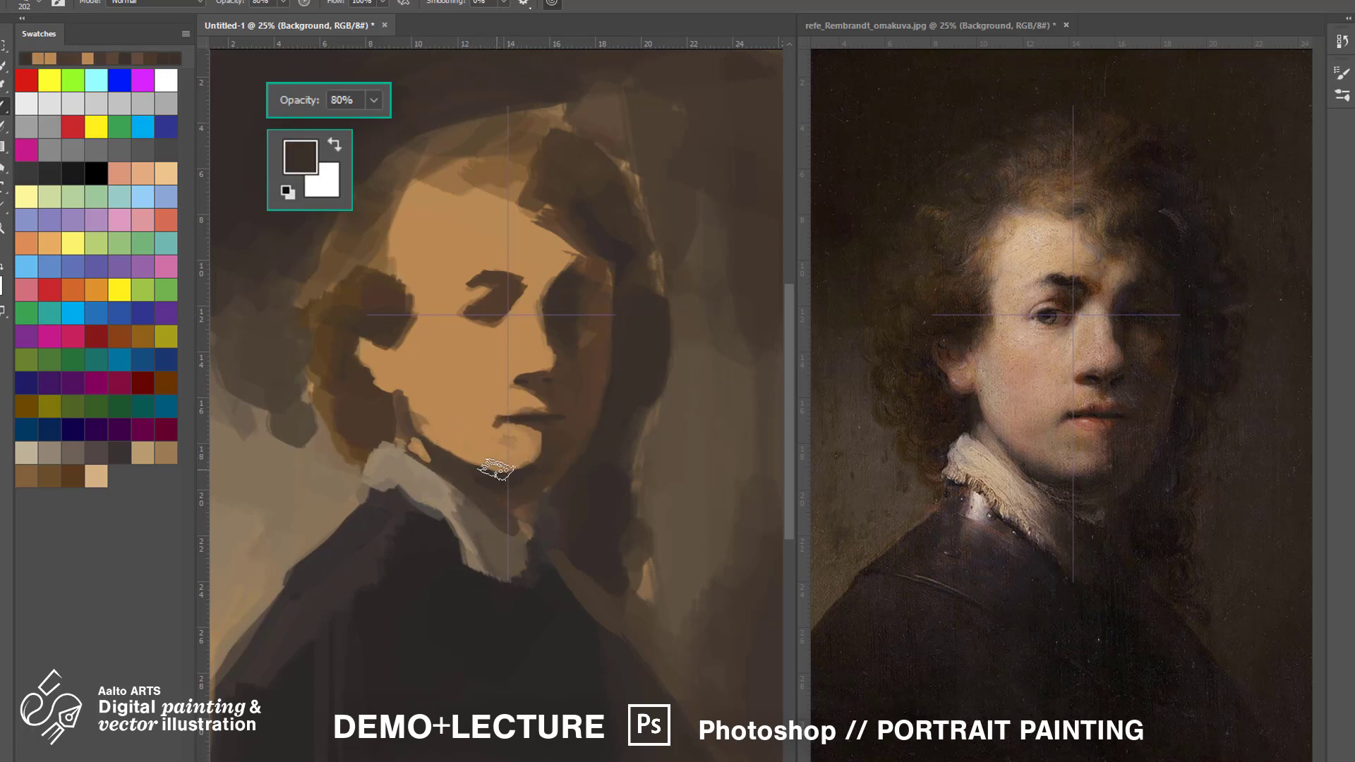
pyautogui.keyDown('alt'); pyautogui.click(445, 488); pyautogui.keyUp('alt')
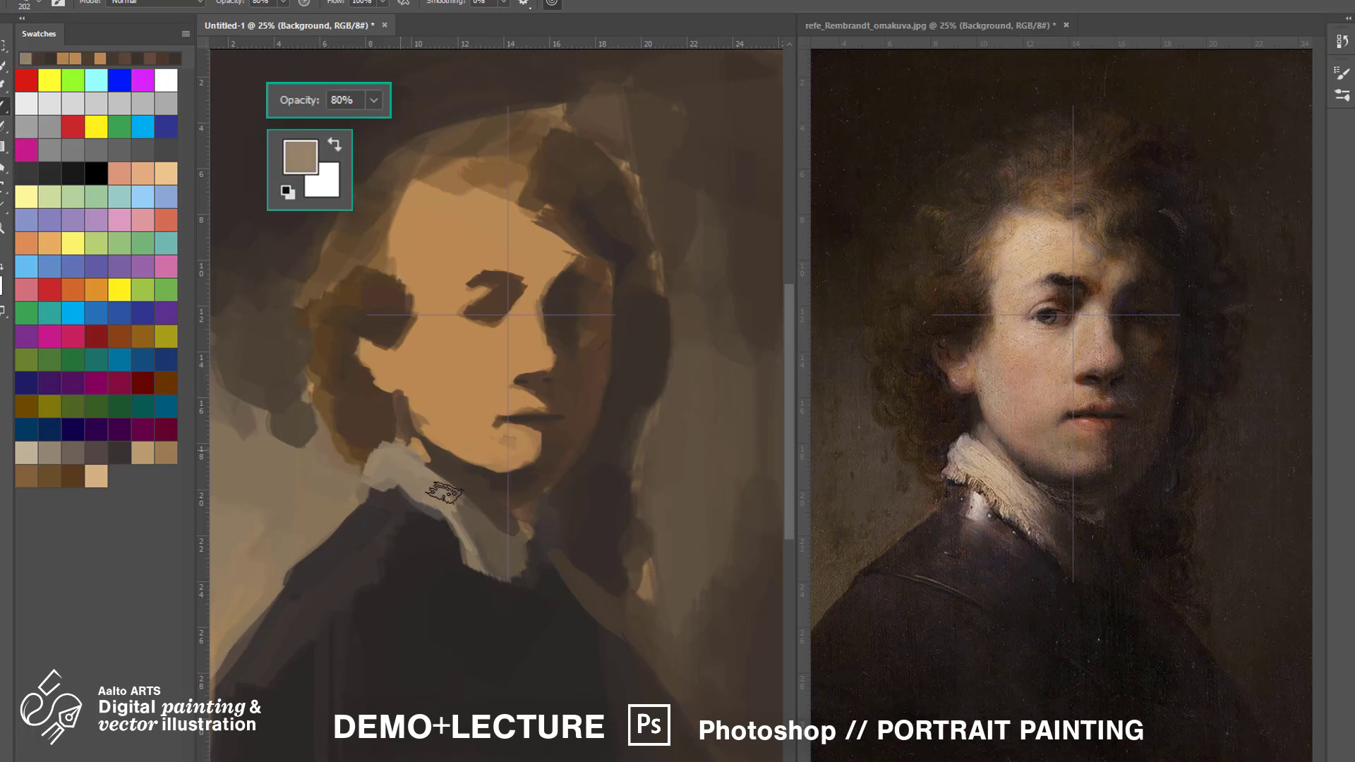
pyautogui.keyDown('alt'); pyautogui.click(391, 418); pyautogui.keyUp('alt')
pyautogui.moveTo(459, 499)
pyautogui.mouseDown()
pyautogui.moveTo(404, 465)
pyautogui.moveTo(377, 474)
pyautogui.mouseUp()
pyautogui.keyDown('alt'); pyautogui.click(392, 459); pyautogui.keyUp('alt')
pyautogui.keyDown('alt'); pyautogui.click(369, 446); pyautogui.keyUp('alt')
pyautogui.moveTo(373, 458); pyautogui.dragTo(363, 468)
# Extend the left shoulder contour with sampled dark cloth color at 80% opacity, then glaze its outer edge with sampled brown at 20%.
pyautogui.keyDown('alt'); pyautogui.click(347, 540); pyautogui.keyUp('alt')
pyautogui.moveTo(351, 535); pyautogui.dragTo(297, 568)
pyautogui.moveTo(318, 655); pyautogui.dragTo(424, 585)
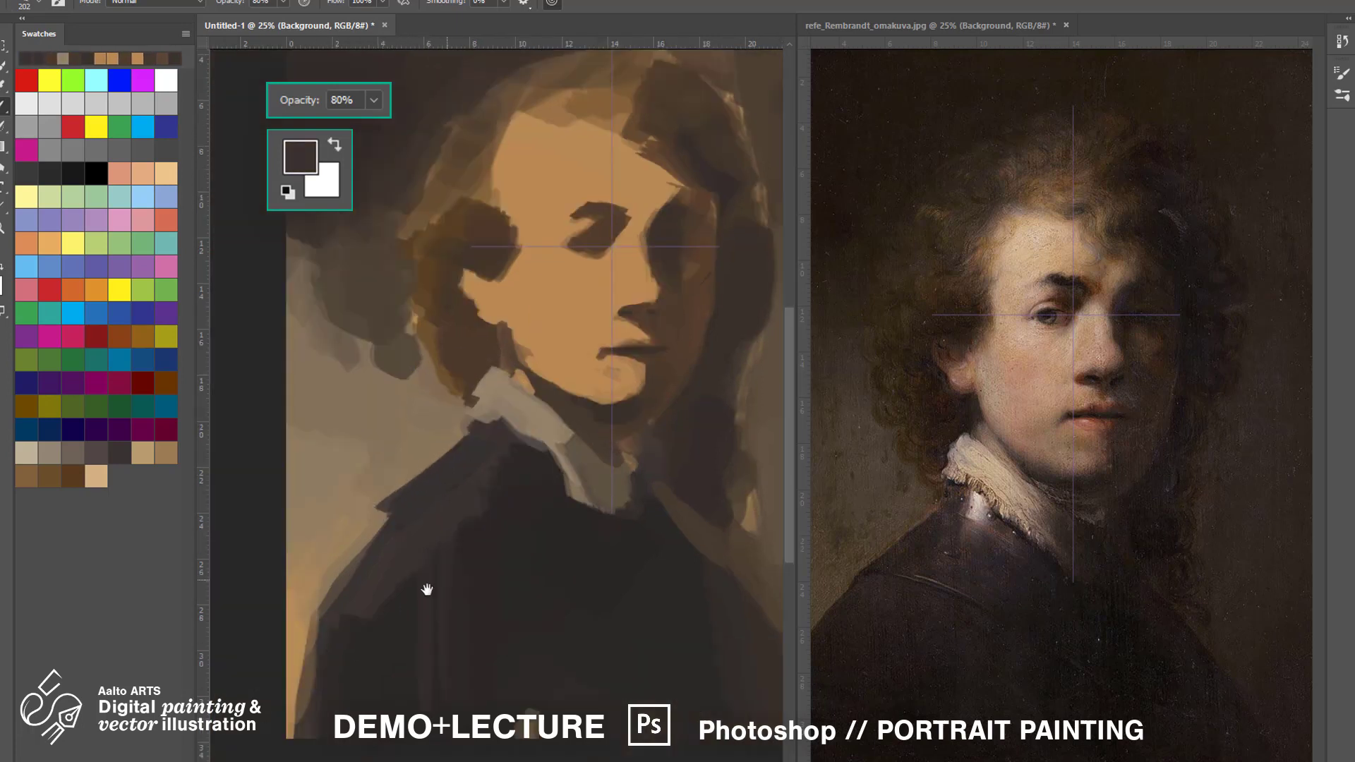
pyautogui.keyDown('alt'); pyautogui.click(459, 355); pyautogui.keyUp('alt')
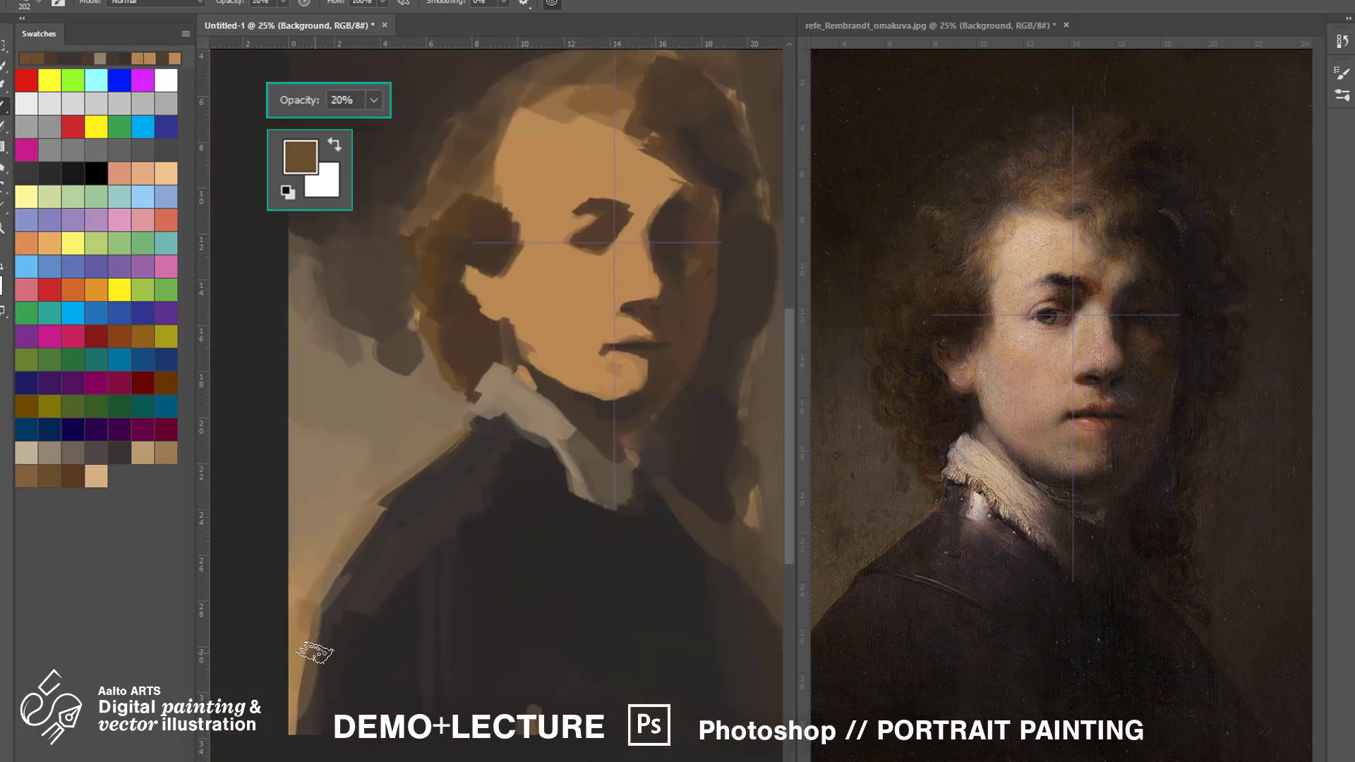
pyautogui.press('2')
# Align the reference view with the painting and refine the hair edge at the shaded temple with sampled tones at 80% opacity.
pyautogui.moveTo(938, 423)
pyautogui.mouseDown()
pyautogui.moveTo(932, 348)
pyautogui.moveTo(847, 339)
pyautogui.mouseUp()
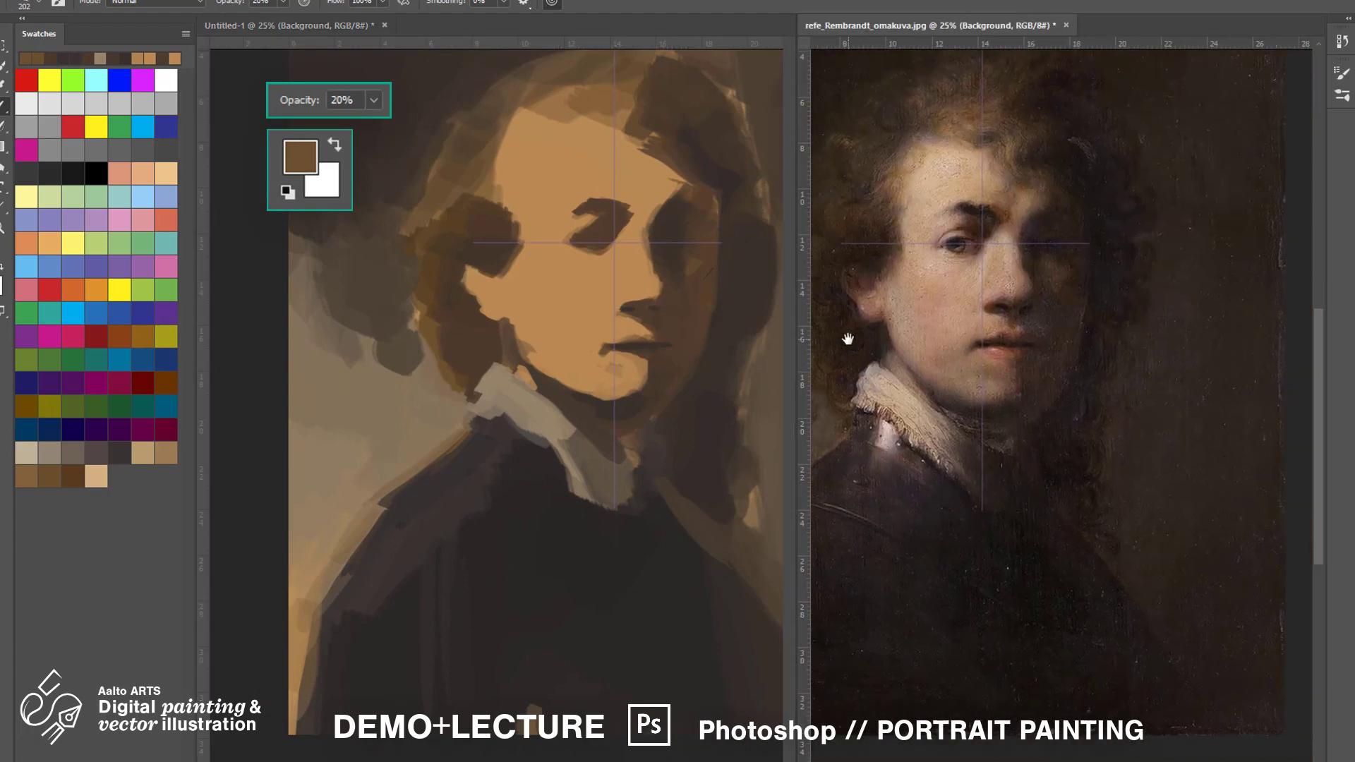
pyautogui.keyDown('alt'); pyautogui.click(1285, 517); pyautogui.keyUp('alt')
pyautogui.click(721, 203)
pyautogui.press('8')
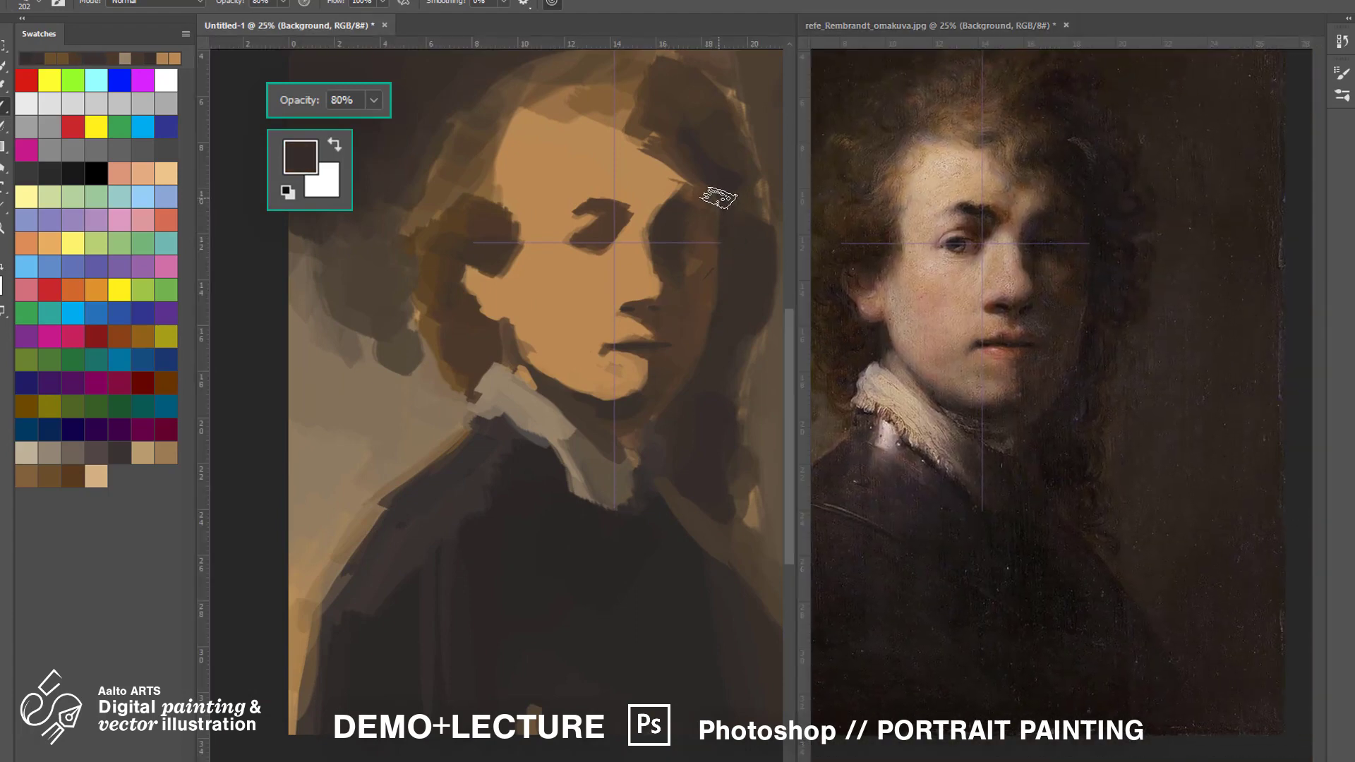
pyautogui.keyDown('alt'); pyautogui.click(669, 207); pyautogui.keyUp('alt')
pyautogui.keyDown('alt'); pyautogui.click(691, 183); pyautogui.keyUp('alt')
pyautogui.keyDown('alt'); pyautogui.click(723, 259); pyautogui.keyUp('alt')
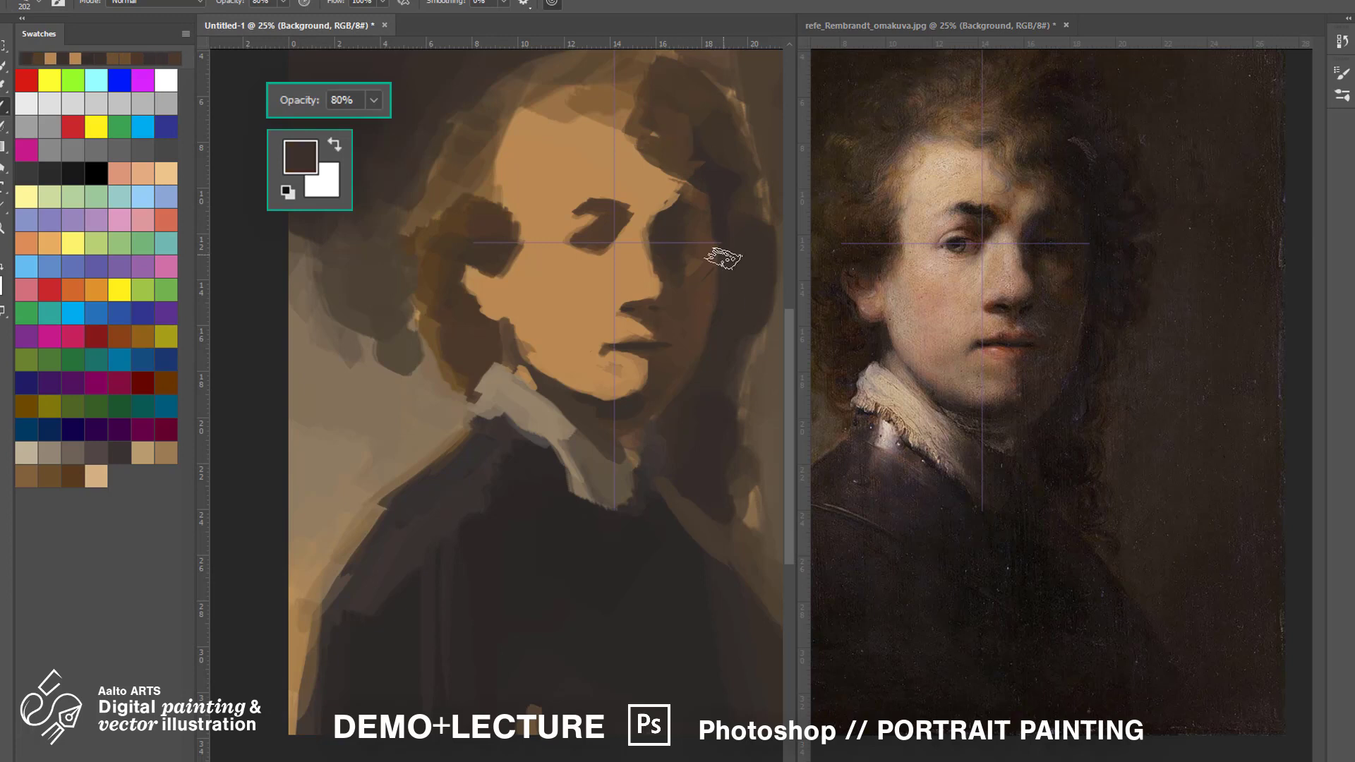
# Add a grey-brown collar patch right of the neck at 80% opacity and darken the left collar flap's lower end, finishing at 30%.
pyautogui.keyDown('alt'); pyautogui.click(626, 478); pyautogui.keyUp('alt')
pyautogui.moveTo(655, 429); pyautogui.dragTo(659, 468)
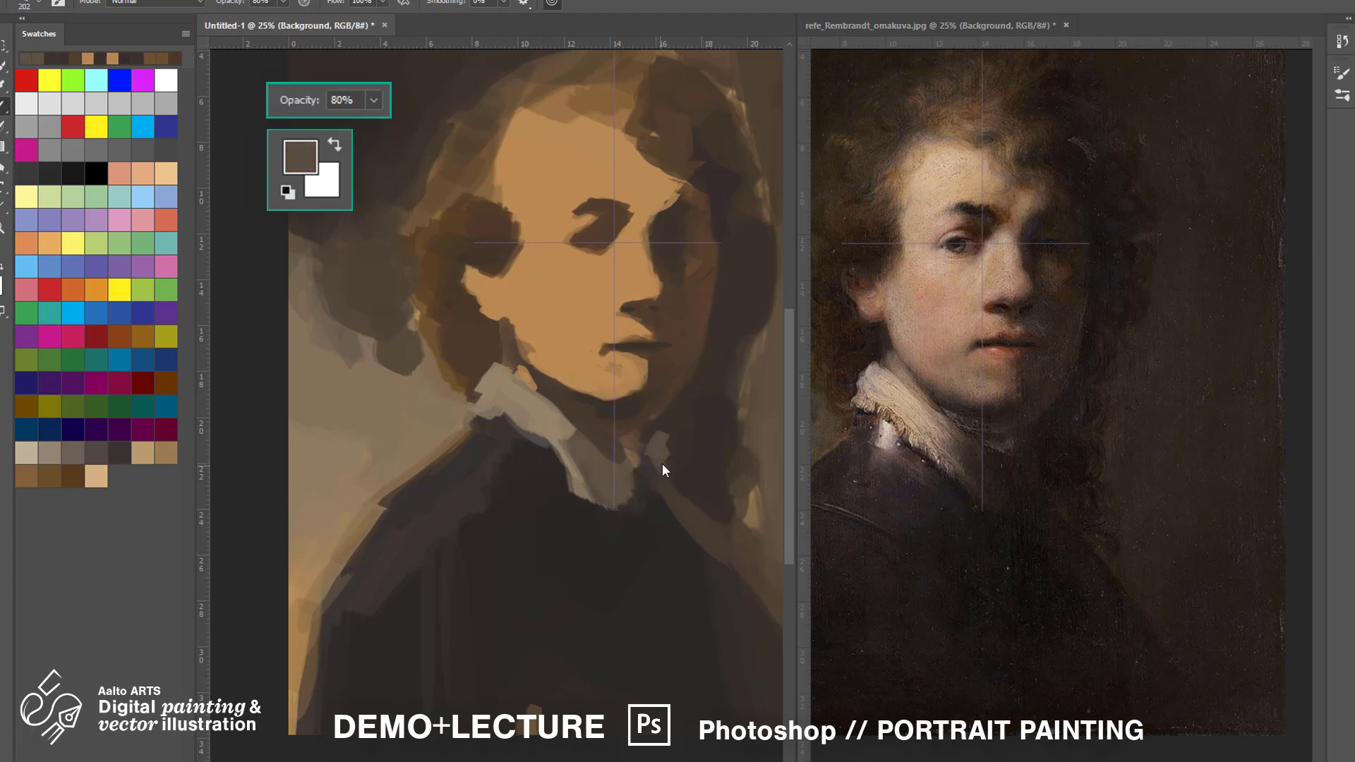
pyautogui.keyDown('alt'); pyautogui.click(528, 446); pyautogui.keyUp('alt')
pyautogui.moveTo(531, 439)
pyautogui.mouseDown()
pyautogui.moveTo(600, 503)
pyautogui.moveTo(567, 422)
pyautogui.mouseUp()
pyautogui.keyDown('alt'); pyautogui.click(611, 425); pyautogui.keyUp('alt')
pyautogui.keyDown('alt'); pyautogui.click(623, 548); pyautogui.keyUp('alt')
pyautogui.press('3')
pyautogui.keyDown('alt'); pyautogui.click(651, 374); pyautogui.keyUp('alt')
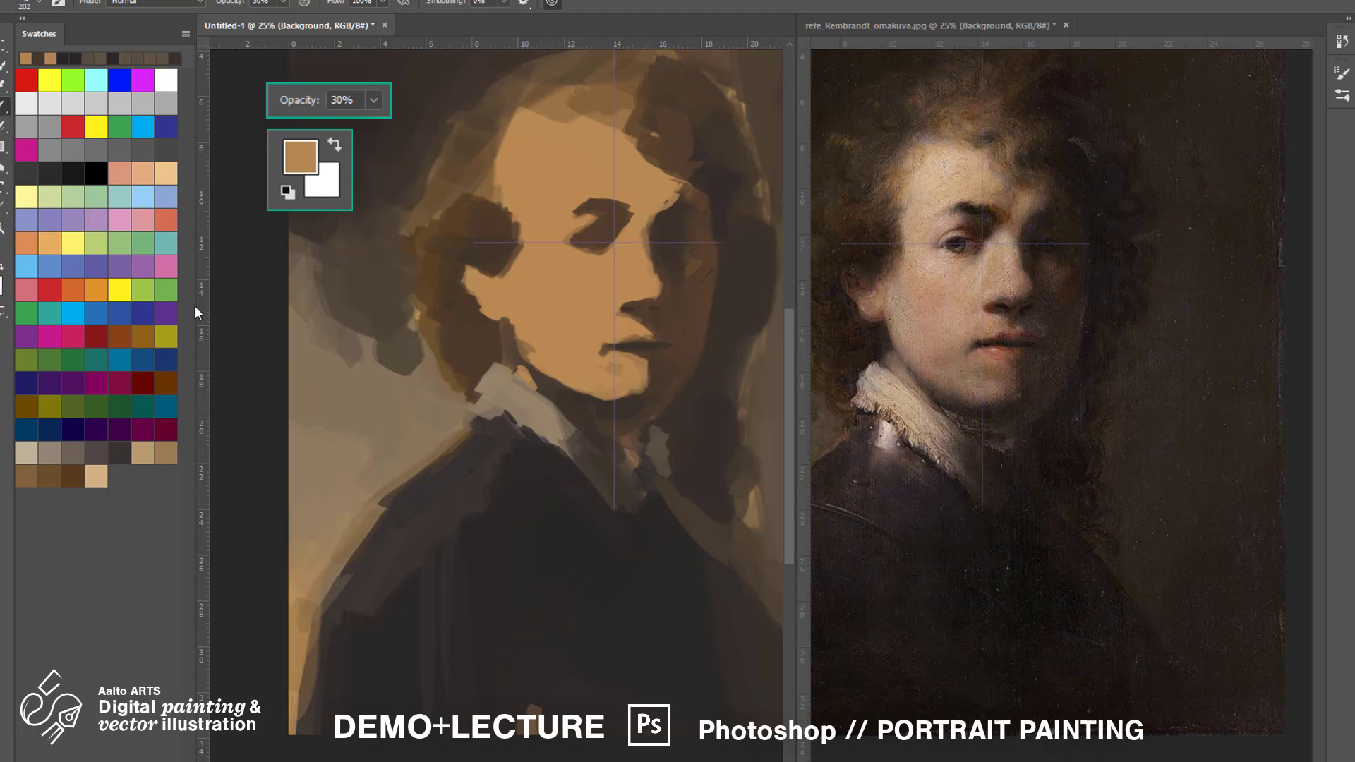
# Glaze the face with a warm orange-brown swatch at 20% opacity using a larger brush.
pyautogui.click(120, 337)
pyautogui.press('2')
pyautogui.rightClick(562, 274)
pyautogui.moveTo(710, 315); pyautogui.dragTo(728, 315)
pyautogui.moveTo(560, 127); pyautogui.dragTo(586, 372)
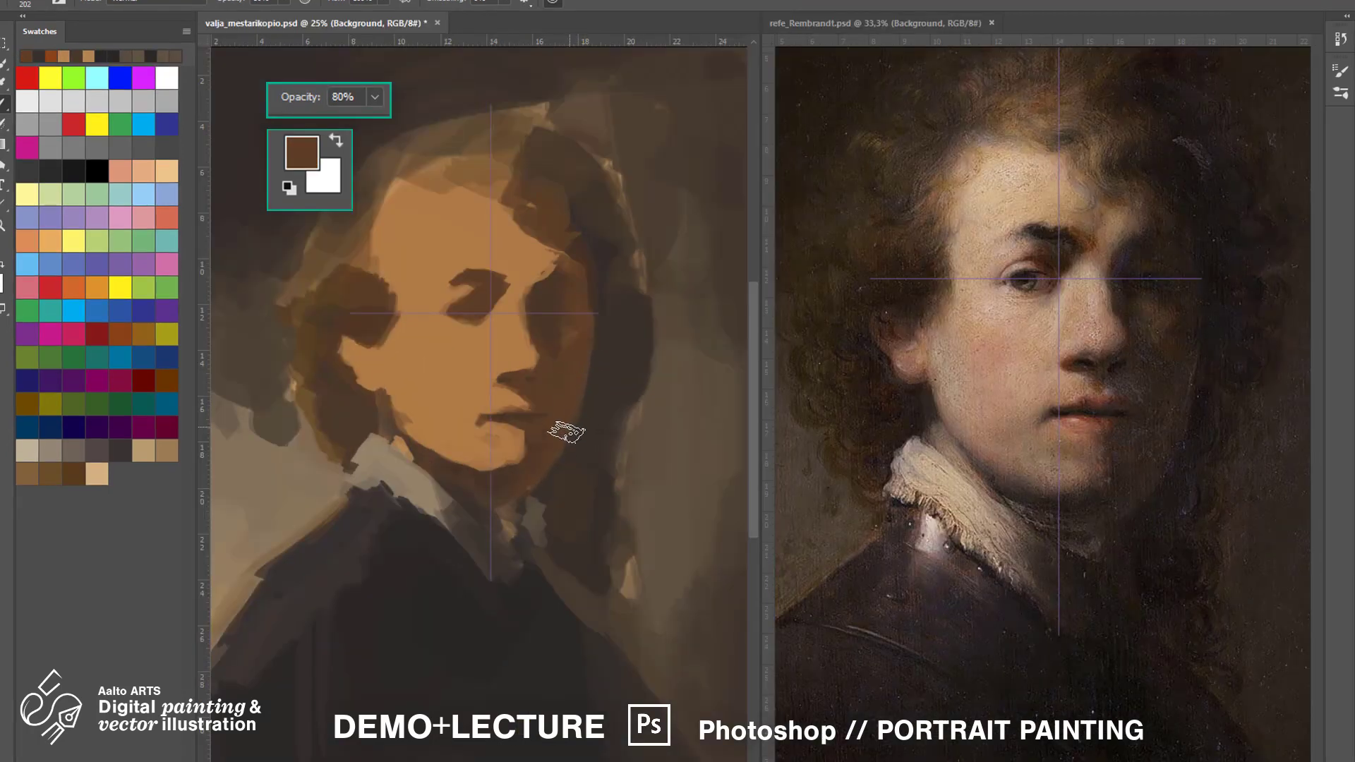
# Deepen the shaded cheek and jaw side with browns sampled from the face at 20% opacity.
pyautogui.keyDown('alt'); pyautogui.click(554, 427); pyautogui.keyUp('alt')
pyautogui.press('2')
pyautogui.keyDown('alt'); pyautogui.click(574, 375); pyautogui.keyUp('alt')
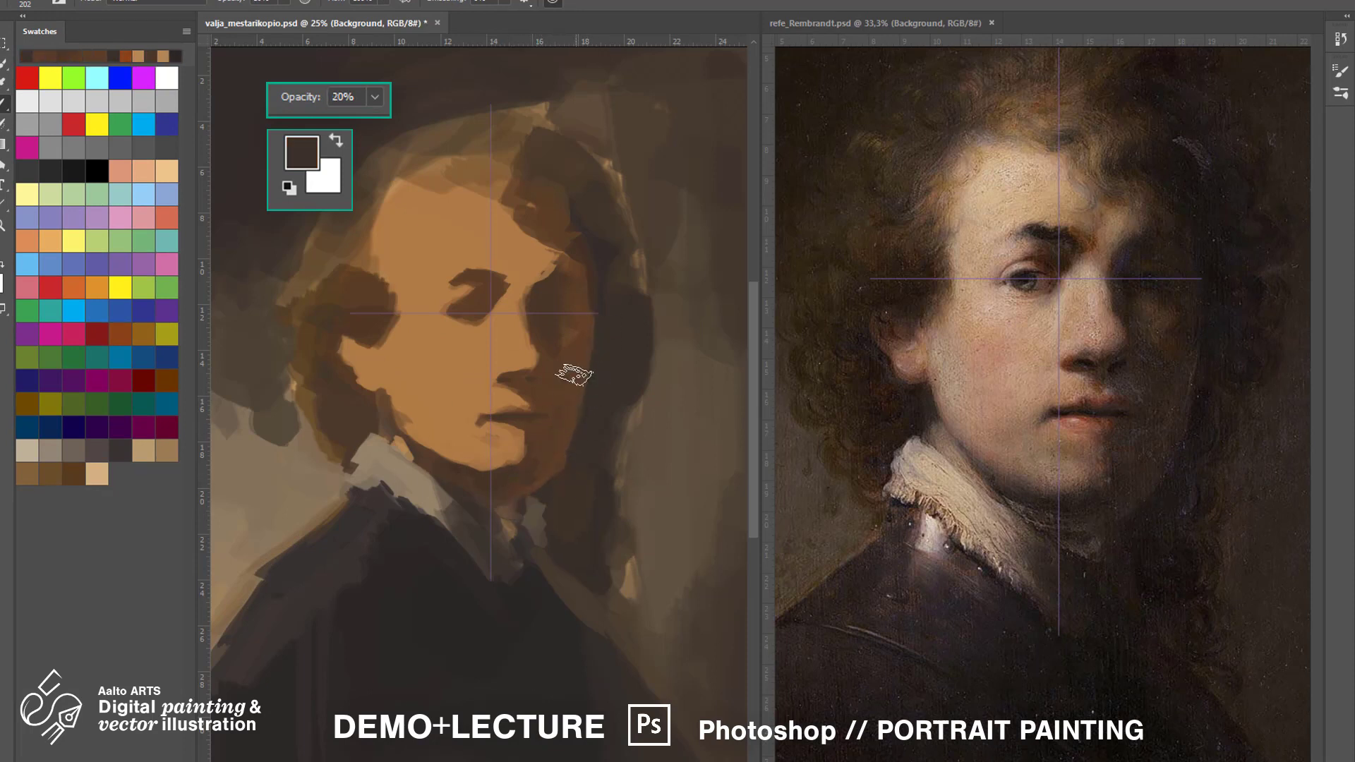
pyautogui.keyDown('alt'); pyautogui.click(552, 386); pyautogui.keyUp('alt')
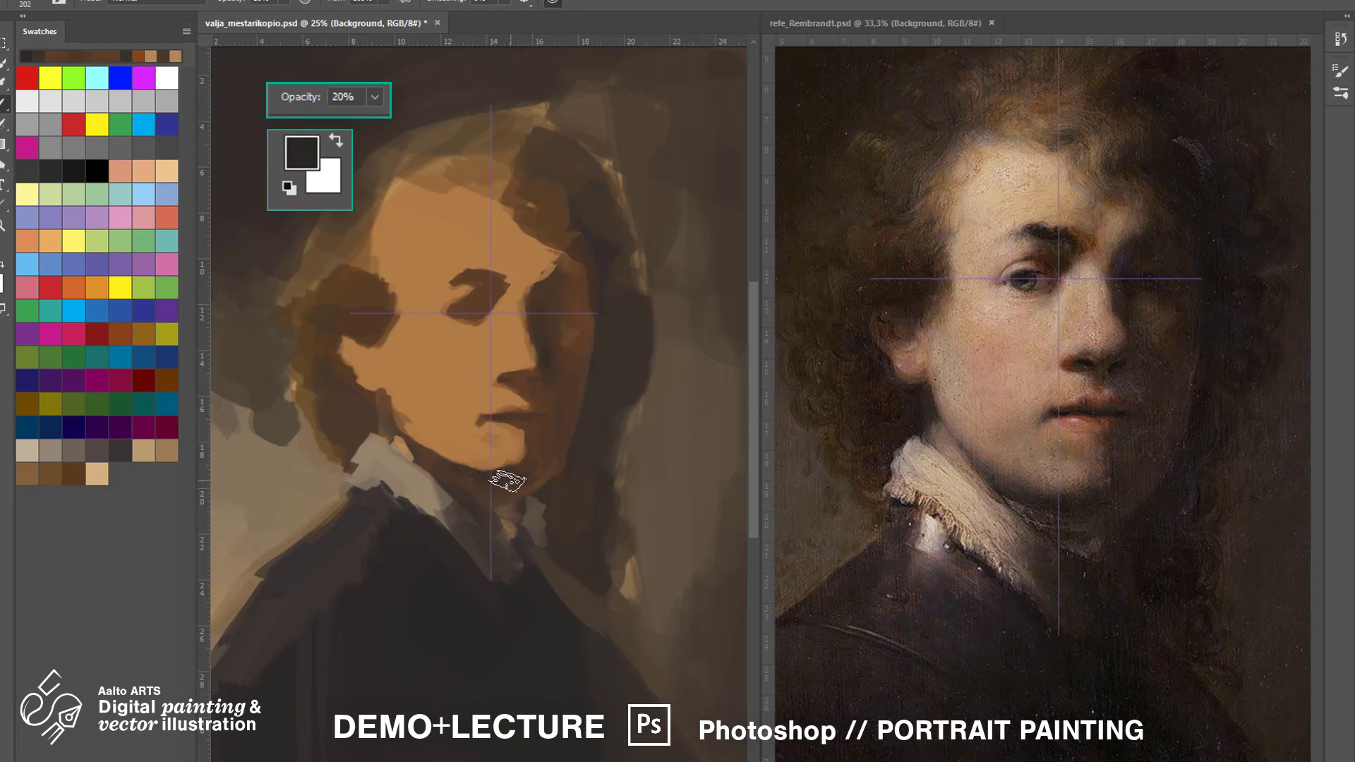
# Glaze a mauve patch onto the chin at 20% opacity.
pyautogui.keyDown('alt'); pyautogui.click(418, 422); pyautogui.keyUp('alt')
pyautogui.hotkey('ctrl', '+')
pyautogui.keyDown('alt'); pyautogui.click(495, 462); pyautogui.keyUp('alt')
pyautogui.moveTo(480, 467)
pyautogui.mouseDown()
pyautogui.moveTo(495, 373)
pyautogui.moveTo(510, 462)
pyautogui.mouseUp()
# Blend the left jawline and the collar's inner edge with sampled skin and brown tones at 20% opacity.
pyautogui.keyDown('alt'); pyautogui.click(389, 425); pyautogui.keyUp('alt')
pyautogui.keyDown('alt'); pyautogui.click(408, 487); pyautogui.keyUp('alt')
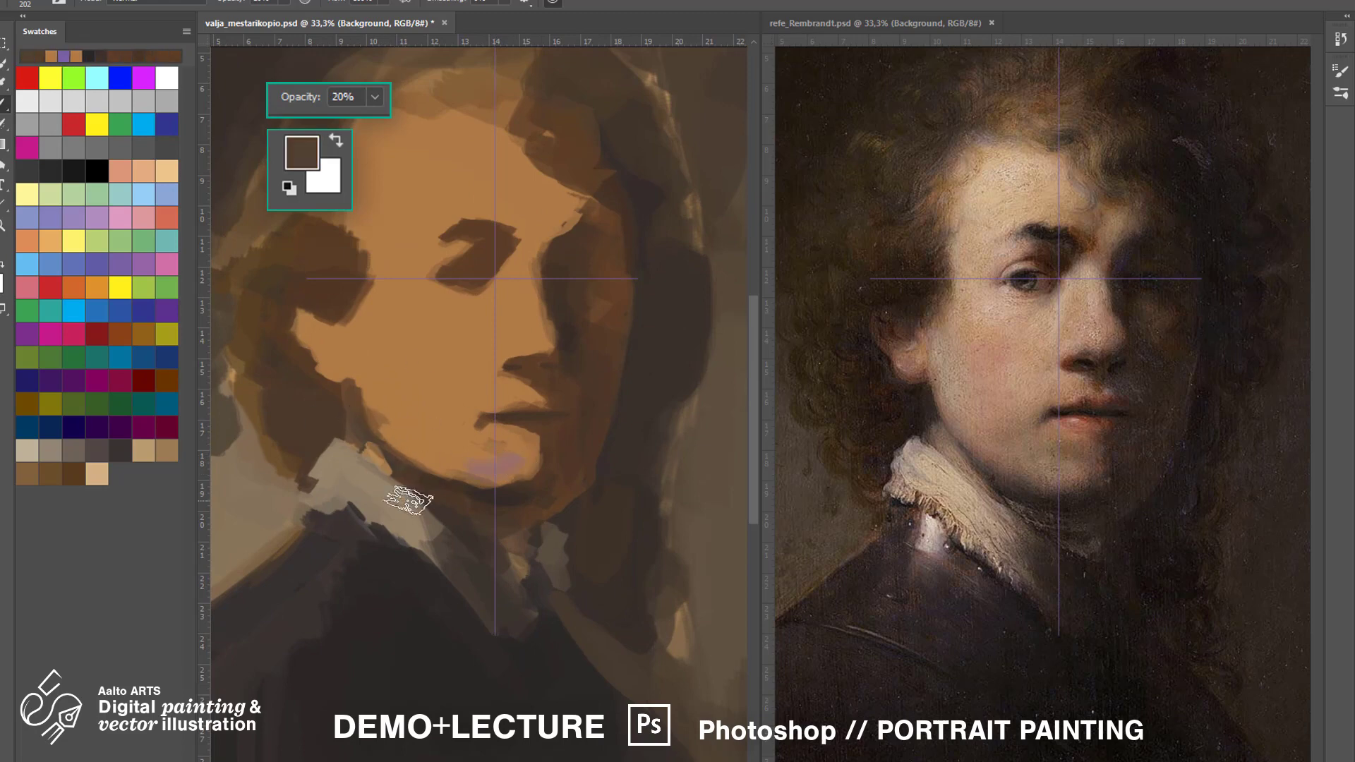
pyautogui.keyDown('alt'); pyautogui.click(377, 443); pyautogui.keyUp('alt')
pyautogui.keyDown('alt'); pyautogui.click(348, 422); pyautogui.keyUp('alt')
# Refine the hair below the ear and soften the ear's outer contour with sampled browns at 20% opacity.
pyautogui.keyDown('alt'); pyautogui.click(336, 370); pyautogui.keyUp('alt')
pyautogui.keyDown('alt'); pyautogui.click(305, 379); pyautogui.keyUp('alt')
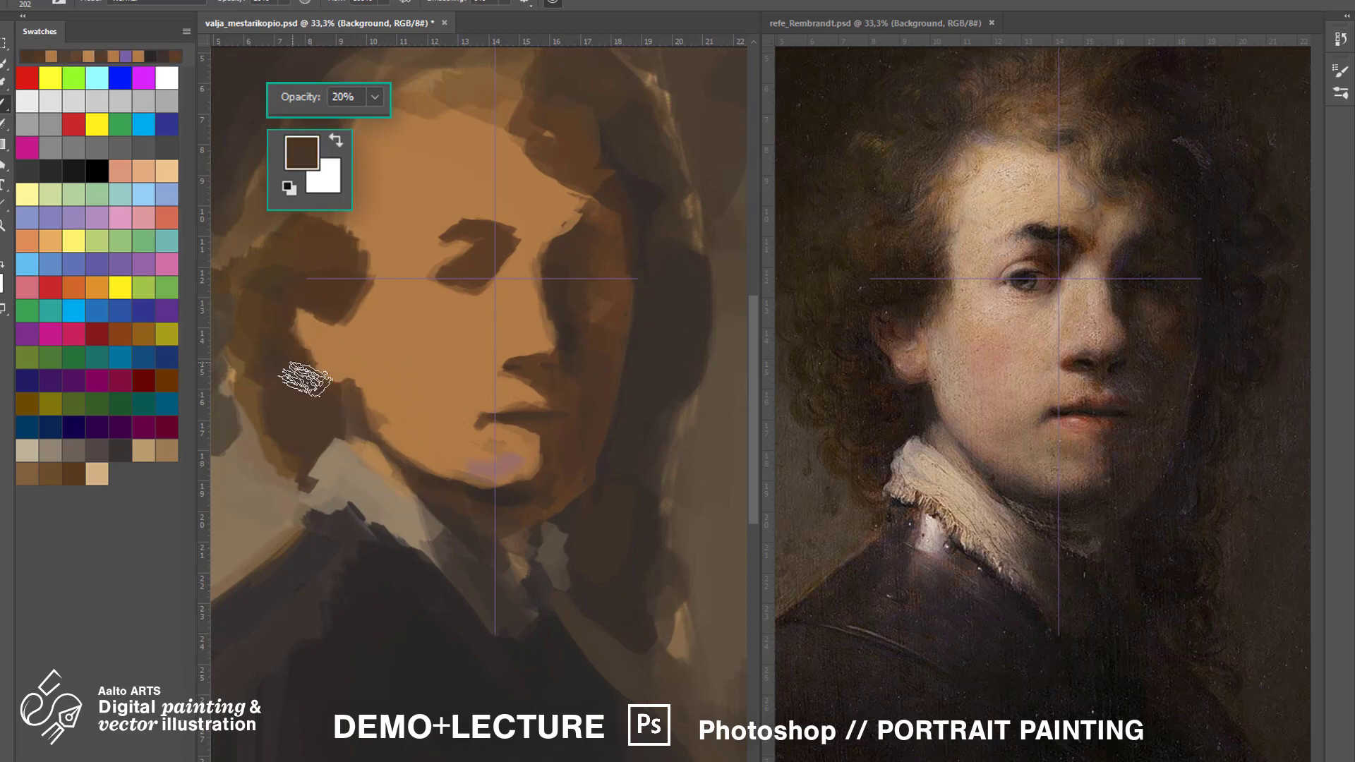
pyautogui.keyDown('alt'); pyautogui.click(345, 328); pyautogui.keyUp('alt')
pyautogui.moveTo(315, 324); pyautogui.dragTo(321, 363)
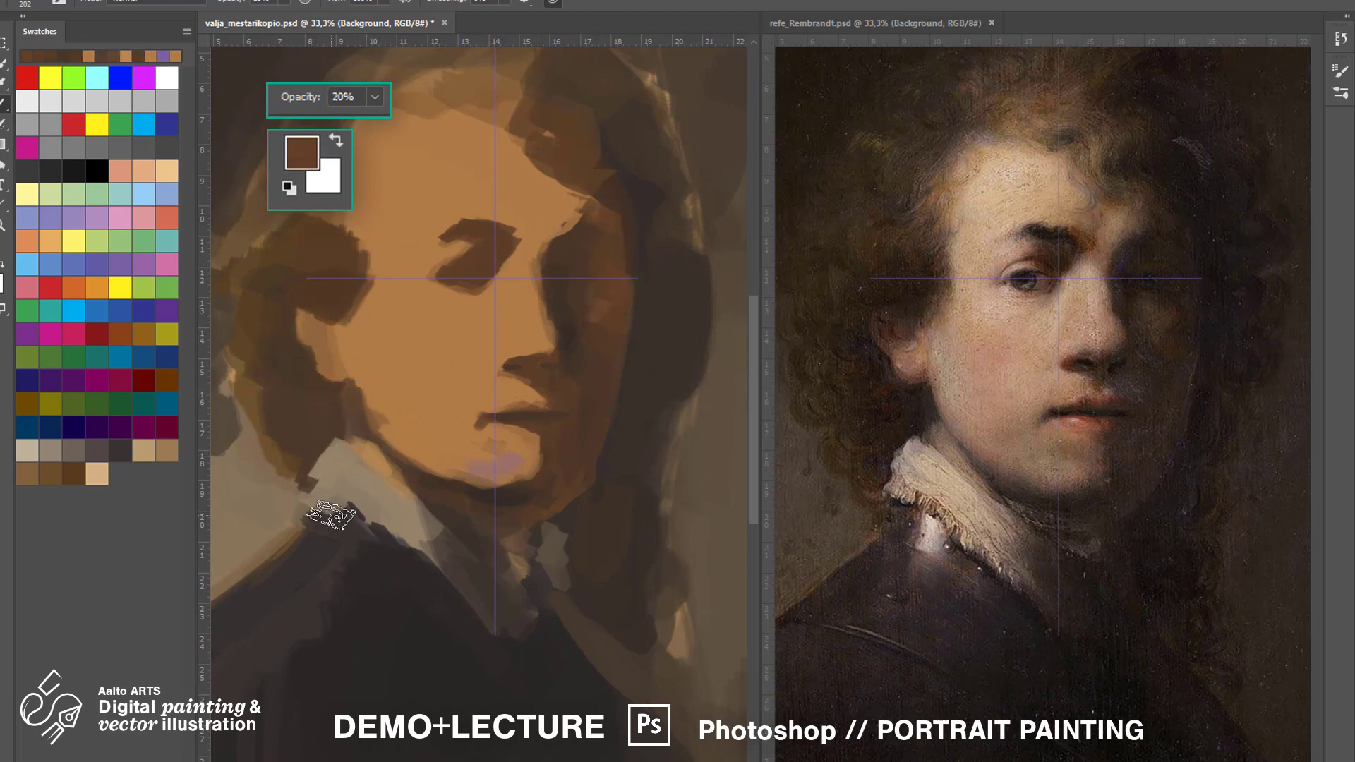
# Paint a dark iris in the lit eye at 100% opacity using dark brown sampled from the hair.
pyautogui.hotkey('ctrl', 'Tab')
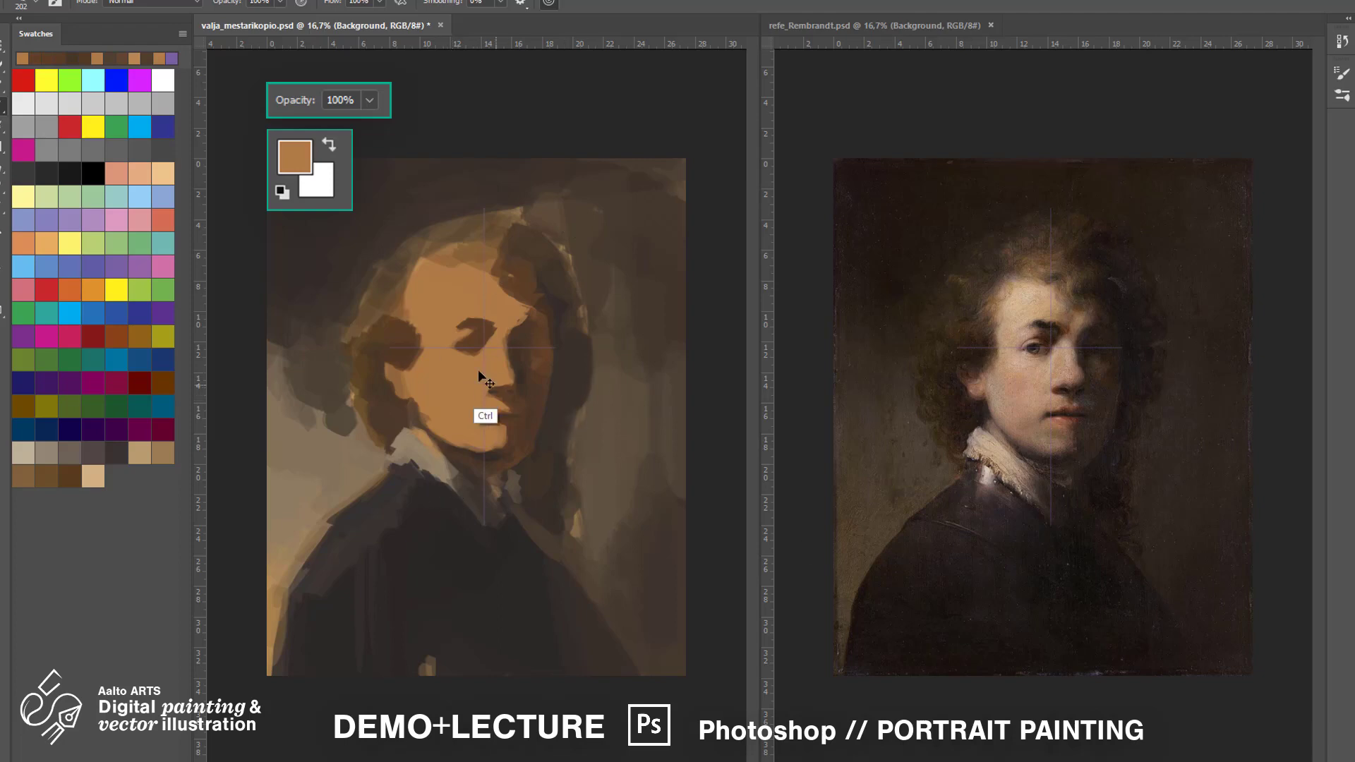
pyautogui.hotkey('ctrl', '+')
pyautogui.keyDown('alt'); pyautogui.click(613, 333); pyautogui.keyUp('alt')
pyautogui.moveTo(447, 309); pyautogui.dragTo(458, 310)
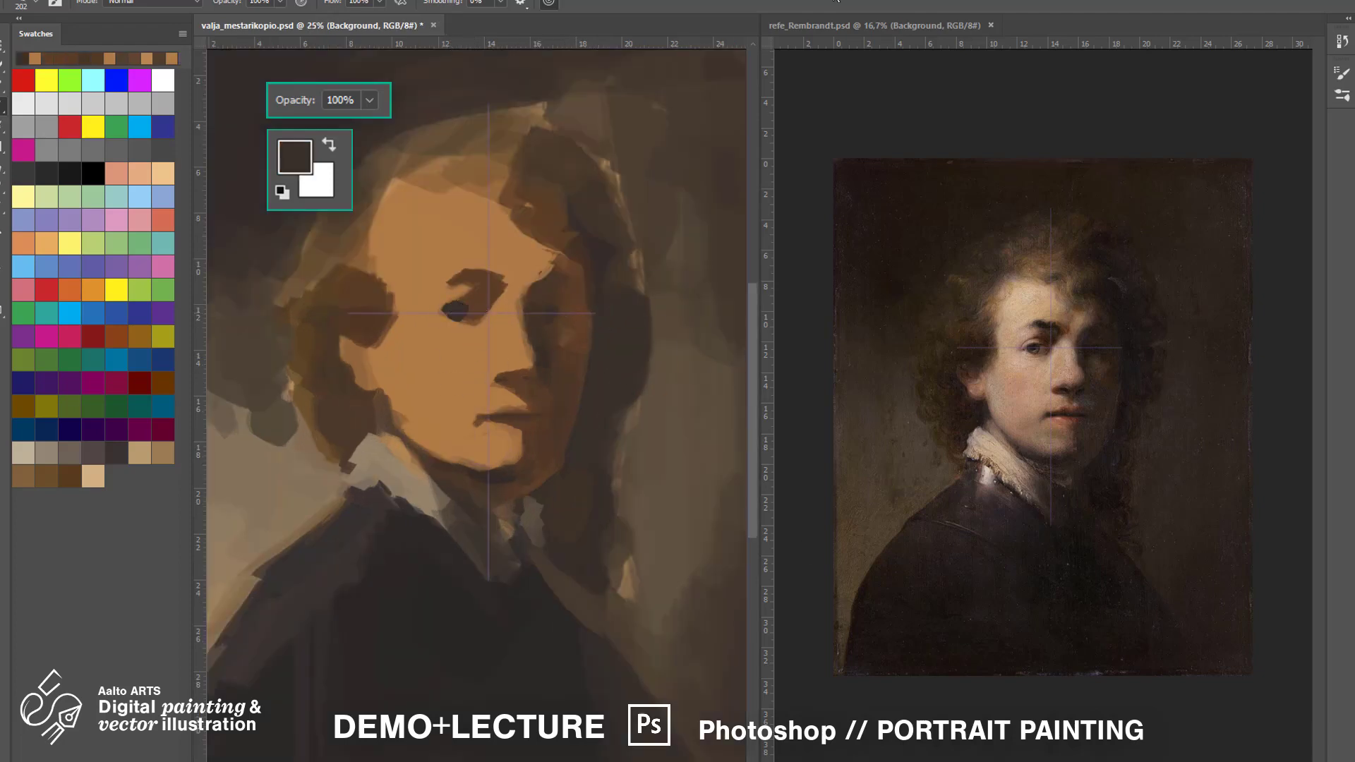
# Match both documents at 50% zoom and reshape the lit eye around its iris with sampled browns, reducing the brush size to 168.
pyautogui.click(826, 25)
pyautogui.hotkey('ctrl', '+')
pyautogui.hotkey('ctrl', '+')
pyautogui.hotkey('ctrl', '+')
pyautogui.click(734, 124)
pyautogui.hotkey('ctrl', '+')
pyautogui.hotkey('ctrl', '+')
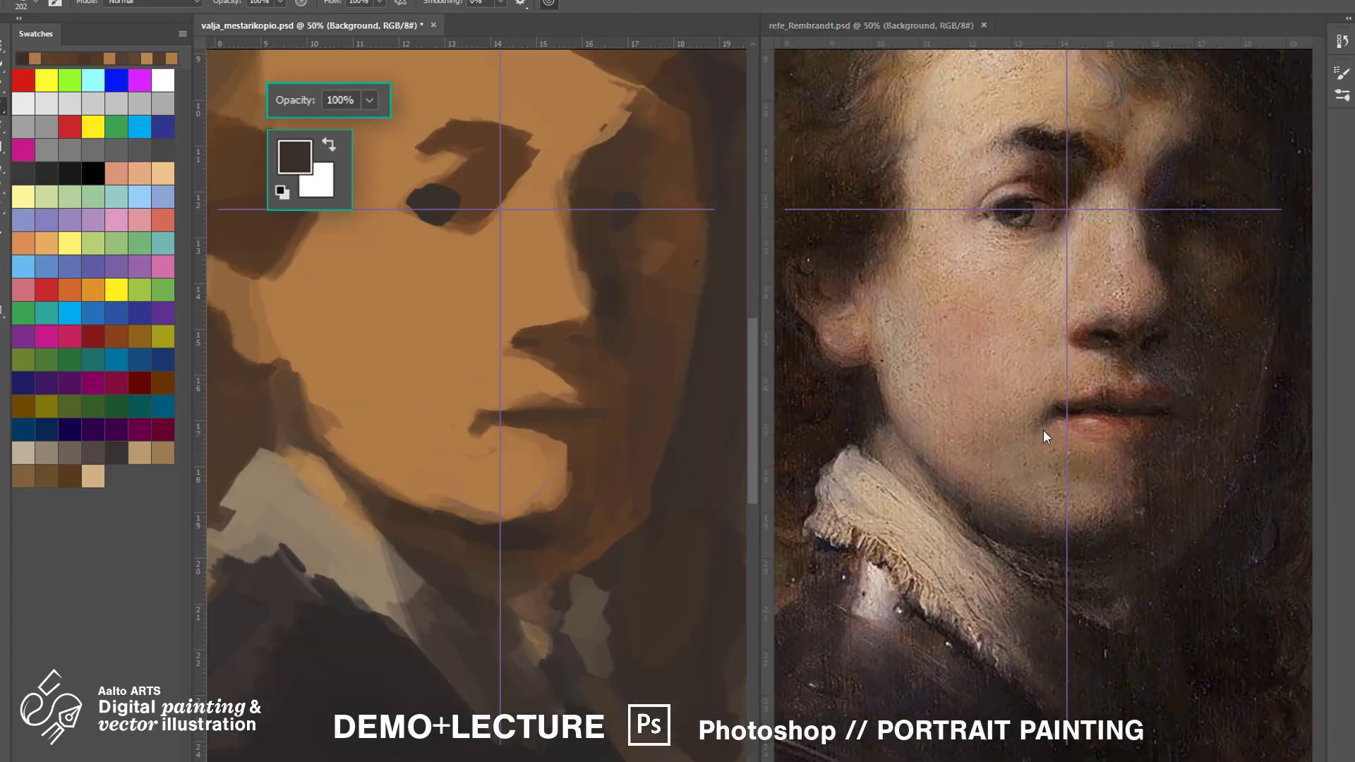
pyautogui.moveTo(445, 204); pyautogui.dragTo(437, 190)
pyautogui.keyDown('alt'); pyautogui.click(461, 176); pyautogui.keyUp('alt')
pyautogui.rightClick(507, 277)
pyautogui.moveTo(590, 308); pyautogui.dragTo(584, 308)
pyautogui.keyDown('alt'); pyautogui.click(714, 62); pyautogui.keyUp('alt')
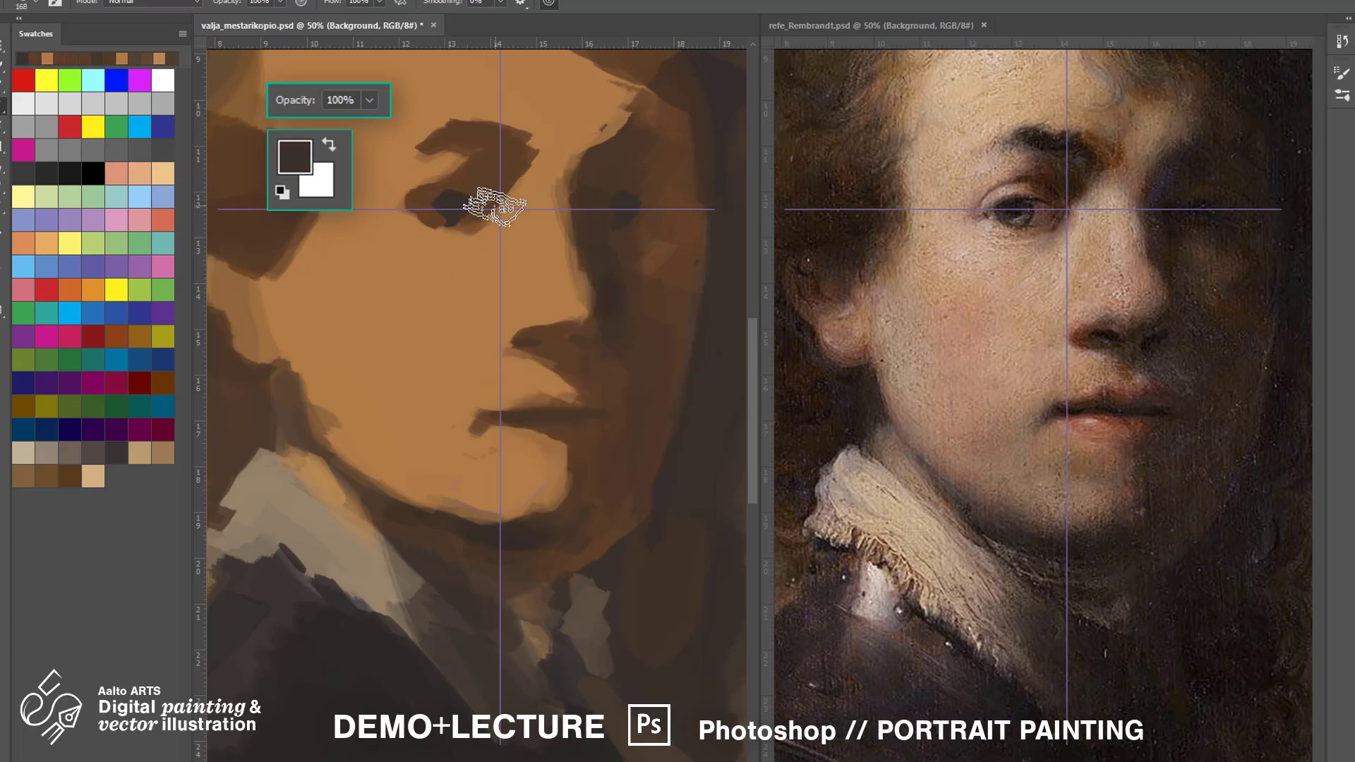
# Reduce the brush size to 117 and carve the left eyebrow and eye socket edges with sampled brown and skin tan.
pyautogui.rightClick(467, 241)
pyautogui.moveTo(607, 281); pyautogui.dragTo(586, 281)
pyautogui.keyDown('alt'); pyautogui.click(459, 168); pyautogui.keyUp('alt')
pyautogui.keyDown('alt'); pyautogui.click(469, 342); pyautogui.keyUp('alt')
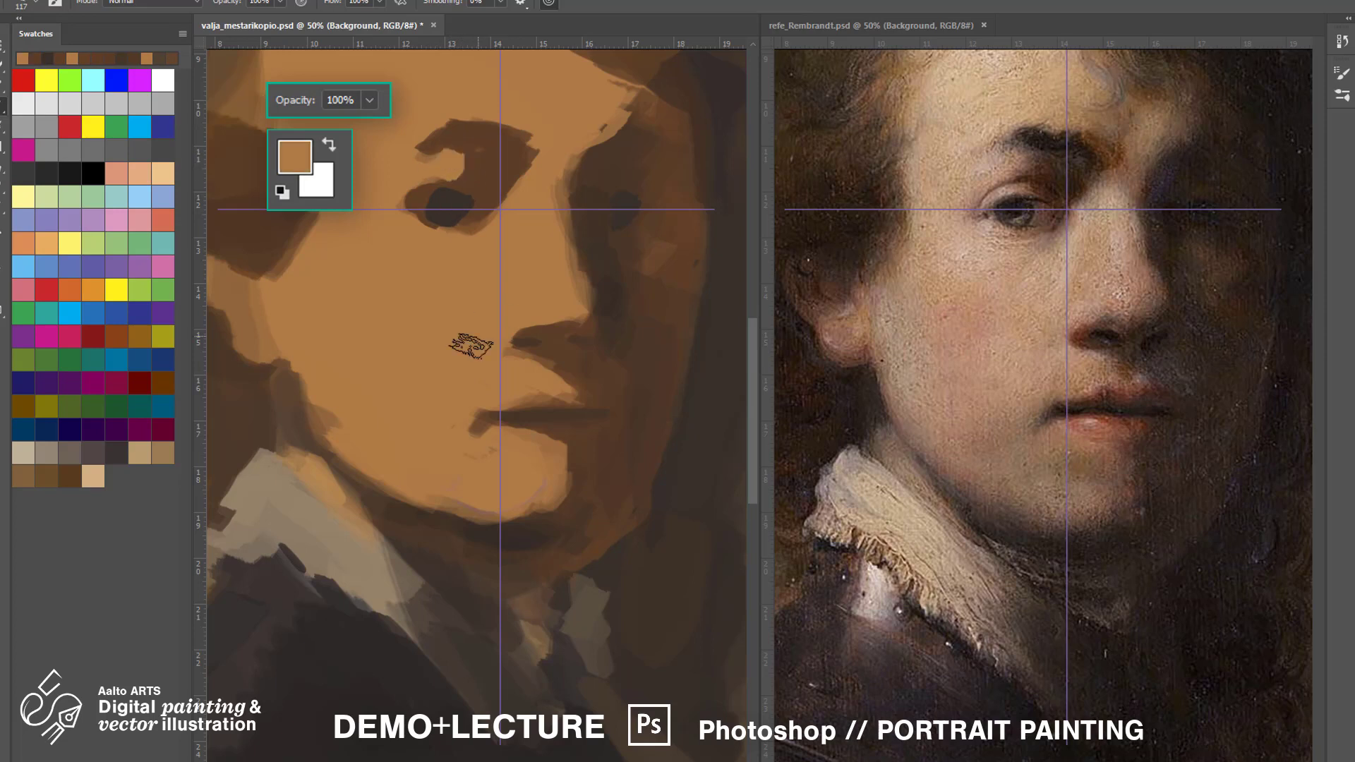
pyautogui.moveTo(490, 120); pyautogui.dragTo(462, 170)
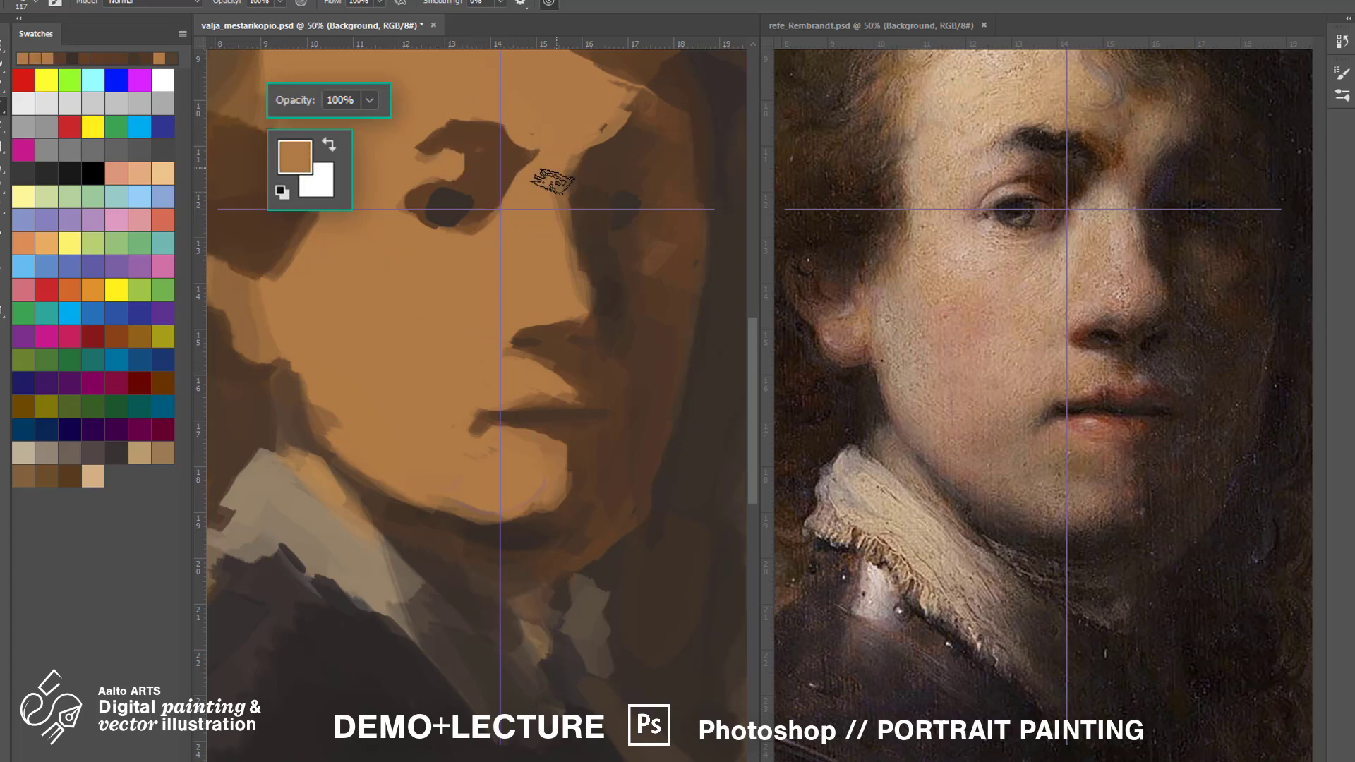
# Shape the mouth corner and neighbouring skin with sampled brown and skin tan at 30% opacity.
pyautogui.keyDown('alt'); pyautogui.click(550, 329); pyautogui.keyUp('alt')
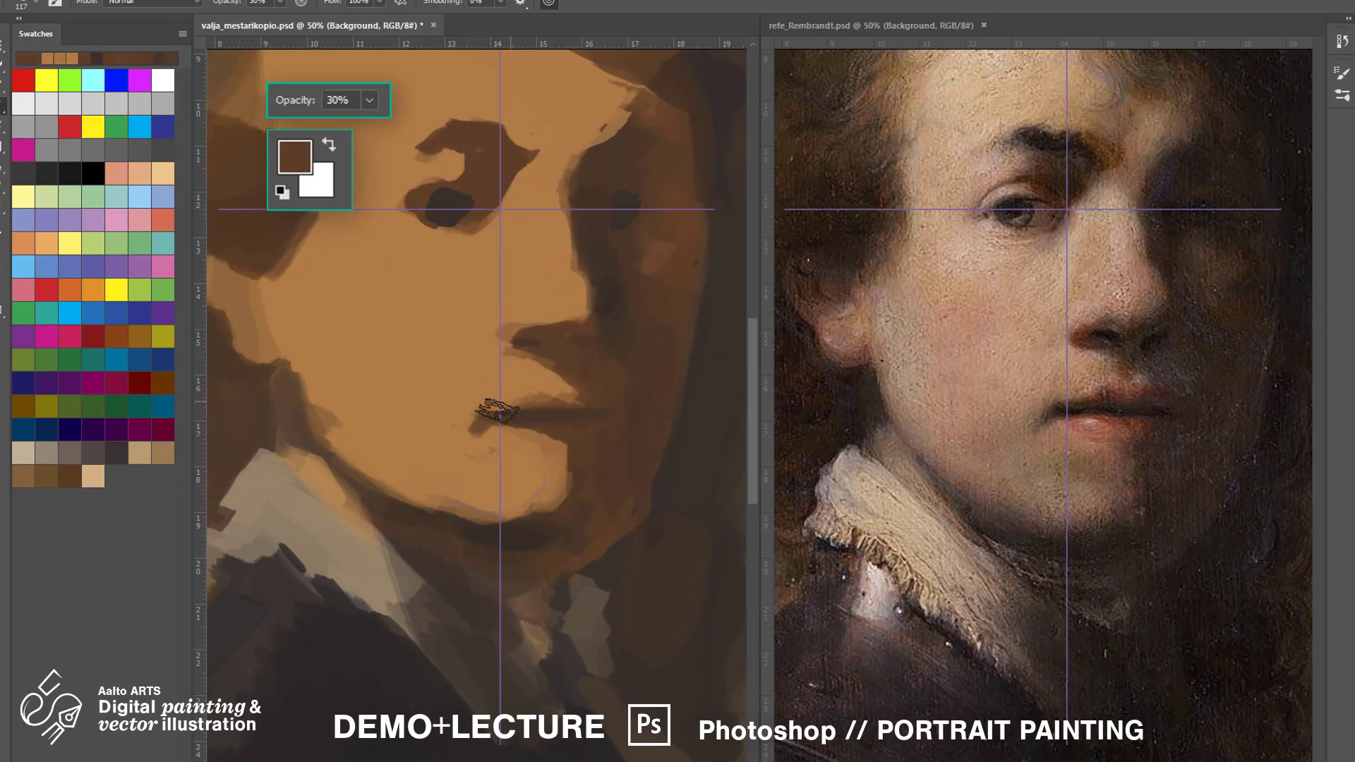
pyautogui.press('3')
pyautogui.keyDown('alt'); pyautogui.click(471, 464); pyautogui.keyUp('alt')
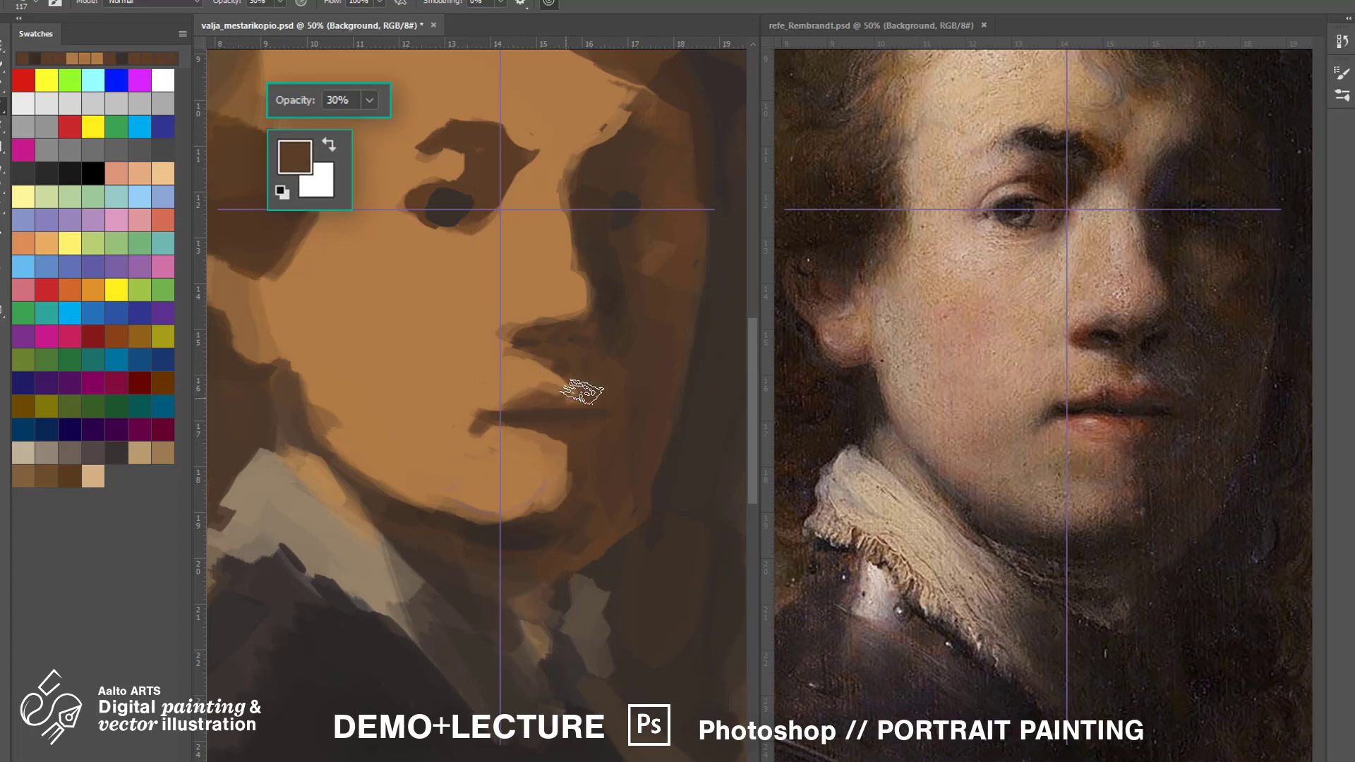
# Define the ear's outer contour and the hair below it with sampled browns and skin tan at 80% opacity.
pyautogui.press('8')
pyautogui.keyDown('alt'); pyautogui.click(569, 420); pyautogui.keyUp('alt')
pyautogui.keyDown('alt'); pyautogui.click(248, 236); pyautogui.keyUp('alt')
pyautogui.moveTo(208, 268); pyautogui.dragTo(206, 311)
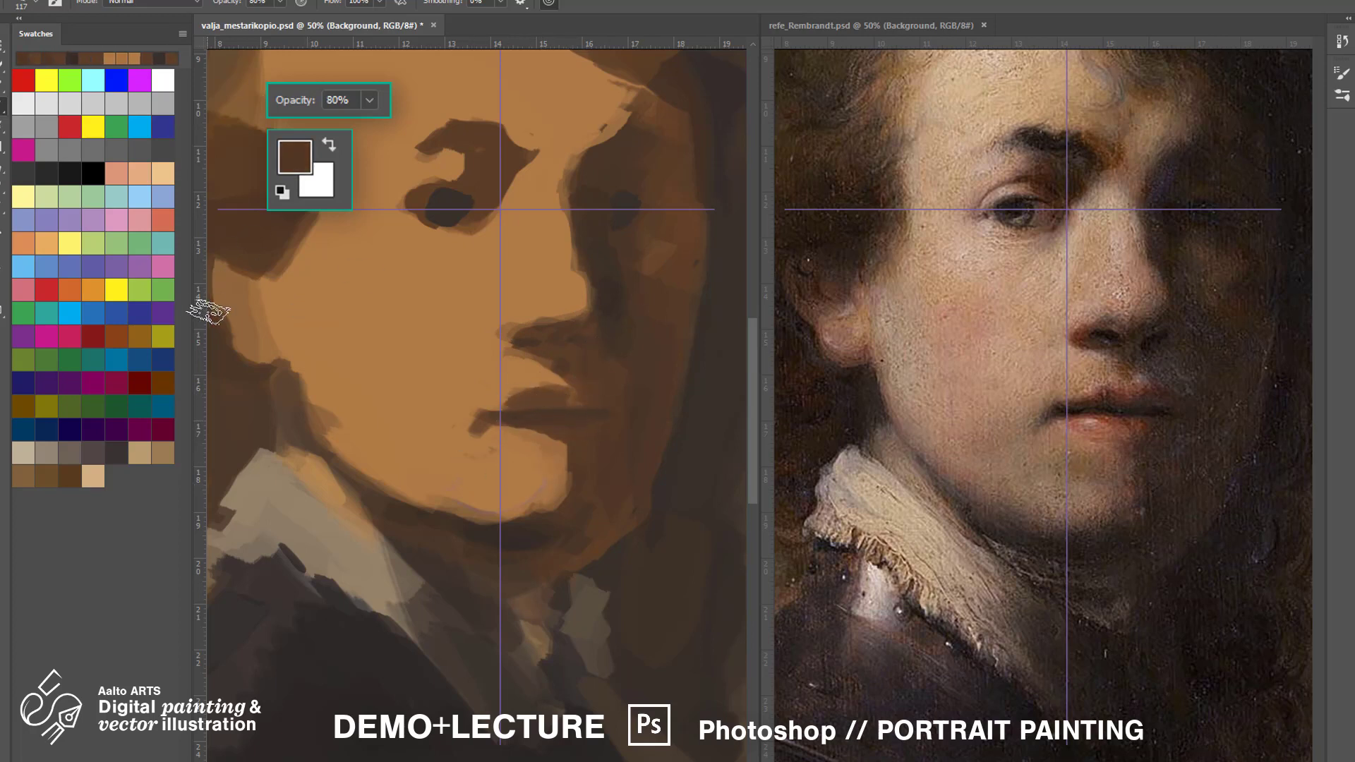
pyautogui.keyDown('alt'); pyautogui.click(277, 379); pyautogui.keyUp('alt')
pyautogui.keyDown('alt'); pyautogui.click(276, 426); pyautogui.keyUp('alt')
pyautogui.moveTo(274, 390); pyautogui.dragTo(274, 467)
pyautogui.moveTo(216, 319); pyautogui.dragTo(246, 362)
pyautogui.keyDown('alt'); pyautogui.click(297, 341); pyautogui.keyUp('alt')
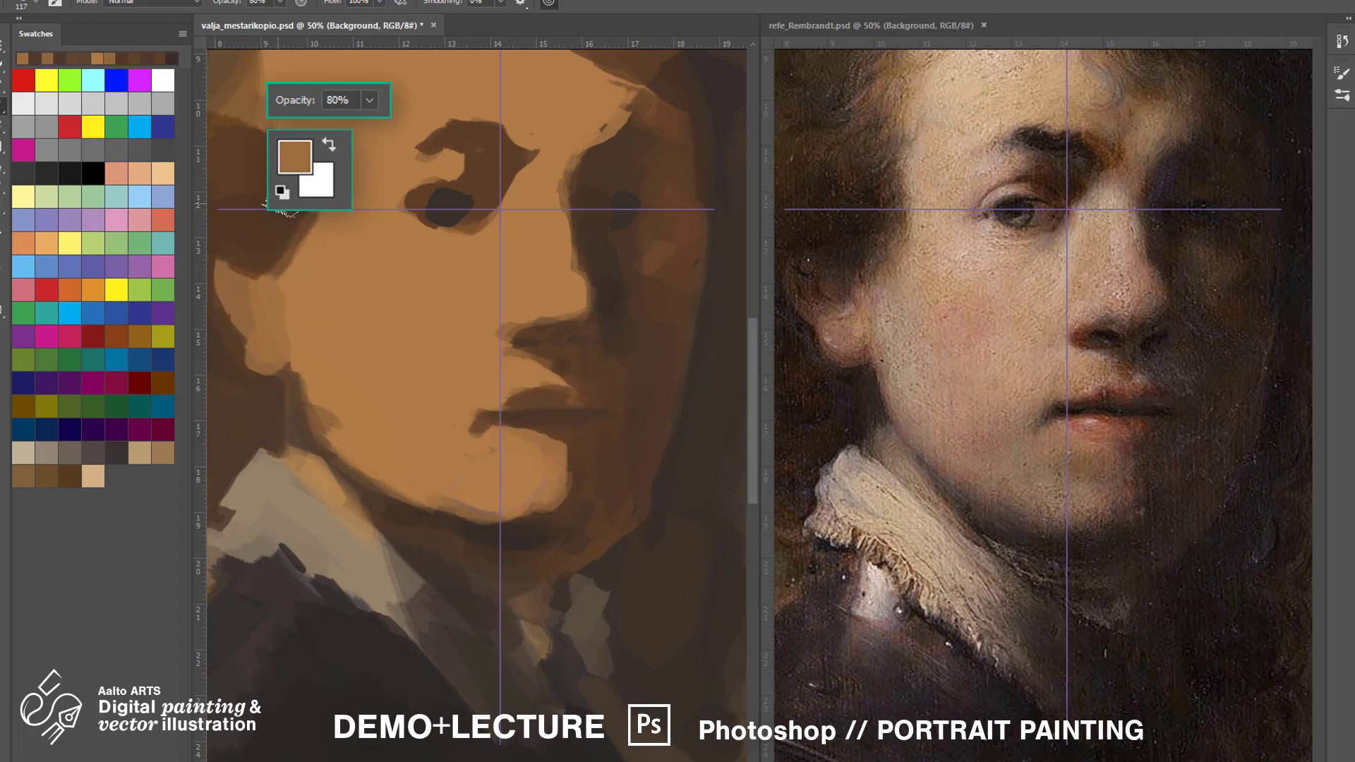
# Redraw the jawline where it meets the collar with sampled skin and dark brown tones at 80% opacity.
pyautogui.keyDown('alt'); pyautogui.click(352, 444); pyautogui.keyUp('alt')
pyautogui.keyDown('alt'); pyautogui.click(302, 437); pyautogui.keyUp('alt')
pyautogui.keyDown('alt'); pyautogui.click(310, 468); pyautogui.keyUp('alt')
pyautogui.moveTo(346, 441)
pyautogui.mouseDown()
pyautogui.moveTo(321, 422)
pyautogui.moveTo(308, 448)
pyautogui.moveTo(374, 509)
pyautogui.mouseUp()
pyautogui.keyDown('alt'); pyautogui.click(436, 477); pyautogui.keyUp('alt')
pyautogui.keyDown('alt'); pyautogui.click(340, 463); pyautogui.keyUp('alt')
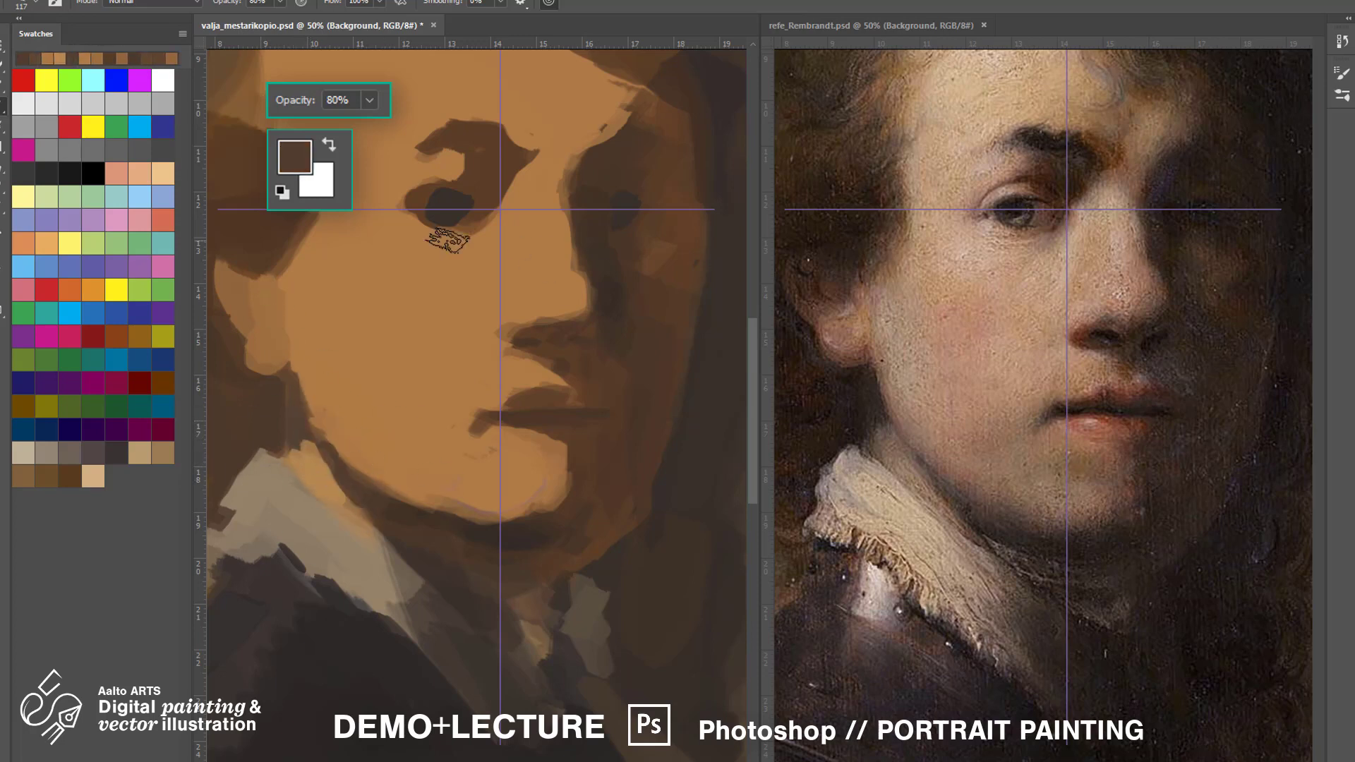
# Refine the earlobe, the adjoining cheek edge and the hair in front of the ear with sampled tones at 80% opacity.
pyautogui.keyDown('alt'); pyautogui.click(277, 346); pyautogui.keyUp('alt')
pyautogui.moveTo(293, 341)
pyautogui.mouseDown()
pyautogui.moveTo(278, 359)
pyautogui.moveTo(315, 431)
pyautogui.mouseUp()
pyautogui.keyDown('alt'); pyautogui.click(304, 401); pyautogui.keyUp('alt')
pyautogui.keyDown('alt'); pyautogui.click(303, 220); pyautogui.keyUp('alt')
pyautogui.moveTo(315, 213); pyautogui.dragTo(288, 266)
pyautogui.keyDown('alt'); pyautogui.click(262, 290); pyautogui.keyUp('alt')
pyautogui.moveTo(272, 288); pyautogui.dragTo(272, 328)
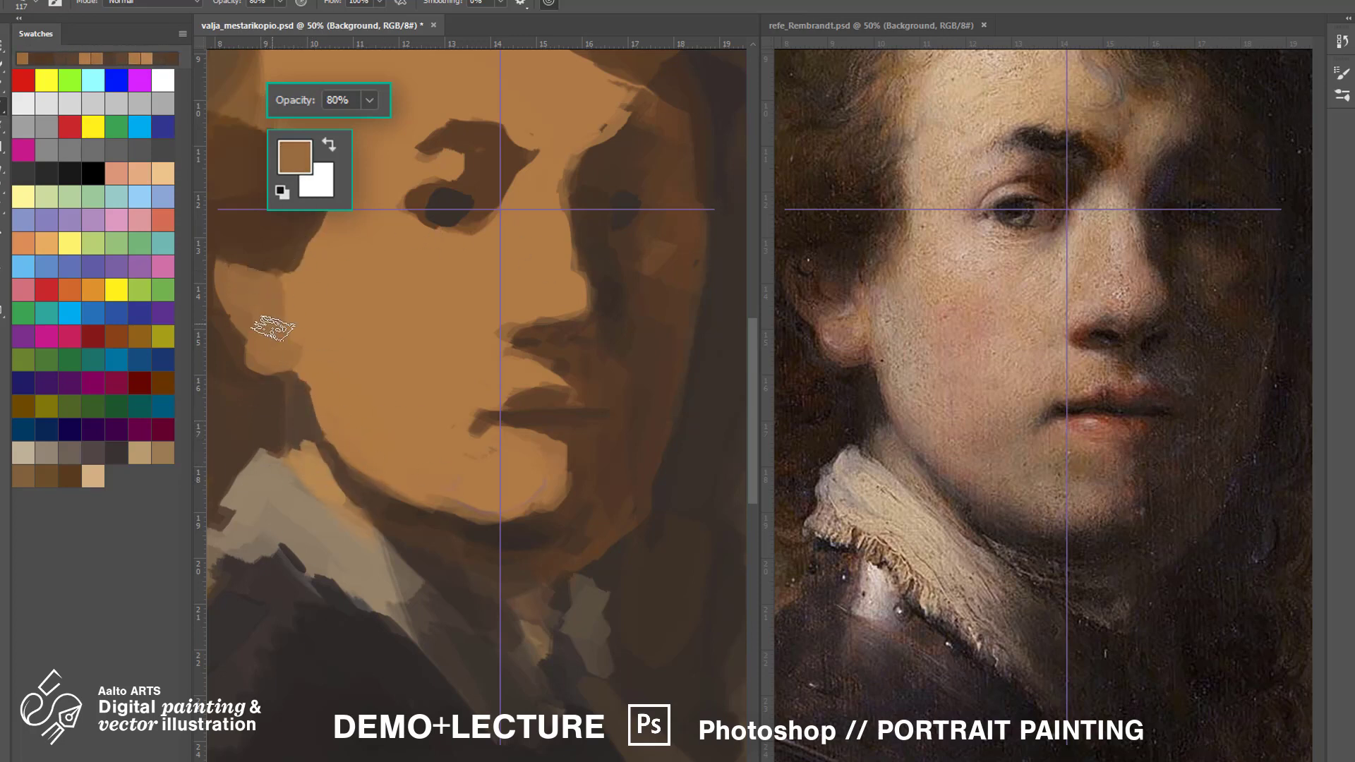
# Sharpen the shadow edges of the nose bridge, mouth and lower jaw with sampled skin and dark browns at 80% opacity.
pyautogui.keyDown('alt'); pyautogui.click(318, 219); pyautogui.keyUp('alt')
pyautogui.keyDown('alt'); pyautogui.click(560, 167); pyautogui.keyUp('alt')
pyautogui.keyDown('alt'); pyautogui.click(593, 212); pyautogui.keyUp('alt')
pyautogui.moveTo(564, 203); pyautogui.dragTo(574, 218)
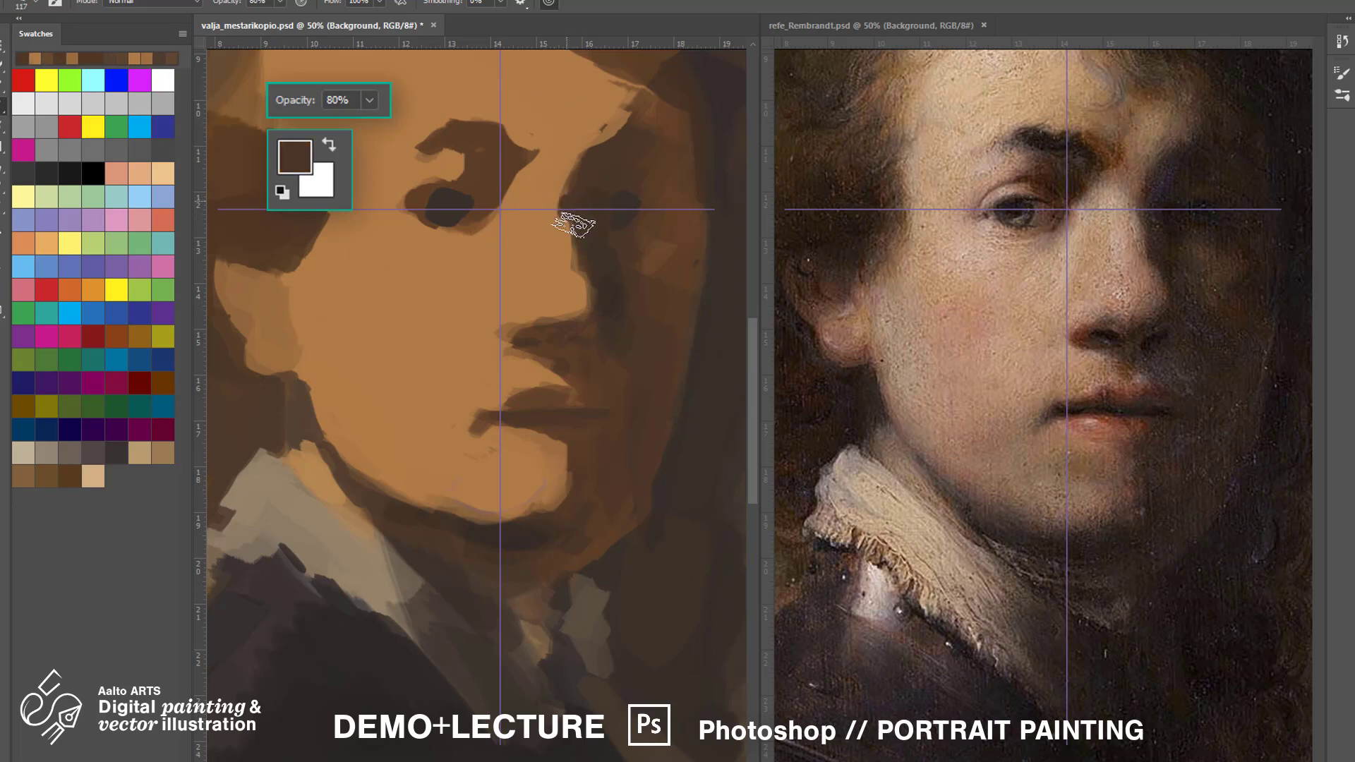
pyautogui.keyDown('alt'); pyautogui.click(565, 254); pyautogui.keyUp('alt')
pyautogui.keyDown('alt'); pyautogui.click(507, 395); pyautogui.keyUp('alt')
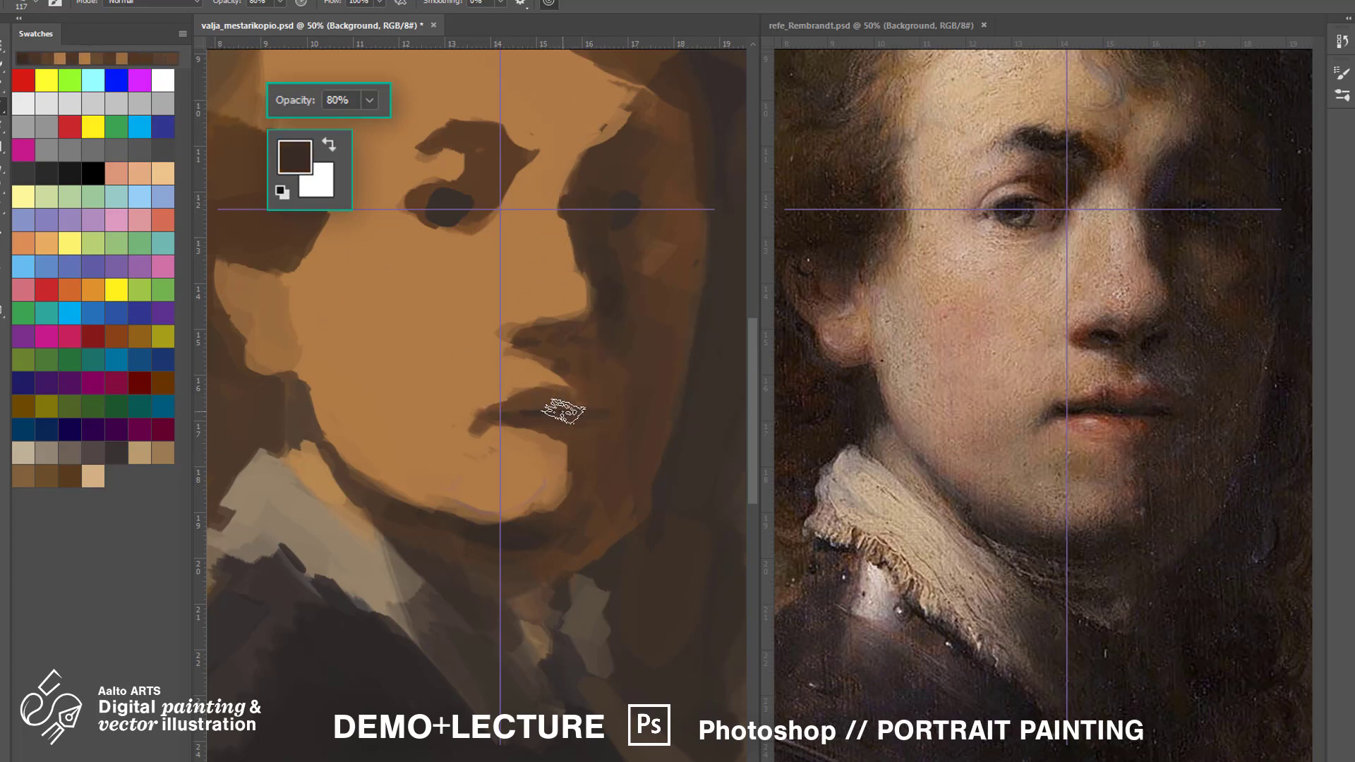
pyautogui.moveTo(562, 504)
pyautogui.mouseDown()
pyautogui.moveTo(396, 505)
pyautogui.moveTo(353, 469)
pyautogui.mouseUp()
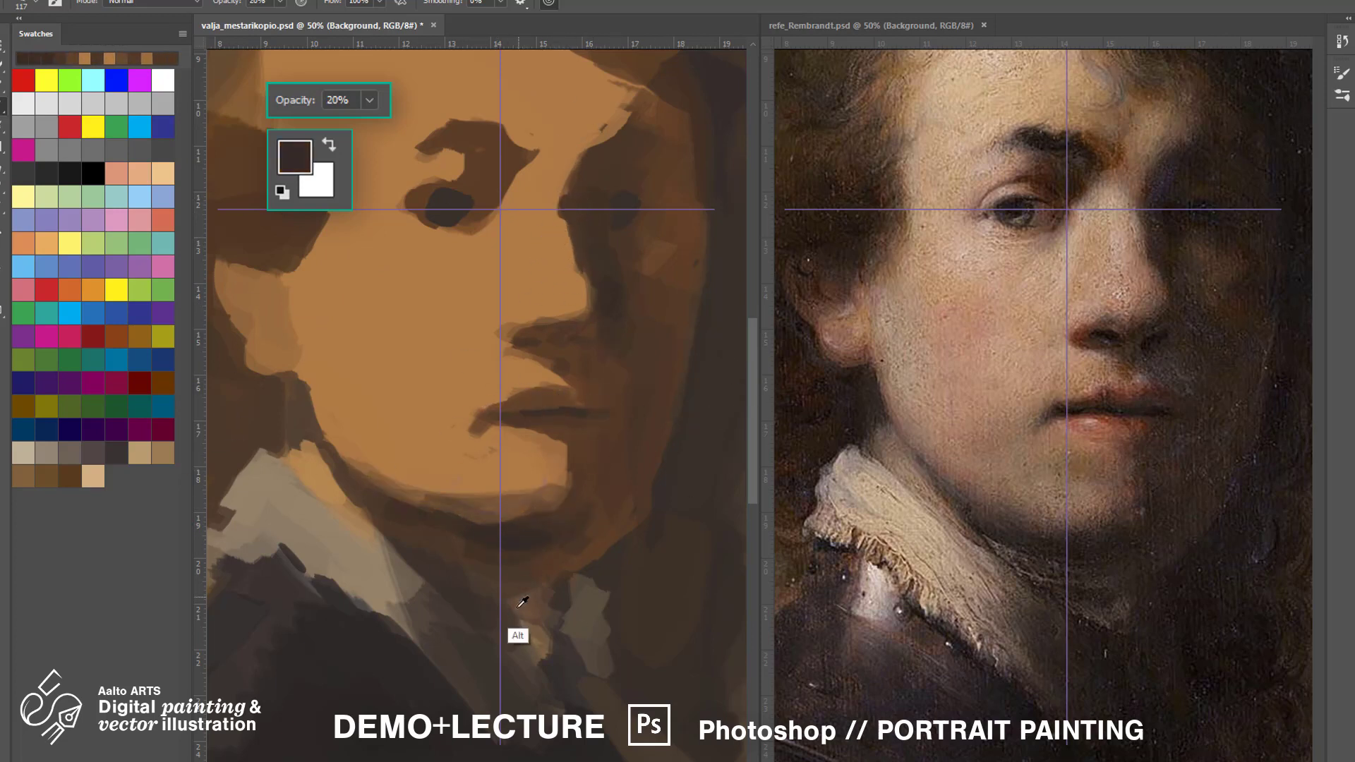
# Darken the neck below the chin and the collar's shaded inner edge with sampled greyish browns.
pyautogui.keyDown('alt'); pyautogui.click(508, 573); pyautogui.keyUp('alt')
pyautogui.moveTo(499, 577); pyautogui.dragTo(530, 646)
pyautogui.keyDown('alt'); pyautogui.click(369, 540); pyautogui.keyUp('alt')
pyautogui.moveTo(370, 536); pyautogui.dragTo(452, 586)
pyautogui.keyDown('alt'); pyautogui.click(437, 586); pyautogui.keyUp('alt')
pyautogui.moveTo(452, 565); pyautogui.dragTo(396, 550)
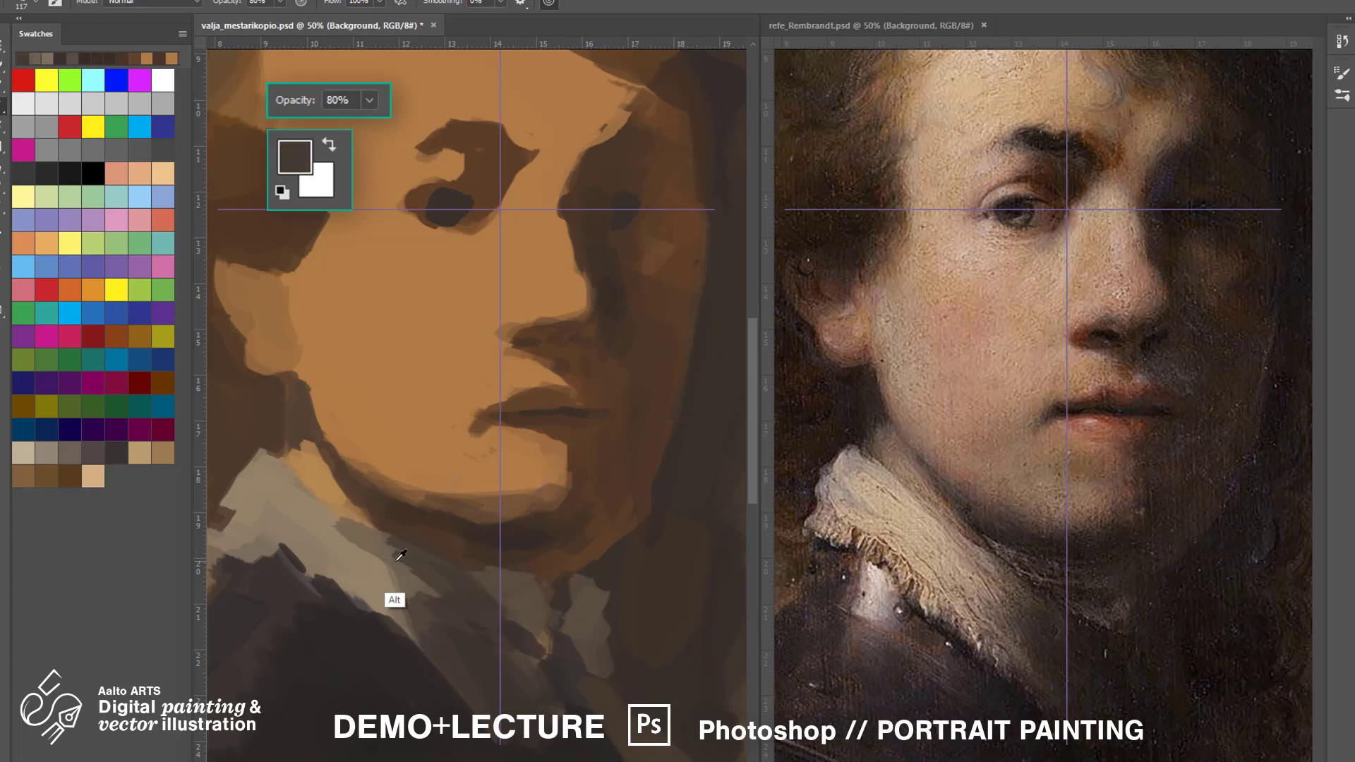
# Reshape the light collar with sampled grey-beige and touch up the chin with skin tan at 80% opacity.
pyautogui.keyDown('alt'); pyautogui.click(318, 518); pyautogui.keyUp('alt')
pyautogui.moveTo(272, 455)
pyautogui.mouseDown()
pyautogui.moveTo(435, 608)
pyautogui.moveTo(432, 556)
pyautogui.moveTo(485, 558)
pyautogui.mouseUp()
pyautogui.keyDown('alt'); pyautogui.click(443, 684); pyautogui.keyUp('alt')
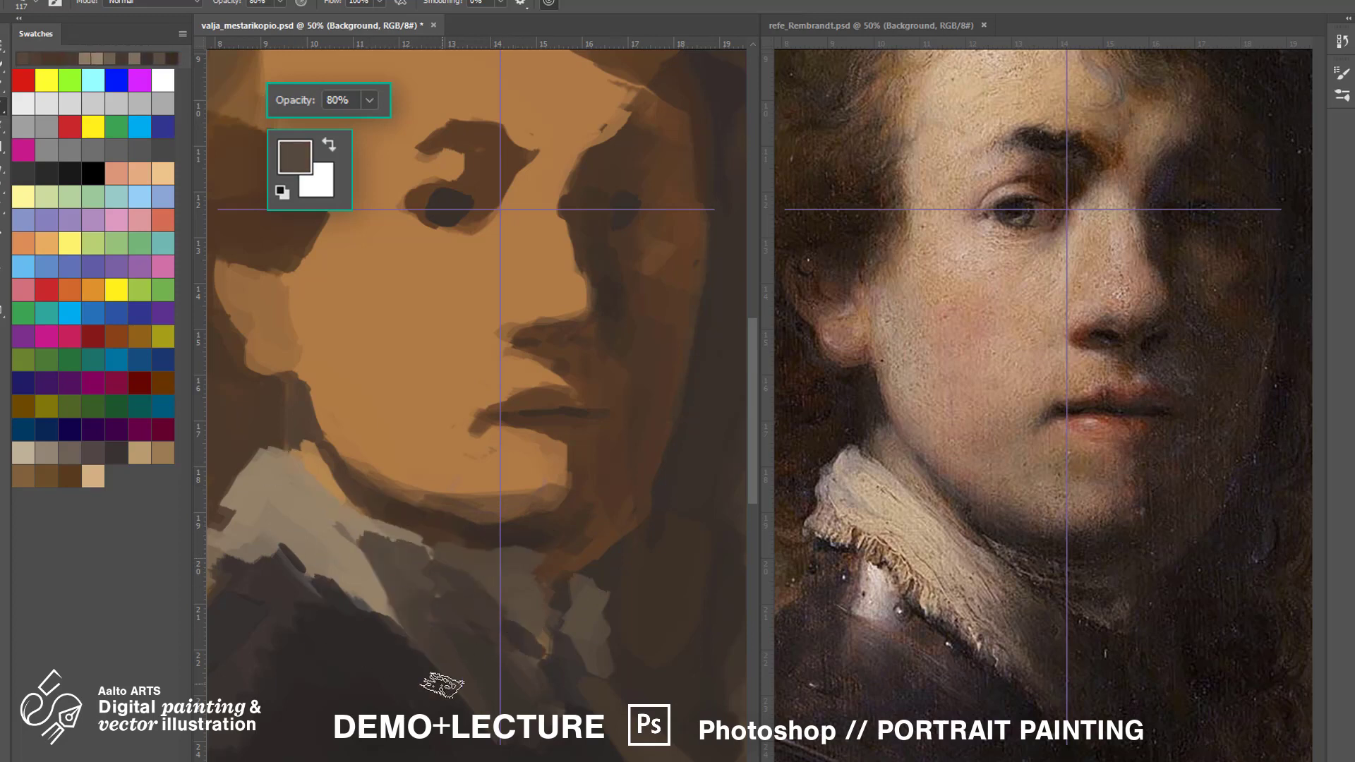
pyautogui.keyDown('alt'); pyautogui.click(483, 406); pyautogui.keyUp('alt')
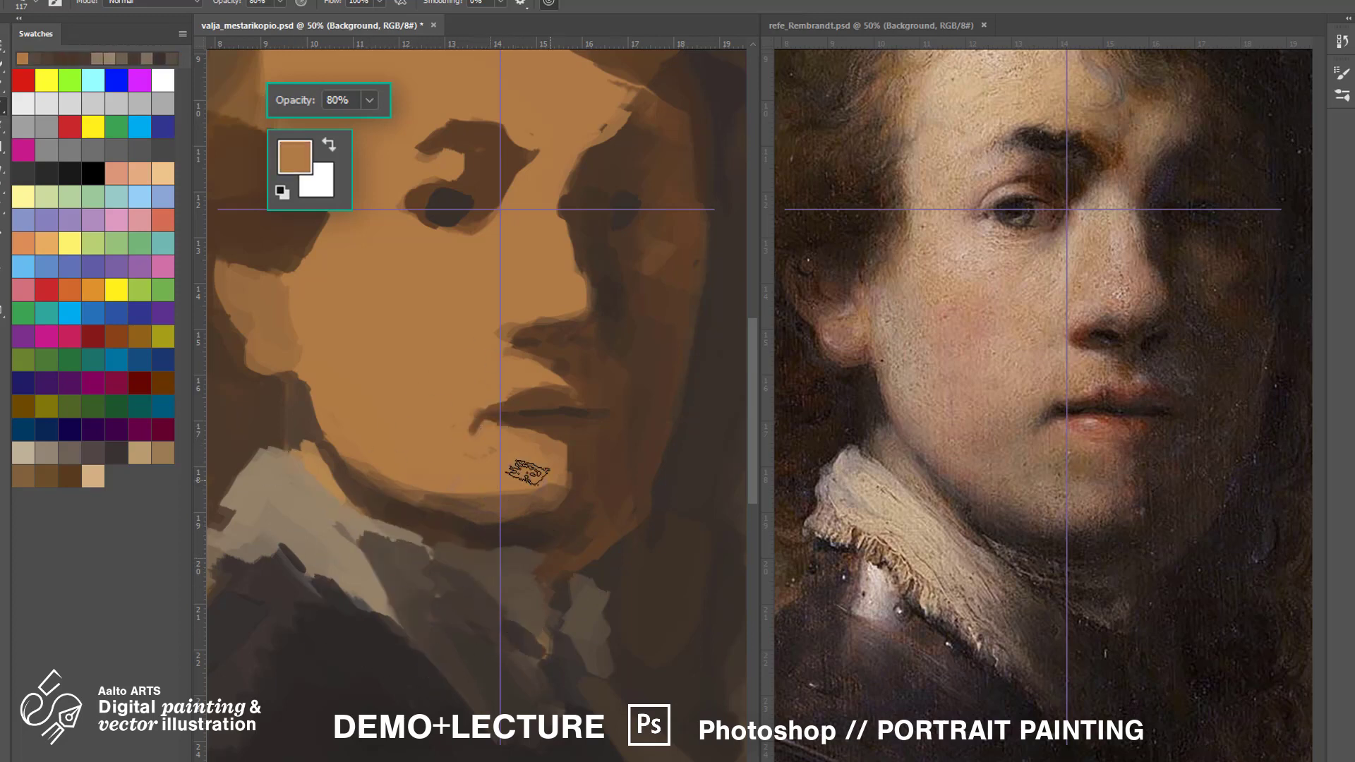
# Set the brush size to 275 and repaint the coat's shaded shoulder with sampled near-black at 80% opacity.
pyautogui.hotkey('ctrl', '-')
pyautogui.hotkey('ctrl', '-')
pyautogui.hotkey('ctrl', '-')
pyautogui.click(886, 25)
pyautogui.hotkey('ctrl', '-')
pyautogui.hotkey('ctrl', '-')
pyautogui.hotkey('ctrl', '-')
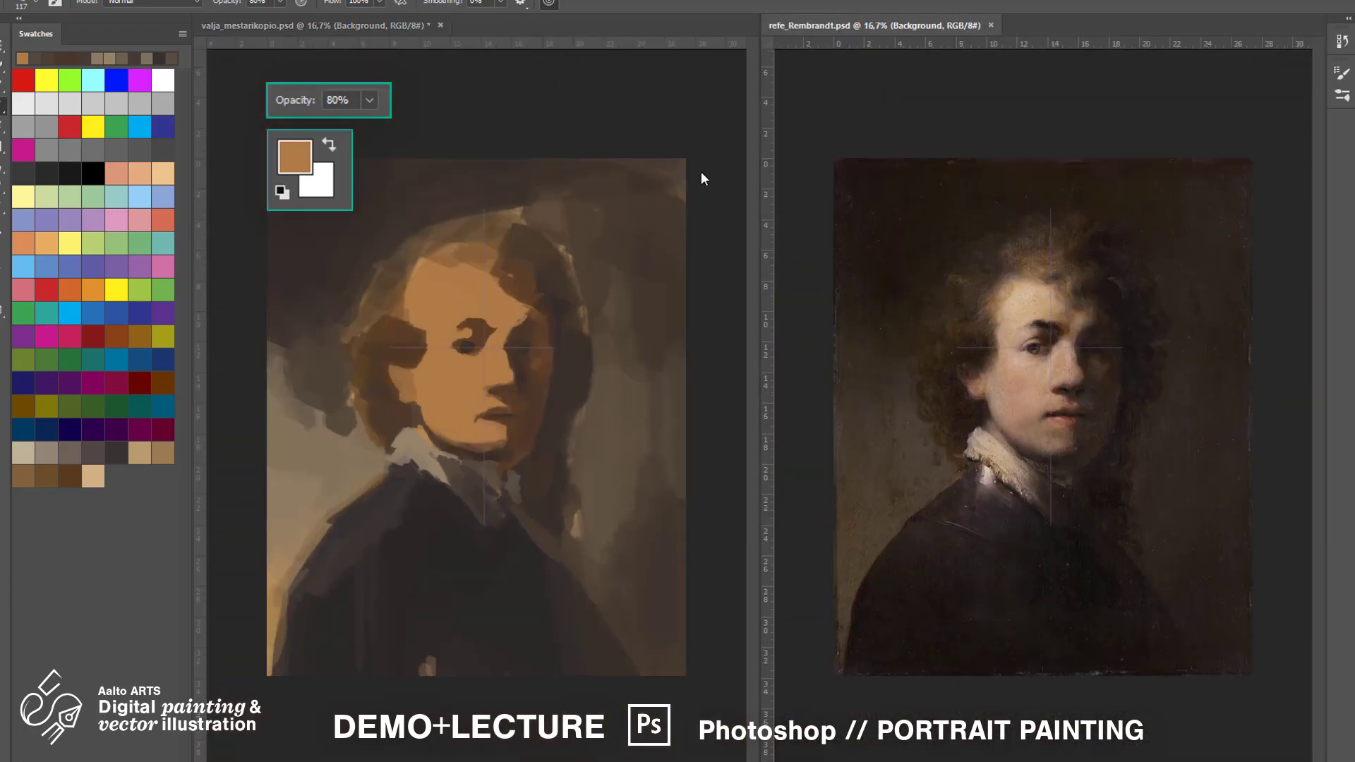
pyautogui.keyDown('alt'); pyautogui.click(511, 527); pyautogui.keyUp('alt')
pyautogui.rightClick(532, 507)
pyautogui.doubleClick(564, 561)
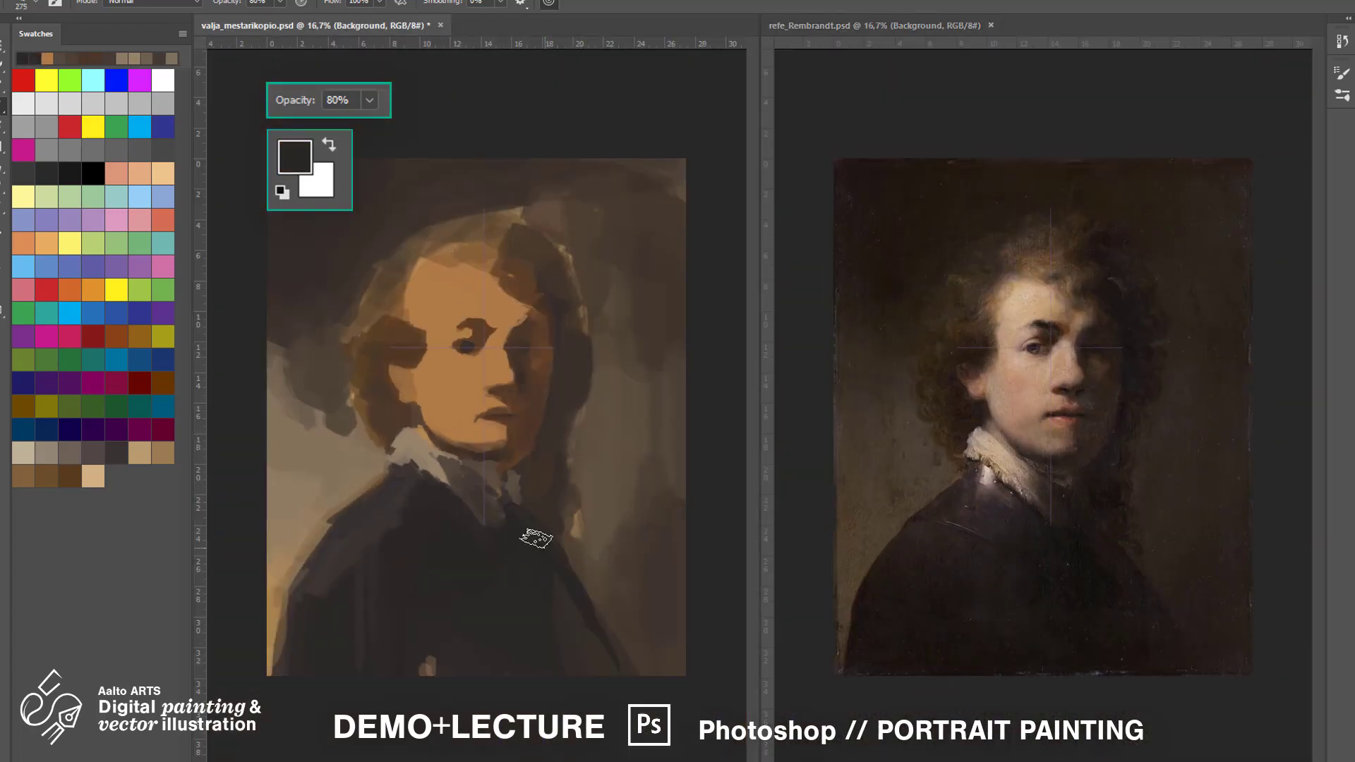
# Blend the background beside the shaded hair and shoulder with sampled greyish browns at 80% and 30% opacity.
pyautogui.keyDown('alt'); pyautogui.click(576, 530); pyautogui.keyUp('alt')
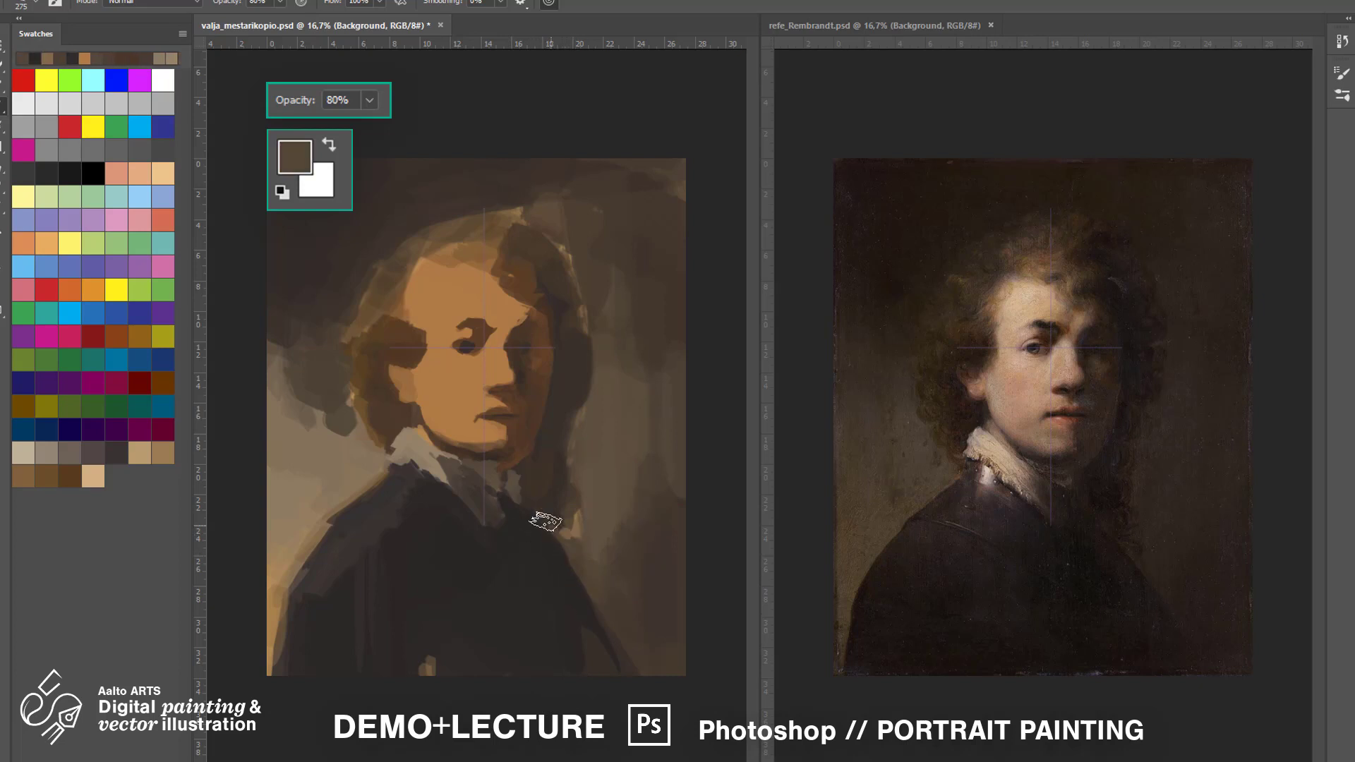
pyautogui.keyDown('alt'); pyautogui.click(572, 466); pyautogui.keyUp('alt')
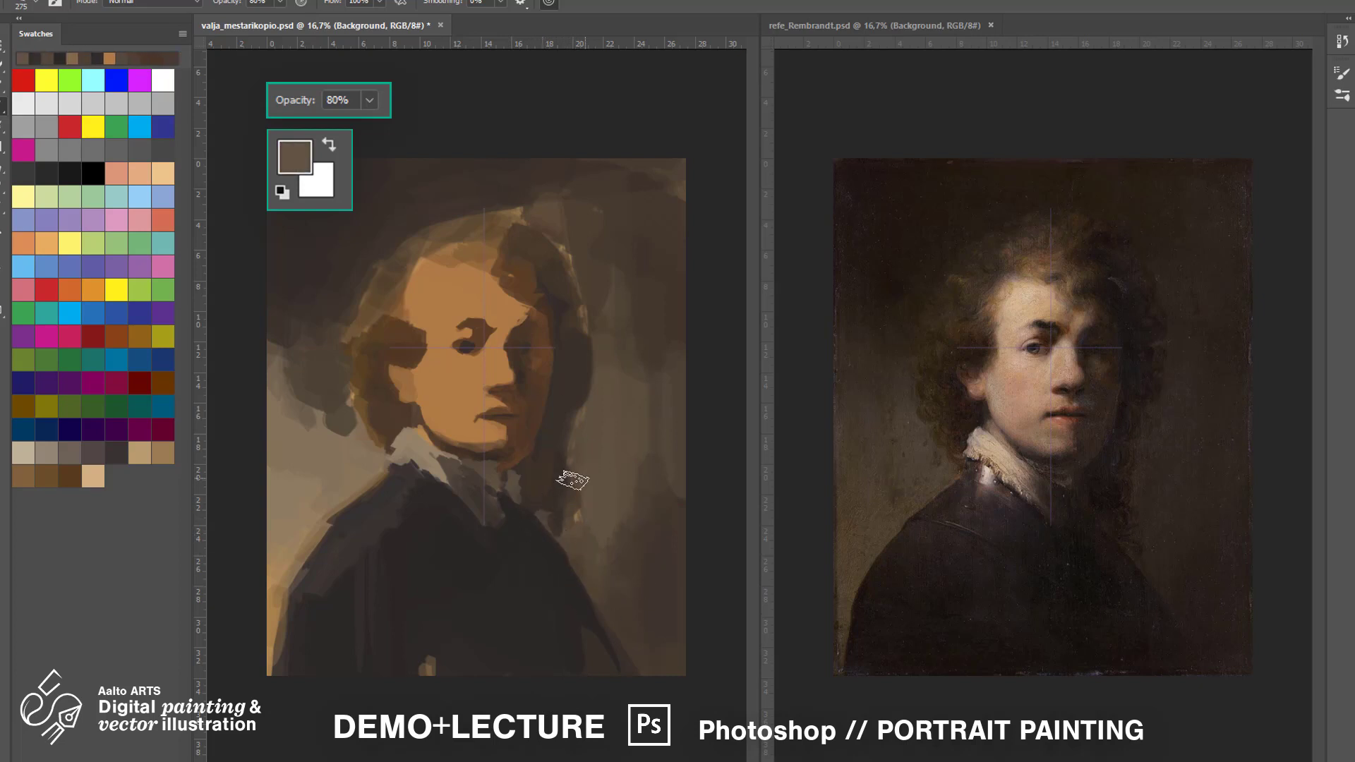
pyautogui.keyDown('alt'); pyautogui.click(575, 372); pyautogui.keyUp('alt')
pyautogui.keyDown('alt'); pyautogui.click(437, 359); pyautogui.keyUp('alt')
pyautogui.press('3')
# Lay a yellow glaze on the forehead and spread the sampled yellow-tan toward the temple at 70% opacity.
pyautogui.hotkey('ctrl', '+')
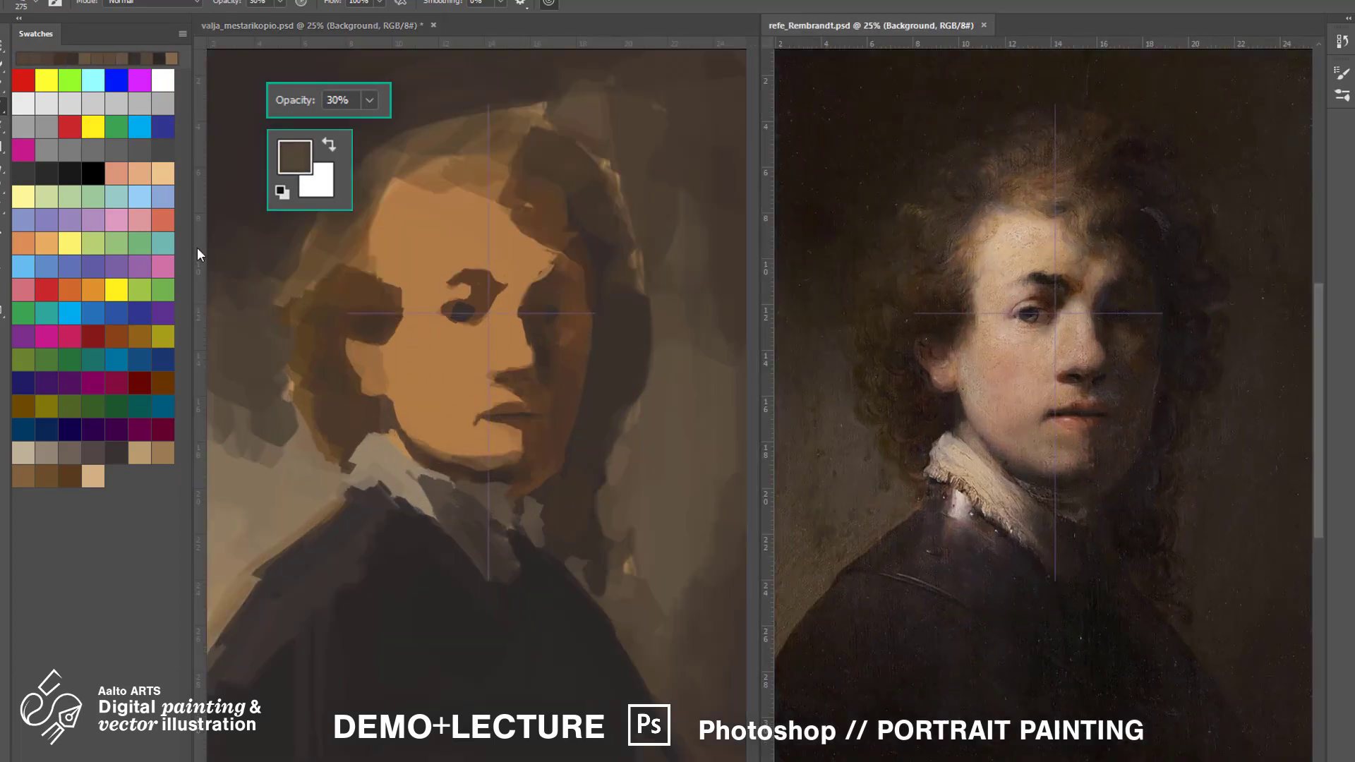
pyautogui.click(69, 243)
pyautogui.keyDown('alt'); pyautogui.click(424, 268); pyautogui.keyUp('alt')
pyautogui.press('7')
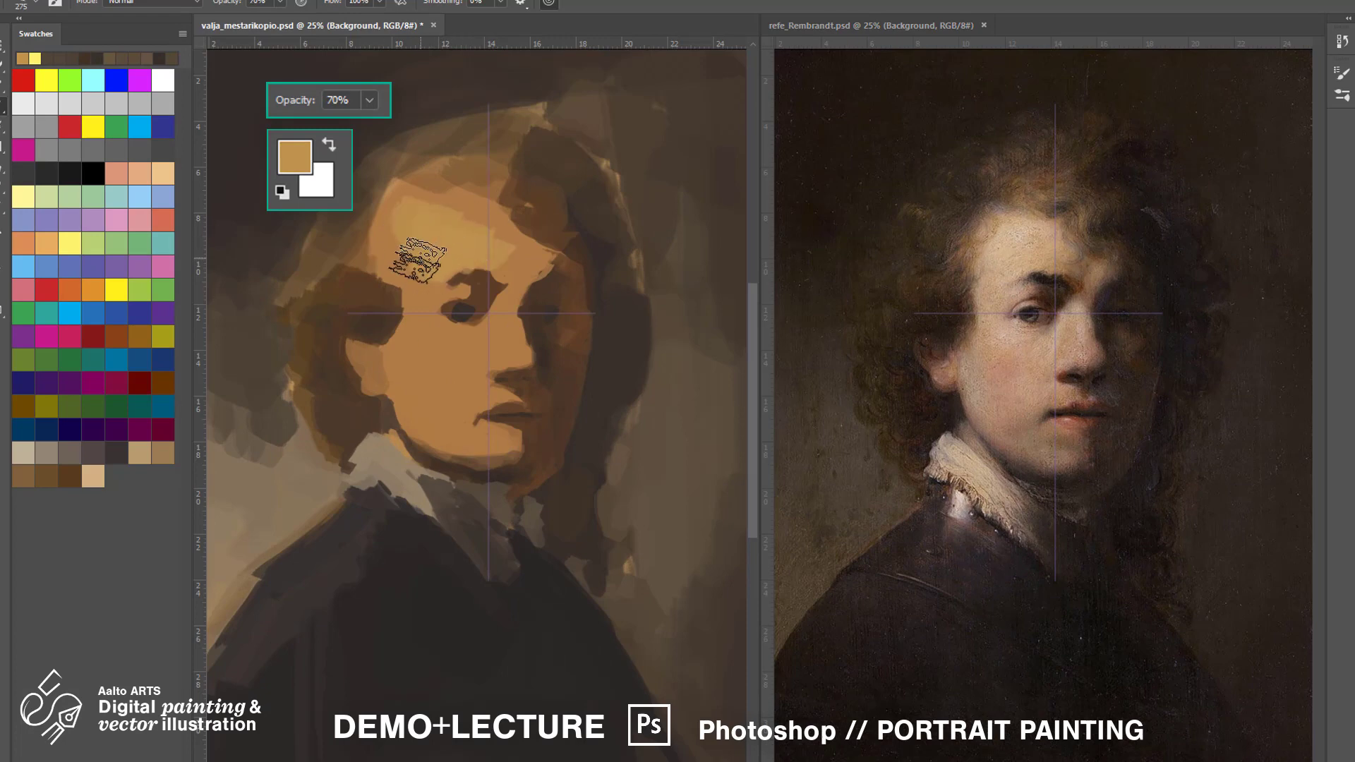
pyautogui.moveTo(424, 271); pyautogui.dragTo(416, 321)
# Build a forehead highlight above the lit eye with pale yellow and yellow swatches plus sampled blends at 20% opacity.
pyautogui.click(23, 197)
pyautogui.click(448, 248)
pyautogui.keyDown('alt'); pyautogui.click(434, 271); pyautogui.keyUp('alt')
pyautogui.press('2')
pyautogui.moveTo(445, 253); pyautogui.dragTo(425, 287)
pyautogui.click(69, 243)
pyautogui.keyDown('alt'); pyautogui.click(428, 286); pyautogui.keyUp('alt')
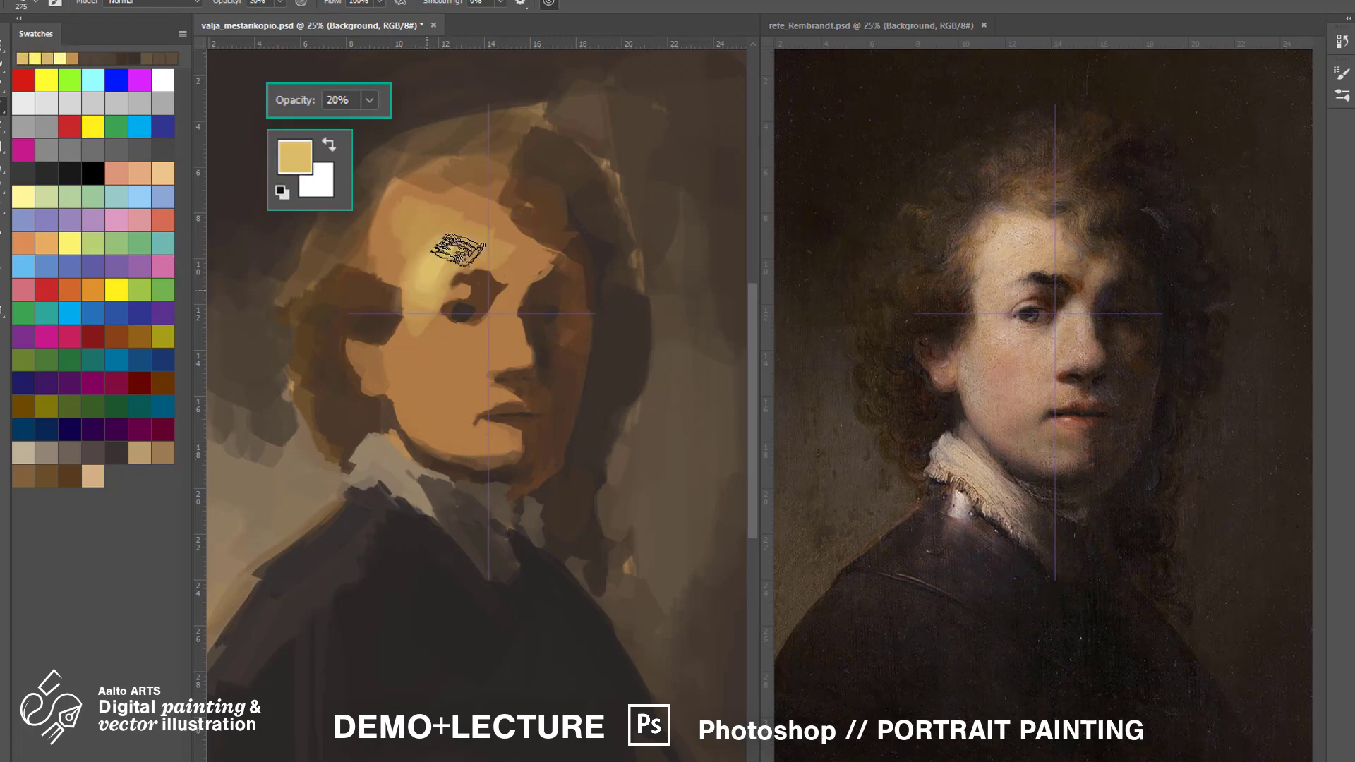
# Spread the sampled yellow light over the forehead, nose and lit cheek at 70% opacity.
pyautogui.keyDown('alt'); pyautogui.click(415, 302); pyautogui.keyUp('alt')
pyautogui.press('7')
pyautogui.moveTo(469, 226)
pyautogui.mouseDown()
pyautogui.moveTo(428, 289)
pyautogui.moveTo(412, 273)
pyautogui.moveTo(432, 214)
pyautogui.moveTo(473, 353)
pyautogui.mouseUp()
# Modulate the chin, neck and shaded cheek with sampled dark and warm browns at 30% opacity.
pyautogui.keyDown('alt'); pyautogui.click(430, 518); pyautogui.keyUp('alt')
pyautogui.press('3')
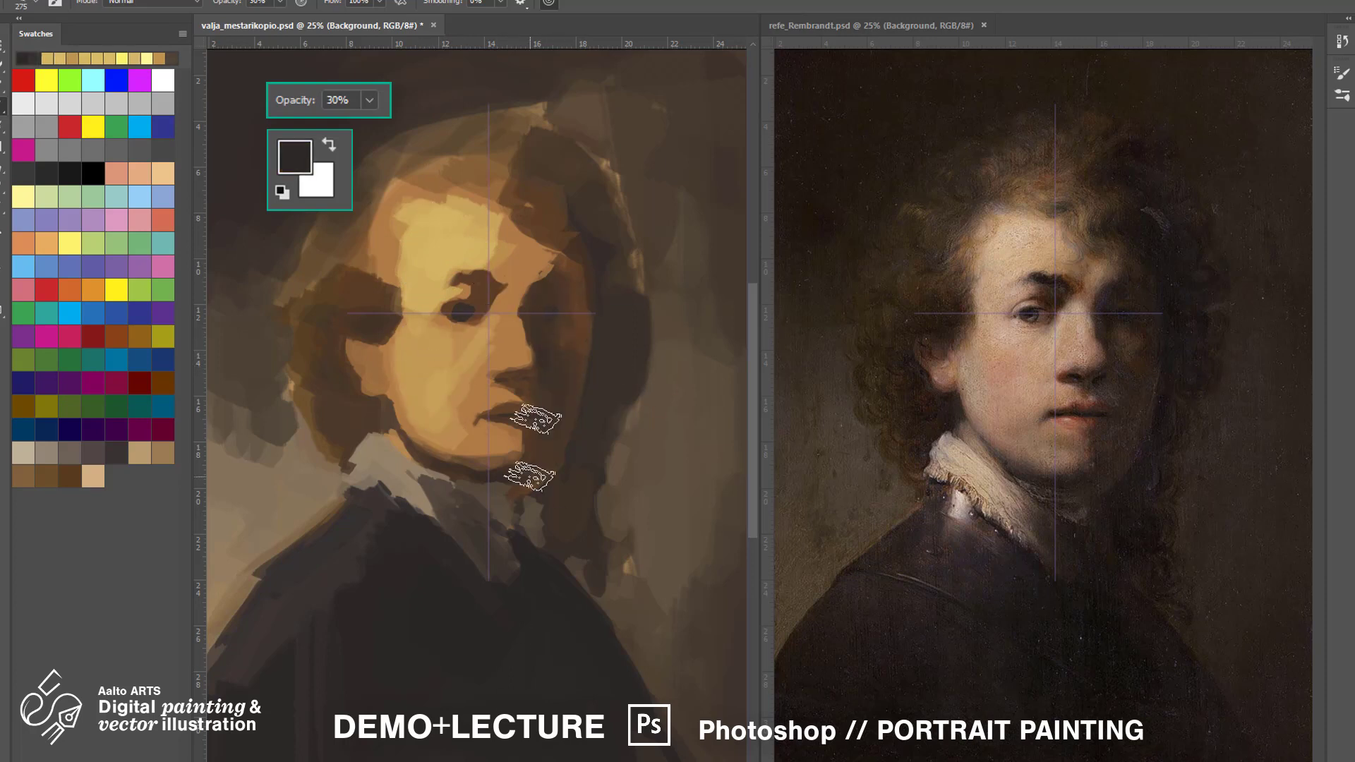
pyautogui.keyDown('alt'); pyautogui.click(562, 346); pyautogui.keyUp('alt')
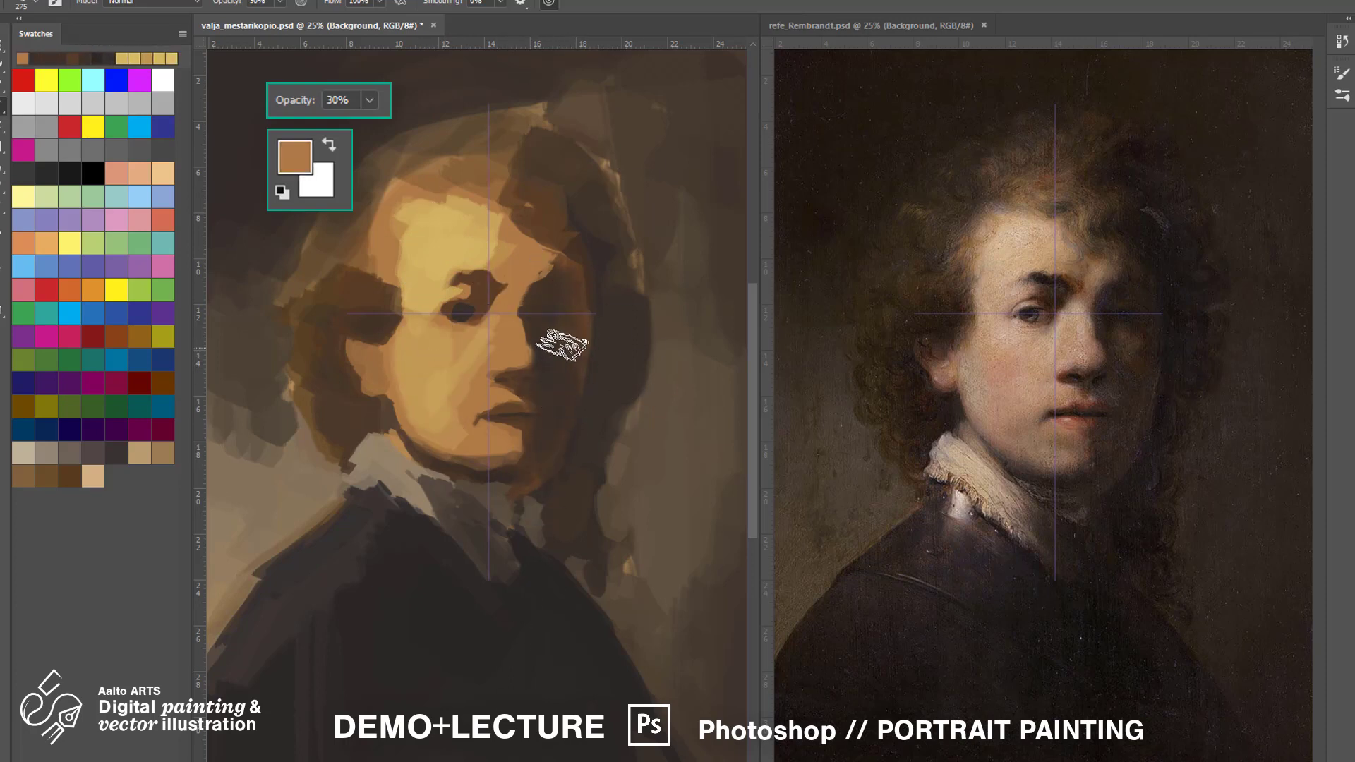
pyautogui.keyDown('alt'); pyautogui.click(564, 323); pyautogui.keyUp('alt')
# Paint sampled ochre light on the brow, nose, chin and ear at 70% opacity.
pyautogui.keyDown('alt'); pyautogui.click(423, 302); pyautogui.keyUp('alt')
pyautogui.press('7')
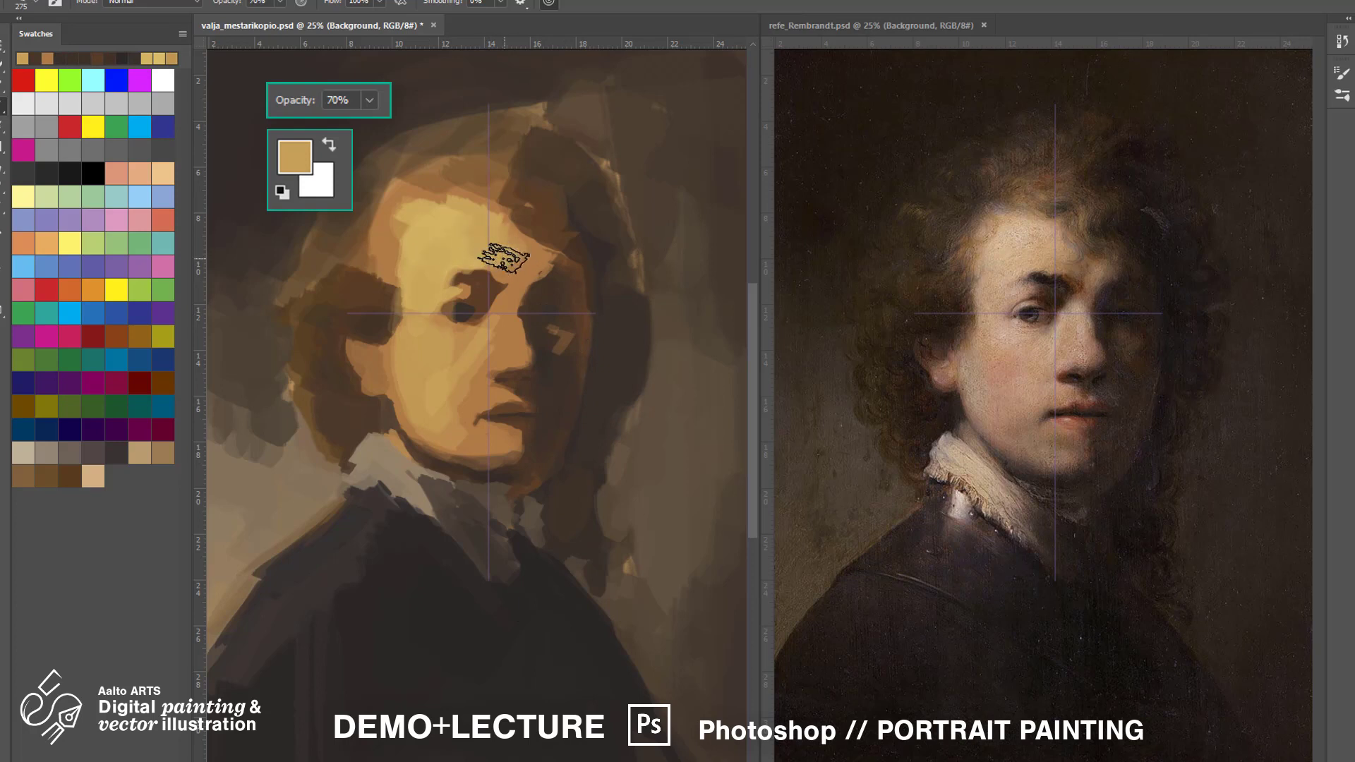
pyautogui.moveTo(506, 310)
pyautogui.mouseDown()
pyautogui.moveTo(514, 348)
pyautogui.moveTo(487, 399)
pyautogui.moveTo(346, 353)
pyautogui.mouseUp()
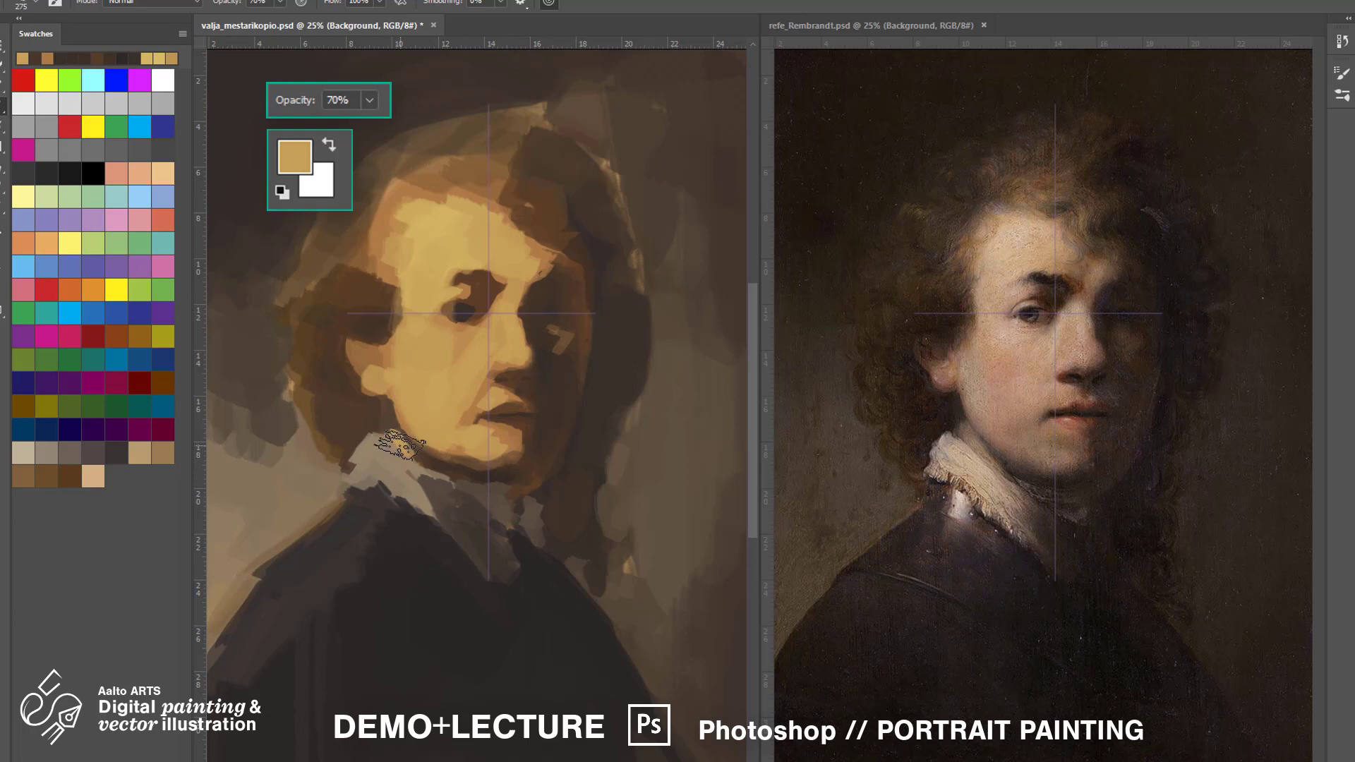
# Glaze orange over the cheek near the ear and the area below the lower lip at 20% opacity.
pyautogui.keyDown('alt'); pyautogui.click(440, 395); pyautogui.keyUp('alt')
pyautogui.press('2')
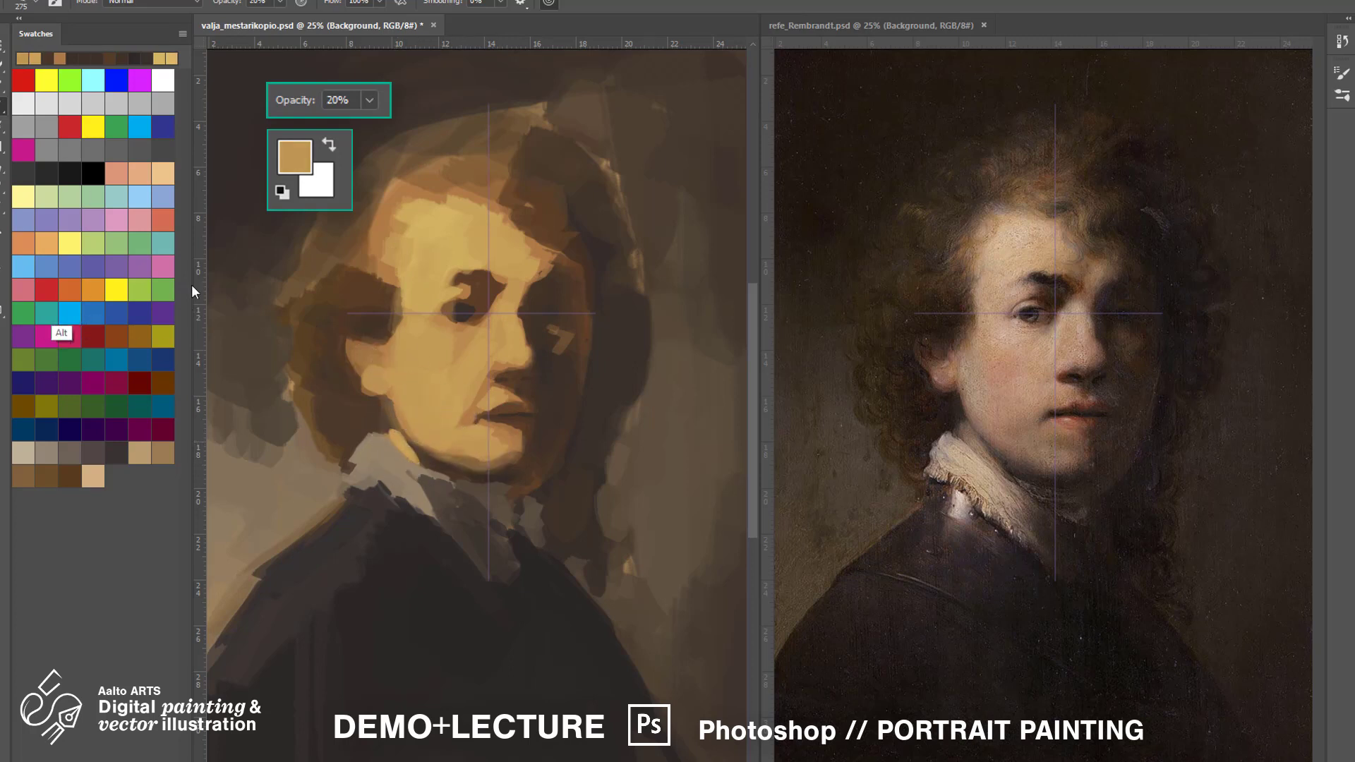
pyautogui.click(70, 289)
pyautogui.moveTo(374, 353); pyautogui.dragTo(423, 388)
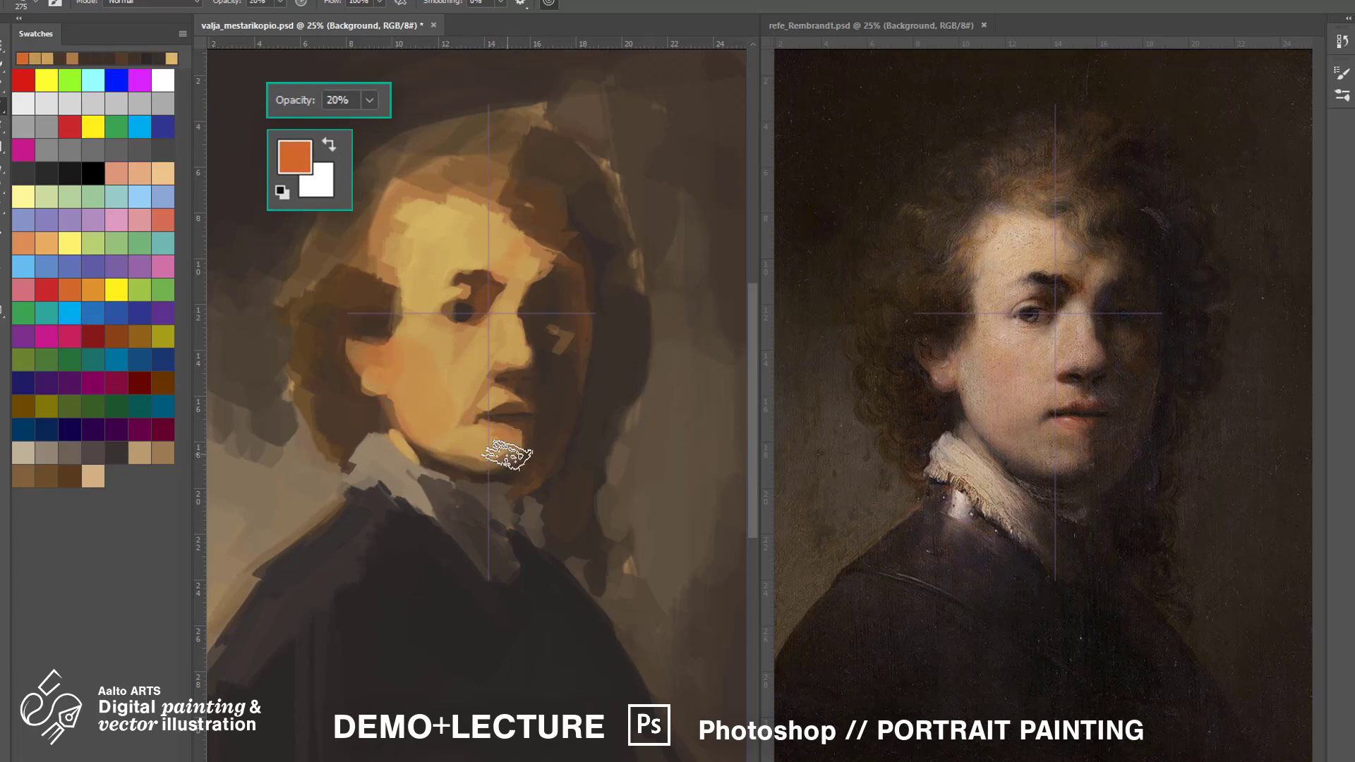
# Tint the lips with a red swatch at 20% opacity.
pyautogui.keyDown('alt'); pyautogui.click(423, 317); pyautogui.keyUp('alt')
pyautogui.keyDown('alt'); pyautogui.click(447, 281); pyautogui.keyUp('alt')
pyautogui.click(46, 289)
pyautogui.moveTo(494, 413); pyautogui.dragTo(529, 411)
# Add an orange and reddish-brown blush to the lit cheek at 20% opacity.
pyautogui.click(70, 289)
pyautogui.click(116, 336)
pyautogui.click(422, 385)
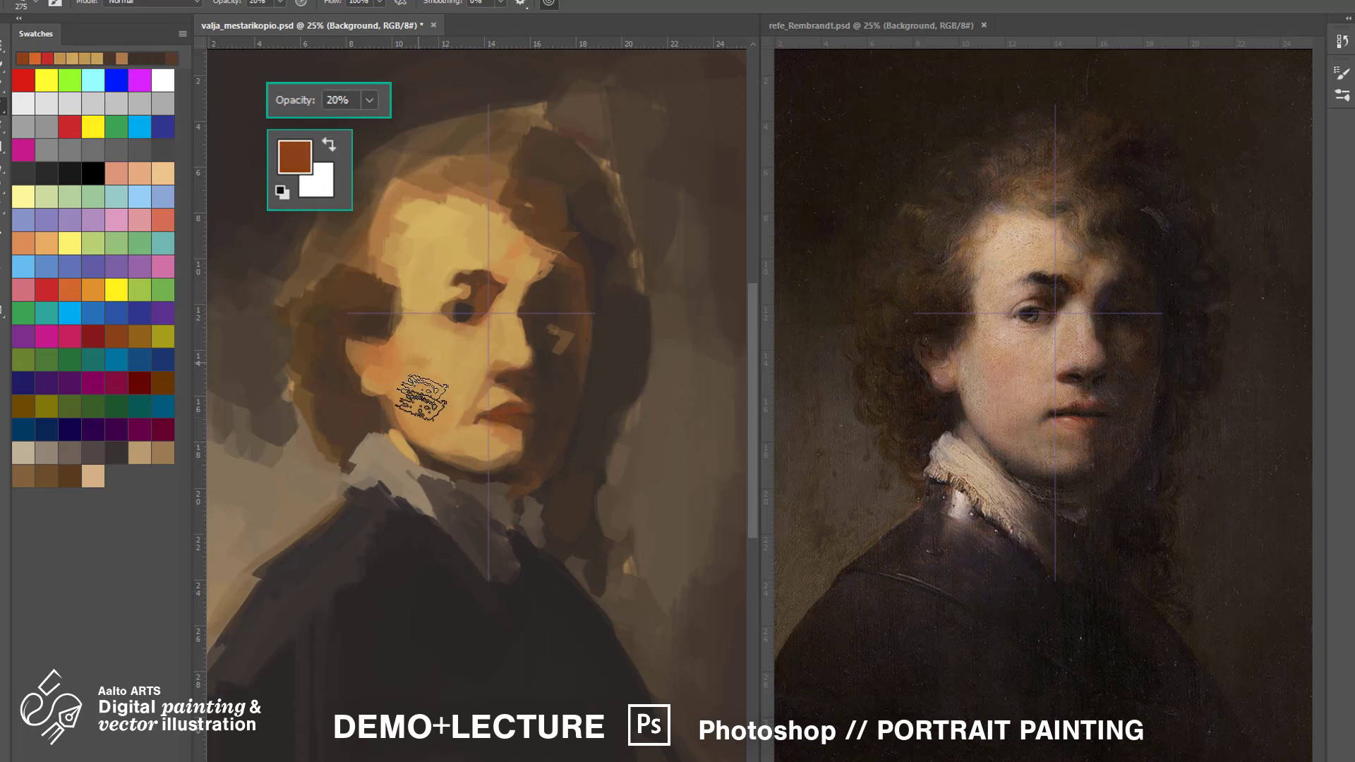
# Brighten the collar with light beige and blend its shaded side with sampled tones at 70% and 30% opacity.
pyautogui.keyDown('alt'); pyautogui.click(466, 446); pyautogui.keyUp('alt')
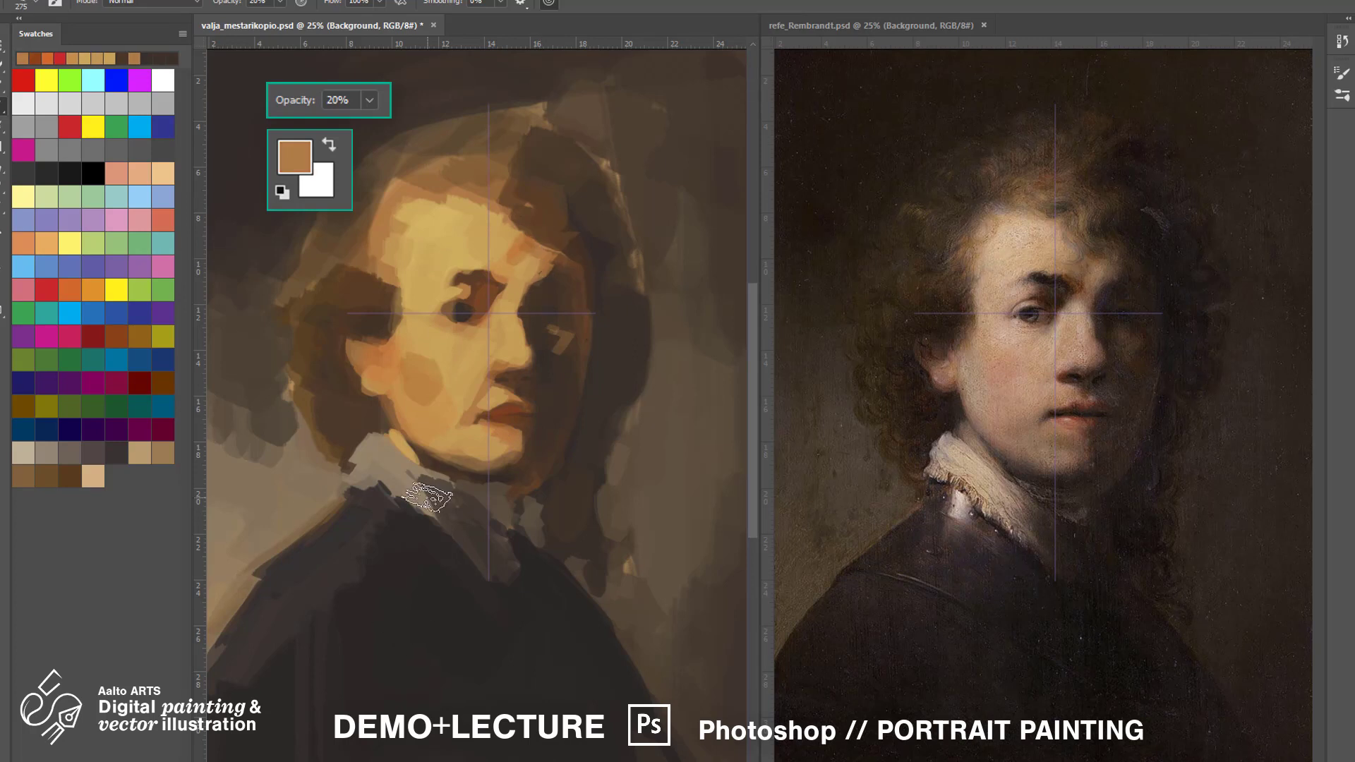
pyautogui.moveTo(397, 474)
pyautogui.mouseDown()
pyautogui.moveTo(374, 452)
pyautogui.moveTo(437, 494)
pyautogui.moveTo(480, 550)
pyautogui.moveTo(390, 466)
pyautogui.mouseUp()
pyautogui.press('7')
pyautogui.keyDown('alt'); pyautogui.click(471, 494); pyautogui.keyUp('alt')
pyautogui.press('3')
pyautogui.keyDown('alt'); pyautogui.click(417, 480); pyautogui.keyUp('alt')
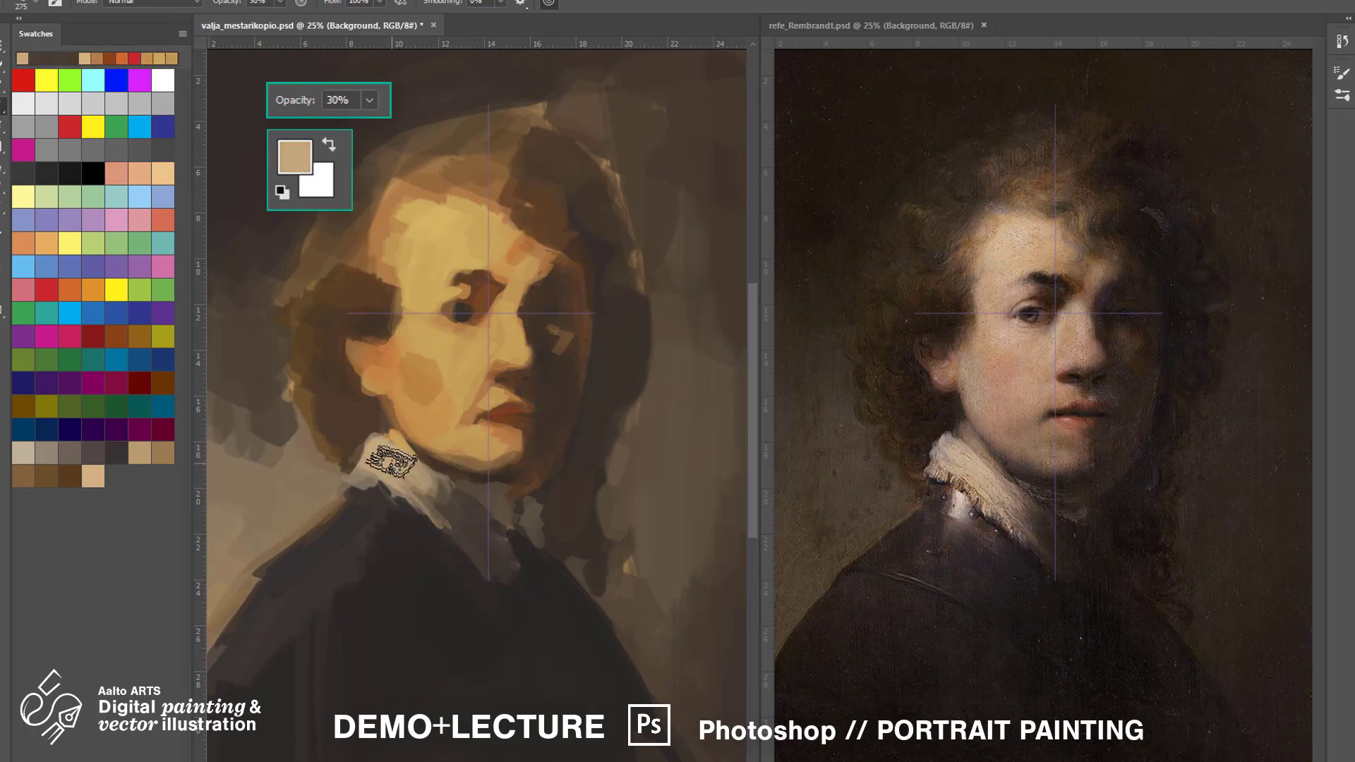
# Soften the blush patch on the cheek and the hair edge beside the temple with sampled tones at 30% opacity.
pyautogui.keyDown('alt'); pyautogui.click(431, 384); pyautogui.keyUp('alt')
pyautogui.moveTo(439, 396); pyautogui.dragTo(434, 367)
pyautogui.keyDown('alt'); pyautogui.click(378, 311); pyautogui.keyUp('alt')
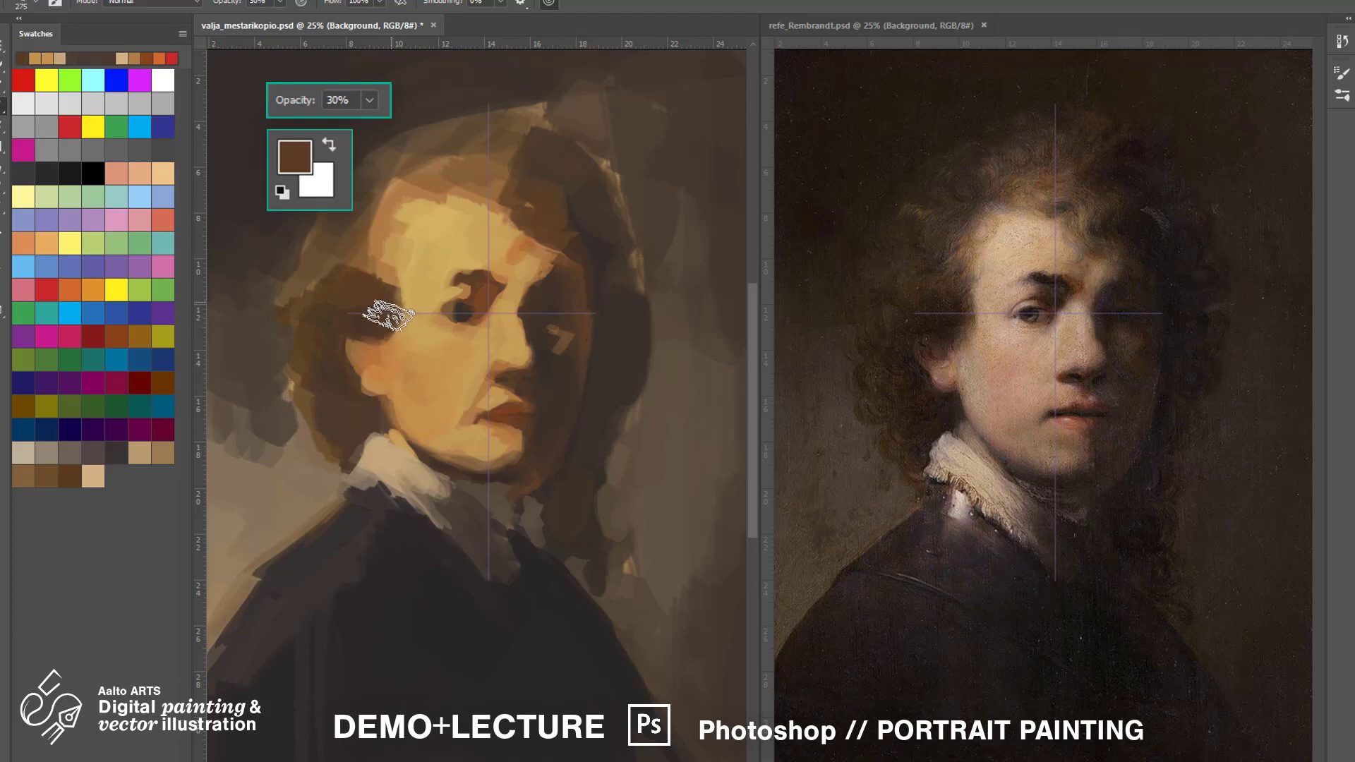
# Glaze light peach over the forehead, brow and lit cheek at 30% opacity.
pyautogui.hotkey('ctrl', '+')
pyautogui.click(345, 248)
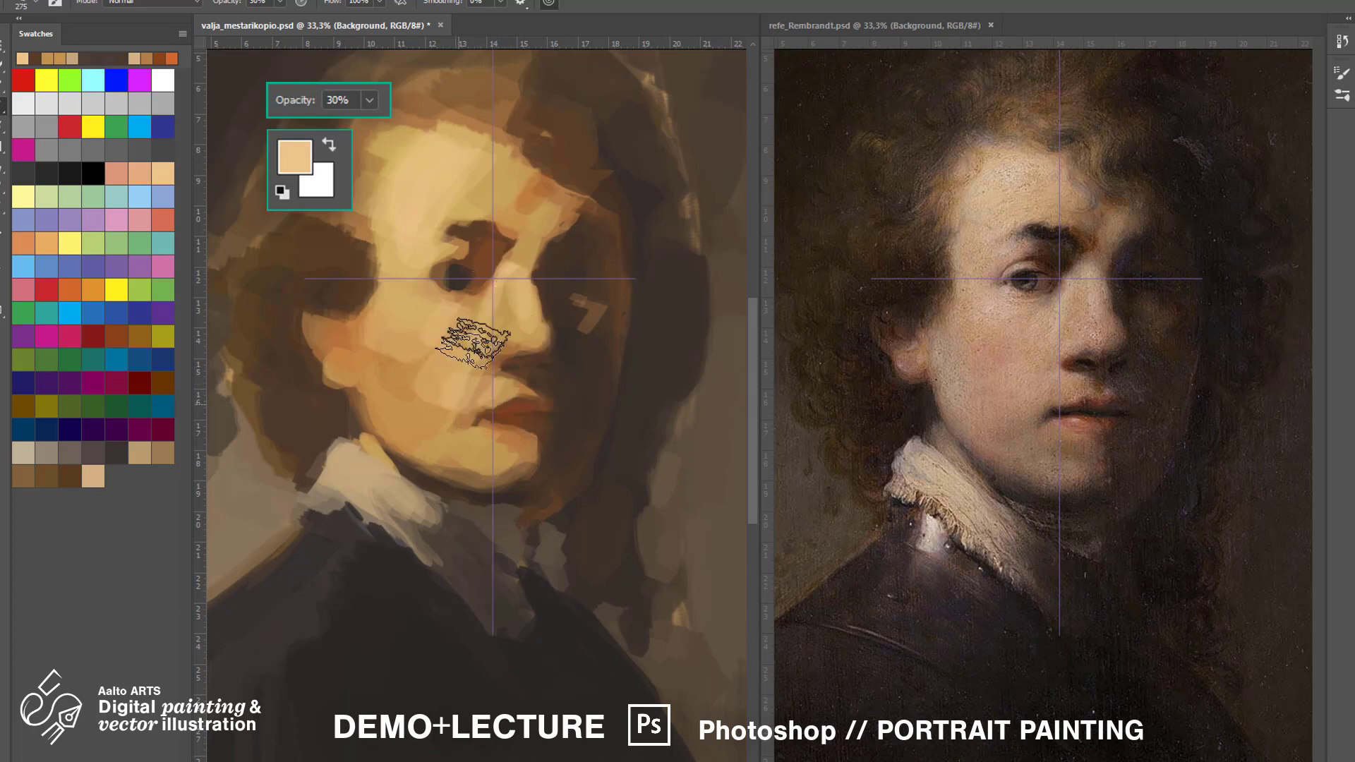
pyautogui.moveTo(527, 231); pyautogui.dragTo(544, 208)
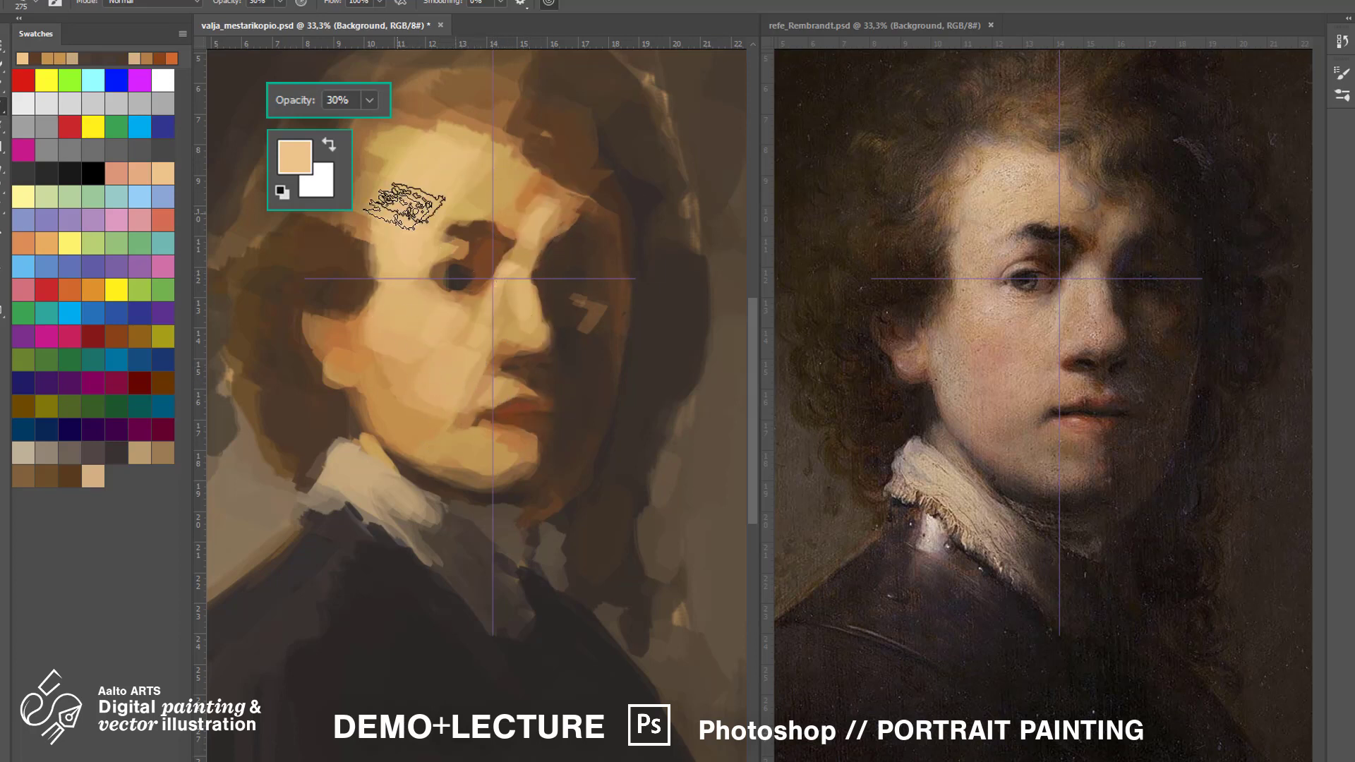
pyautogui.moveTo(405, 209); pyautogui.dragTo(409, 262)
# Model the jaw, lower cheek and skin around the mouth with sampled tans and skin tones at 30% opacity.
pyautogui.keyDown('alt'); pyautogui.click(402, 490); pyautogui.keyUp('alt')
pyautogui.moveTo(366, 403)
pyautogui.mouseDown()
pyautogui.moveTo(379, 339)
pyautogui.moveTo(379, 401)
pyautogui.mouseUp()
pyautogui.keyDown('alt'); pyautogui.click(382, 362); pyautogui.keyUp('alt')
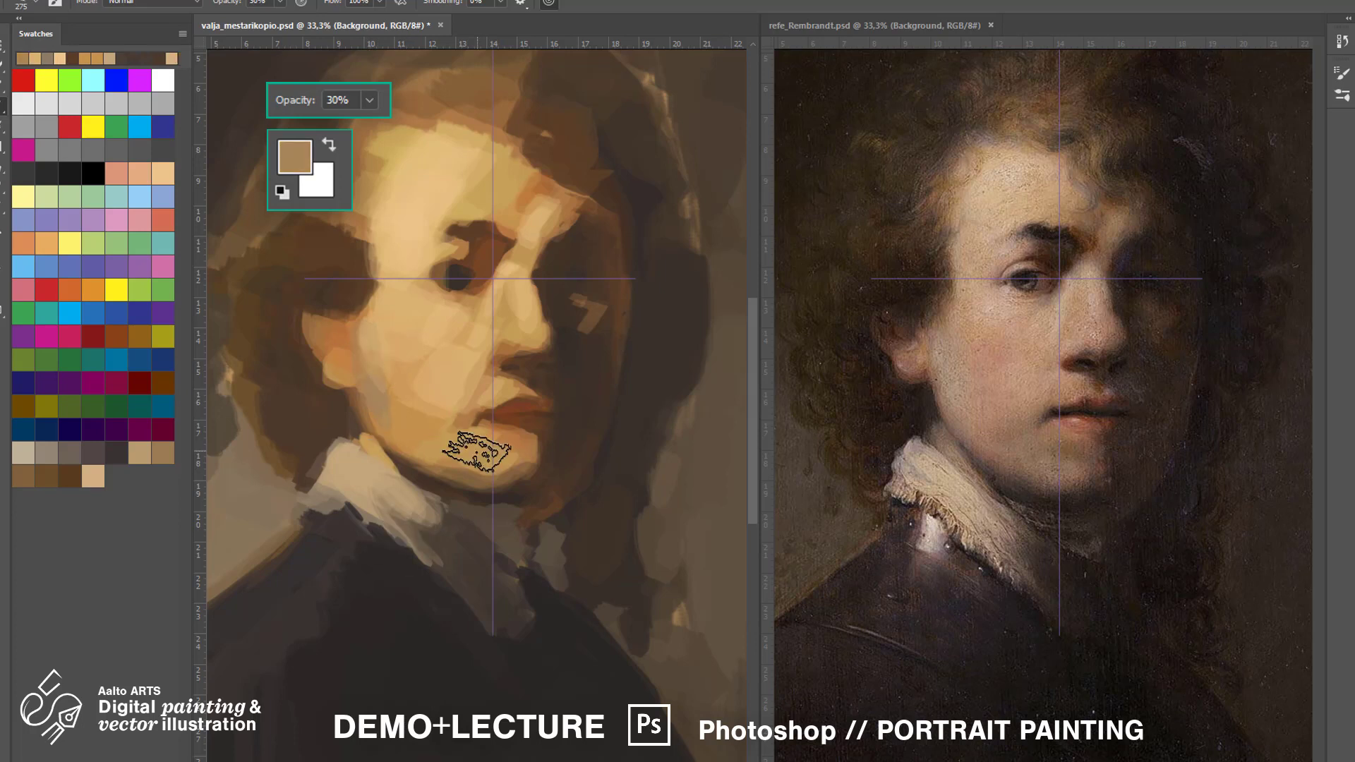
pyautogui.keyDown('alt'); pyautogui.click(508, 303); pyautogui.keyUp('alt')
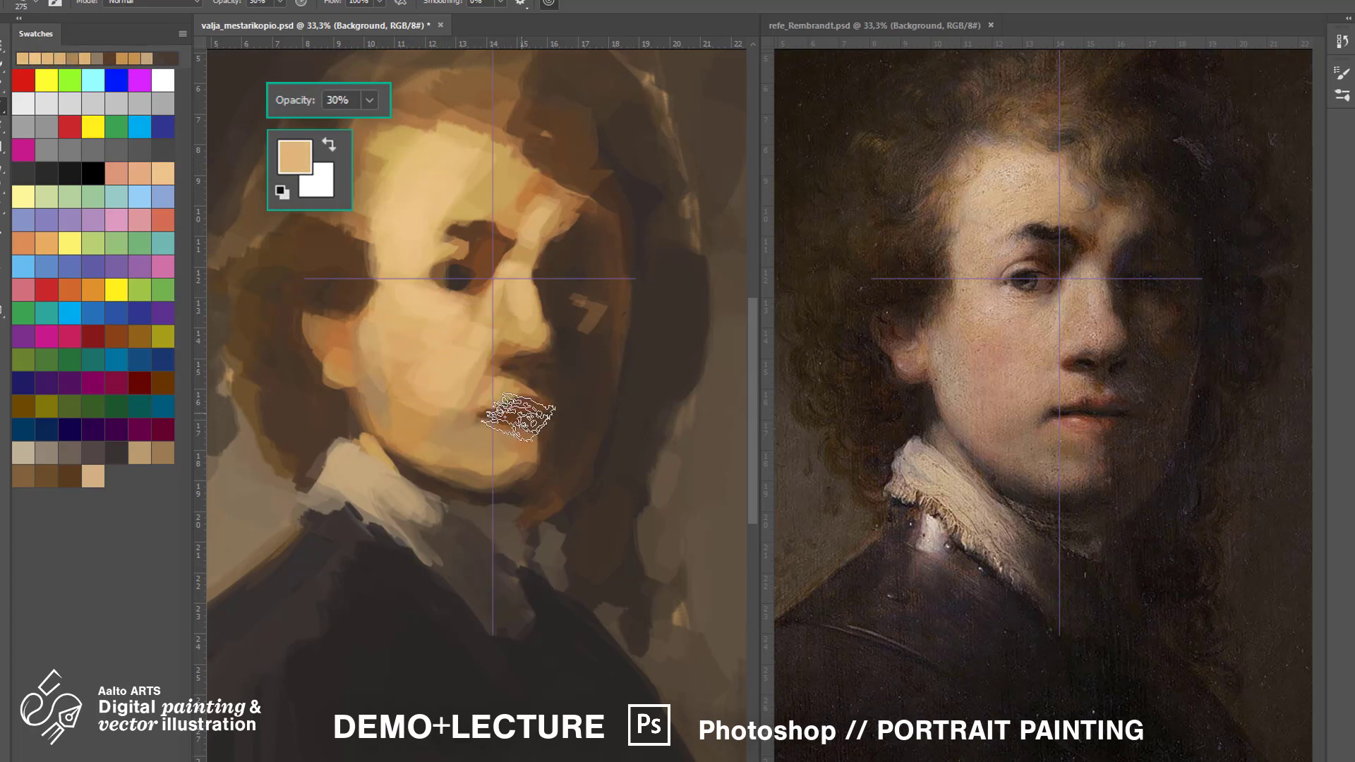
pyautogui.keyDown('alt'); pyautogui.click(500, 436); pyautogui.keyUp('alt')
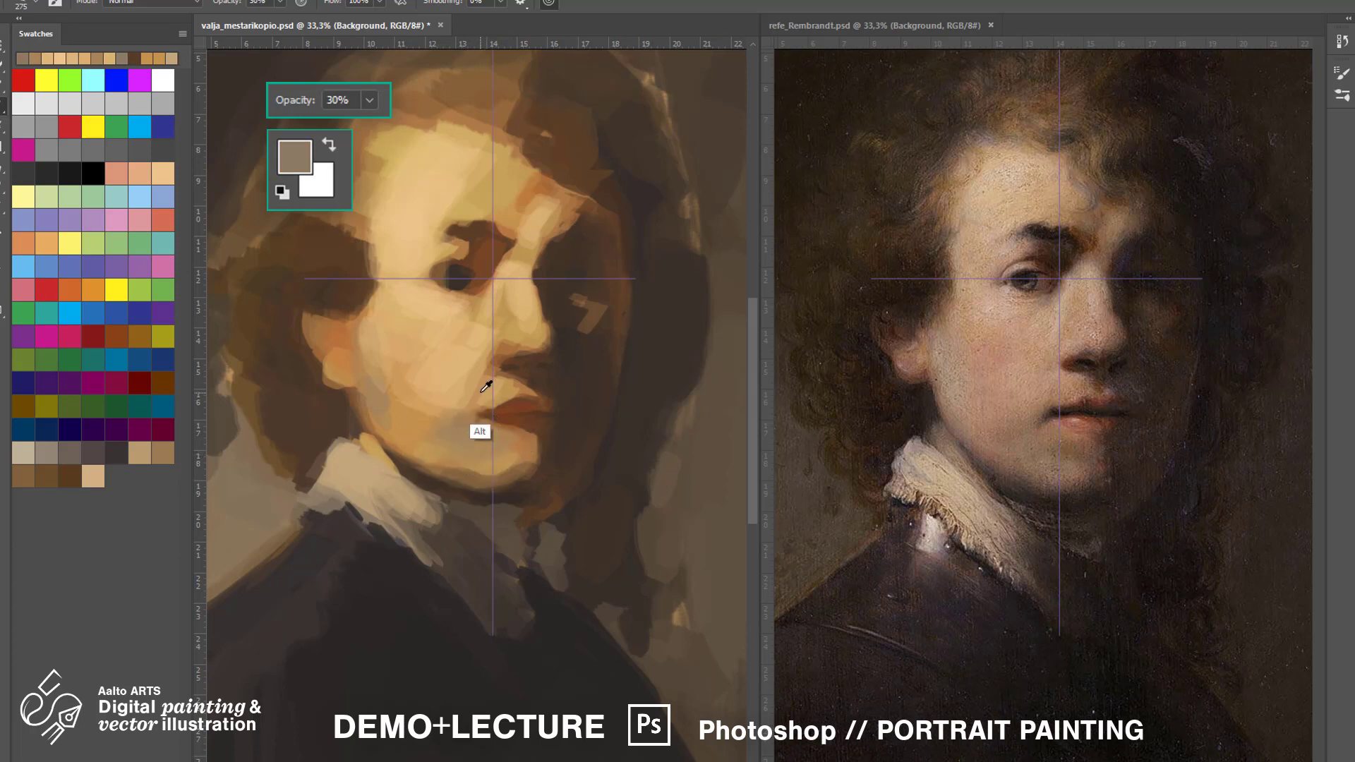
pyautogui.keyDown('alt'); pyautogui.click(429, 422); pyautogui.keyUp('alt')
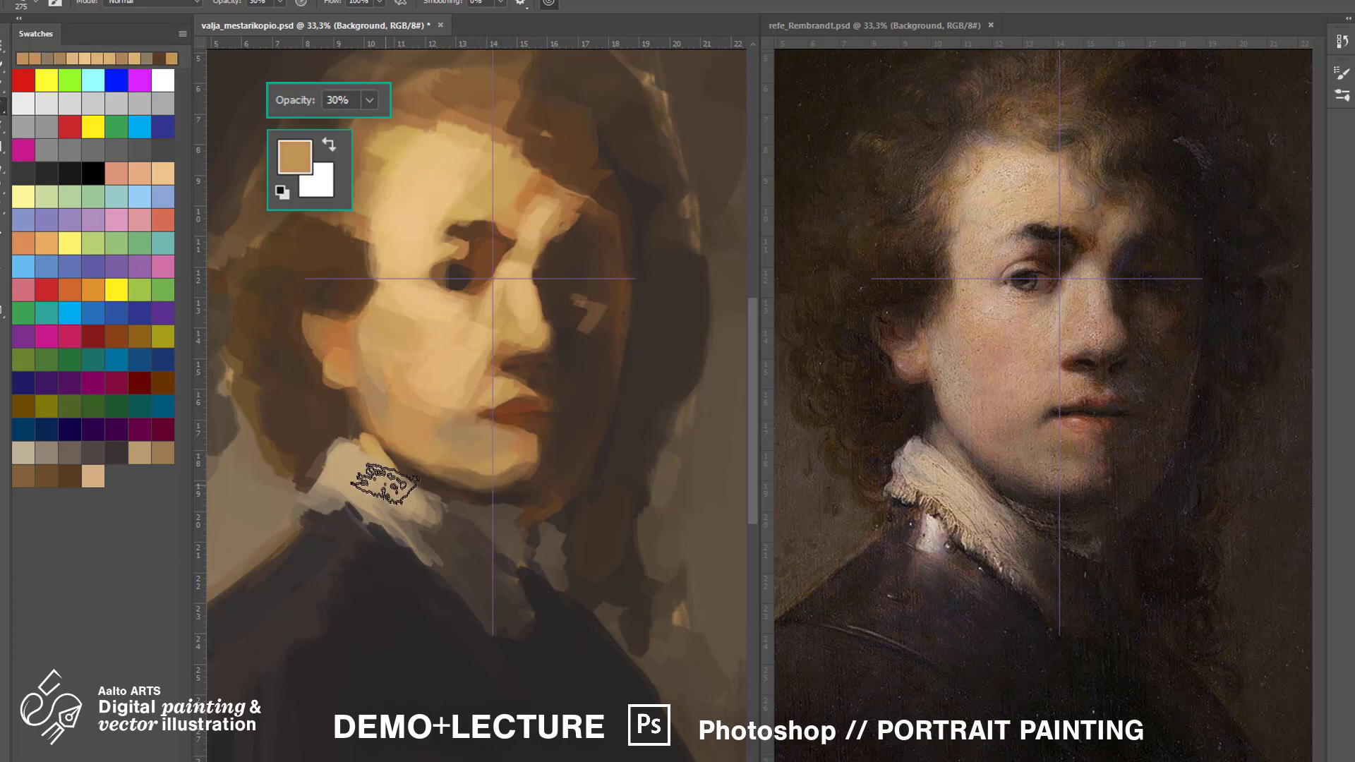
# Refine the upper lid and the skin around the lit eye with a smaller brush and sampled tans at 30% opacity.
pyautogui.hotkey('ctrl', '+')
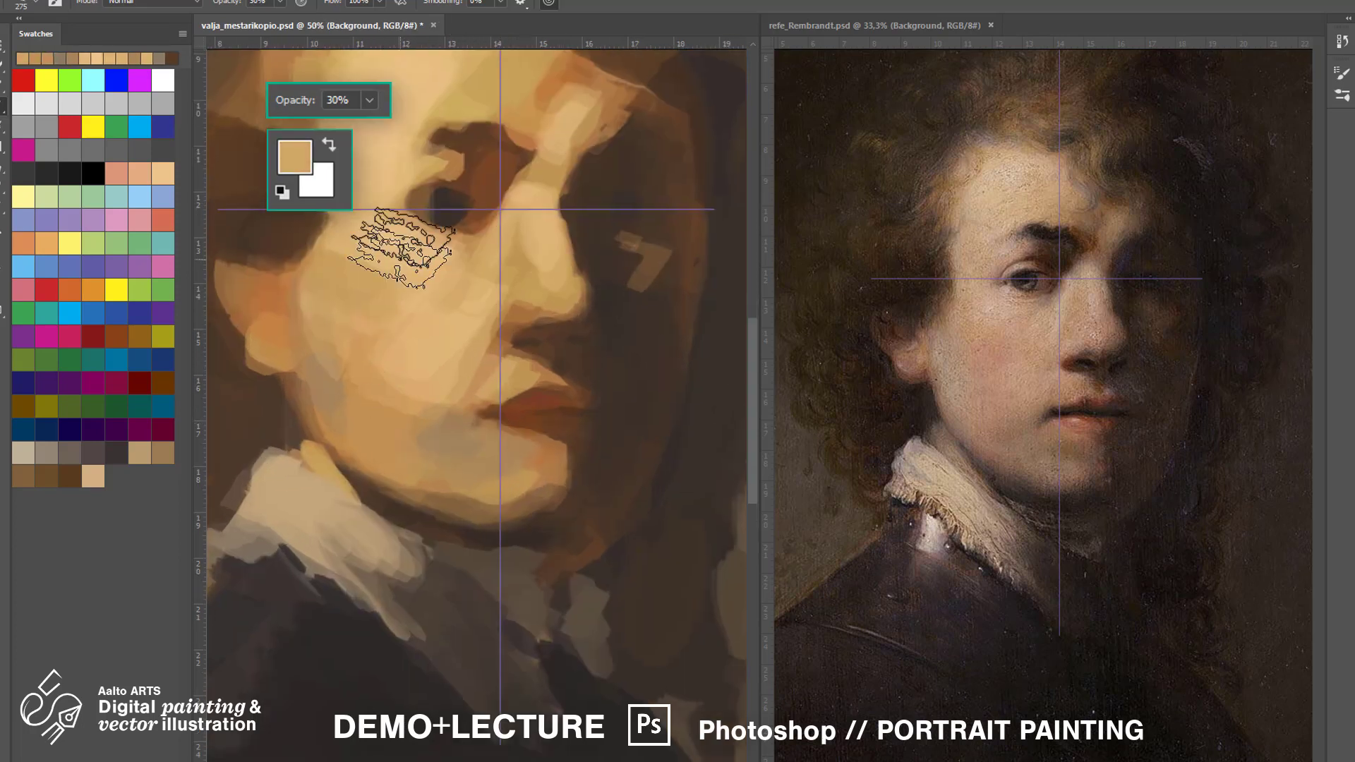
pyautogui.rightClick(470, 236)
pyautogui.keyDown('alt'); pyautogui.click(470, 139); pyautogui.keyUp('alt')
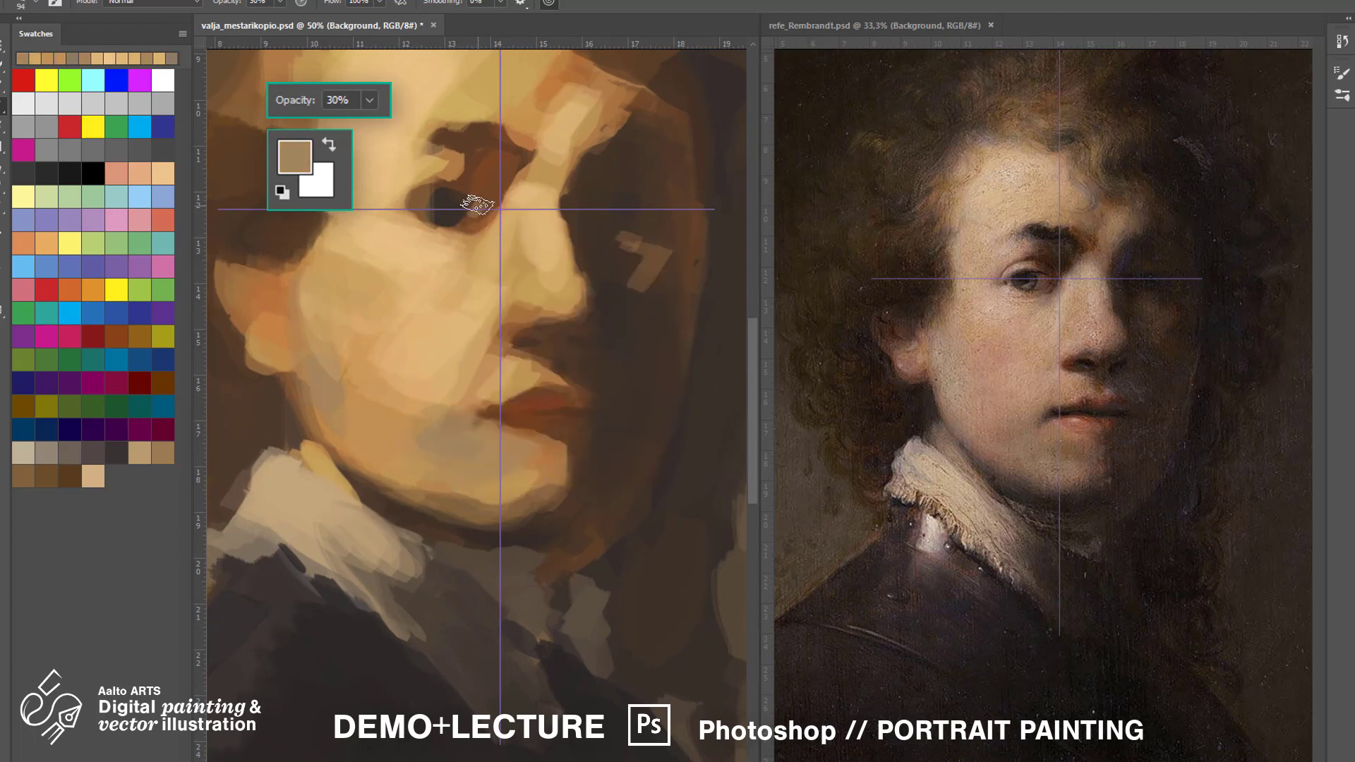
pyautogui.keyDown('alt'); pyautogui.click(427, 185); pyautogui.keyUp('alt')
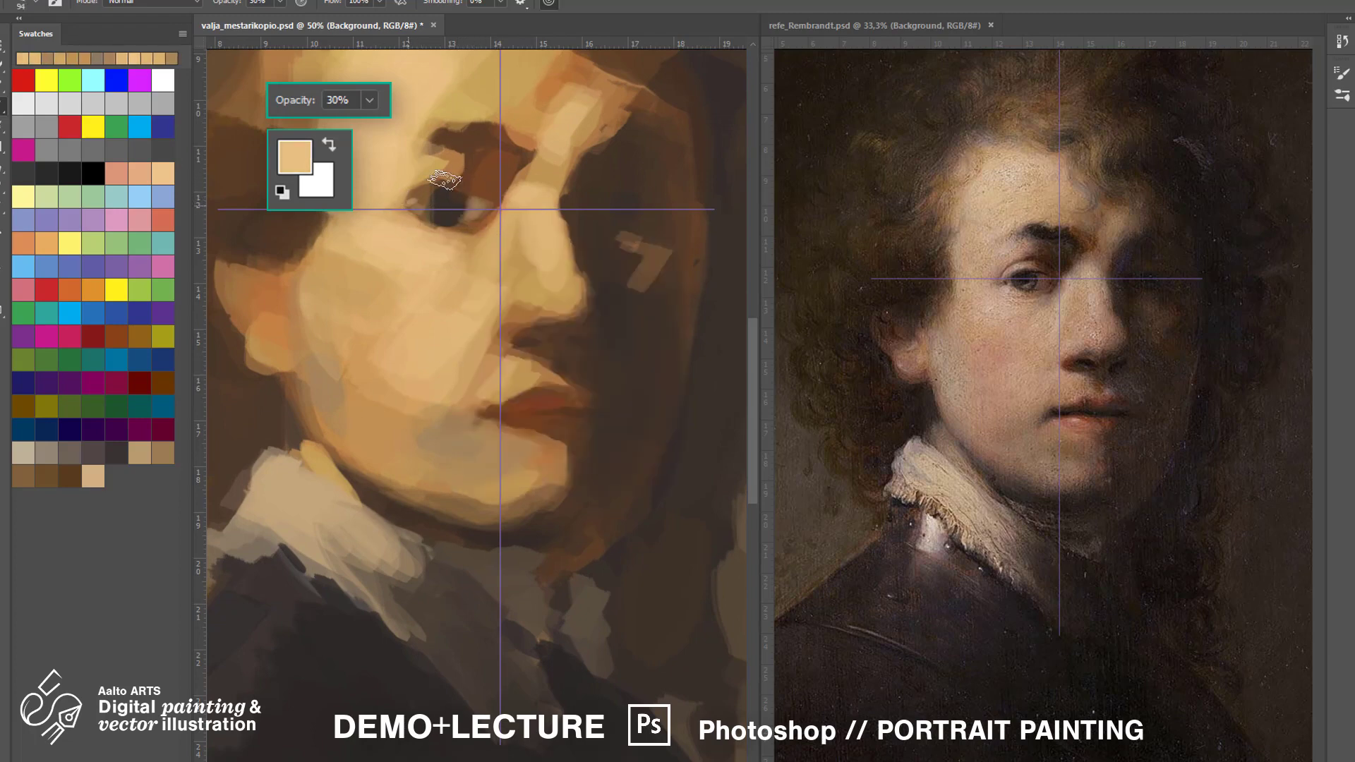
pyautogui.keyDown('alt'); pyautogui.click(384, 257); pyautogui.keyUp('alt')
pyautogui.keyDown('alt'); pyautogui.click(389, 230); pyautogui.keyUp('alt')
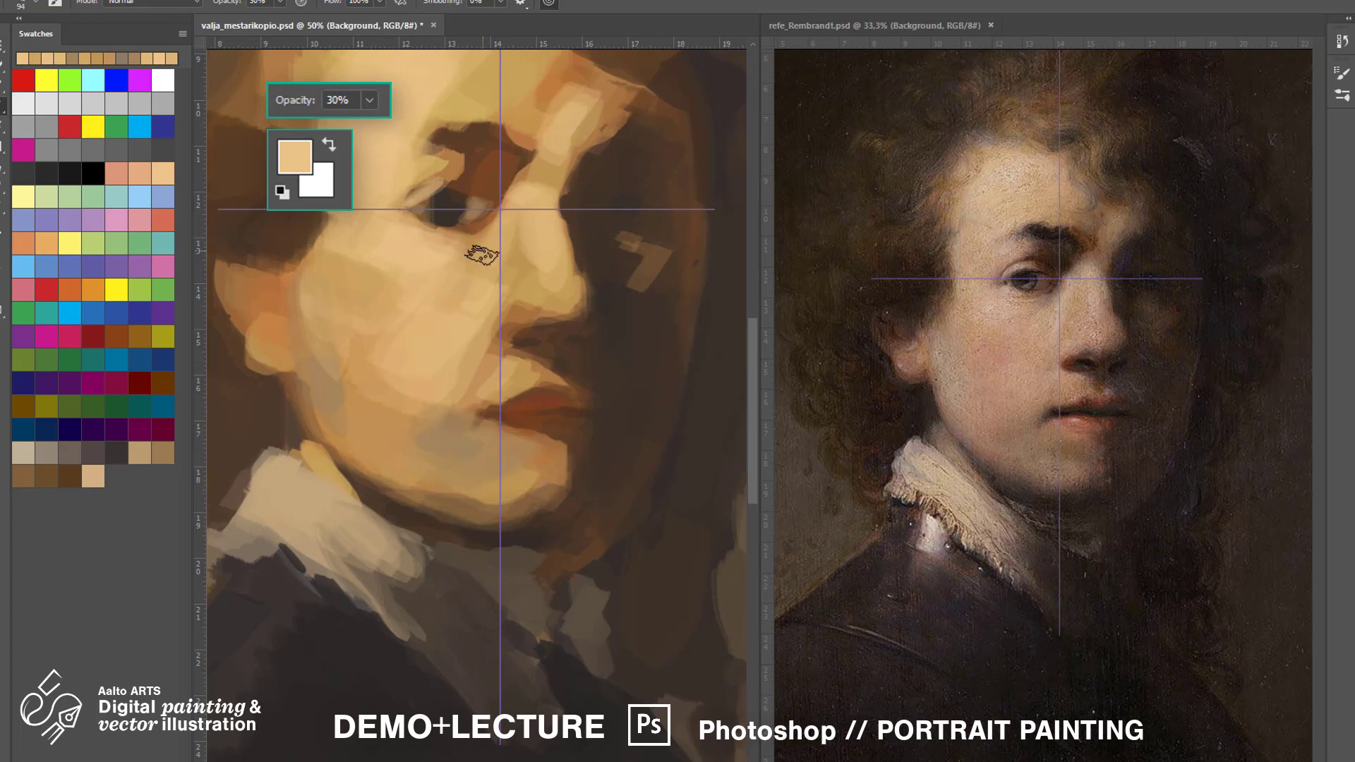
# Build up the light between the inner eye corner and the nose bridge with sampled peach at 70% opacity.
pyautogui.press('7')
pyautogui.rightClick(484, 276)
pyautogui.click(611, 317)
pyautogui.moveTo(521, 199); pyautogui.dragTo(489, 268)
pyautogui.hotkey('ctrl', '-')
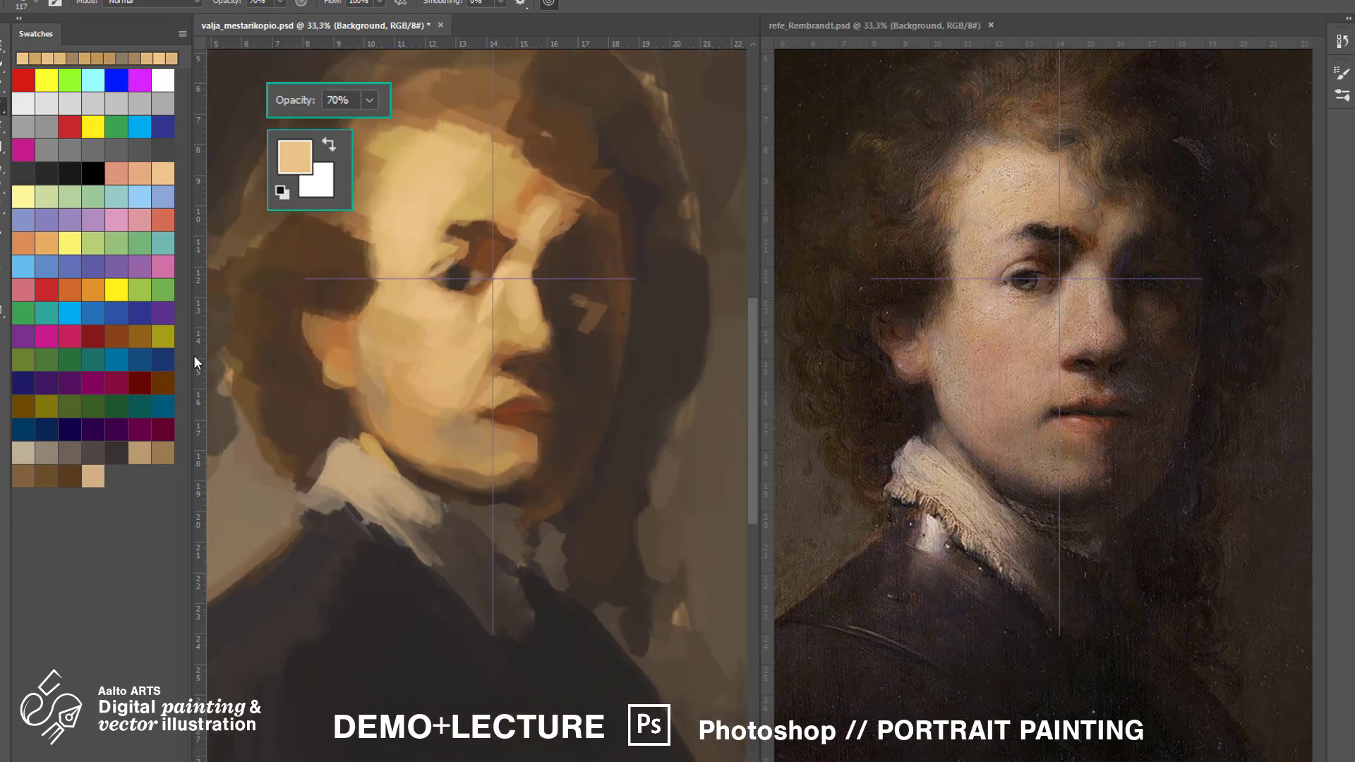
# Darken the line between the lips and the mouth corner with sampled dark brown at 70% opacity.
pyautogui.keyDown('alt'); pyautogui.click(505, 411); pyautogui.keyUp('alt')
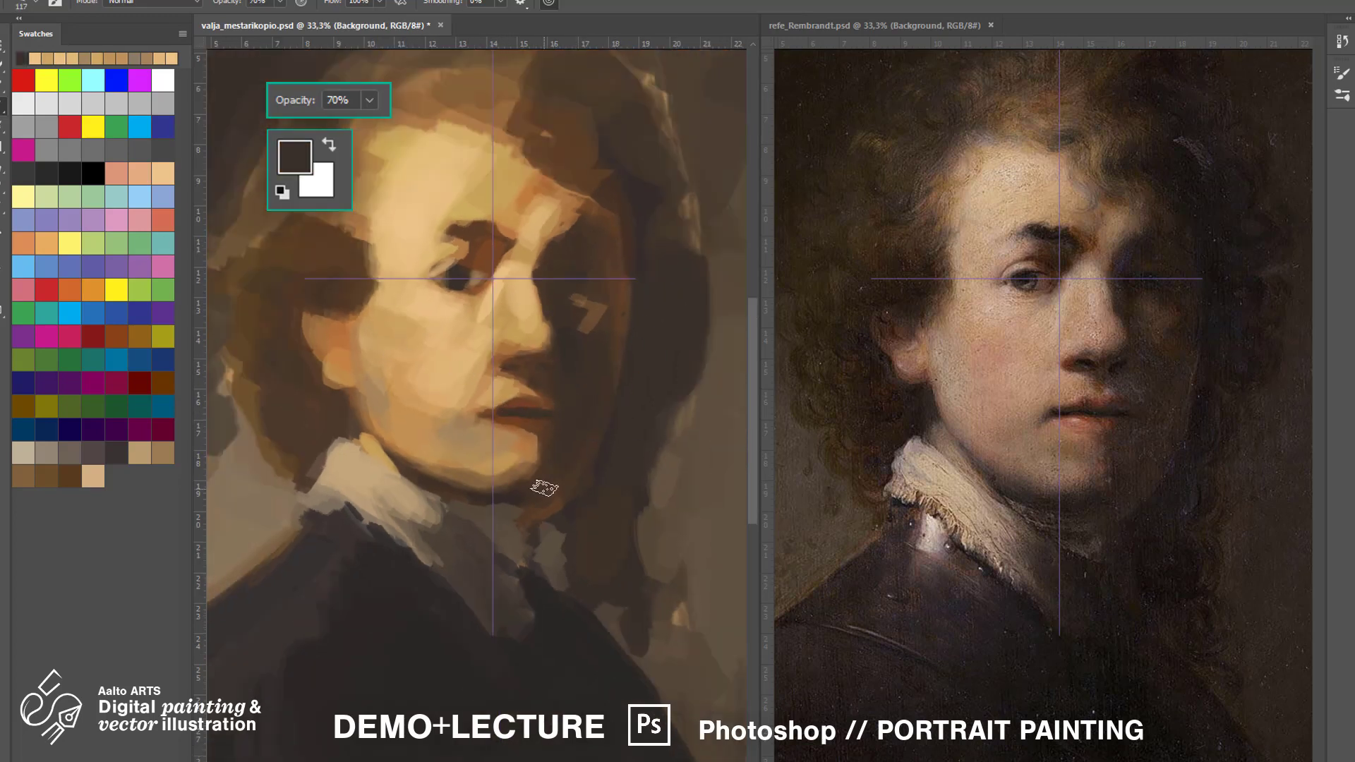
pyautogui.keyDown('alt'); pyautogui.click(552, 413); pyautogui.keyUp('alt')
pyautogui.press('3')
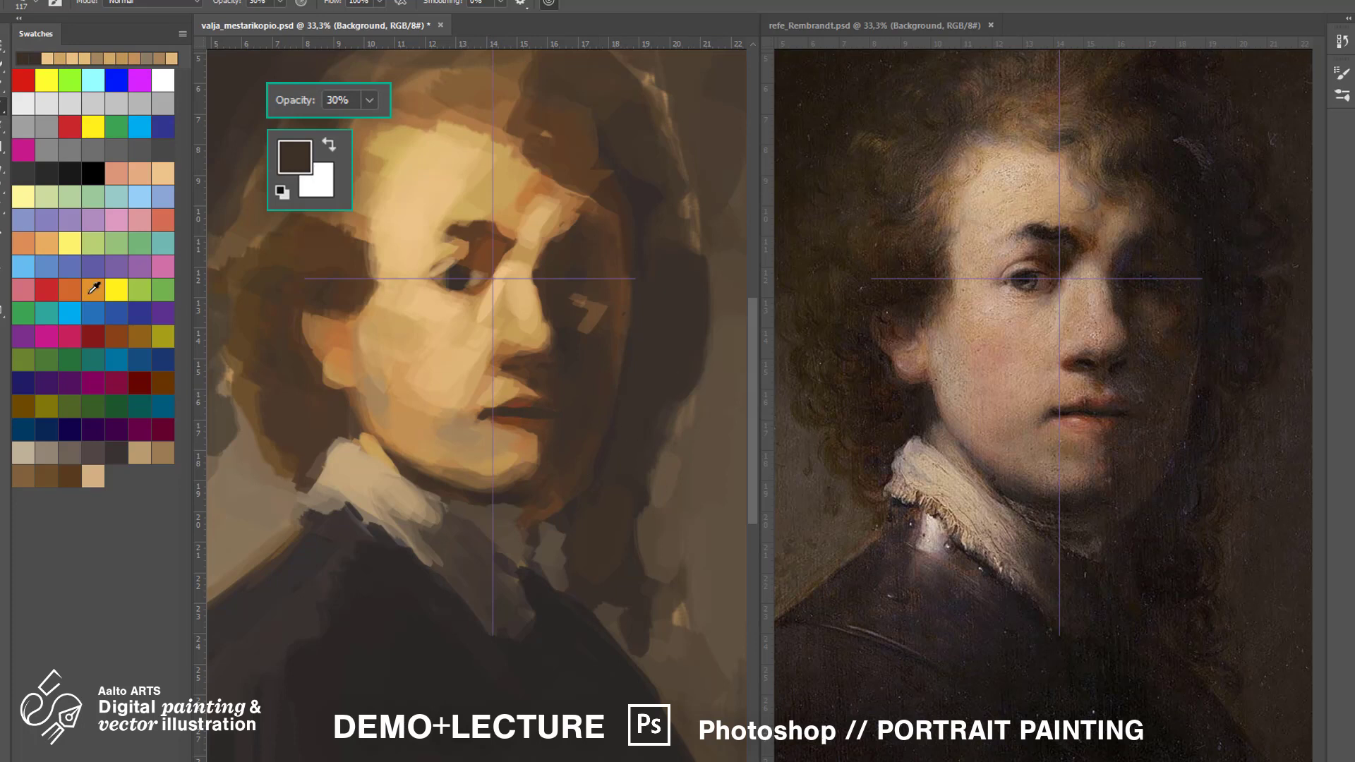
# Rework the forehead and the area above the brow with sampled peach and tan tones at 30% and 70% opacity.
pyautogui.click(163, 173)
pyautogui.click(163, 79)
pyautogui.keyDown('alt'); pyautogui.click(462, 195); pyautogui.keyUp('alt')
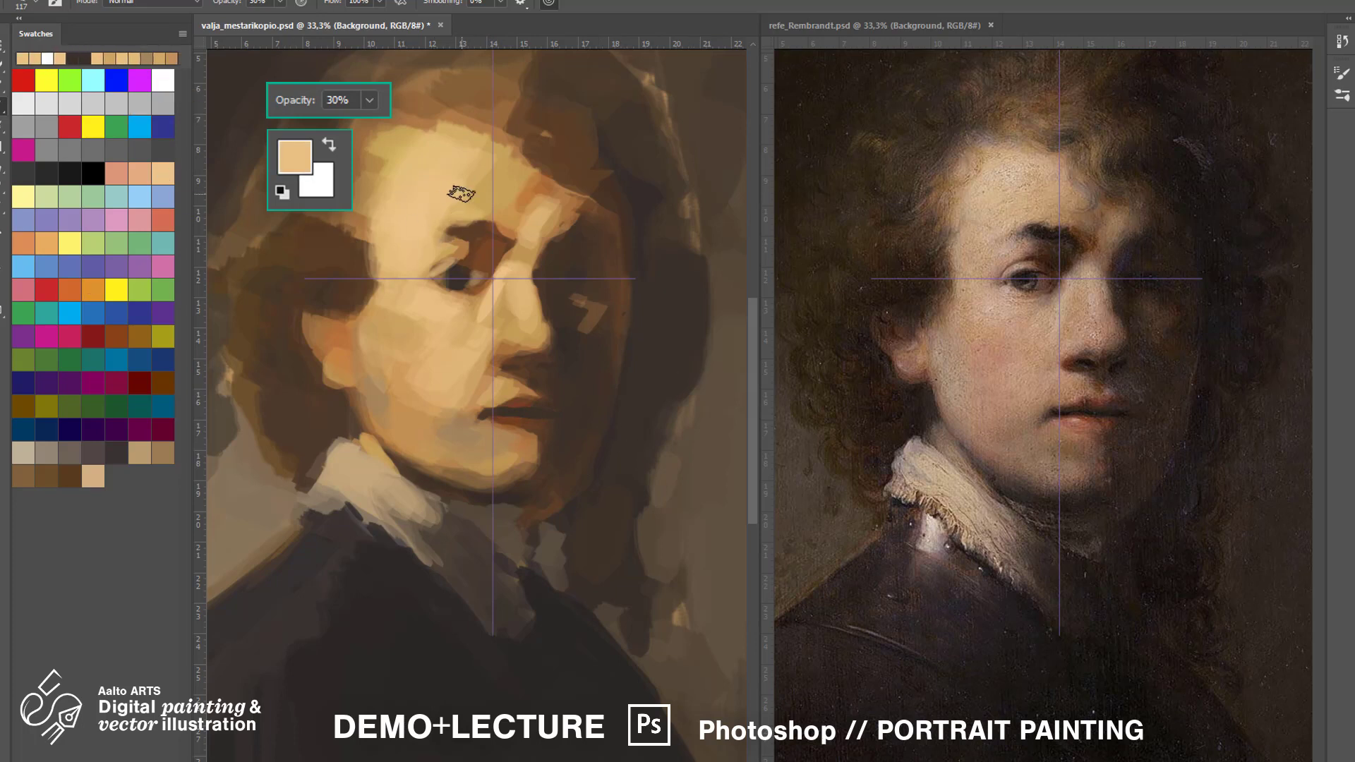
pyautogui.keyDown('alt'); pyautogui.click(507, 177); pyautogui.keyUp('alt')
pyautogui.keyDown('alt'); pyautogui.click(502, 182); pyautogui.keyUp('alt')
pyautogui.keyDown('alt'); pyautogui.click(499, 186); pyautogui.keyUp('alt')
pyautogui.keyDown('alt'); pyautogui.click(496, 190); pyautogui.keyUp('alt')
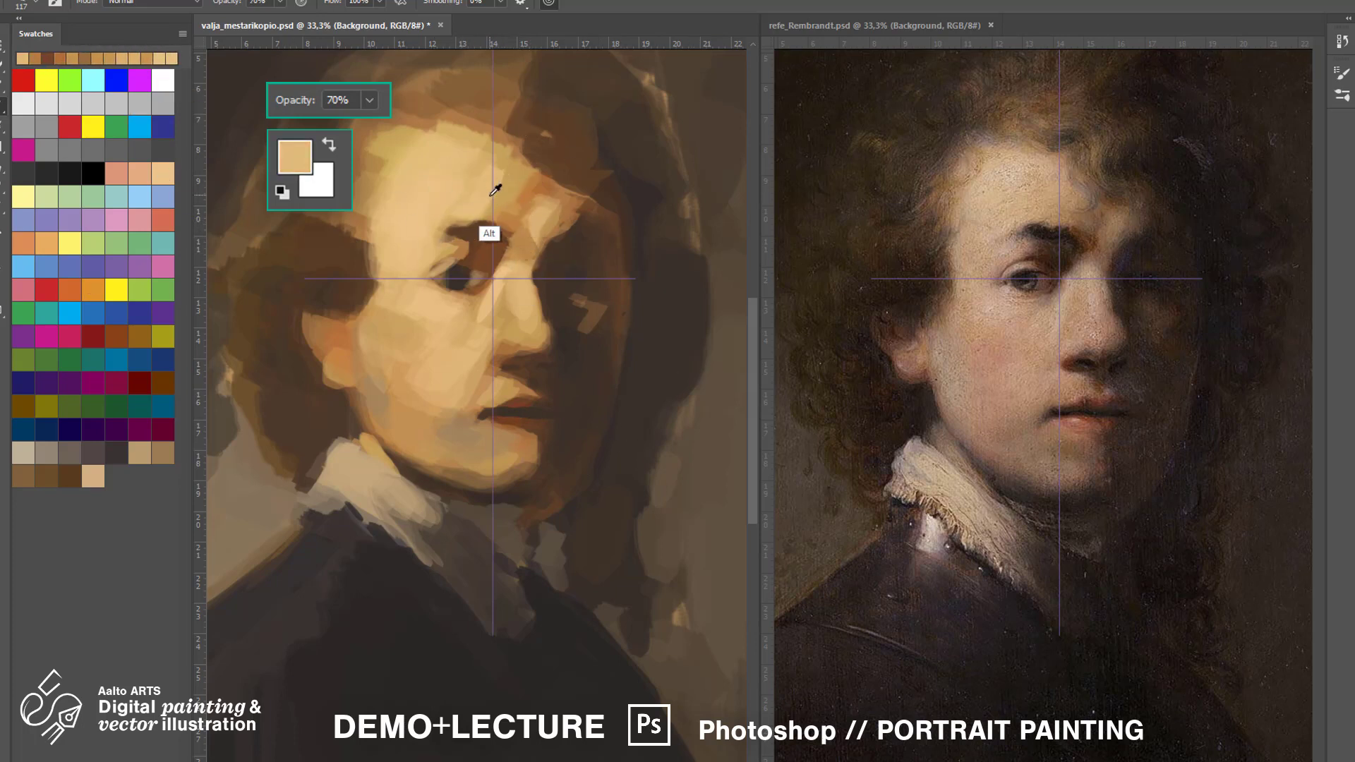
# Glaze coral red over the skin at 10% opacity and refine the jaw edge with sampled tones at 60%.
pyautogui.click(163, 220)
pyautogui.press('1')
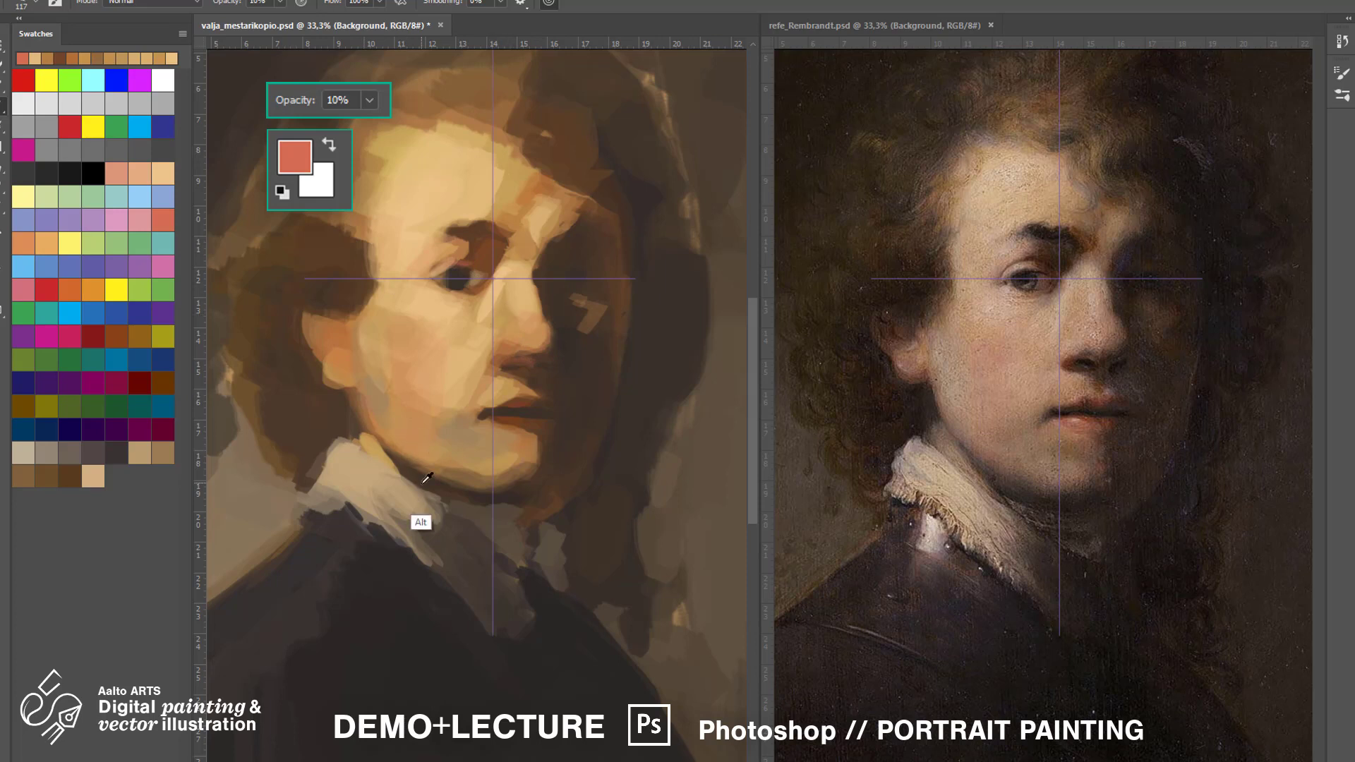
pyautogui.keyDown('alt'); pyautogui.click(485, 487); pyautogui.keyUp('alt')
pyautogui.keyDown('alt'); pyautogui.click(394, 415); pyautogui.keyUp('alt')
pyautogui.press('6')
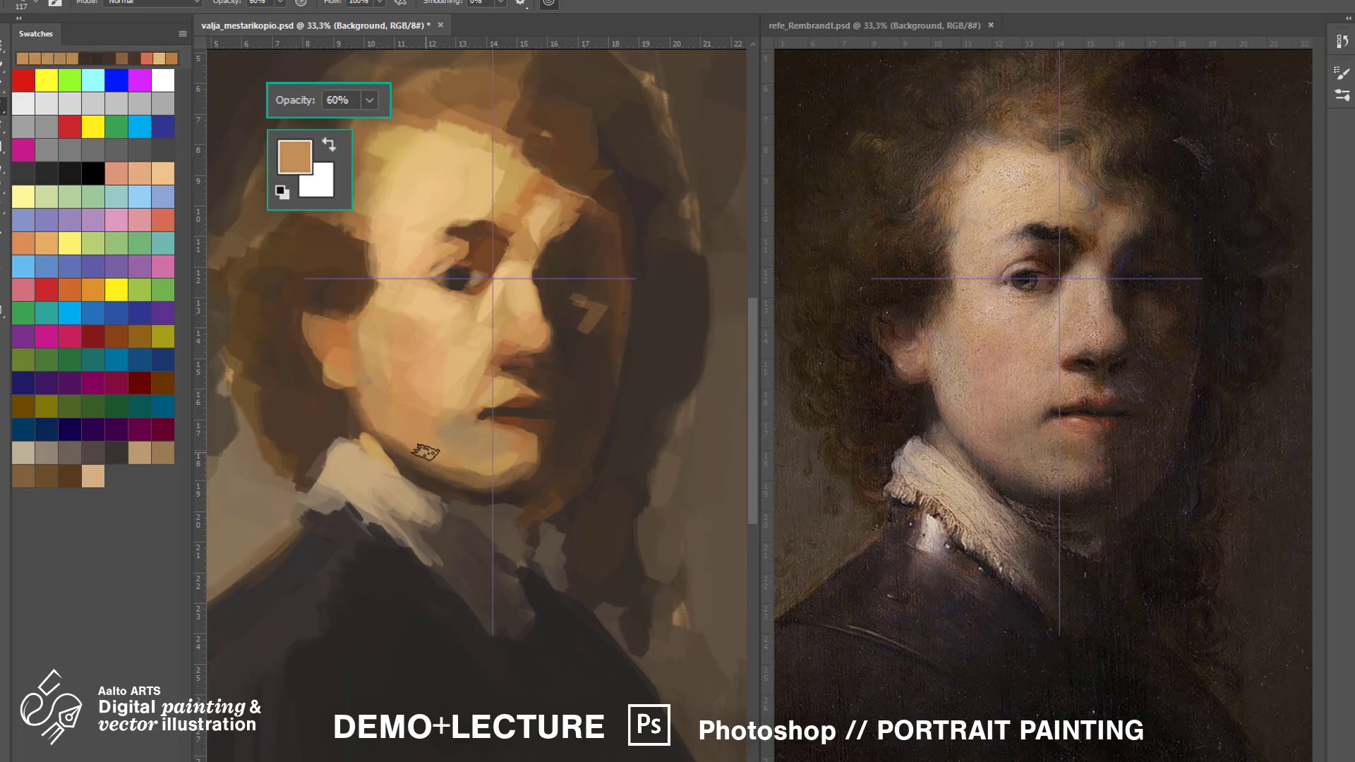
pyautogui.keyDown('alt'); pyautogui.click(519, 415); pyautogui.keyUp('alt')
# Build up the pink blush on the cheek and soften the skin below the eye with peach tones at 30% opacity.
pyautogui.keyDown('alt'); pyautogui.click(449, 256); pyautogui.keyUp('alt')
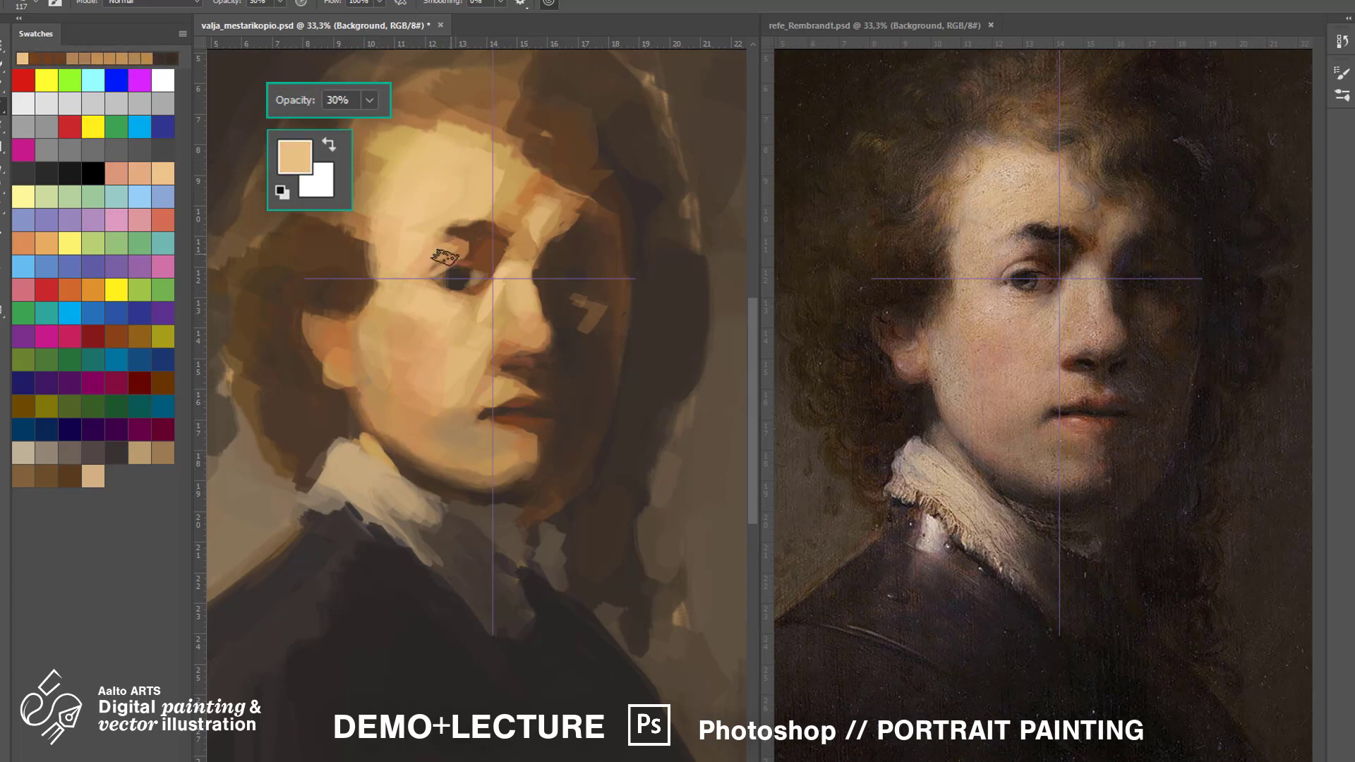
pyautogui.keyDown('alt'); pyautogui.click(524, 330); pyautogui.keyUp('alt')
pyautogui.keyDown('alt'); pyautogui.click(406, 319); pyautogui.keyUp('alt')
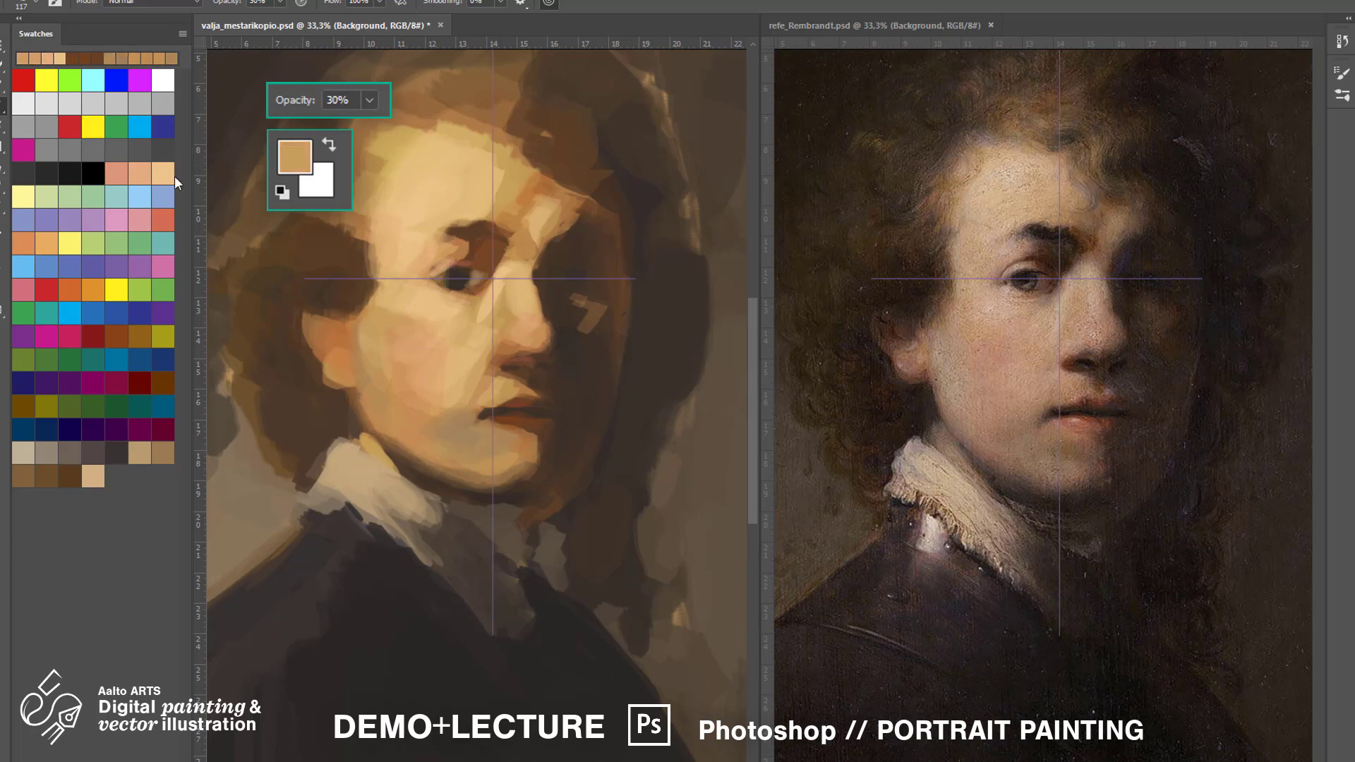
pyautogui.keyDown('alt'); pyautogui.click(409, 338); pyautogui.keyUp('alt')
pyautogui.keyDown('alt'); pyautogui.click(487, 298); pyautogui.keyUp('alt')
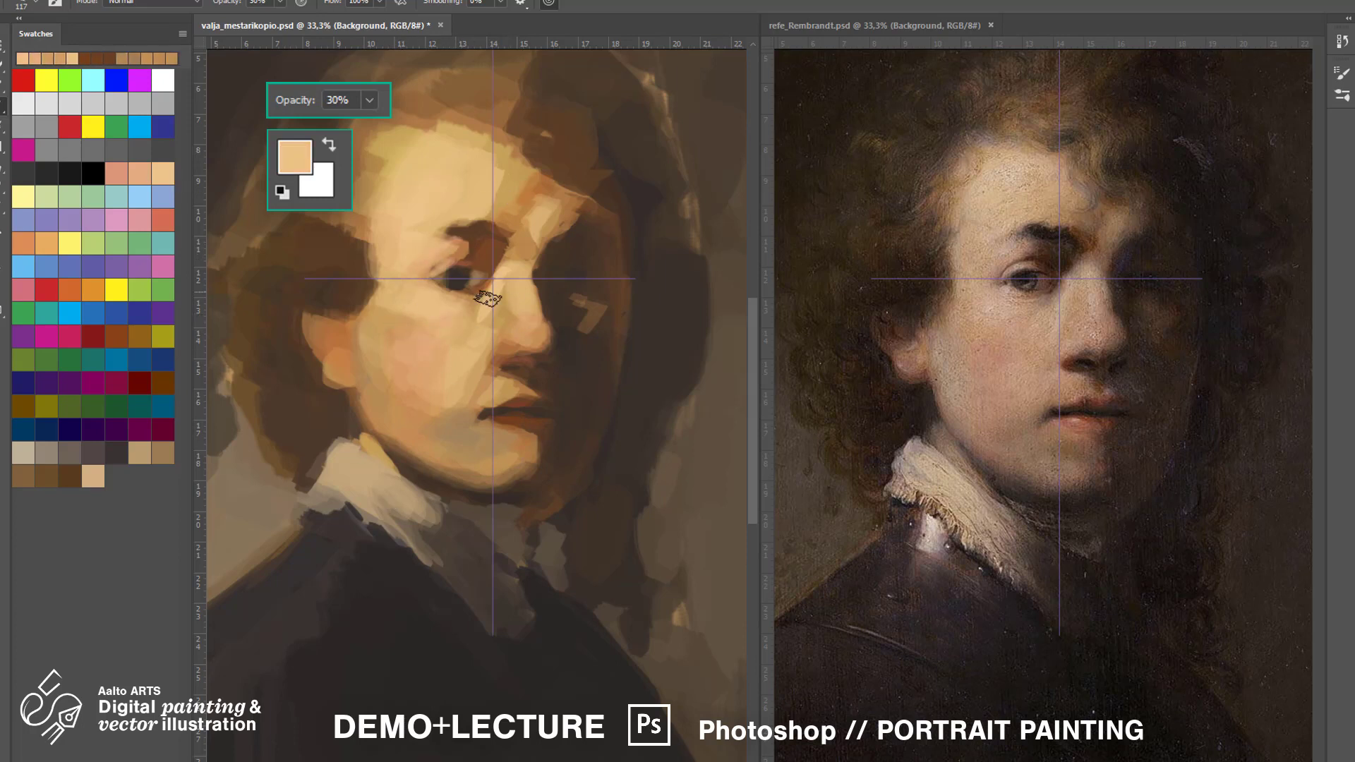
pyautogui.keyDown('alt'); pyautogui.click(439, 293); pyautogui.keyUp('alt')
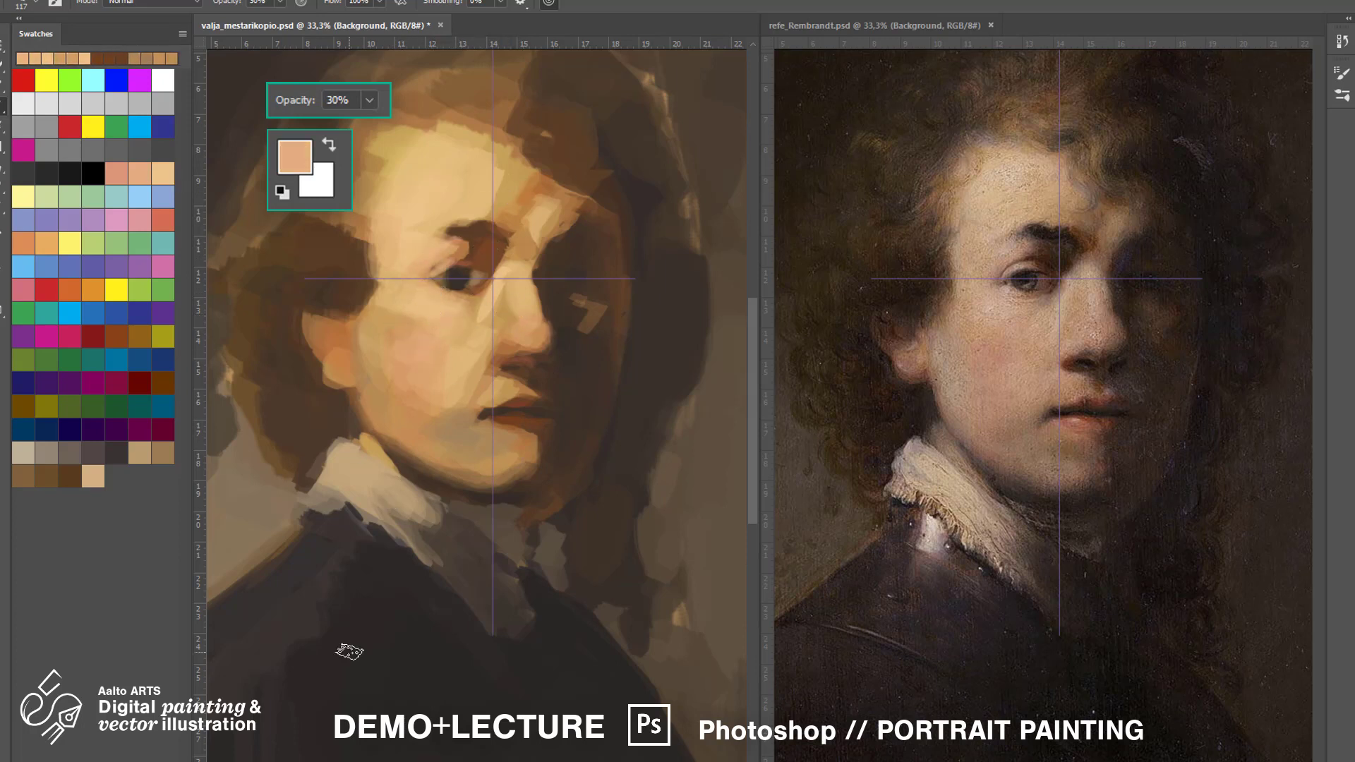
# Sharpen the lit eye's brow and upper lid with sampled dark brown and skin tones at 70% opacity.
pyautogui.keyDown('alt'); pyautogui.click(482, 236); pyautogui.keyUp('alt')
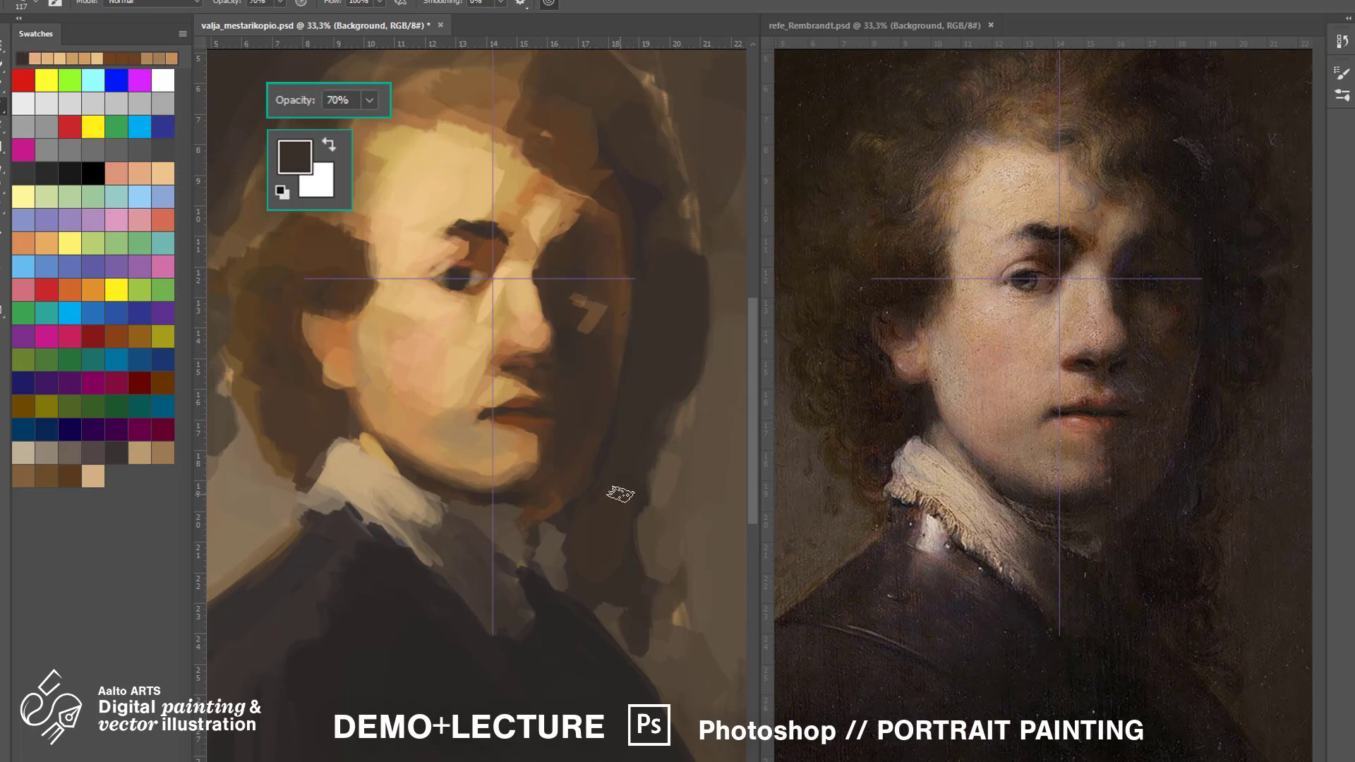
pyautogui.hotkey('ctrl', '+')
pyautogui.keyDown('alt'); pyautogui.click(453, 228); pyautogui.keyUp('alt')
pyautogui.keyDown('alt'); pyautogui.click(450, 214); pyautogui.keyUp('alt')
pyautogui.keyDown('alt'); pyautogui.click(494, 246); pyautogui.keyUp('alt')
pyautogui.keyDown('alt'); pyautogui.click(449, 213); pyautogui.keyUp('alt')
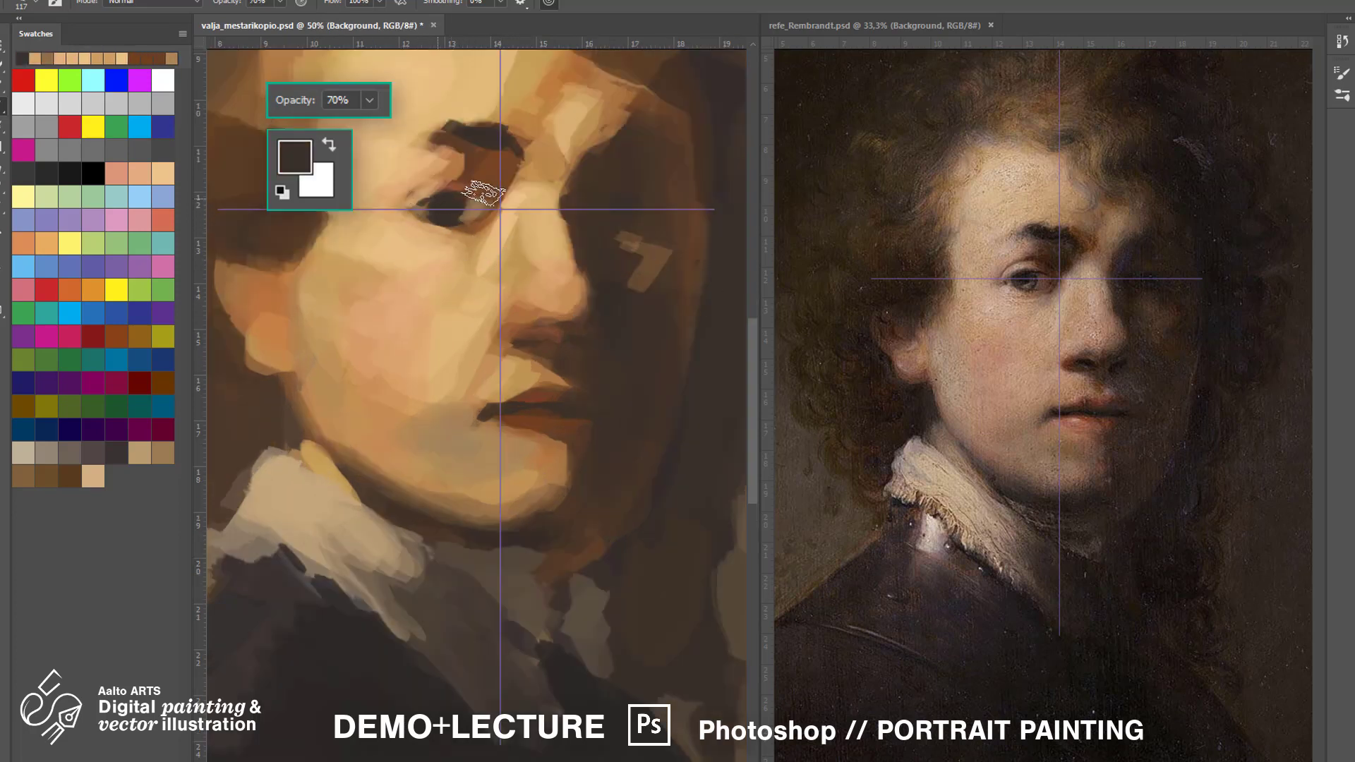
# Reshape the nose tip, its underside shadow and the upper lip edge with sampled tones at 70% opacity.
pyautogui.hotkey('ctrl', '-')
pyautogui.keyDown('alt'); pyautogui.click(548, 369); pyautogui.keyUp('alt')
pyautogui.keyDown('alt'); pyautogui.click(584, 348); pyautogui.keyUp('alt')
pyautogui.keyDown('alt'); pyautogui.click(528, 386); pyautogui.keyUp('alt')
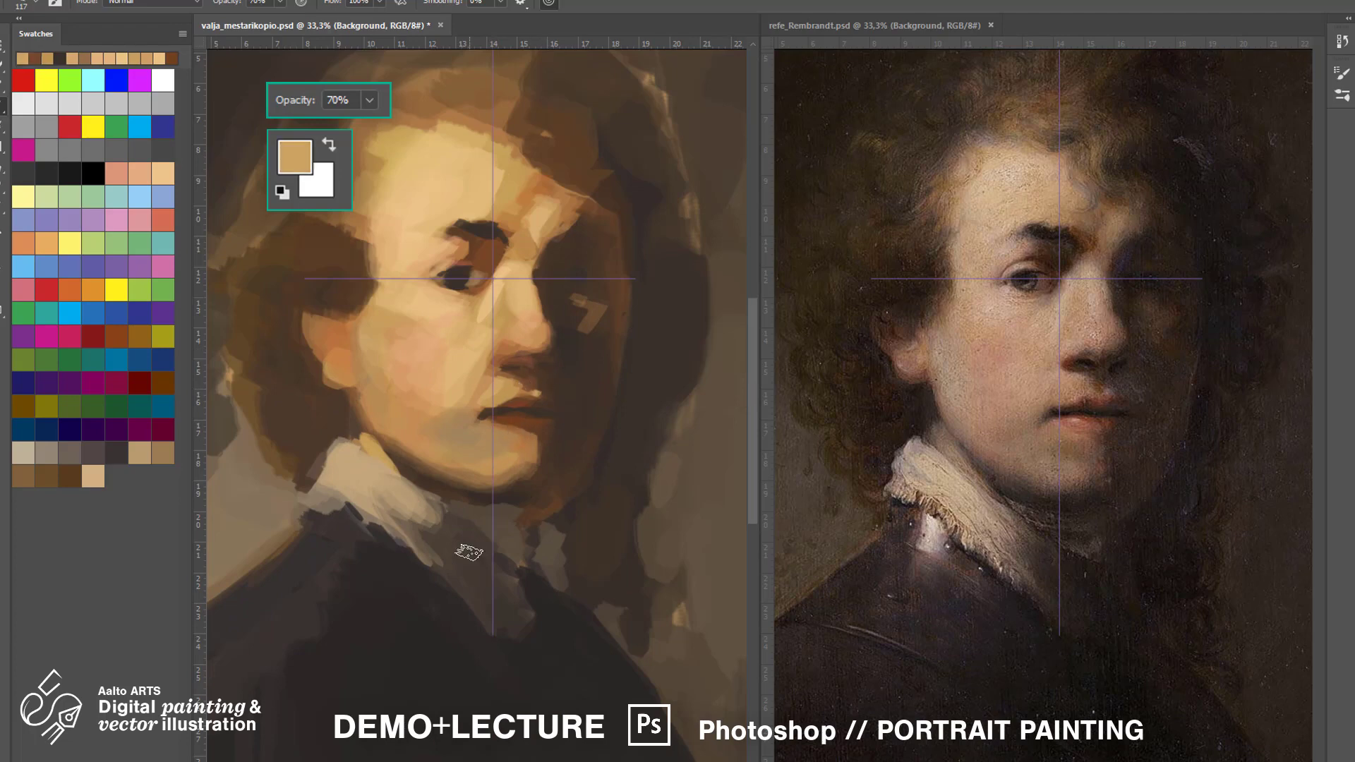
# Model the lower lip, mouth corner and skin around the mouth with sampled browns and peach at 30% opacity.
pyautogui.press('3')
pyautogui.keyDown('alt'); pyautogui.click(527, 435); pyautogui.keyUp('alt')
pyautogui.hotkey('ctrl', '+')
pyautogui.keyDown('alt'); pyautogui.click(525, 416); pyautogui.keyUp('alt')
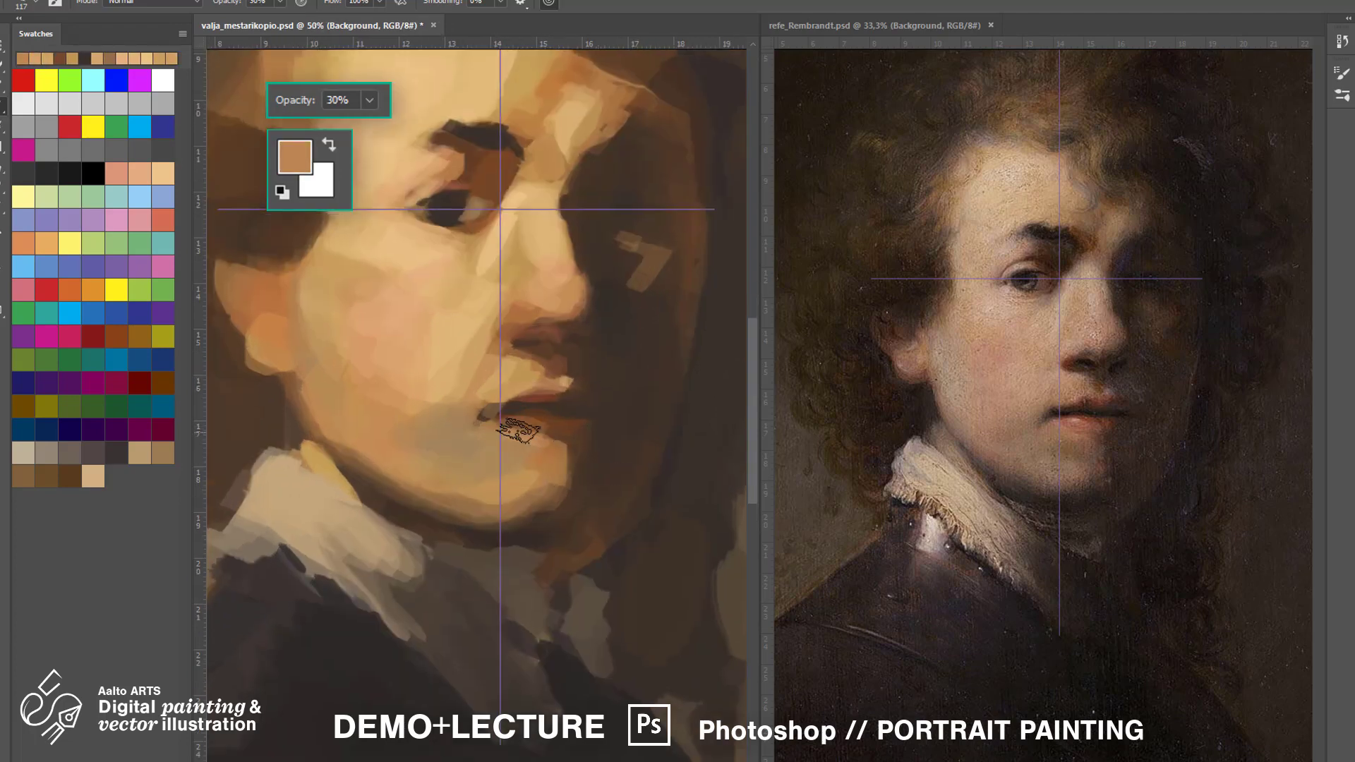
pyautogui.hotkey('ctrl', '-')
pyautogui.keyDown('alt'); pyautogui.click(487, 424); pyautogui.keyUp('alt')
pyautogui.keyDown('alt'); pyautogui.click(503, 445); pyautogui.keyUp('alt')
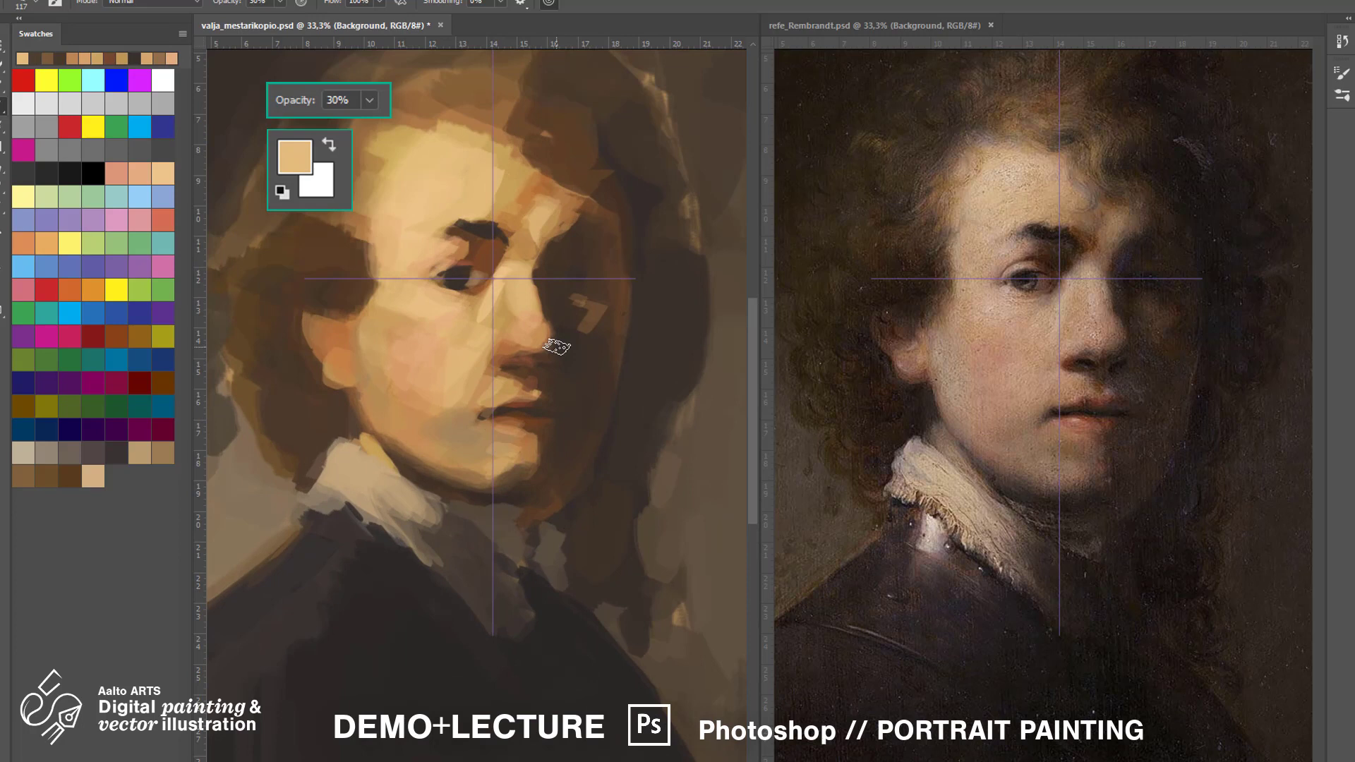
# Soften the chin, jaw and neck shadow edge with sampled browns and skin tones at 30% opacity.
pyautogui.keyDown('alt'); pyautogui.click(501, 506); pyautogui.keyUp('alt')
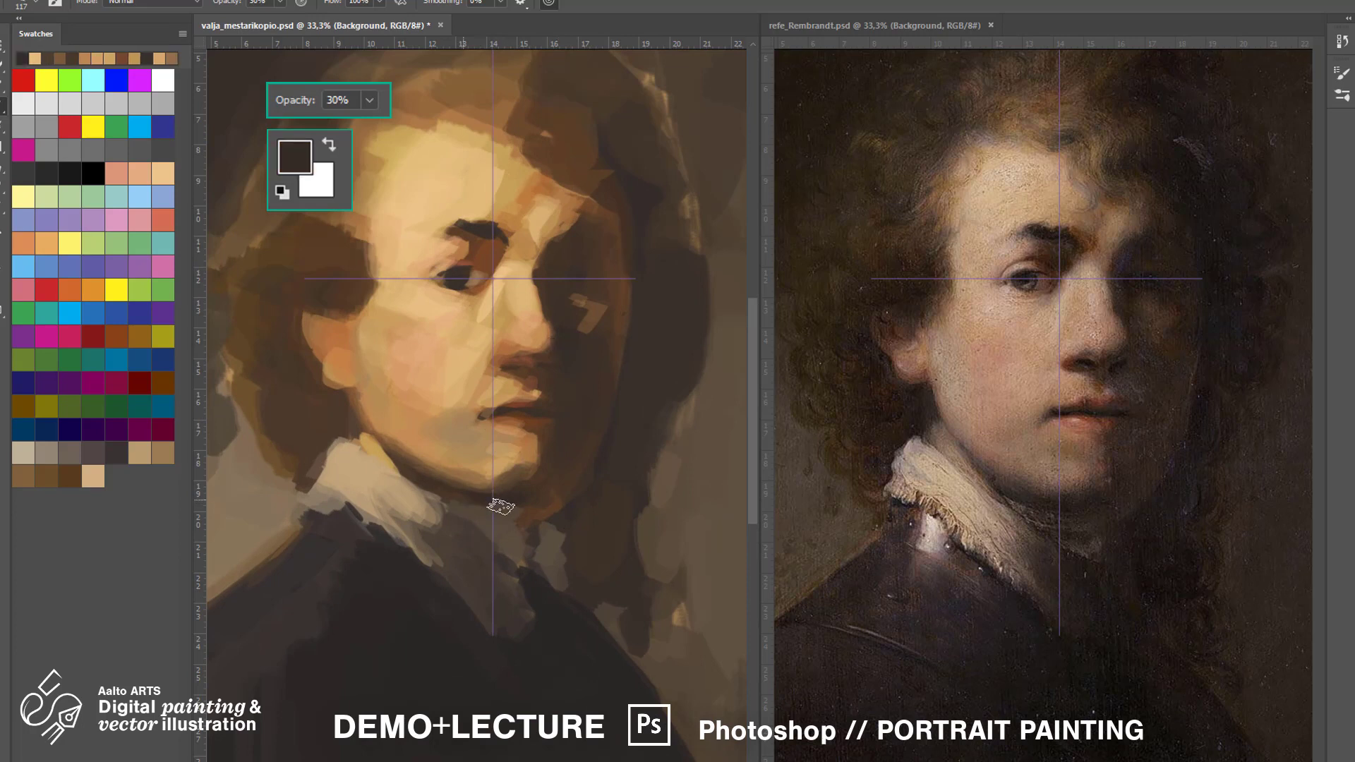
pyautogui.keyDown('alt'); pyautogui.click(492, 487); pyautogui.keyUp('alt')
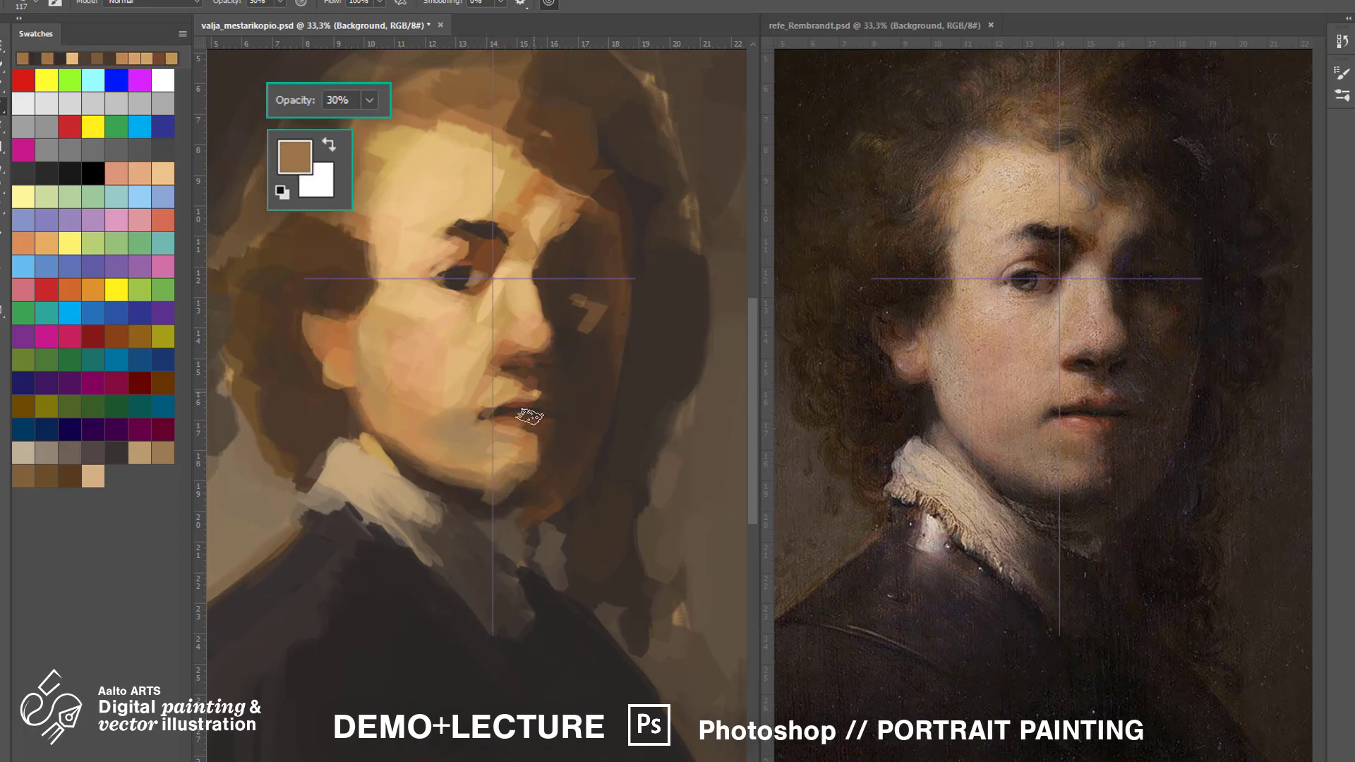
pyautogui.keyDown('alt'); pyautogui.click(538, 596); pyautogui.keyUp('alt')
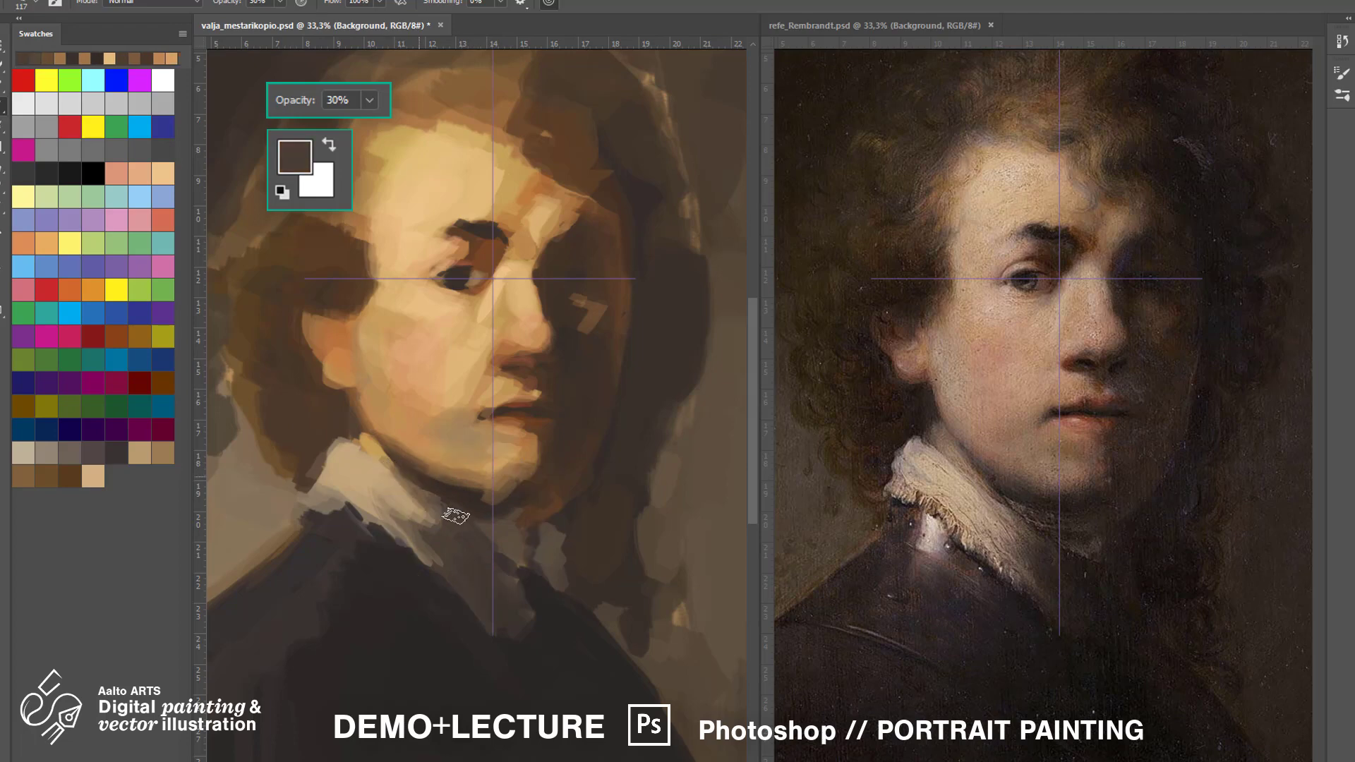
pyautogui.keyDown('alt'); pyautogui.click(474, 470); pyautogui.keyUp('alt')
pyautogui.keyDown('alt'); pyautogui.click(417, 375); pyautogui.keyUp('alt')
pyautogui.keyDown('alt'); pyautogui.click(357, 415); pyautogui.keyUp('alt')
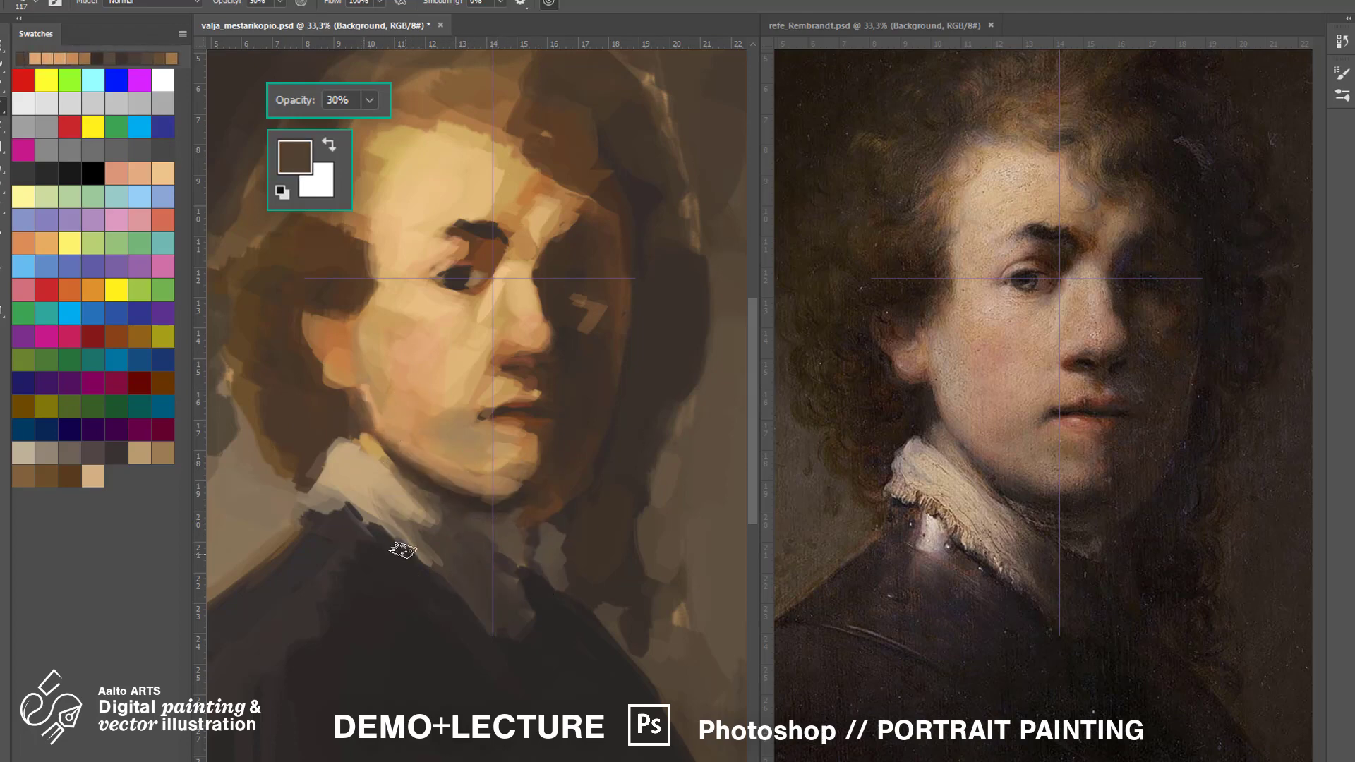
# Define the nostril and the shadow under the nose with a smaller brush and sampled dark browns, ending at 80% opacity.
pyautogui.scroll(2, 438, 205)
pyautogui.moveTo(438, 204); pyautogui.dragTo(473, 51)
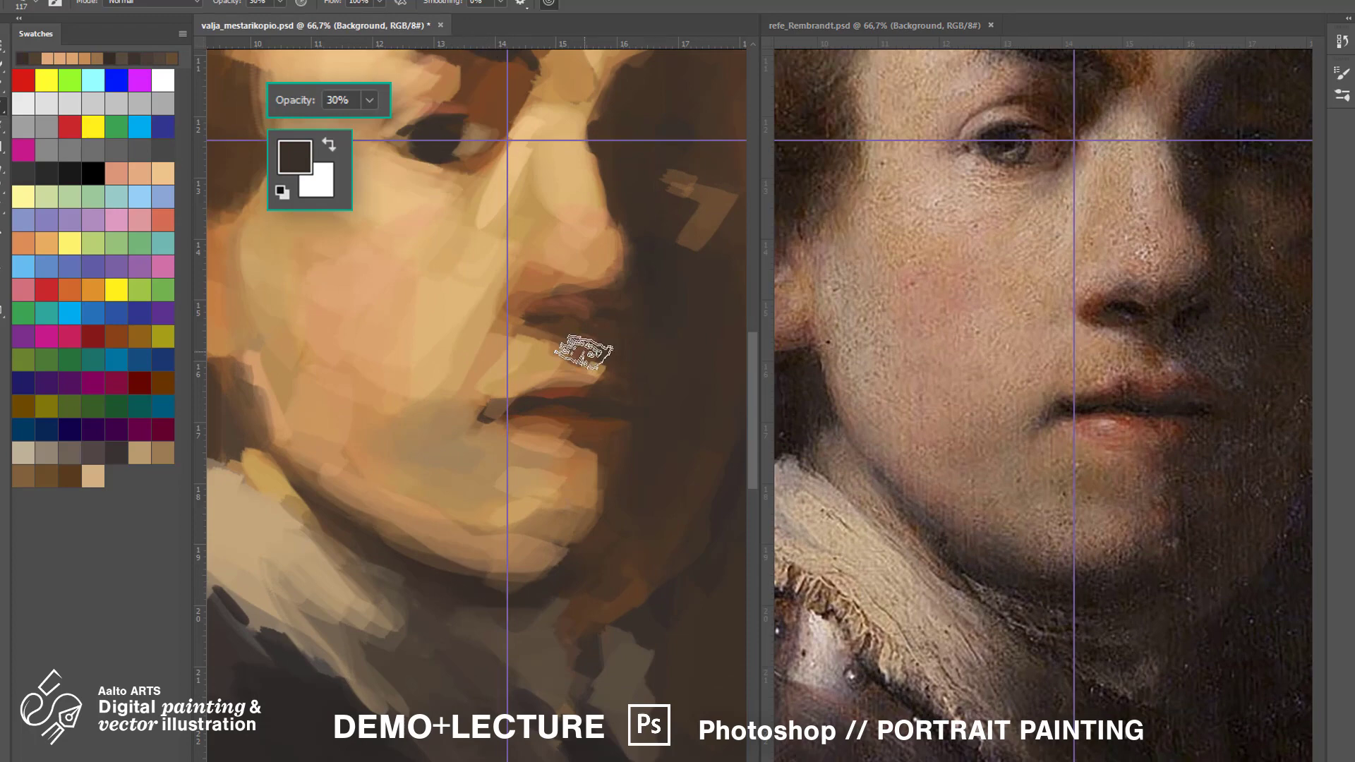
pyautogui.keyDown('alt'); pyautogui.click(574, 305); pyautogui.keyUp('alt')
pyautogui.moveTo(589, 380); pyautogui.dragTo(553, 387)
pyautogui.rightClick(613, 337)
pyautogui.click(727, 362)
pyautogui.keyDown('alt'); pyautogui.click(613, 334); pyautogui.keyUp('alt')
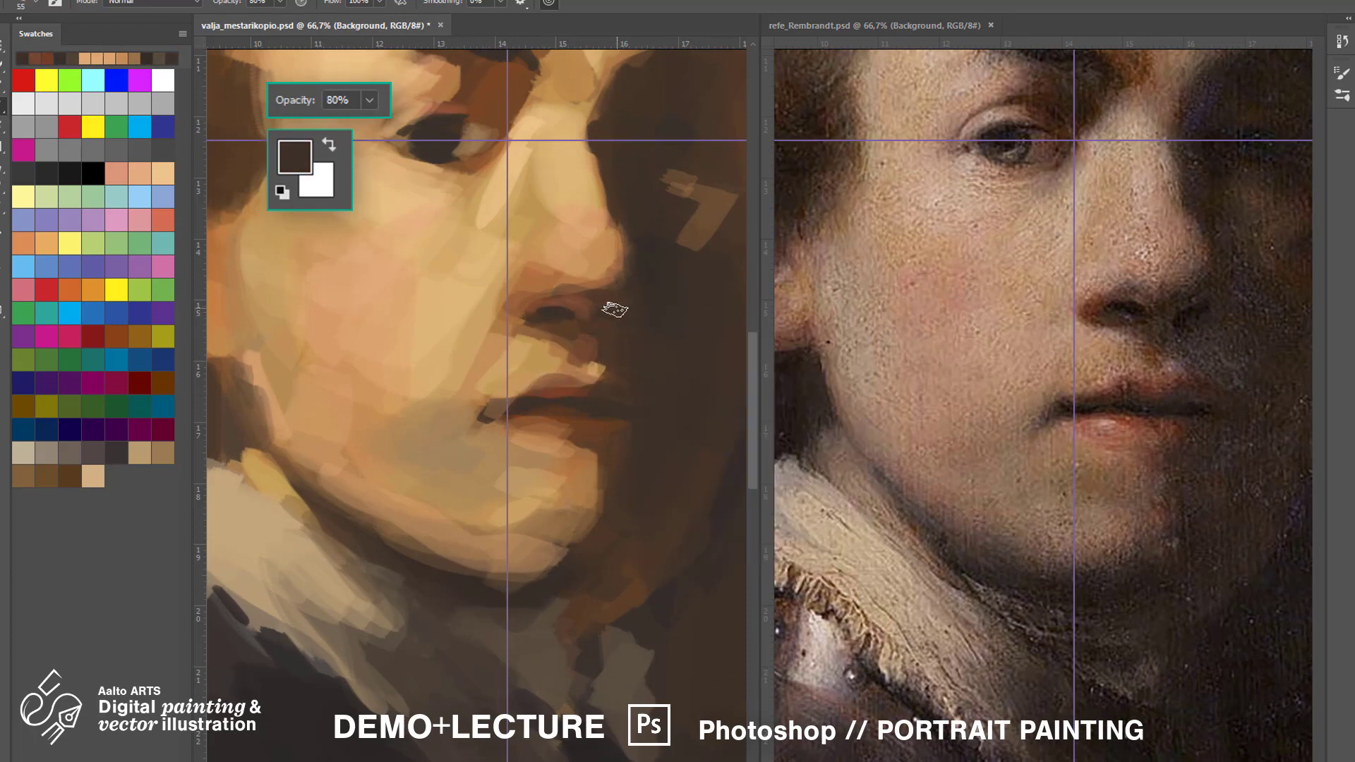
# Blend the shaded mouth corner and upper lip into the shadow with sampled browns at 80% and 30% opacity.
pyautogui.keyDown('alt'); pyautogui.click(636, 363); pyautogui.keyUp('alt')
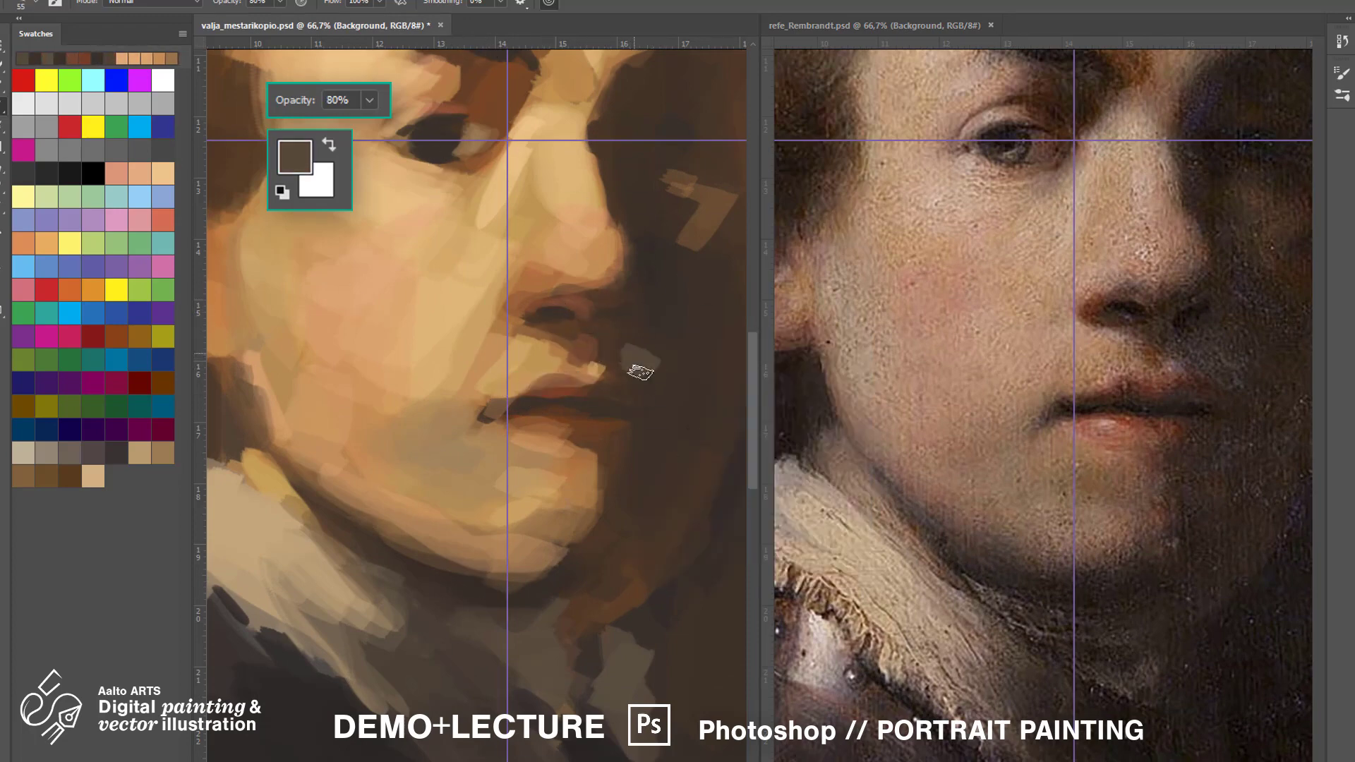
pyautogui.keyDown('alt'); pyautogui.click(640, 415); pyautogui.keyUp('alt')
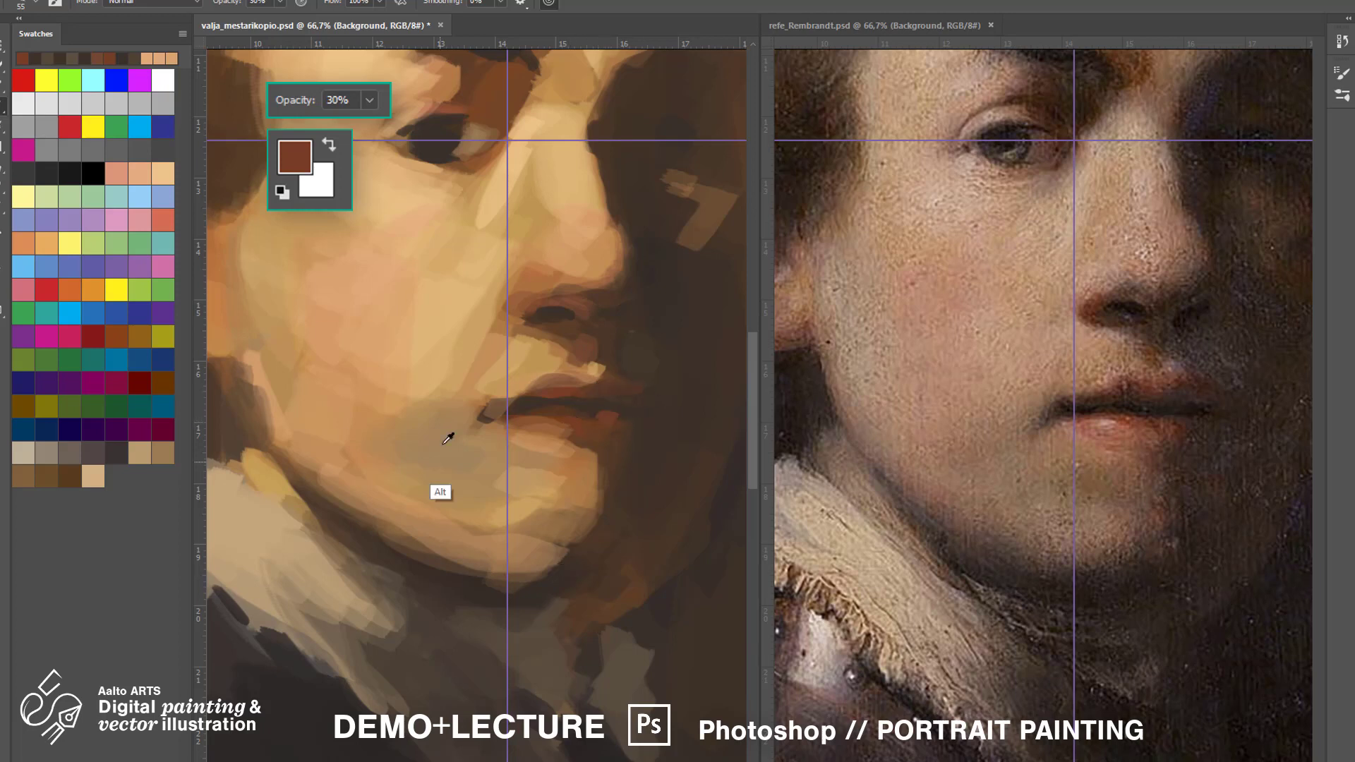
pyautogui.keyDown('alt'); pyautogui.click(581, 387); pyautogui.keyUp('alt')
pyautogui.keyDown('alt'); pyautogui.click(629, 388); pyautogui.keyUp('alt')
pyautogui.keyDown('alt'); pyautogui.click(562, 379); pyautogui.keyUp('alt')
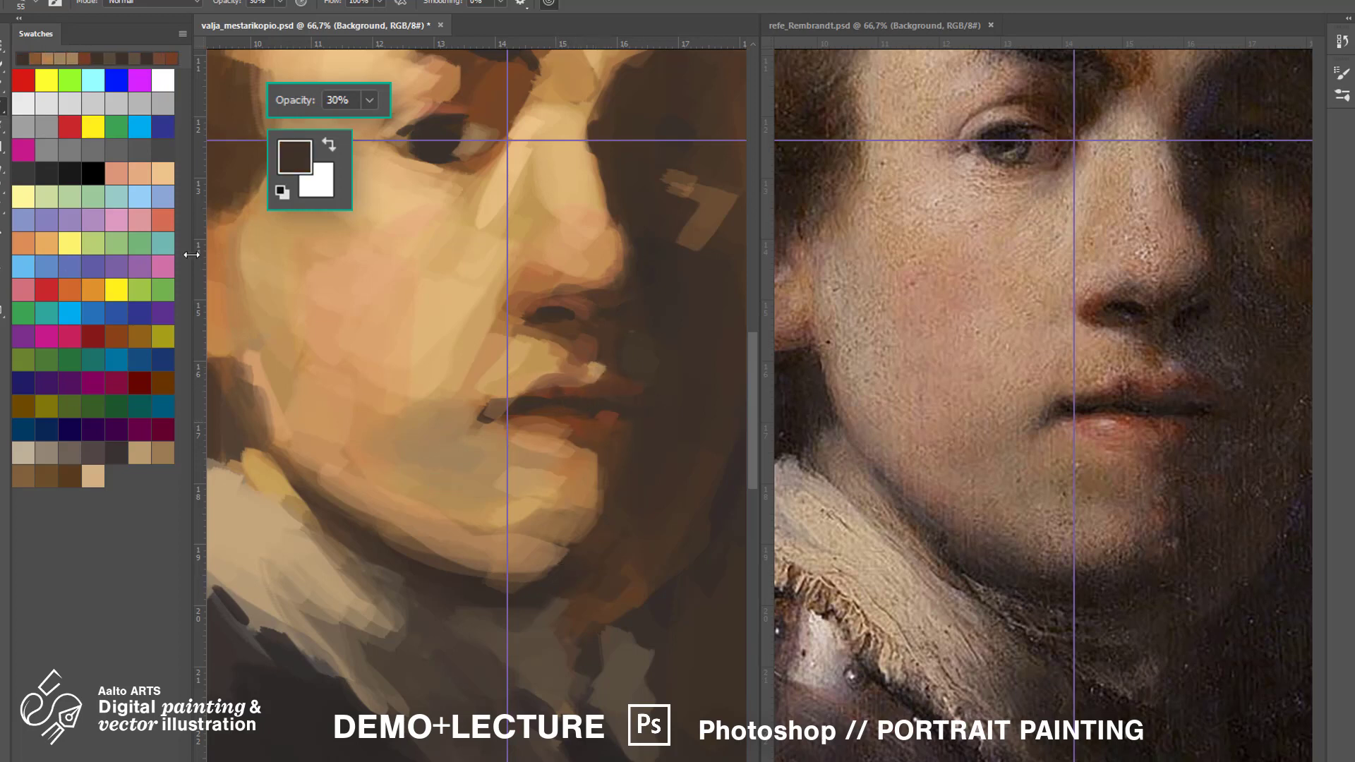
# Tint the lips with dark magenta at 30% opacity and glaze light grey over the face at 20%.
pyautogui.click(157, 423)
pyautogui.scroll(-2, 469, 469)
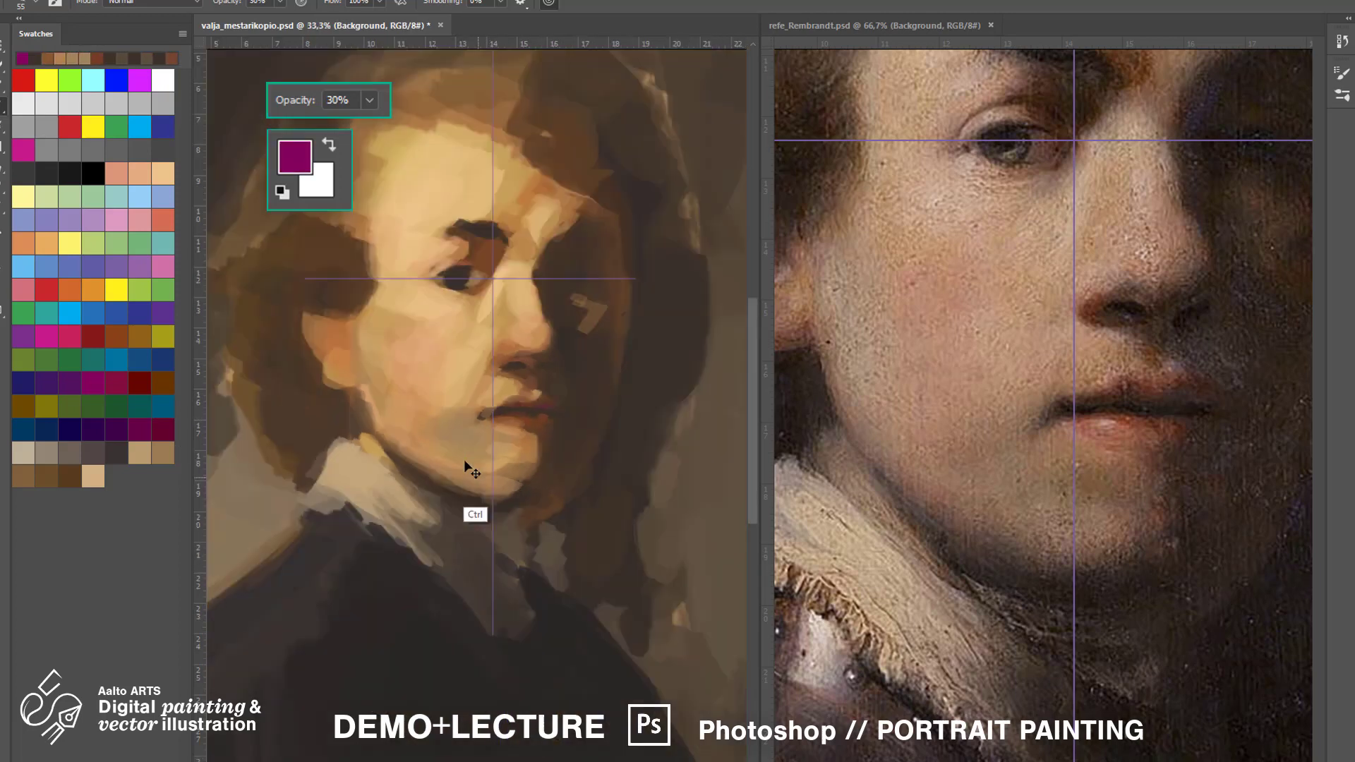
pyautogui.scroll(-2, 833, 92)
pyautogui.keyDown('alt'); pyautogui.click(362, 332); pyautogui.keyUp('alt')
pyautogui.press('2')
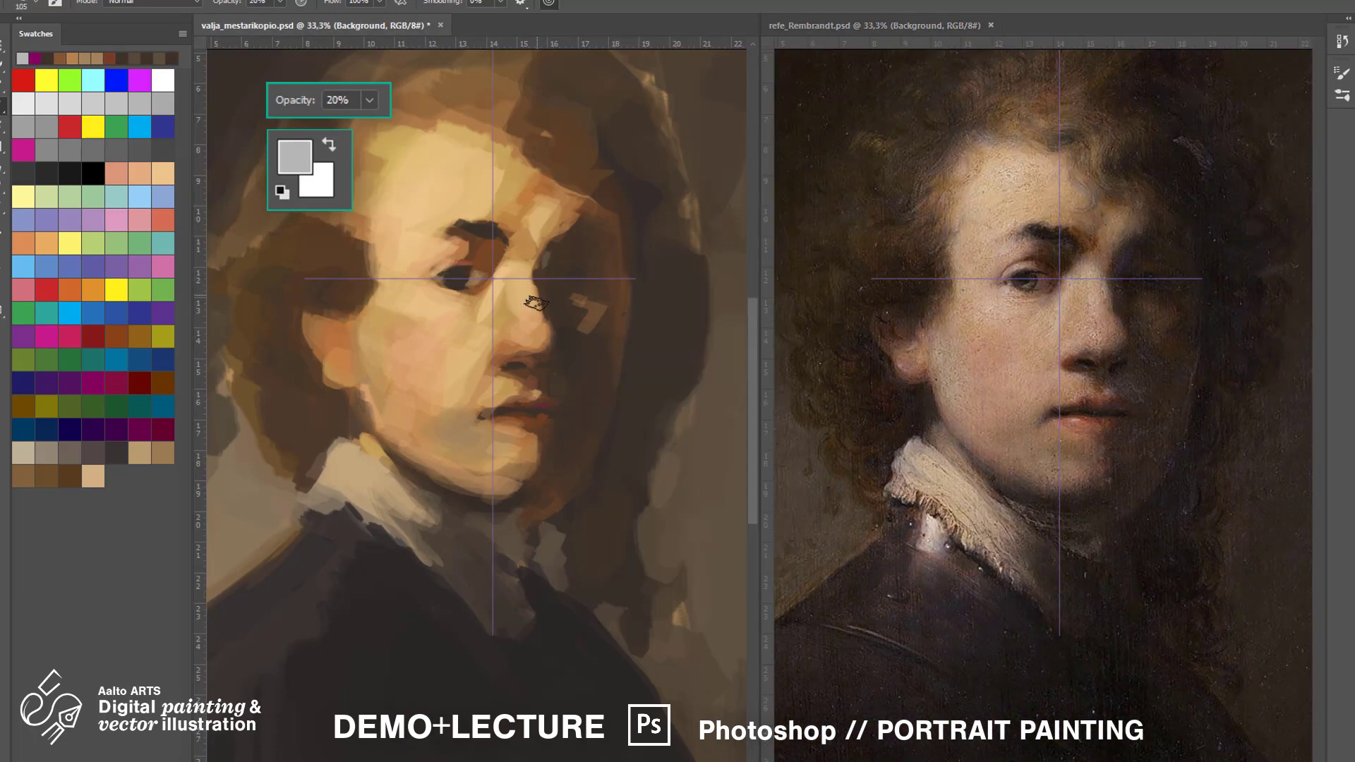
pyautogui.keyDown('alt'); pyautogui.click(454, 335); pyautogui.keyUp('alt')
# Reshape the earlobe and the neck above the collar with sampled dark brown and tan at 80% opacity.
pyautogui.keyDown('alt'); pyautogui.click(332, 334); pyautogui.keyUp('alt')
pyautogui.press('8')
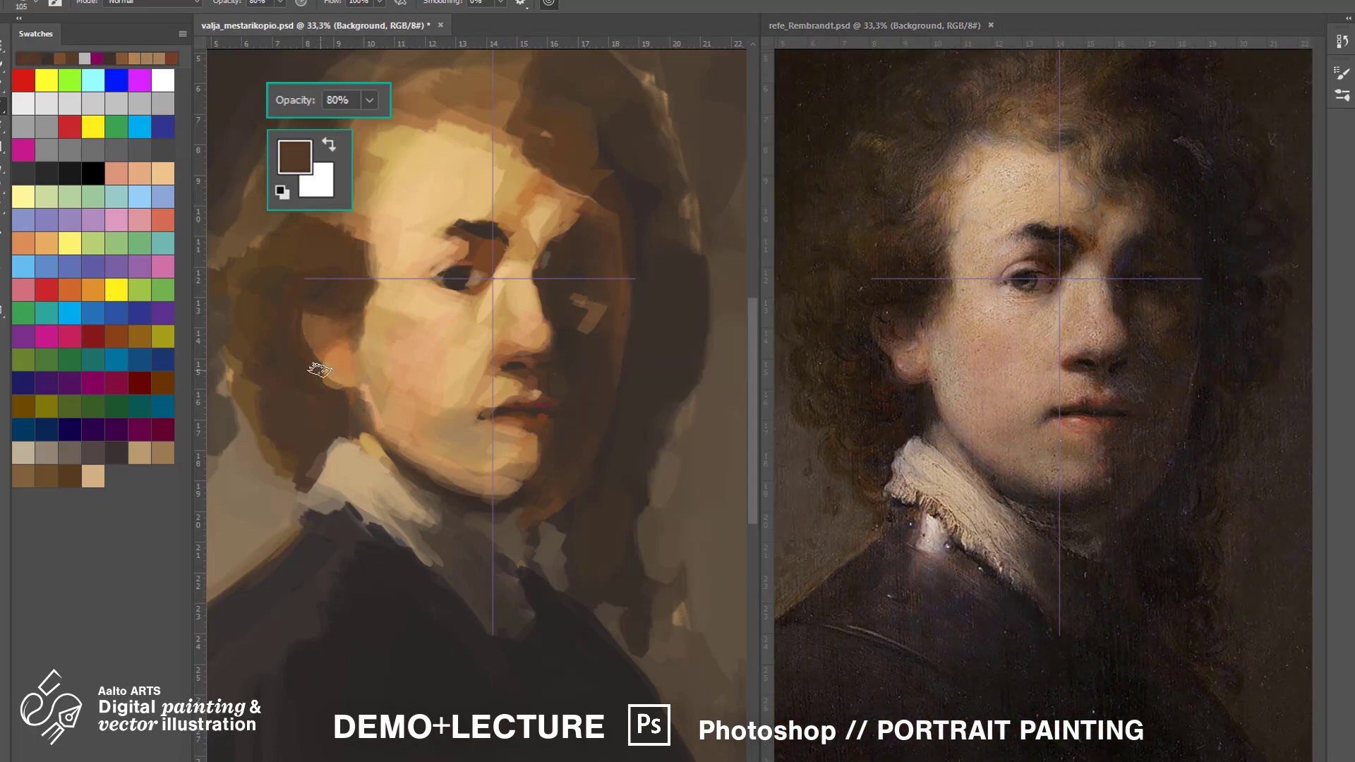
pyautogui.keyDown('alt'); pyautogui.click(356, 395); pyautogui.keyUp('alt')
pyautogui.keyDown('alt'); pyautogui.click(370, 444); pyautogui.keyUp('alt')
# Strengthen the cheek blush with sampled pink-peach and blend the jaw and collar edge with sampled tones at 30% opacity.
pyautogui.keyDown('alt'); pyautogui.click(418, 320); pyautogui.keyUp('alt')
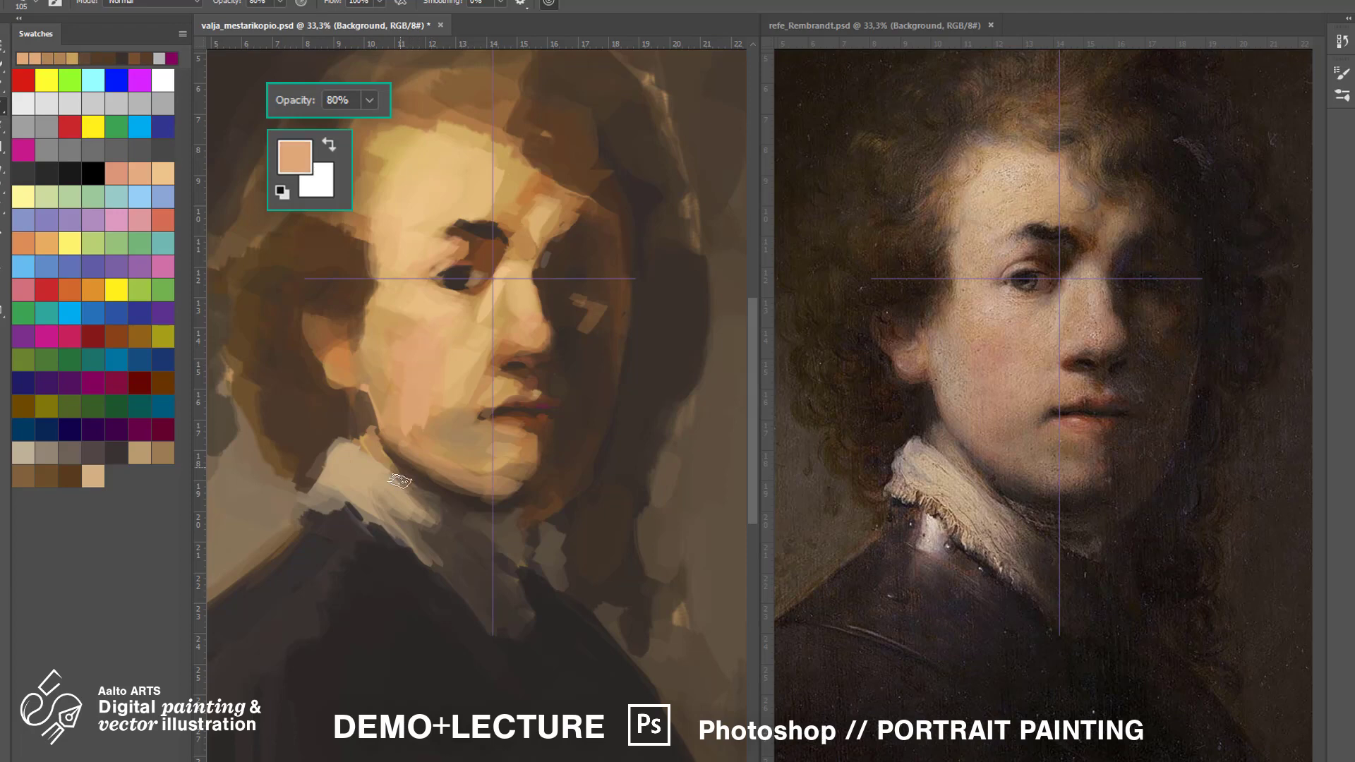
pyautogui.press('3')
pyautogui.keyDown('alt'); pyautogui.click(426, 443); pyautogui.keyUp('alt')
pyautogui.keyDown('alt'); pyautogui.click(537, 588); pyautogui.keyUp('alt')
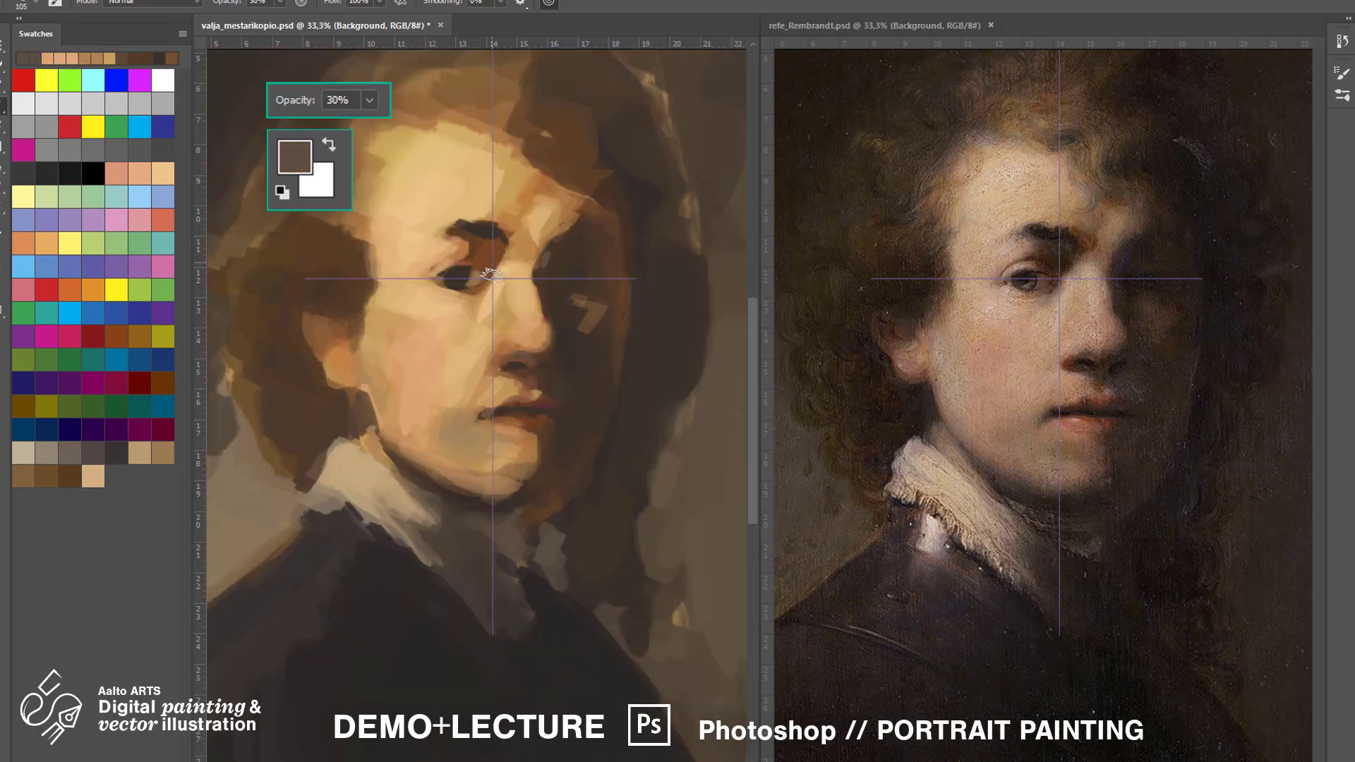
# Refine the nose wing, nostril and shadowed nose edge with sampled reddish brown, peach and tan at 30% opacity.
pyautogui.keyDown('alt'); pyautogui.click(544, 401); pyautogui.keyUp('alt')
pyautogui.hotkey('ctrl', '+')
pyautogui.hotkey('ctrl', '+')
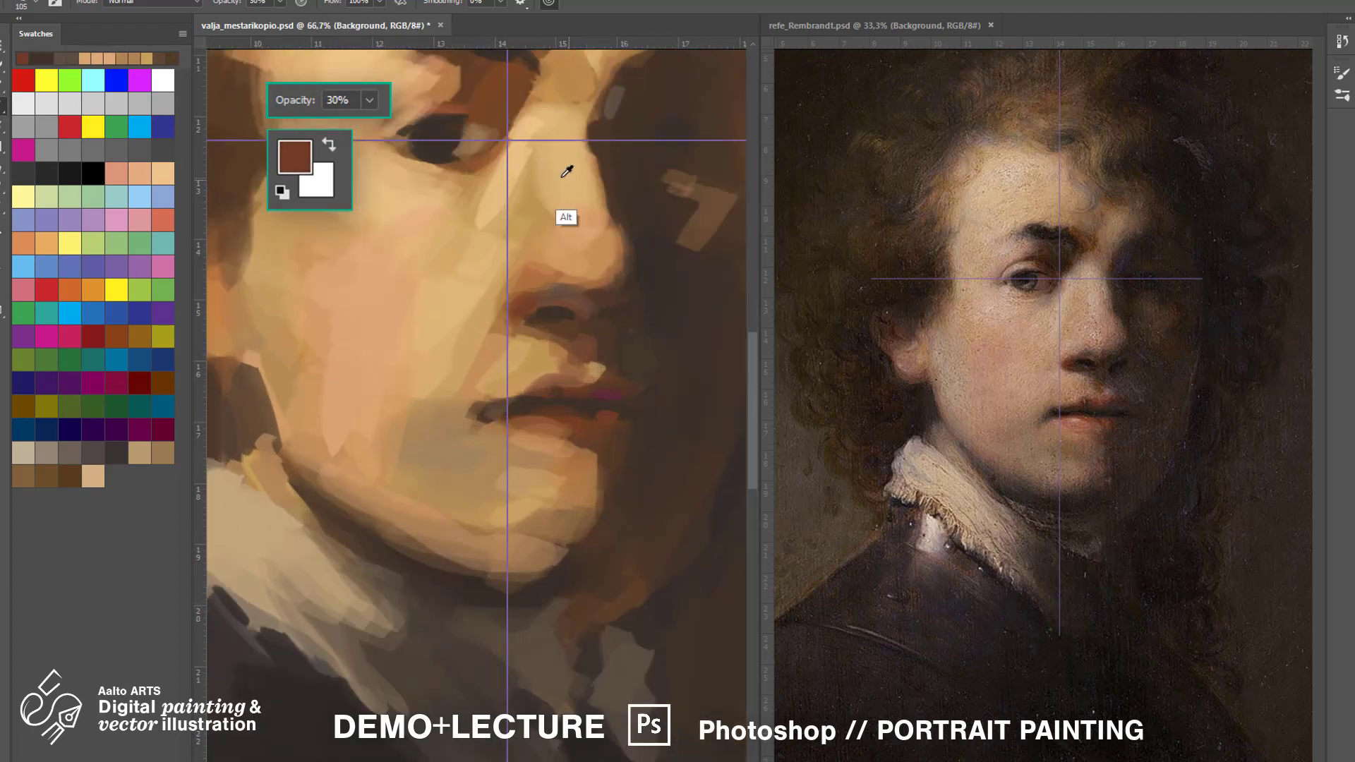
pyautogui.keyDown('alt'); pyautogui.click(582, 222); pyautogui.keyUp('alt')
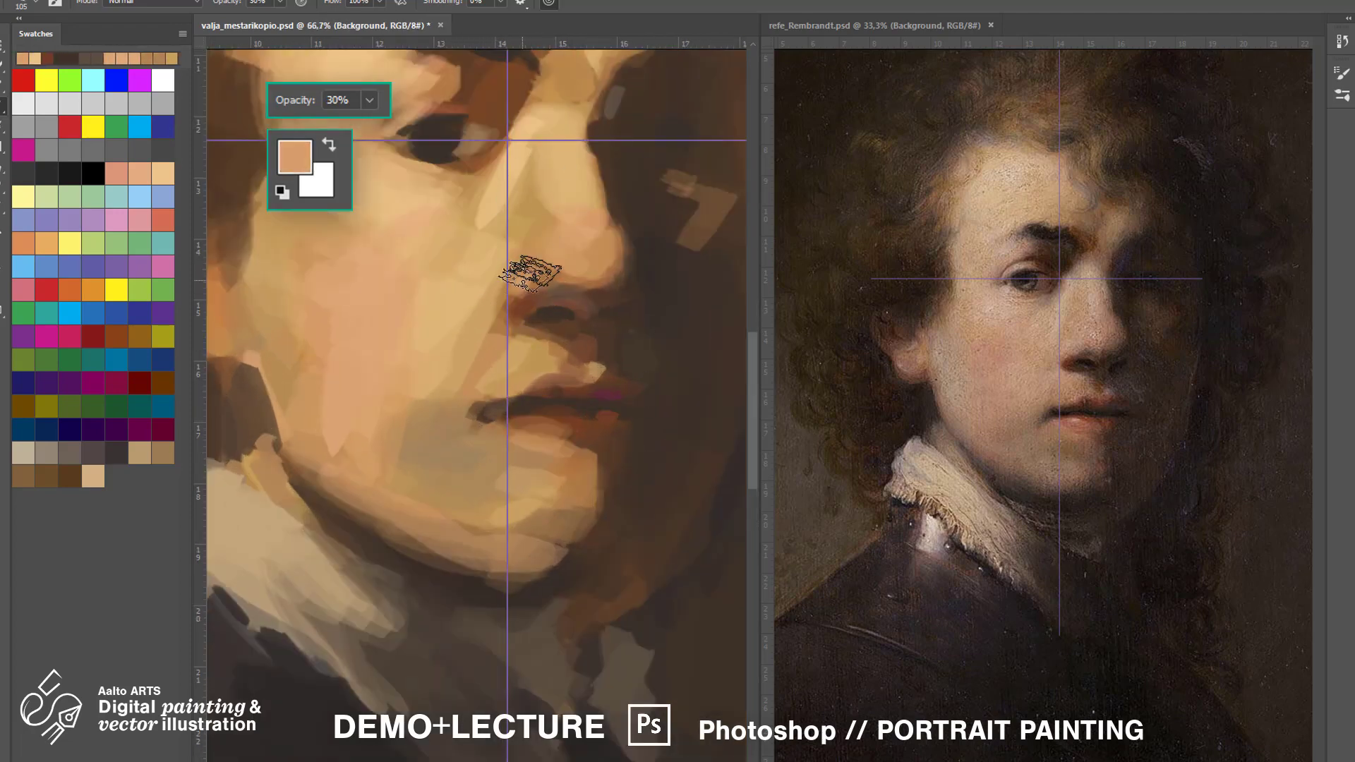
pyautogui.keyDown('alt'); pyautogui.click(544, 204); pyautogui.keyUp('alt')
pyautogui.keyDown('alt'); pyautogui.click(573, 281); pyautogui.keyUp('alt')
pyautogui.moveTo(619, 266); pyautogui.dragTo(619, 247)
pyautogui.moveTo(706, 120); pyautogui.dragTo(685, 213)
pyautogui.moveTo(596, 113); pyautogui.dragTo(581, 159)
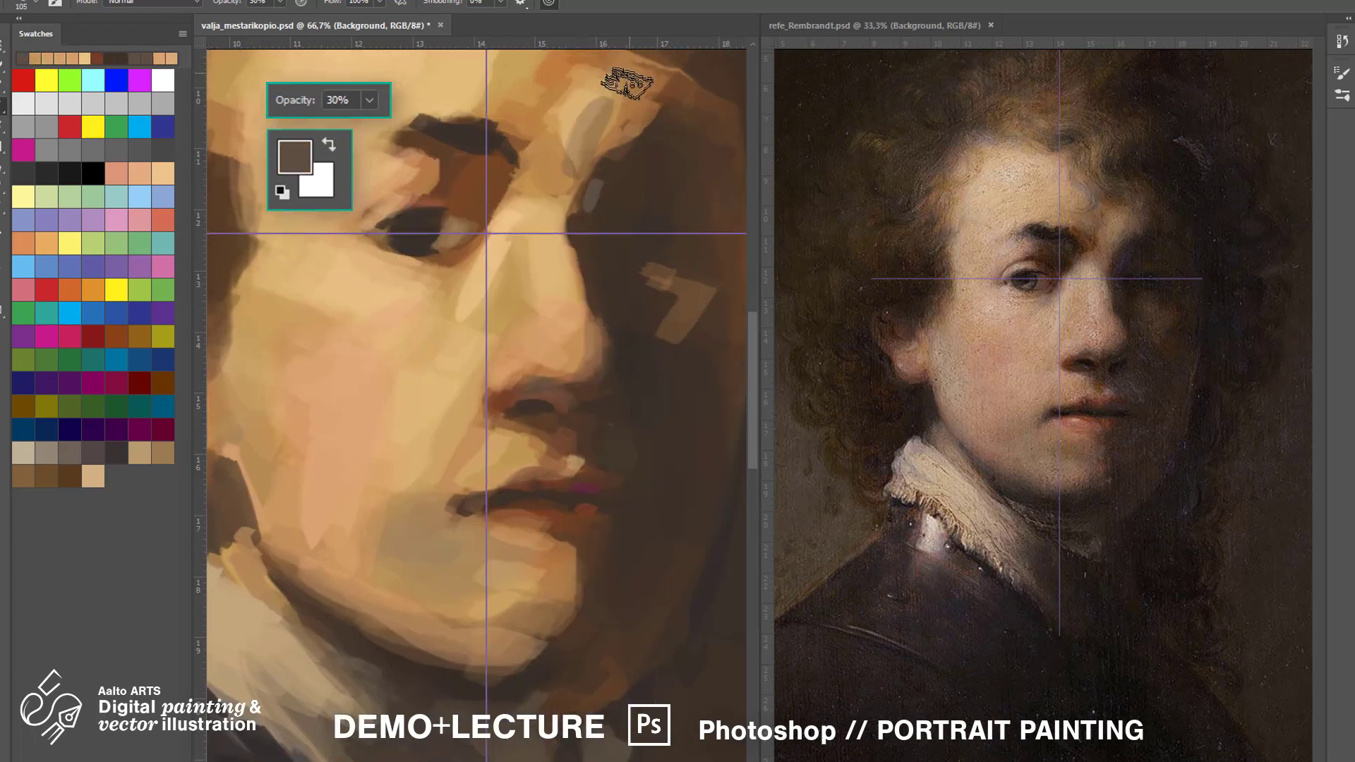
# Soften the brow ridge and nose bridge into the shadow with sampled browns and light tan at 30% opacity.
pyautogui.keyDown('alt'); pyautogui.click(624, 83); pyautogui.keyUp('alt')
pyautogui.moveTo(622, 83); pyautogui.dragTo(608, 86)
pyautogui.keyDown('alt'); pyautogui.click(608, 113); pyautogui.keyUp('alt')
pyautogui.keyDown('alt'); pyautogui.click(608, 163); pyautogui.keyUp('alt')
pyautogui.keyDown('alt'); pyautogui.click(554, 185); pyautogui.keyUp('alt')
pyautogui.hotkey('ctrl', '-')
pyautogui.hotkey('ctrl', '-')
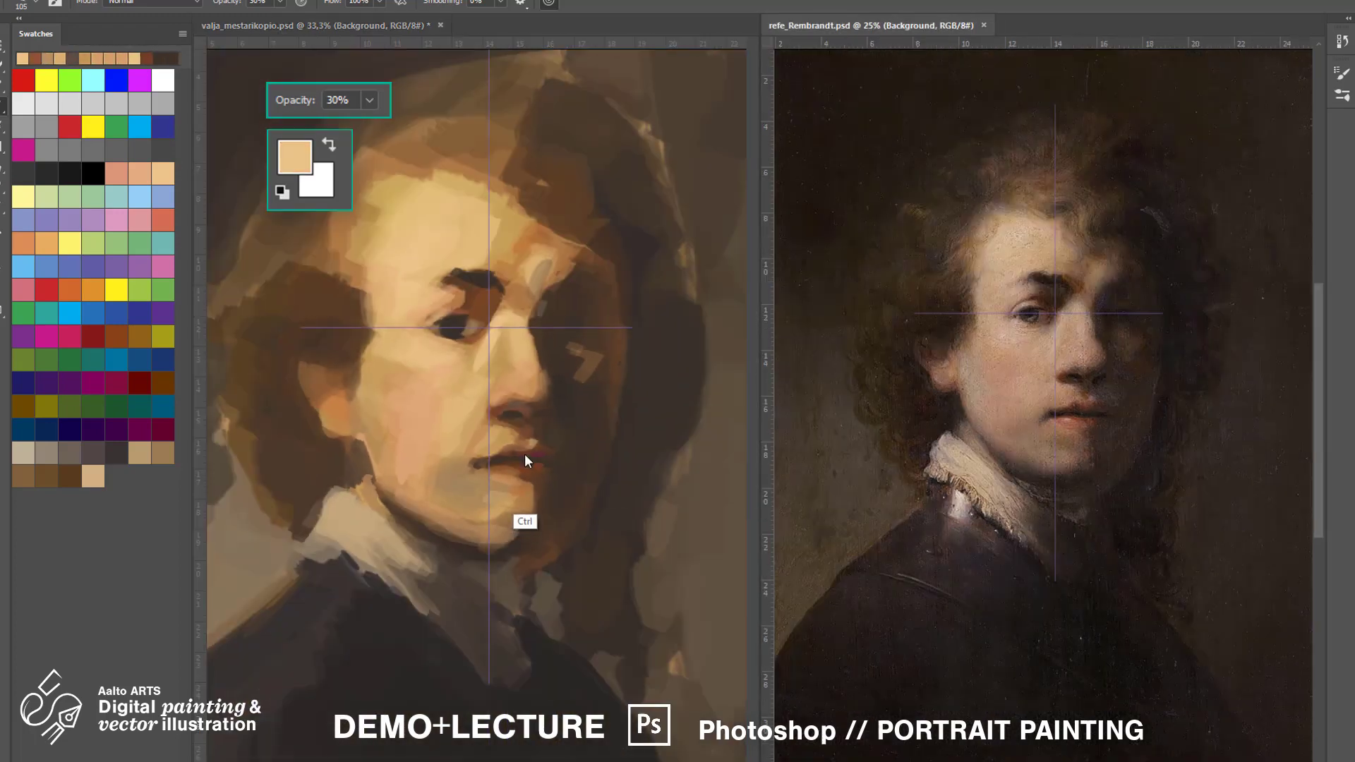
# Shade the cheek edge beside the ear and clean up the earlobe and neck with sampled browns and tans at 70% opacity.
pyautogui.keyDown('alt'); pyautogui.click(605, 266); pyautogui.keyUp('alt')
pyautogui.press('7')
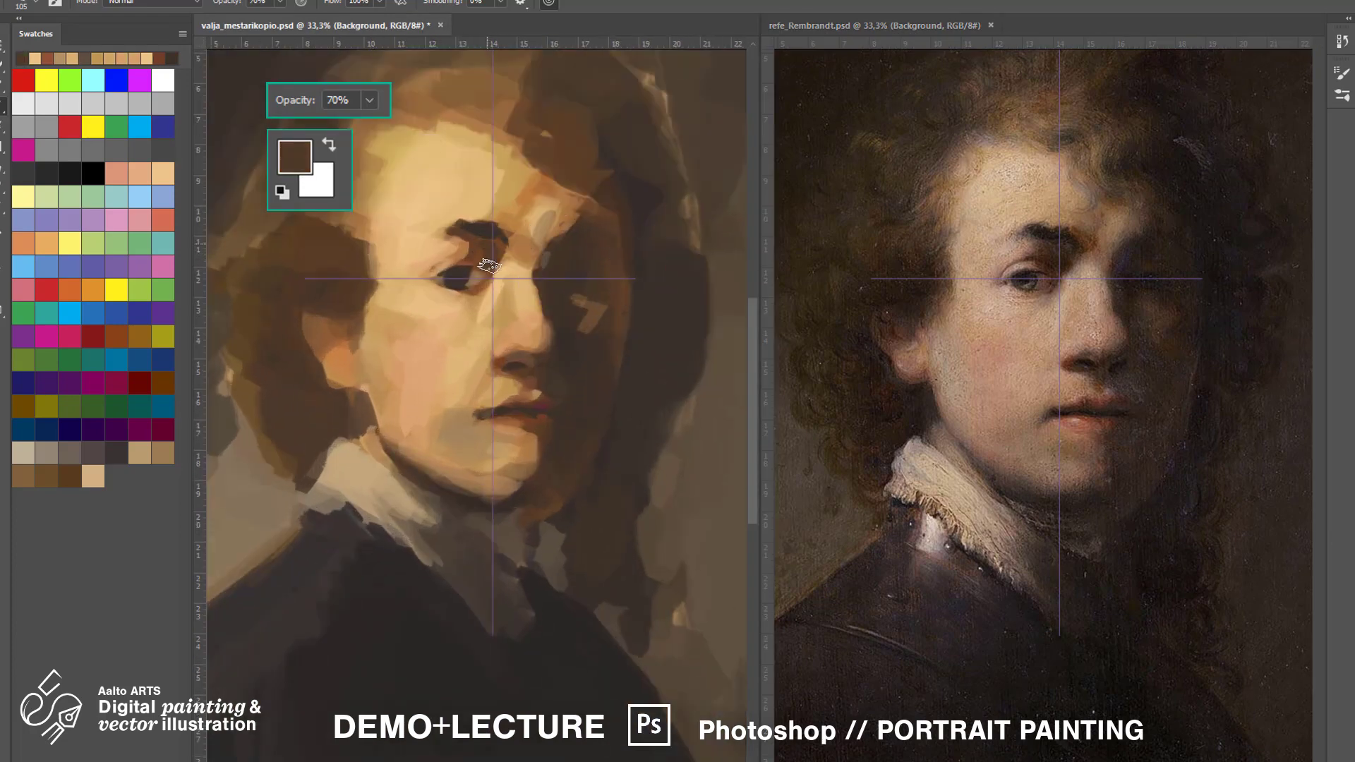
pyautogui.moveTo(378, 331); pyautogui.dragTo(379, 385)
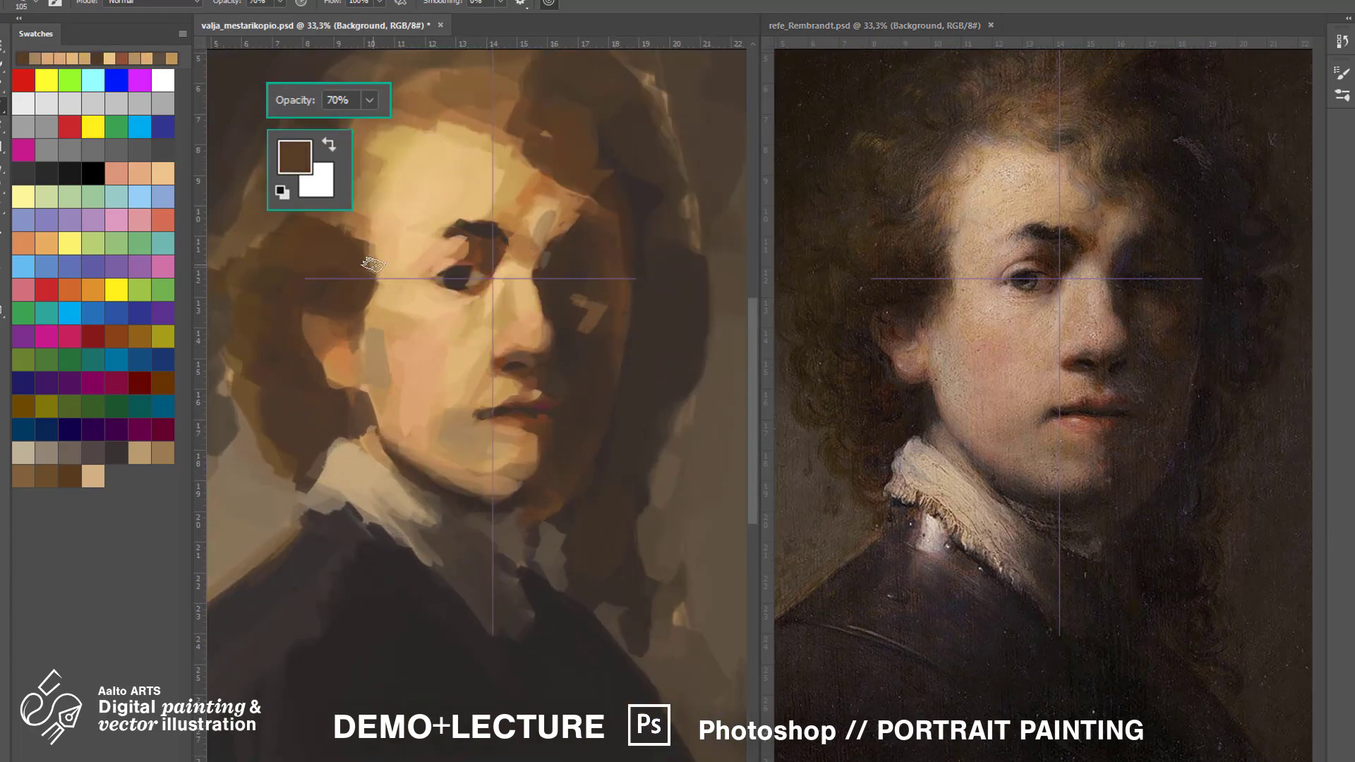
pyautogui.keyDown('alt'); pyautogui.click(386, 417); pyautogui.keyUp('alt')
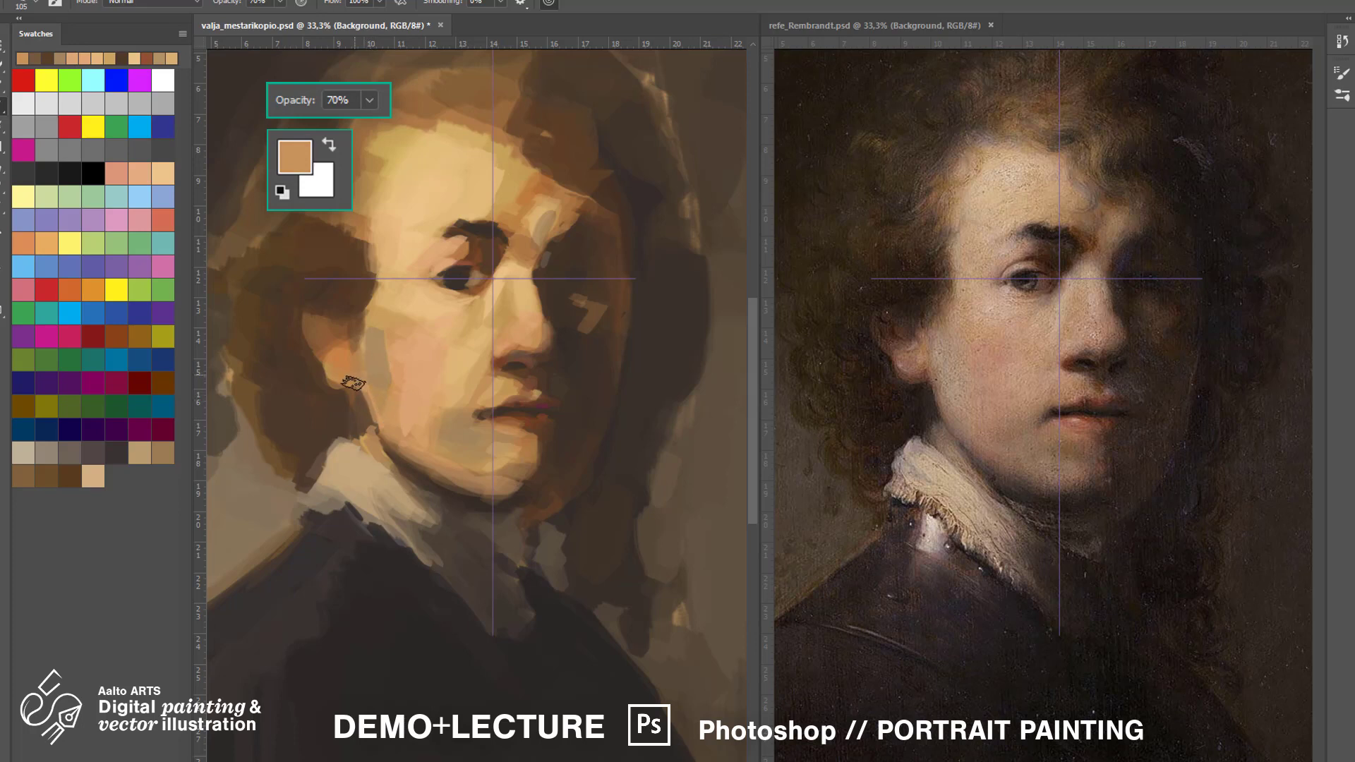
pyautogui.keyDown('alt'); pyautogui.click(352, 388); pyautogui.keyUp('alt')
pyautogui.keyDown('alt'); pyautogui.click(354, 397); pyautogui.keyUp('alt')
pyautogui.keyDown('alt'); pyautogui.click(362, 418); pyautogui.keyUp('alt')
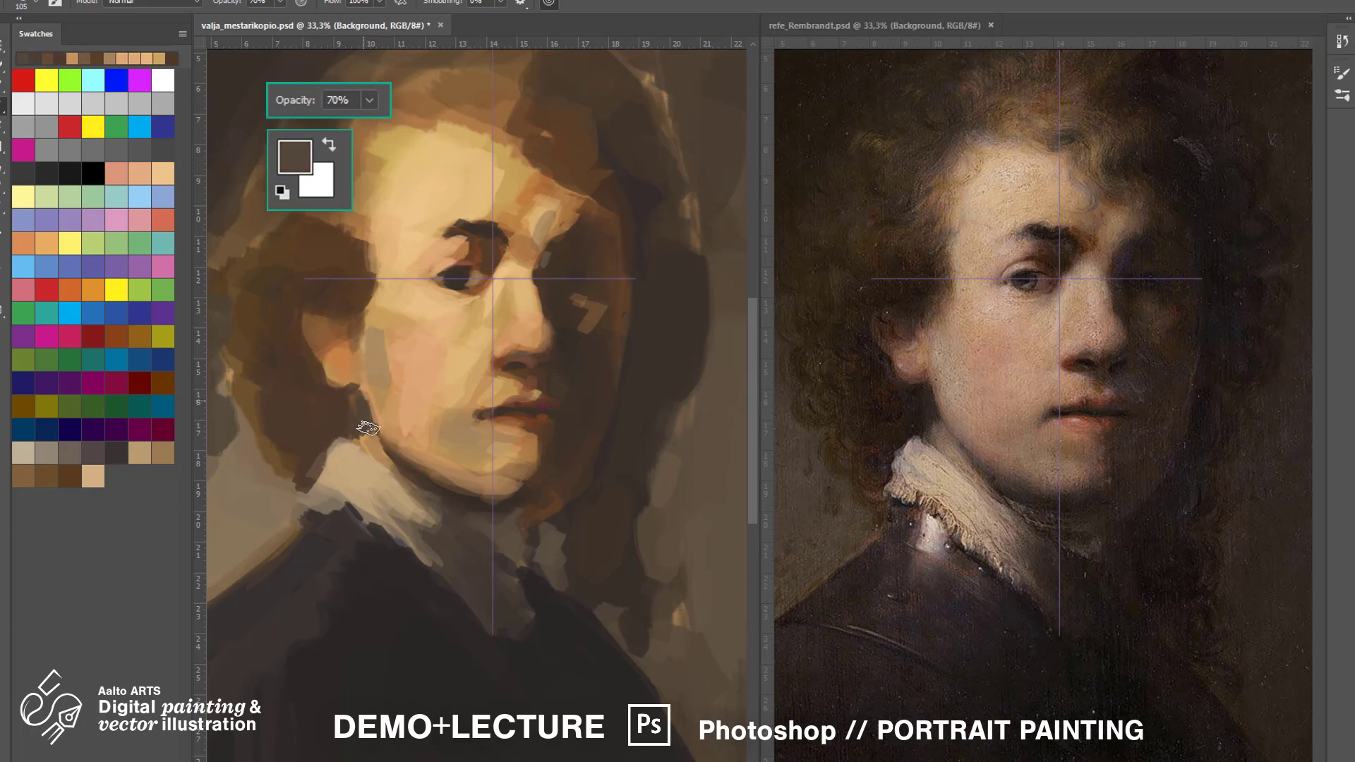
pyautogui.keyDown('alt'); pyautogui.click(382, 369); pyautogui.keyUp('alt')
pyautogui.keyDown('alt'); pyautogui.click(382, 478); pyautogui.keyUp('alt')
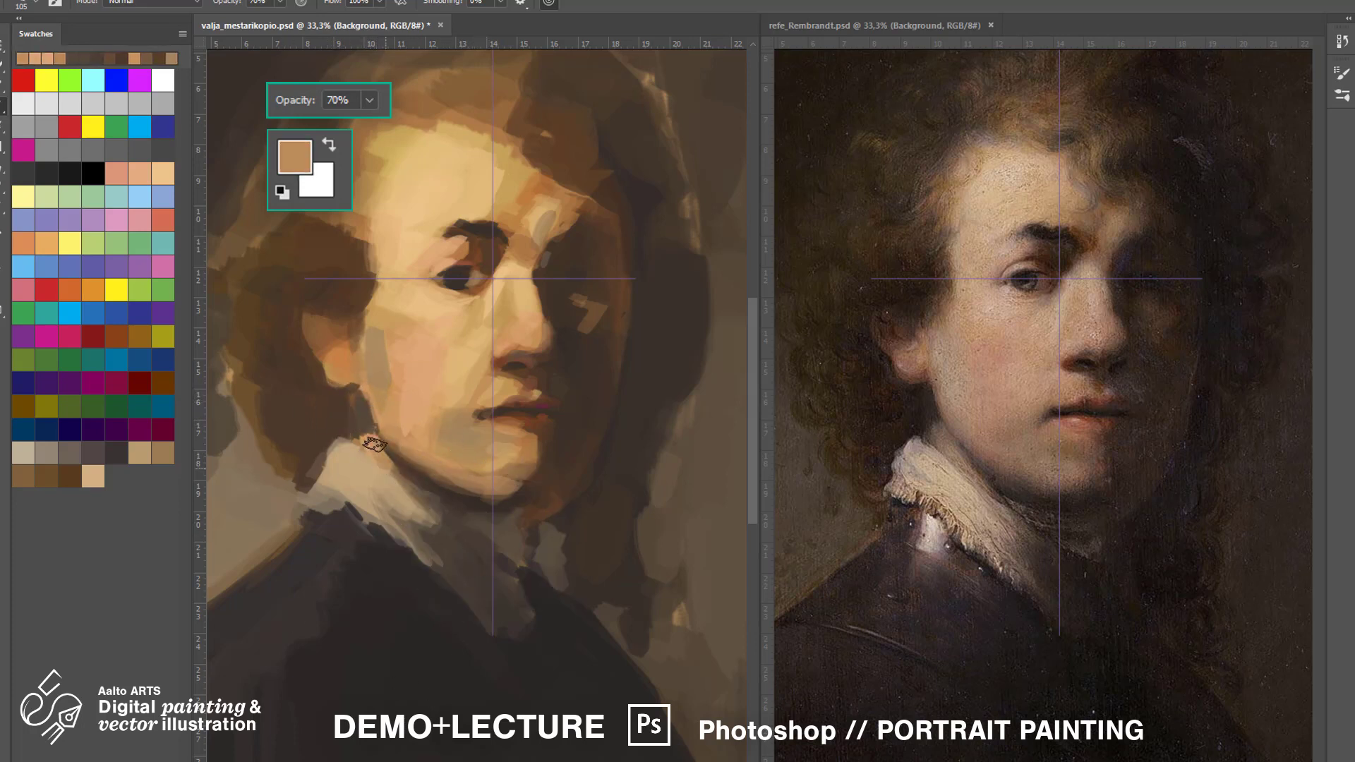
# Model the skin around the mouth corner and above the upper lip with sampled tans at 70% opacity.
pyautogui.keyDown('alt'); pyautogui.click(448, 405); pyautogui.keyUp('alt')
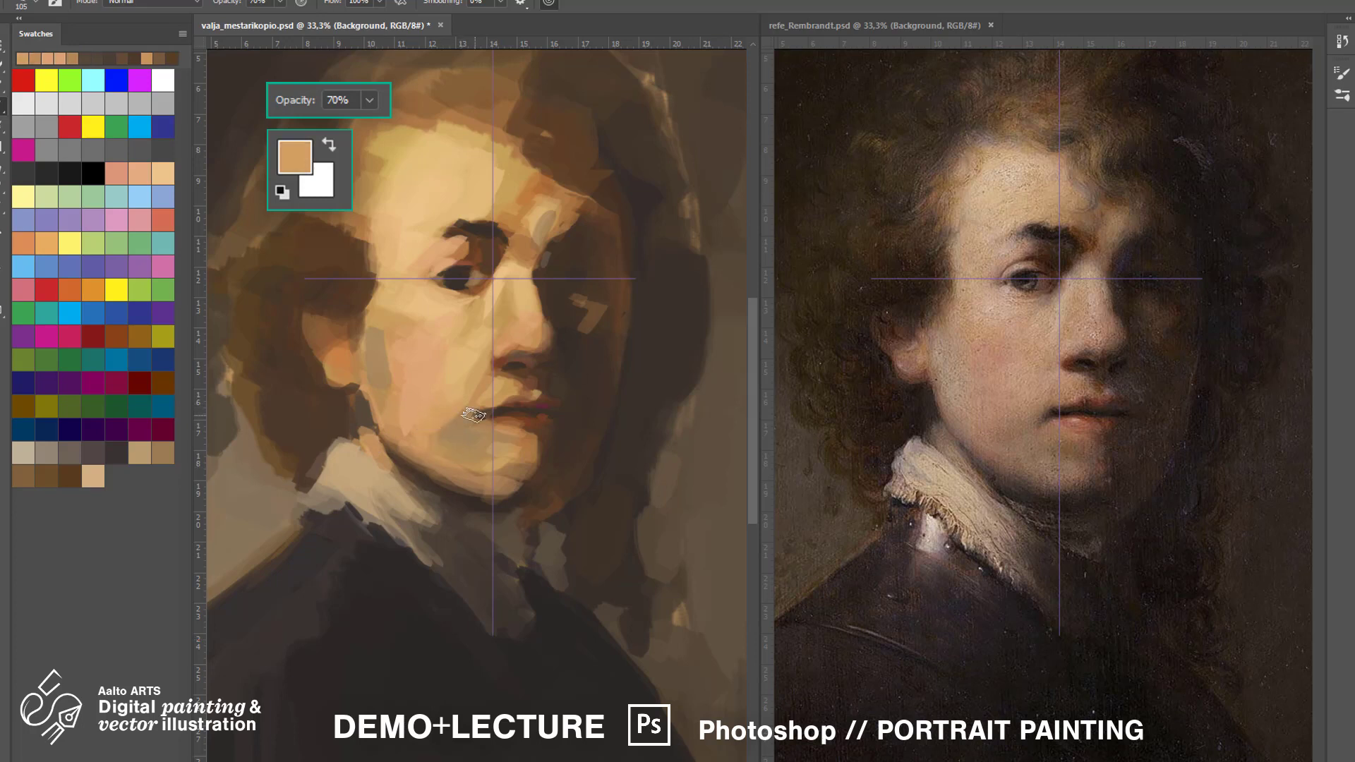
pyautogui.keyDown('alt'); pyautogui.click(486, 418); pyautogui.keyUp('alt')
pyautogui.keyDown('alt'); pyautogui.click(475, 445); pyautogui.keyUp('alt')
pyautogui.keyDown('alt'); pyautogui.click(490, 396); pyautogui.keyUp('alt')
pyautogui.keyDown('alt'); pyautogui.click(496, 381); pyautogui.keyUp('alt')
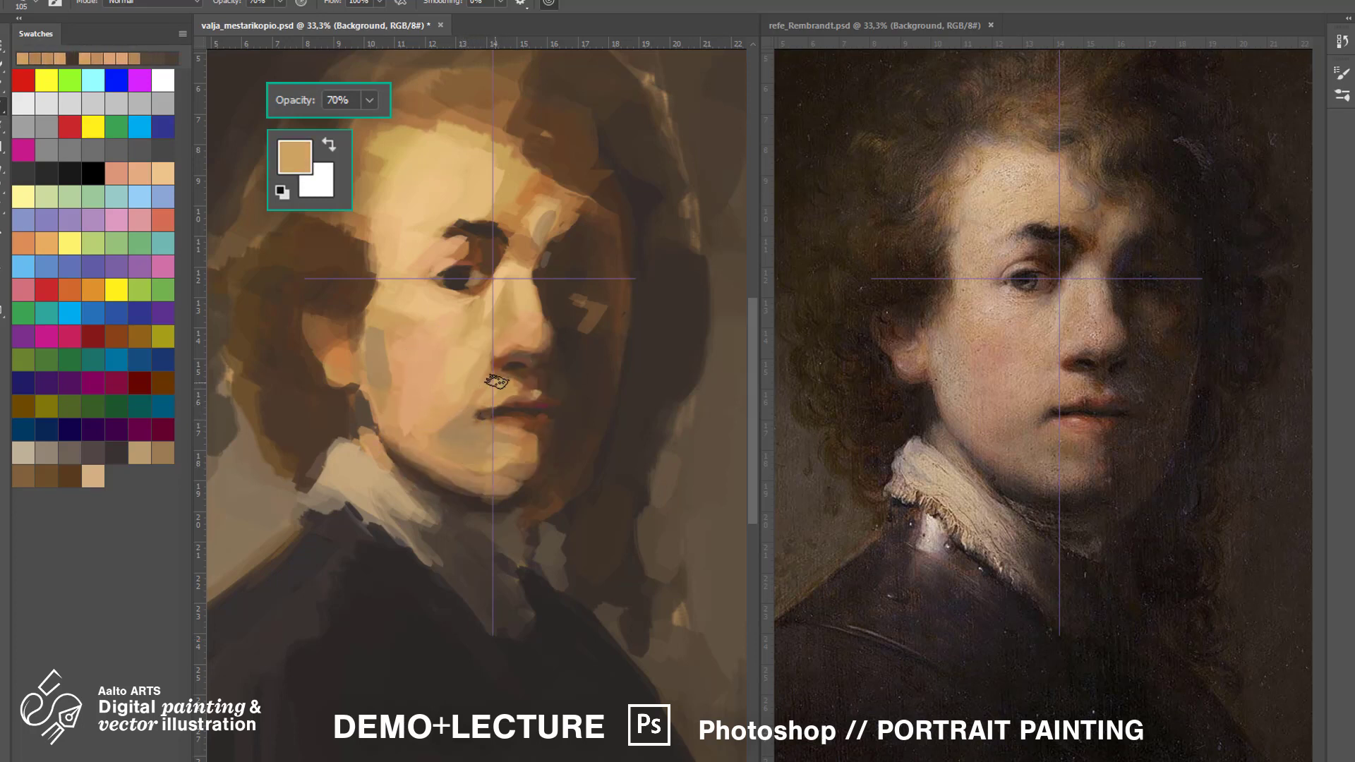
pyautogui.keyDown('alt'); pyautogui.click(473, 396); pyautogui.keyUp('alt')
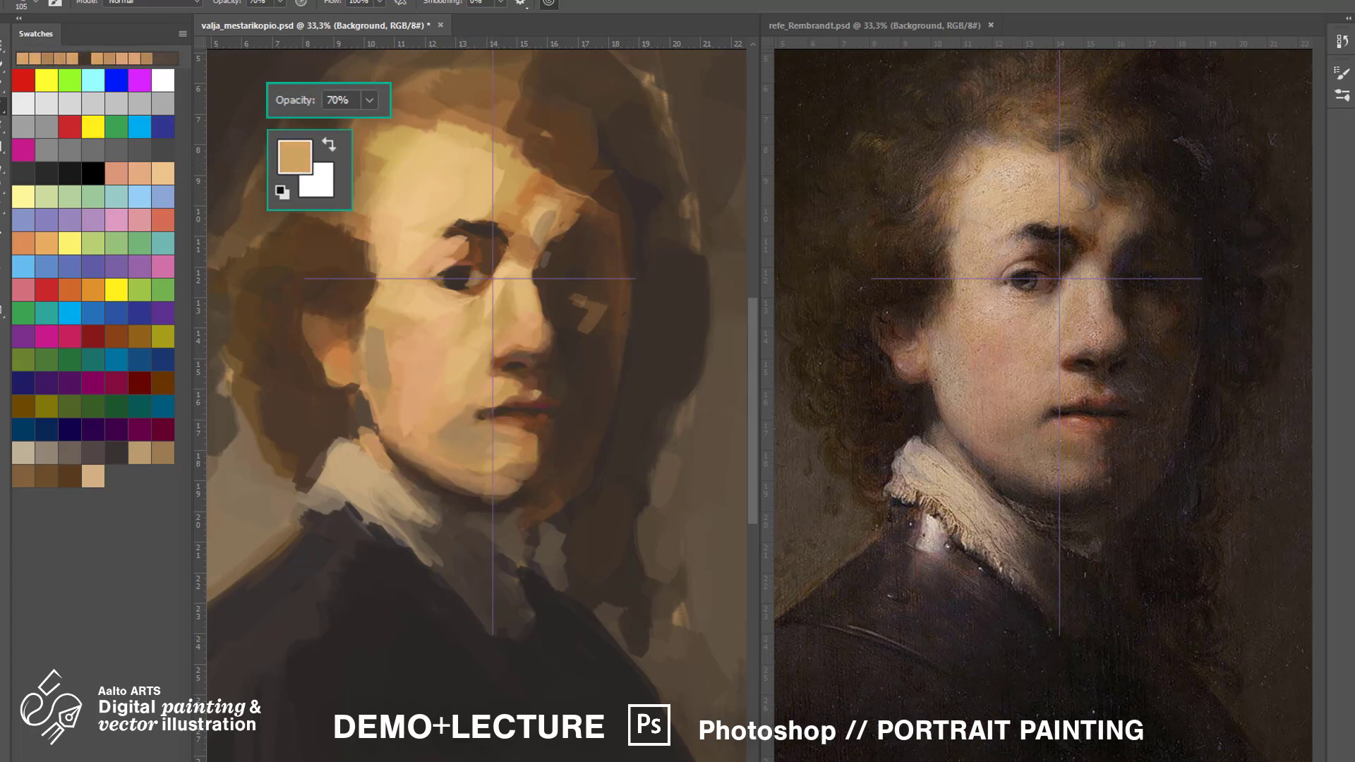
# Blend the nose tip and its underside with sampled peach and reddish brown at 30% opacity, lowering the brush to 20%.
pyautogui.keyDown('alt'); pyautogui.click(538, 321); pyautogui.keyUp('alt')
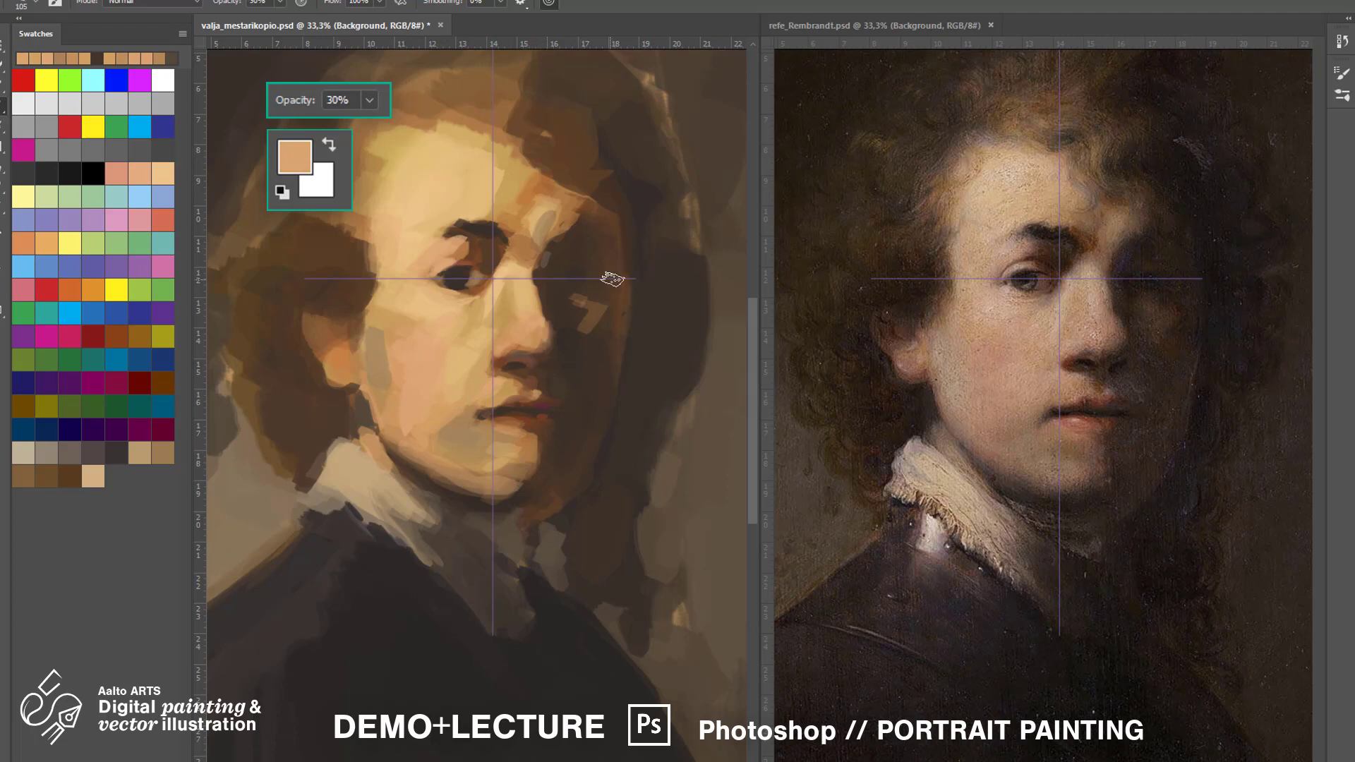
pyautogui.hotkey('ctrl', '+')
pyautogui.keyDown('alt'); pyautogui.click(549, 312); pyautogui.keyUp('alt')
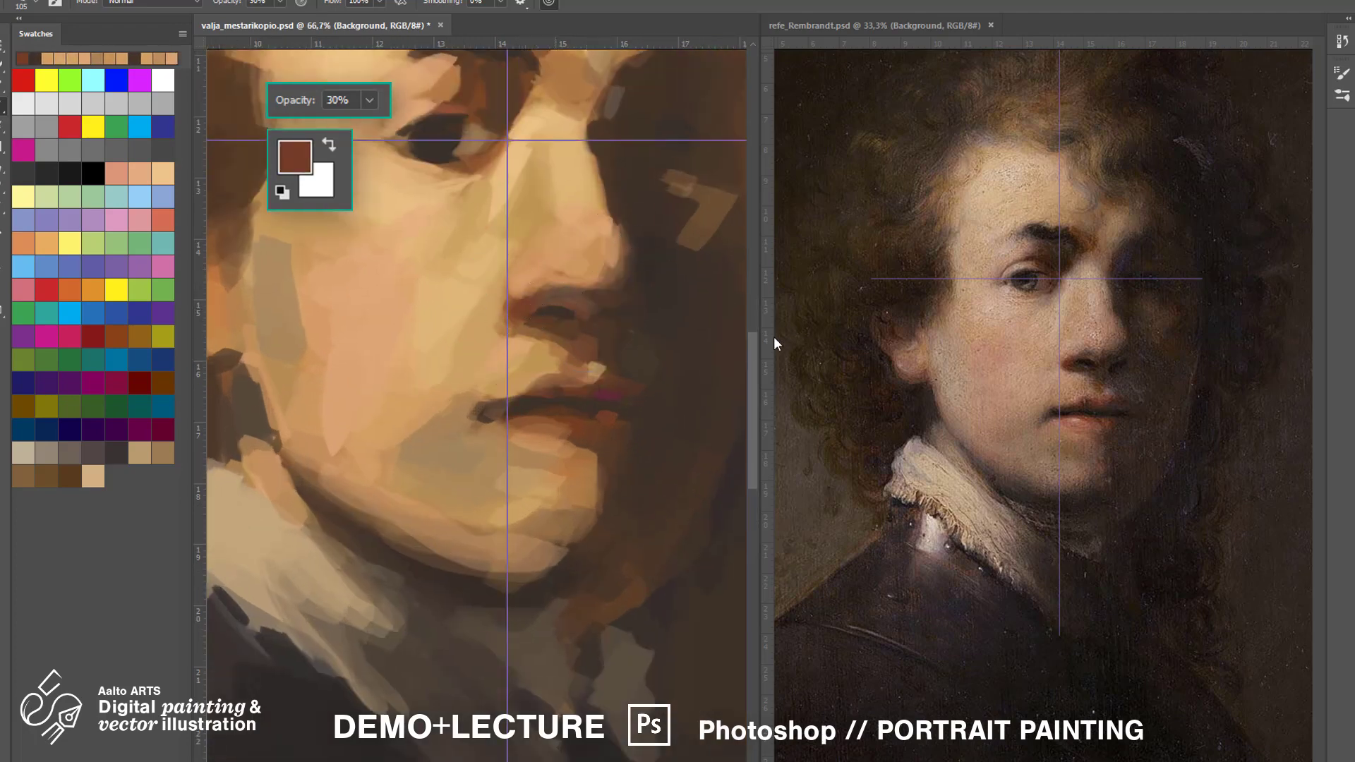
pyautogui.keyDown('alt'); pyautogui.click(556, 304); pyautogui.keyUp('alt')
pyautogui.keyDown('alt'); pyautogui.click(551, 305); pyautogui.keyUp('alt')
pyautogui.press('2')
# Compare the whole painting with the Rembrandt reference, both shown at 16.7% zoom.
pyautogui.hotkey('ctrl', '-')
pyautogui.hotkey('ctrl', '-')
pyautogui.hotkey('ctrl', '-')
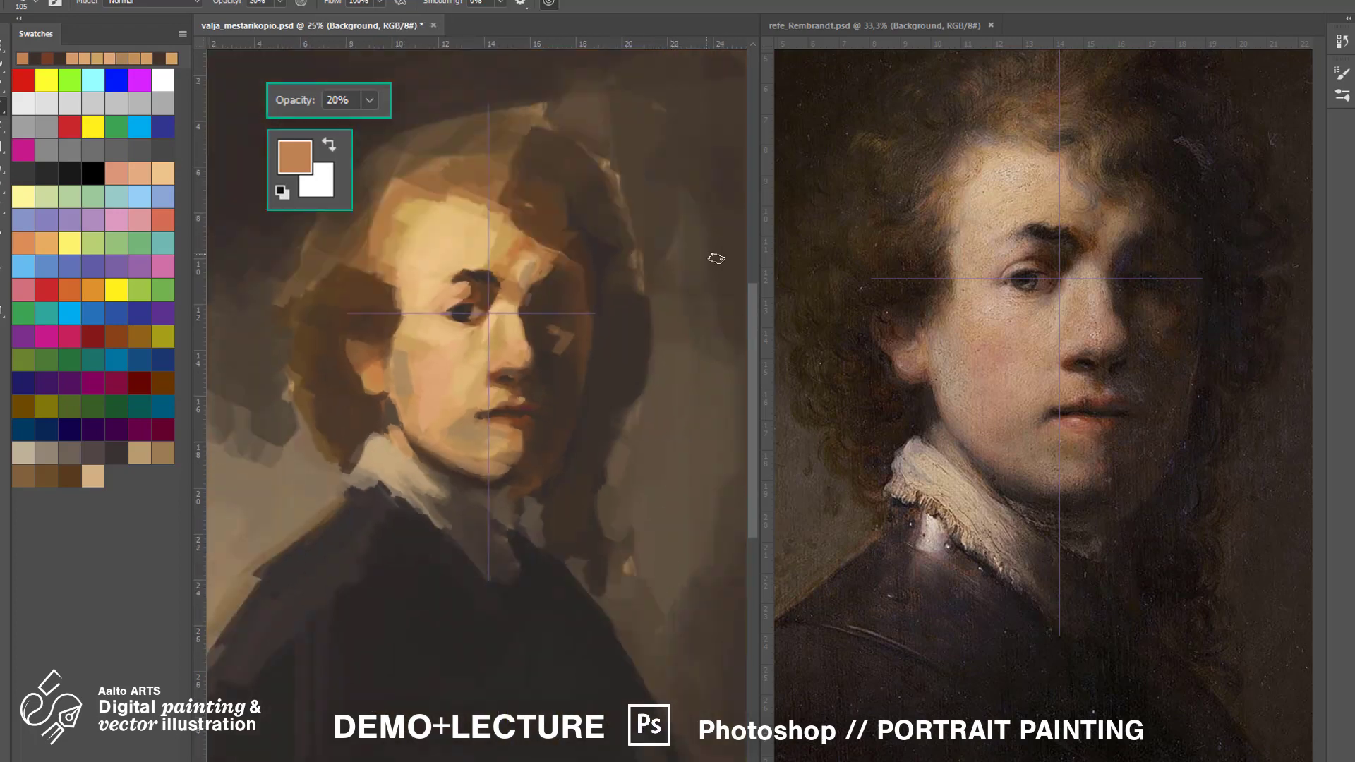
pyautogui.click(870, 27)
pyautogui.hotkey('ctrl', '-')
pyautogui.hotkey('ctrl', '-')
pyautogui.hotkey('ctrl', '-')
pyautogui.click(424, 27)
pyautogui.hotkey('ctrl', '+')
pyautogui.hotkey('ctrl', '-')
pyautogui.hotkey('ctrl', '-')
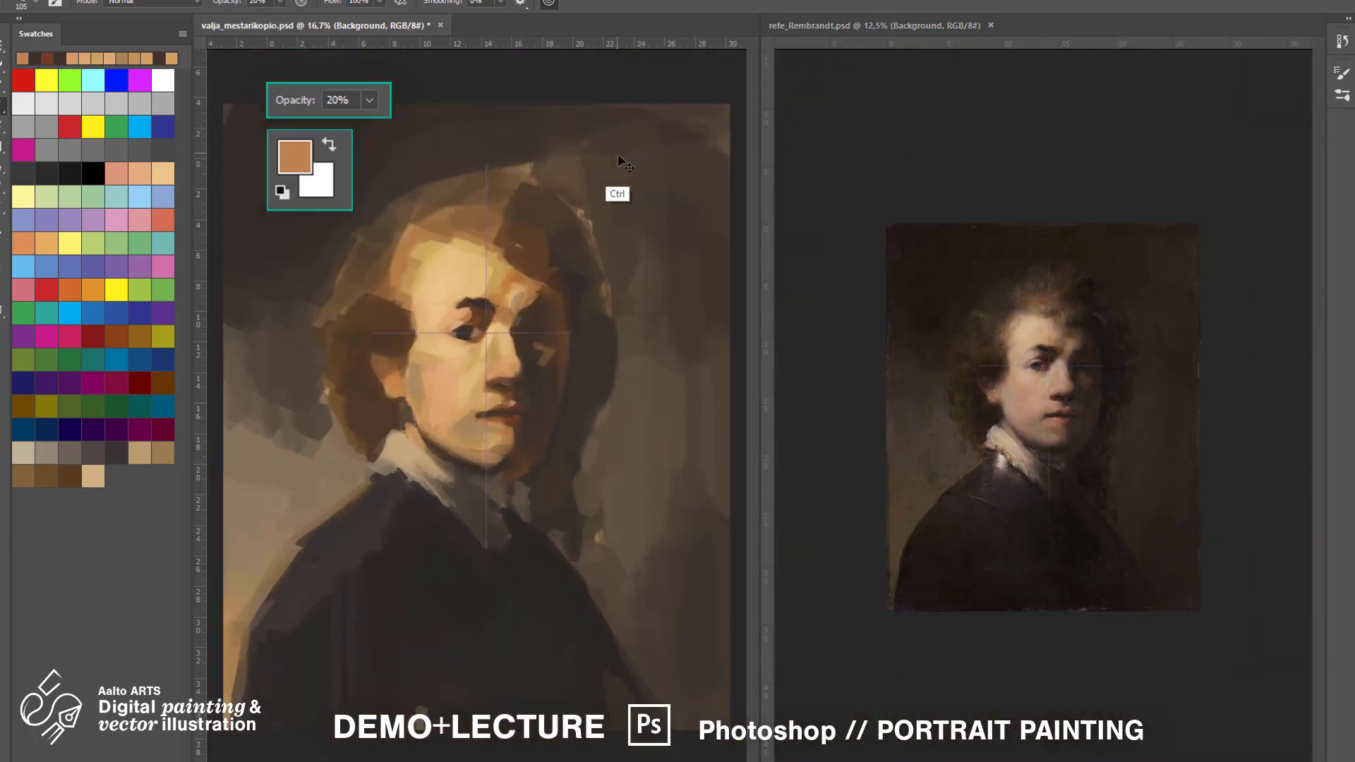
pyautogui.click(886, 27)
pyautogui.hotkey('ctrl', '+')
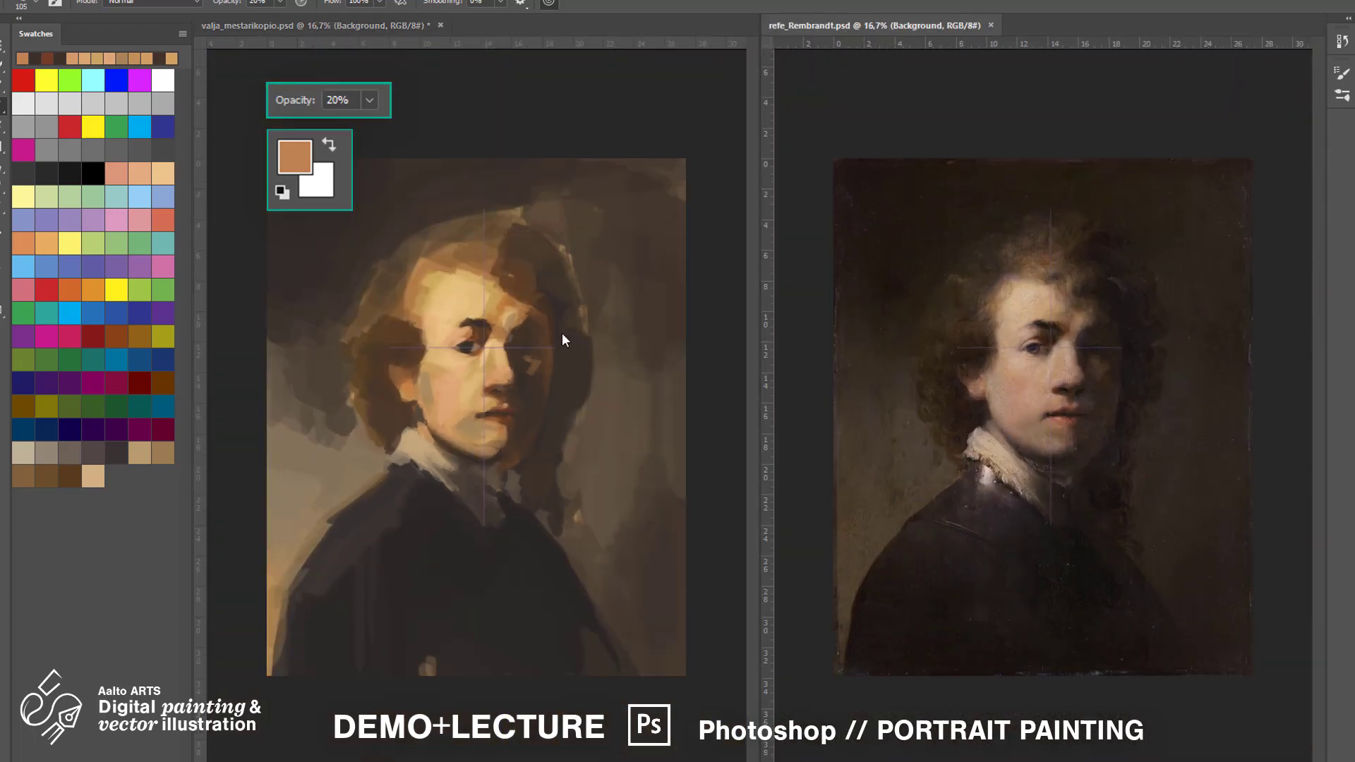
# Glaze the shadow side with sampled dark brown at 20% opacity and highlight the nose bridge with white at 30%.
pyautogui.keyDown('alt'); pyautogui.click(538, 393); pyautogui.keyUp('alt')
pyautogui.keyDown('alt'); pyautogui.click(537, 369); pyautogui.keyUp('alt')
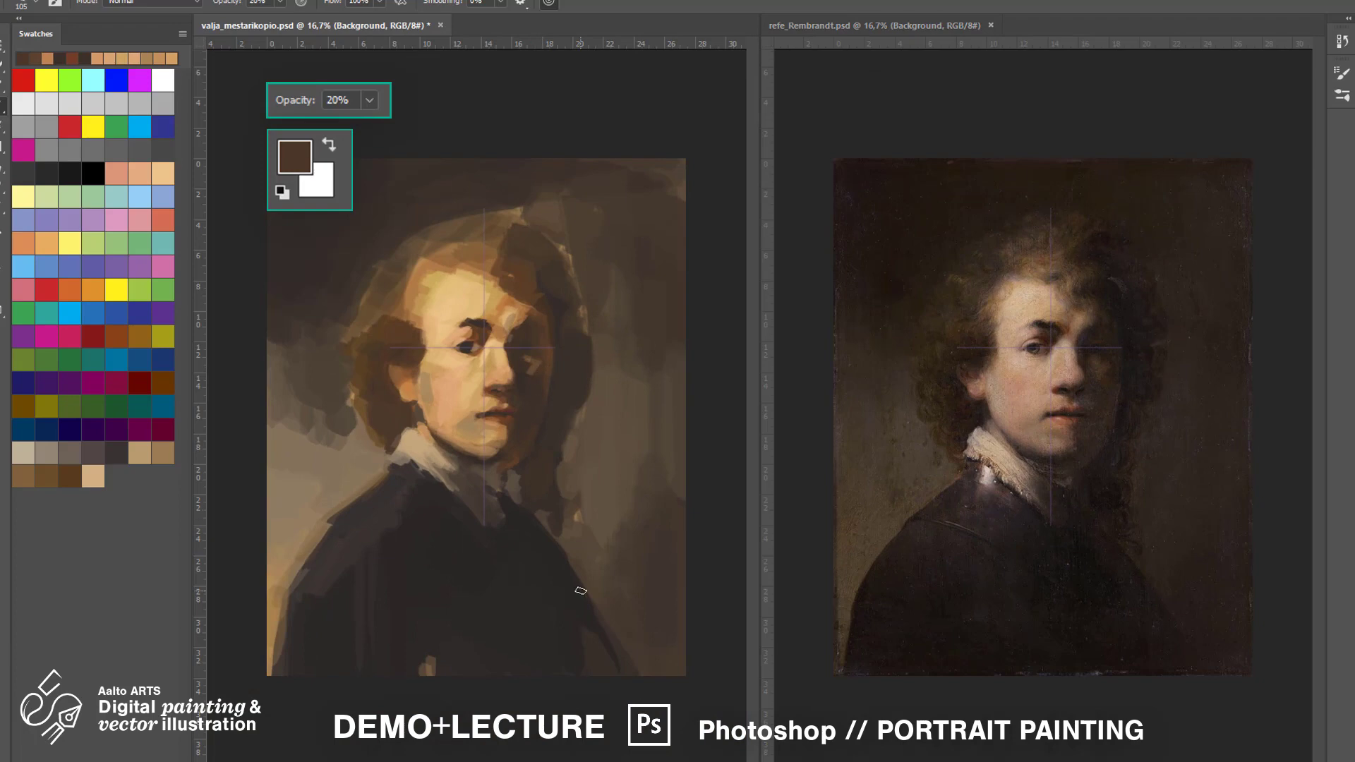
pyautogui.hotkey('ctrl', '+')
pyautogui.press('3')
pyautogui.keyDown('alt'); pyautogui.click(859, 112); pyautogui.keyUp('alt')
pyautogui.click(858, 112)
pyautogui.hotkey('ctrl', '+')
pyautogui.hotkey('ctrl', '+')
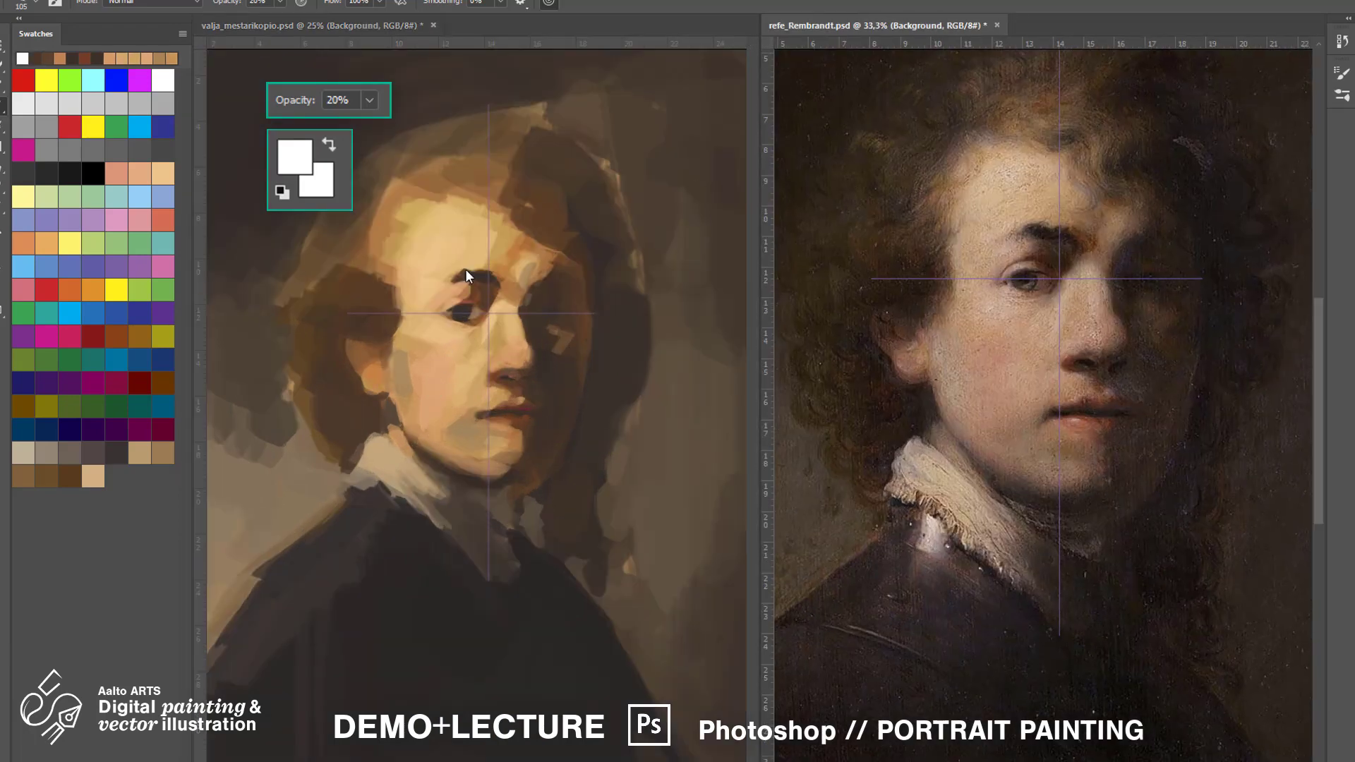
pyautogui.click(464, 269)
pyautogui.hotkey('ctrl', '+')
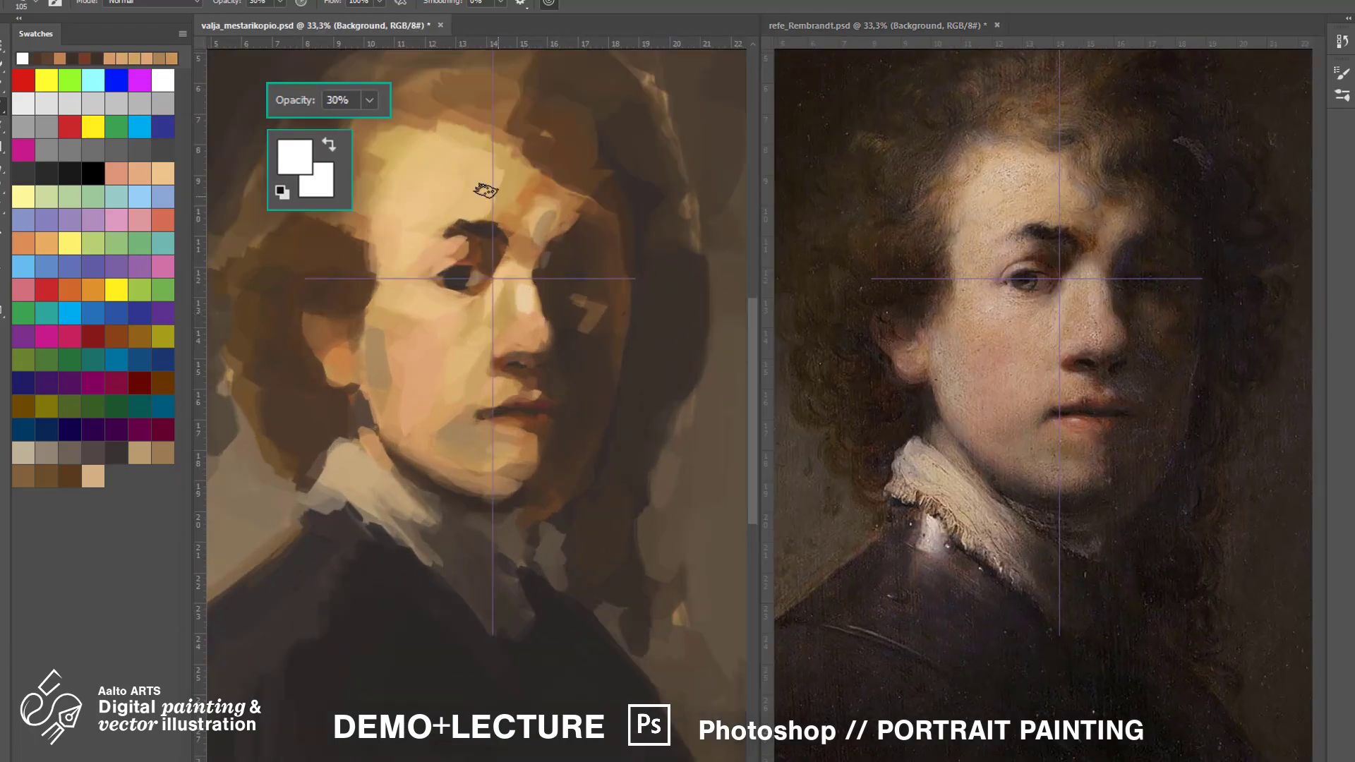
# Lighten the cheek and repaint its edge beside the ear with sampled light peach and tan at 30% opacity.
pyautogui.keyDown('alt'); pyautogui.click(436, 215); pyautogui.keyUp('alt')
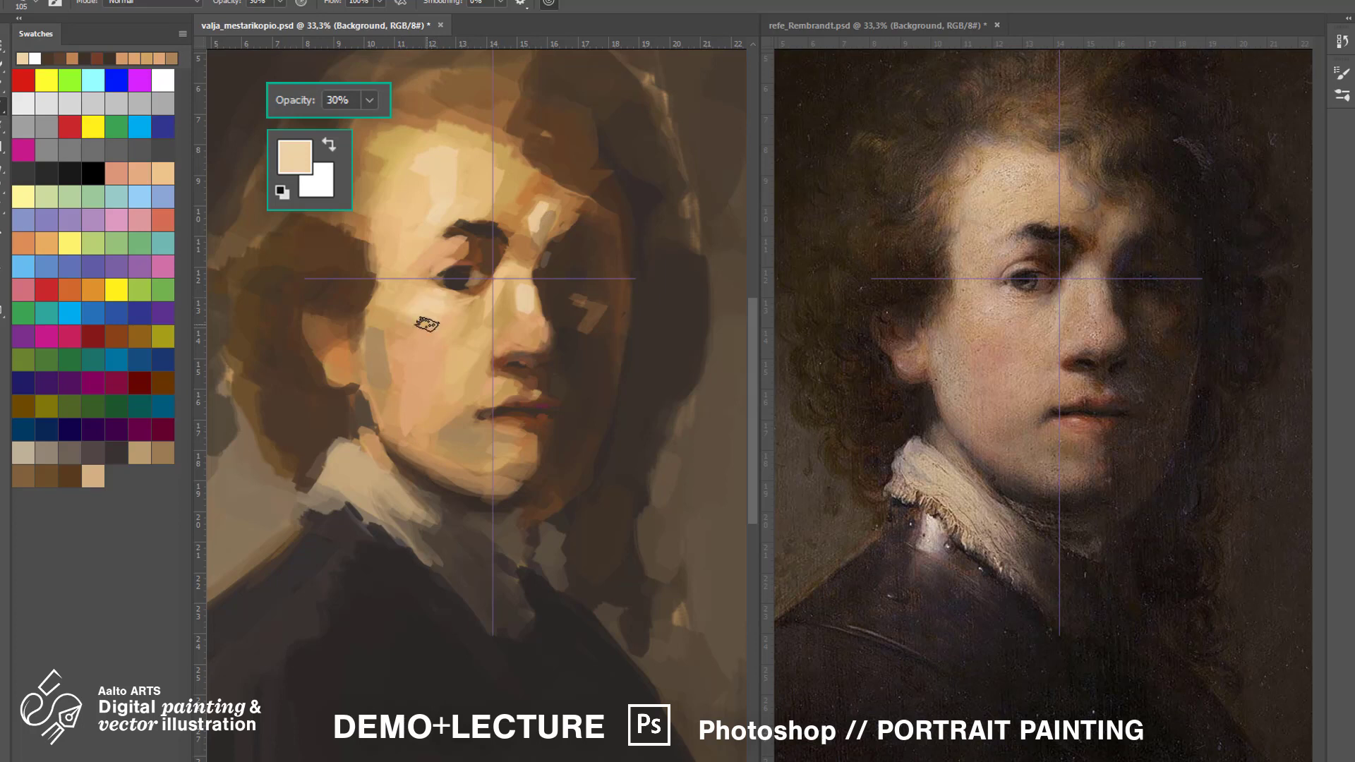
pyautogui.moveTo(427, 324)
pyautogui.mouseDown()
pyautogui.moveTo(378, 350)
pyautogui.moveTo(408, 417)
pyautogui.moveTo(378, 356)
pyautogui.moveTo(463, 395)
pyautogui.mouseUp()
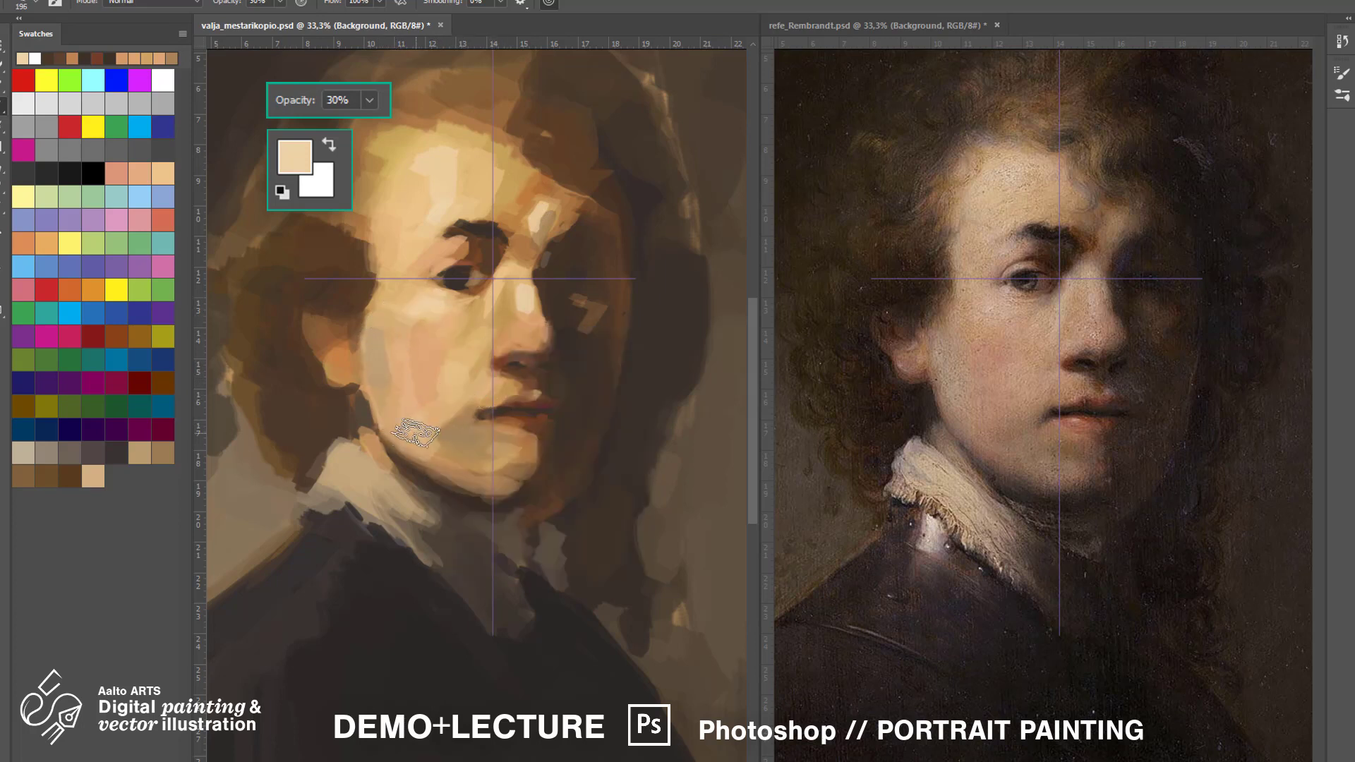
pyautogui.moveTo(427, 392); pyautogui.dragTo(385, 339)
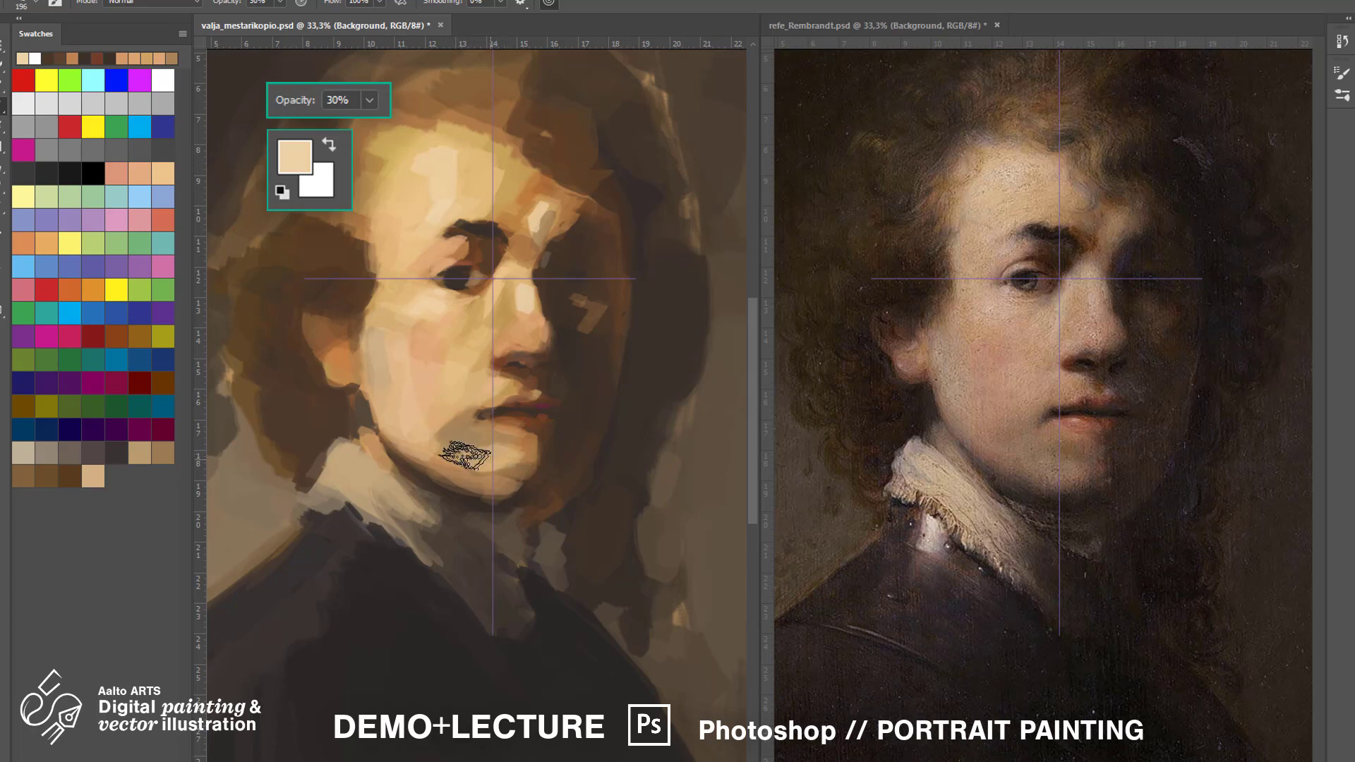
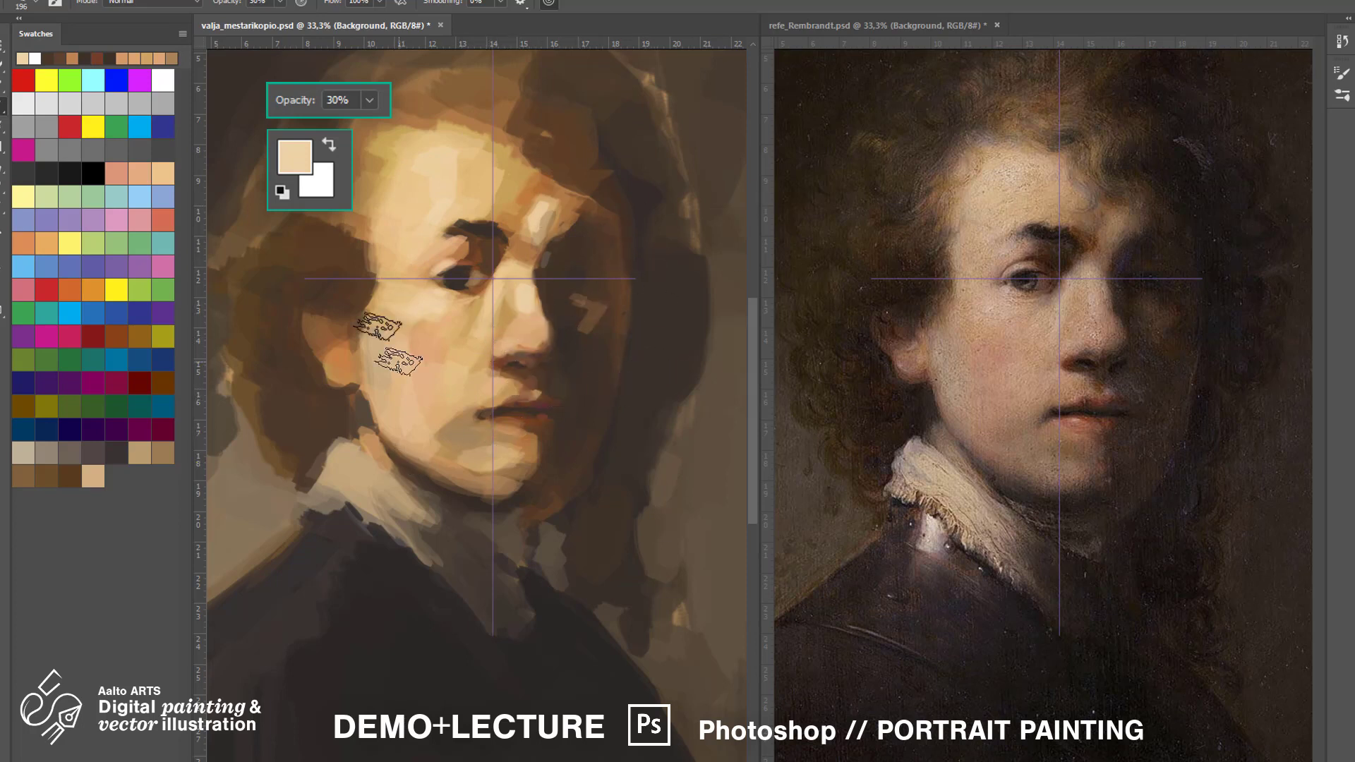
pyautogui.keyDown('alt'); pyautogui.click(468, 287); pyautogui.keyUp('alt')
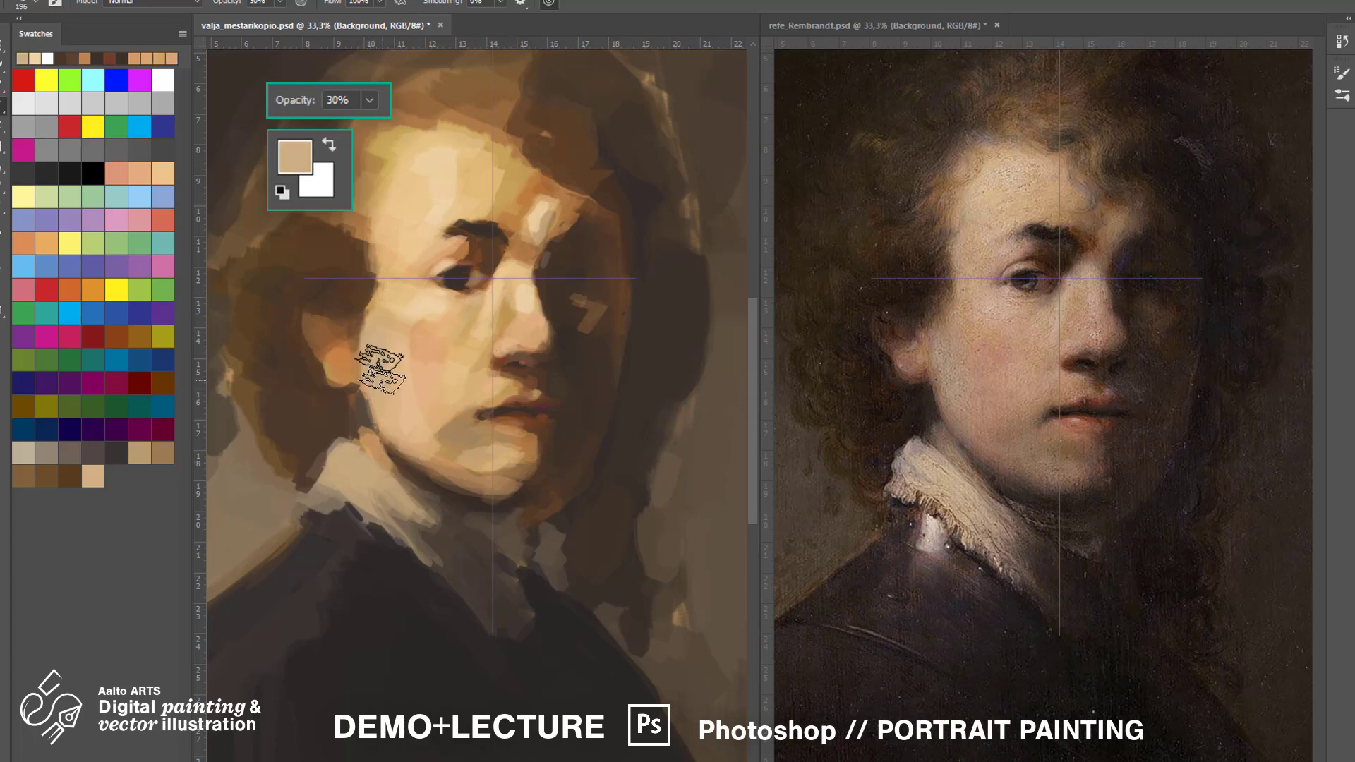
pyautogui.keyDown('alt'); pyautogui.click(509, 309); pyautogui.keyUp('alt')
pyautogui.keyDown('alt'); pyautogui.click(432, 313); pyautogui.keyUp('alt')
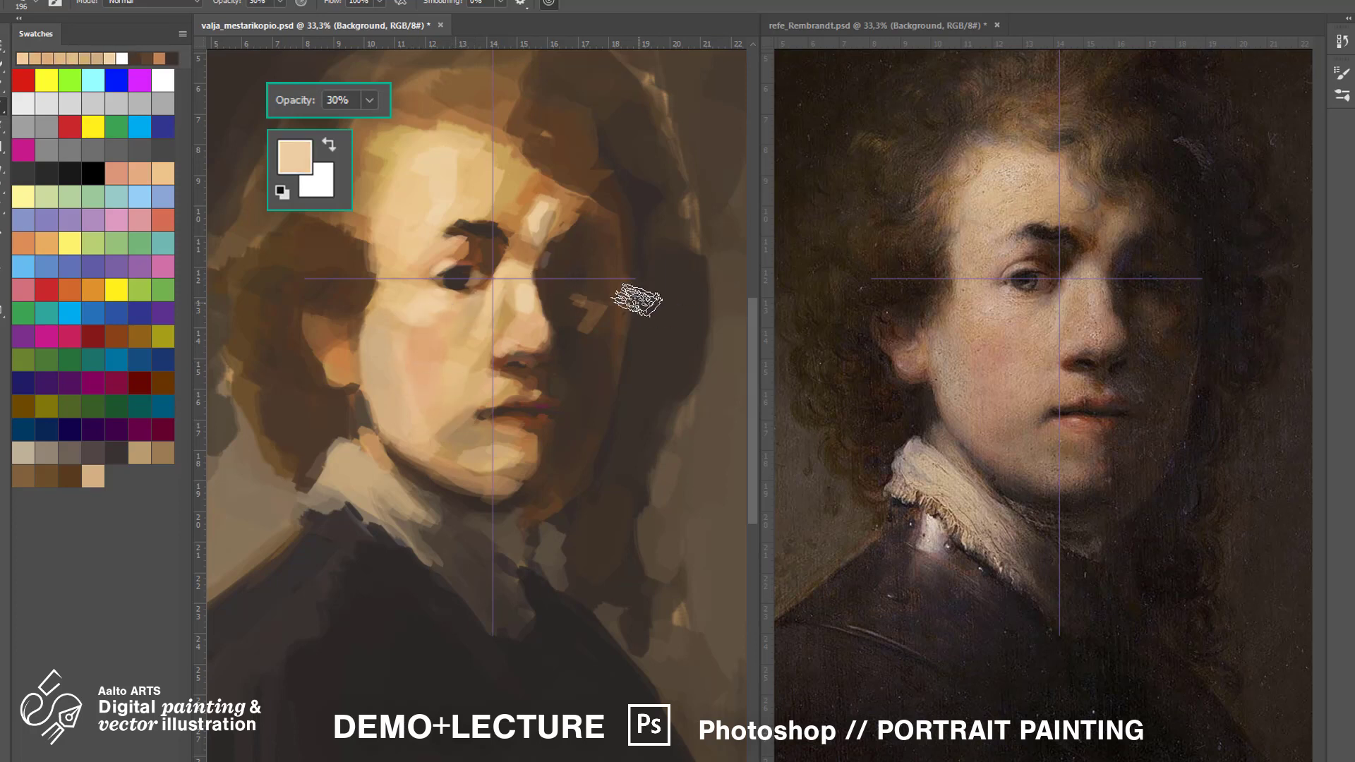
# Warm the cheek with sampled peach at 30% opacity, then tint the cheek and lips with the pink swatch at 10%.
pyautogui.keyDown('alt'); pyautogui.click(423, 332); pyautogui.keyUp('alt')
pyautogui.keyDown('alt'); pyautogui.click(545, 322); pyautogui.keyUp('alt')
pyautogui.keyDown('alt'); pyautogui.click(550, 332); pyautogui.keyUp('alt')
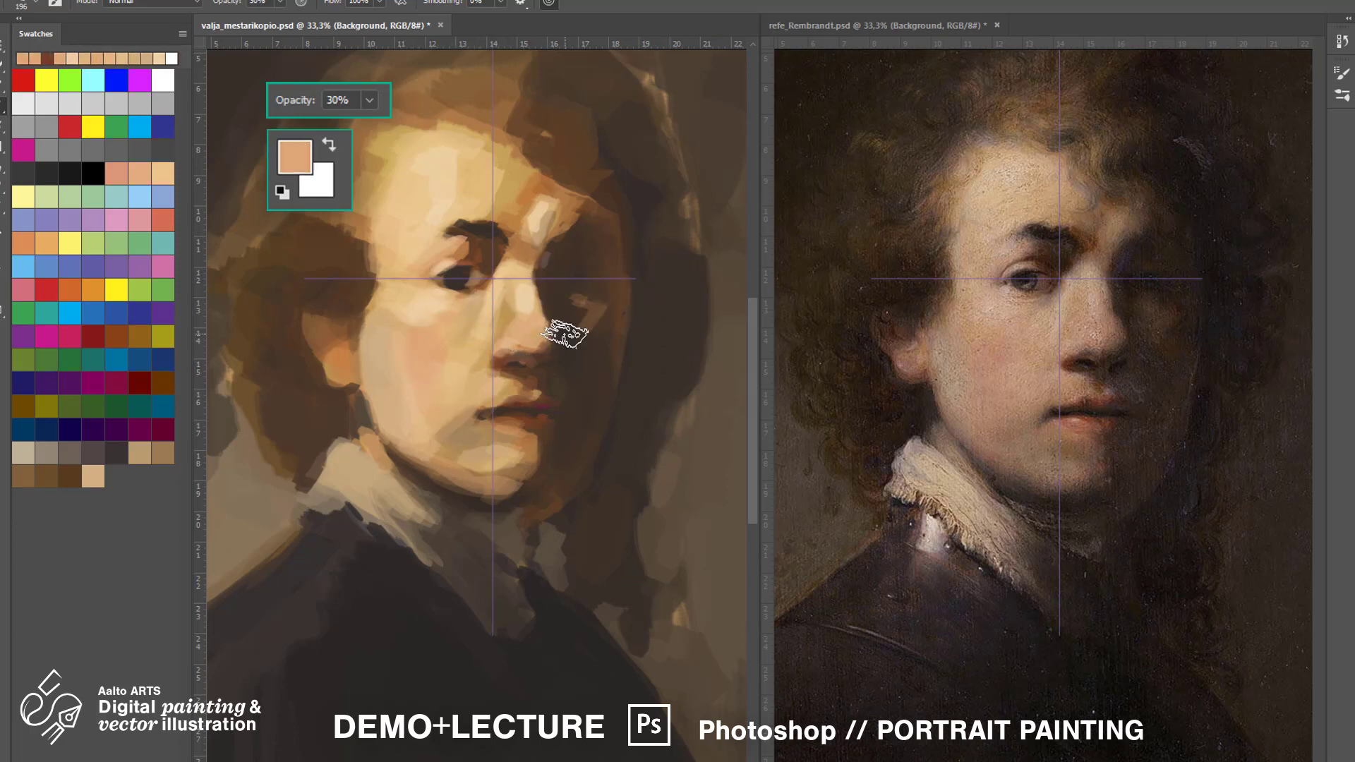
pyautogui.click(29, 286)
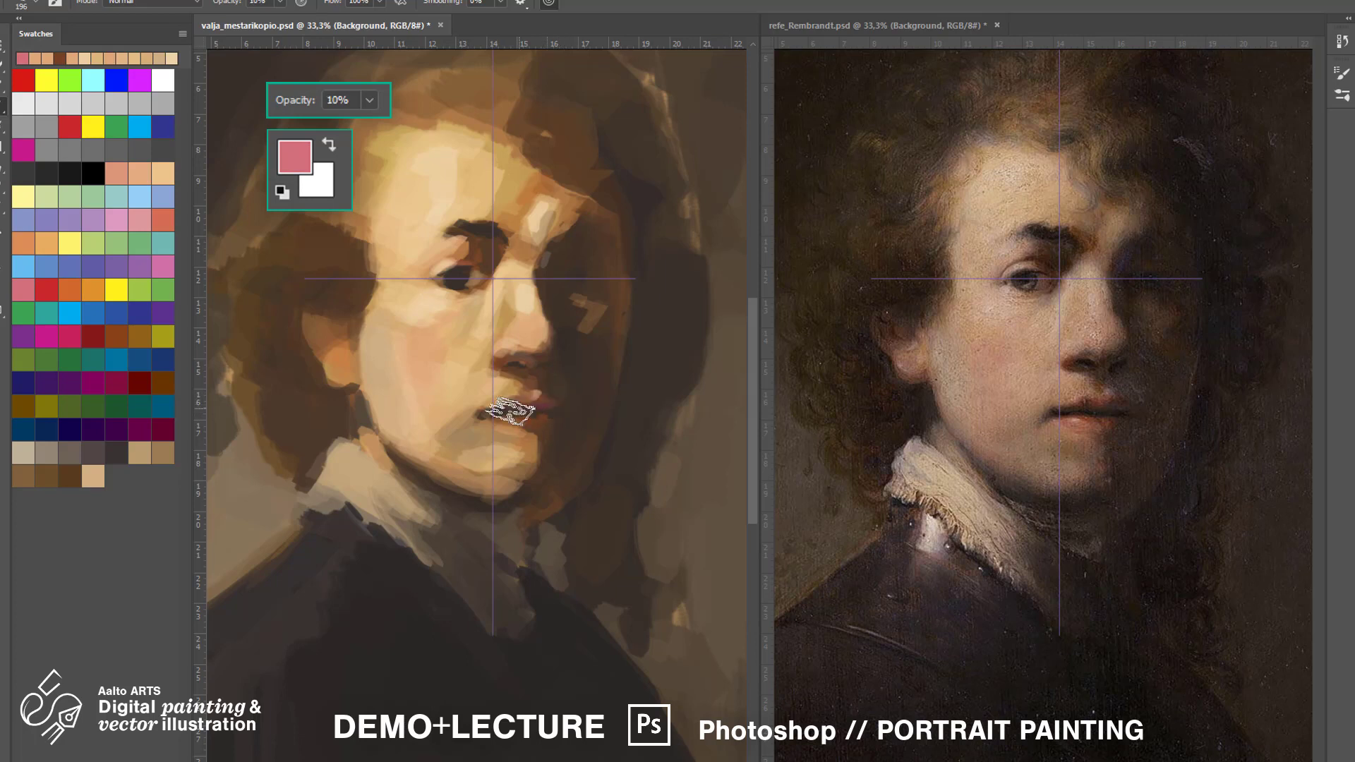
pyautogui.moveTo(384, 417)
pyautogui.mouseDown()
pyautogui.moveTo(454, 260)
pyautogui.moveTo(424, 446)
pyautogui.mouseUp()
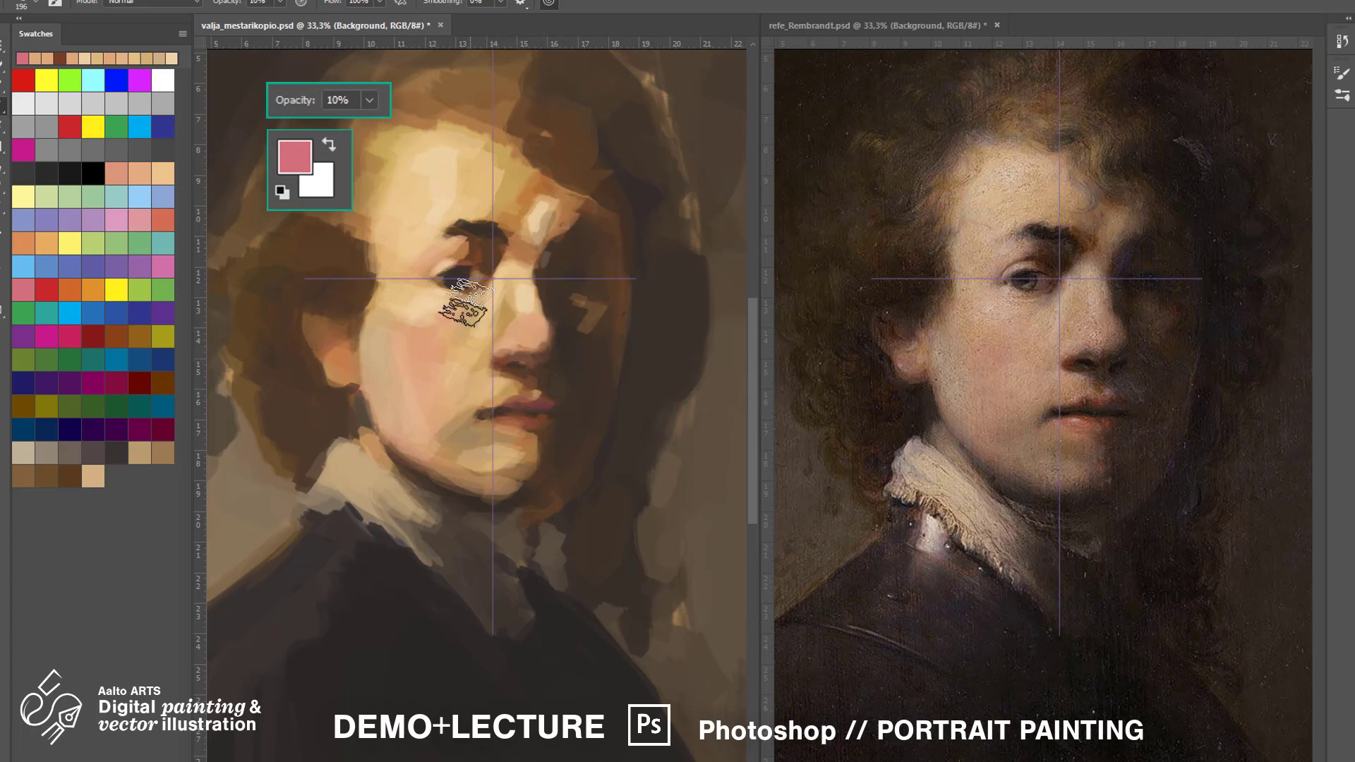
# Rework the grey patch between the mouth corner and jaw with sampled light browns at 70% opacity.
pyautogui.keyDown('alt'); pyautogui.click(484, 393); pyautogui.keyUp('alt')
pyautogui.press('7')
pyautogui.moveTo(478, 448); pyautogui.dragTo(475, 462)
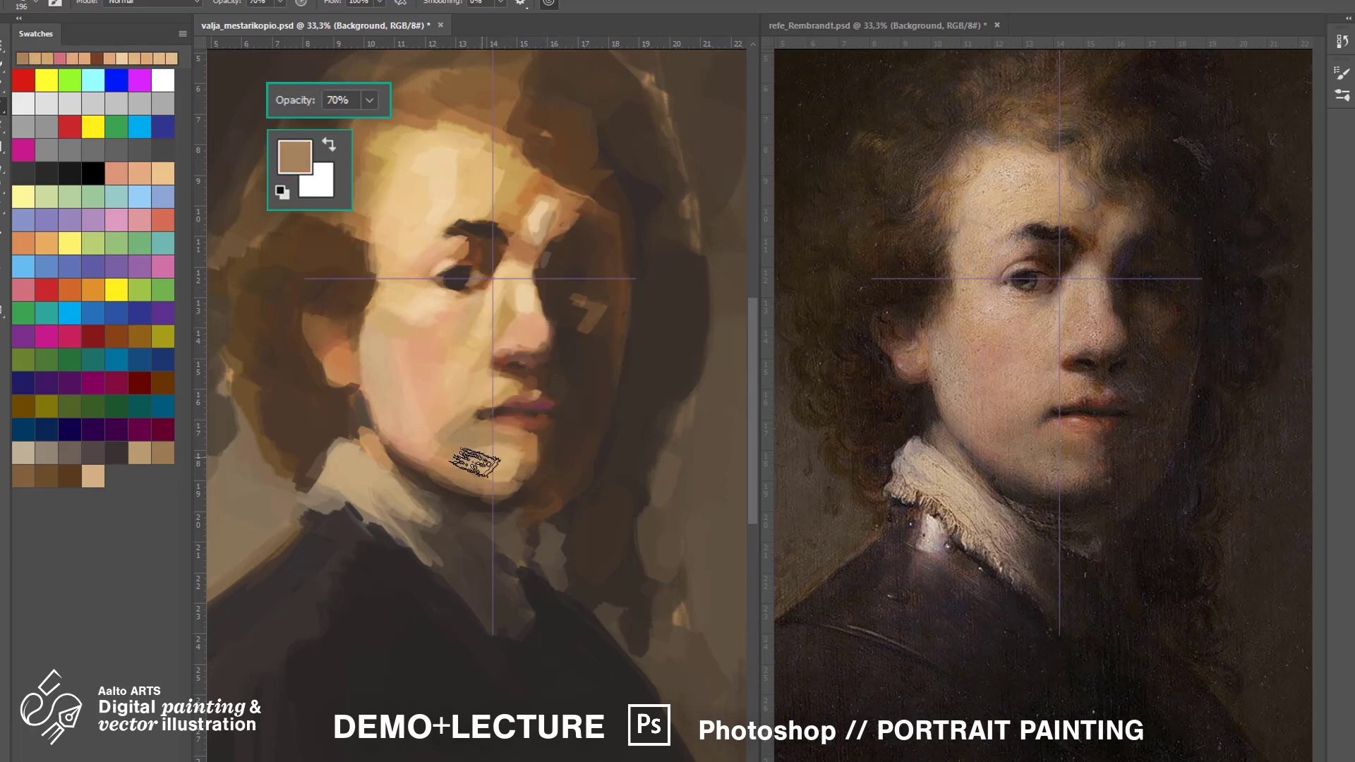
pyautogui.keyDown('alt'); pyautogui.click(475, 462); pyautogui.keyUp('alt')
pyautogui.keyDown('alt'); pyautogui.click(408, 412); pyautogui.keyUp('alt')
pyautogui.keyDown('alt'); pyautogui.click(438, 417); pyautogui.keyUp('alt')
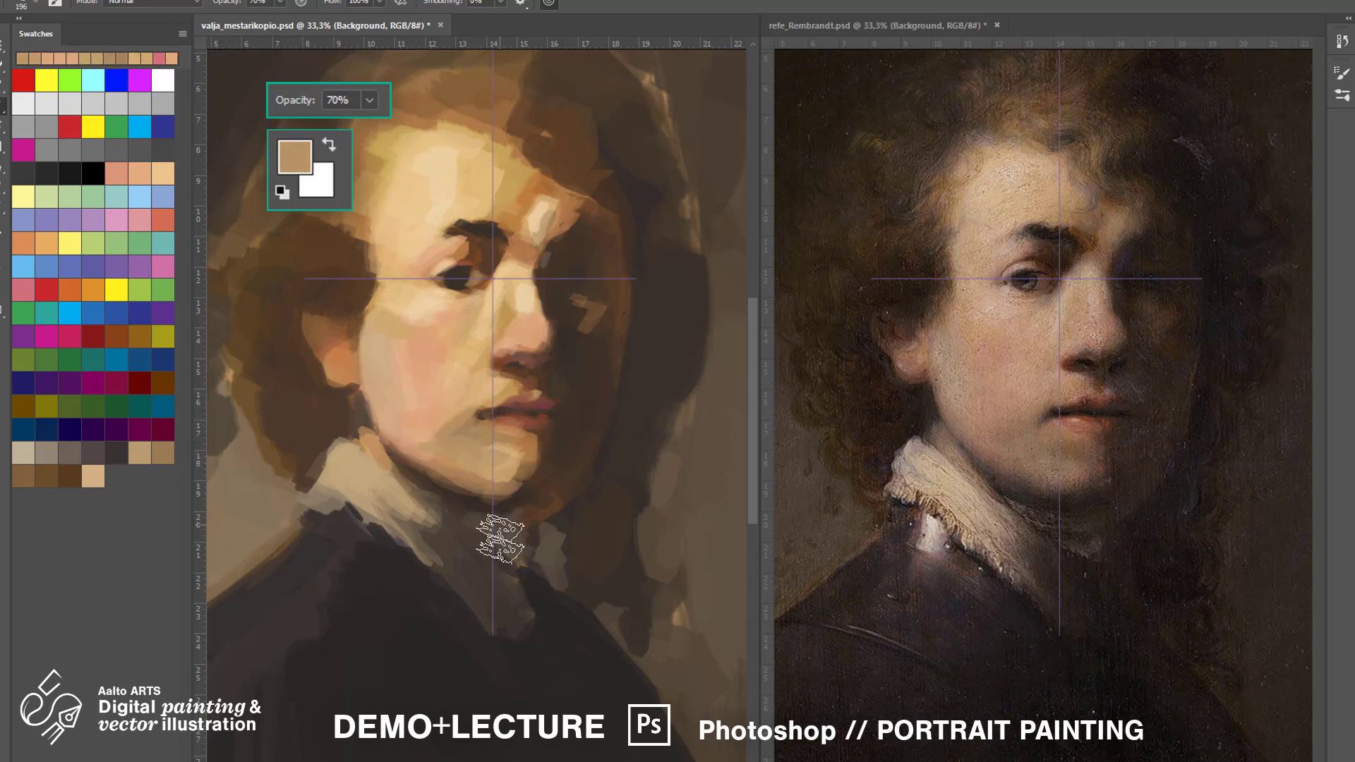
# Blend the chin, jawline and shadow edge below the lips with sampled tans, peach and brown at 30% opacity.
pyautogui.press('3')
pyautogui.keyDown('alt'); pyautogui.click(455, 461); pyautogui.keyUp('alt')
pyautogui.keyDown('alt'); pyautogui.click(500, 459); pyautogui.keyUp('alt')
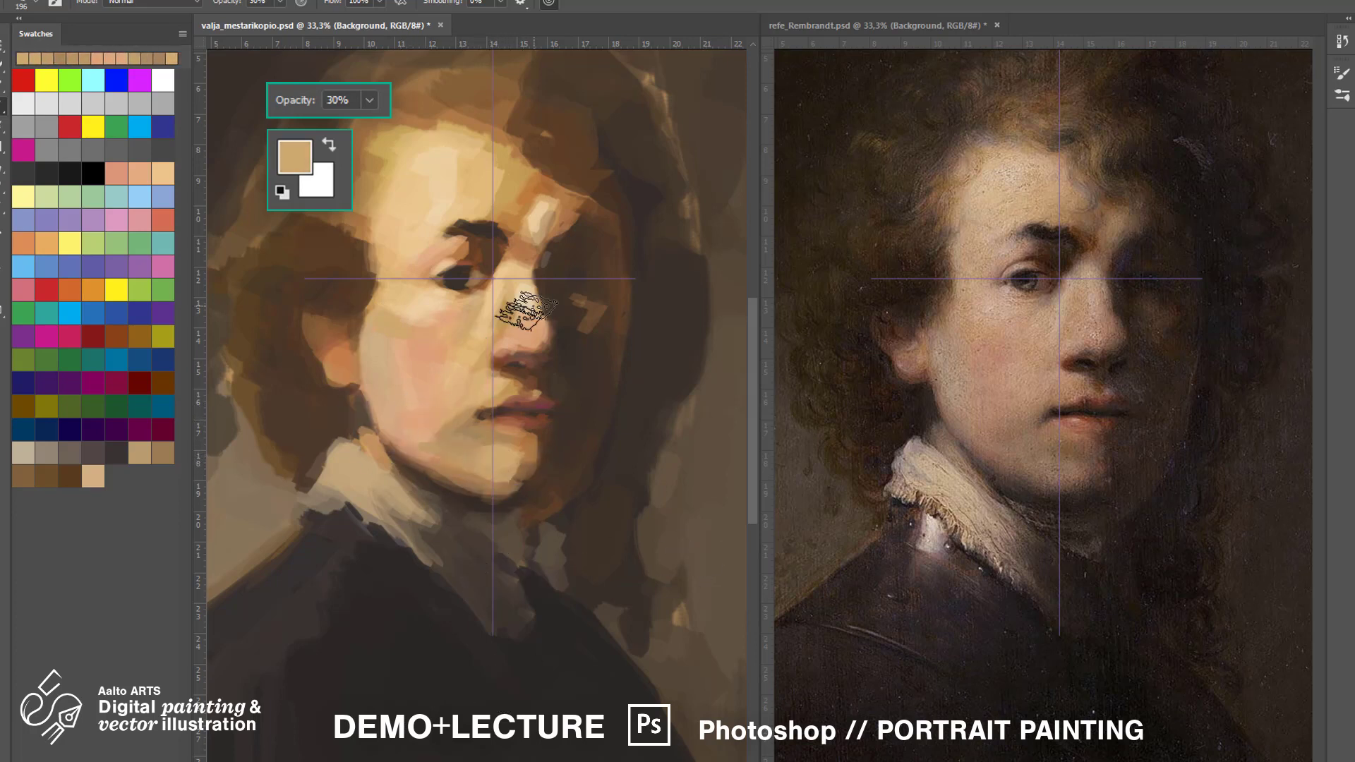
pyautogui.keyDown('alt'); pyautogui.click(500, 432); pyautogui.keyUp('alt')
pyautogui.keyDown('alt'); pyautogui.click(442, 452); pyautogui.keyUp('alt')
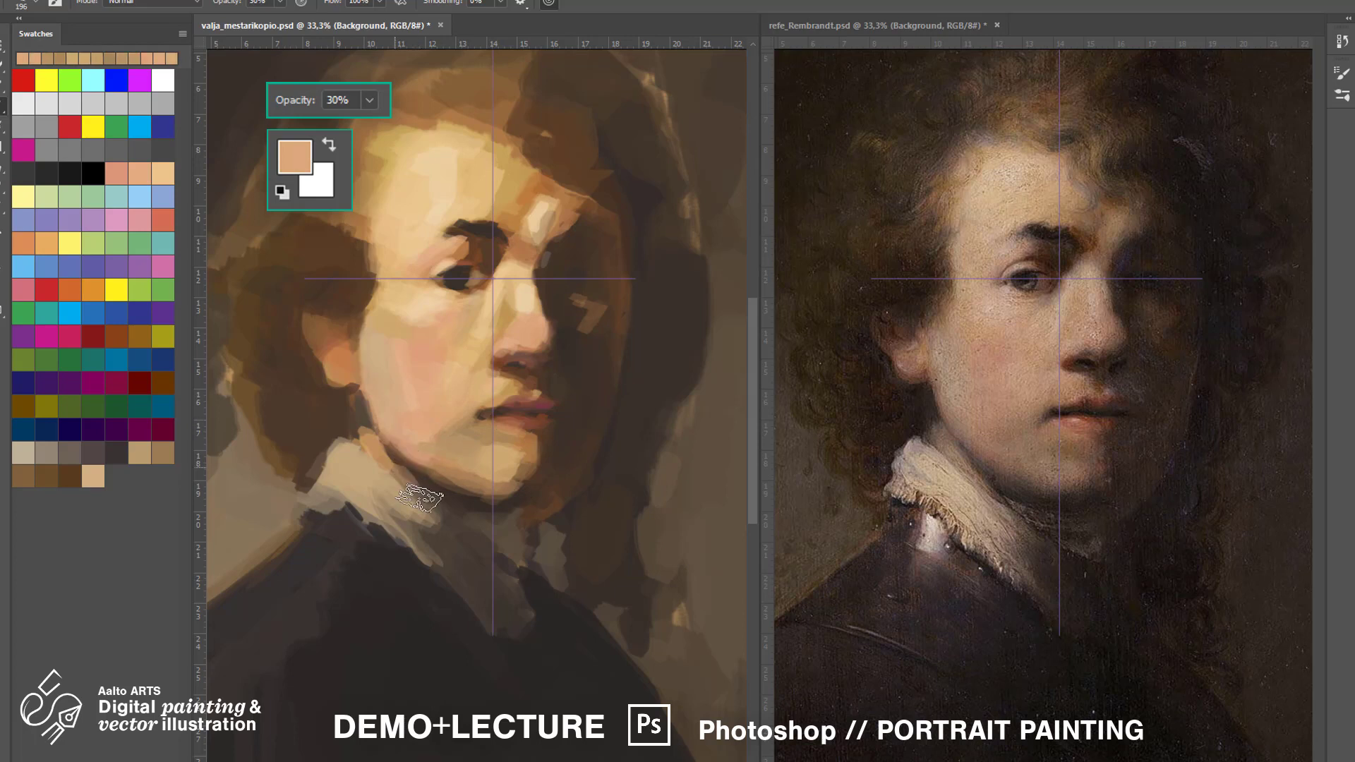
pyautogui.keyDown('alt'); pyautogui.click(446, 525); pyautogui.keyUp('alt')
pyautogui.keyDown('alt'); pyautogui.click(558, 432); pyautogui.keyUp('alt')
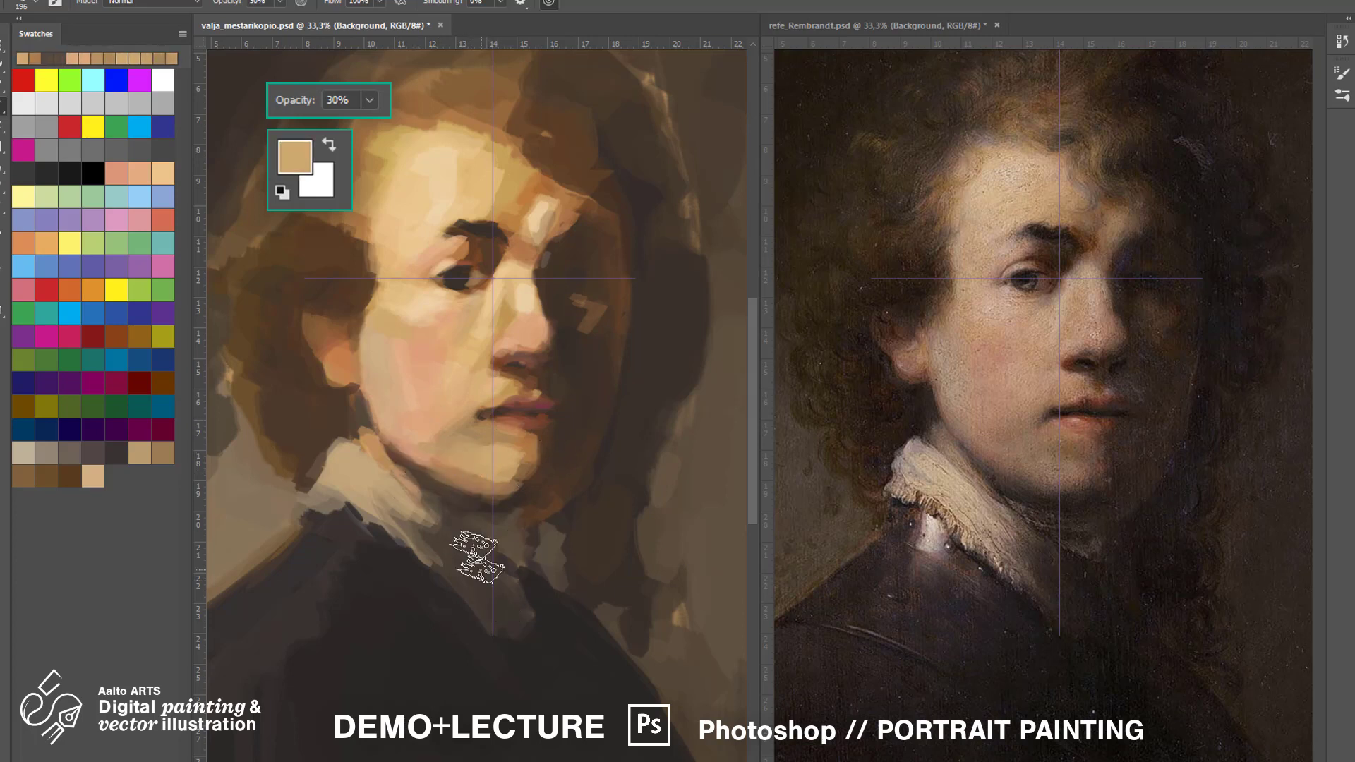
pyautogui.keyDown('alt'); pyautogui.click(525, 439); pyautogui.keyUp('alt')
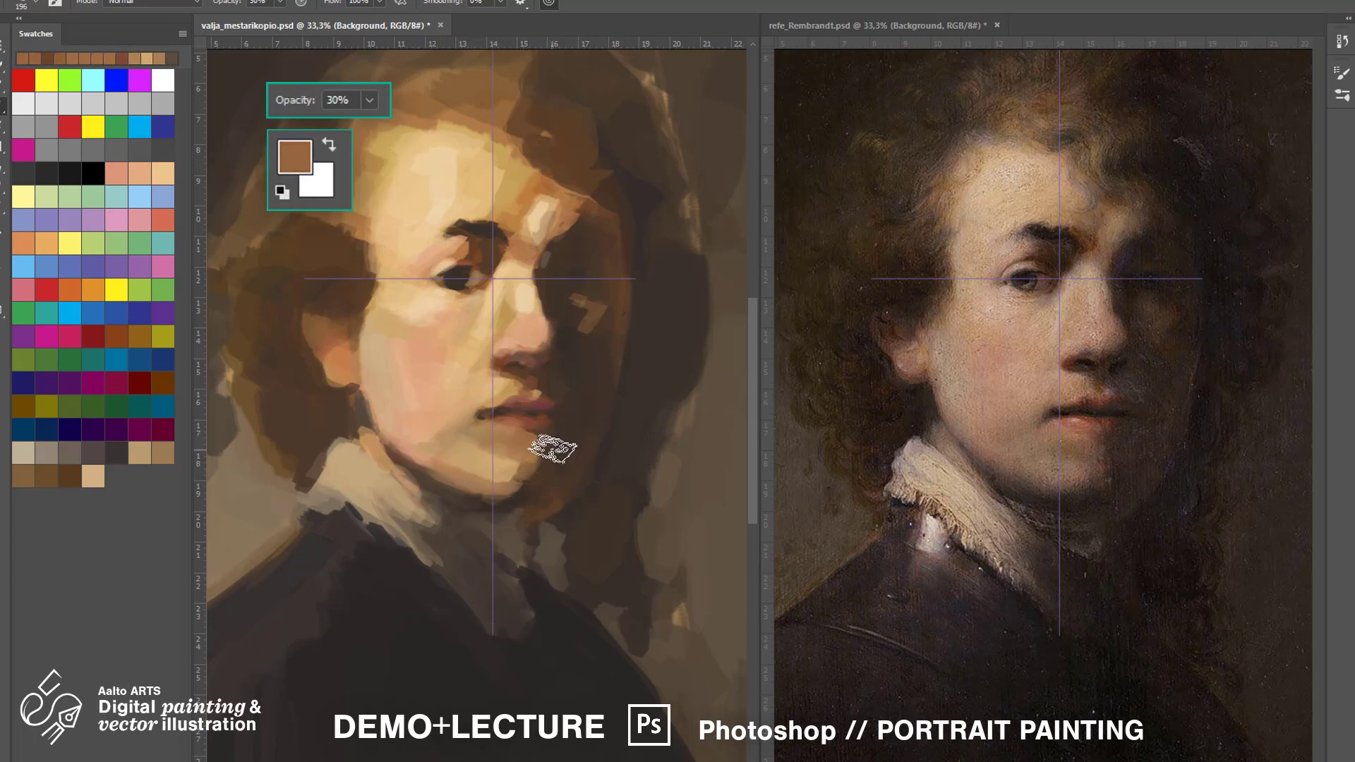
# Darken the shadowed cheek beside the nose with sampled dark brown and blend the chin with sampled tans at 30% opacity.
pyautogui.keyDown('alt'); pyautogui.click(593, 346); pyautogui.keyUp('alt')
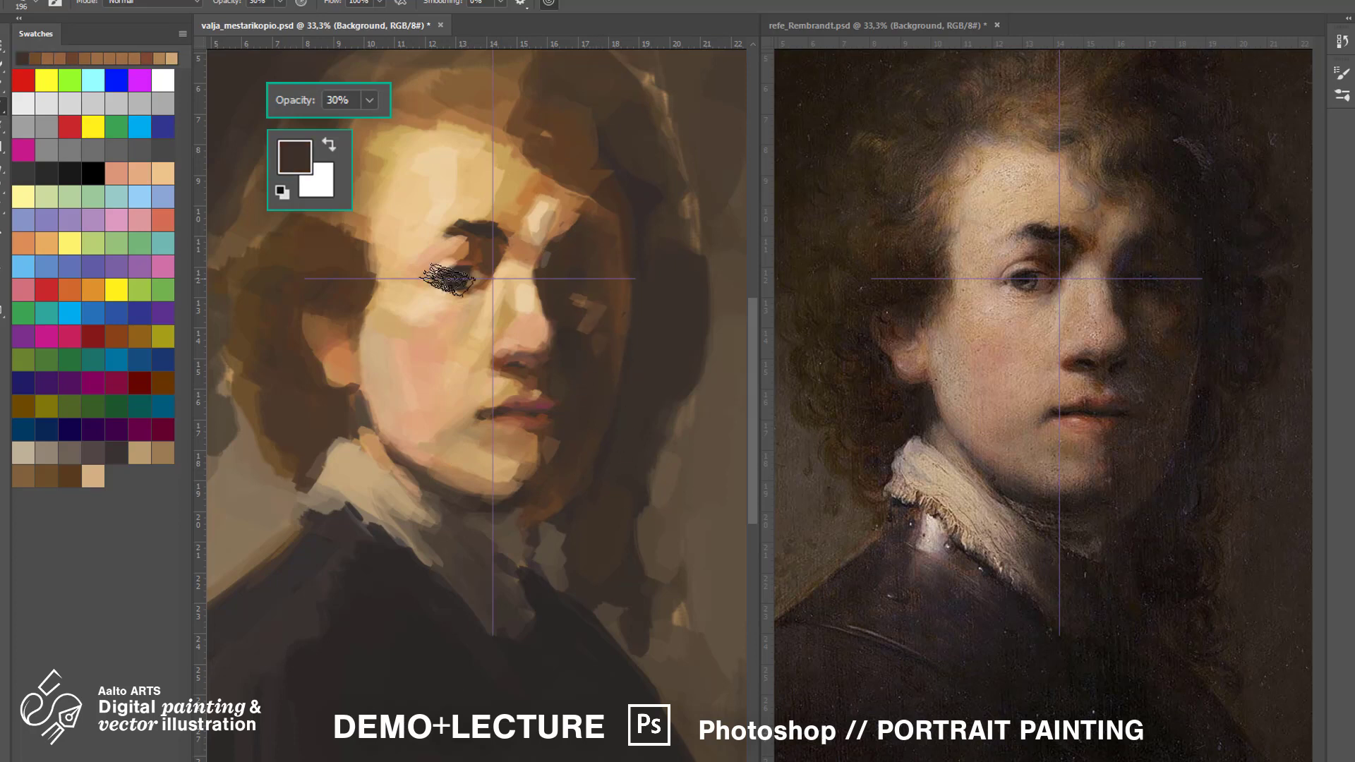
pyautogui.rightClick(605, 295)
pyautogui.press('Escape')
pyautogui.keyDown('alt'); pyautogui.click(589, 261); pyautogui.keyUp('alt')
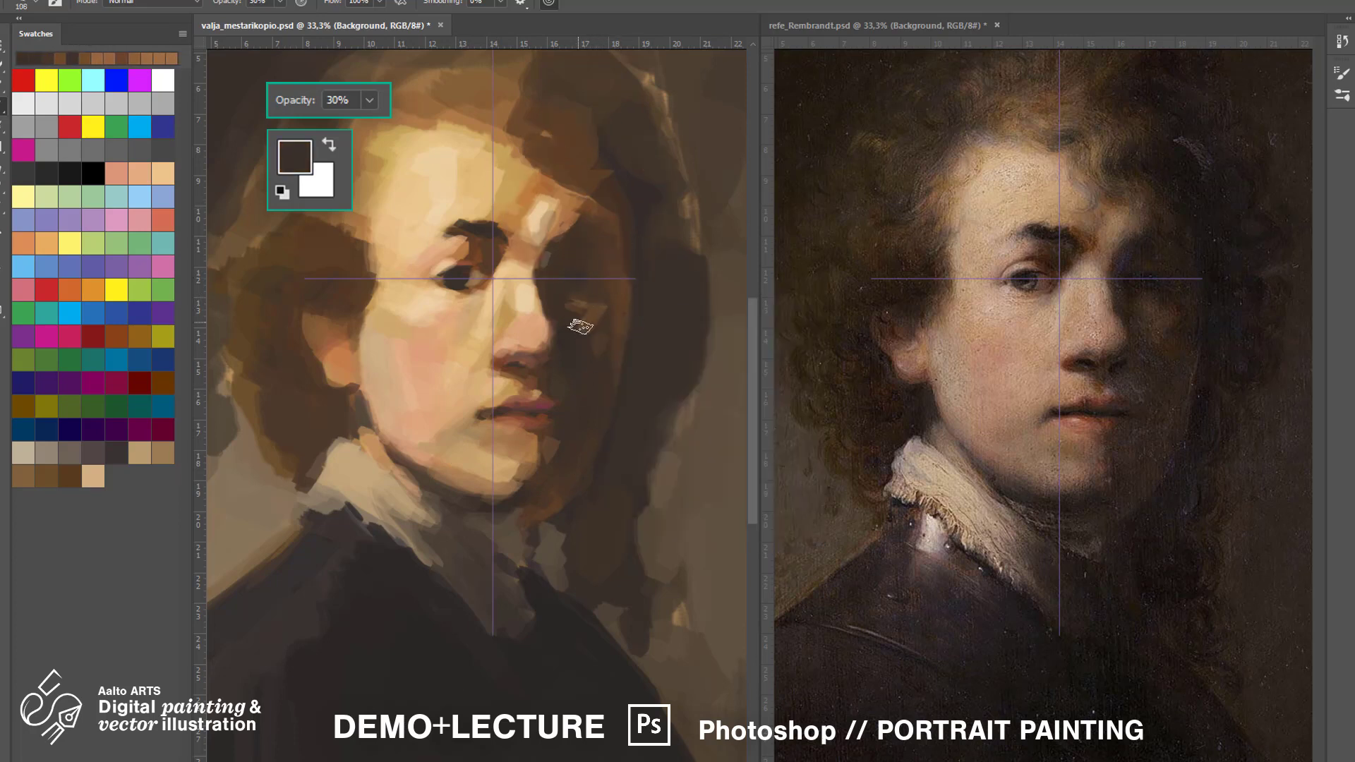
pyautogui.keyDown('alt'); pyautogui.click(499, 490); pyautogui.keyUp('alt')
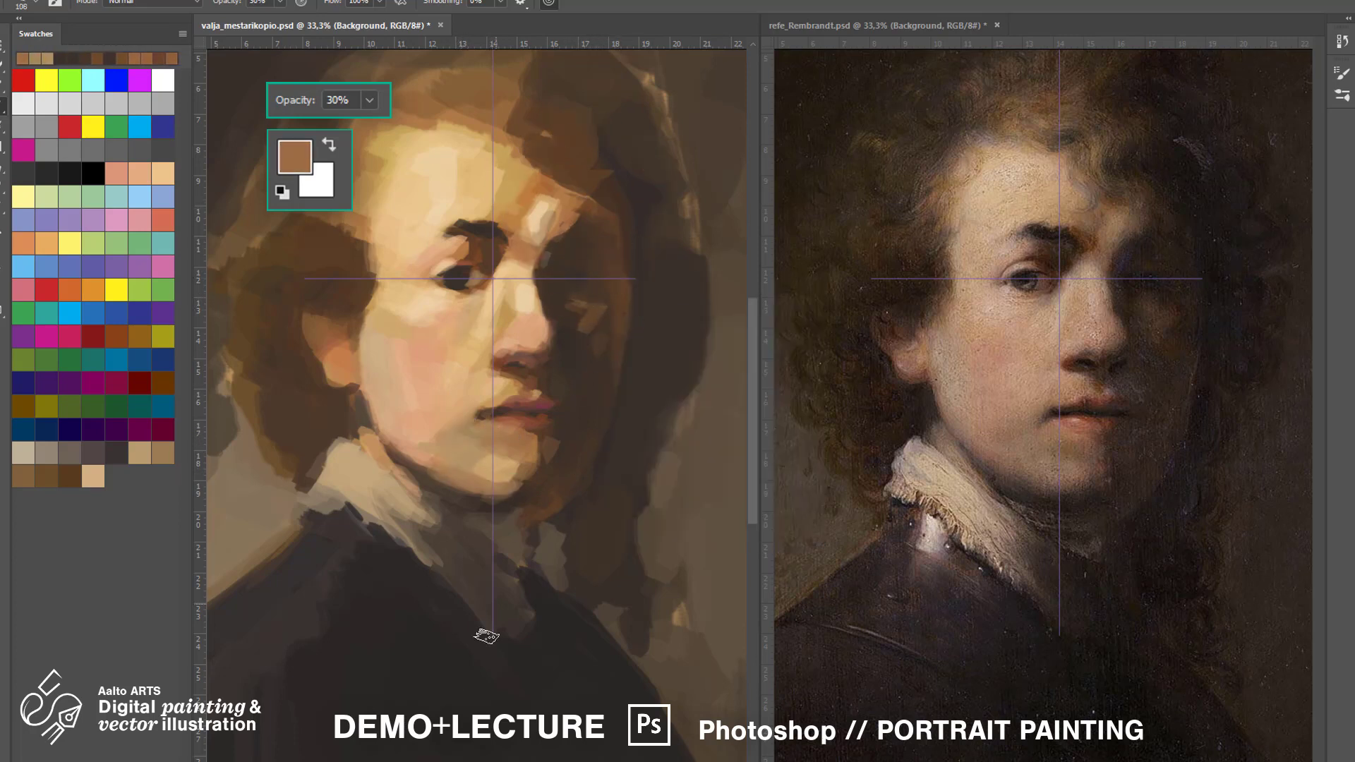
pyautogui.keyDown('alt'); pyautogui.click(474, 437); pyautogui.keyUp('alt')
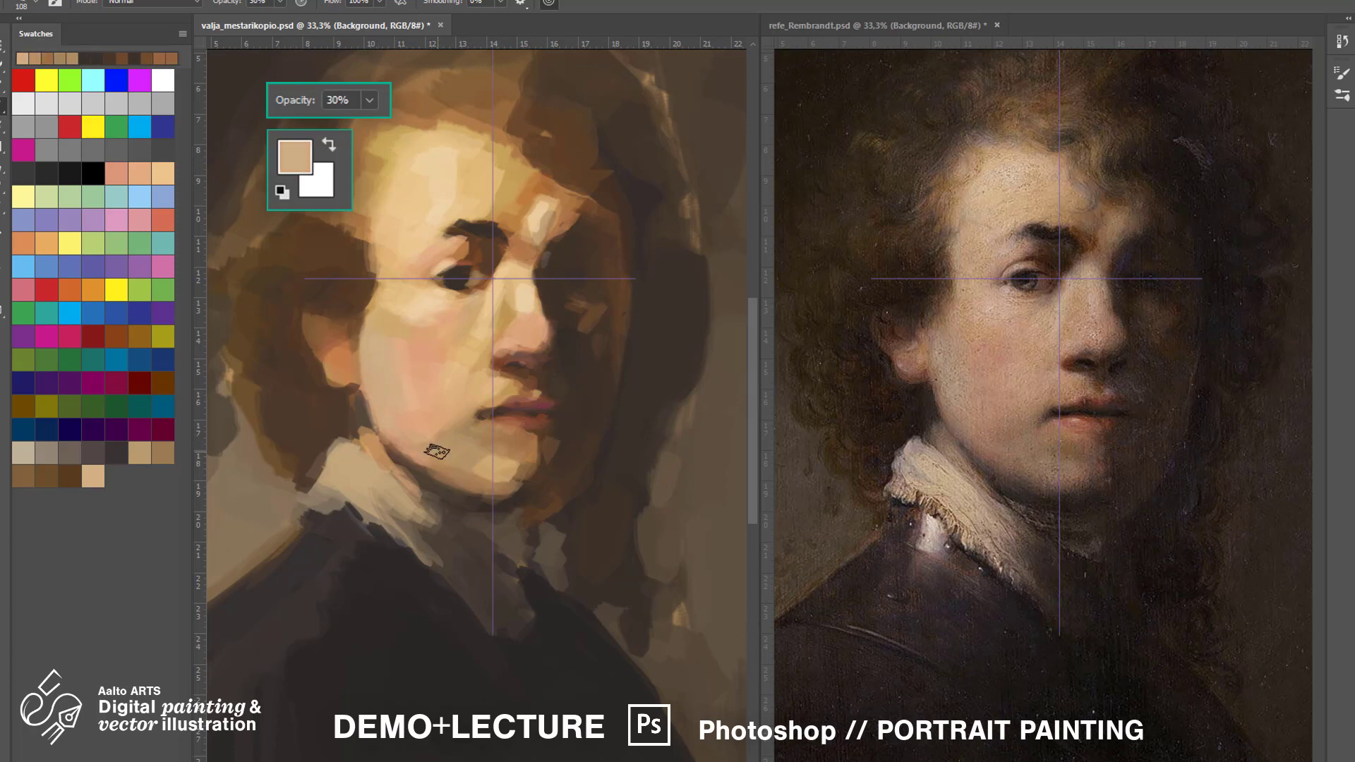
# Refine the nose's light plane and shadow edge with sampled peach and browns at 20% opacity.
pyautogui.press('2')
pyautogui.keyDown('alt'); pyautogui.click(522, 321); pyautogui.keyUp('alt')
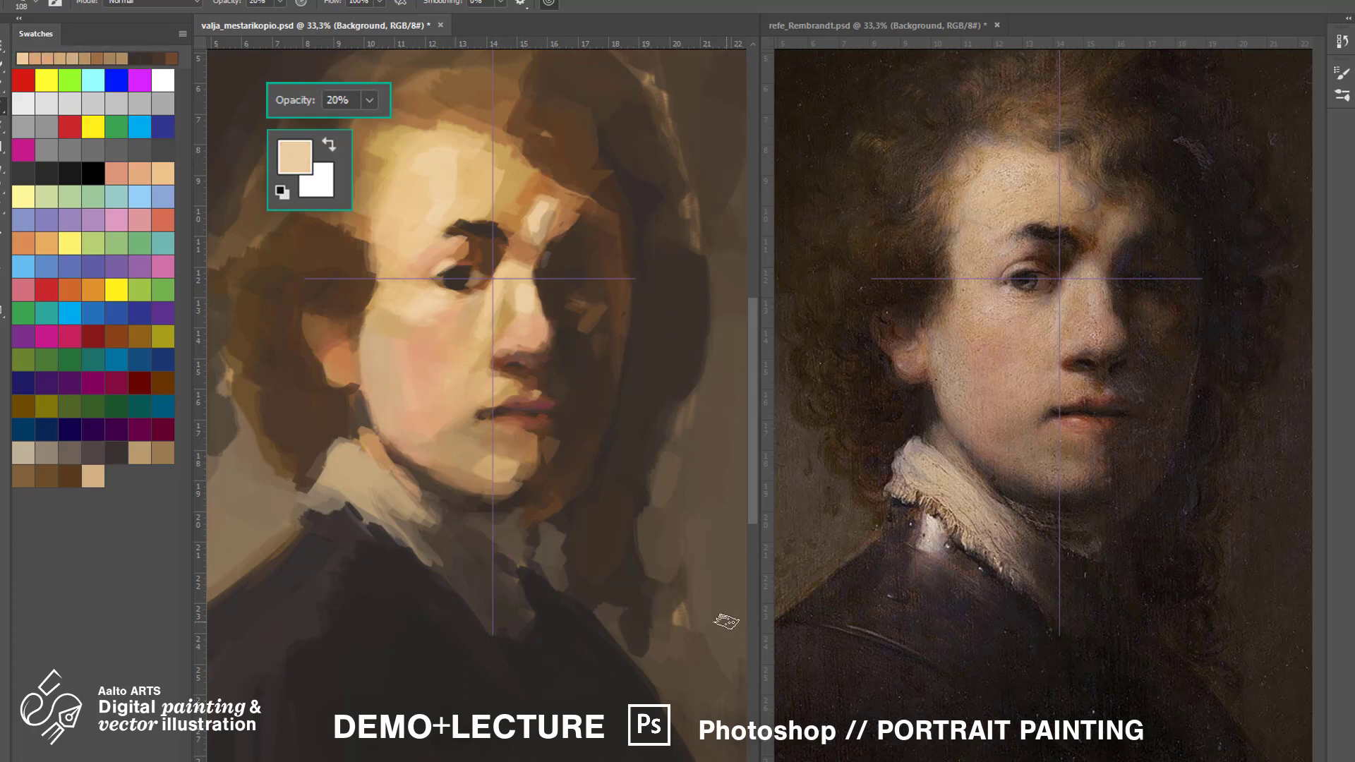
pyautogui.keyDown('alt'); pyautogui.click(528, 304); pyautogui.keyUp('alt')
pyautogui.keyDown('alt'); pyautogui.click(558, 316); pyautogui.keyUp('alt')
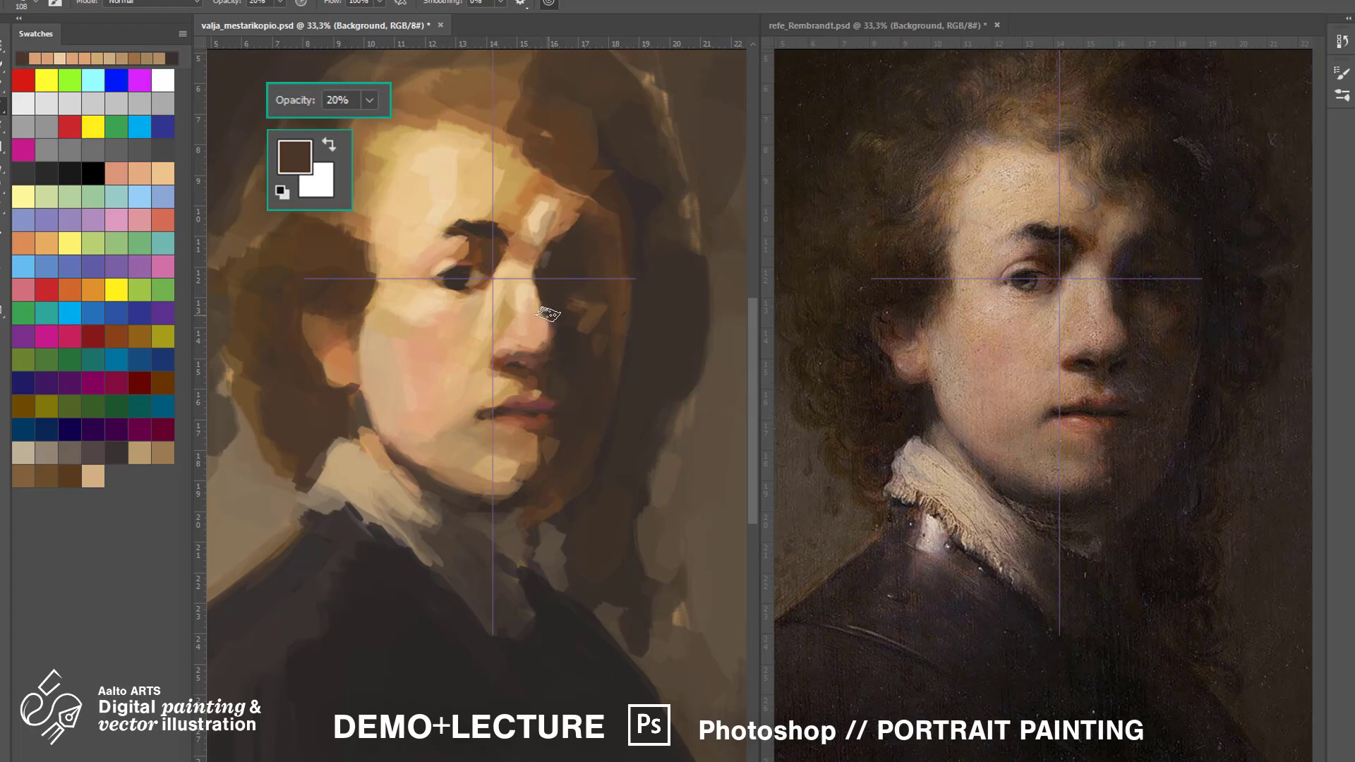
pyautogui.moveTo(550, 311); pyautogui.dragTo(551, 340)
pyautogui.hotkey('ctrl', '+')
pyautogui.keyDown('alt'); pyautogui.click(530, 369); pyautogui.keyUp('alt')
pyautogui.rightClick(658, 357)
pyautogui.click(579, 335)
pyautogui.hotkey('ctrl', '-')
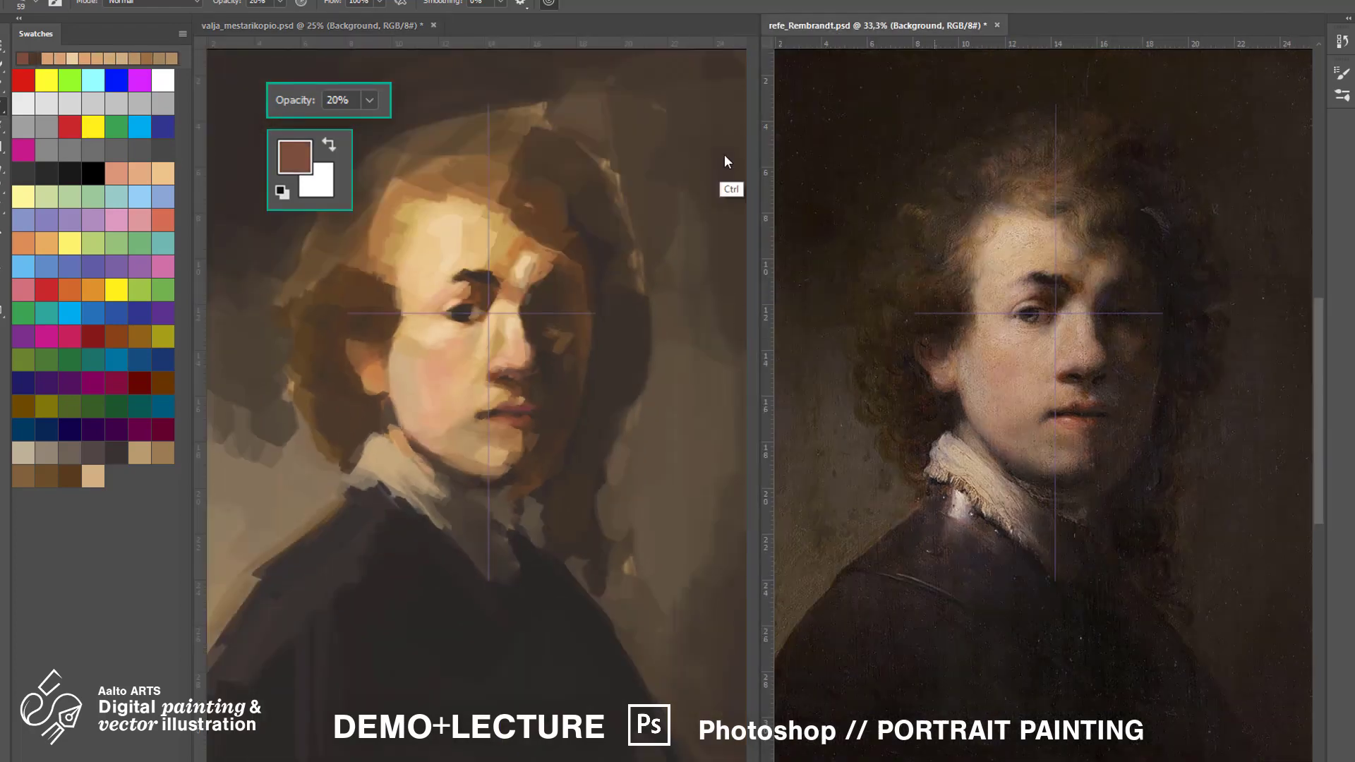
# Trim the highlight above the shadowed eye with sampled dark brown at 20% opacity, then deepen the shadowed cheek at 30%.
pyautogui.keyDown('alt'); pyautogui.click(503, 463); pyautogui.keyUp('alt')
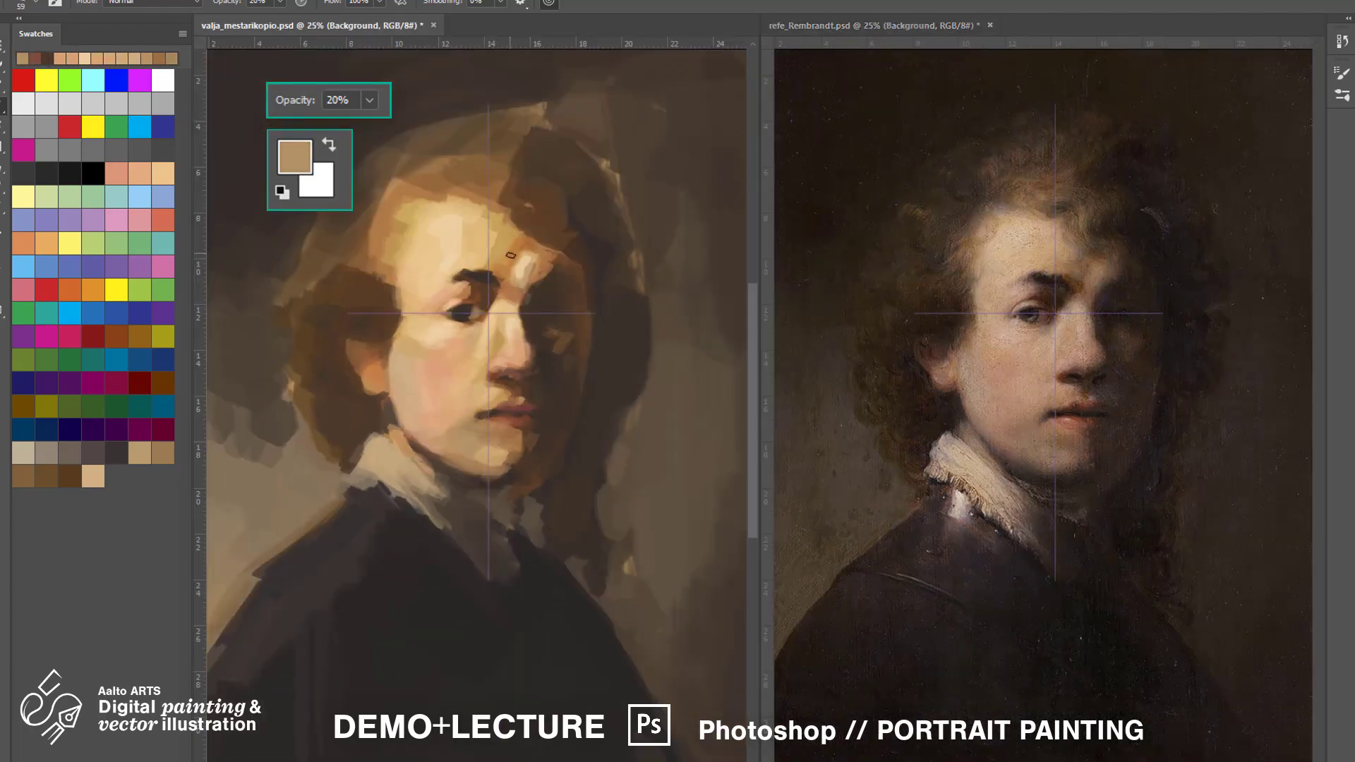
pyautogui.keyDown('alt'); pyautogui.click(558, 297); pyautogui.keyUp('alt')
pyautogui.moveTo(551, 254); pyautogui.dragTo(542, 276)
pyautogui.rightClick(531, 258)
pyautogui.click(600, 404)
pyautogui.press('3')
pyautogui.moveTo(565, 328); pyautogui.dragTo(556, 353)
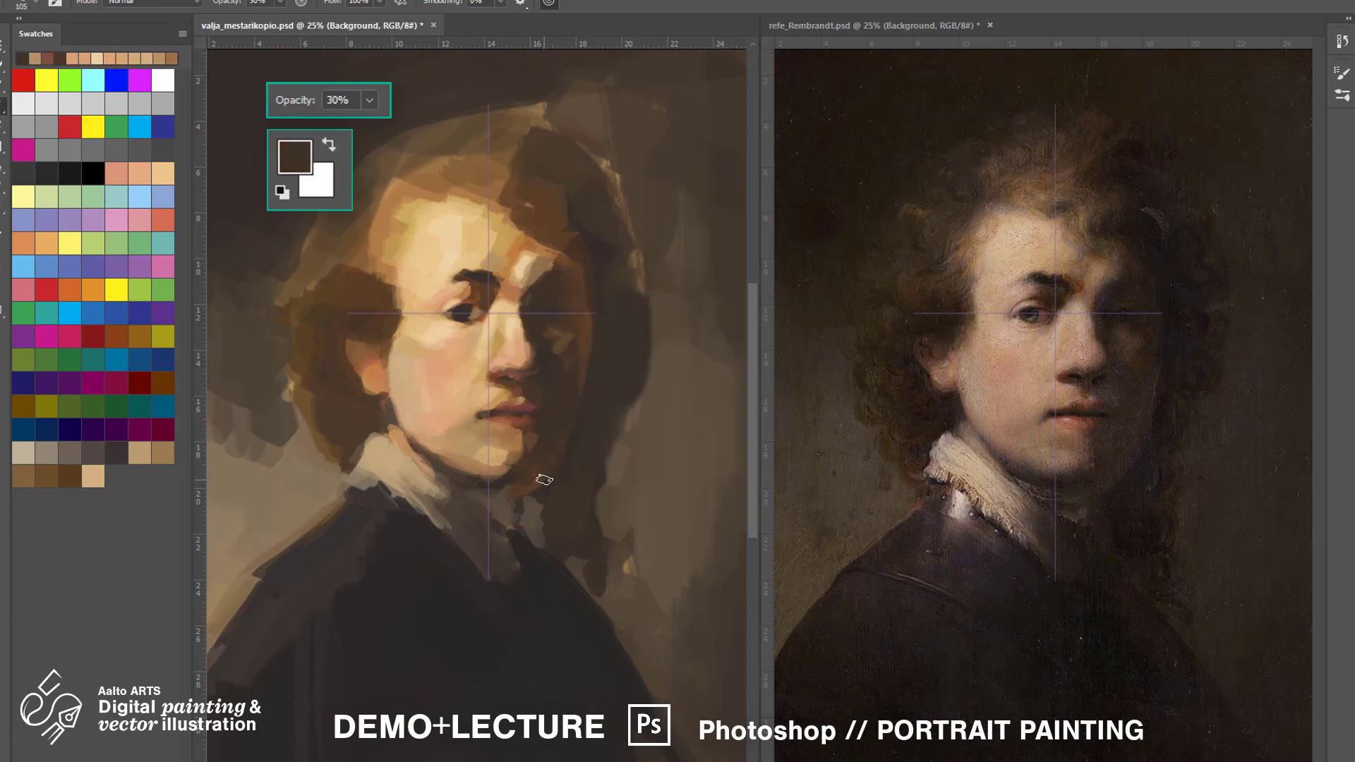
# Blend the chin, lower cheek and jaw edge with sampled tans and browns at 20% opacity.
pyautogui.keyDown('alt'); pyautogui.click(490, 455); pyautogui.keyUp('alt')
pyautogui.press('2')
pyautogui.moveTo(490, 460)
pyautogui.mouseDown()
pyautogui.moveTo(506, 456)
pyautogui.moveTo(435, 453)
pyautogui.mouseUp()
pyautogui.keyDown('alt'); pyautogui.click(434, 413); pyautogui.keyUp('alt')
pyautogui.keyDown('alt'); pyautogui.click(459, 474); pyautogui.keyUp('alt')
pyautogui.keyDown('alt'); pyautogui.click(527, 485); pyautogui.keyUp('alt')
# Repaint the dark shadow and neck edge below the earlobe with sampled dark browns at 80% opacity.
pyautogui.hotkey('ctrl', '+')
pyautogui.keyDown('alt'); pyautogui.click(321, 367); pyautogui.keyUp('alt')
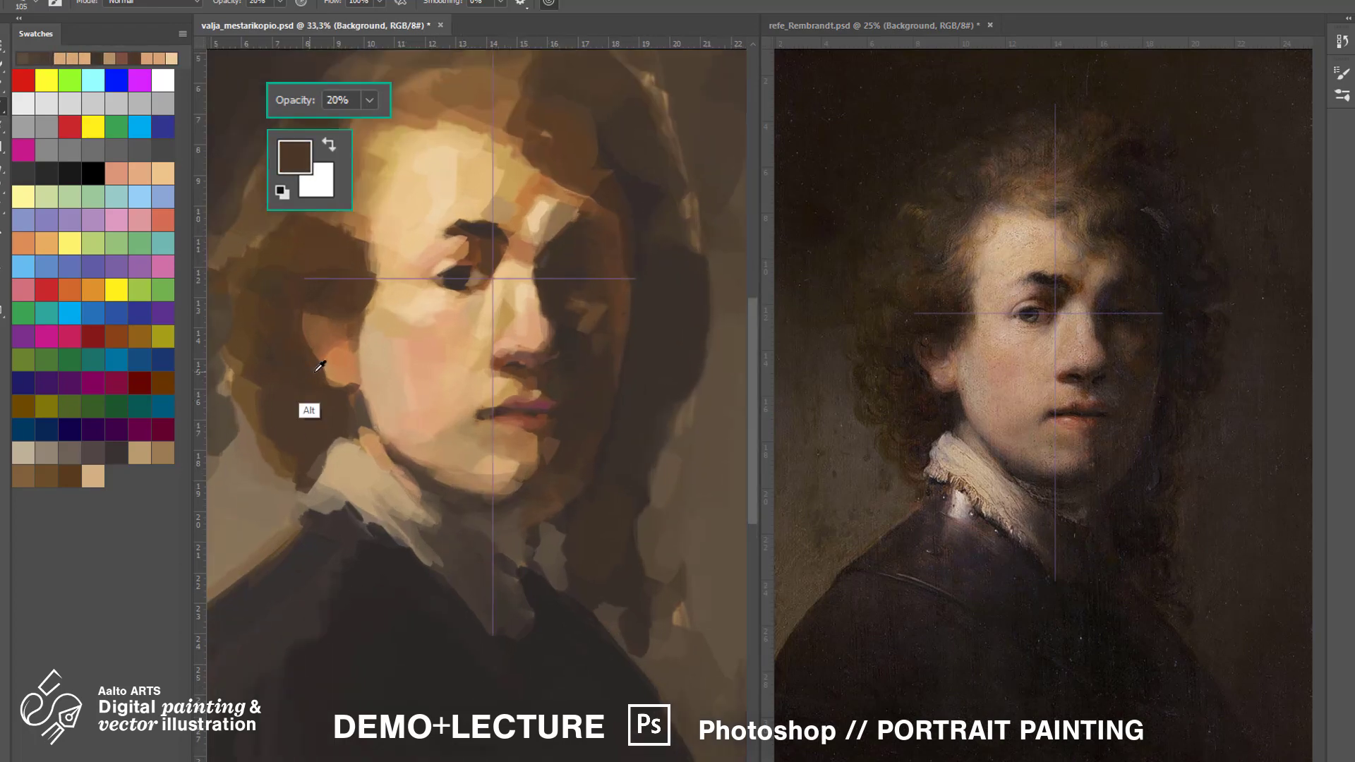
pyautogui.press('8')
pyautogui.hotkey('ctrl', '+')
pyautogui.hotkey('ctrl', 'Tab')
pyautogui.hotkey('ctrl', '+')
pyautogui.hotkey('ctrl', '+')
pyautogui.hotkey('ctrl', 'Tab')
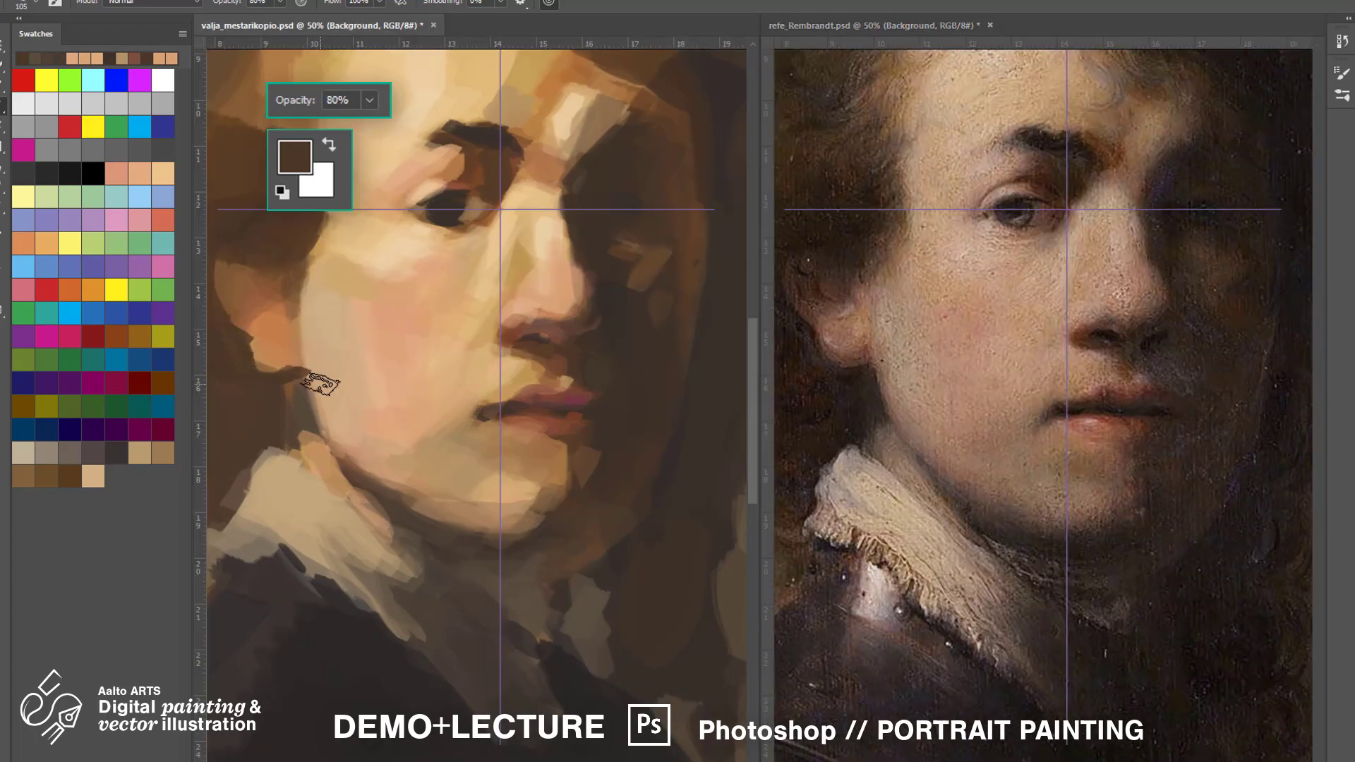
pyautogui.keyDown('alt'); pyautogui.click(311, 466); pyautogui.keyUp('alt')
pyautogui.moveTo(295, 374); pyautogui.dragTo(296, 406)
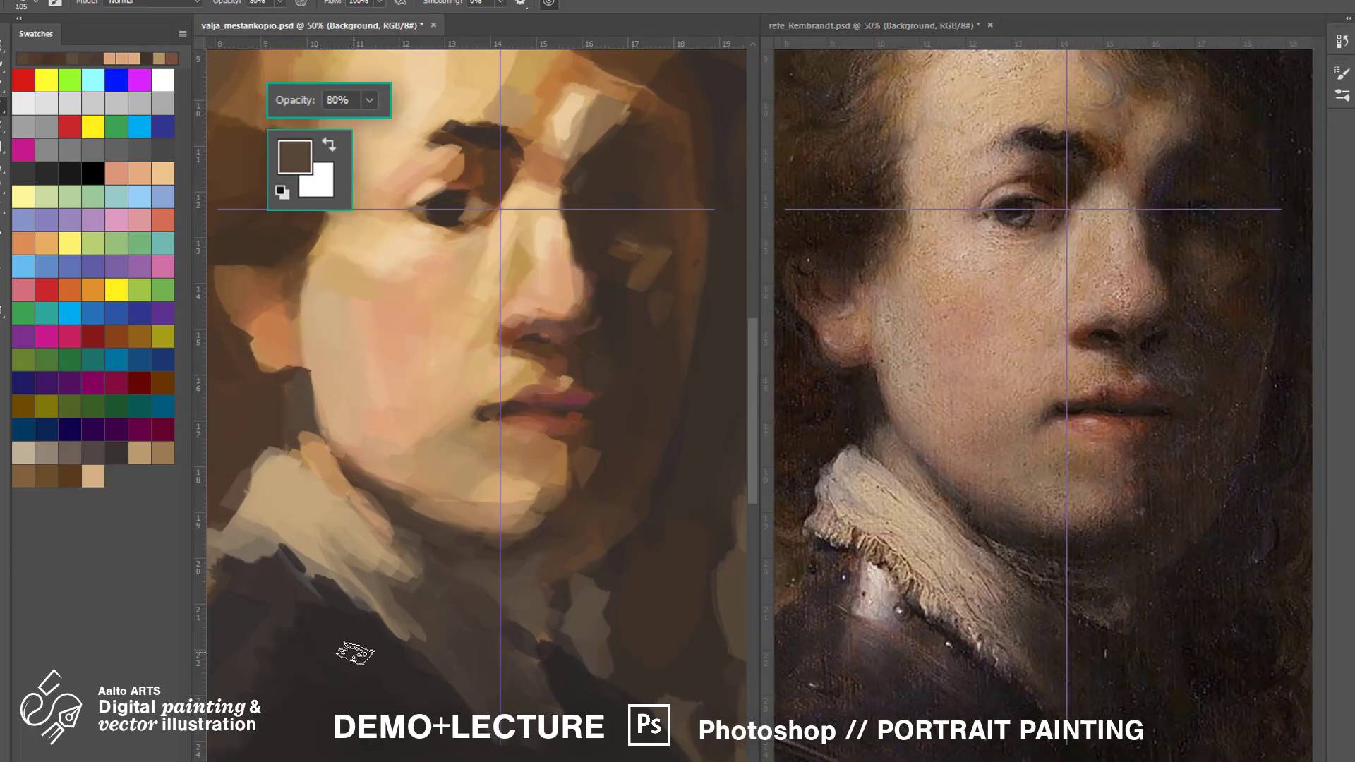
pyautogui.keyDown('alt'); pyautogui.click(348, 477); pyautogui.keyUp('alt')
pyautogui.keyDown('alt'); pyautogui.click(300, 416); pyautogui.keyUp('alt')
# Reshape the collar's outer edge and the background above the shoulder with sampled beige, grey and dark tones at 80% opacity.
pyautogui.moveTo(348, 477)
pyautogui.mouseDown()
pyautogui.moveTo(312, 448)
pyautogui.moveTo(332, 523)
pyautogui.moveTo(252, 456)
pyautogui.moveTo(211, 587)
pyautogui.mouseUp()
pyautogui.keyDown('alt'); pyautogui.click(237, 466); pyautogui.keyUp('alt')
pyautogui.keyDown('alt'); pyautogui.click(211, 551); pyautogui.keyUp('alt')
pyautogui.keyDown('alt'); pyautogui.click(269, 578); pyautogui.keyUp('alt')
pyautogui.moveTo(244, 544)
pyautogui.mouseDown()
pyautogui.moveTo(276, 551)
pyautogui.moveTo(226, 582)
pyautogui.mouseUp()
pyautogui.keyDown('alt'); pyautogui.click(244, 544); pyautogui.keyUp('alt')
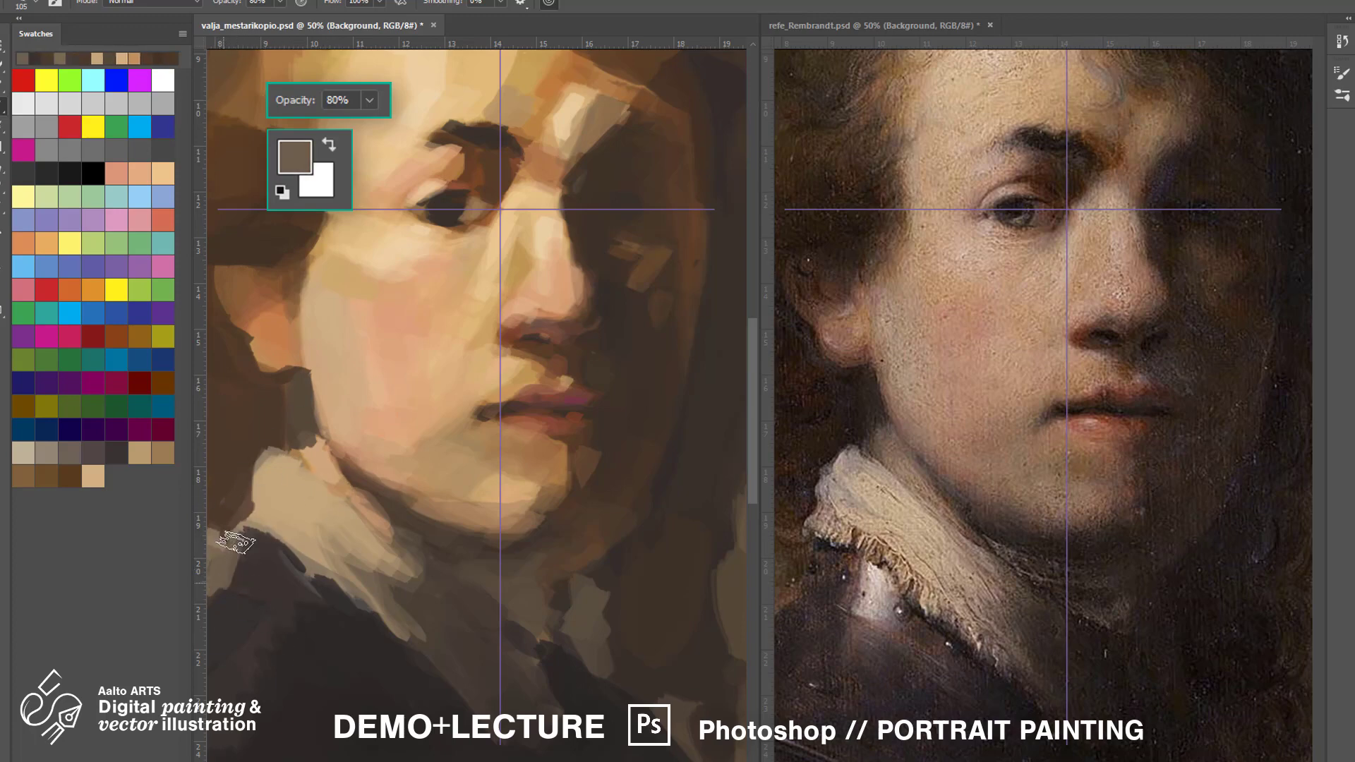
pyautogui.keyDown('alt'); pyautogui.click(272, 487); pyautogui.keyUp('alt')
pyautogui.moveTo(258, 470); pyautogui.dragTo(233, 533)
# Compare the whole painting with the full Rembrandt reference at matching reduced scale.
pyautogui.hotkey('ctrl', '-')
pyautogui.hotkey('ctrl', '-')
pyautogui.hotkey('ctrl', '-')
pyautogui.click(868, 26)
pyautogui.hotkey('ctrl', '-')
pyautogui.hotkey('ctrl', '-')
pyautogui.hotkey('ctrl', '-')
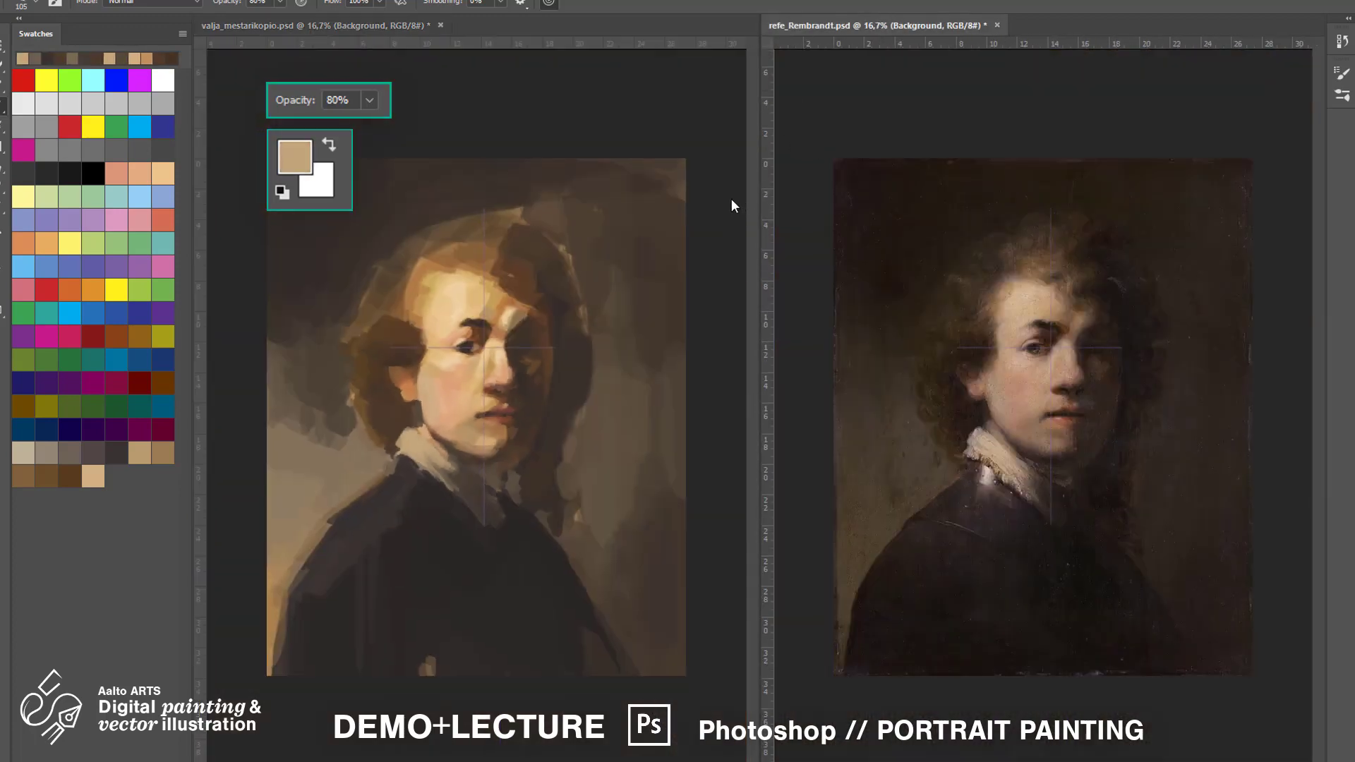
pyautogui.hotkey('ctrl', '+')
pyautogui.keyDown('alt'); pyautogui.click(505, 154); pyautogui.keyUp('alt')
pyautogui.hotkey('ctrl', '+')
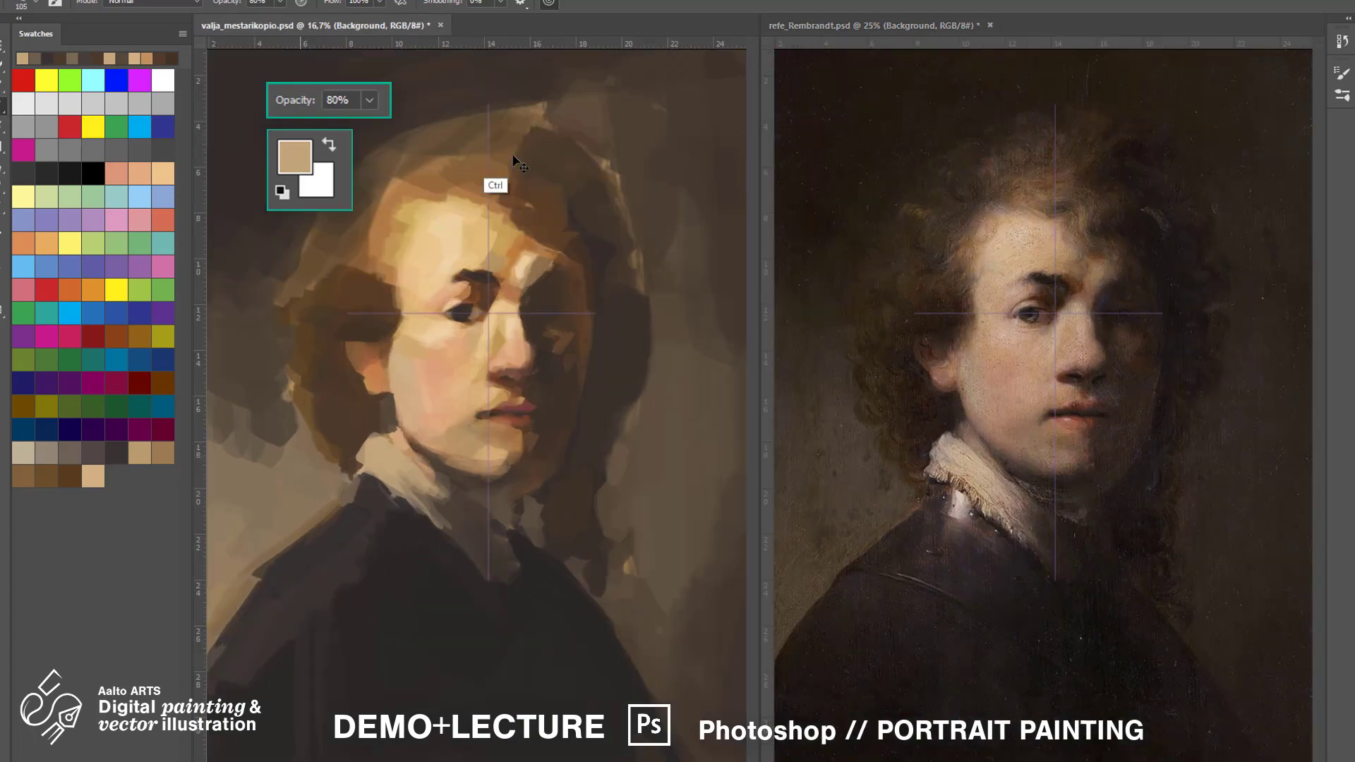
pyautogui.hotkey('ctrl', '+')
# Glaze the forehead and cheek with sampled light brown at 20% opacity, using a much larger brush.
pyautogui.keyDown('alt'); pyautogui.click(412, 402); pyautogui.keyUp('alt')
pyautogui.keyDown('alt'); pyautogui.click(445, 454); pyautogui.keyUp('alt')
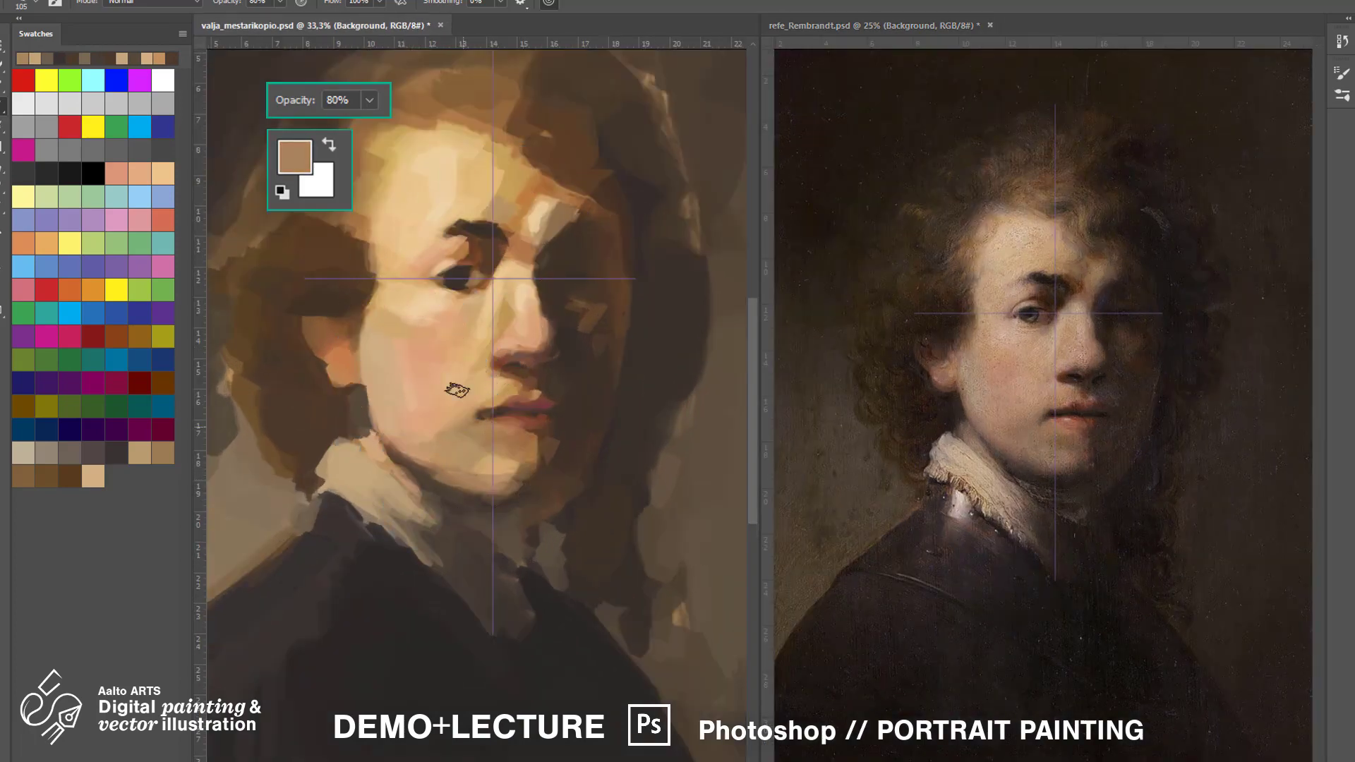
pyautogui.rightClick(460, 301)
pyautogui.doubleClick(564, 395)
pyautogui.rightClick(529, 300)
pyautogui.doubleClick(607, 490)
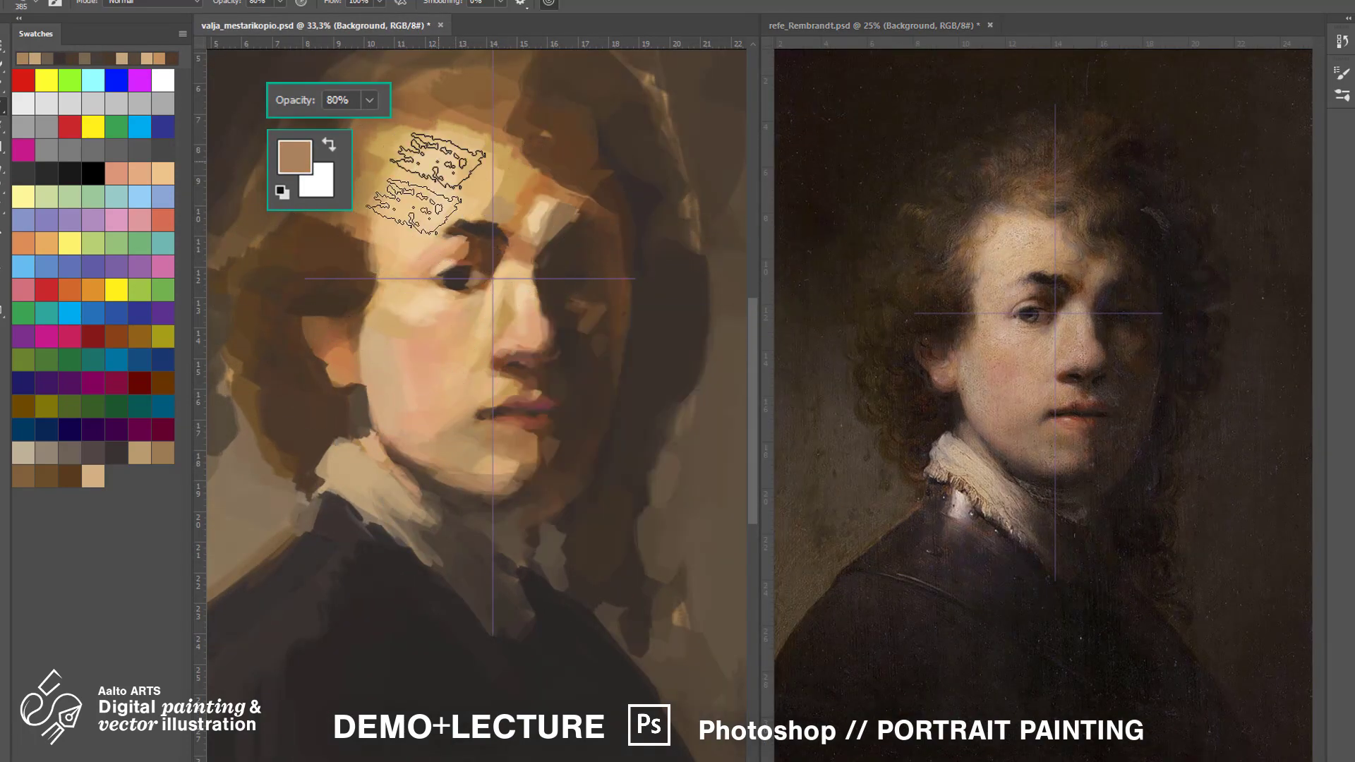
pyautogui.press('3')
pyautogui.press('2')
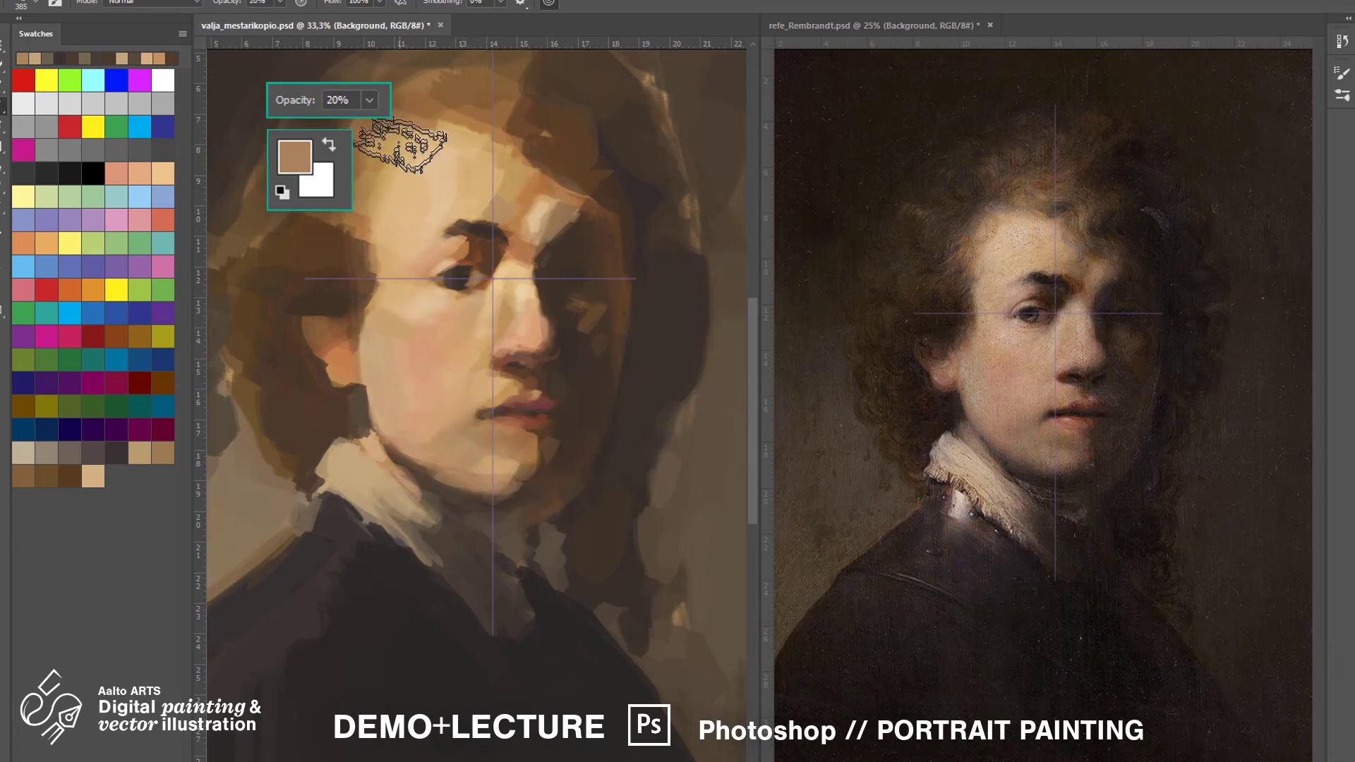
pyautogui.moveTo(402, 147); pyautogui.dragTo(410, 346)
pyautogui.moveTo(448, 176); pyautogui.dragTo(450, 517)
# Tone down the outer cheek beside the ear with sampled browns at 20% opacity.
pyautogui.keyDown('alt'); pyautogui.click(493, 566); pyautogui.keyUp('alt')
pyautogui.moveTo(383, 324); pyautogui.dragTo(389, 379)
pyautogui.keyDown('alt'); pyautogui.click(392, 369); pyautogui.keyUp('alt')
pyautogui.keyDown('alt'); pyautogui.click(263, 562); pyautogui.keyUp('alt')
pyautogui.keyDown('alt'); pyautogui.click(385, 381); pyautogui.keyUp('alt')
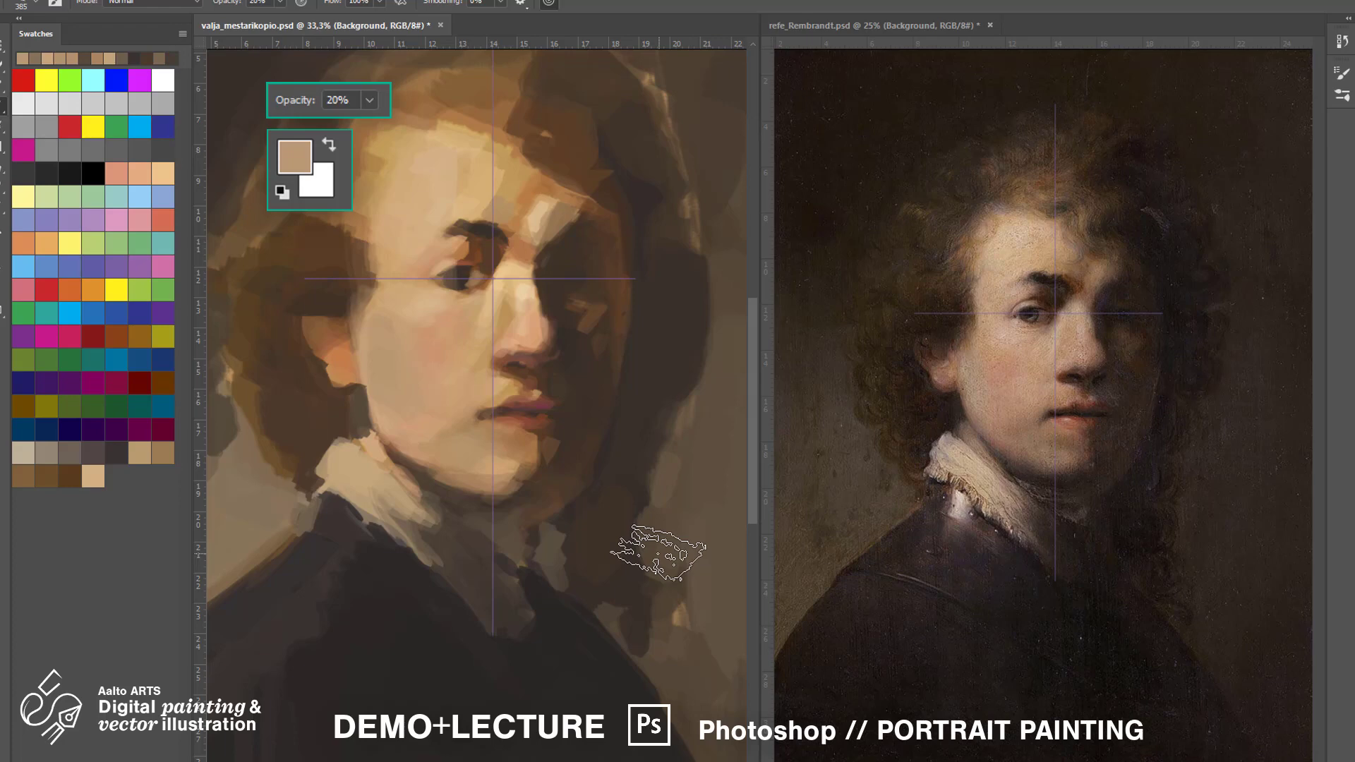
# Add blush to the cheek and jaw with the pink swatch at 20% opacity, then soften around it with sampled tan.
pyautogui.hotkey('ctrl', '+')
pyautogui.rightClick(485, 377)
pyautogui.moveTo(650, 417); pyautogui.dragTo(642, 417)
pyautogui.click(24, 290)
pyautogui.moveTo(341, 447); pyautogui.dragTo(407, 470)
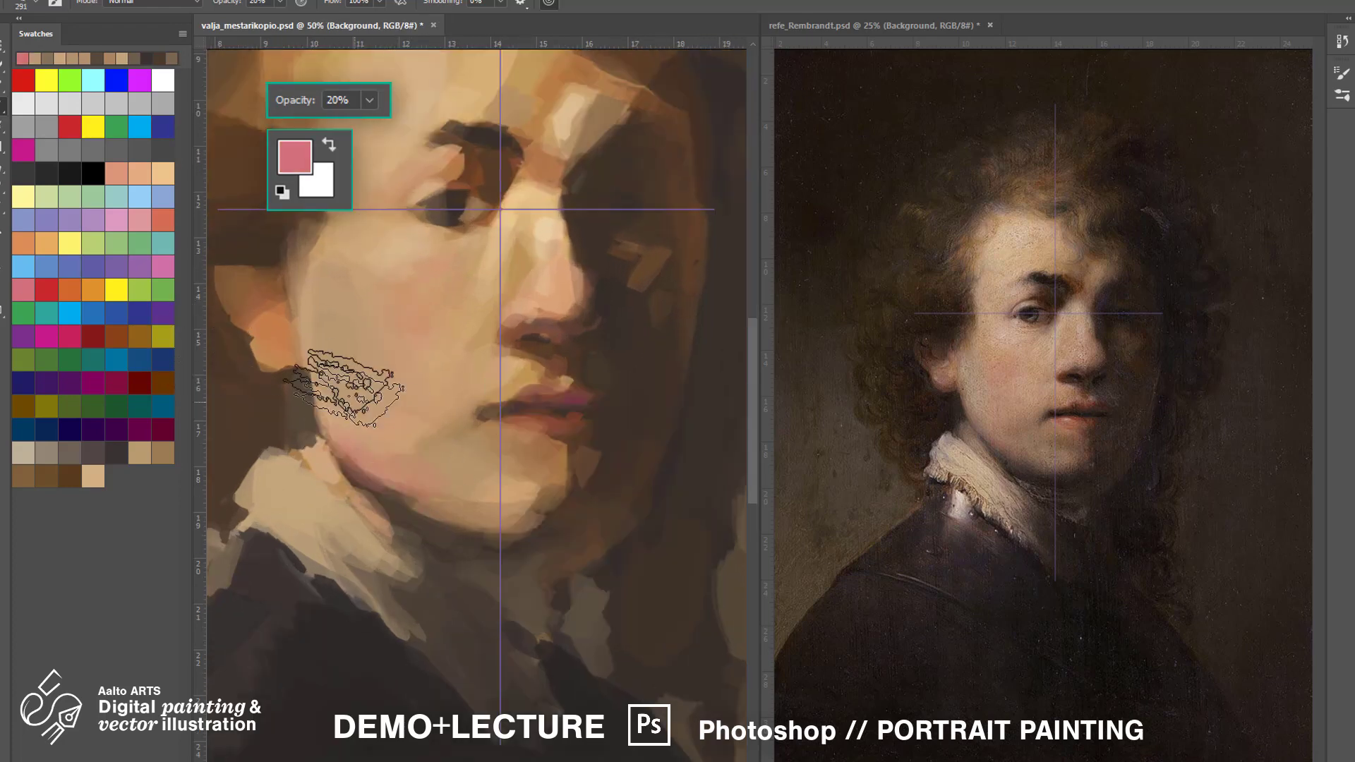
pyautogui.hotkey('ctrl', 'alt', 'shift', 'm')
pyautogui.keyDown('alt'); pyautogui.click(367, 485); pyautogui.keyUp('alt')
pyautogui.moveTo(379, 330)
pyautogui.mouseDown()
pyautogui.moveTo(395, 335)
pyautogui.moveTo(351, 290)
pyautogui.mouseUp()
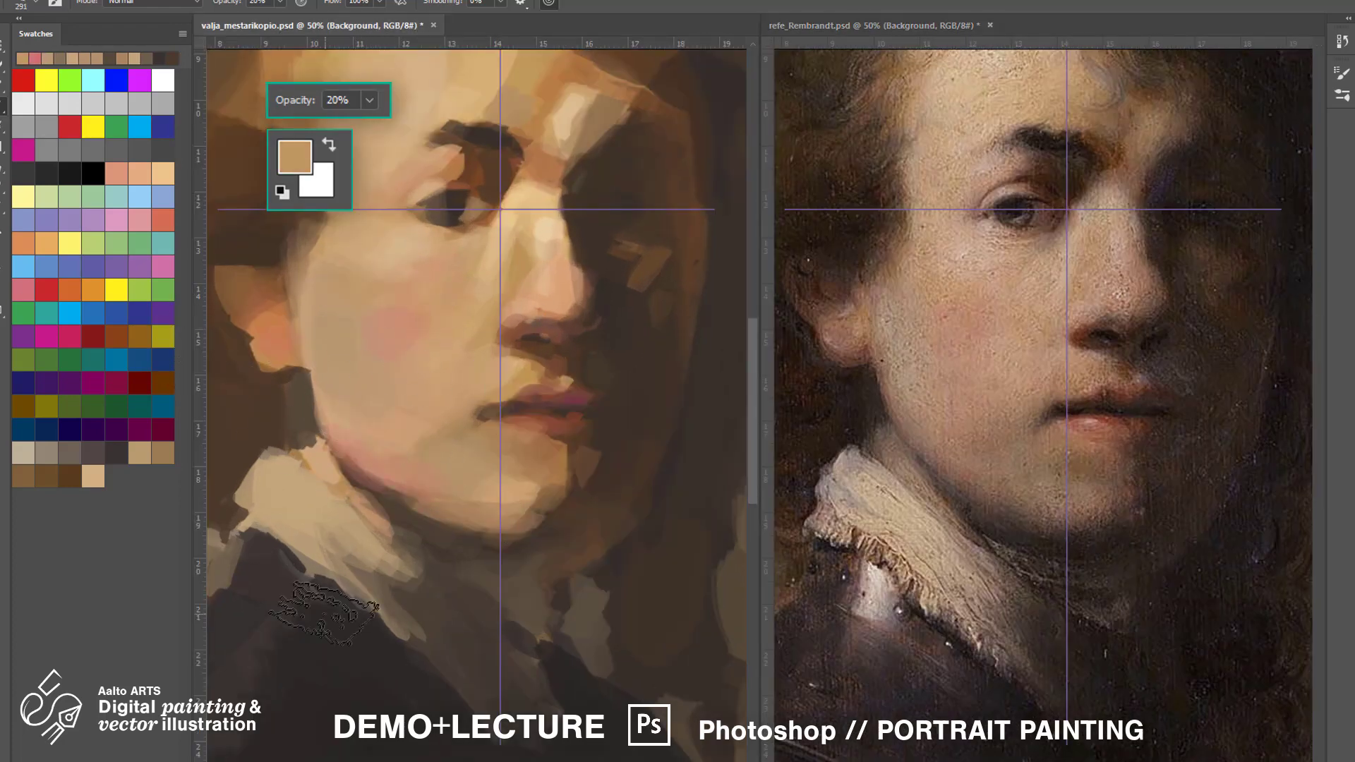
# Soften the chin's shadow edge and the skin around the mouth with sampled browns and tans at 20% opacity.
pyautogui.keyDown('alt'); pyautogui.click(593, 449); pyautogui.keyUp('alt')
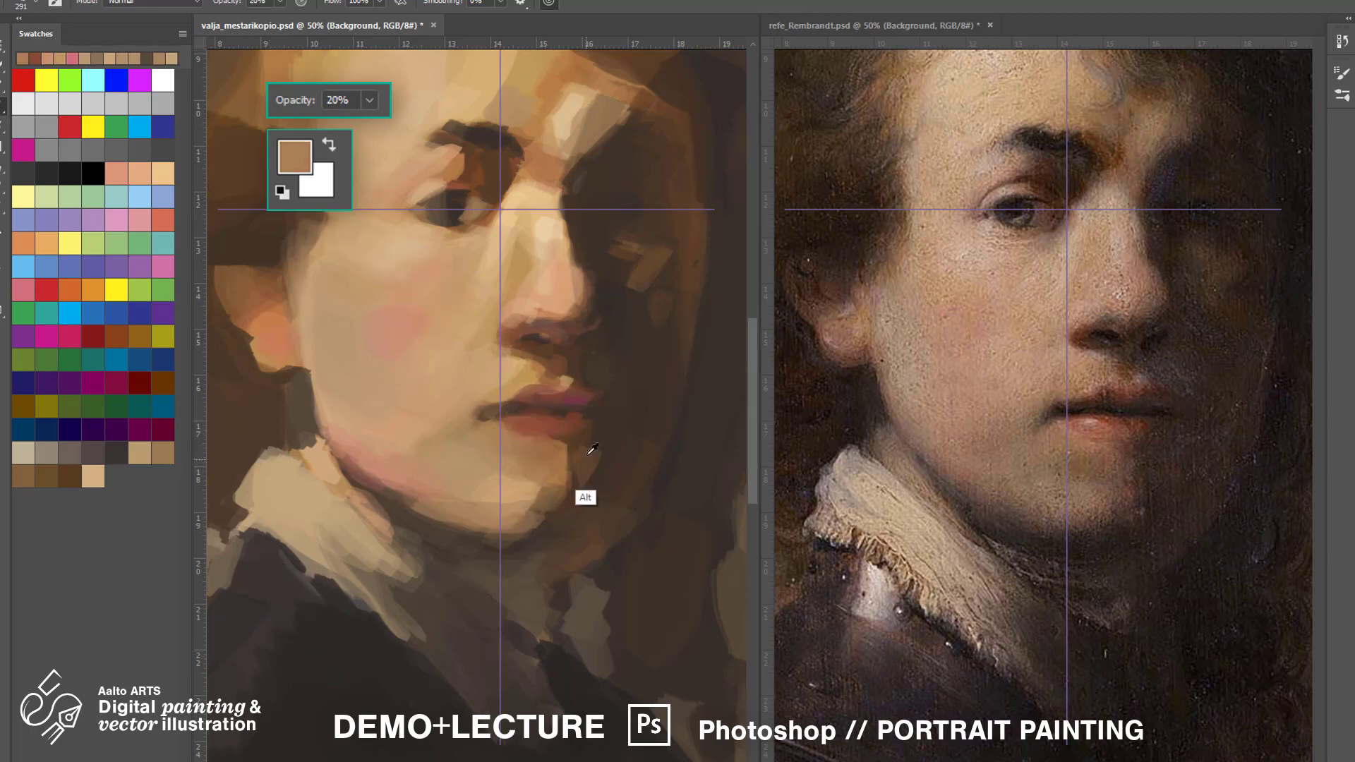
pyautogui.keyDown('alt'); pyautogui.click(559, 454); pyautogui.keyUp('alt')
pyautogui.keyDown('alt'); pyautogui.click(468, 475); pyautogui.keyUp('alt')
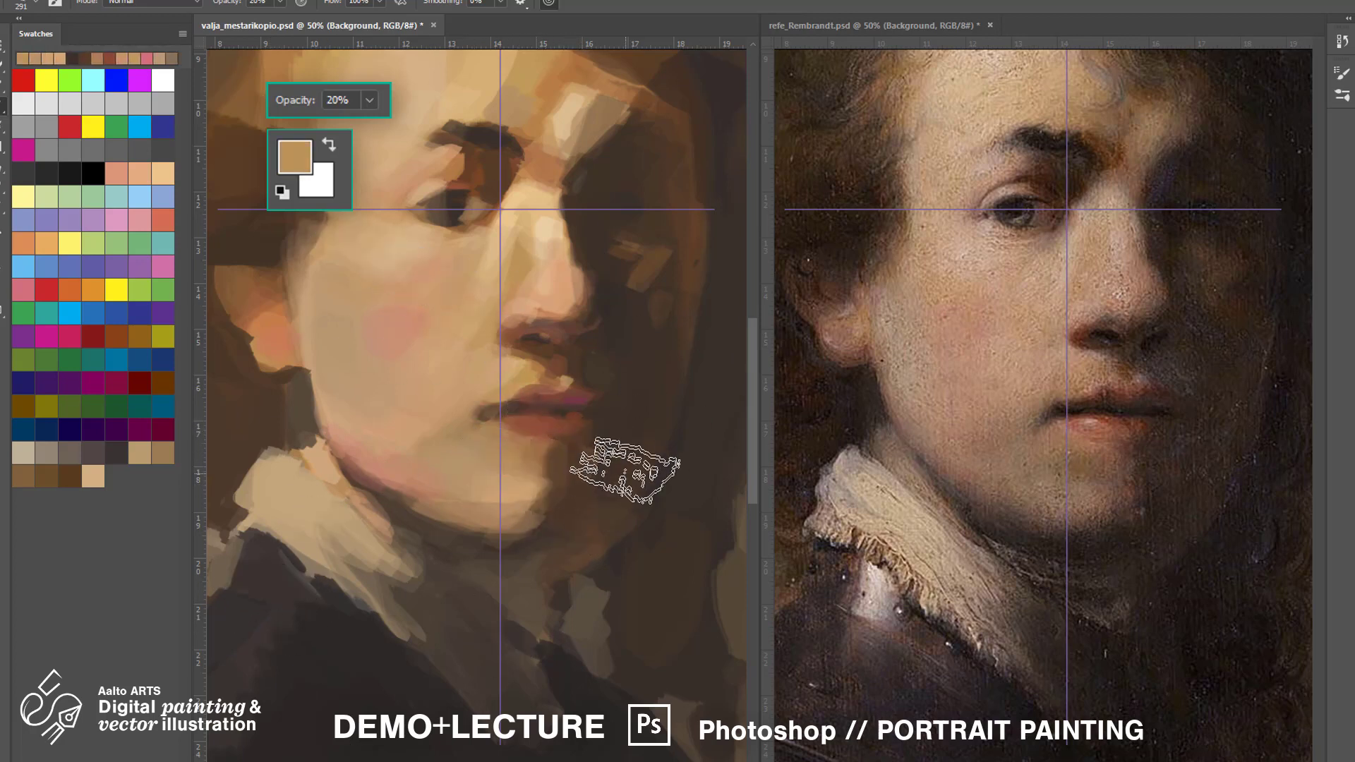
pyautogui.keyDown('alt'); pyautogui.click(544, 387); pyautogui.keyUp('alt')
pyautogui.keyDown('alt'); pyautogui.click(529, 205); pyautogui.keyUp('alt')
pyautogui.moveTo(494, 381); pyautogui.dragTo(447, 393)
pyautogui.keyDown('alt'); pyautogui.click(305, 397); pyautogui.keyUp('alt')
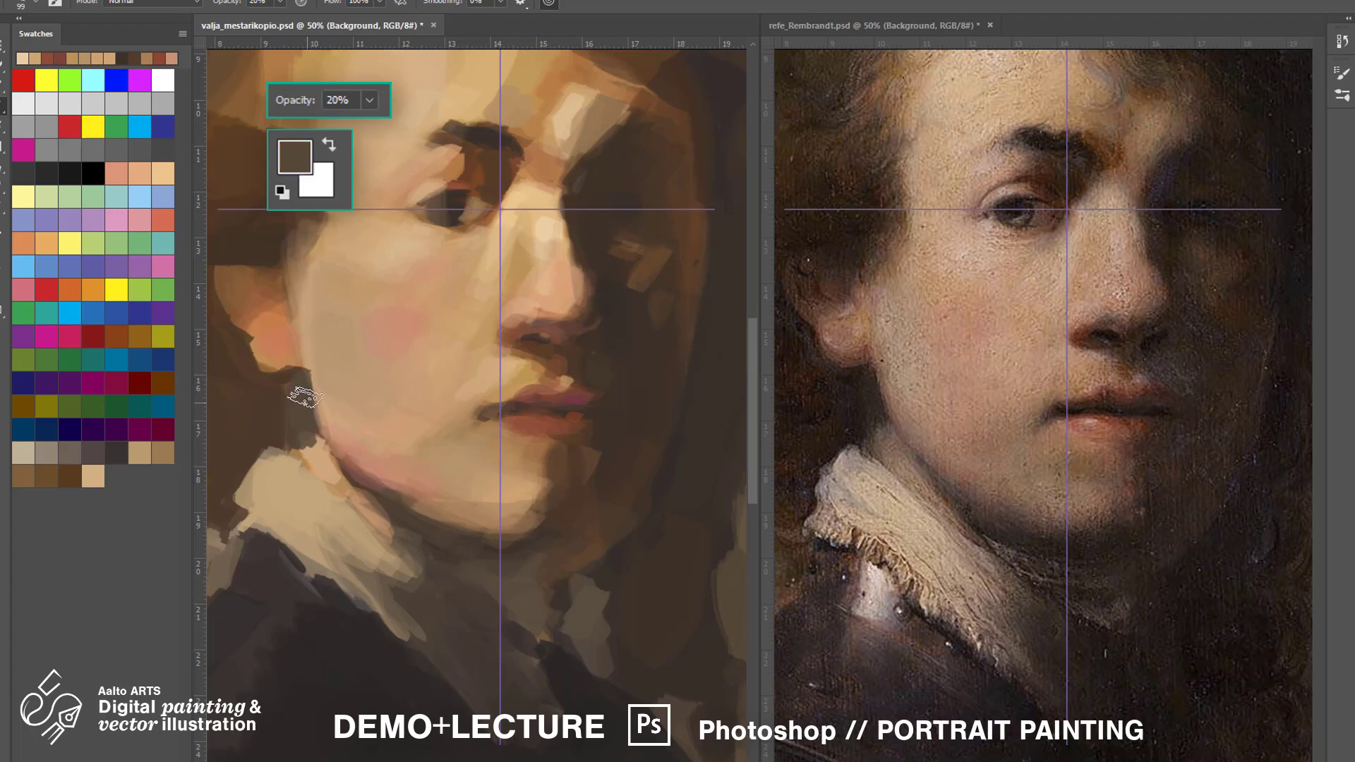
pyautogui.hotkey('ctrl', '-')
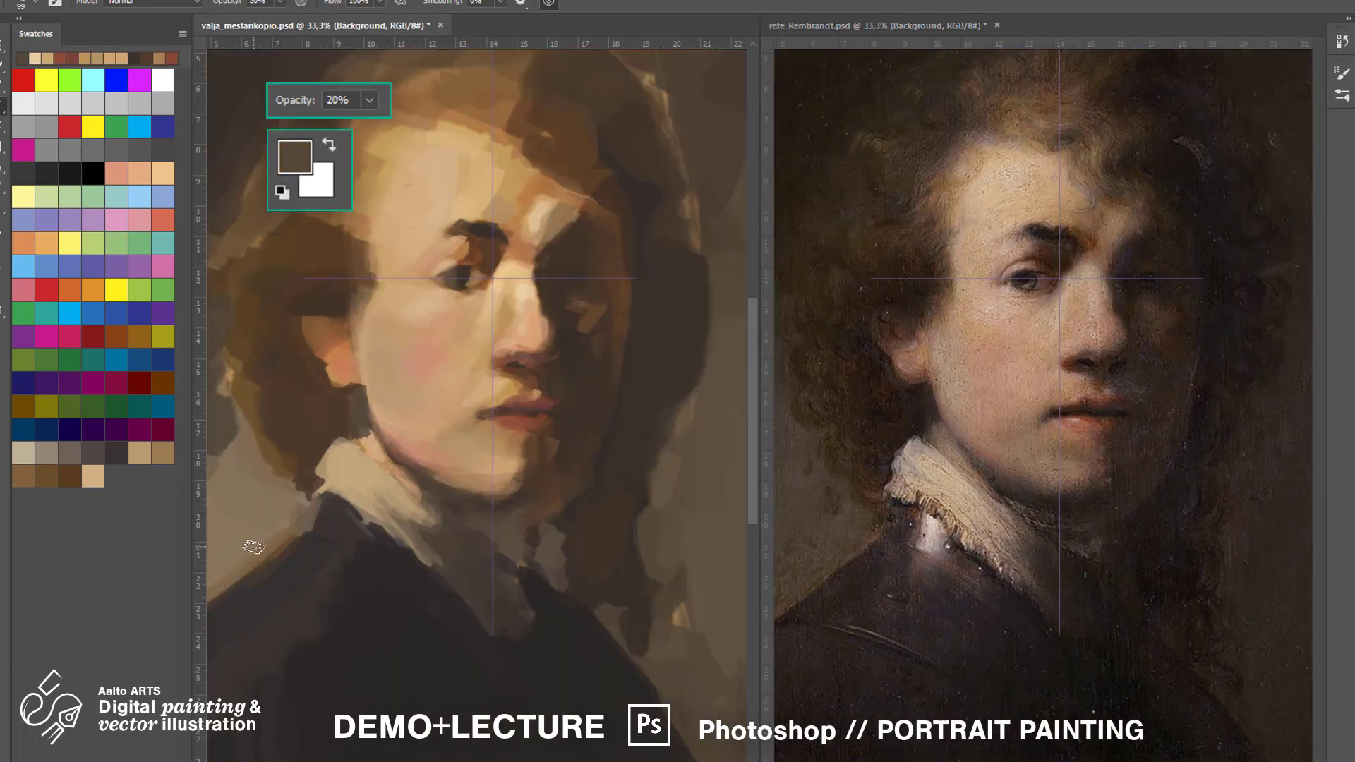
# Refine the nose's underside and bridge and the chin with a smaller brush, using sampled reddish brown, peach and tan at 80% opacity.
pyautogui.hotkey('ctrl', '+')
pyautogui.hotkey('ctrl', '+')
pyautogui.keyDown('alt'); pyautogui.click(548, 342); pyautogui.keyUp('alt')
pyautogui.press('8')
pyautogui.press('[')
pyautogui.press('[')
pyautogui.press('[')
pyautogui.press('[')
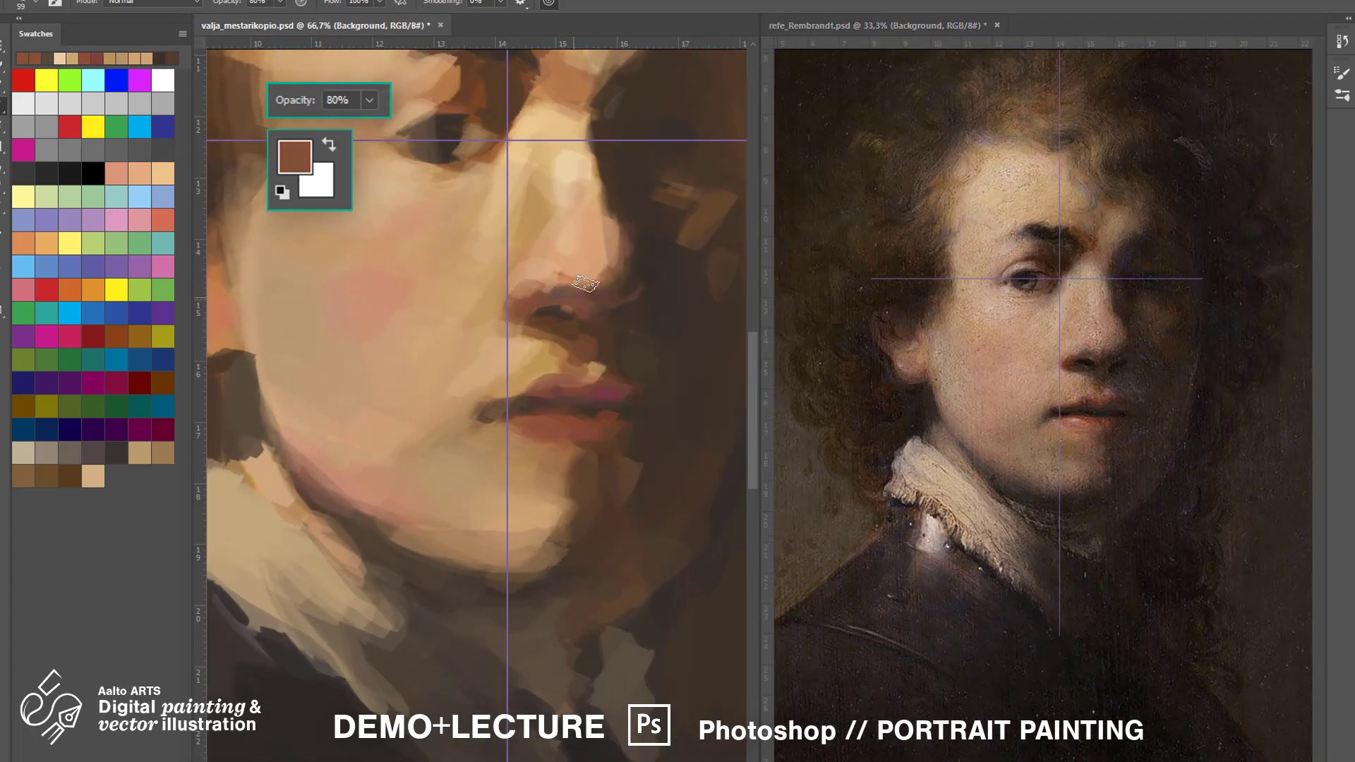
pyautogui.keyDown('alt'); pyautogui.click(546, 249); pyautogui.keyUp('alt')
pyautogui.keyDown('alt'); pyautogui.click(517, 135); pyautogui.keyUp('alt')
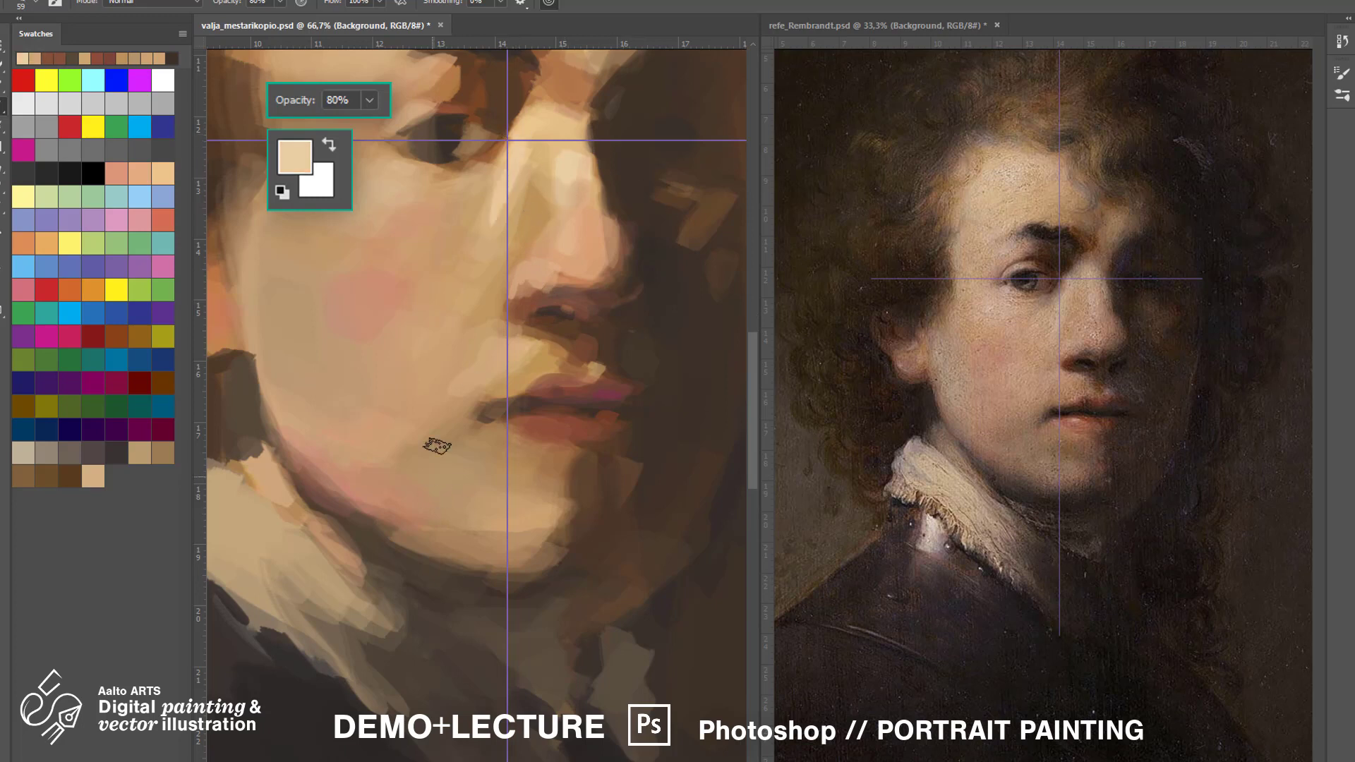
pyautogui.keyDown('alt'); pyautogui.click(515, 570); pyautogui.keyUp('alt')
pyautogui.keyDown('alt'); pyautogui.click(483, 554); pyautogui.keyUp('alt')
# Rework the area between the inner eye corner and the side of the nose with sampled light browns at 80% opacity.
pyautogui.keyDown('alt'); pyautogui.click(497, 169); pyautogui.keyUp('alt')
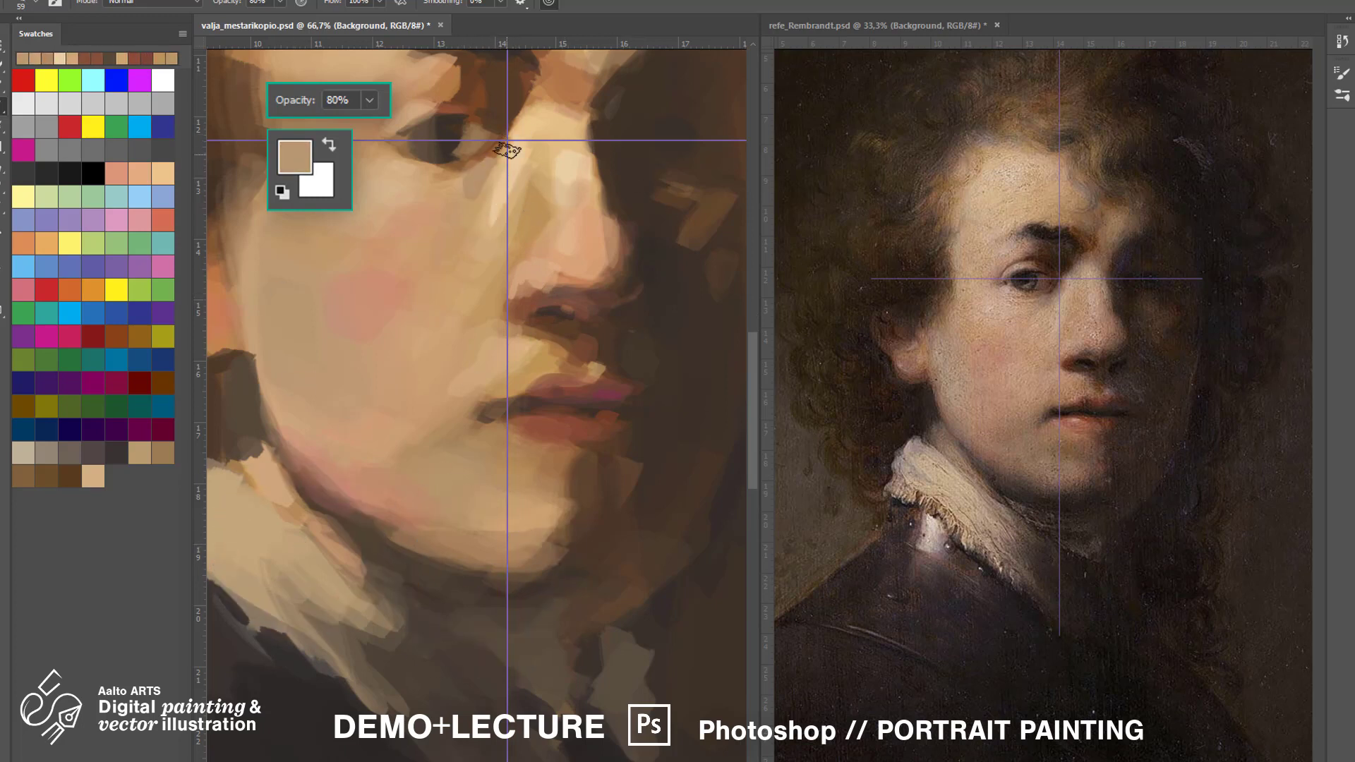
pyautogui.keyDown('alt'); pyautogui.click(469, 197); pyautogui.keyUp('alt')
pyautogui.keyDown('alt'); pyautogui.click(472, 212); pyautogui.keyUp('alt')
pyautogui.keyDown('alt'); pyautogui.click(490, 163); pyautogui.keyUp('alt')
# Detail the lit eye, its upper lid and the shadow beneath the brow with sampled browns at 70% opacity.
pyautogui.press('7')
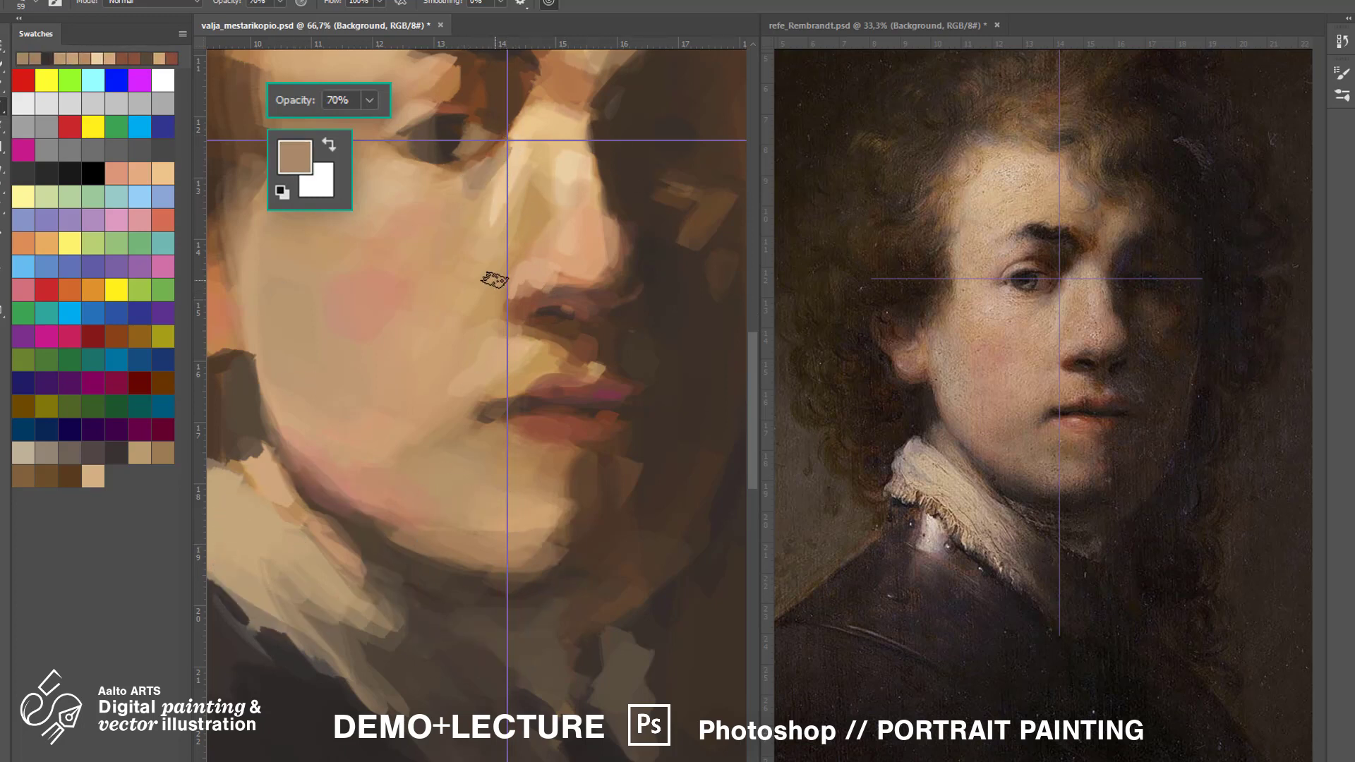
pyautogui.keyDown('alt'); pyautogui.click(471, 147); pyautogui.keyUp('alt')
pyautogui.keyDown('alt'); pyautogui.click(455, 140); pyautogui.keyUp('alt')
pyautogui.keyDown('alt'); pyautogui.click(409, 111); pyautogui.keyUp('alt')
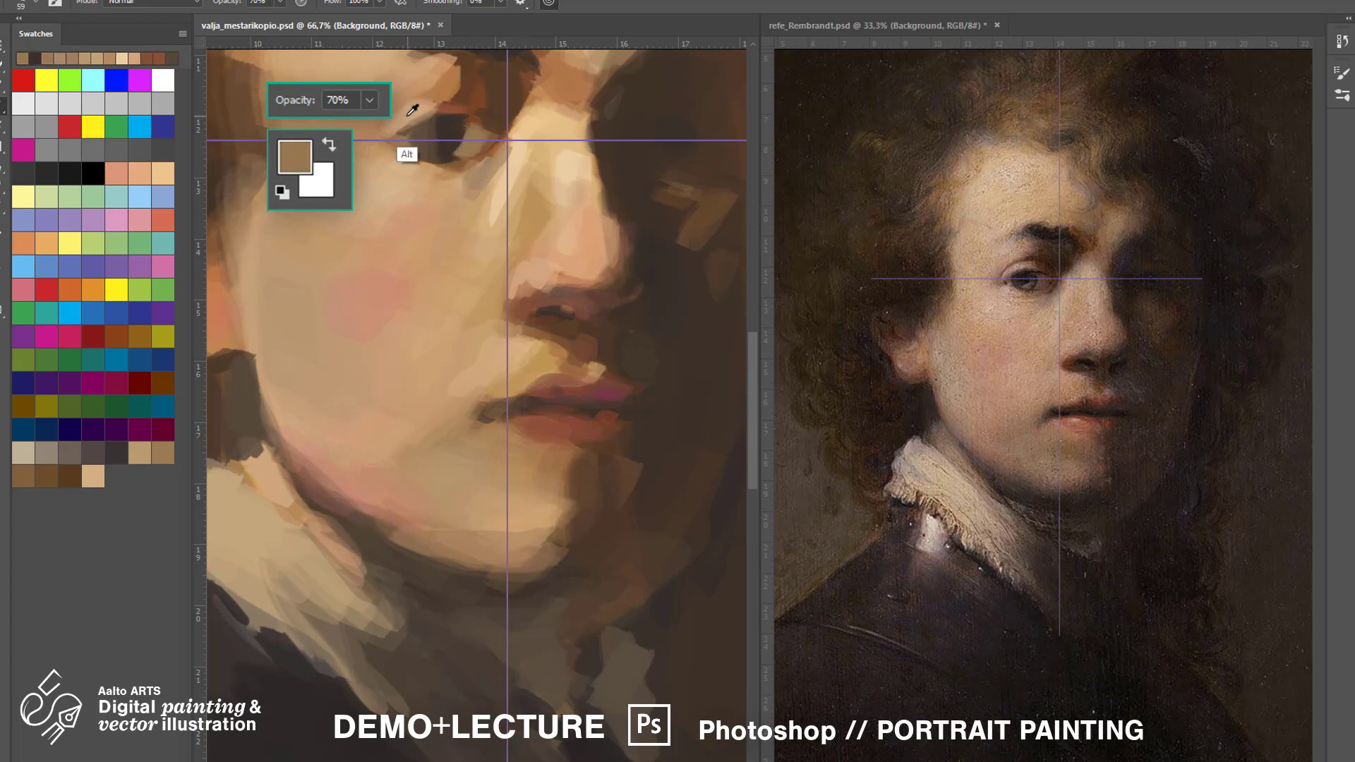
pyautogui.keyDown('alt'); pyautogui.click(482, 94); pyautogui.keyUp('alt')
pyautogui.keyDown('alt'); pyautogui.click(485, 97); pyautogui.keyUp('alt')
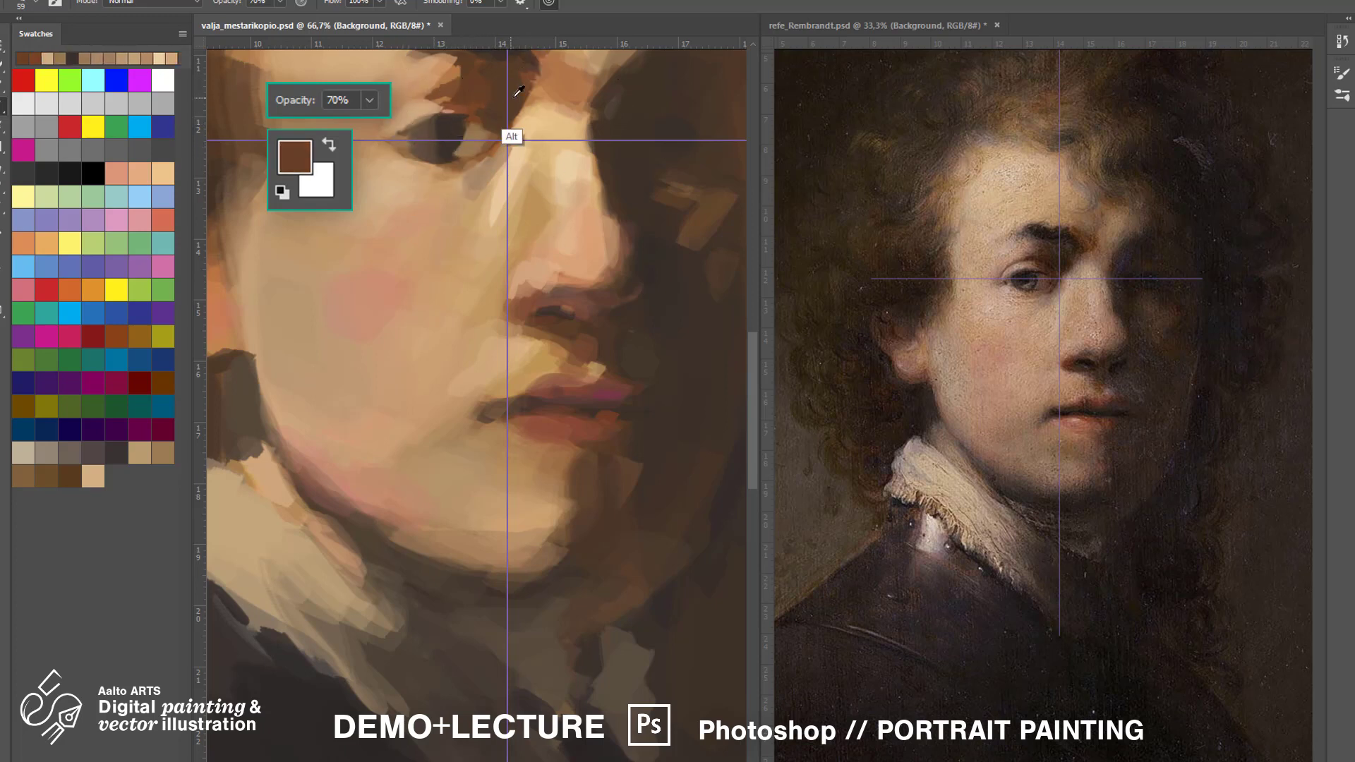
pyautogui.keyDown('alt'); pyautogui.click(490, 104); pyautogui.keyUp('alt')
# Soften the cheek blush with pink sampled from the reference lips and sampled skin tan at 30% opacity, using a larger brush.
pyautogui.keyDown('alt'); pyautogui.click(1087, 395); pyautogui.keyUp('alt')
pyautogui.press('3')
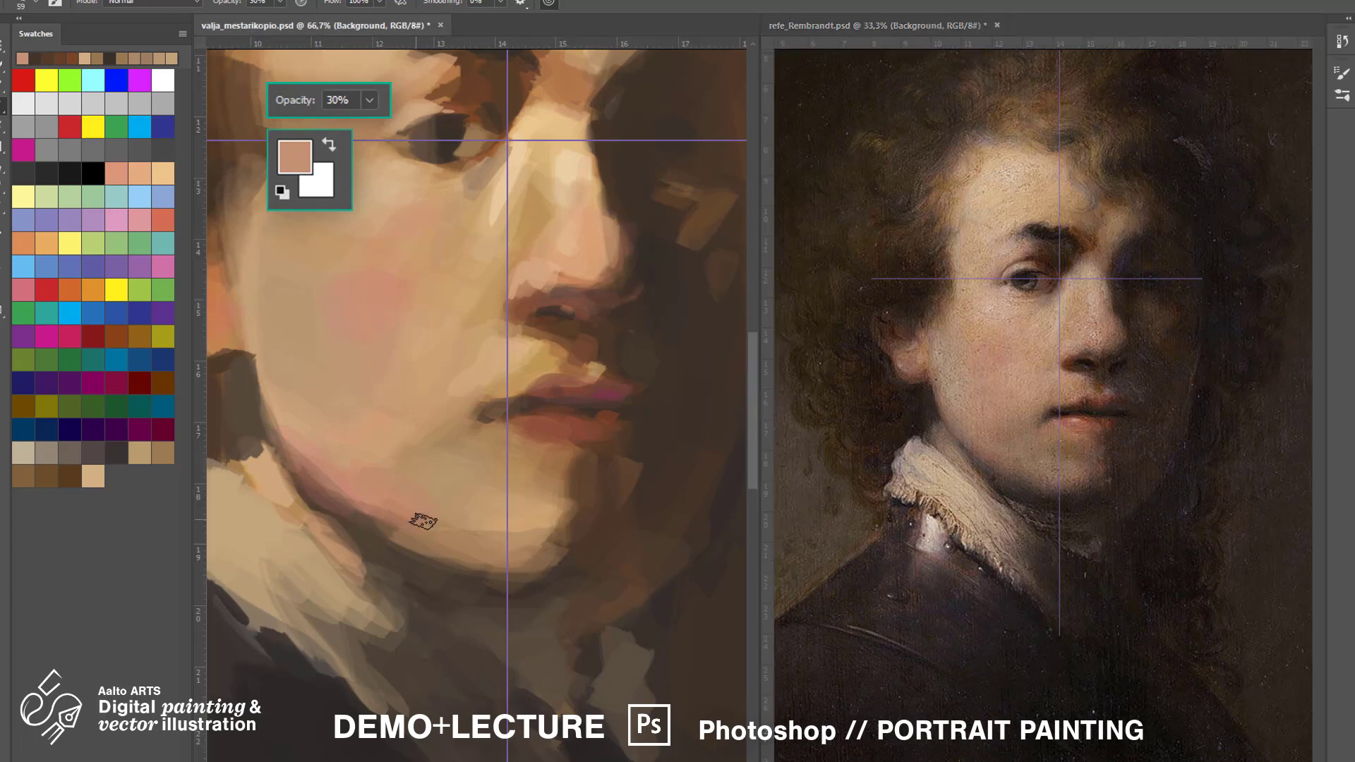
pyautogui.press(']')
pyautogui.press(']')
pyautogui.press(']')
pyautogui.press(']')
pyautogui.keyDown('alt'); pyautogui.click(436, 202); pyautogui.keyUp('alt')
pyautogui.hotkey('ctrl', '-')
# Blend the highlight's edge above the shadowed eye and the eye socket with sampled tans and dark browns at 30% opacity.
pyautogui.keyDown('alt'); pyautogui.click(502, 520); pyautogui.keyUp('alt')
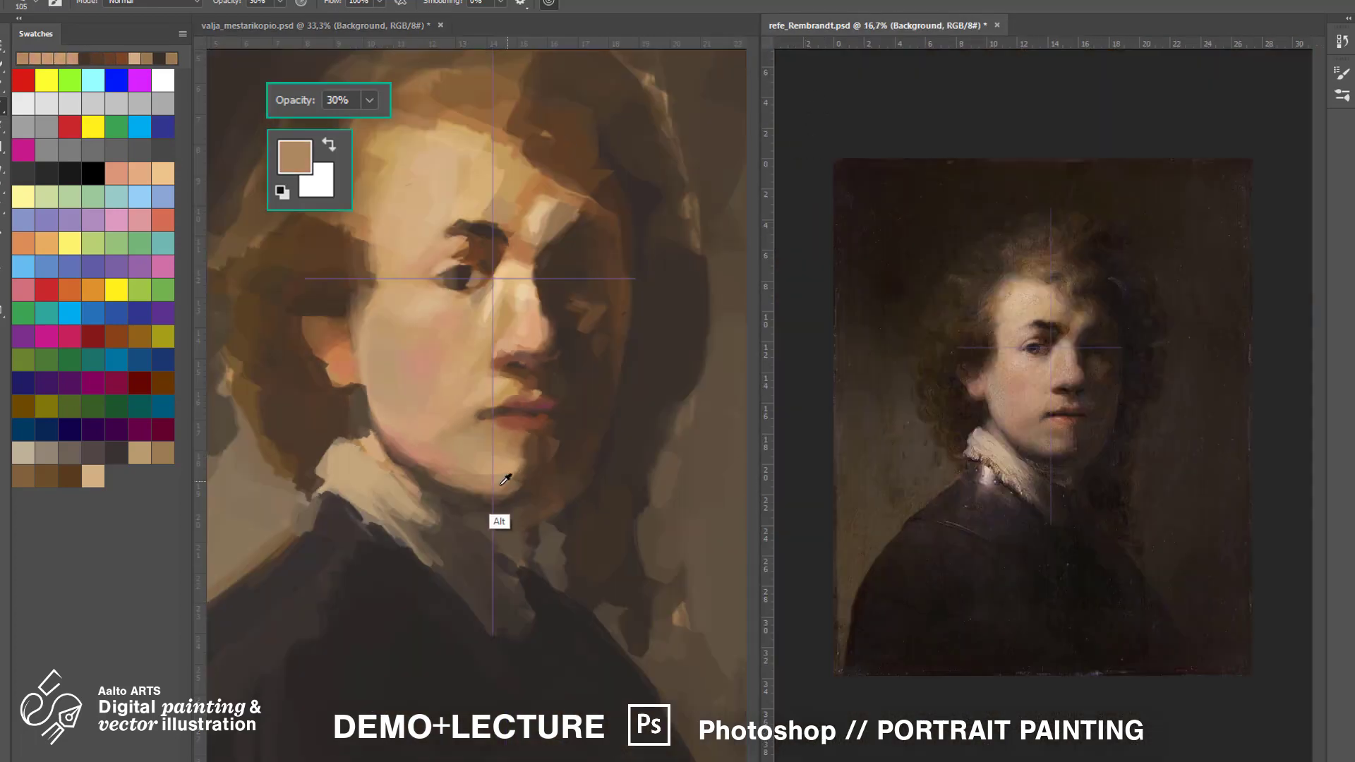
pyautogui.keyDown('alt'); pyautogui.click(516, 128); pyautogui.keyUp('alt')
pyautogui.keyDown('alt'); pyautogui.click(612, 234); pyautogui.keyUp('alt')
pyautogui.hotkey('ctrl', '+')
pyautogui.keyDown('alt'); pyautogui.click(557, 240); pyautogui.keyUp('alt')
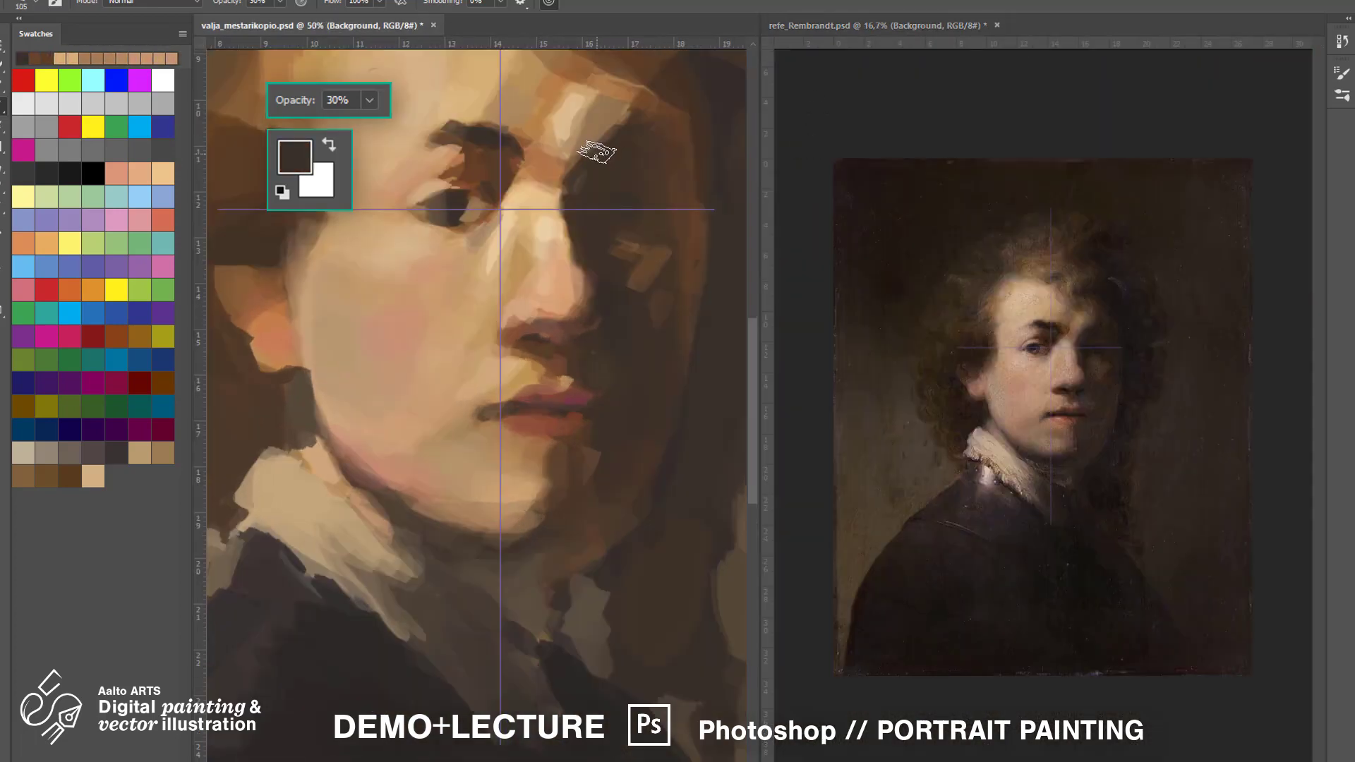
pyautogui.keyDown('alt'); pyautogui.click(610, 190); pyautogui.keyUp('alt')
pyautogui.hotkey('ctrl', '-')
pyautogui.hotkey('ctrl', '-')
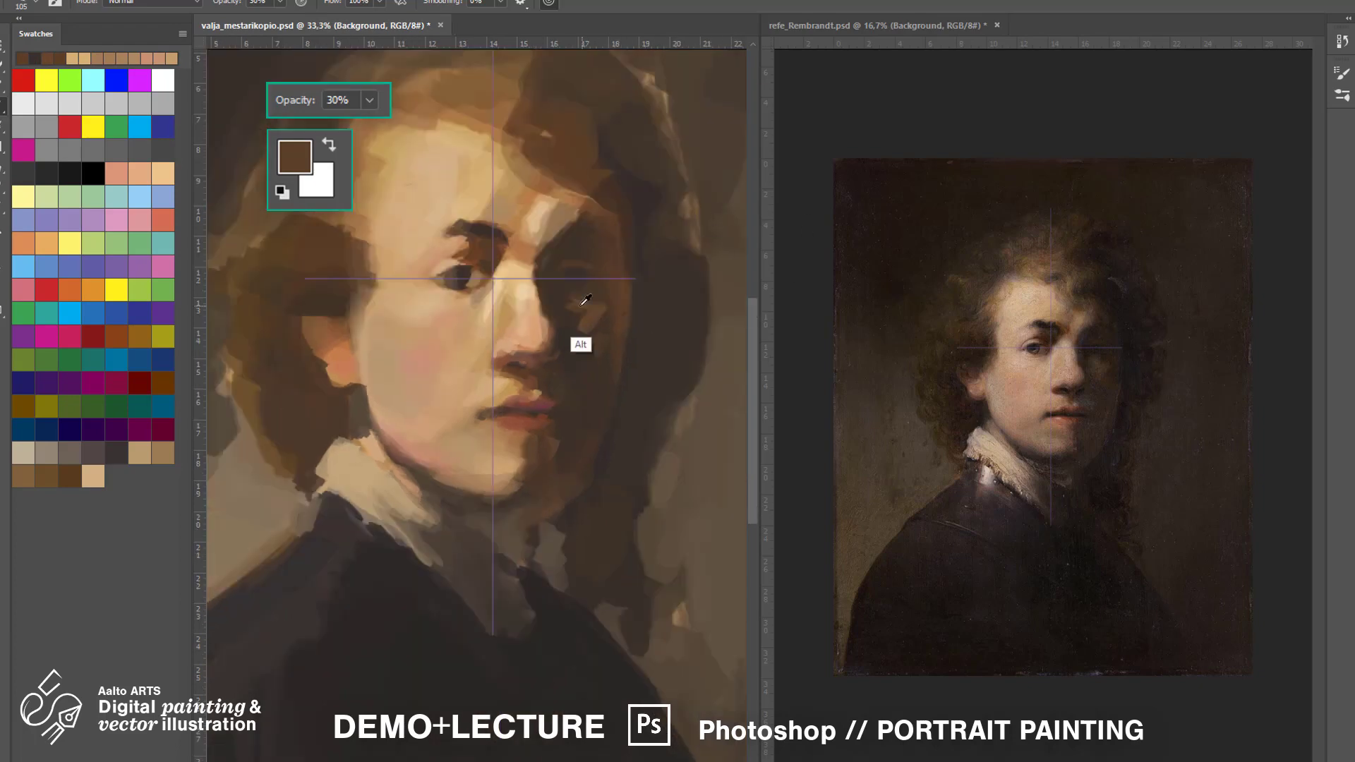
# Refine the hair's lower edge beside the collar with sampled browns at 70% opacity, using a larger brush.
pyautogui.keyDown('alt'); pyautogui.click(560, 303); pyautogui.keyUp('alt')
pyautogui.keyDown('alt'); pyautogui.click(348, 475); pyautogui.keyUp('alt')
pyautogui.press(']')
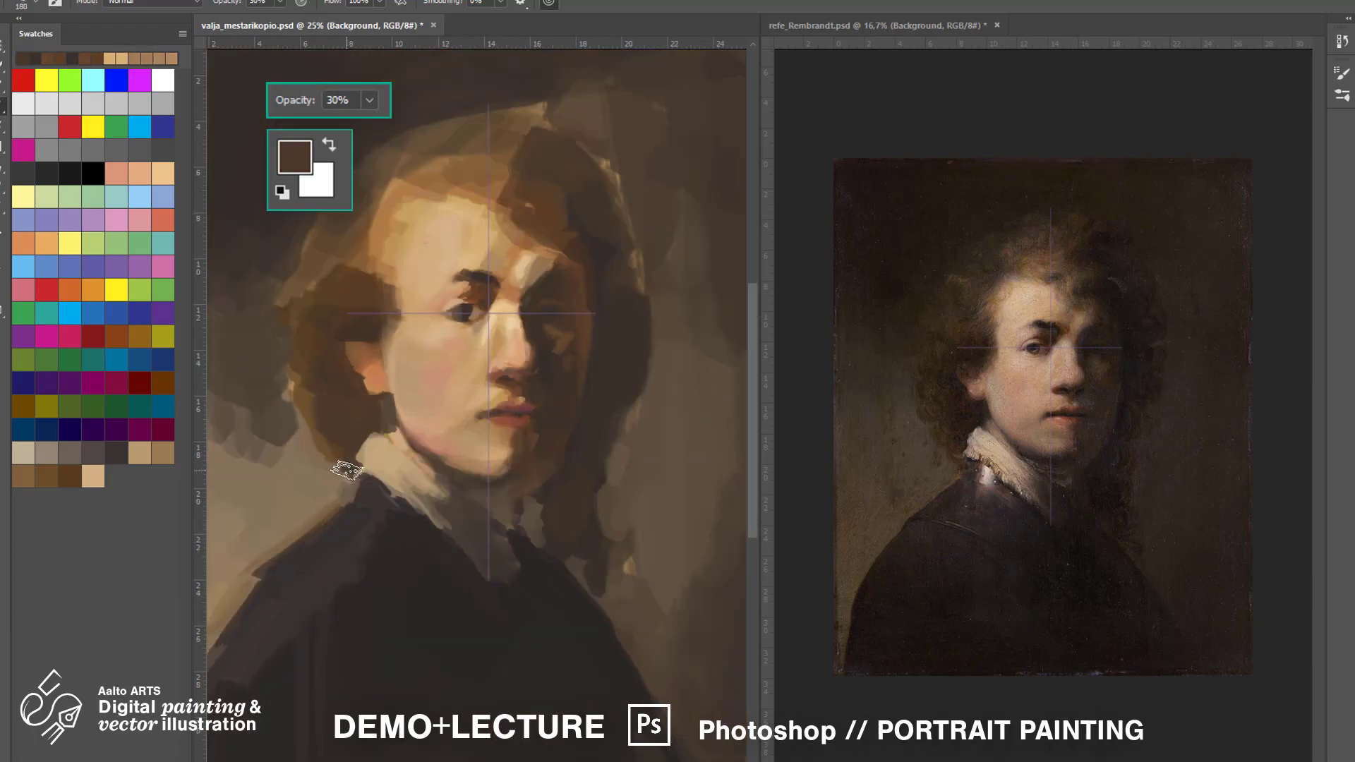
pyautogui.keyDown('alt'); pyautogui.click(346, 465); pyautogui.keyUp('alt')
pyautogui.press('7')
pyautogui.moveTo(328, 462)
pyautogui.mouseDown()
pyautogui.moveTo(348, 469)
pyautogui.moveTo(338, 463)
pyautogui.mouseUp()
pyautogui.keyDown('alt'); pyautogui.click(346, 471); pyautogui.keyUp('alt')
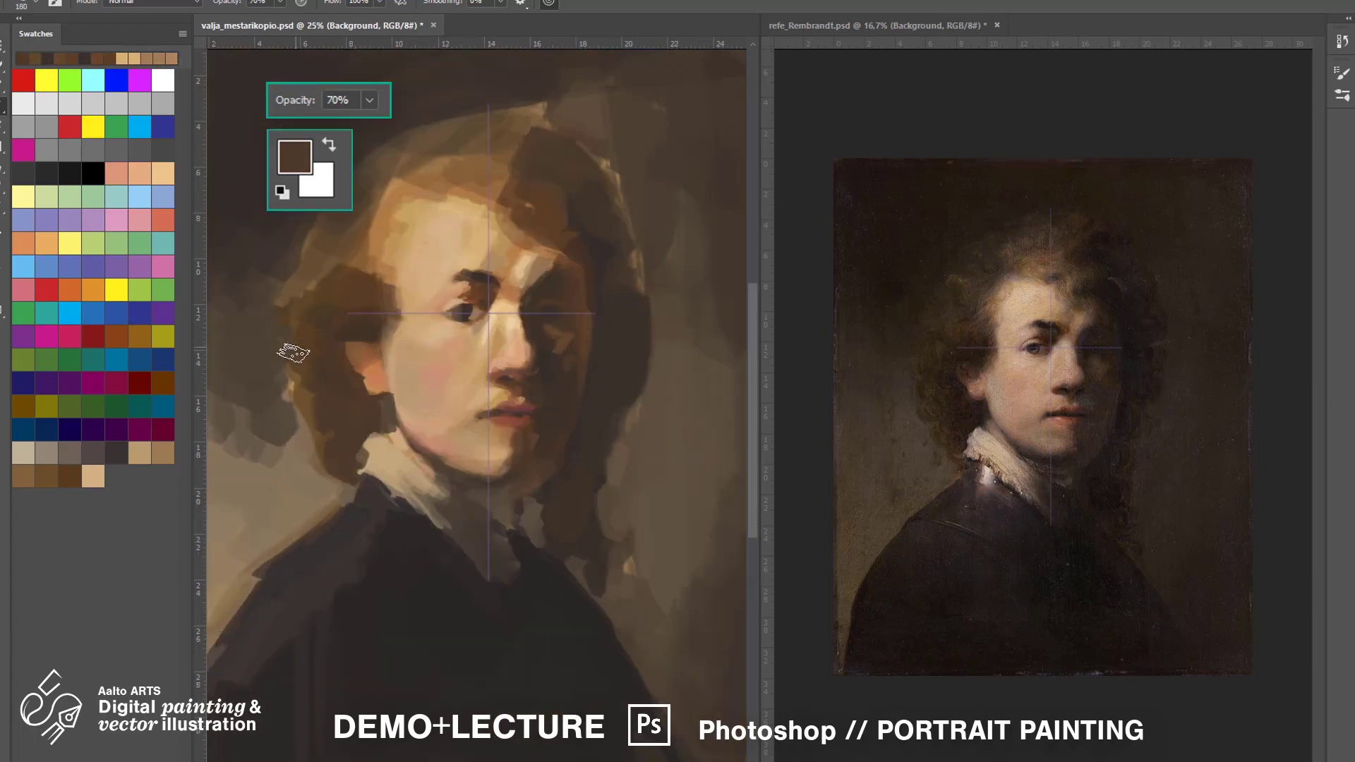
# Blend the lit-side hair edge and shoulder contour into the background with sampled browns at 30% opacity.
pyautogui.press('3')
pyautogui.keyDown('alt'); pyautogui.click(277, 441); pyautogui.keyUp('alt')
pyautogui.moveTo(289, 399); pyautogui.dragTo(288, 451)
pyautogui.moveTo(324, 536); pyautogui.dragTo(394, 501)
pyautogui.keyDown('alt'); pyautogui.click(293, 378); pyautogui.keyUp('alt')
pyautogui.moveTo(286, 424); pyautogui.dragTo(282, 480)
pyautogui.keyDown('alt'); pyautogui.click(254, 504); pyautogui.keyUp('alt')
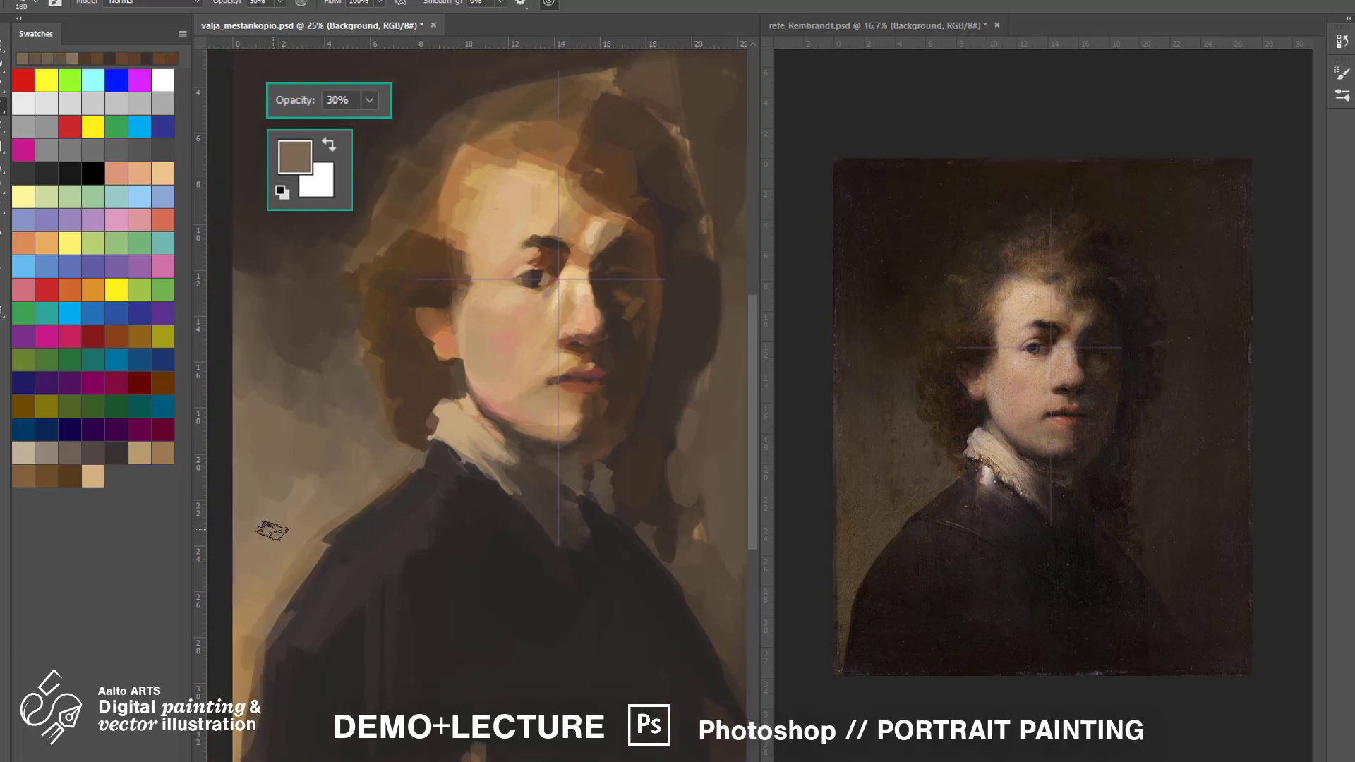
pyautogui.hotkey('ctrl', '-')
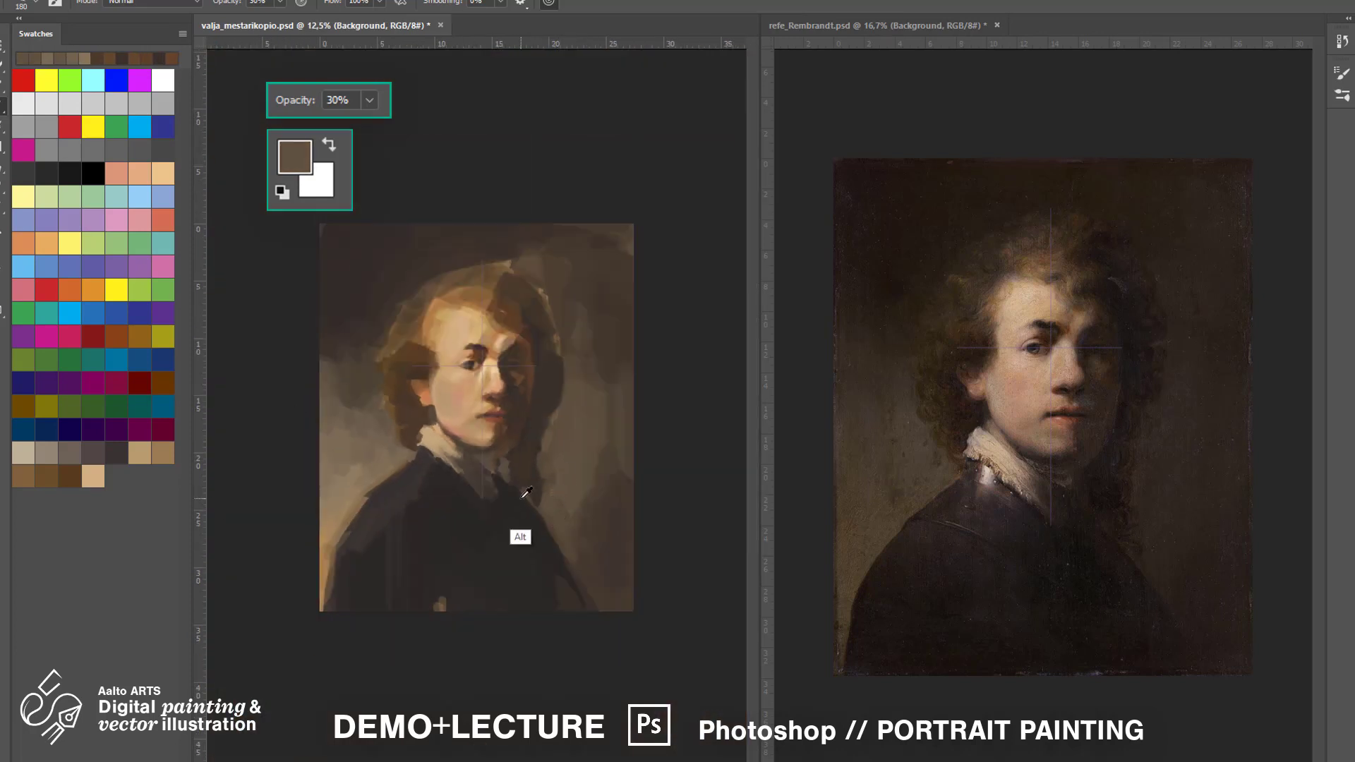
# Reshape the lower hair on the shadow side with sampled dark brown and background tones at 80% opacity.
pyautogui.hotkey('ctrl', '+')
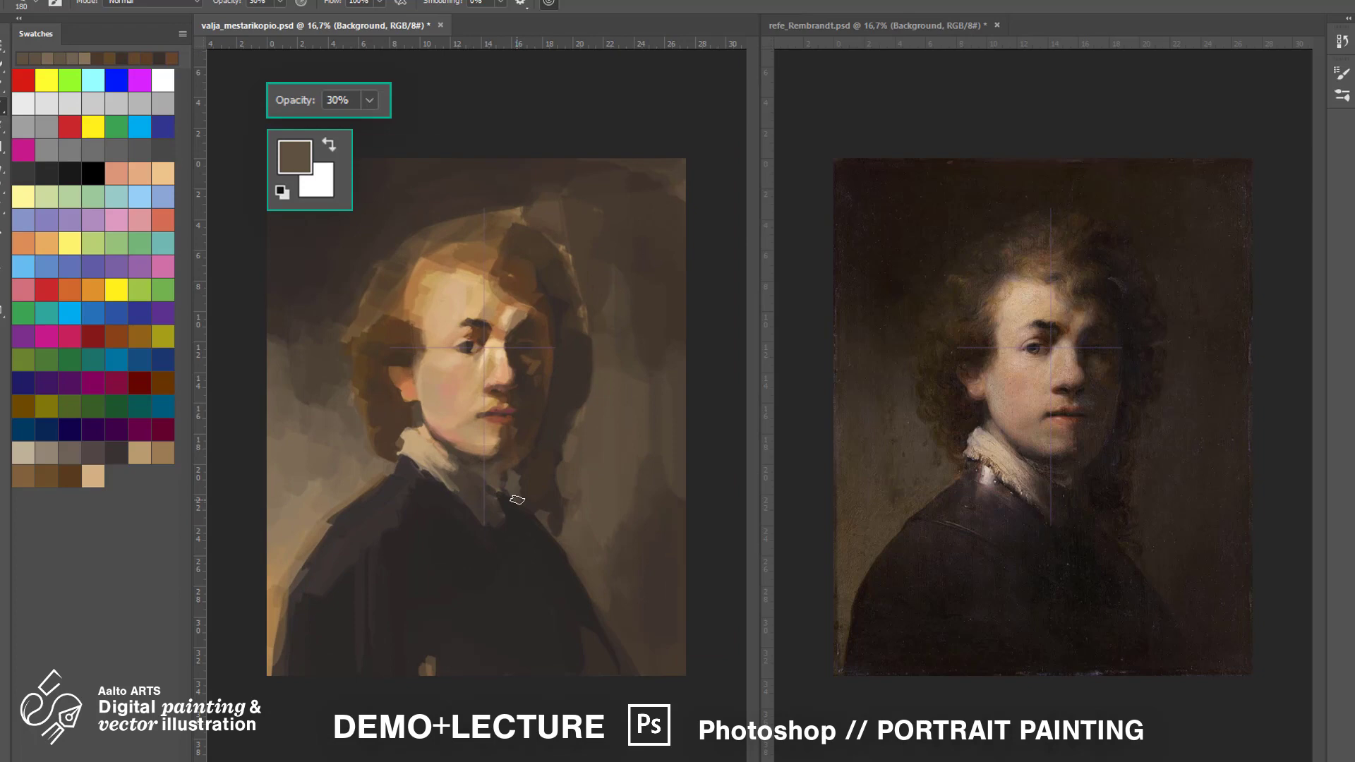
pyautogui.keyDown('alt'); pyautogui.click(547, 477); pyautogui.keyUp('alt')
pyautogui.press('8')
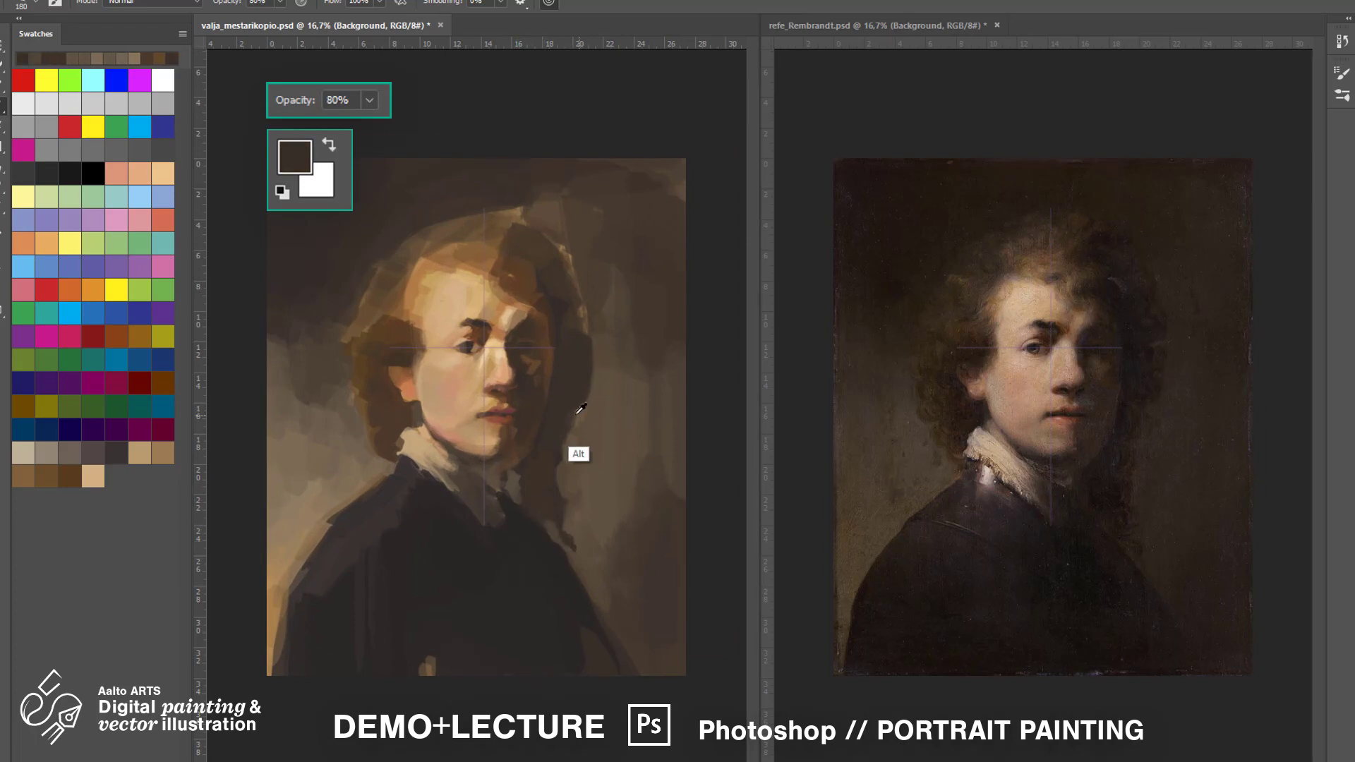
pyautogui.hotkey('ctrl', '+')
pyautogui.keyDown('alt'); pyautogui.click(562, 448); pyautogui.keyUp('alt')
pyautogui.keyDown('alt'); pyautogui.click(576, 537); pyautogui.keyUp('alt')
pyautogui.keyDown('alt'); pyautogui.click(572, 411); pyautogui.keyUp('alt')
# Darken and soften the hair's outer edges against the background with sampled dark browns at 20% opacity, using a 401 px brush.
pyautogui.press('2')
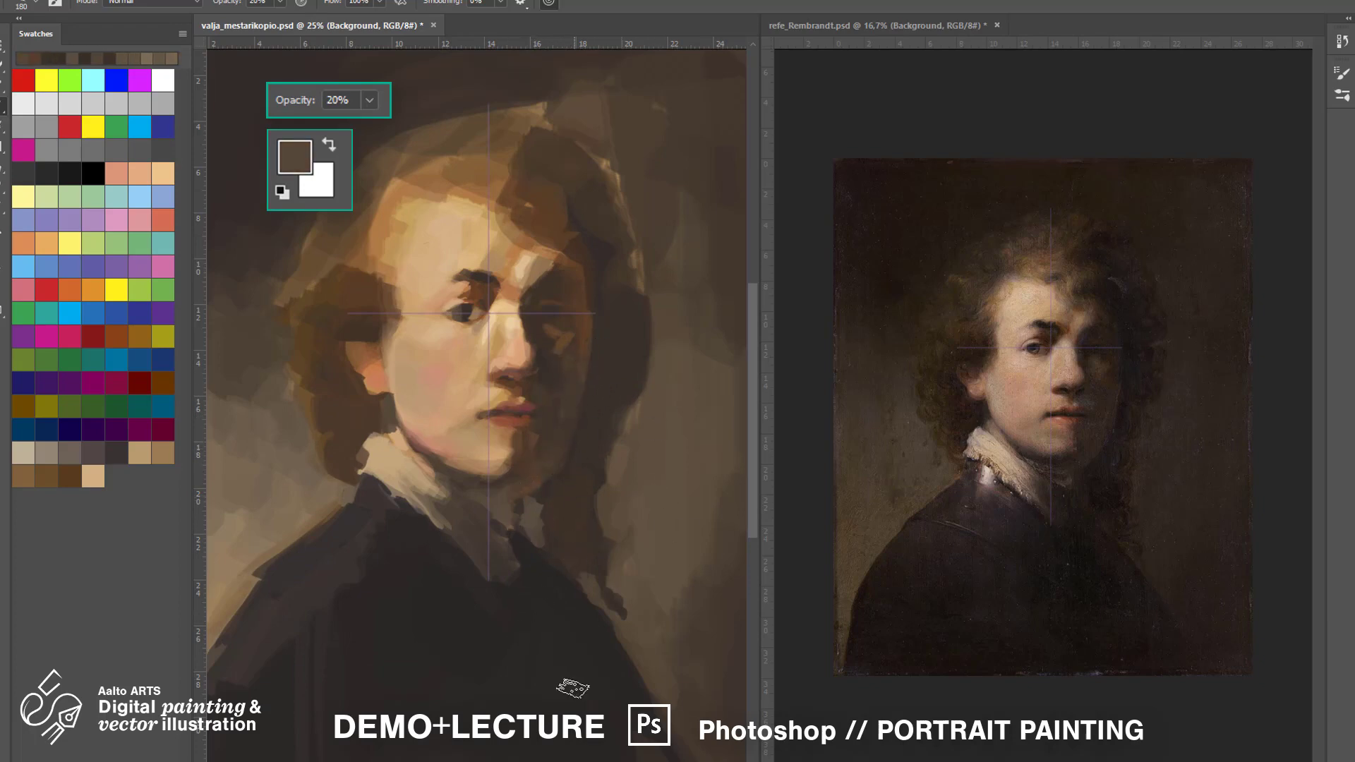
pyautogui.hotkey('ctrl', '+')
pyautogui.keyDown('alt'); pyautogui.click(612, 277); pyautogui.keyUp('alt')
pyautogui.hotkey('ctrl', '-')
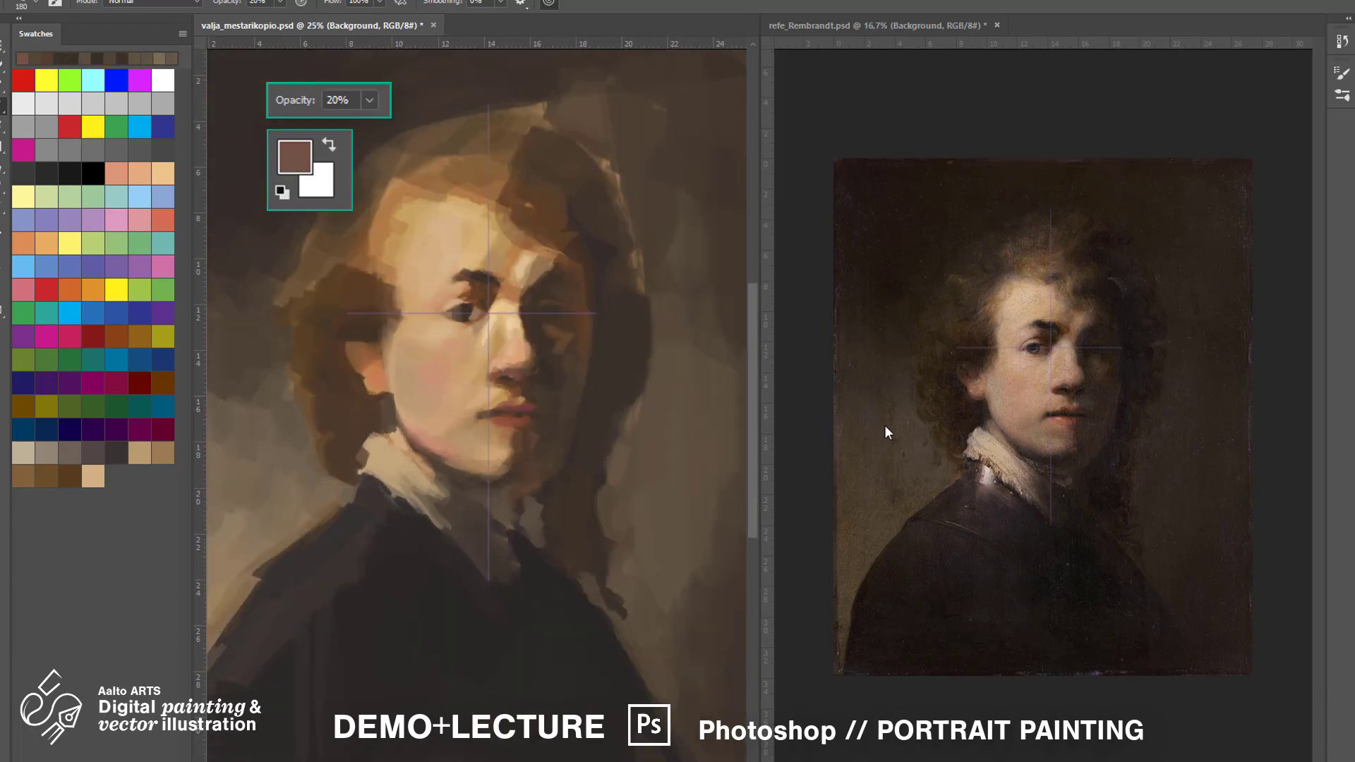
pyautogui.hotkey('ctrl', '-')
pyautogui.keyDown('alt'); pyautogui.click(354, 235); pyautogui.keyUp('alt')
pyautogui.rightClick(361, 256)
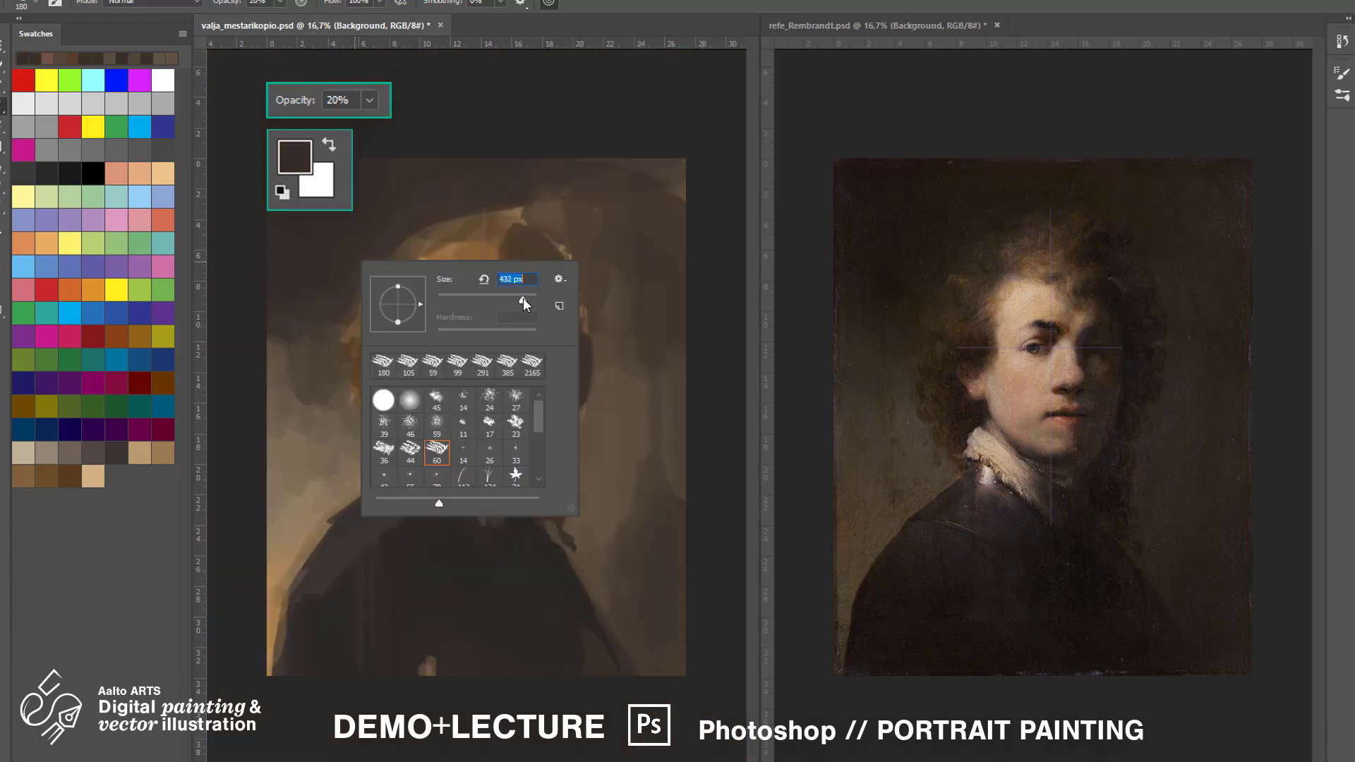
pyautogui.press('Escape')
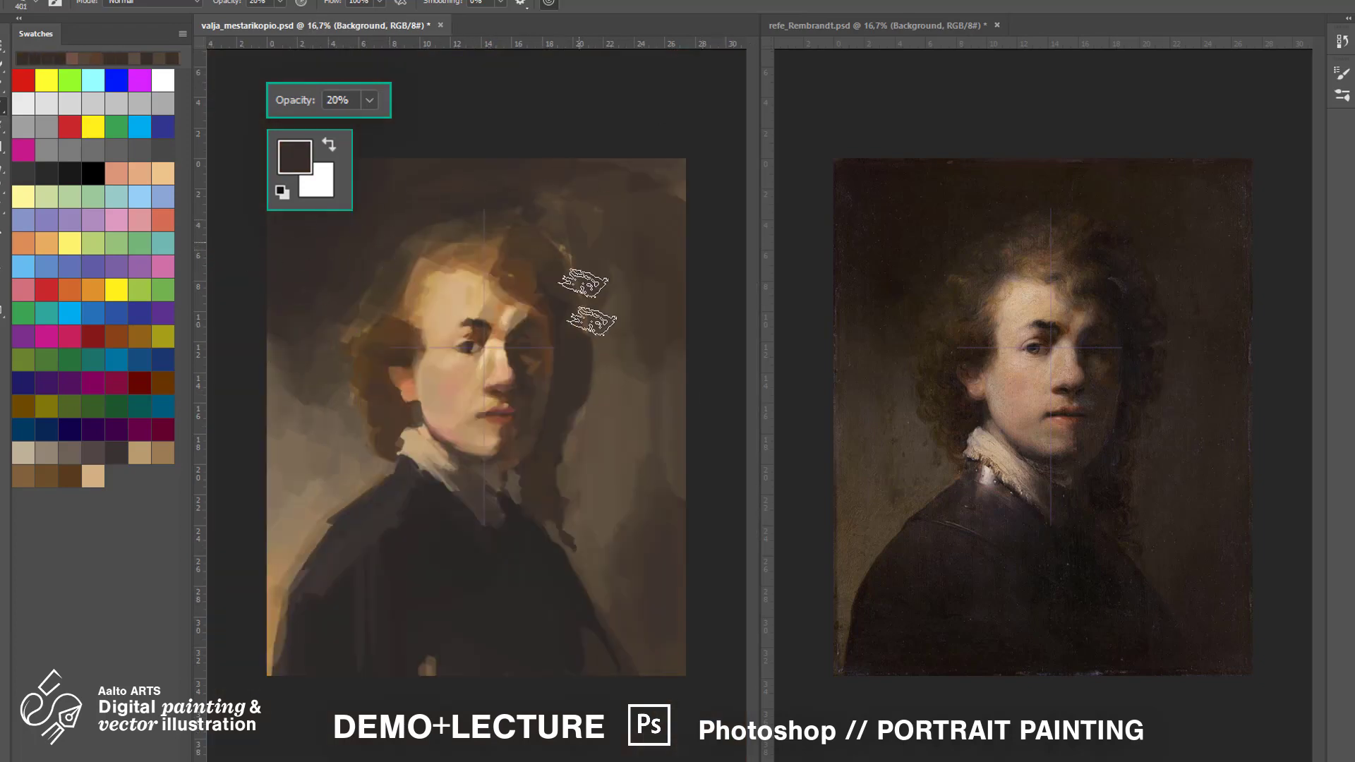
pyautogui.keyDown('alt'); pyautogui.click(623, 389); pyautogui.keyUp('alt')
# Match the reference's zoom at 50% and darken the lit eye with sampled dark brown, using a 70 px brush at 80% opacity.
pyautogui.hotkey('ctrl', '+')
pyautogui.hotkey('ctrl', '+')
pyautogui.hotkey('ctrl', '+')
pyautogui.hotkey('ctrl', 'Tab')
pyautogui.hotkey('ctrl', '+')
pyautogui.hotkey('ctrl', '+')
pyautogui.hotkey('ctrl', '+')
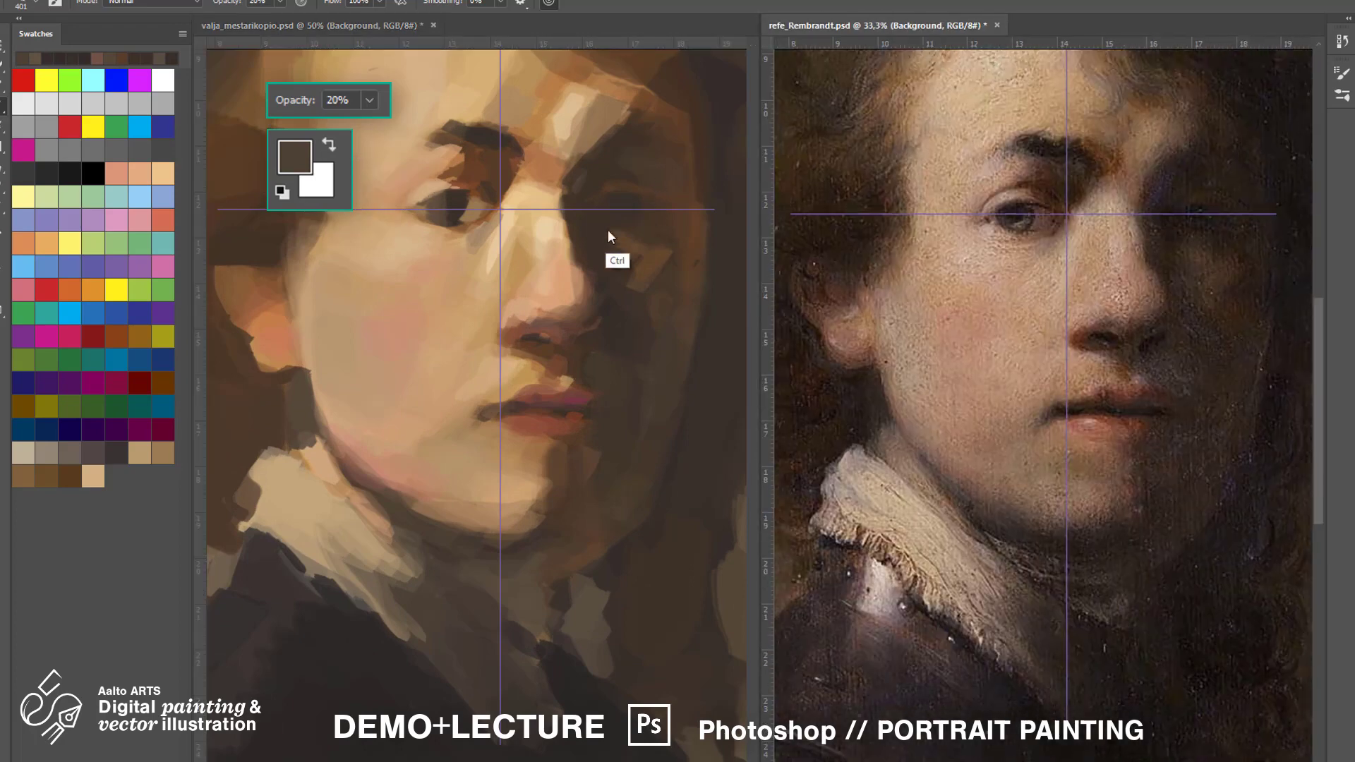
pyautogui.hotkey('ctrl', 'Tab')
pyautogui.rightClick(445, 201)
pyautogui.write('70')
pyautogui.press('Return')
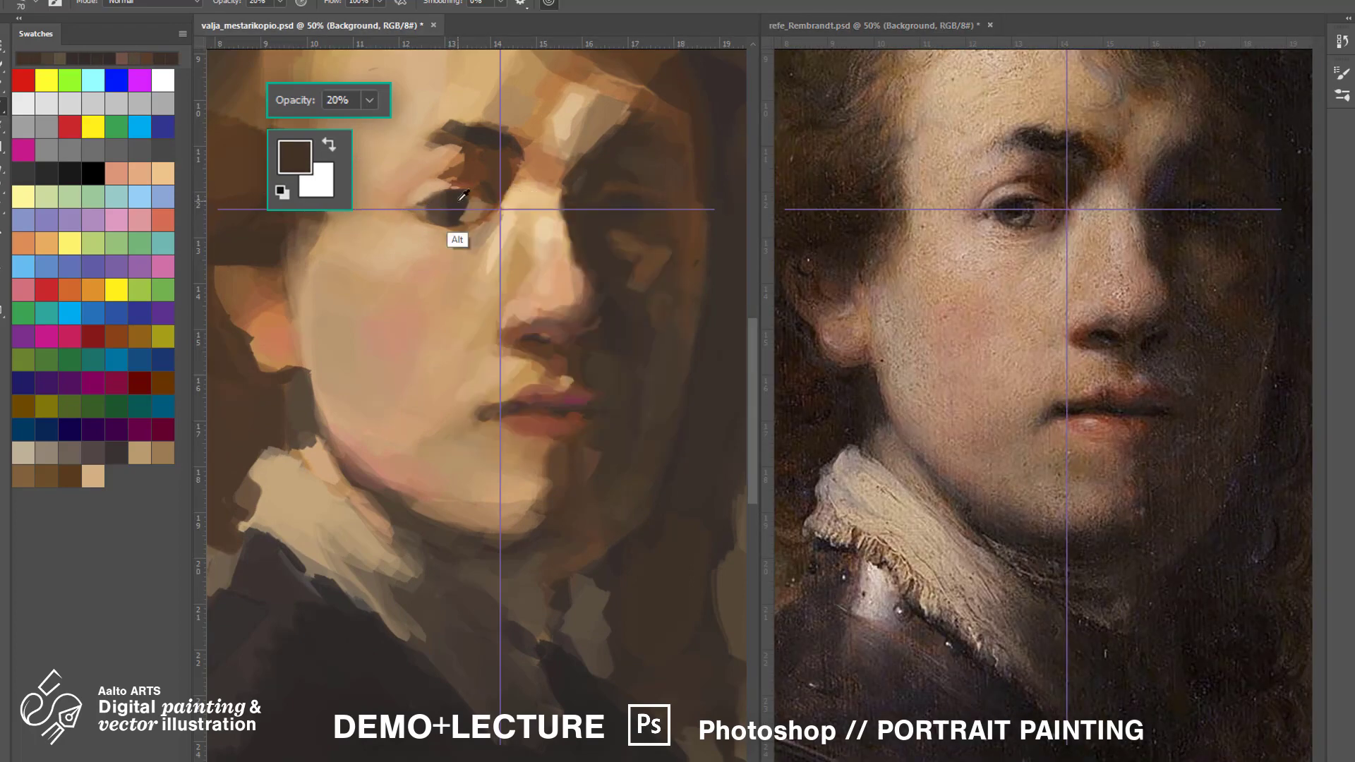
pyautogui.press('8')
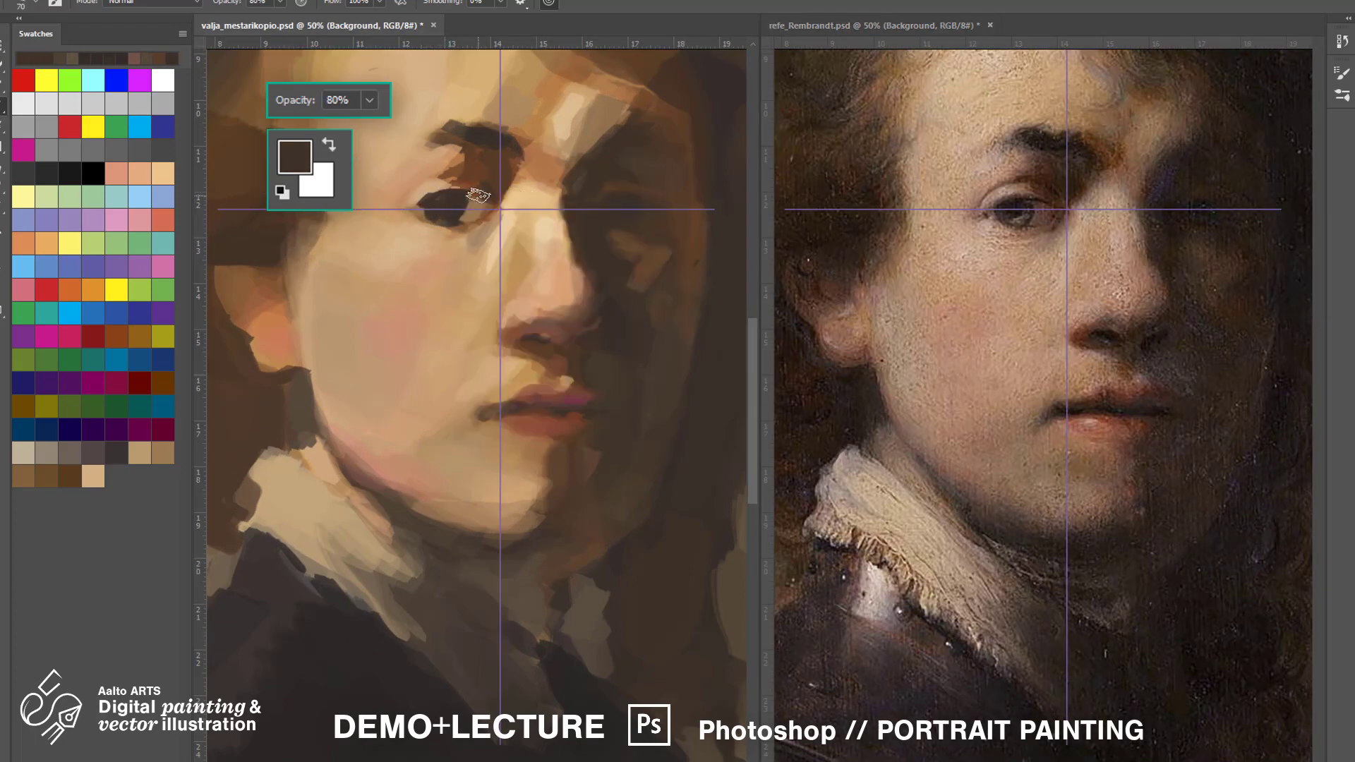
# Define the lit eye's upper lid and outer corner with sampled skin tan and browns at 80% opacity.
pyautogui.keyDown('alt'); pyautogui.click(430, 231); pyautogui.keyUp('alt')
pyautogui.keyDown('alt'); pyautogui.click(439, 181); pyautogui.keyUp('alt')
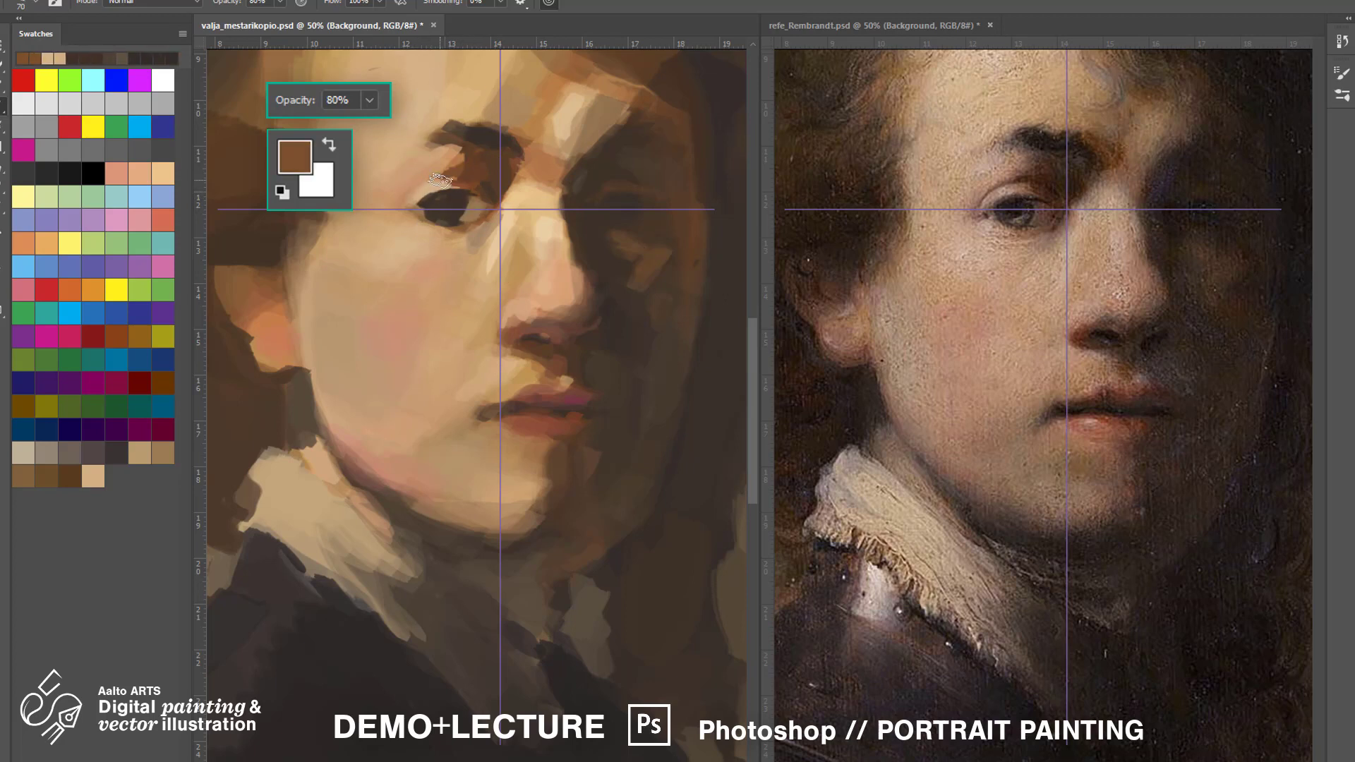
pyautogui.keyDown('alt'); pyautogui.click(423, 192); pyautogui.keyUp('alt')
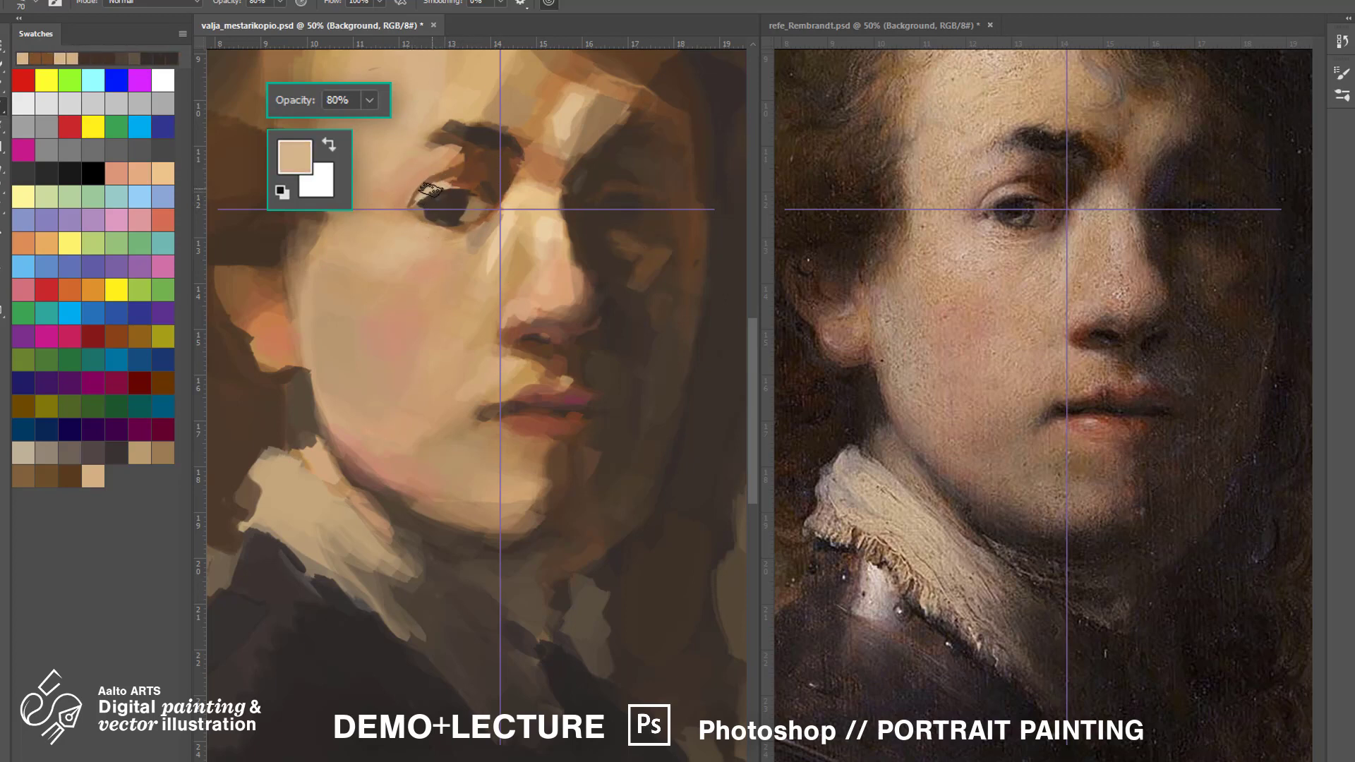
pyautogui.keyDown('alt'); pyautogui.click(422, 190); pyautogui.keyUp('alt')
pyautogui.keyDown('alt'); pyautogui.click(411, 204); pyautogui.keyUp('alt')
# Blend the skin around the lit eye's outer corner, the nose and the cheek with sampled light tans at 30% opacity.
pyautogui.press('3')
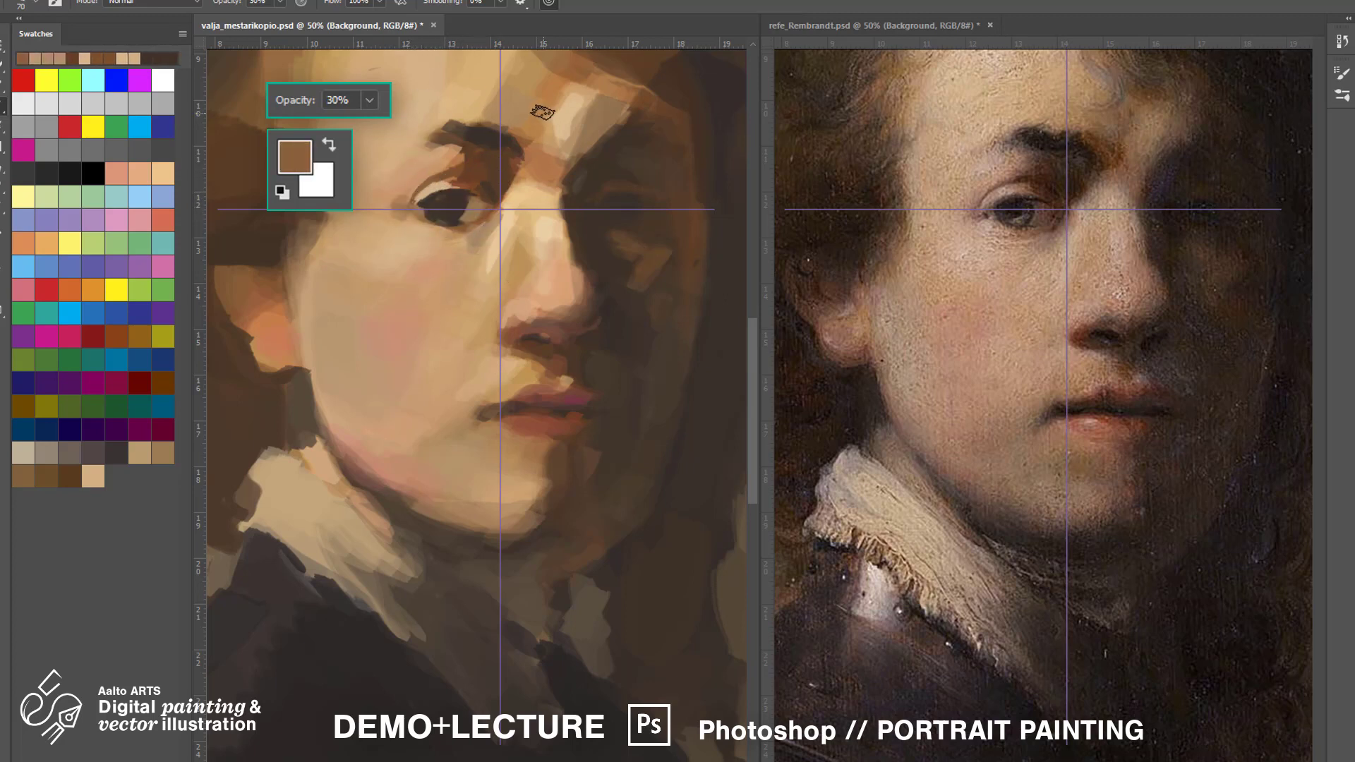
pyautogui.keyDown('alt'); pyautogui.click(399, 199); pyautogui.keyUp('alt')
pyautogui.keyDown('alt'); pyautogui.click(542, 269); pyautogui.keyUp('alt')
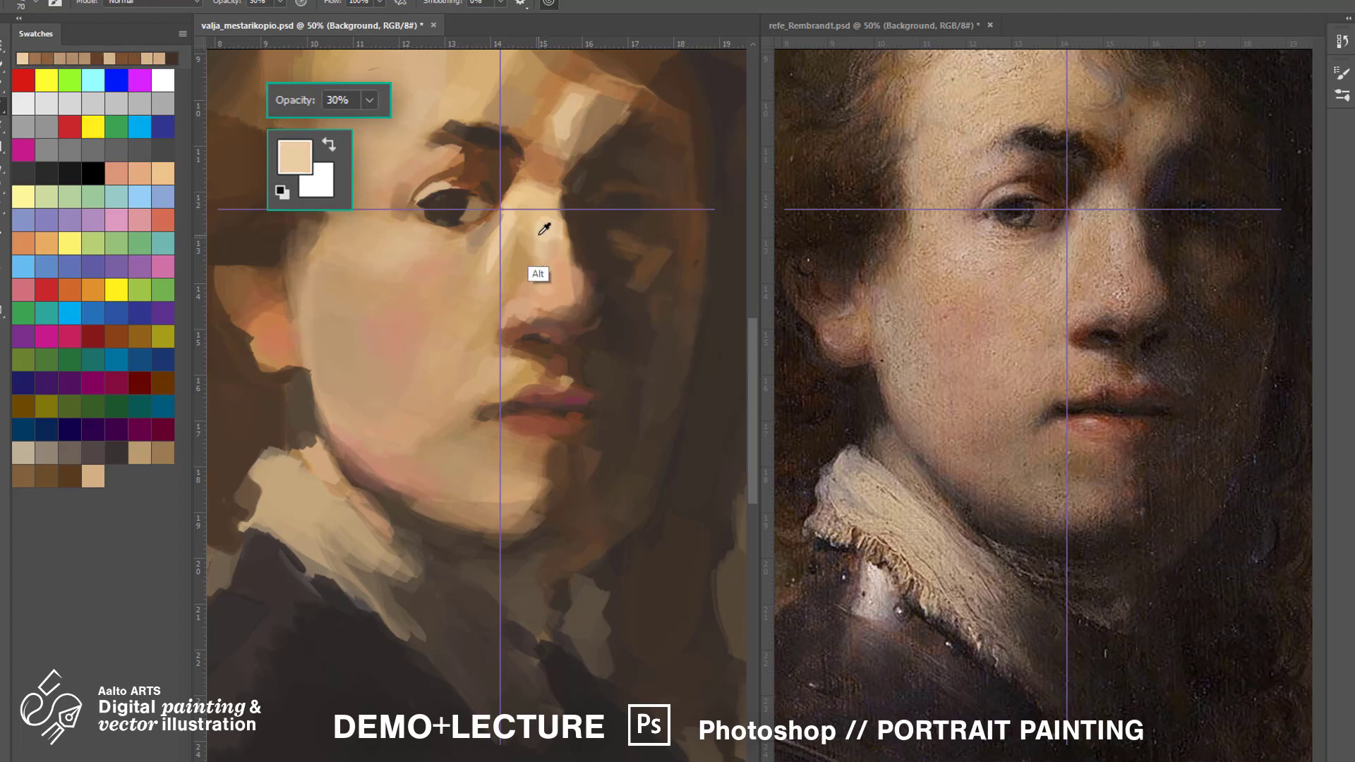
pyautogui.keyDown('alt'); pyautogui.click(540, 275); pyautogui.keyUp('alt')
pyautogui.keyDown('alt'); pyautogui.click(424, 226); pyautogui.keyUp('alt')
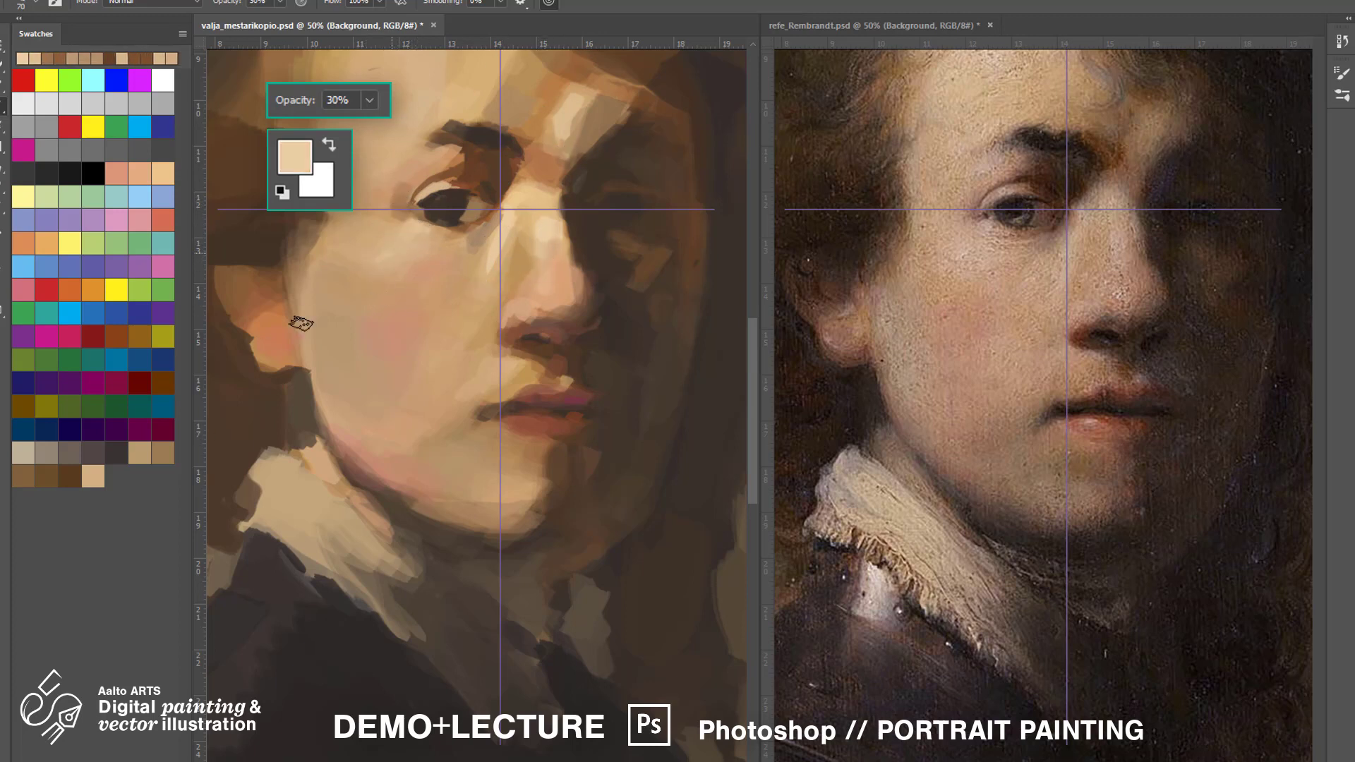
pyautogui.keyDown('alt'); pyautogui.click(321, 230); pyautogui.keyUp('alt')
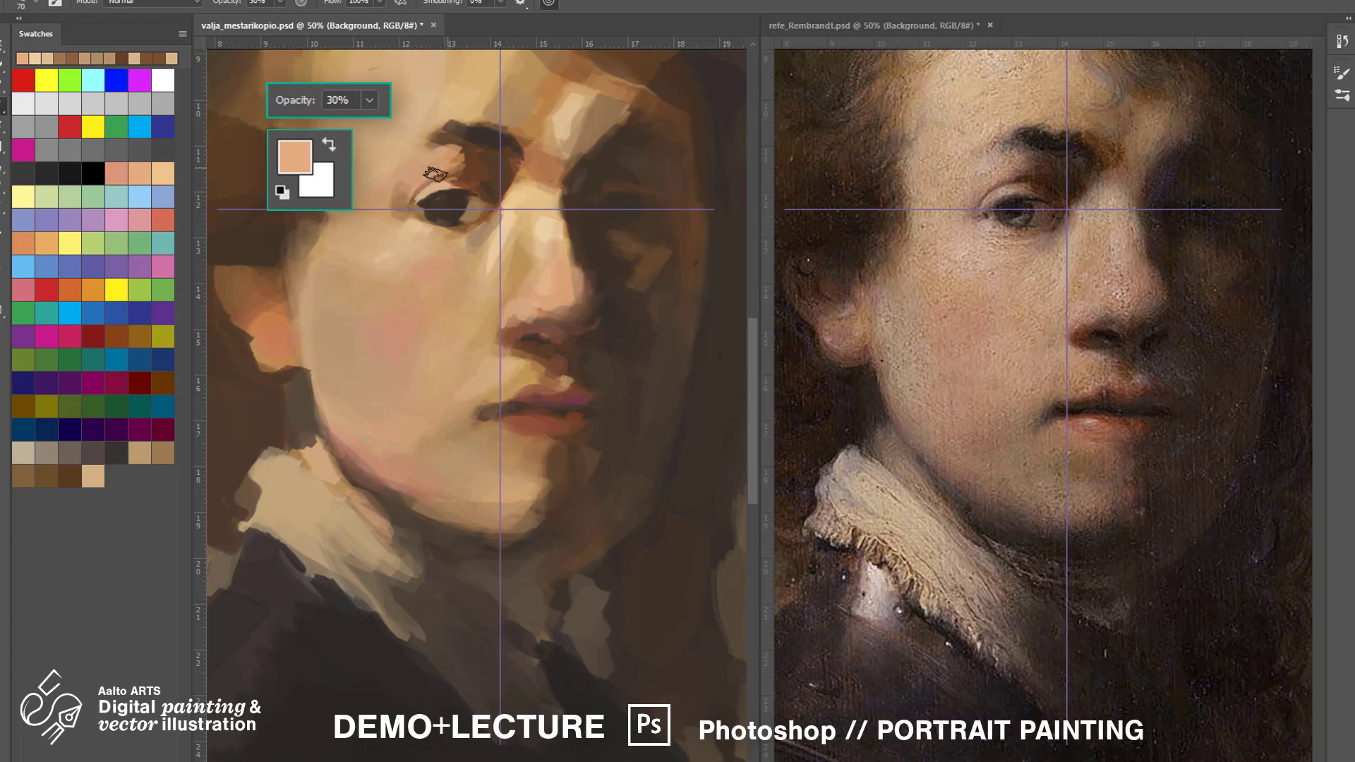
# Model the upper eyelid crease and the shadow beneath the brow with sampled reddish browns and skin tones at 30% opacity.
pyautogui.keyDown('alt'); pyautogui.click(455, 163); pyautogui.keyUp('alt')
pyautogui.keyDown('alt'); pyautogui.click(482, 170); pyautogui.keyUp('alt')
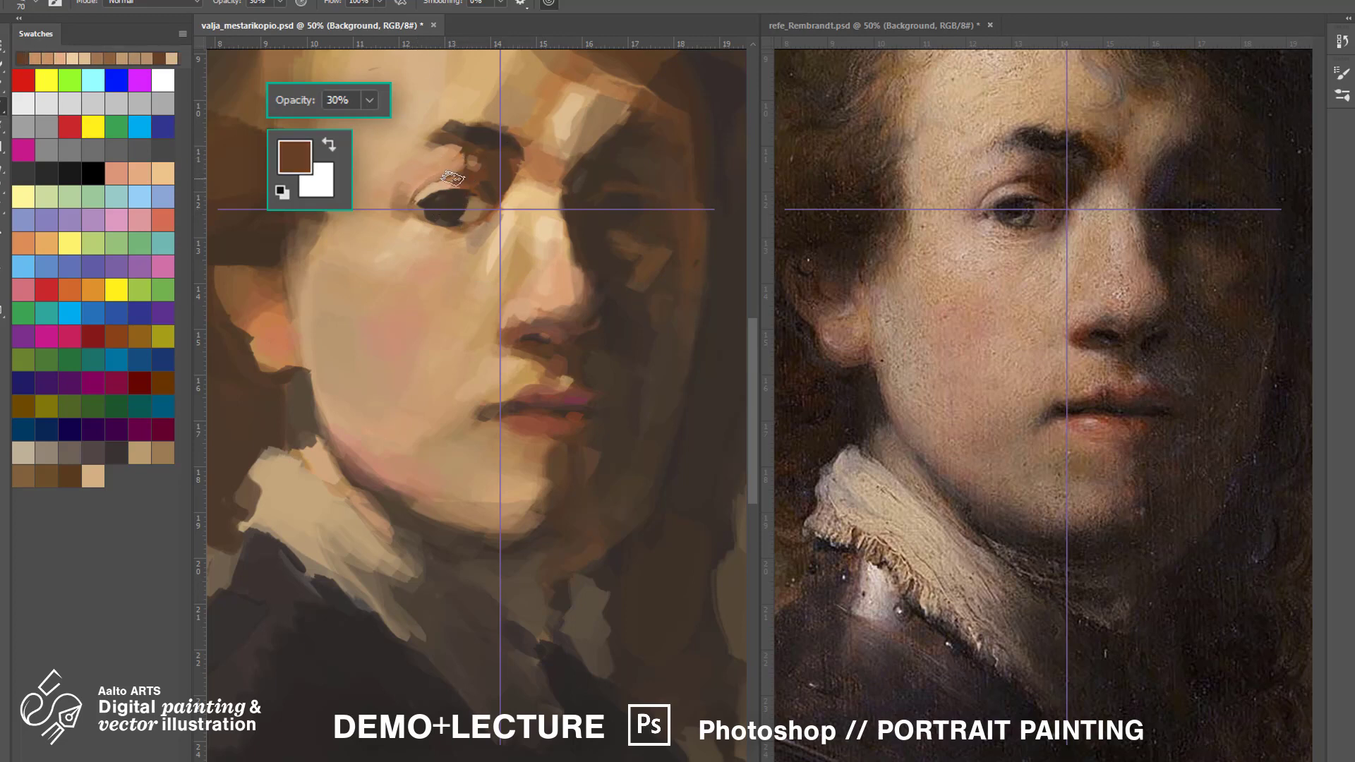
pyautogui.keyDown('alt'); pyautogui.click(431, 187); pyautogui.keyUp('alt')
pyautogui.keyDown('alt'); pyautogui.click(480, 173); pyautogui.keyUp('alt')
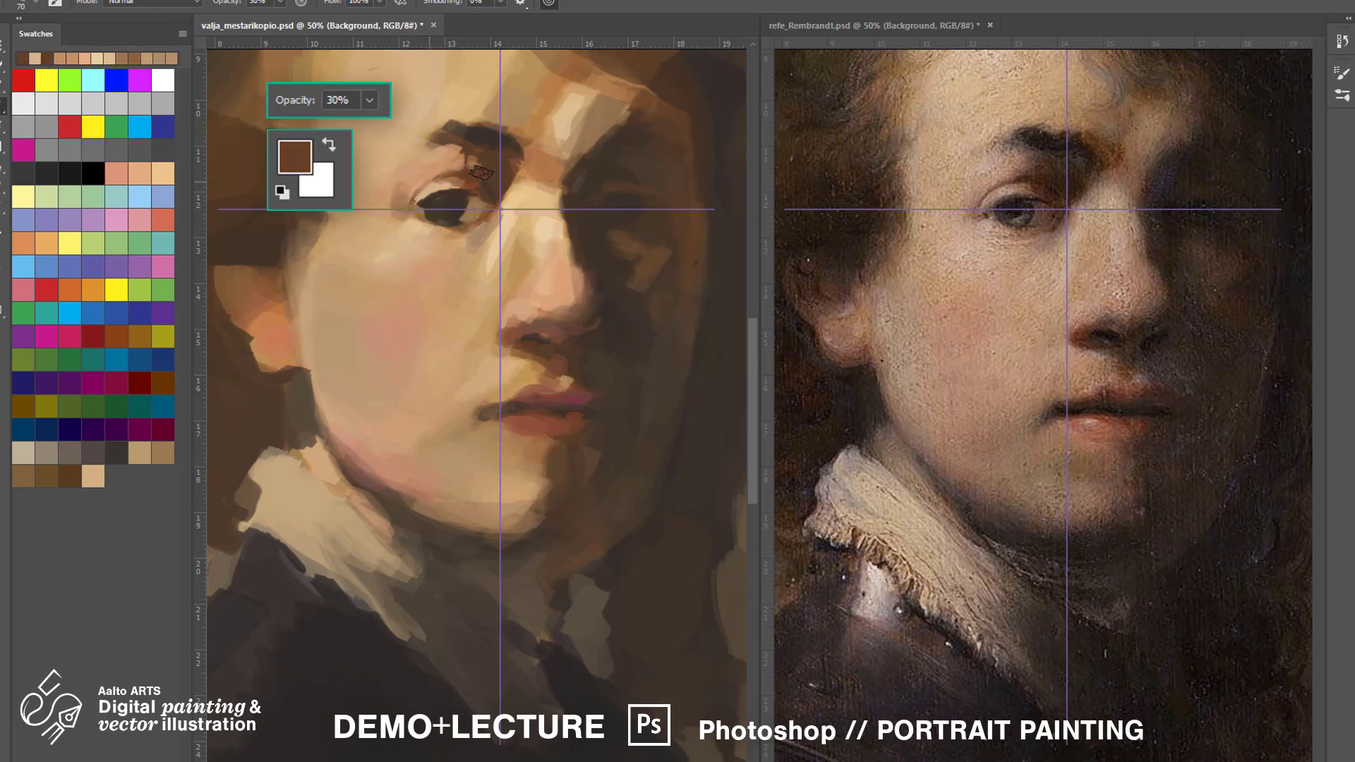
pyautogui.keyDown('alt'); pyautogui.click(423, 188); pyautogui.keyUp('alt')
# Refine the lit eye's inner corner and lower lid with sampled browns and skin tans at 30% opacity.
pyautogui.keyDown('alt'); pyautogui.click(469, 203); pyautogui.keyUp('alt')
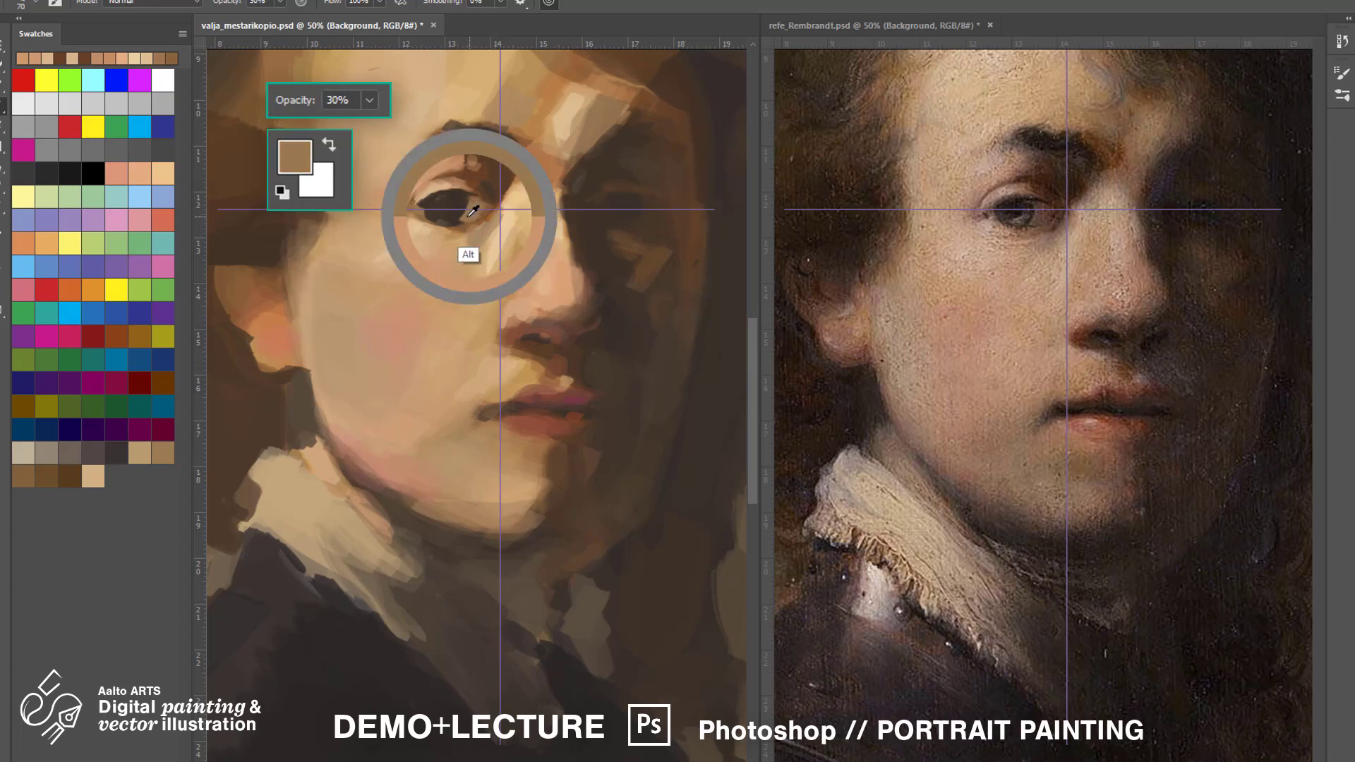
pyautogui.keyDown('alt'); pyautogui.click(416, 221); pyautogui.keyUp('alt')
pyautogui.keyDown('alt'); pyautogui.click(444, 232); pyautogui.keyUp('alt')
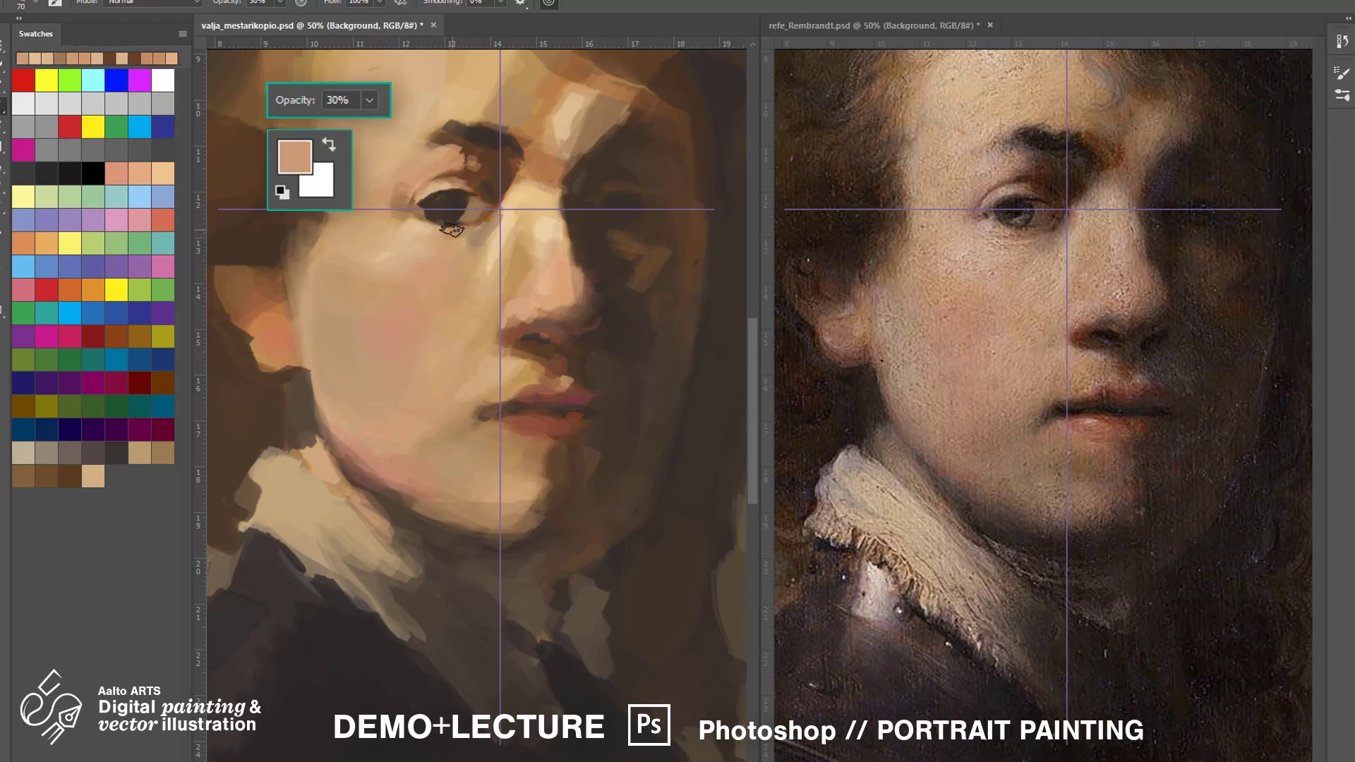
pyautogui.keyDown('alt'); pyautogui.click(479, 209); pyautogui.keyUp('alt')
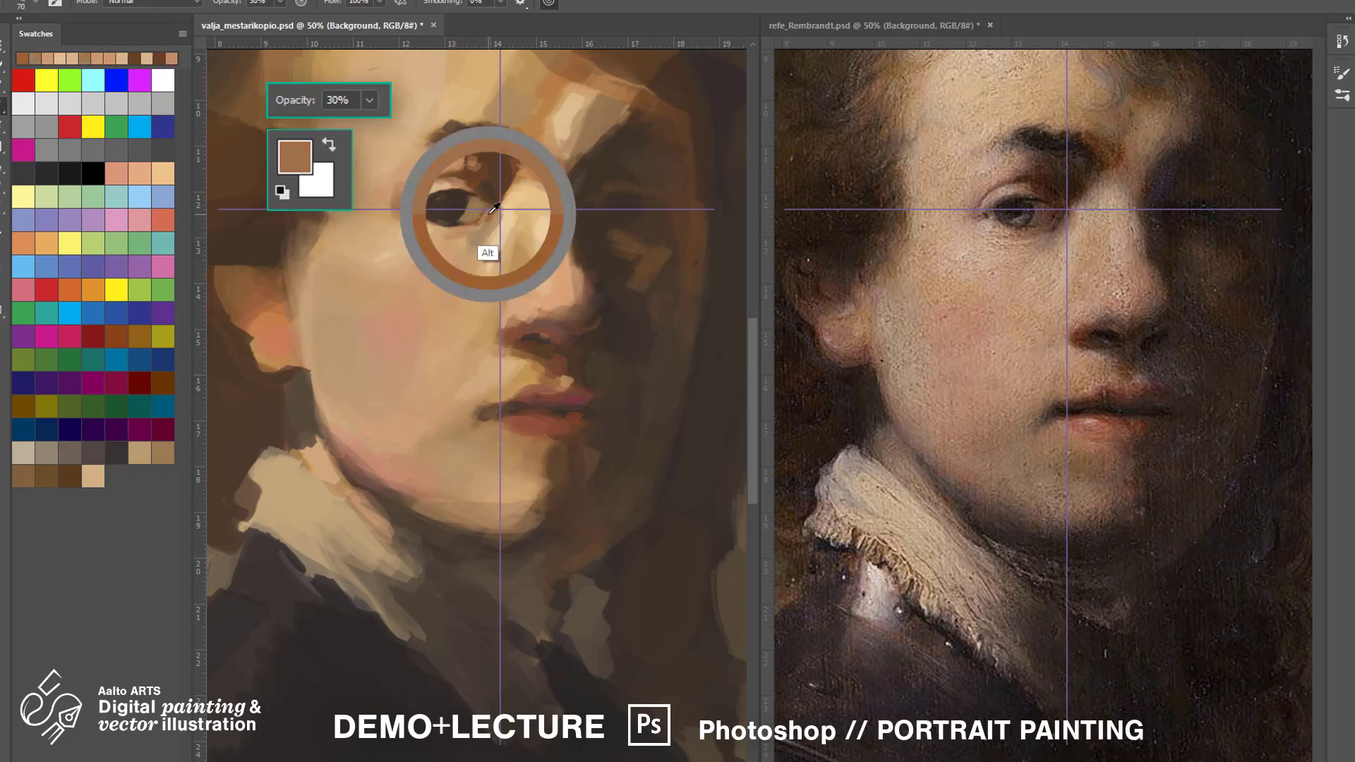
pyautogui.keyDown('alt'); pyautogui.click(471, 243); pyautogui.keyUp('alt')
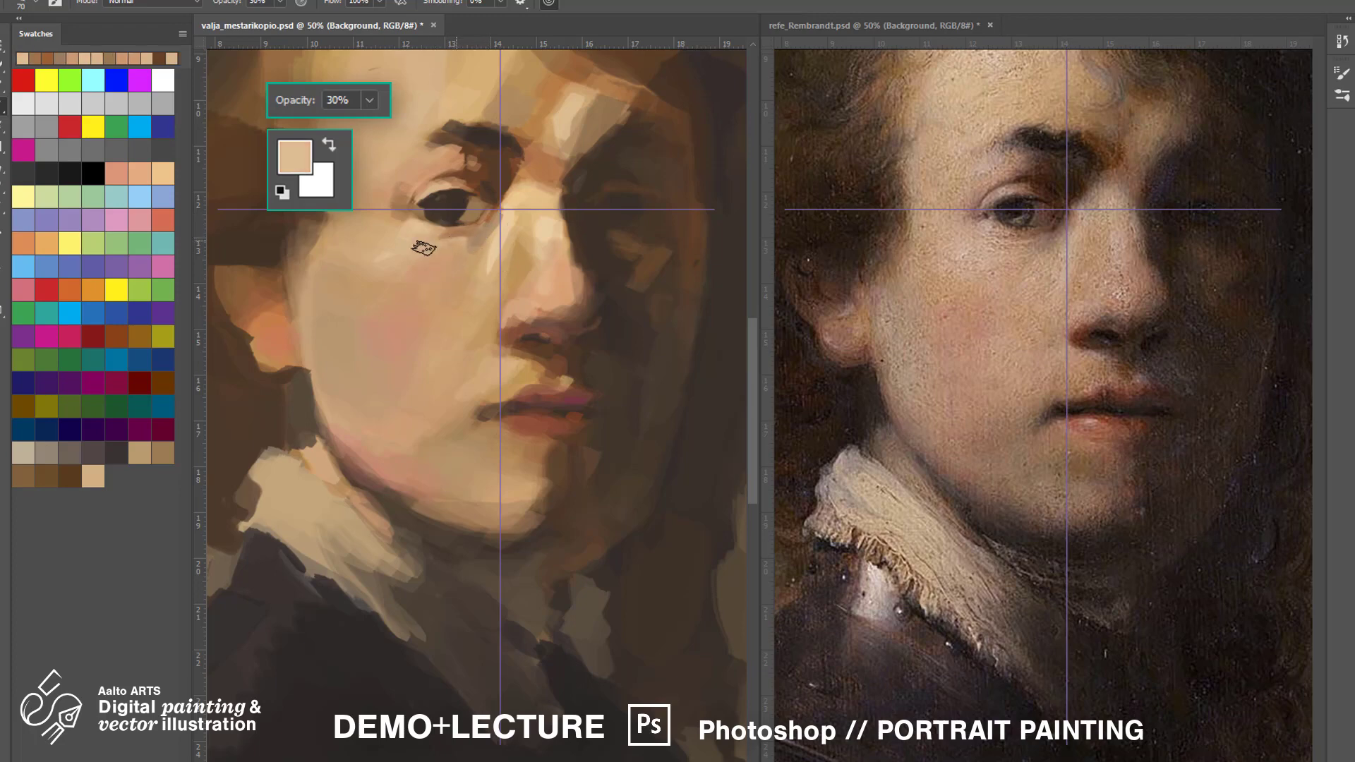
# Compare both portraits at 25% zoom and extend the lit eyebrow's outer end with sampled dark brown at 30% opacity.
pyautogui.hotkey('ctrl', '-')
pyautogui.hotkey('ctrl', '-')
pyautogui.click(798, 26)
pyautogui.hotkey('ctrl', '-')
pyautogui.hotkey('ctrl', '-')
pyautogui.keyDown('alt'); pyautogui.click(468, 290); pyautogui.keyUp('alt')
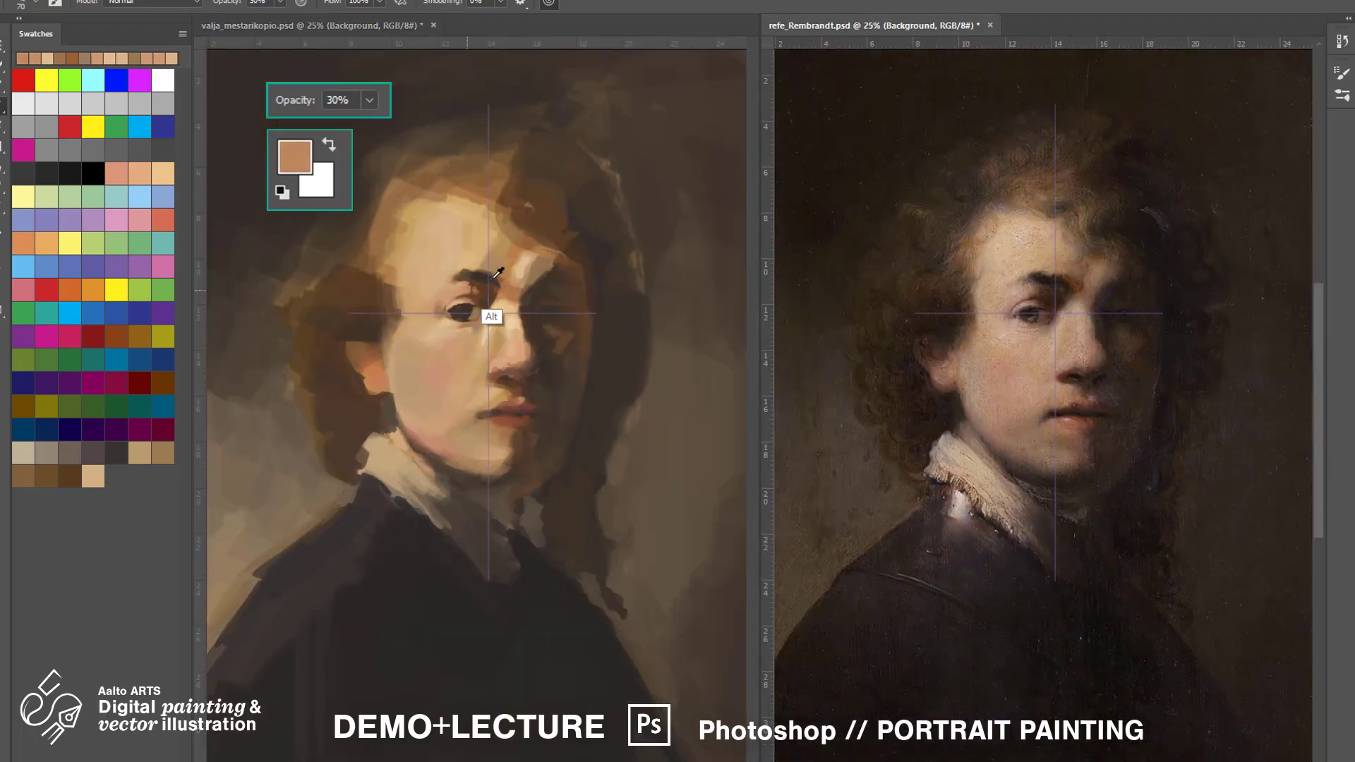
pyautogui.keyDown('alt'); pyautogui.click(480, 282); pyautogui.keyUp('alt')
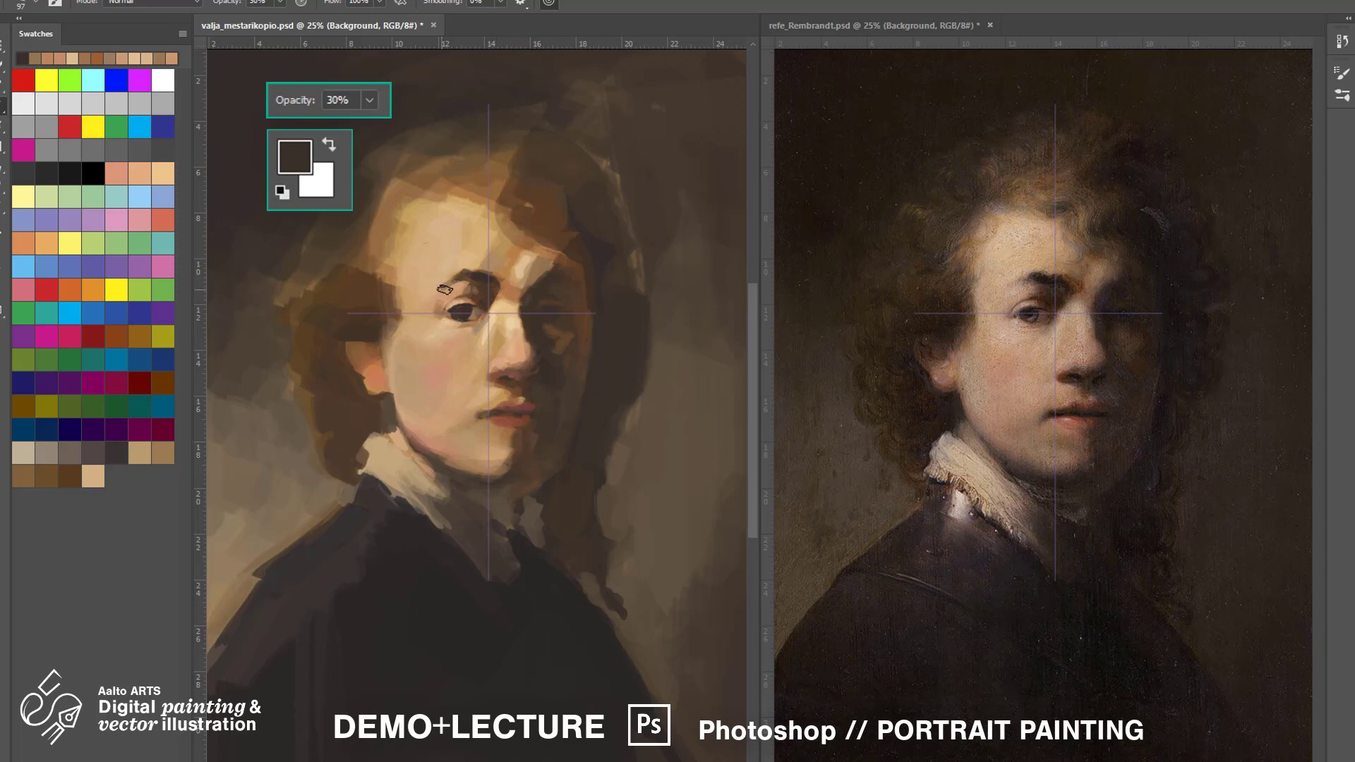
pyautogui.keyDown('alt'); pyautogui.click(449, 283); pyautogui.keyUp('alt')
# Add white highlights below the brow and on the cheekbone, cheek and forehead, reducing the opacity from 30% to 10%.
pyautogui.click(163, 80)
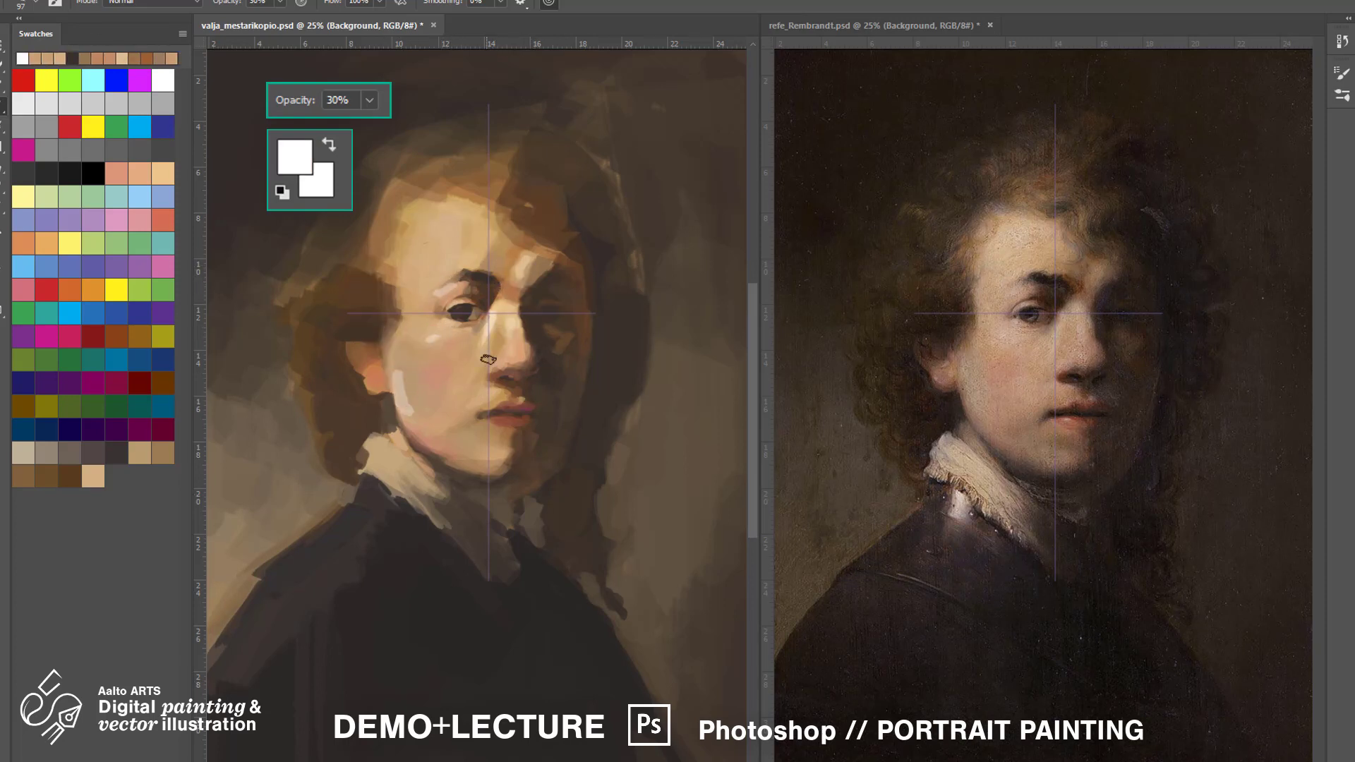
pyautogui.hotkey('ctrl', '+')
pyautogui.press('2')
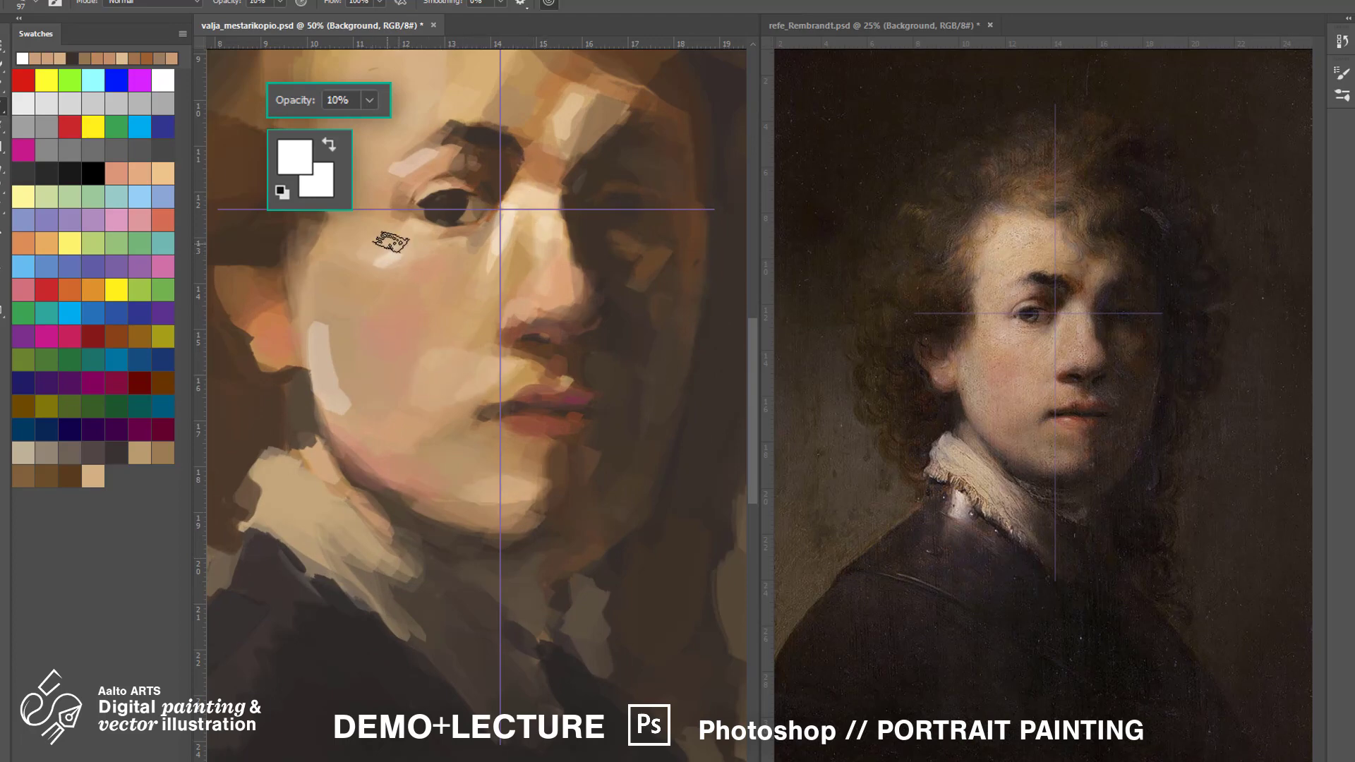
pyautogui.scroll(3, 420, 141)
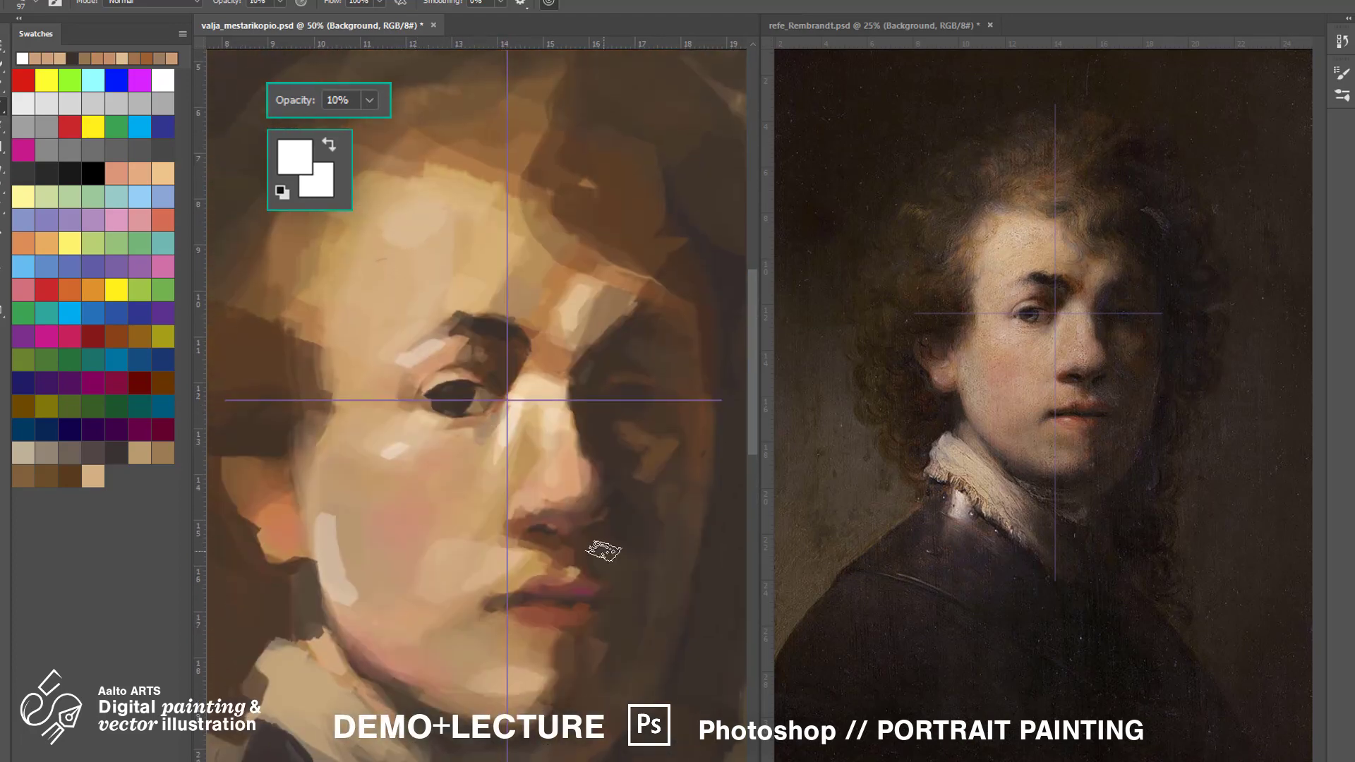
pyautogui.moveTo(342, 522); pyautogui.dragTo(356, 573)
# Zoom out both portraits and soften the background beside the shadow-side hair with sampled brown at 10% opacity.
pyautogui.click(805, 278)
pyautogui.hotkey('ctrl', '-')
pyautogui.hotkey('ctrl', 'Tab')
pyautogui.hotkey('ctrl', '-')
pyautogui.hotkey('ctrl', '-')
pyautogui.hotkey('ctrl', '-')
pyautogui.keyDown('alt'); pyautogui.click(635, 284); pyautogui.keyUp('alt')
pyautogui.hotkey('ctrl', '+')
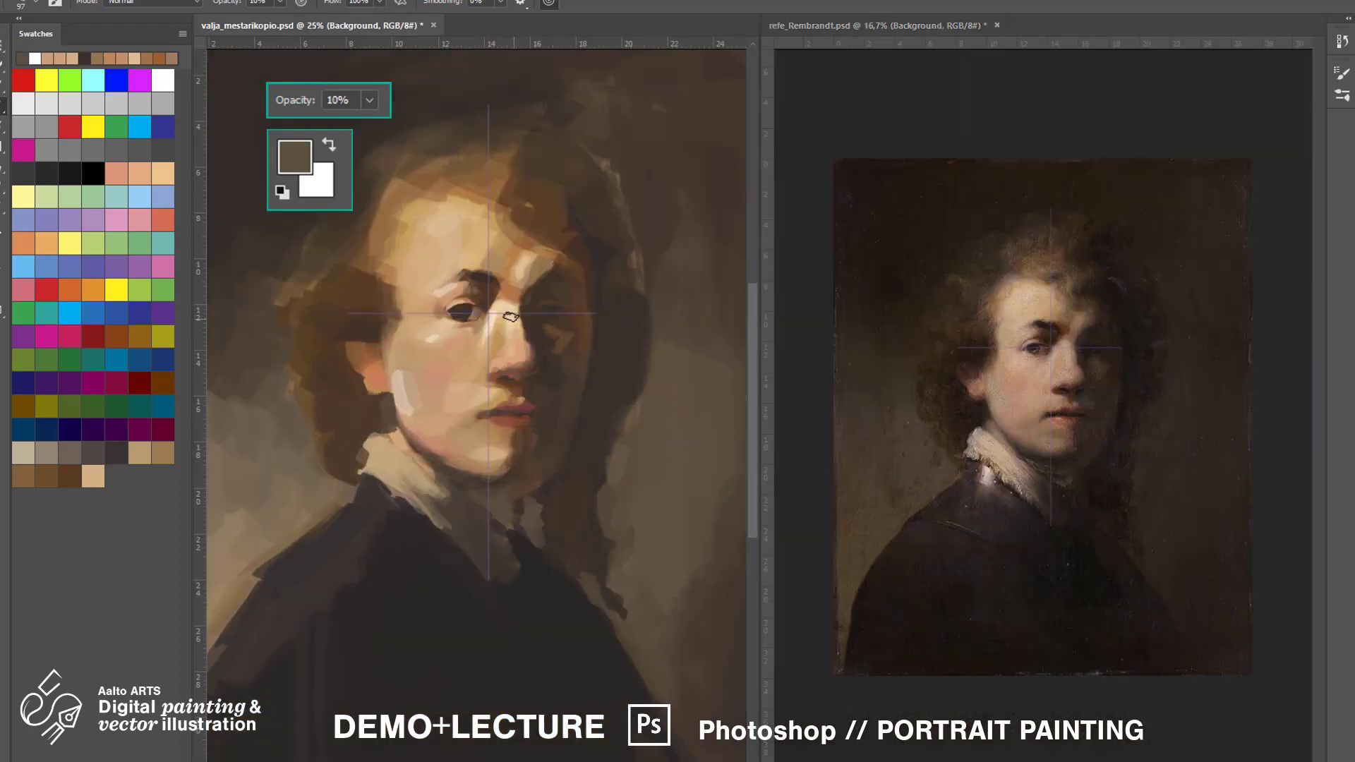
# Soften the white highlight along the outer cheek with sampled skin tans at 20% opacity.
pyautogui.keyDown('alt'); pyautogui.click(512, 328); pyautogui.keyUp('alt')
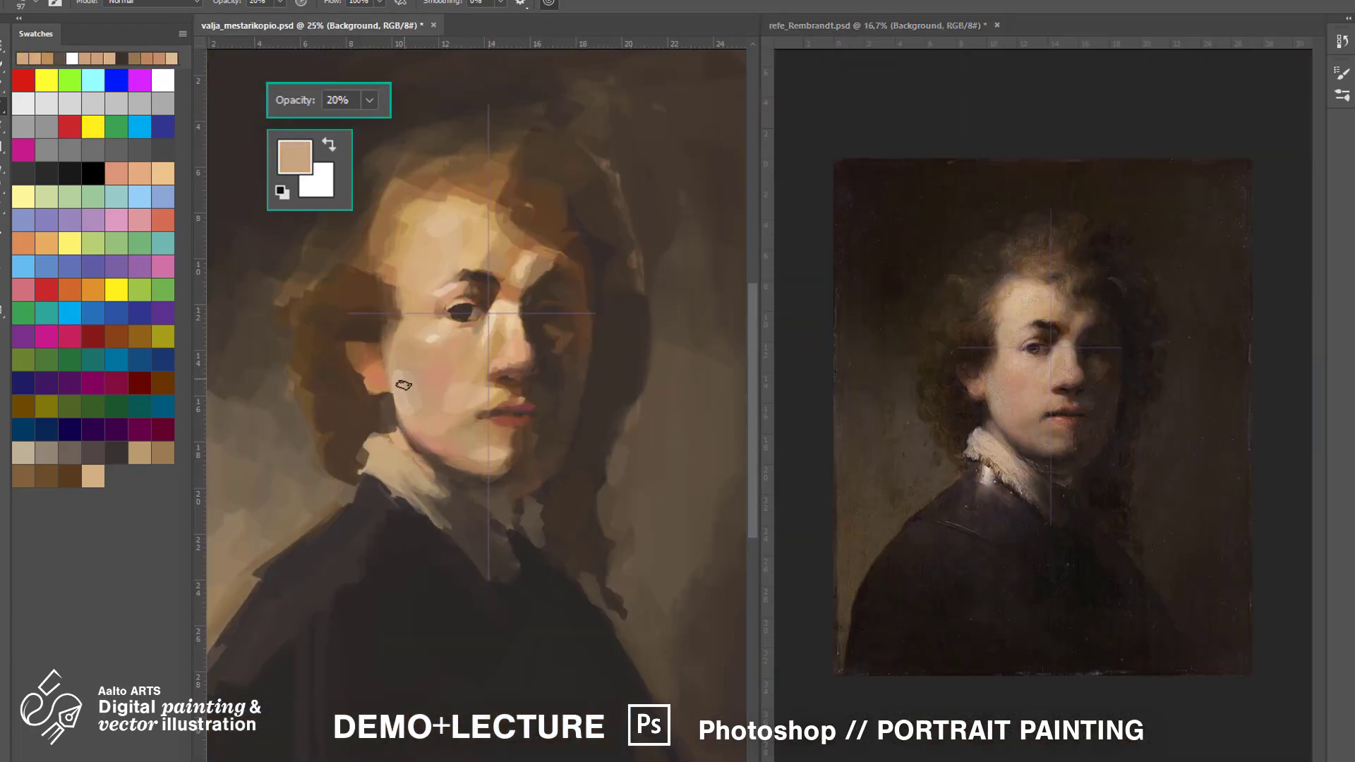
pyautogui.hotkey('ctrl', '+')
pyautogui.hotkey('ctrl', '+')
pyautogui.hotkey('ctrl', '+')
pyautogui.keyDown('alt'); pyautogui.click(454, 333); pyautogui.keyUp('alt')
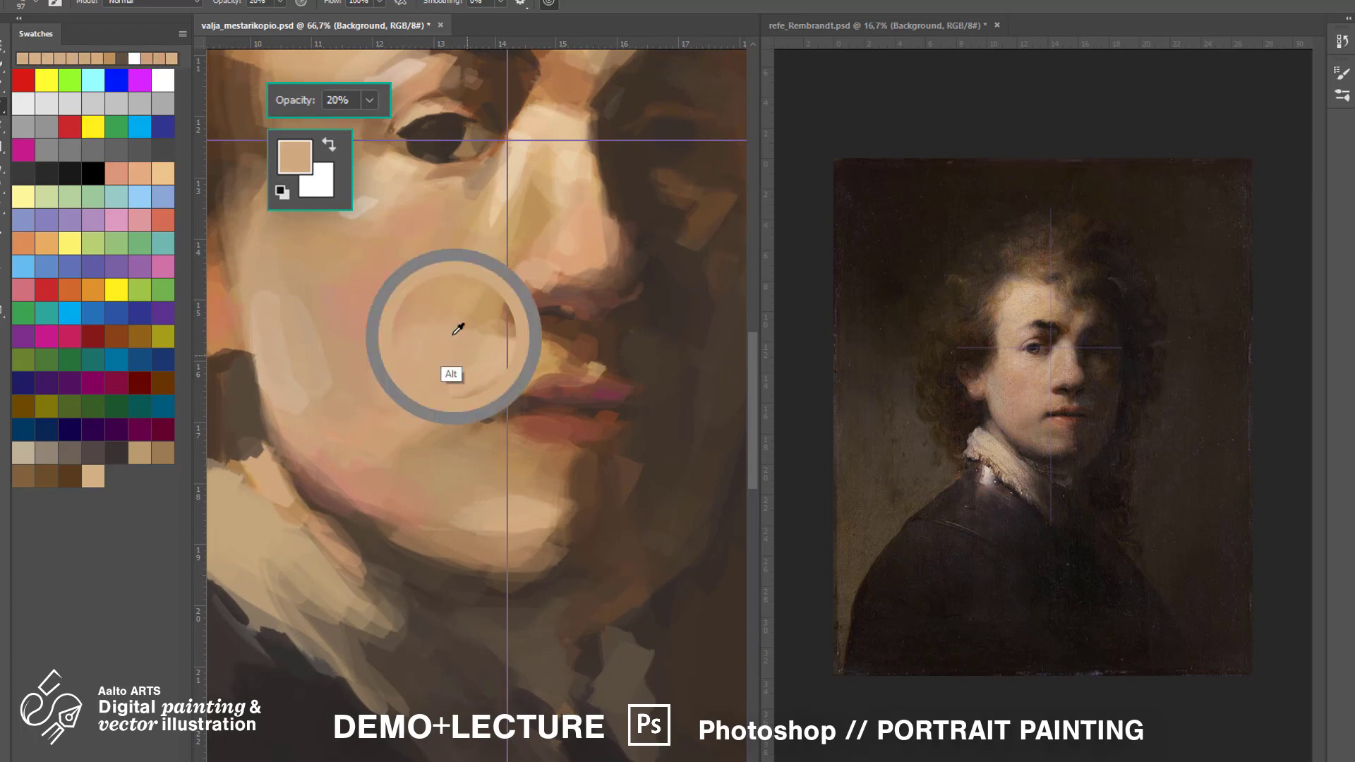
# Blend the side of the nose and the inner cheek with sampled skin tan at 20% opacity, matching the reference's zoom.
pyautogui.moveTo(515, 202); pyautogui.dragTo(507, 237)
pyautogui.click(841, 26)
pyautogui.hotkey('ctrl', '+')
pyautogui.hotkey('ctrl', '+')
pyautogui.hotkey('ctrl', '+')
pyautogui.hotkey('ctrl', '+')
pyautogui.keyDown('alt'); pyautogui.click(507, 218); pyautogui.keyUp('alt')
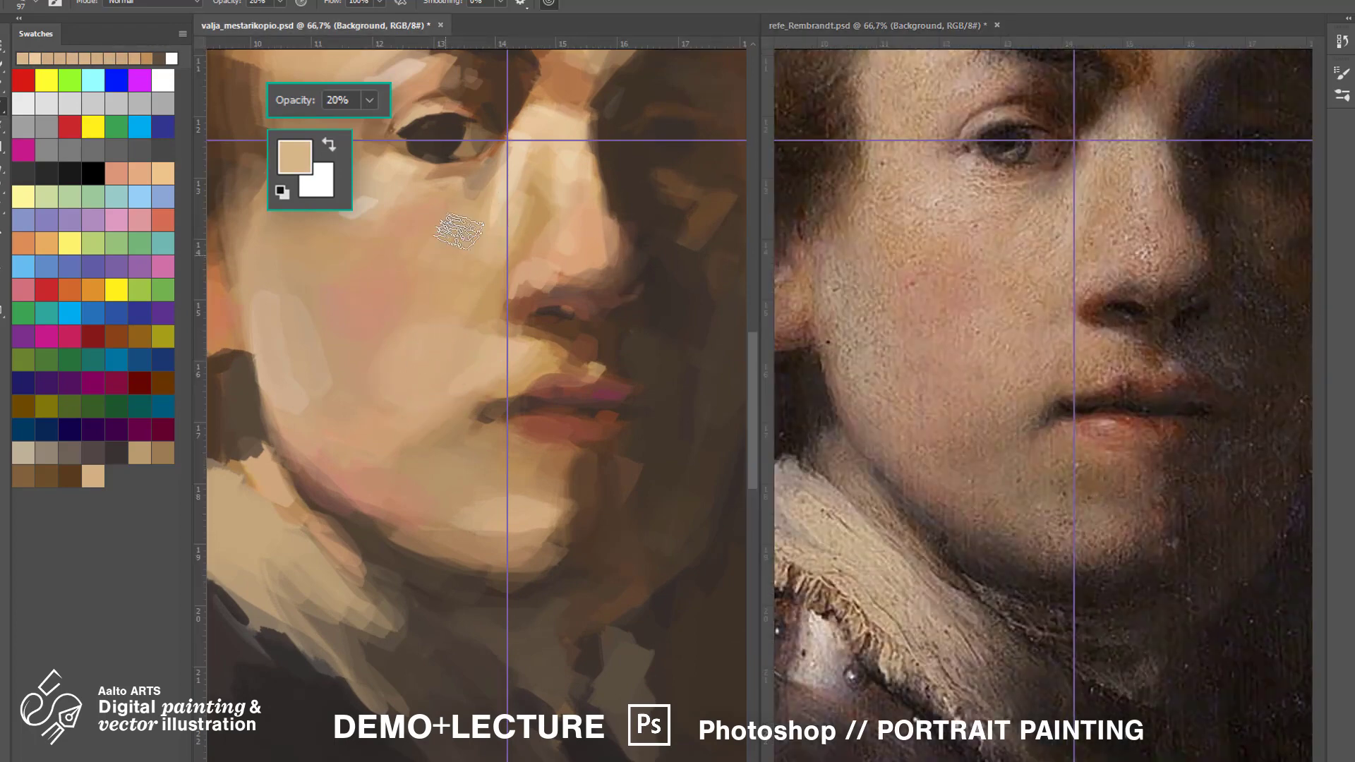
# Zoom both portraits out to 25% and refine the brow highlight and nose with sampled skin tones at 20% opacity.
pyautogui.hotkey('ctrl', 'Tab')
pyautogui.hotkey('ctrl', '-')
pyautogui.hotkey('ctrl', '-')
pyautogui.hotkey('ctrl', '-')
pyautogui.hotkey('ctrl', 'Tab')
pyautogui.hotkey('ctrl', '-')
pyautogui.hotkey('ctrl', '-')
pyautogui.hotkey('ctrl', '-')
pyautogui.hotkey('ctrl', '-')
pyautogui.keyDown('alt'); pyautogui.click(454, 279); pyautogui.keyUp('alt')
pyautogui.keyDown('alt'); pyautogui.click(444, 339); pyautogui.keyUp('alt')
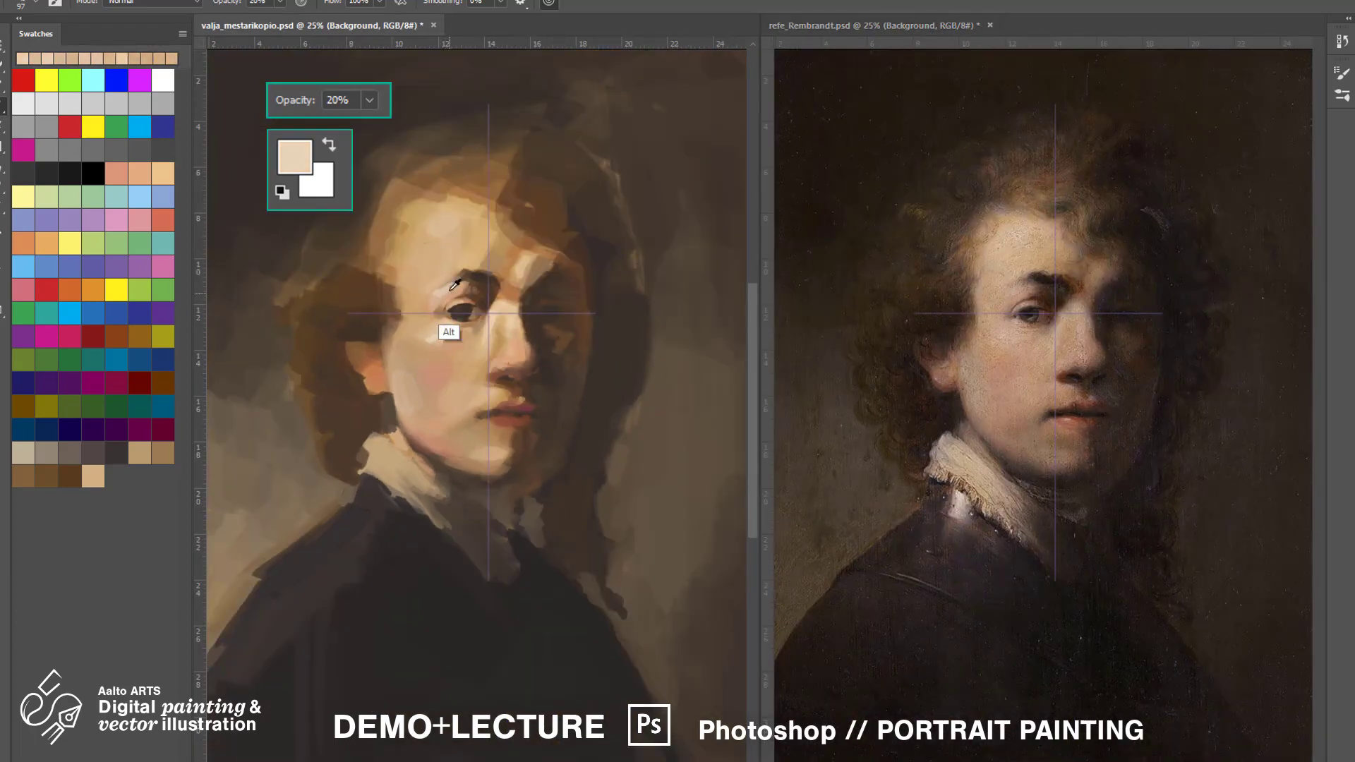
pyautogui.keyDown('alt'); pyautogui.click(513, 316); pyautogui.keyUp('alt')
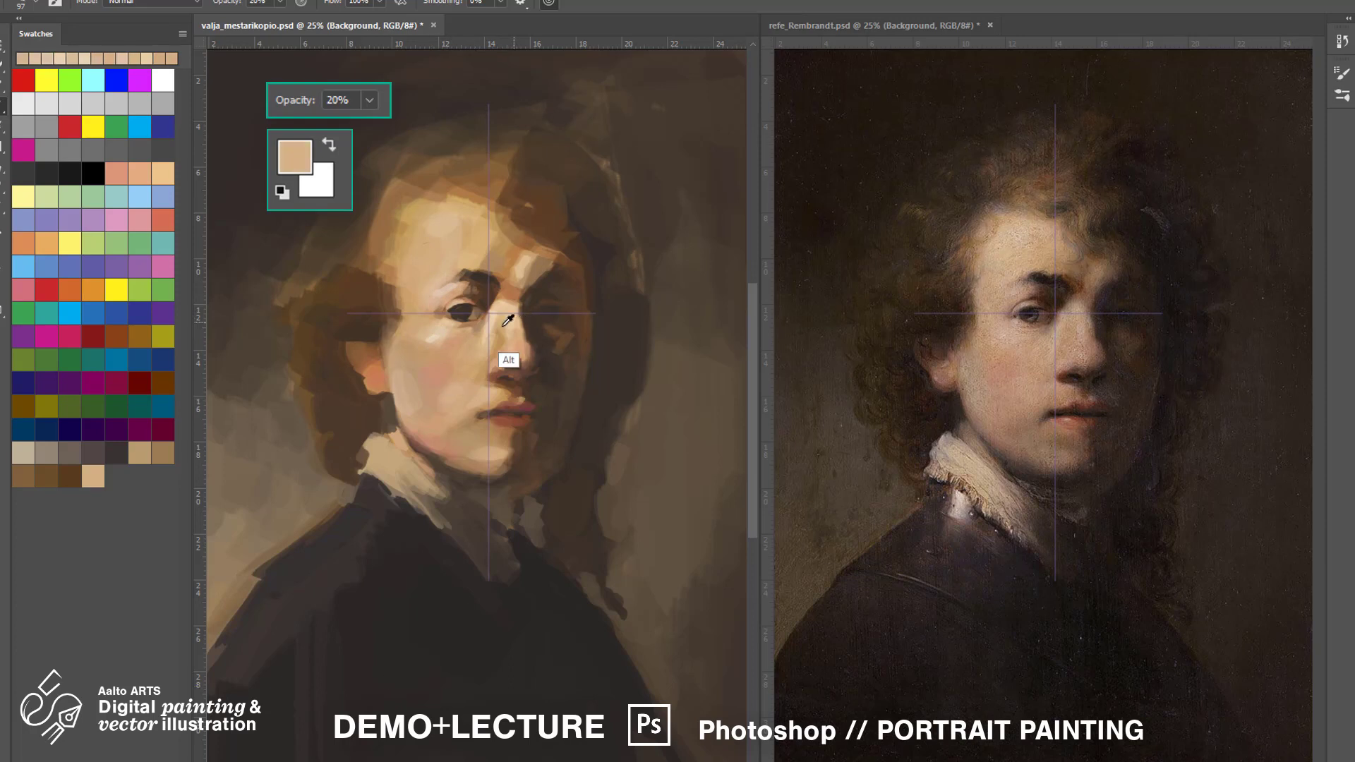
pyautogui.moveTo(505, 357); pyautogui.dragTo(520, 349)
# Even out the cheek, chin and jaw edge with sampled skin tones at 20% opacity and a resized brush.
pyautogui.keyDown('alt'); pyautogui.click(436, 376); pyautogui.keyUp('alt')
pyautogui.keyDown('alt'); pyautogui.click(449, 291); pyautogui.keyUp('alt')
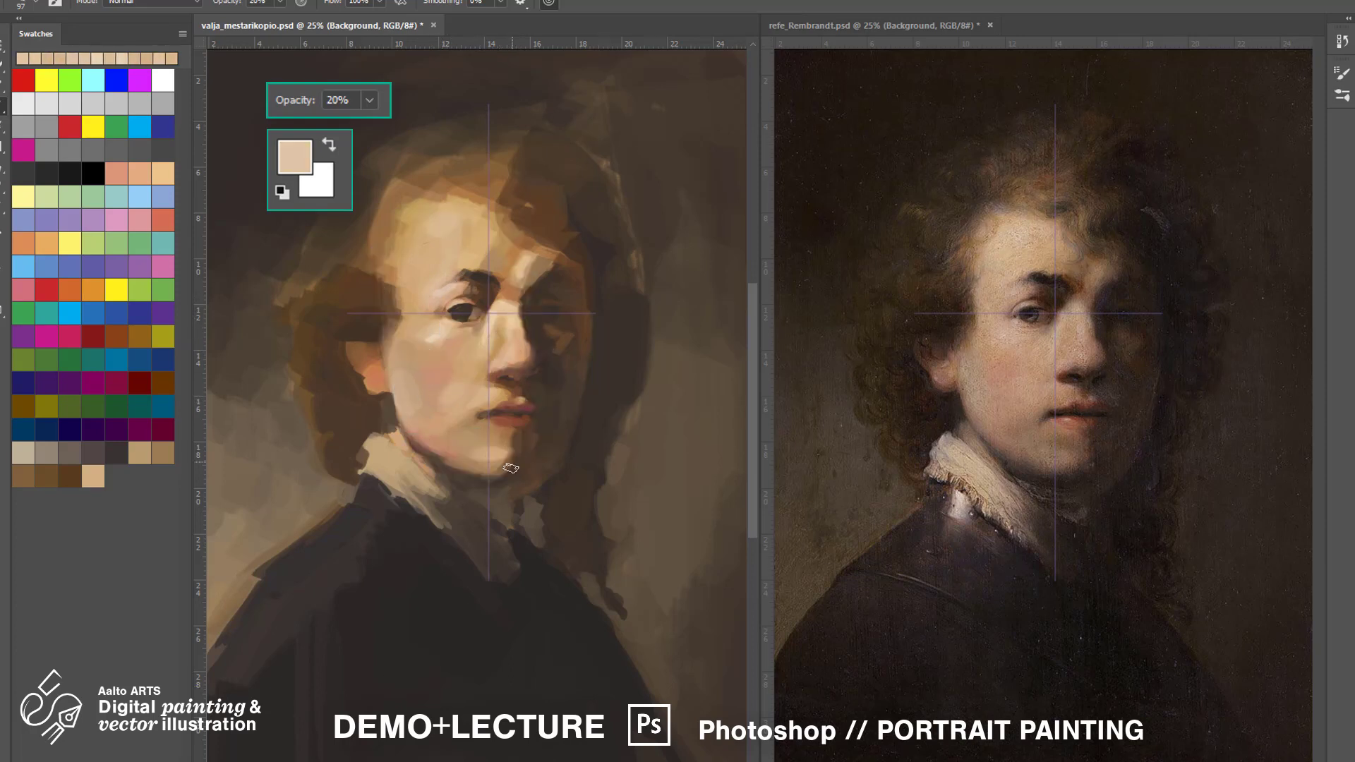
pyautogui.rightClick(462, 450)
pyautogui.click(403, 393)
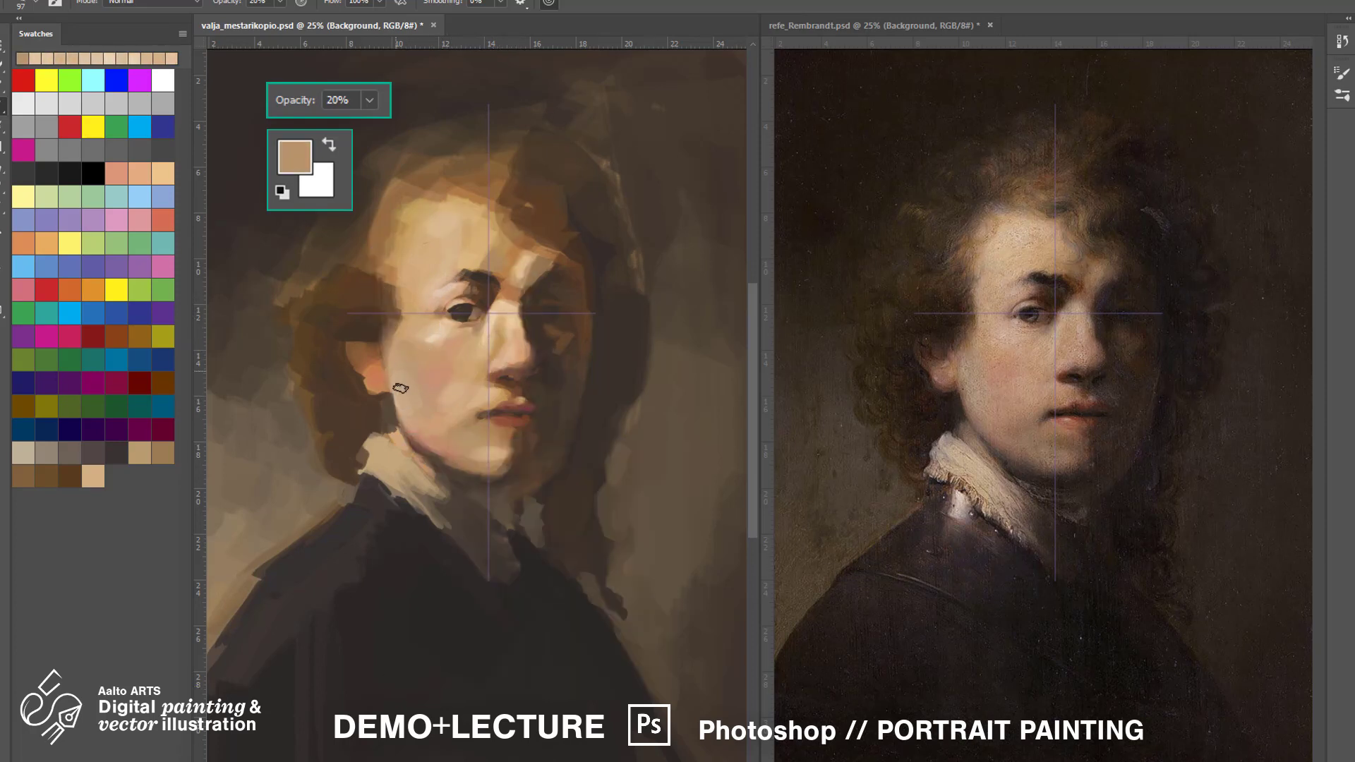
pyautogui.keyDown('alt'); pyautogui.click(495, 332); pyautogui.keyUp('alt')
pyautogui.keyDown('alt'); pyautogui.click(449, 292); pyautogui.keyUp('alt')
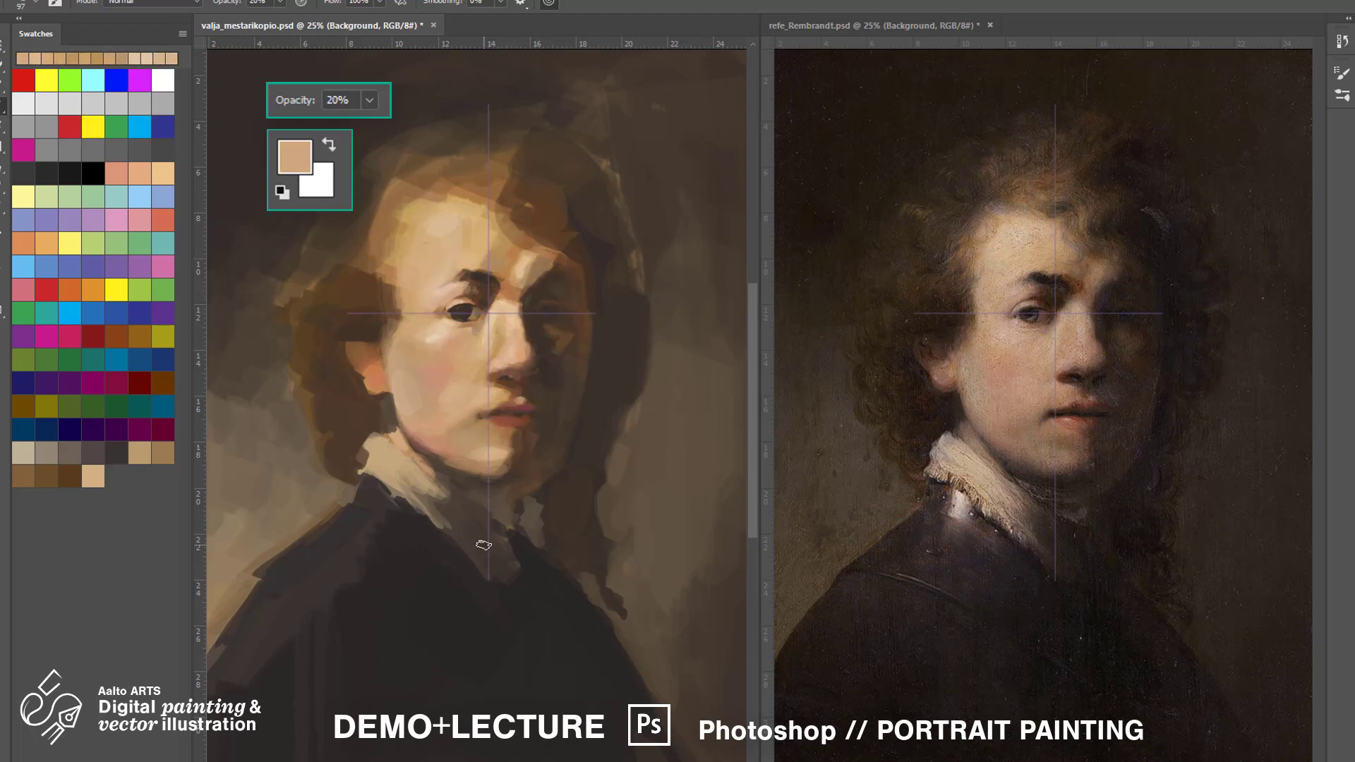
# Zoom out the reference and shade the light-side lower jaw edge with sampled reddish brown.
pyautogui.hotkey('ctrl', 'Tab')
pyautogui.hotkey('ctrl', '-')
pyautogui.click(375, 25)
pyautogui.hotkey('ctrl', '-')
pyautogui.hotkey('ctrl', '-')
pyautogui.keyDown('alt'); pyautogui.click(452, 377); pyautogui.keyUp('alt')
pyautogui.hotkey('ctrl', '+')
pyautogui.hotkey('ctrl', '+')
pyautogui.hotkey('ctrl', '+')
pyautogui.press('3')
pyautogui.keyDown('alt'); pyautogui.click(446, 472); pyautogui.keyUp('alt')
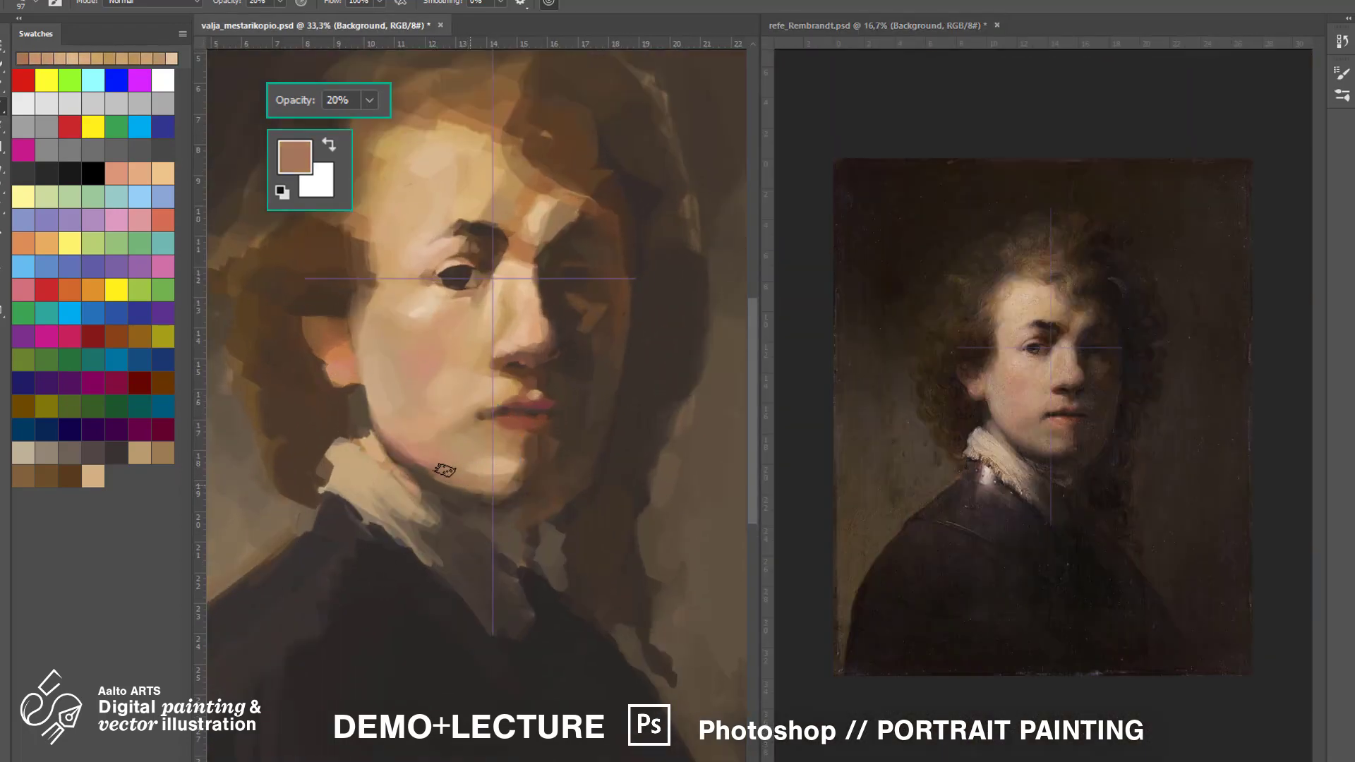
pyautogui.moveTo(446, 472); pyautogui.dragTo(431, 466)
pyautogui.keyDown('alt'); pyautogui.click(424, 454); pyautogui.keyUp('alt')
# Darken the cheek edge below the ear with sampled brown at 80% opacity and touch up the ear and lips with sampled reds at 30%.
pyautogui.keyDown('alt'); pyautogui.click(353, 382); pyautogui.keyUp('alt')
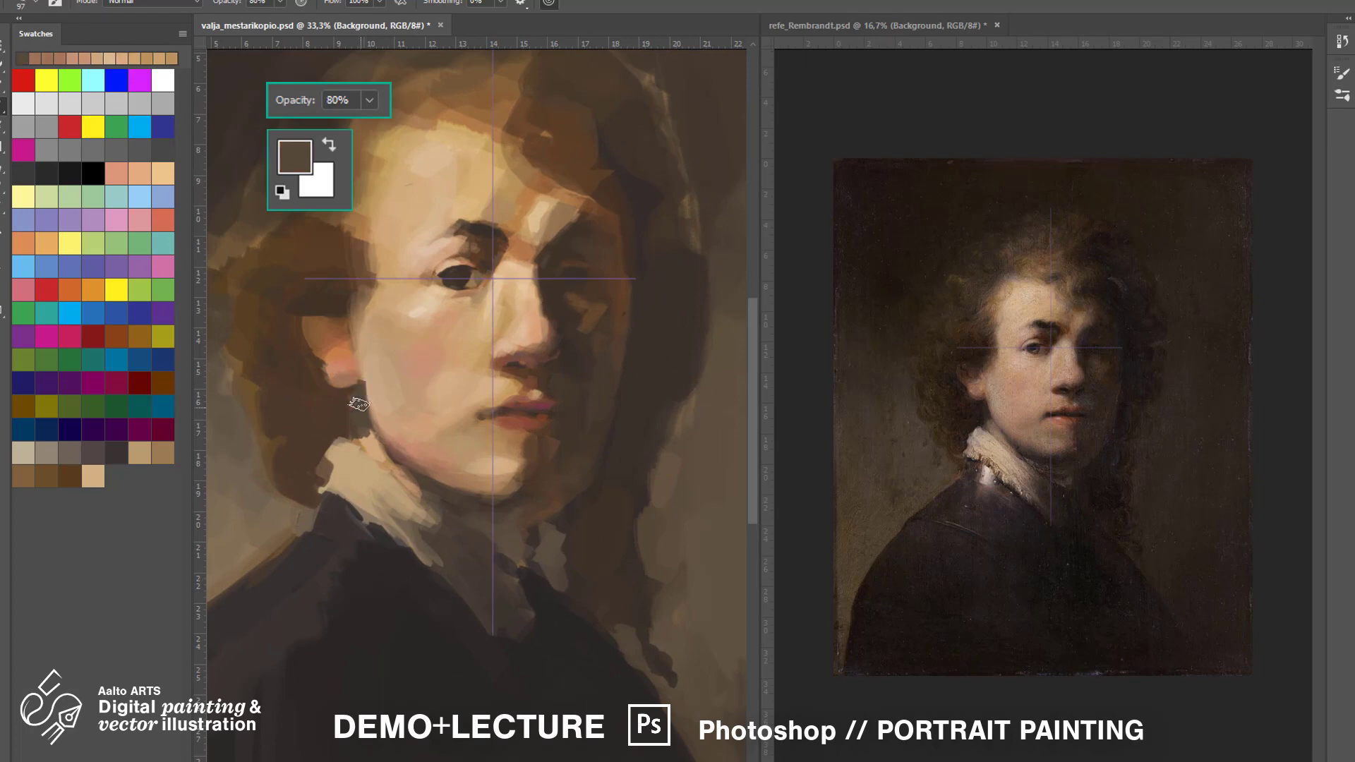
pyautogui.hotkey('ctrl', '+')
pyautogui.keyDown('alt'); pyautogui.click(286, 250); pyautogui.keyUp('alt')
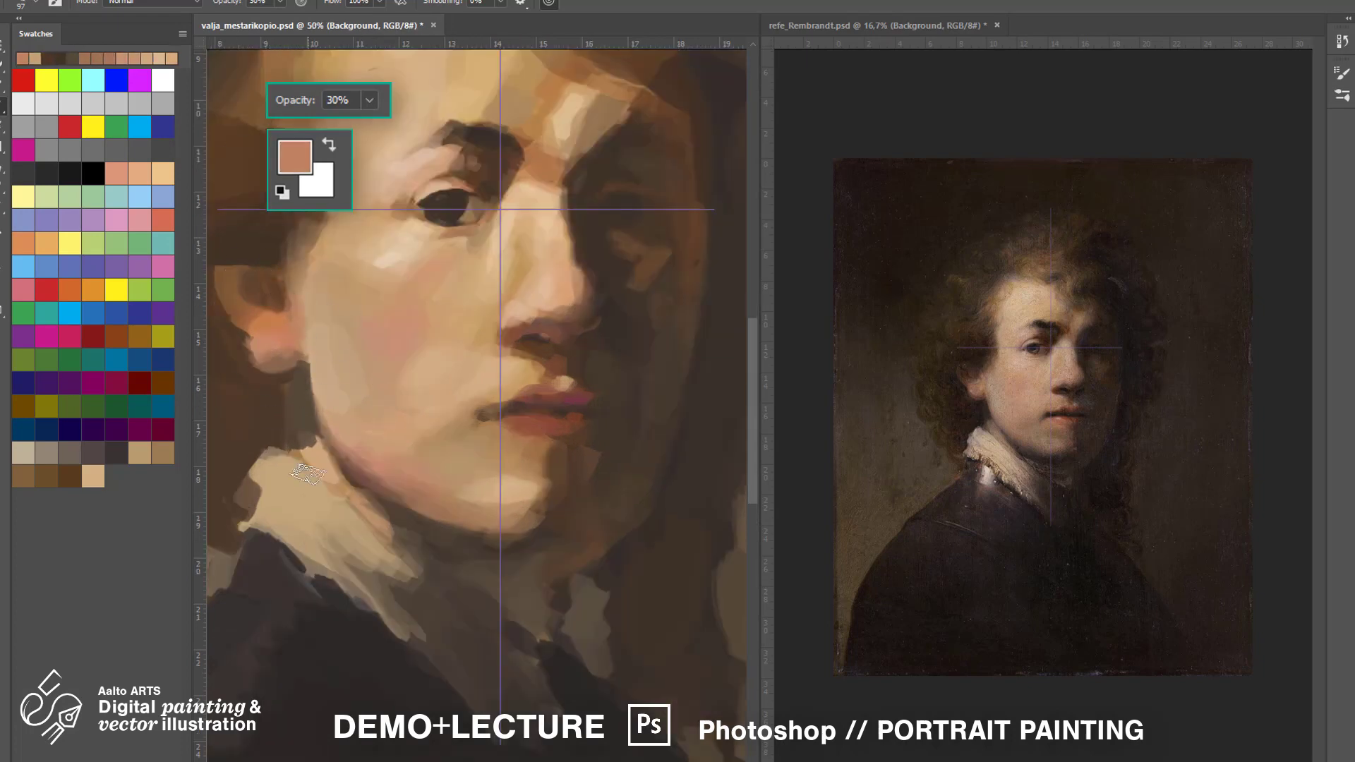
pyautogui.keyDown('alt'); pyautogui.click(558, 413); pyautogui.keyUp('alt')
pyautogui.keyDown('alt'); pyautogui.click(573, 403); pyautogui.keyUp('alt')
pyautogui.hotkey('ctrl', '-')
pyautogui.hotkey('ctrl', '-')
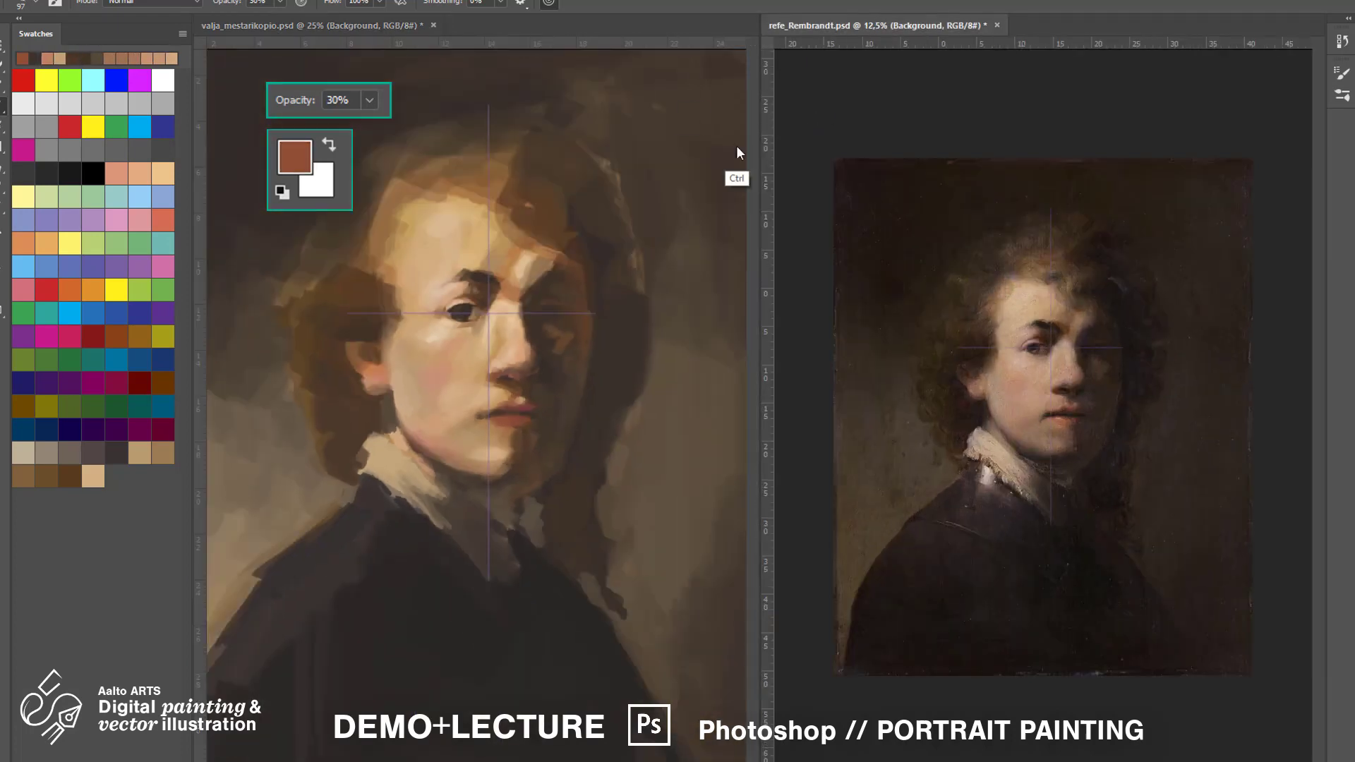
# Darken the shadow-side hair with a larger brush in sampled dark brown at 70% opacity, and the adjoining face edge at 30%.
pyautogui.hotkey('ctrl', 'Tab')
pyautogui.hotkey('ctrl', '+')
pyautogui.hotkey('ctrl', 'Tab')
pyautogui.keyDown('alt'); pyautogui.click(611, 257); pyautogui.keyUp('alt')
pyautogui.press('7')
pyautogui.press(']')
pyautogui.press(']')
pyautogui.press(']')
pyautogui.press(']')
pyautogui.moveTo(596, 254); pyautogui.dragTo(574, 212)
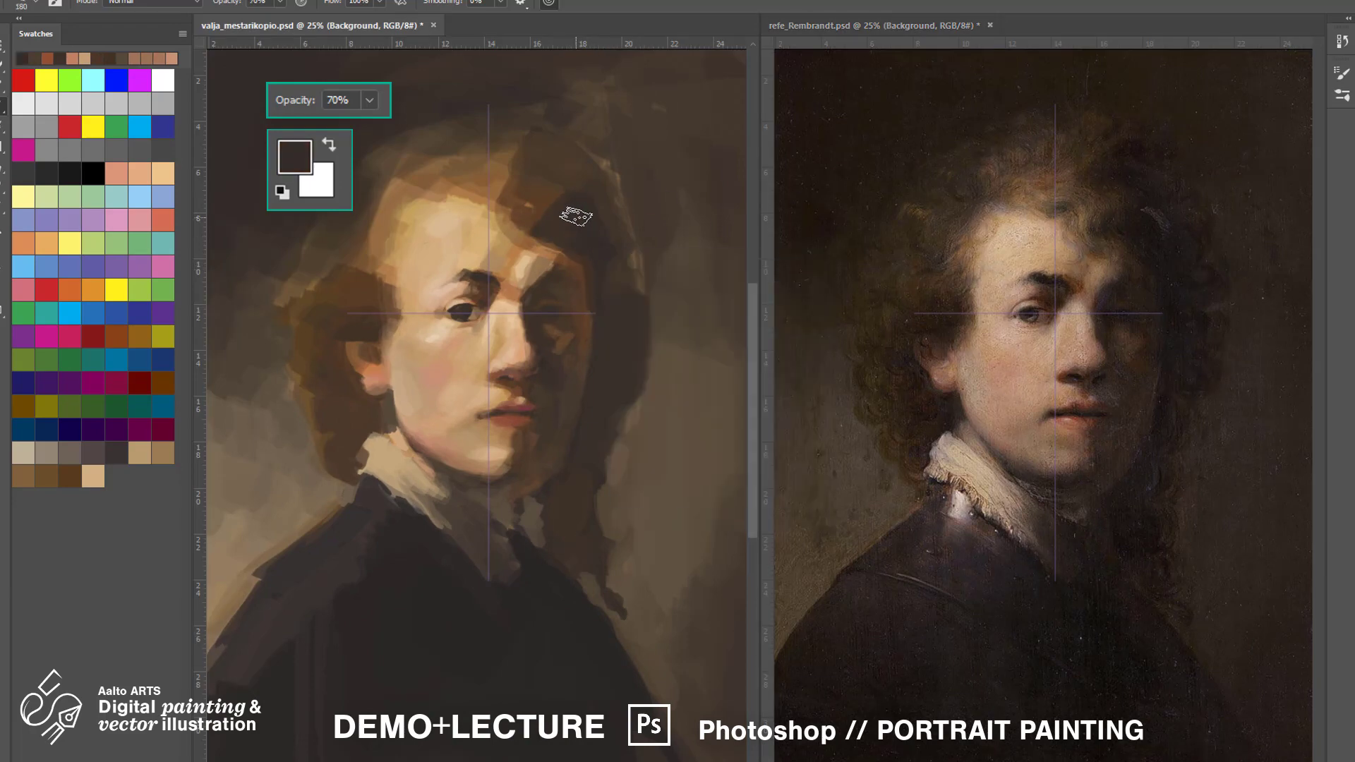
pyautogui.moveTo(557, 152); pyautogui.dragTo(546, 234)
pyautogui.keyDown('alt'); pyautogui.click(601, 349); pyautogui.keyUp('alt')
pyautogui.moveTo(584, 318); pyautogui.dragTo(596, 378)
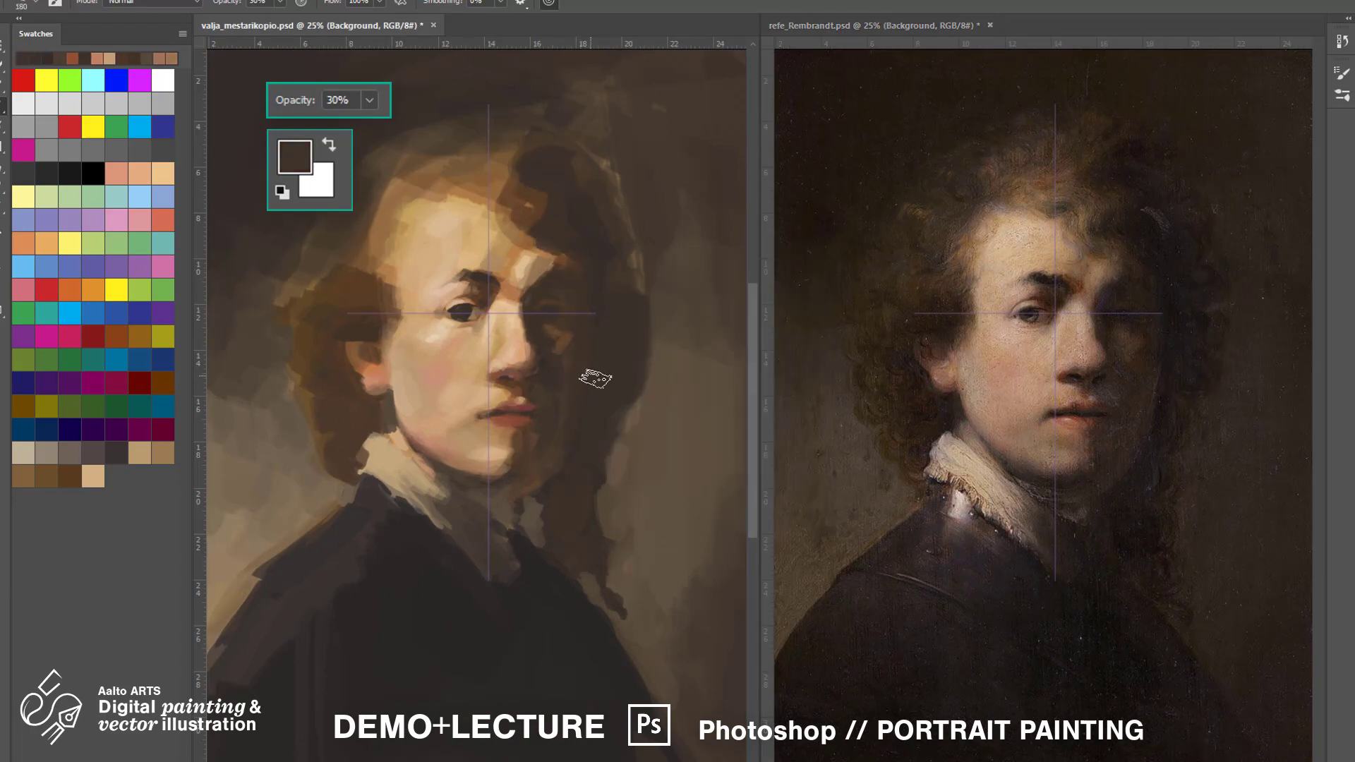
# Paint a lighter rim along the shadow-side jaw with a smaller brush, using sampled background brown at 70% opacity.
pyautogui.keyDown('alt'); pyautogui.click(671, 367); pyautogui.keyUp('alt')
pyautogui.press('7')
pyautogui.rightClick(671, 367)
pyautogui.moveTo(709, 404); pyautogui.dragTo(696, 405)
pyautogui.moveTo(579, 414); pyautogui.dragTo(588, 382)
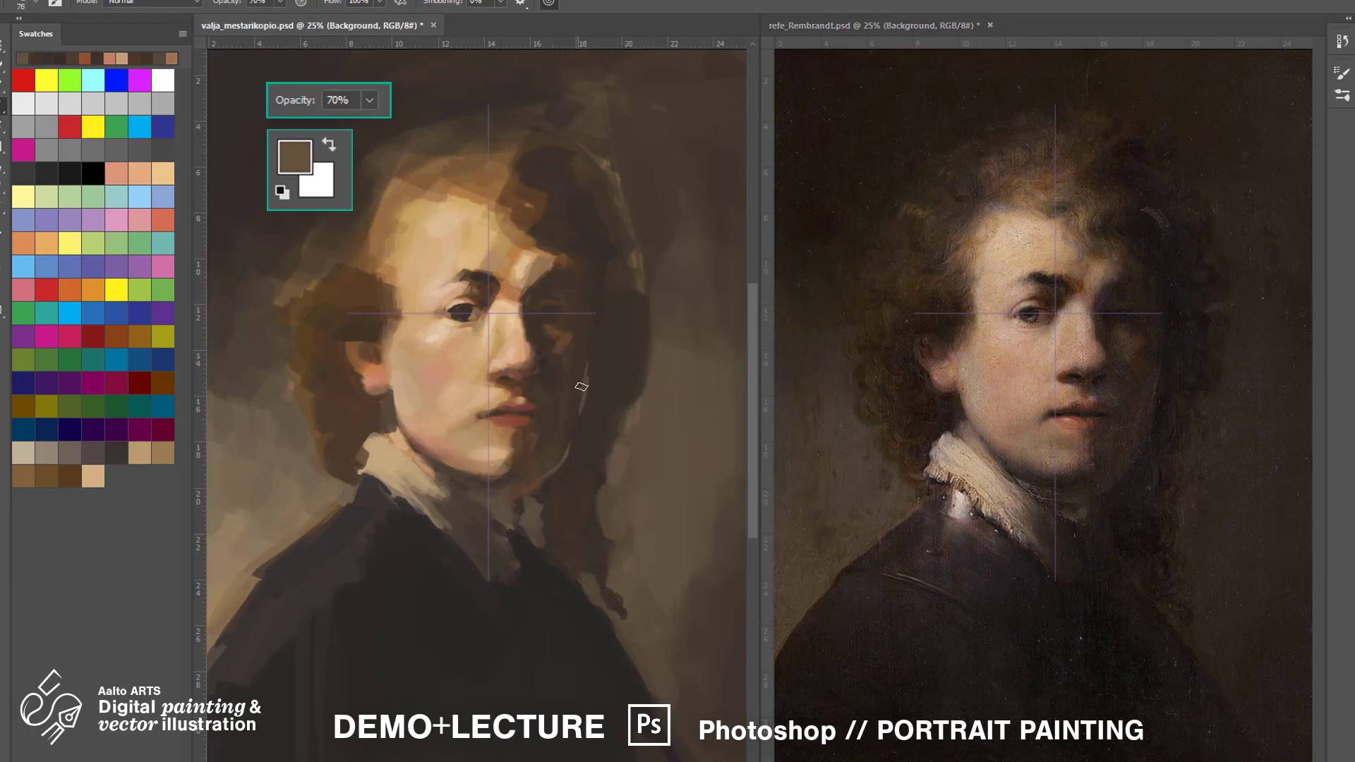
# Add a tan highlight below the shadow-side eye at 20% opacity and sample dark brown for the surrounding shadow.
pyautogui.hotkey('ctrl', '+')
pyautogui.keyDown('alt'); pyautogui.click(506, 322); pyautogui.keyUp('alt')
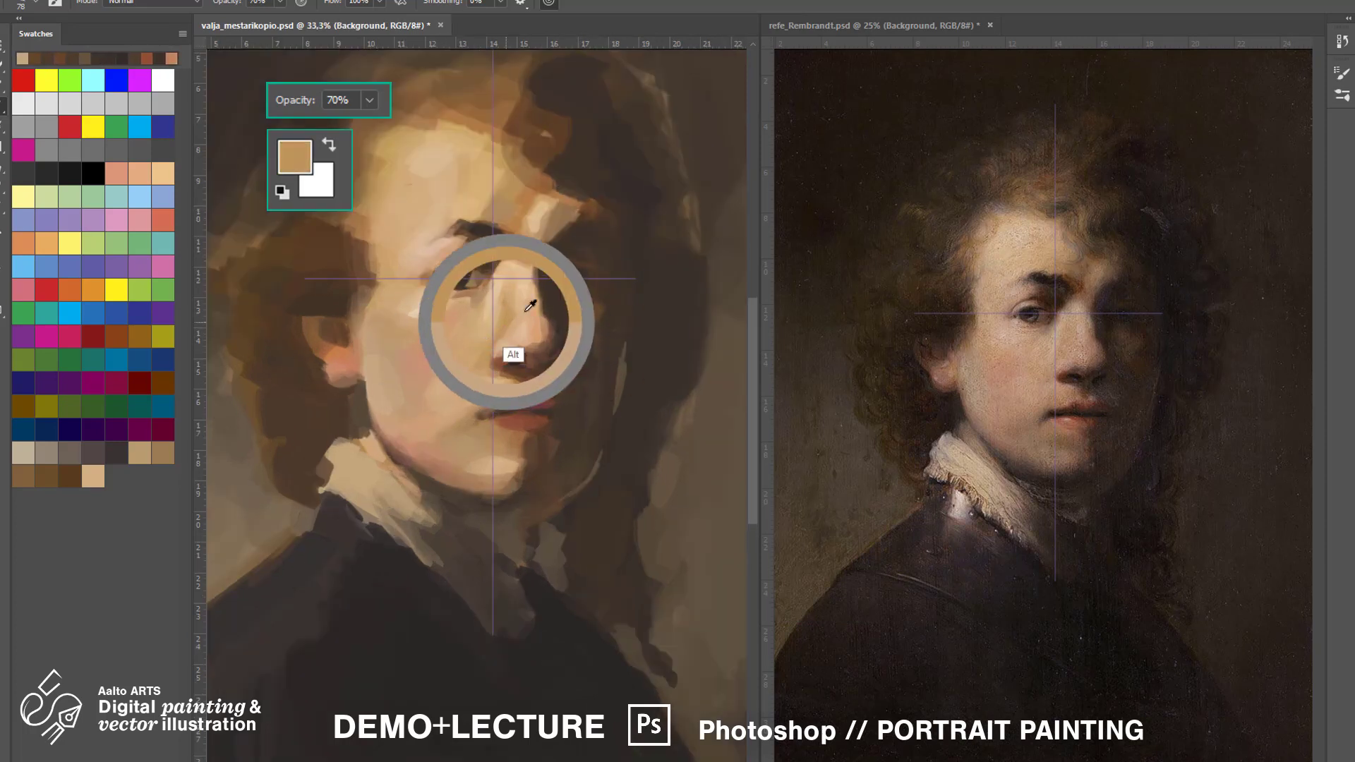
pyautogui.press('2')
pyautogui.moveTo(583, 326); pyautogui.dragTo(597, 306)
pyautogui.keyDown('alt'); pyautogui.click(601, 302); pyautogui.keyUp('alt')
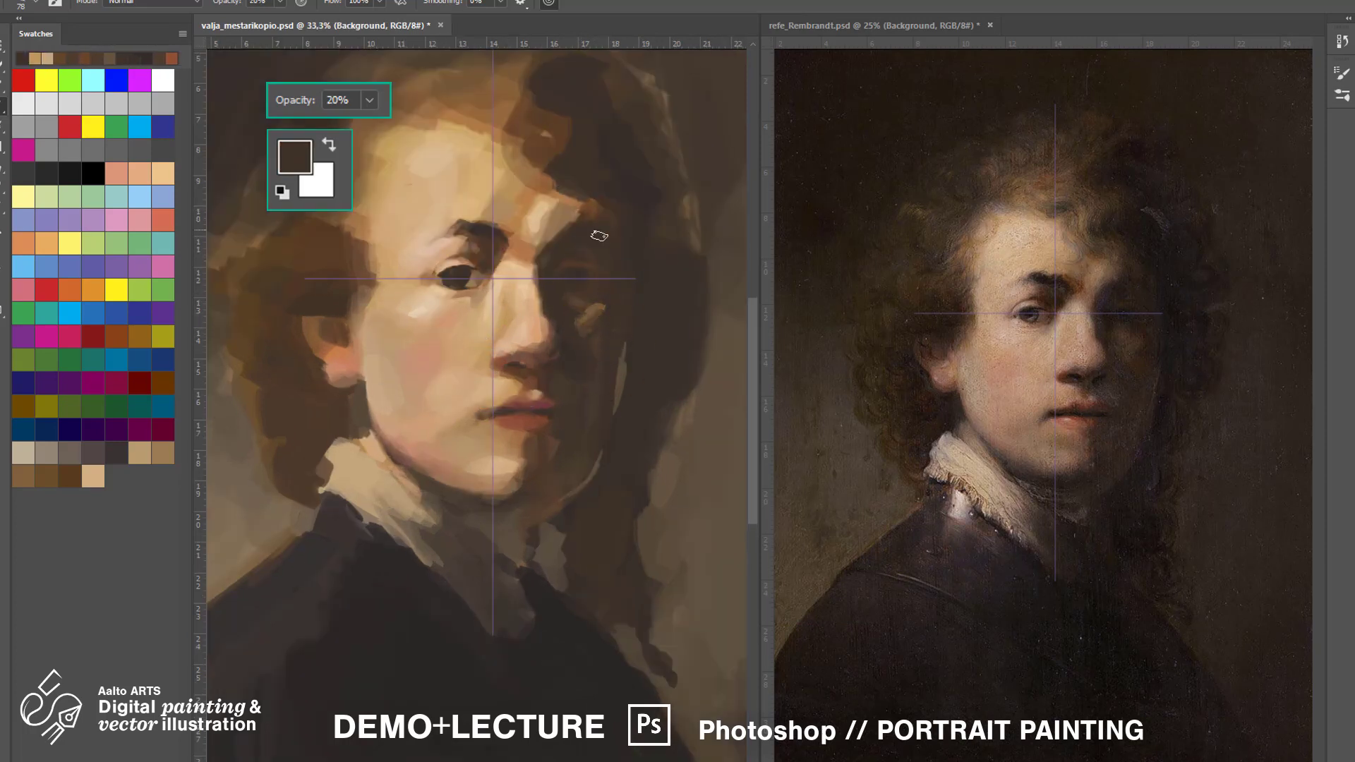
# Tone down the highlight below the shadow-side eye with sampled browns, raising the opacity to 80%.
pyautogui.keyDown('alt'); pyautogui.click(593, 304); pyautogui.keyUp('alt')
pyautogui.keyDown('alt'); pyautogui.click(605, 315); pyautogui.keyUp('alt')
pyautogui.press('8')
pyautogui.keyDown('alt'); pyautogui.click(596, 306); pyautogui.keyUp('alt')
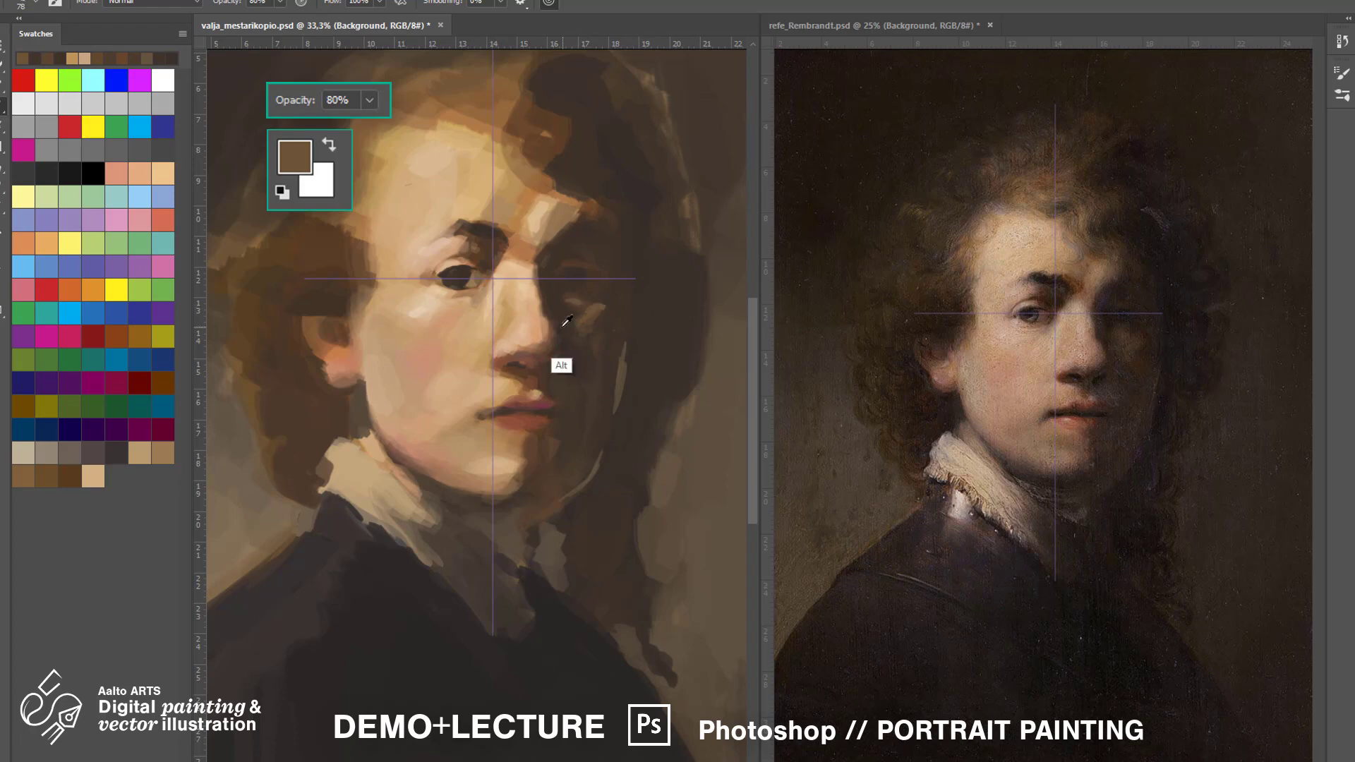
pyautogui.keyDown('alt'); pyautogui.click(573, 332); pyautogui.keyUp('alt')
# Soften the light rim along the shadow-side jaw and cheek with sampled browns at 20% opacity.
pyautogui.press('2')
pyautogui.keyDown('alt'); pyautogui.click(603, 494); pyautogui.keyUp('alt')
pyautogui.keyDown('alt'); pyautogui.click(579, 457); pyautogui.keyUp('alt')
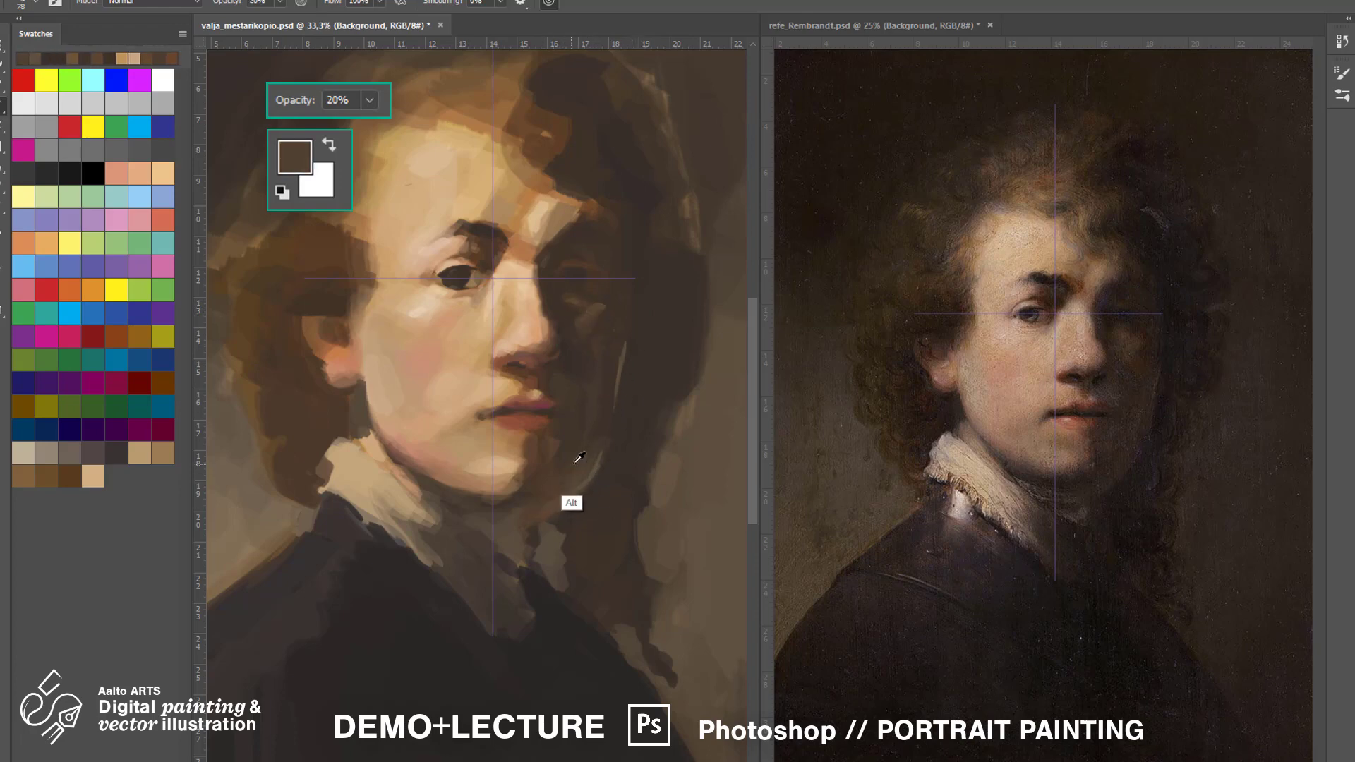
pyautogui.keyDown('alt'); pyautogui.click(621, 381); pyautogui.keyUp('alt')
pyautogui.keyDown('alt'); pyautogui.click(599, 511); pyautogui.keyUp('alt')
# Darken the hair beside the shadow-side cheek with sampled dark browns at 30% opacity.
pyautogui.press('3')
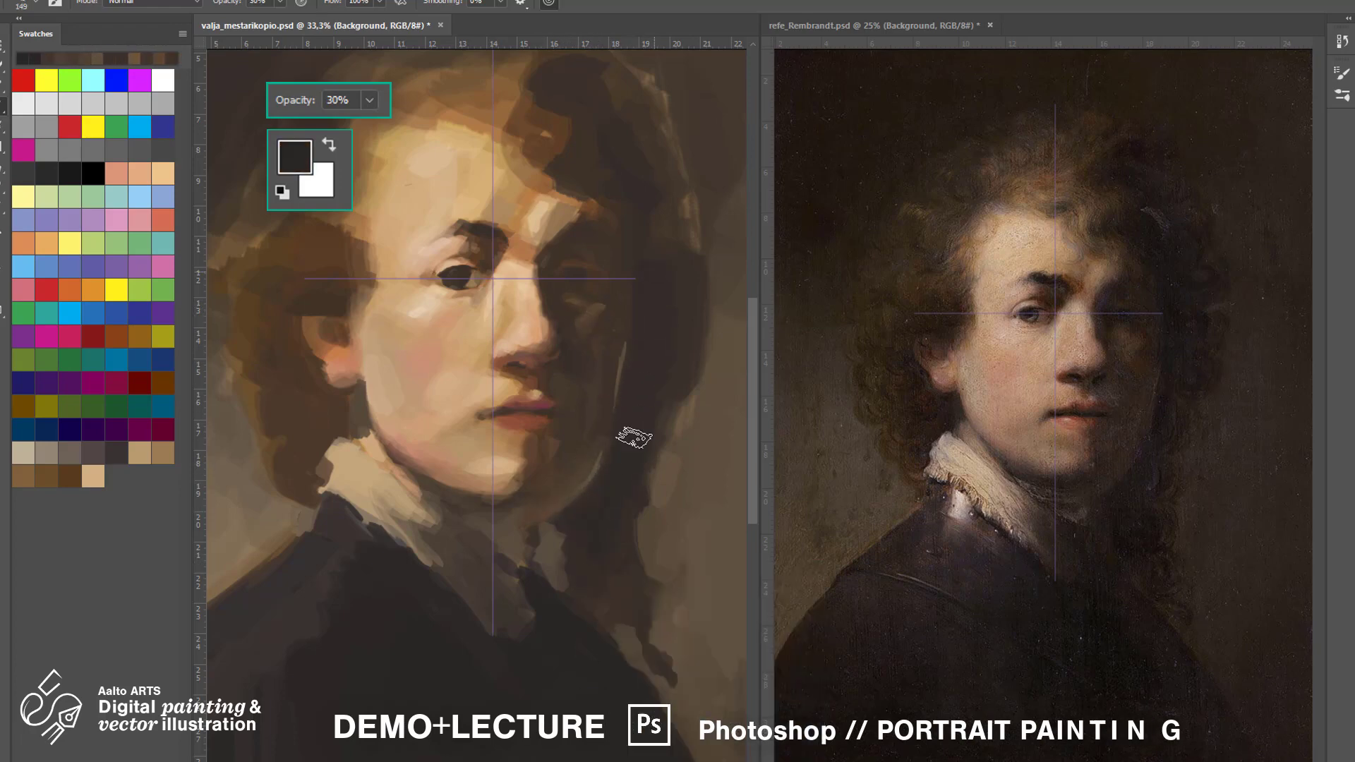
pyautogui.keyDown('alt'); pyautogui.click(608, 366); pyautogui.keyUp('alt')
pyautogui.moveTo(623, 348); pyautogui.dragTo(612, 392)
pyautogui.keyDown('alt'); pyautogui.click(621, 441); pyautogui.keyUp('alt')
# Zoom out both portraits to full view and rework the light-side hair edge above the collar with sampled brown at 30% opacity.
pyautogui.hotkey('ctrl', '-')
pyautogui.hotkey('ctrl', '-')
pyautogui.click(834, 335)
pyautogui.hotkey('ctrl', '-')
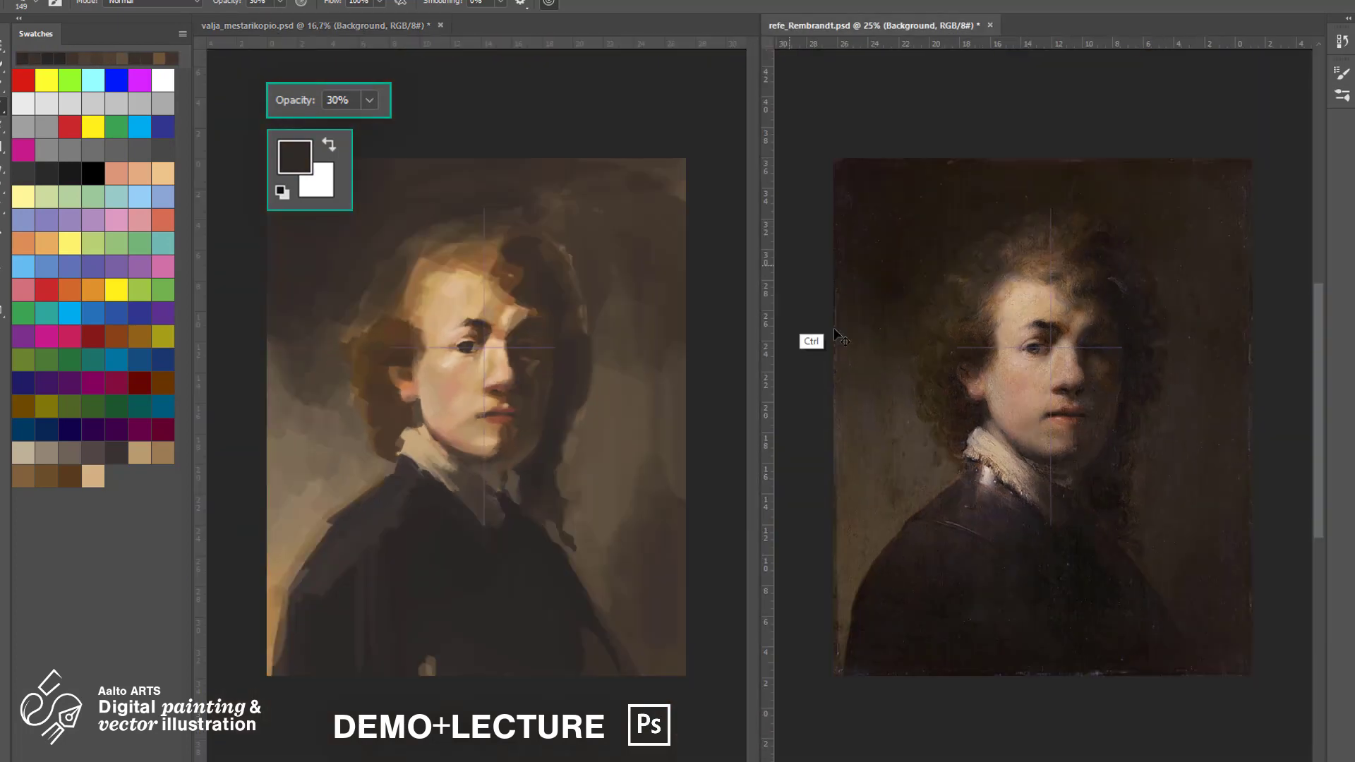
pyautogui.hotkey('ctrl', '-')
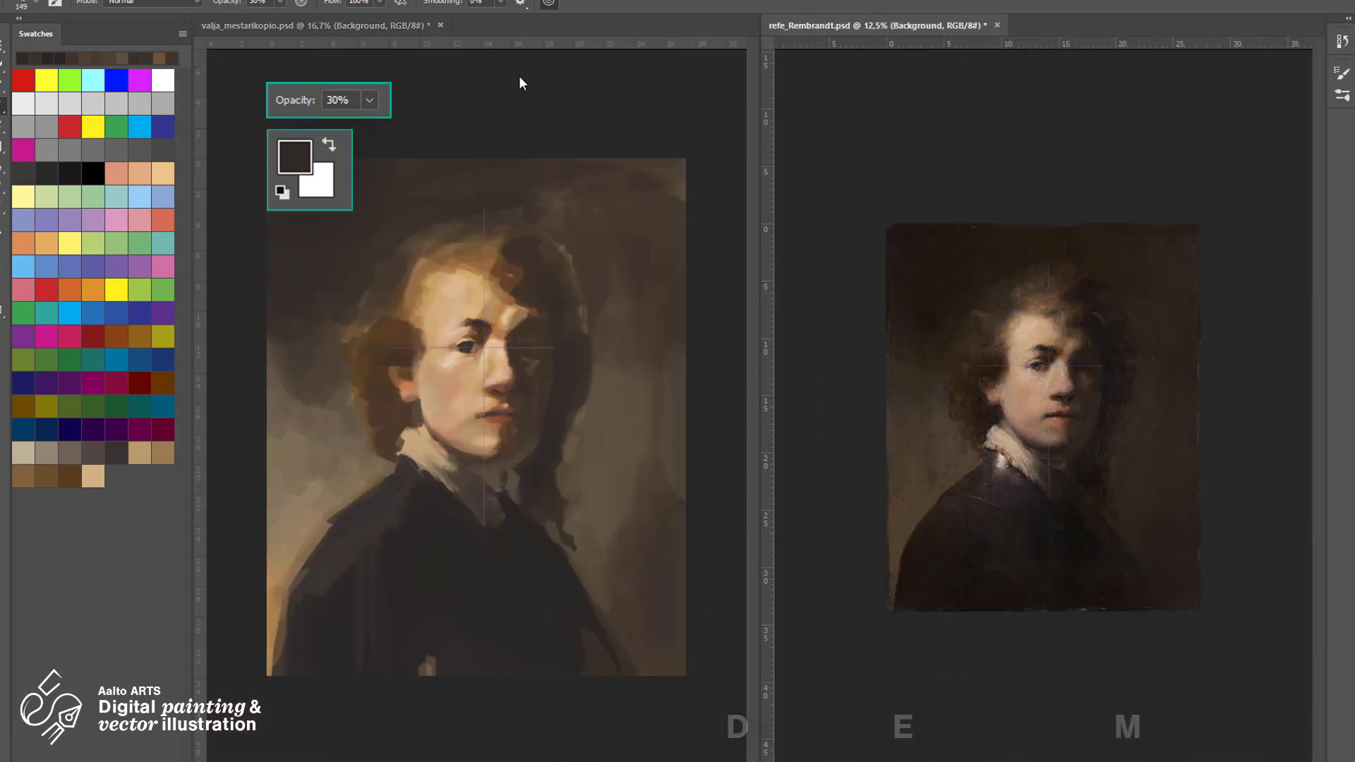
pyautogui.keyDown('alt'); pyautogui.click(355, 389); pyautogui.keyUp('alt')
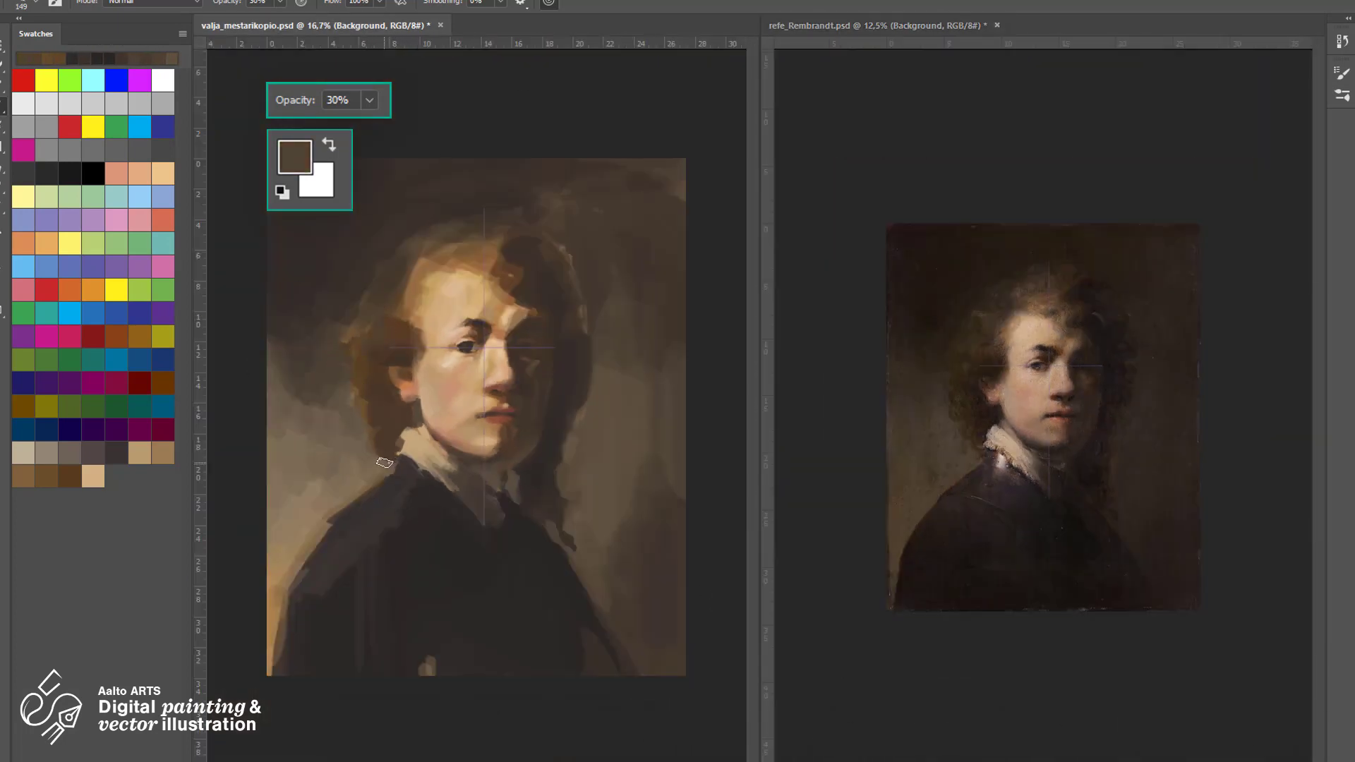